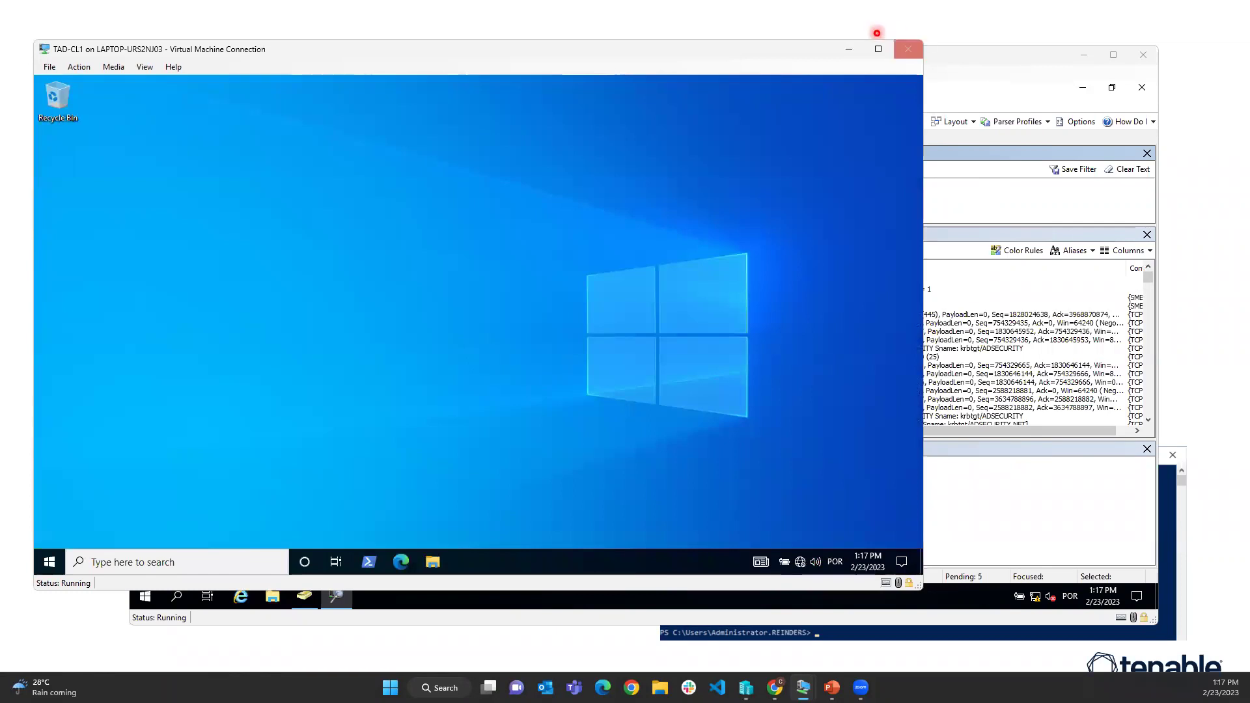
Stop the network capture on TAD-DC1 and filter its frames with the display filter kerberosv5
left_click(849, 48)
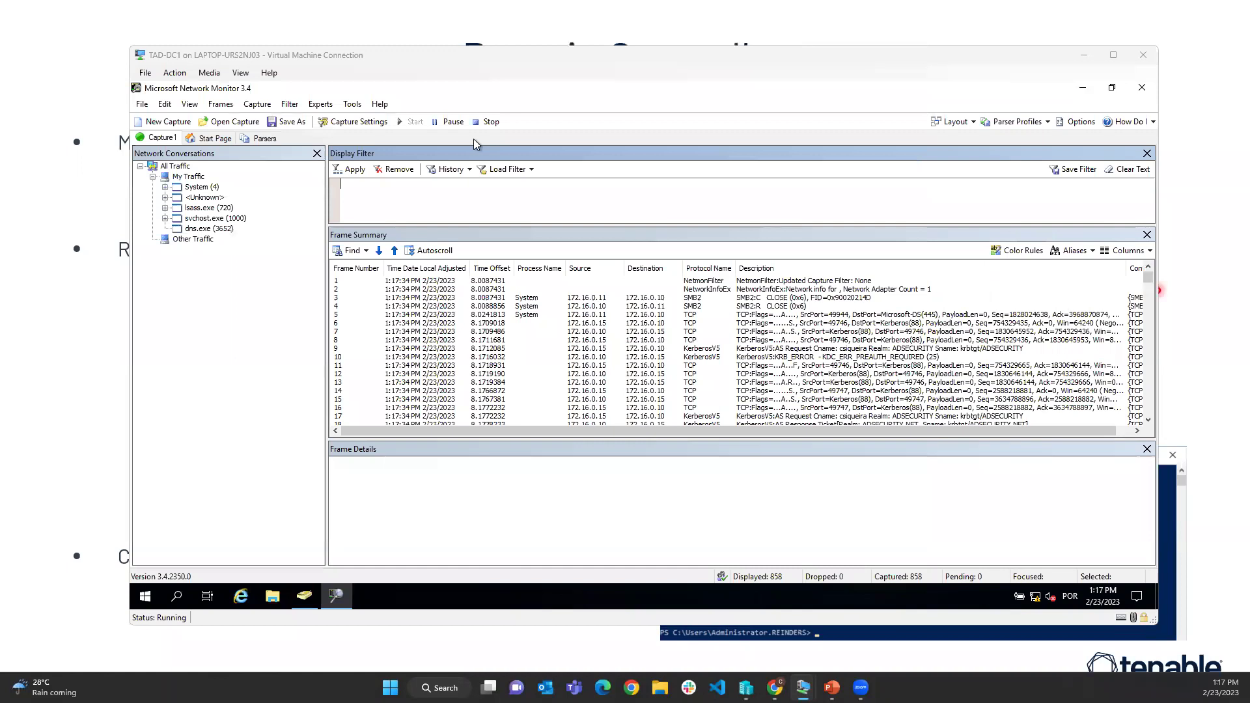
left_click(487, 122)
mouse_move(1149, 279)
left_mouse_down()
mouse_move(1149, 383)
mouse_move(1148, 265)
left_mouse_up()
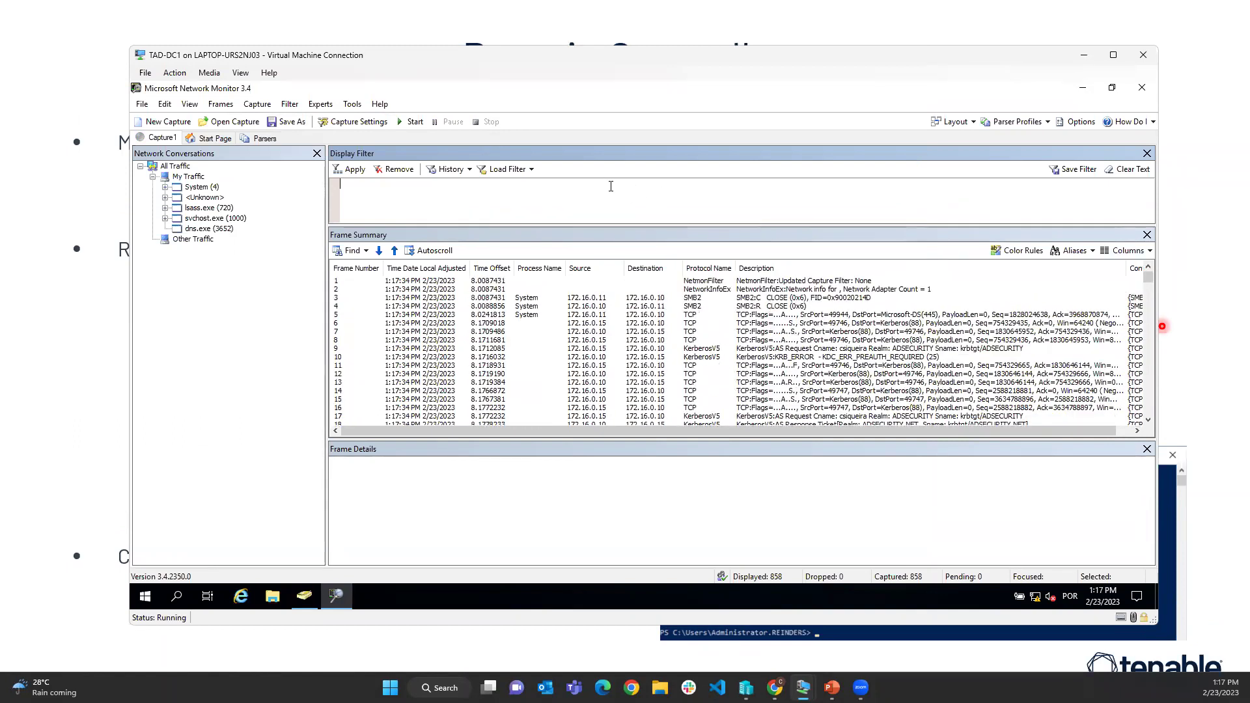
type("kerberosv5")
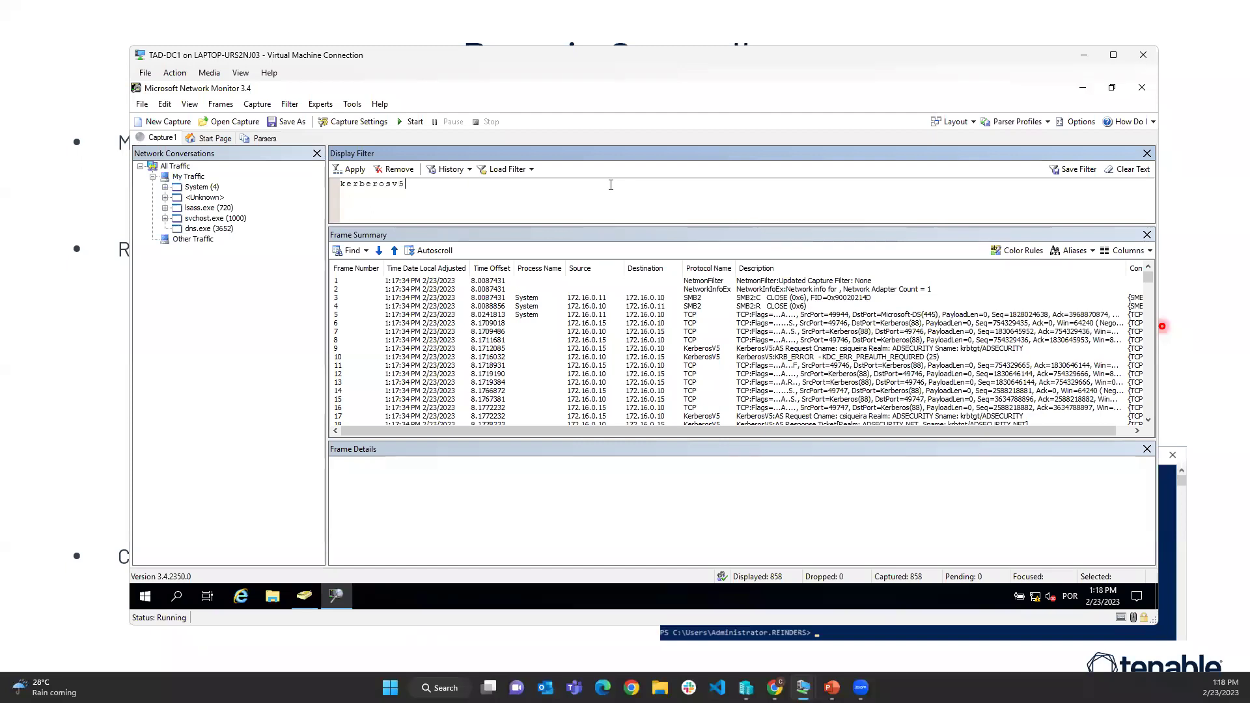
left_click(352, 169)
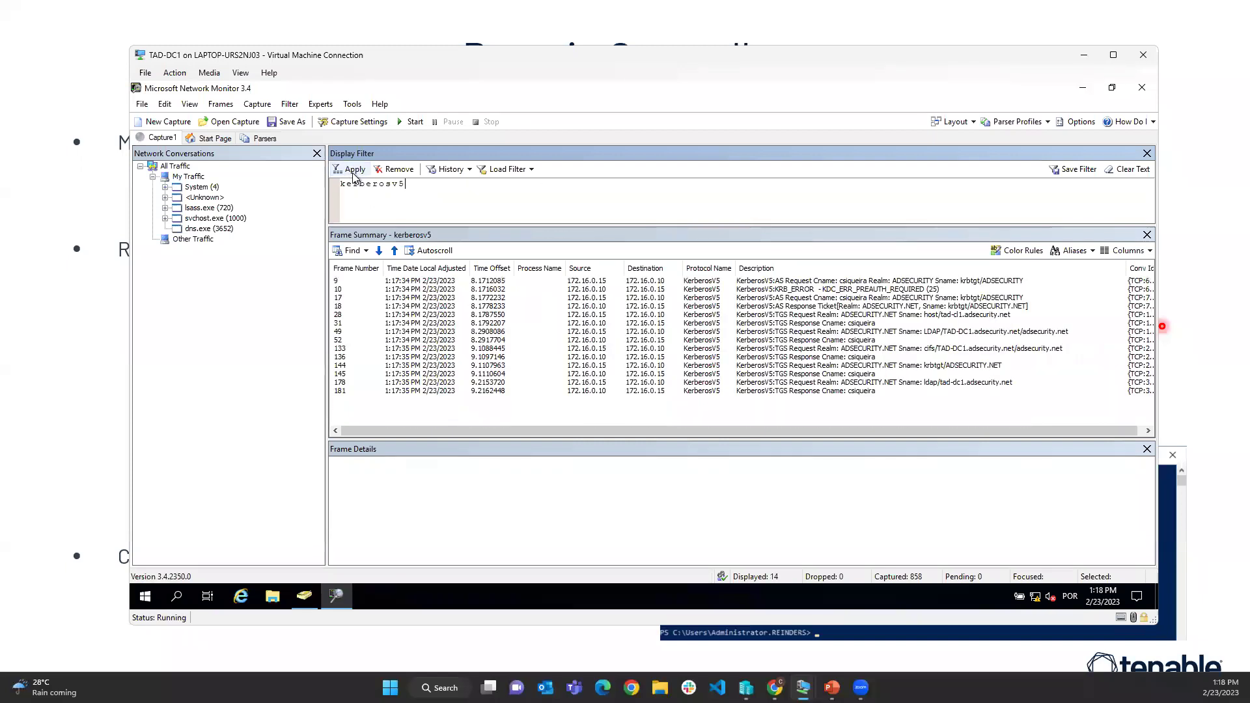
Examine the Kerberos details of the AS Request in frame 17 and the AS Response in frame 18
left_click(815, 298)
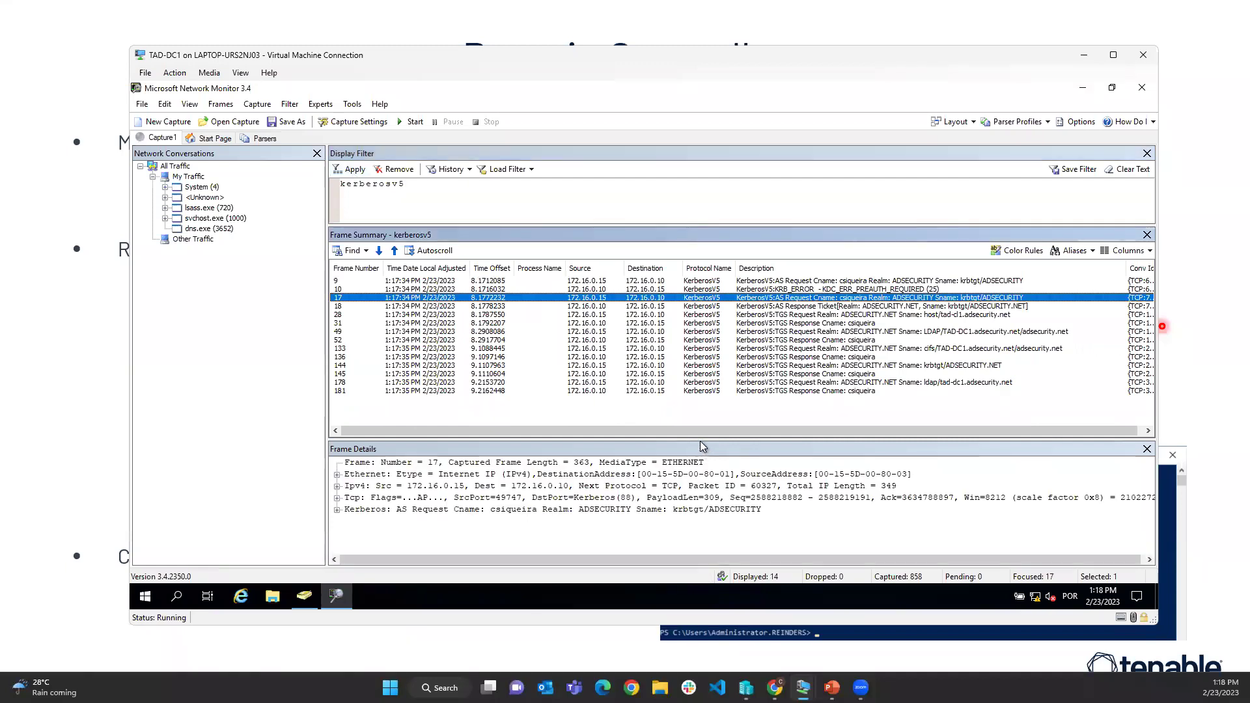
left_click_drag(702, 439, 701, 419)
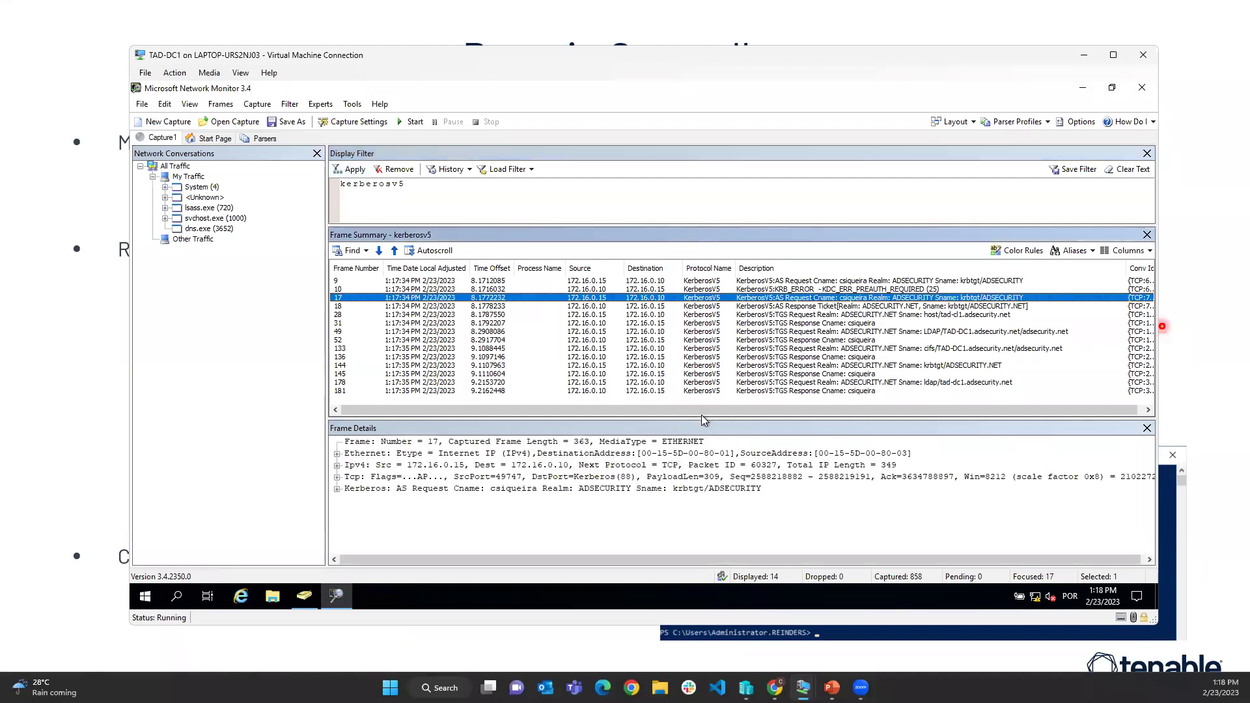
left_click(337, 489)
left_click(461, 489)
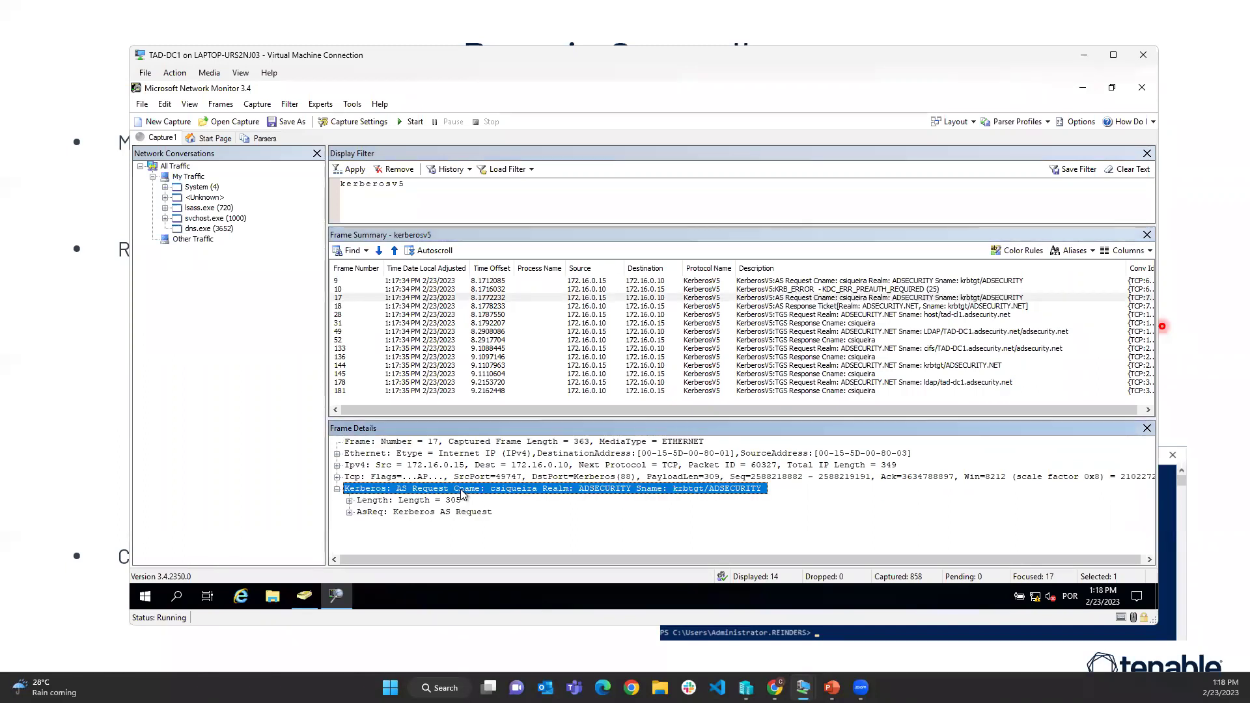
left_click(783, 306)
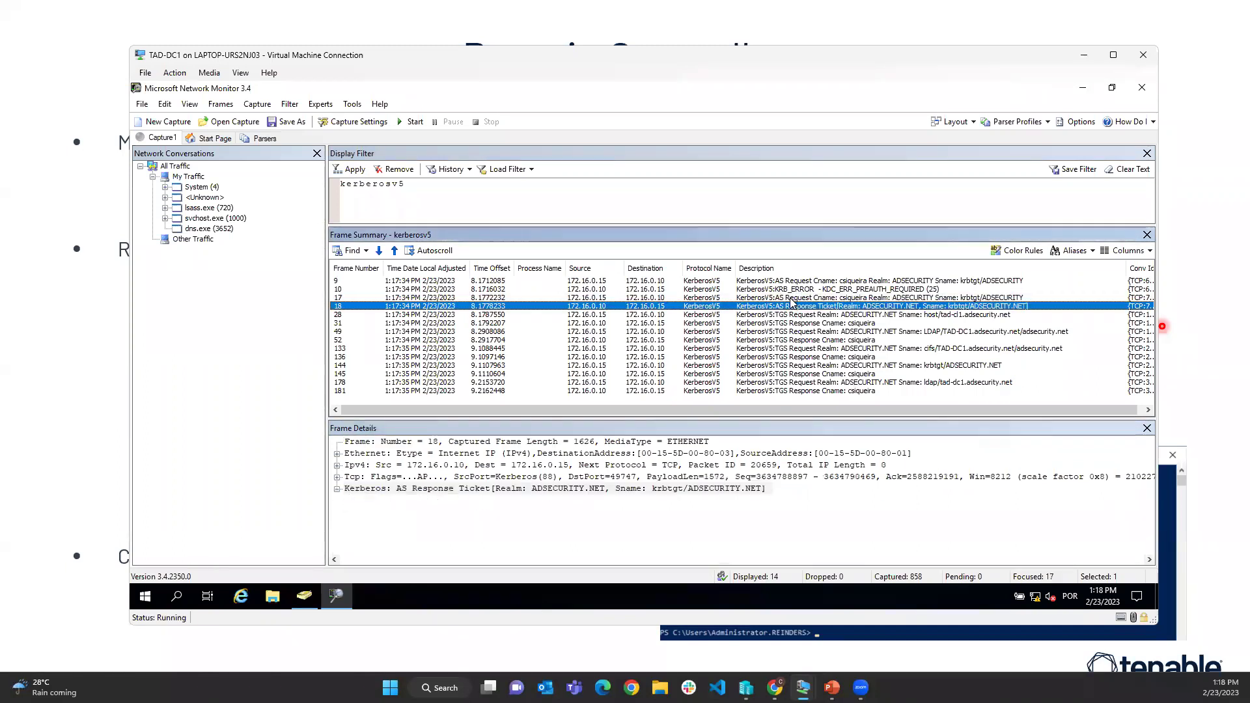
left_click(792, 297)
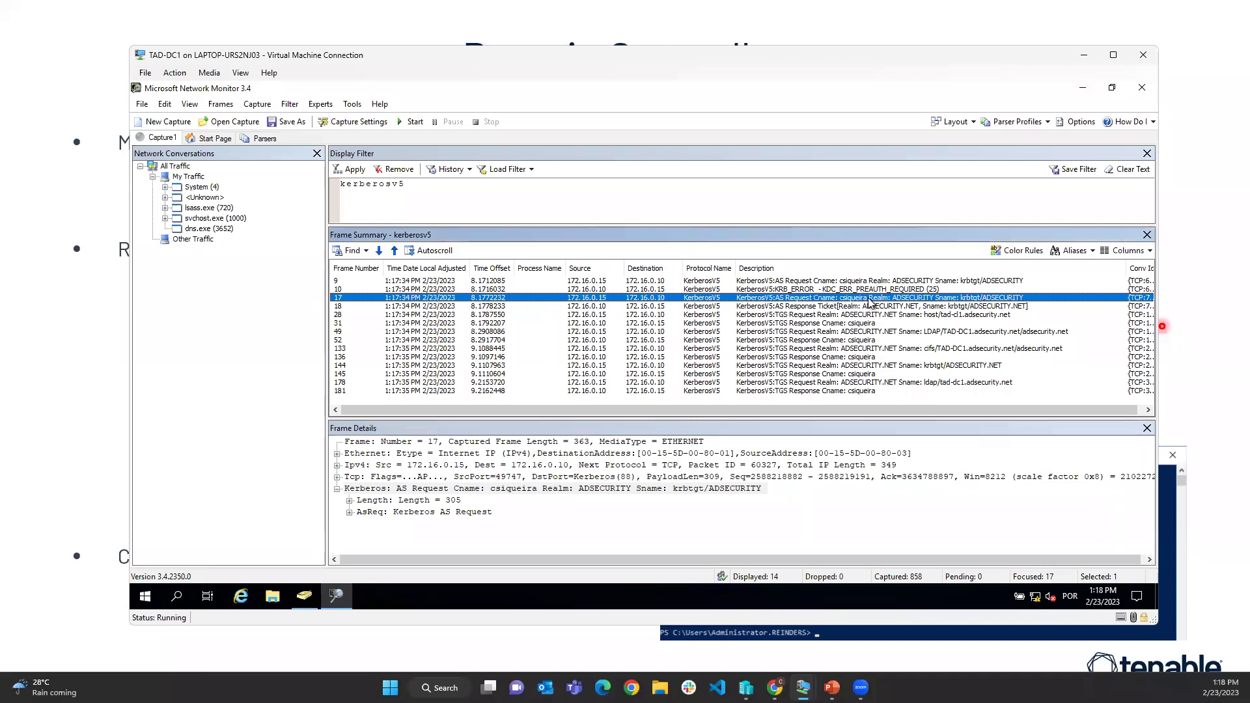
left_click(800, 307)
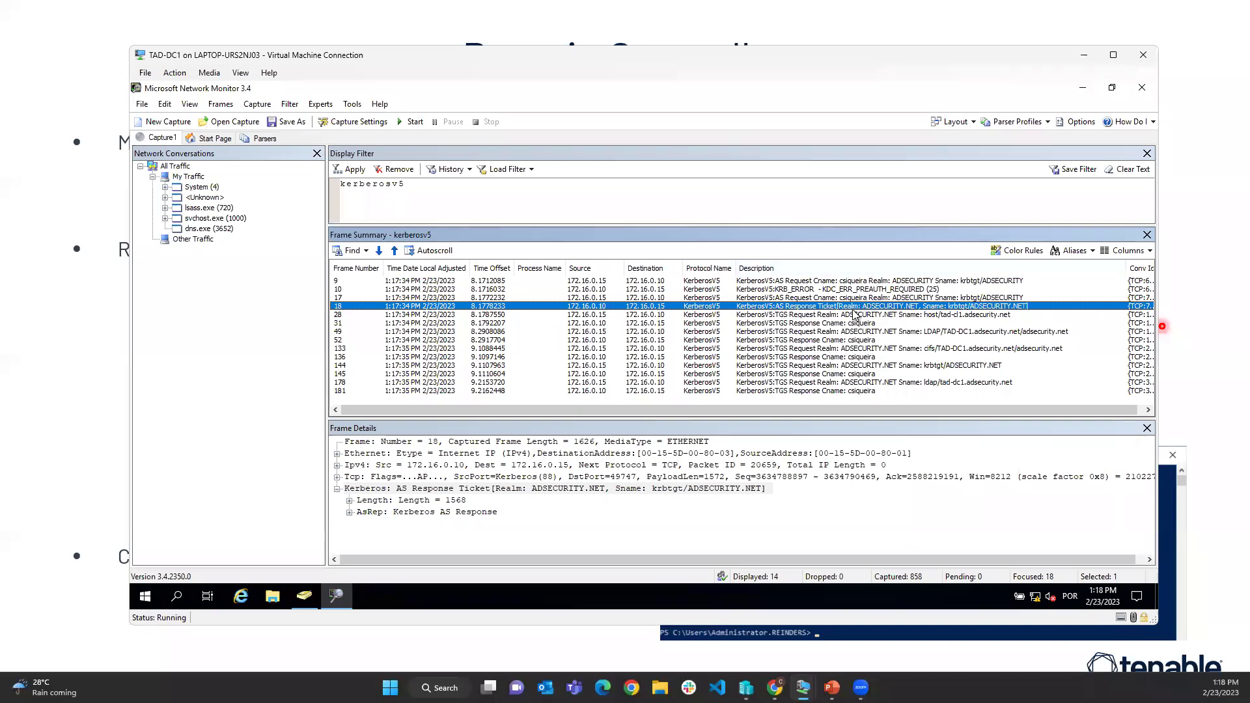
Review the TGS requests for the host, LDAP and cifs services, and revisit the AS Response ticket frame
left_click(811, 318)
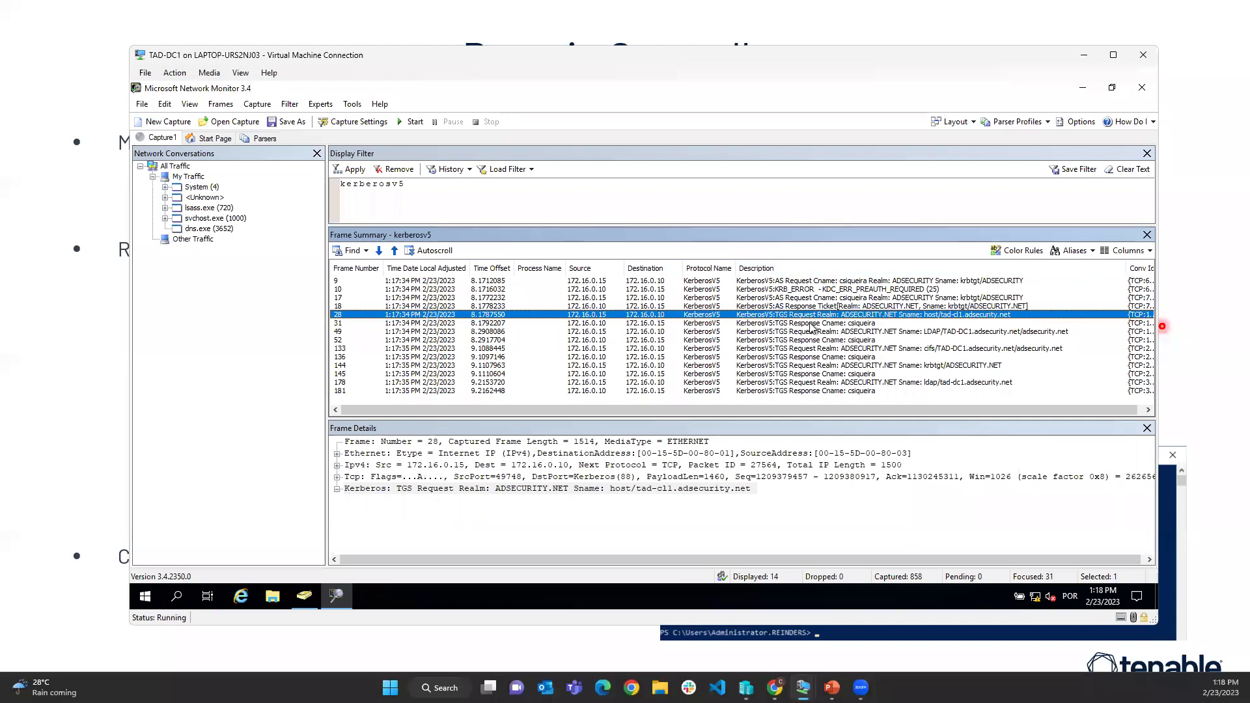
left_click(811, 326)
left_click_drag(939, 417, 945, 417)
left_click(938, 333)
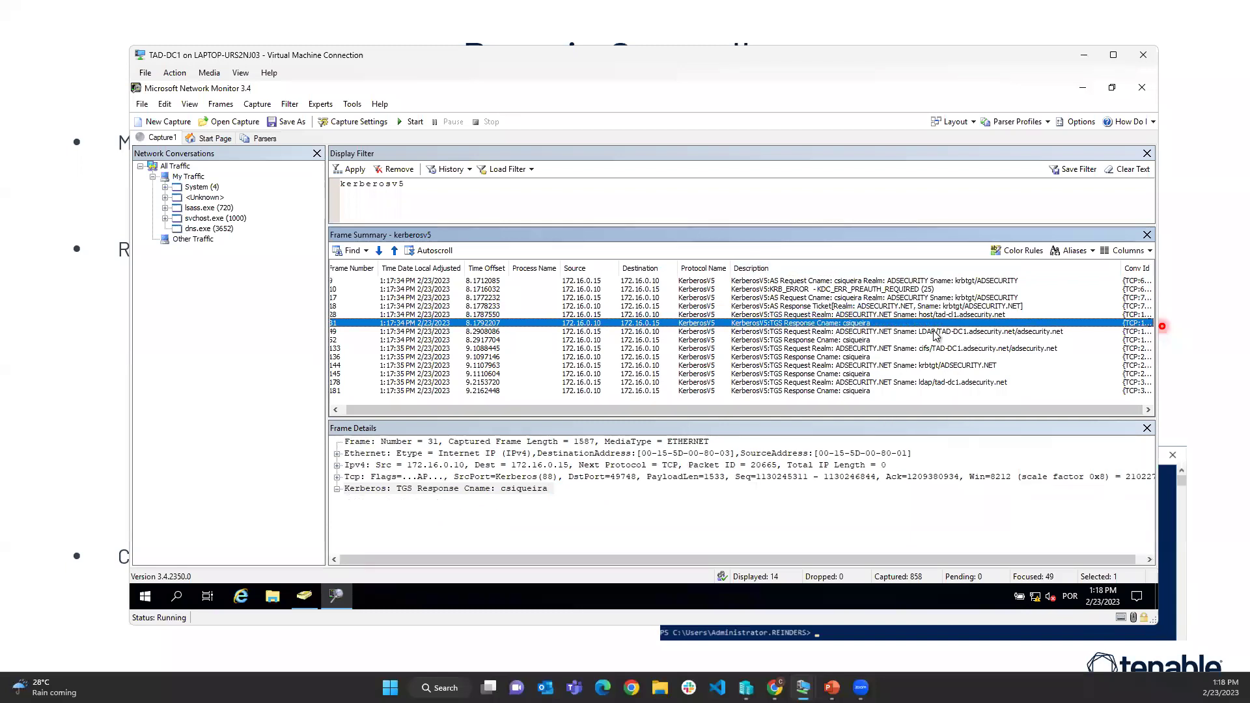
left_click(936, 349)
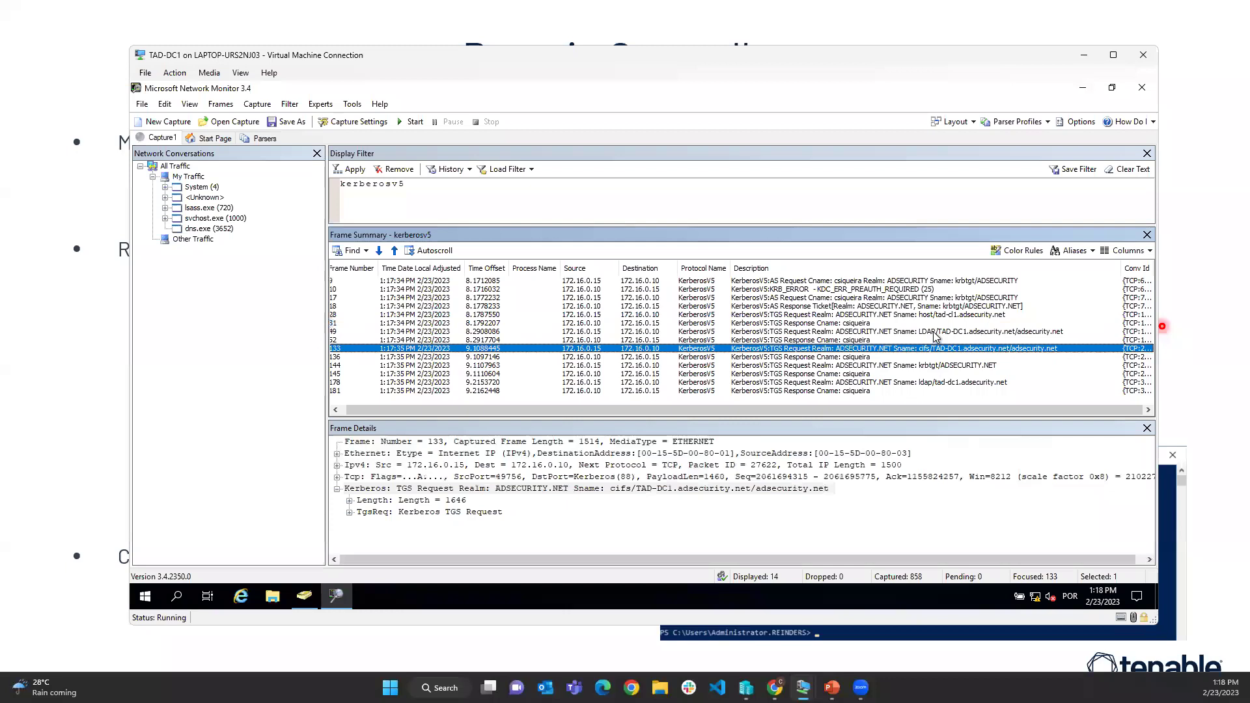
left_click(936, 333)
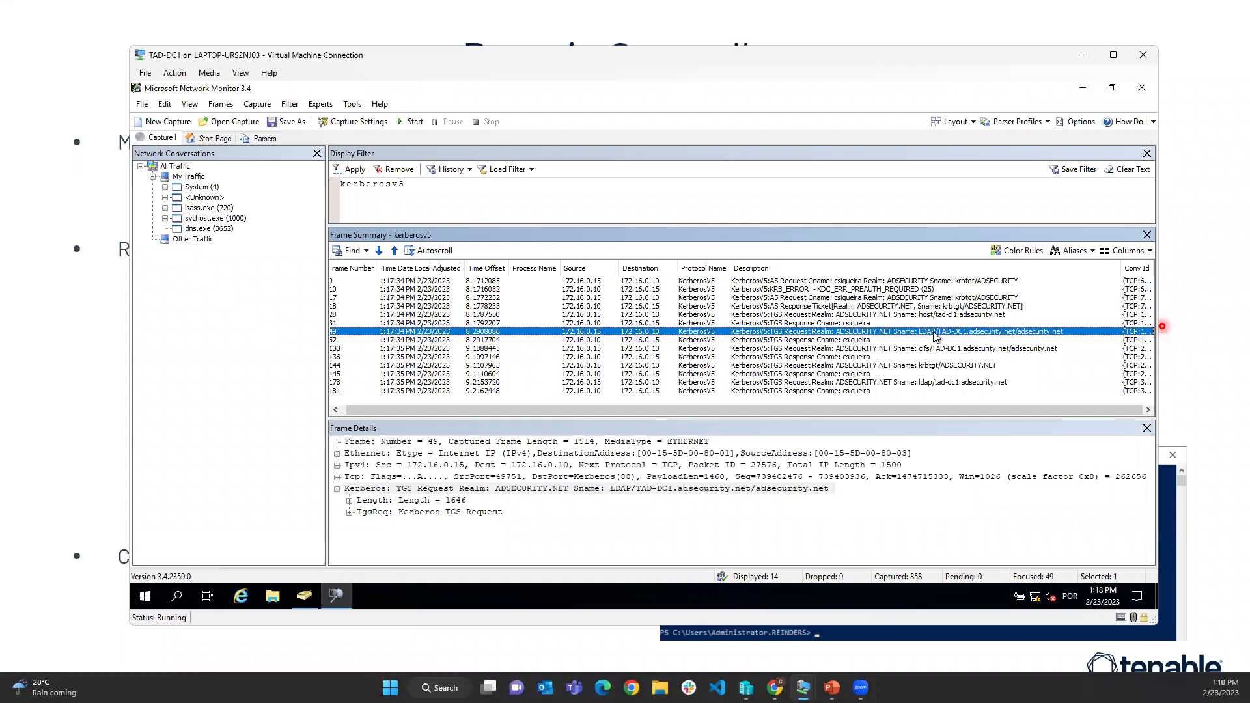
left_click(937, 352)
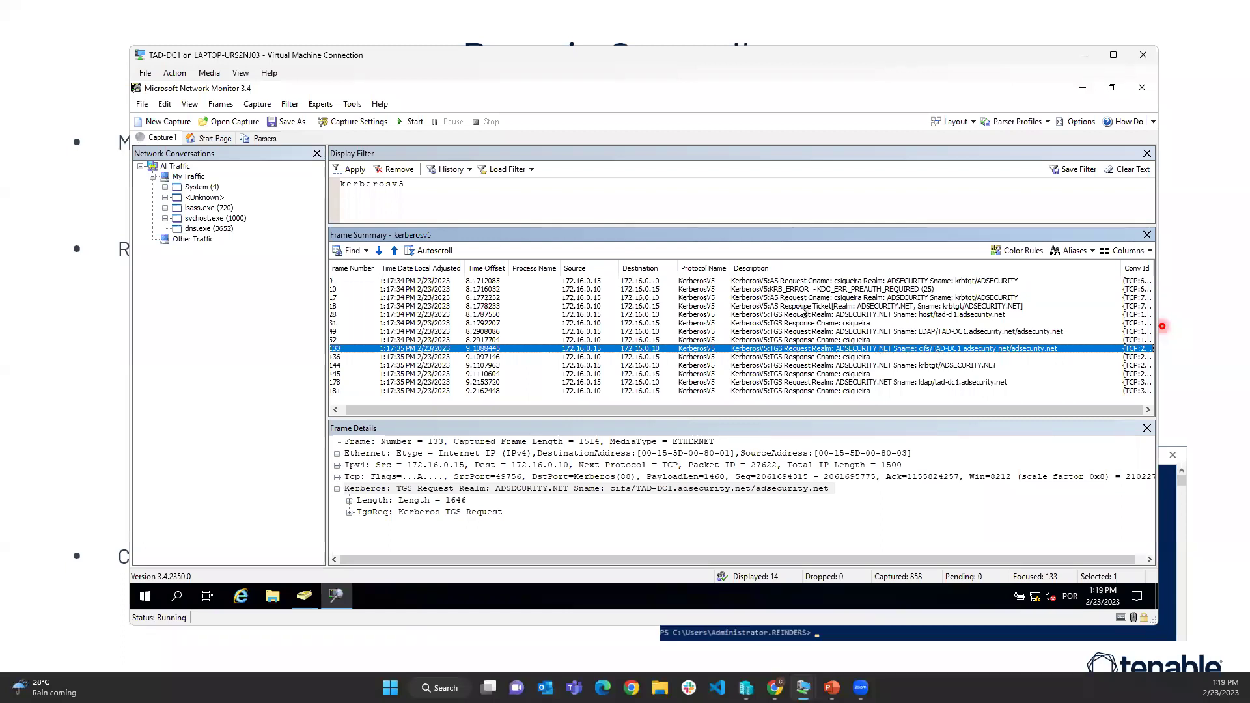
left_click(803, 301)
left_click(805, 307)
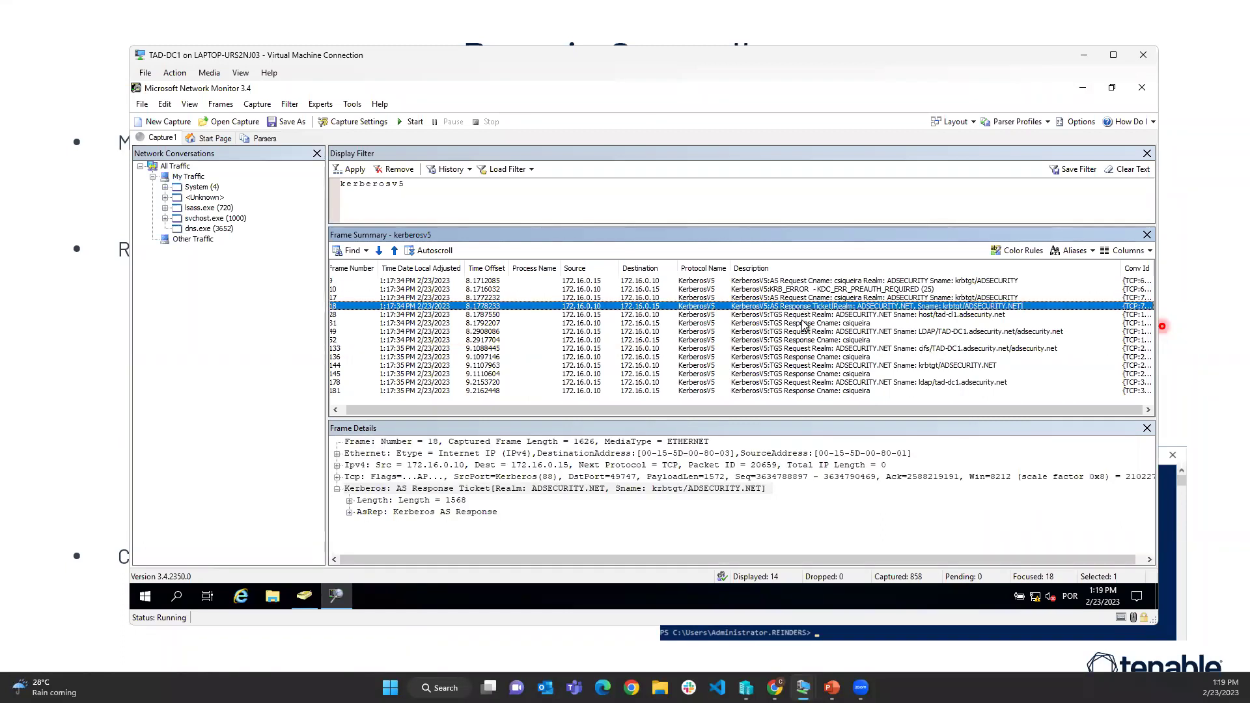
Close Microsoft Network Monitor on TAD-DC1 and enlarge the virtual machine window
left_click(1085, 56)
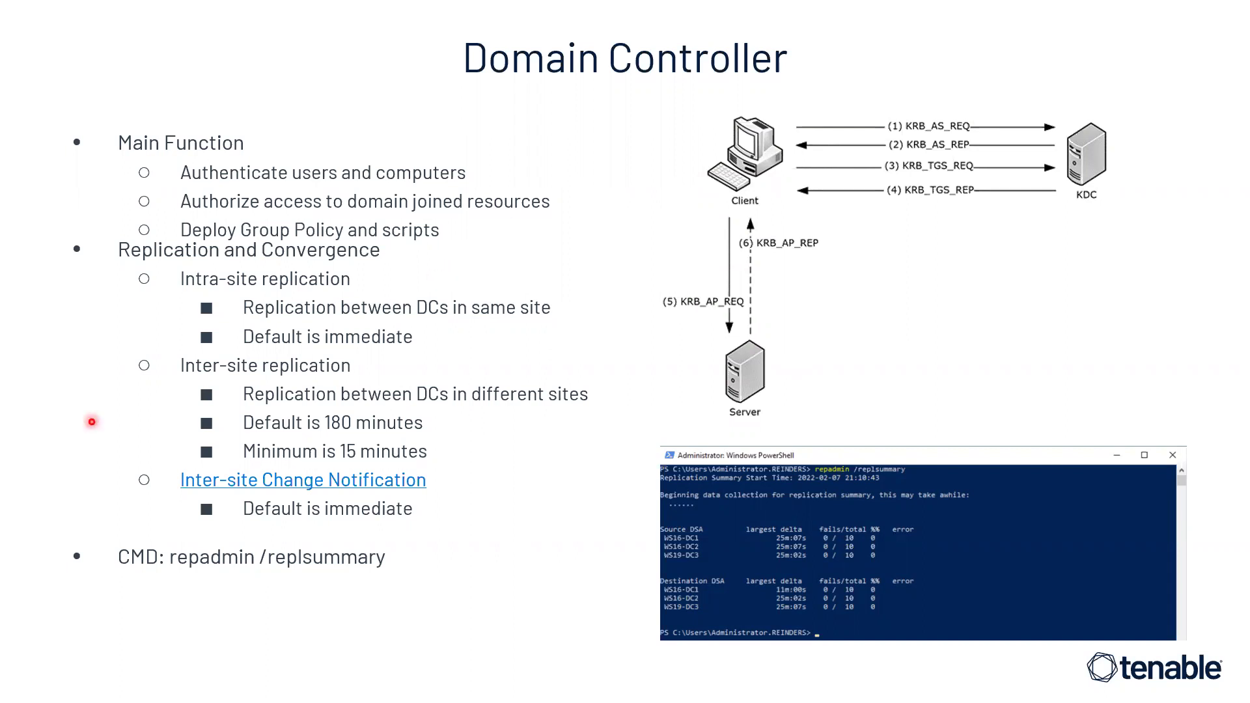
key("alt+Tab")
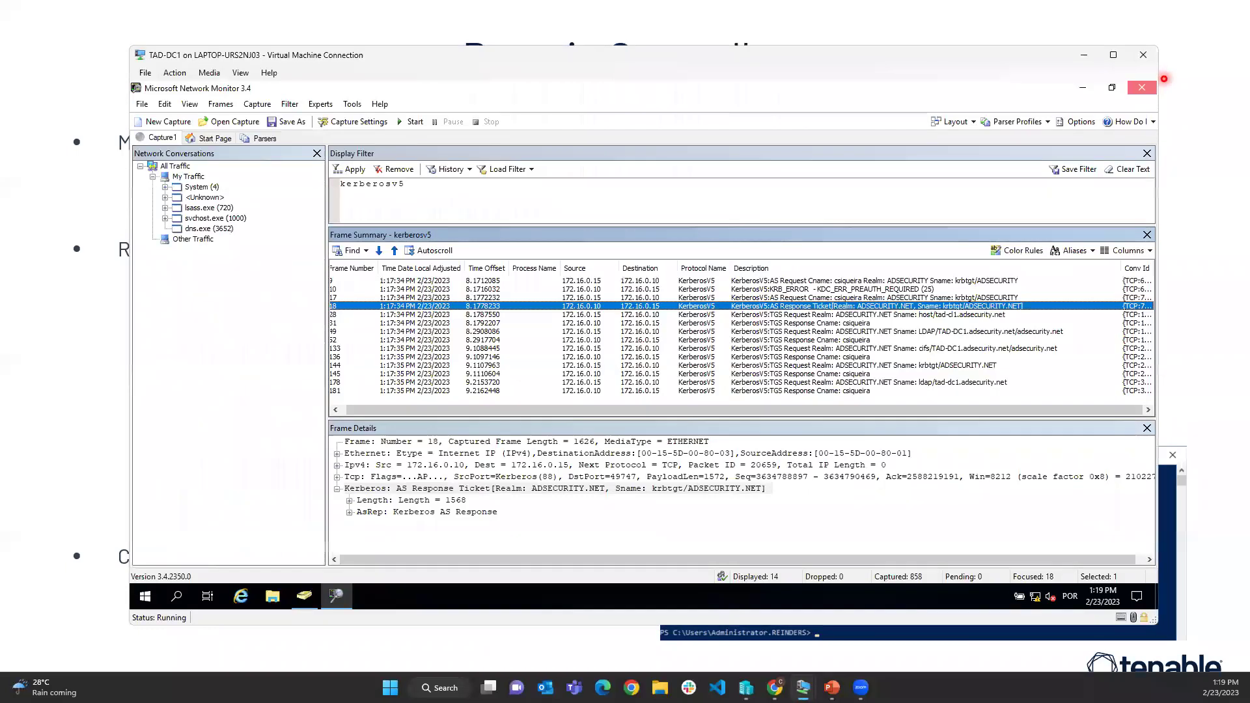
left_click(1142, 87)
left_click(650, 385)
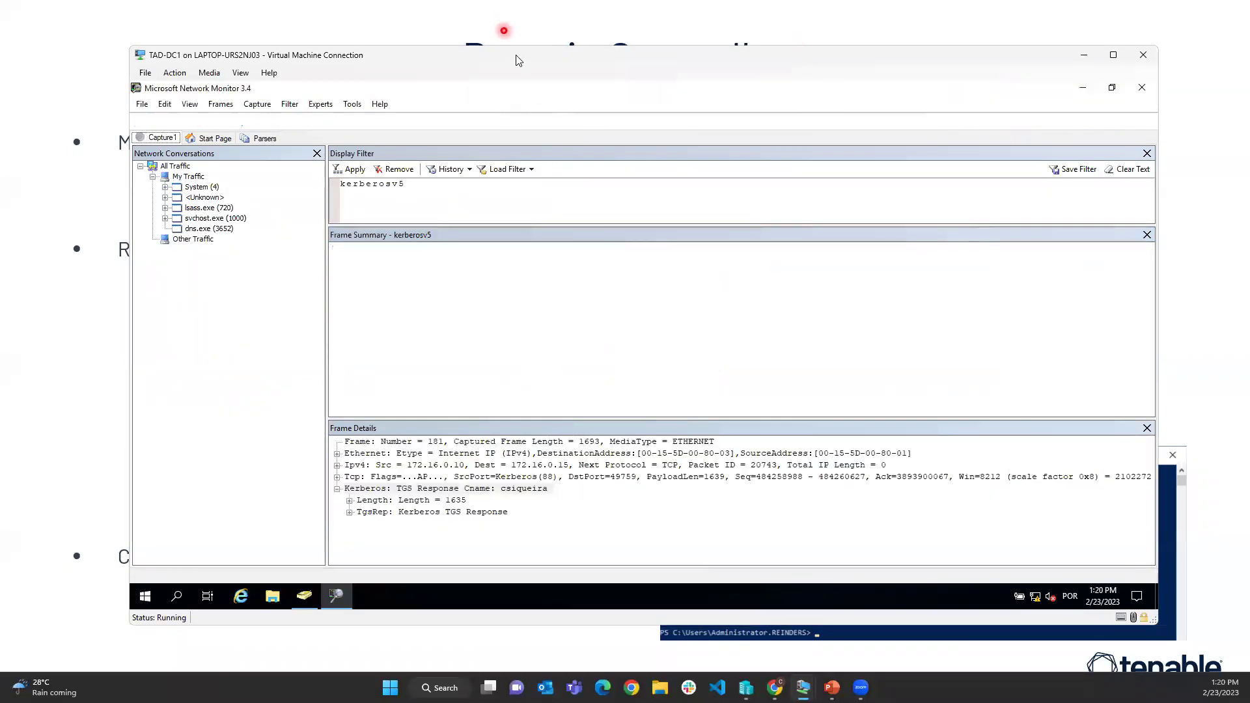
left_click_drag(521, 62, 476, 52)
left_click_drag(1111, 600, 1120, 649)
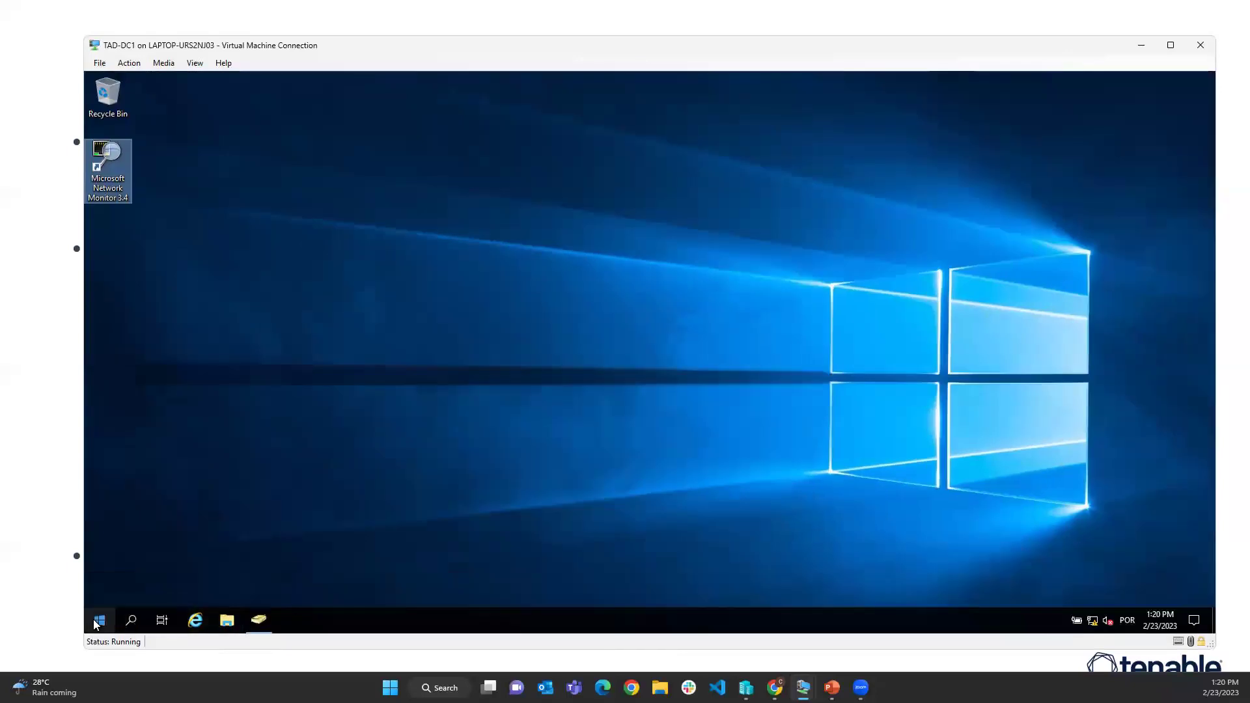
Open Group Policy Management from Server Manager on TAD-DC1
left_click(99, 619)
left_click(327, 257)
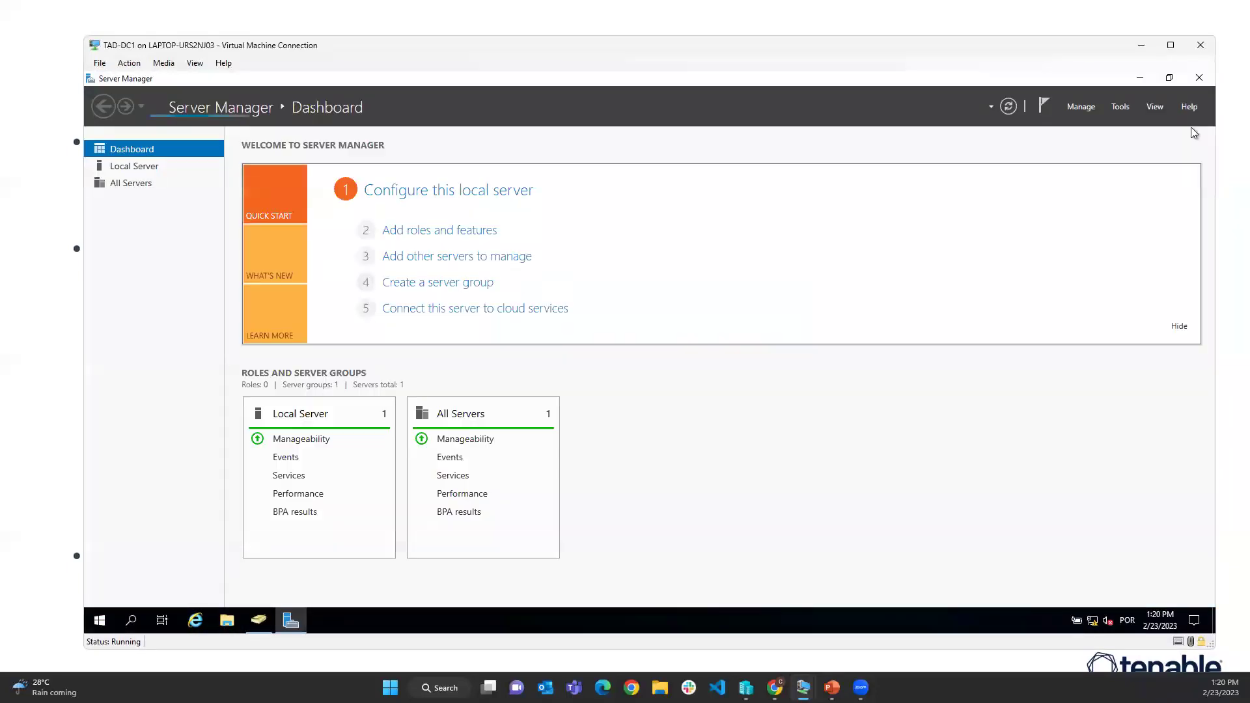
left_click(1119, 108)
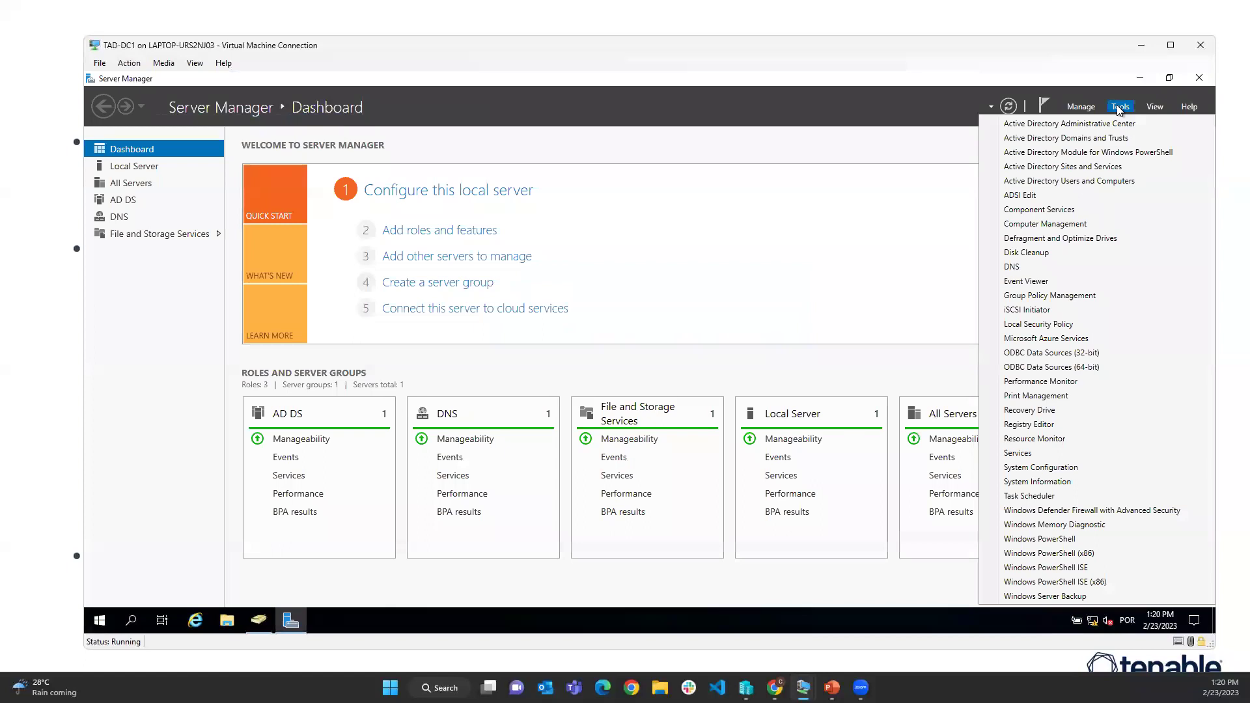
left_click(1068, 296)
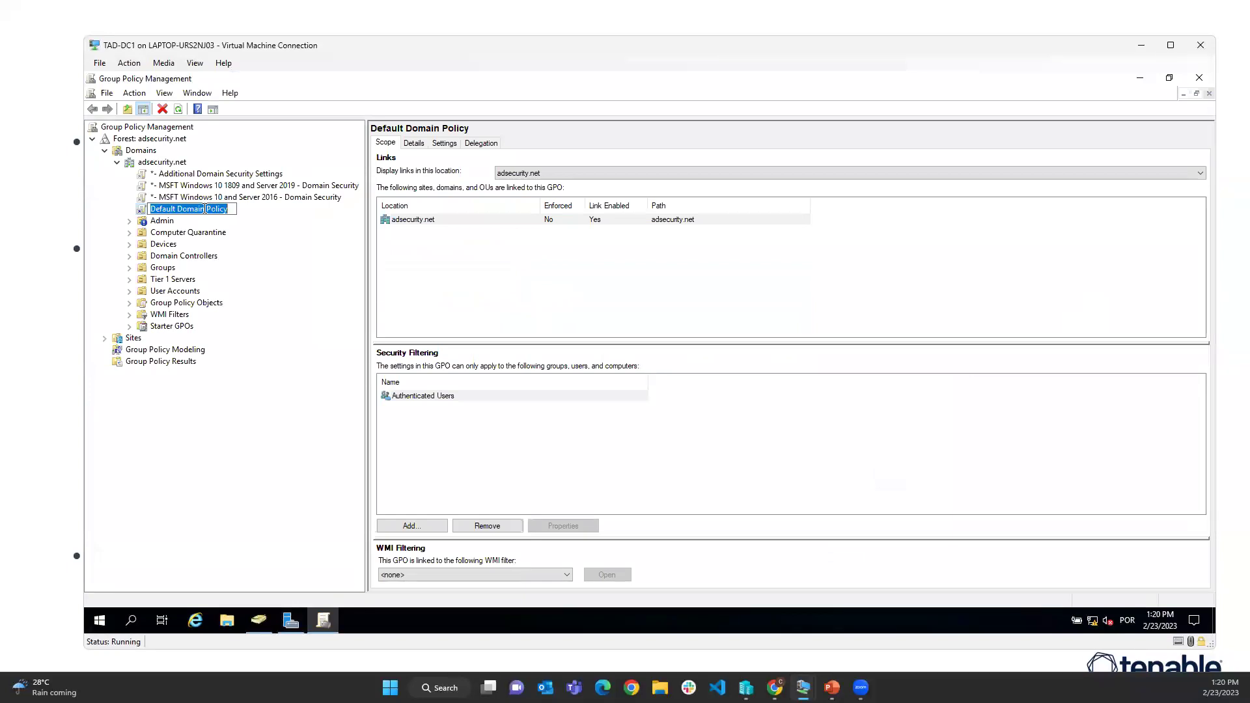
Open the Default Domain Policy of adsecurity.net for editing and maximize the editor window
right_click(220, 213)
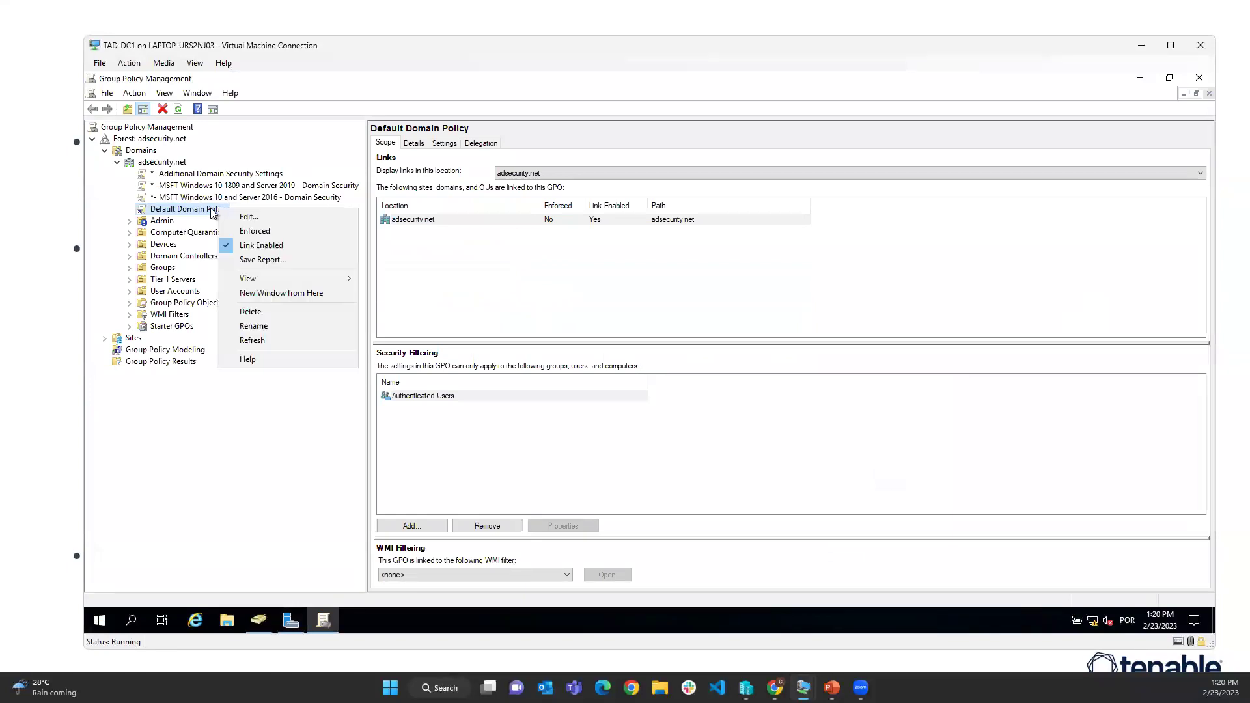
left_click(244, 216)
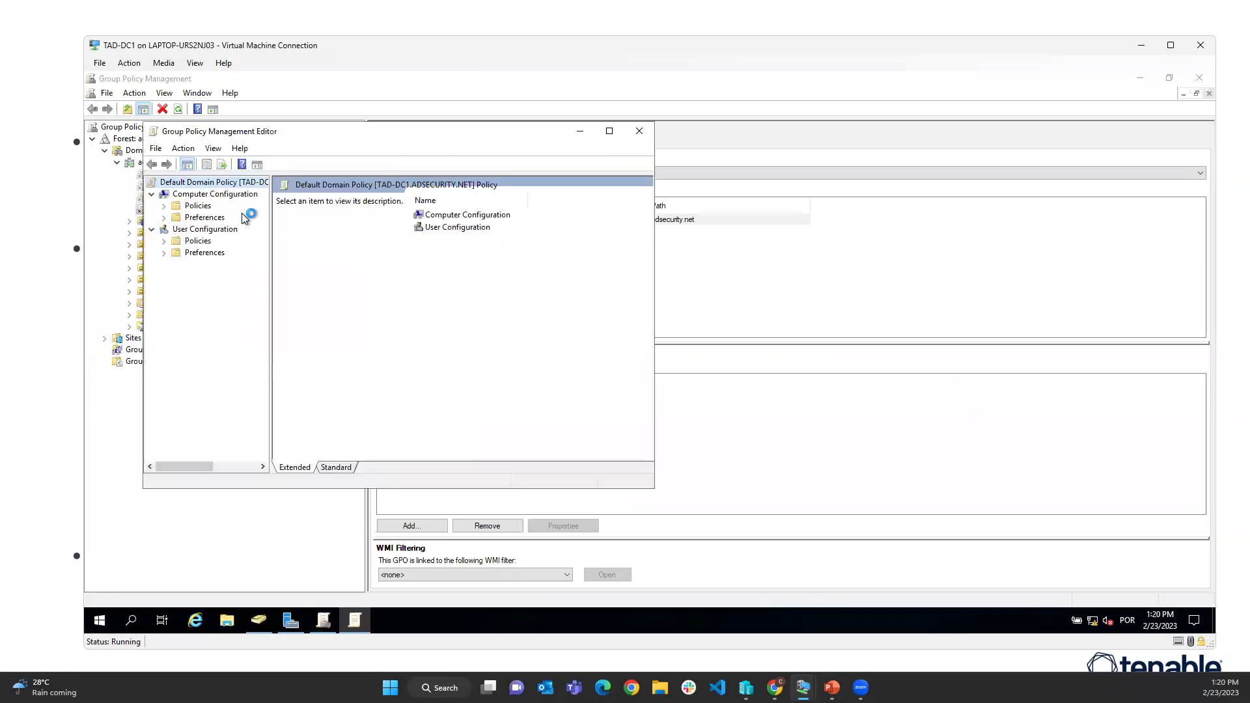
double_click(310, 128)
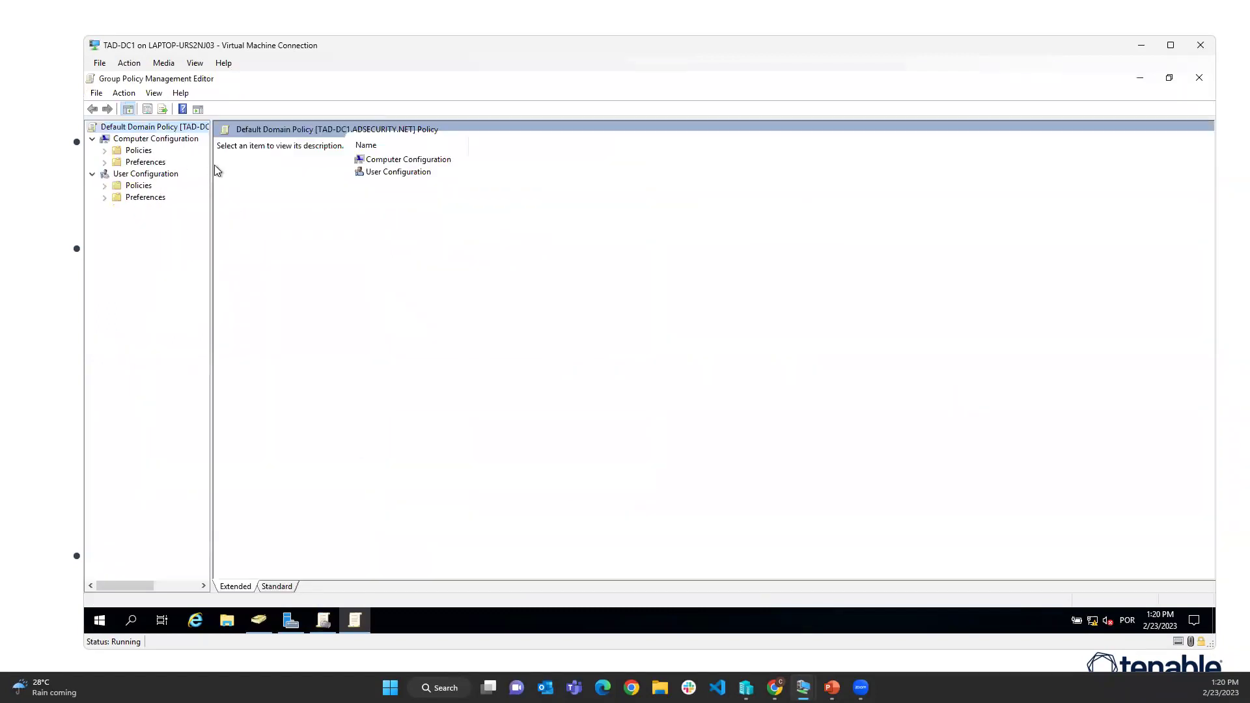
Expand the Computer Configuration policies to Windows Settings > Security Settings and widen the tree so its entries are readable
left_click_drag(212, 171, 253, 171)
double_click(137, 151)
left_click(180, 172)
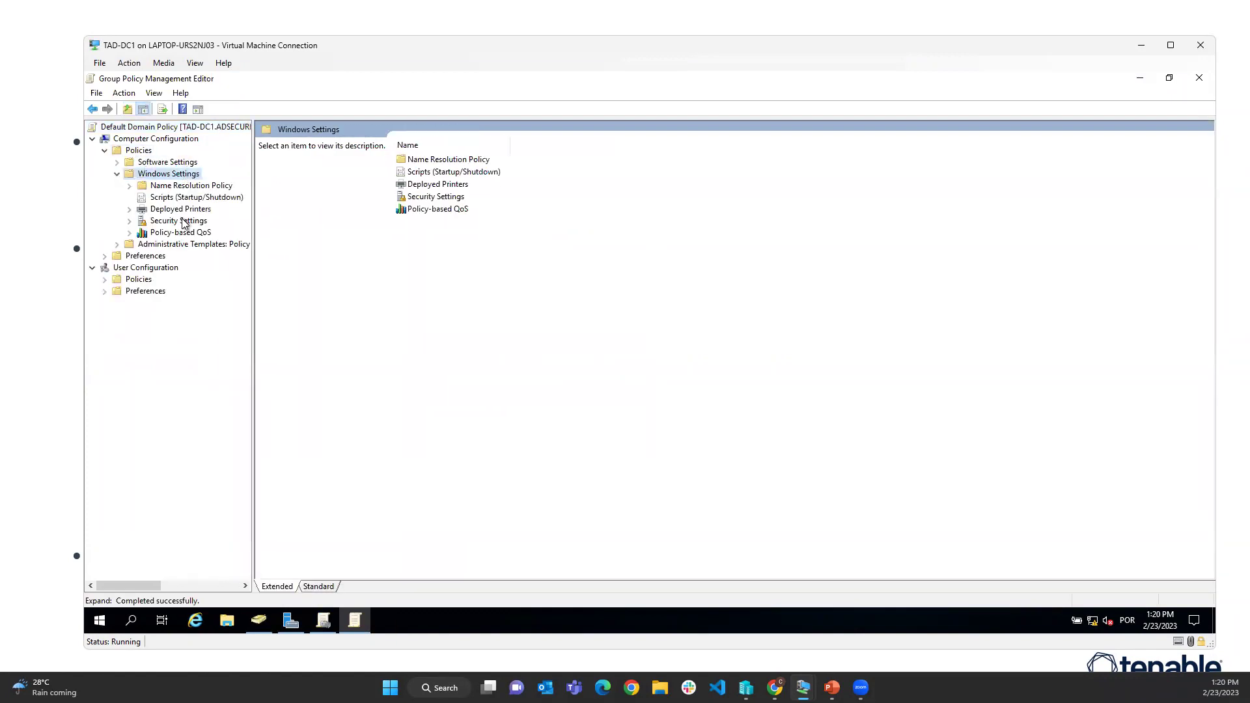
left_click(185, 221)
double_click(187, 223)
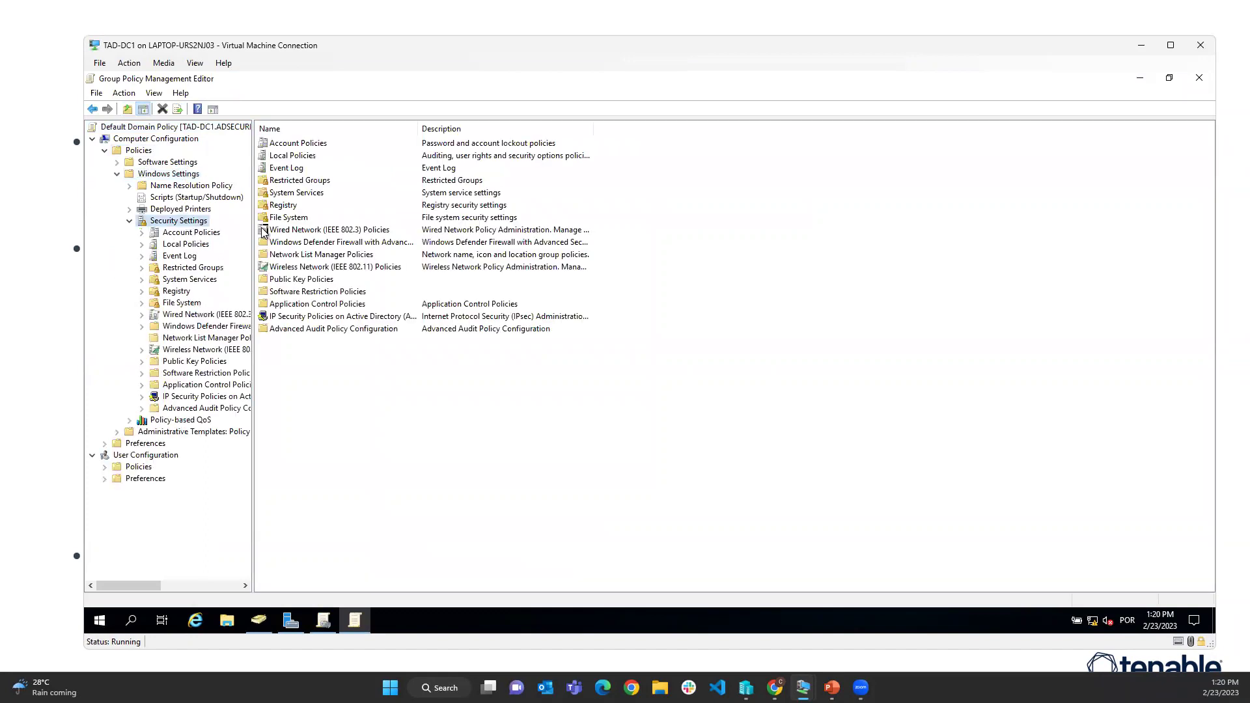
left_click_drag(332, 229, 337, 229)
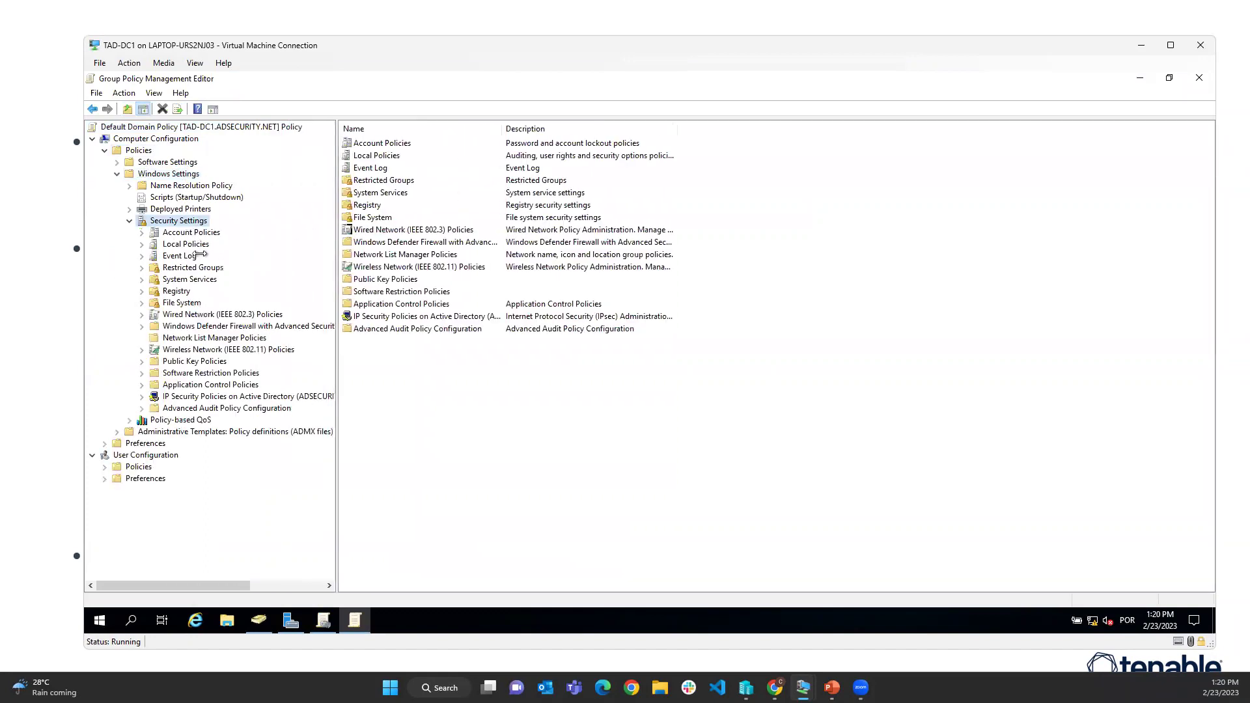
Open the Password Policy under Account Policies and examine its minimum length and complexity settings
left_click(193, 232)
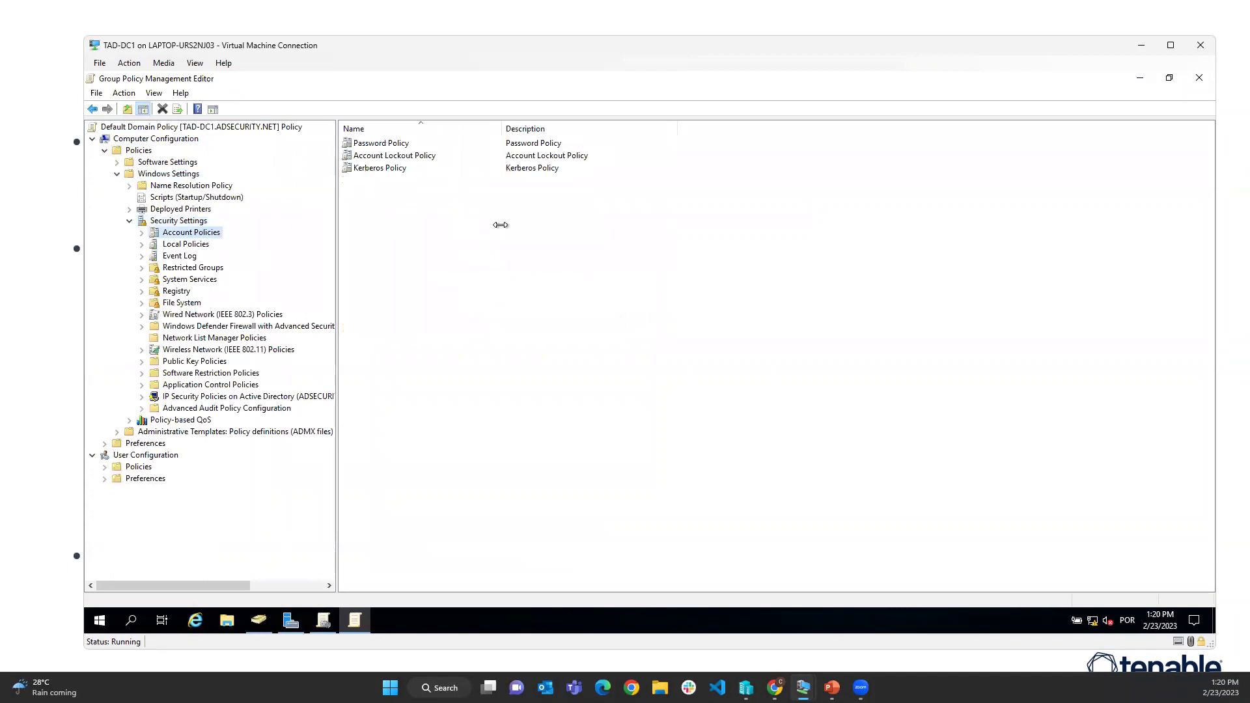
double_click(400, 144)
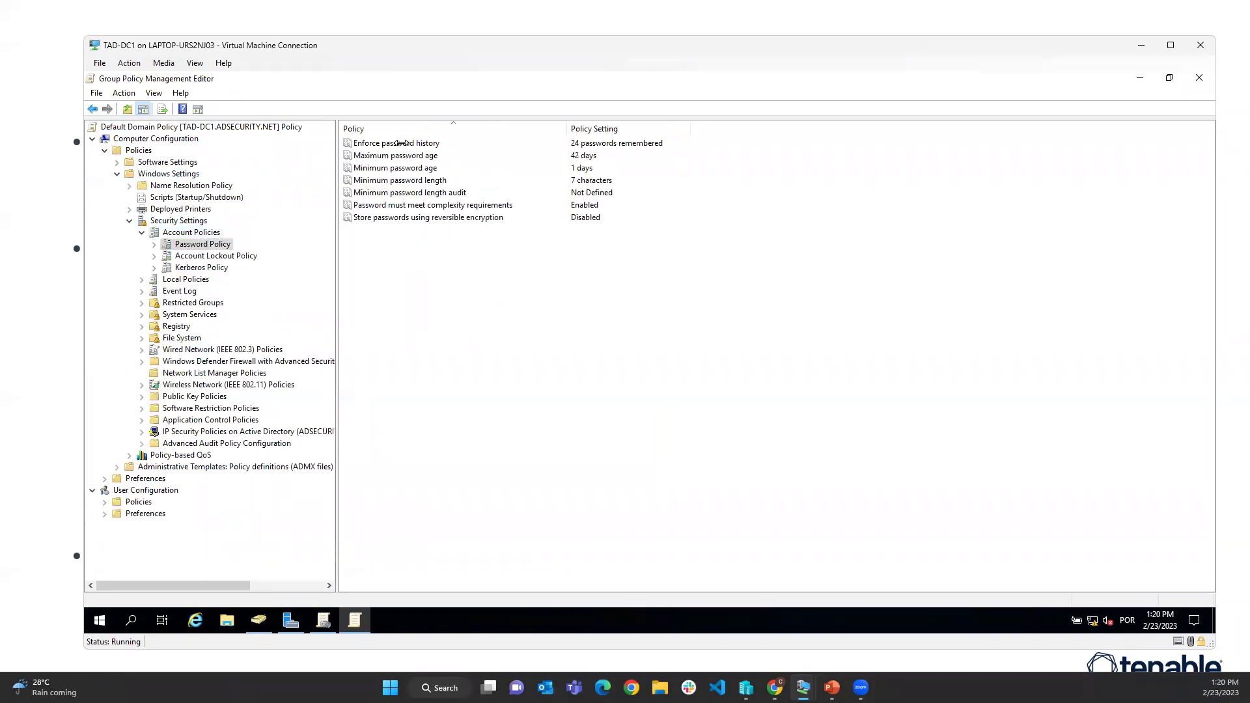
left_click(154, 244)
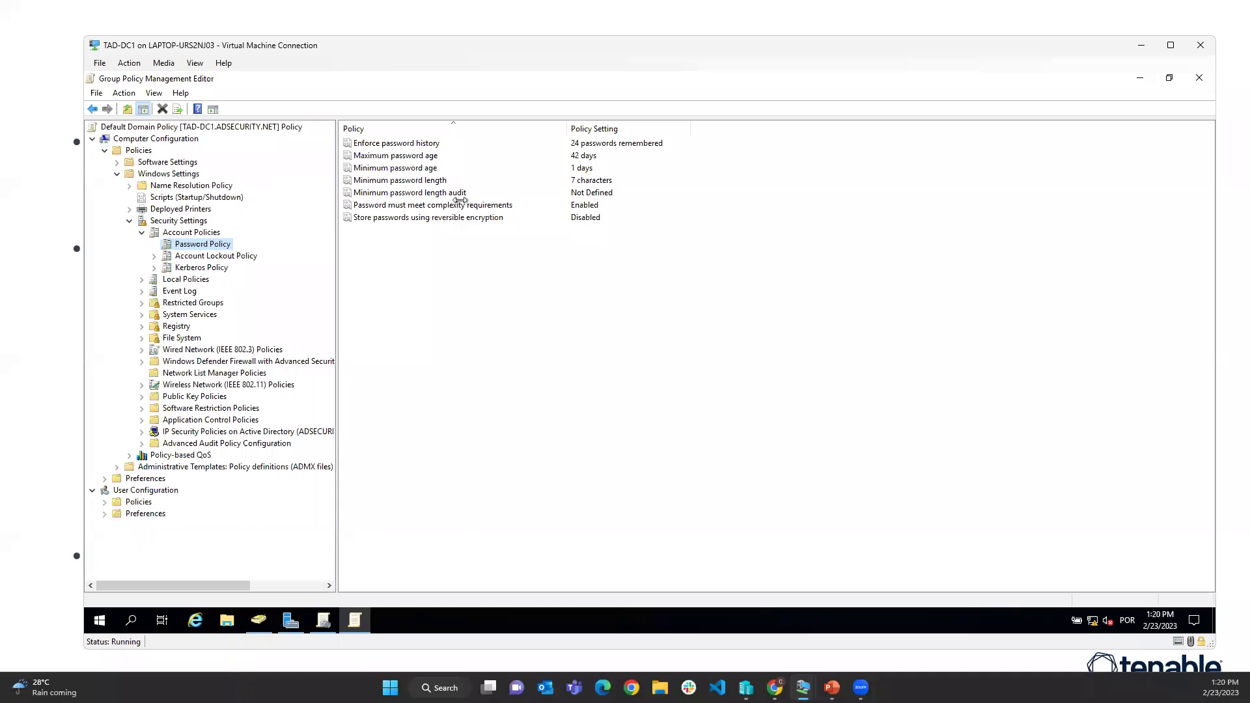
left_click(440, 180)
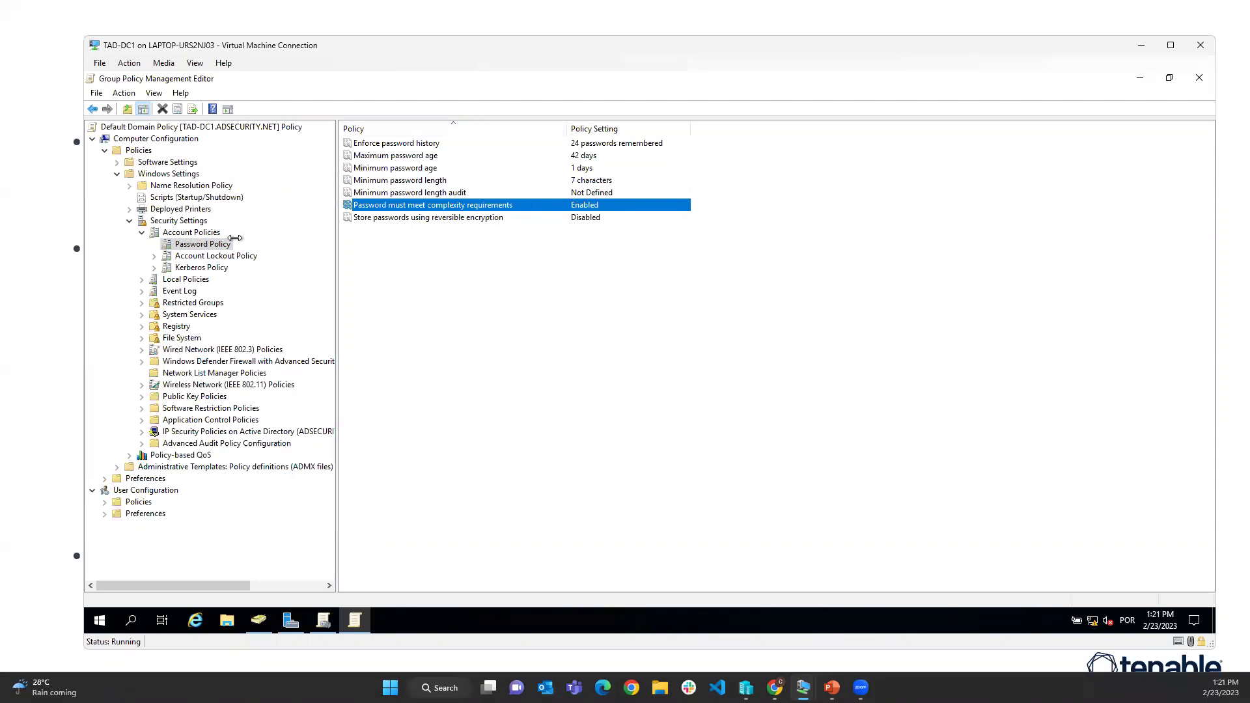
Open the Kerberos Policy under Account Policies and select the maximum lifetime for user ticket setting
left_click(219, 268)
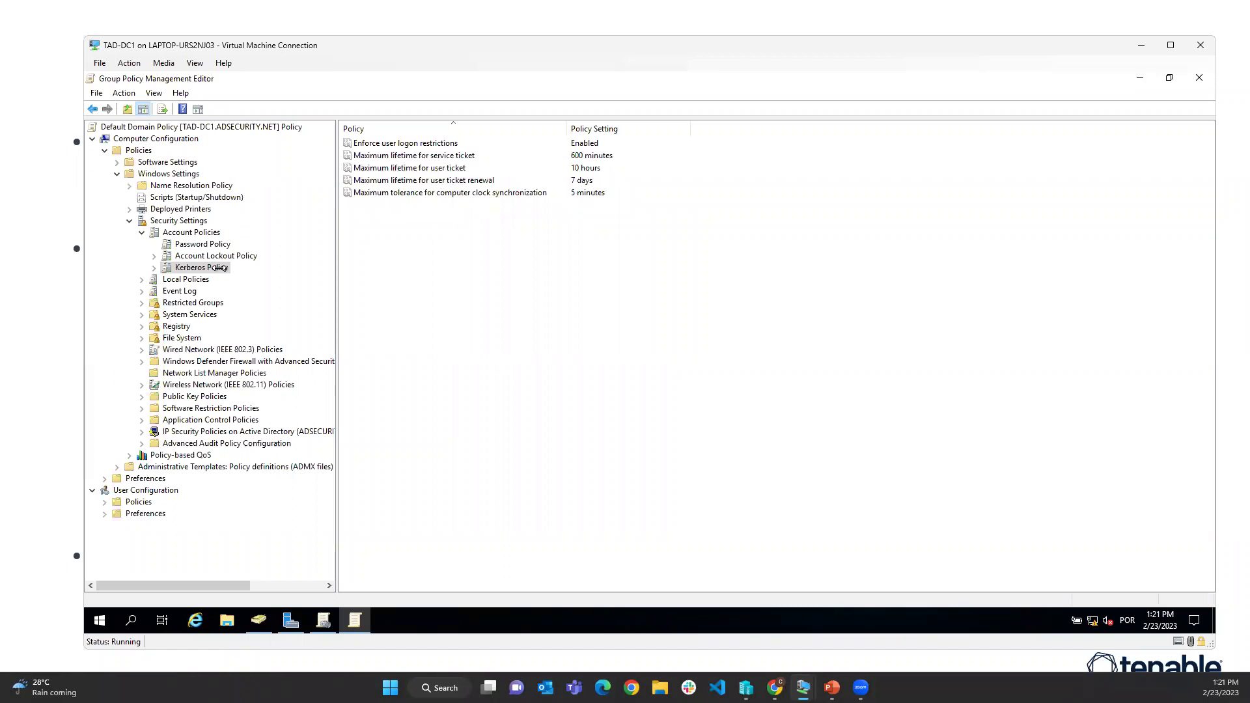
left_click(415, 168)
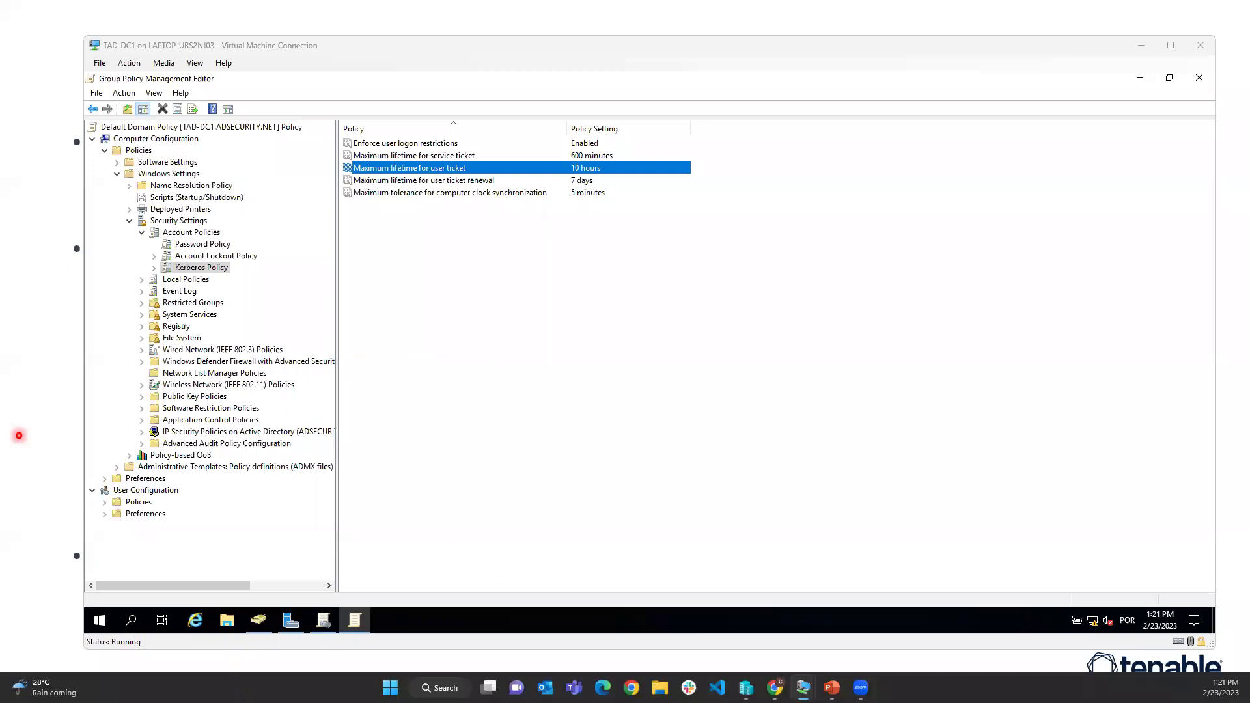
Switch to the TAD-CL1 virtual machine, open Command Prompt as administrator, and list the cached Kerberos tickets with klist
key("alt+Tab")
left_click(162, 604)
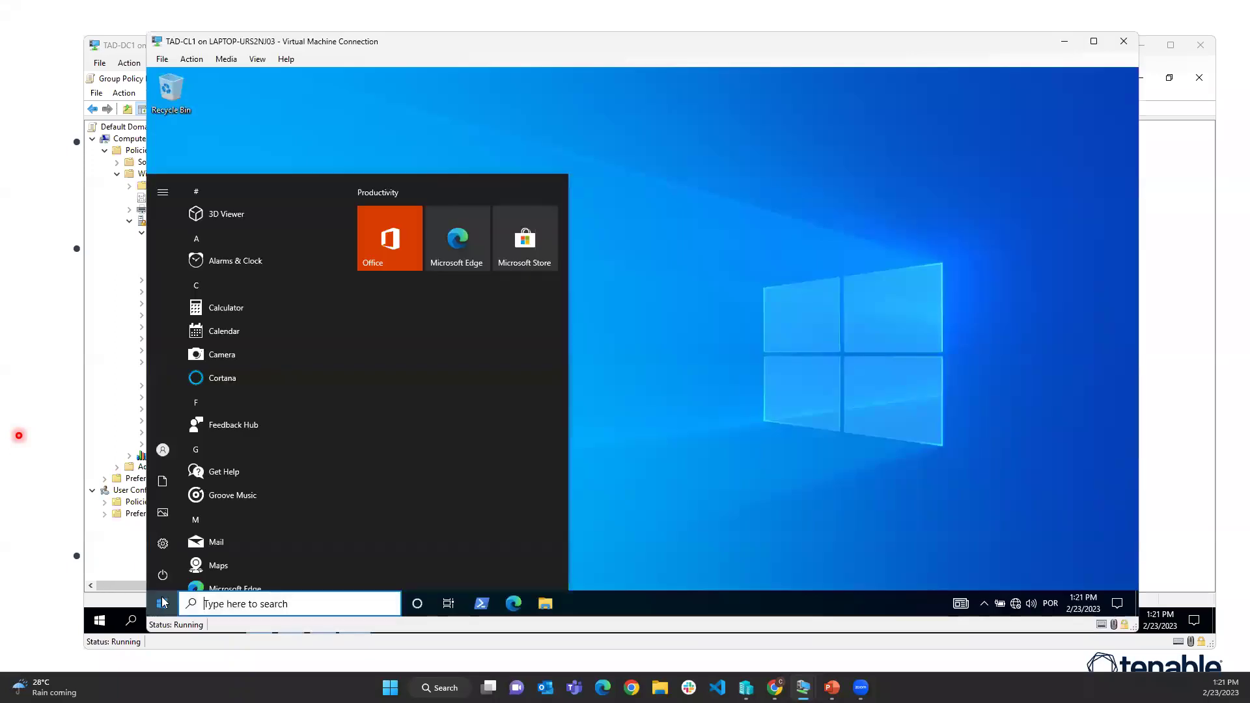
type("cmd")
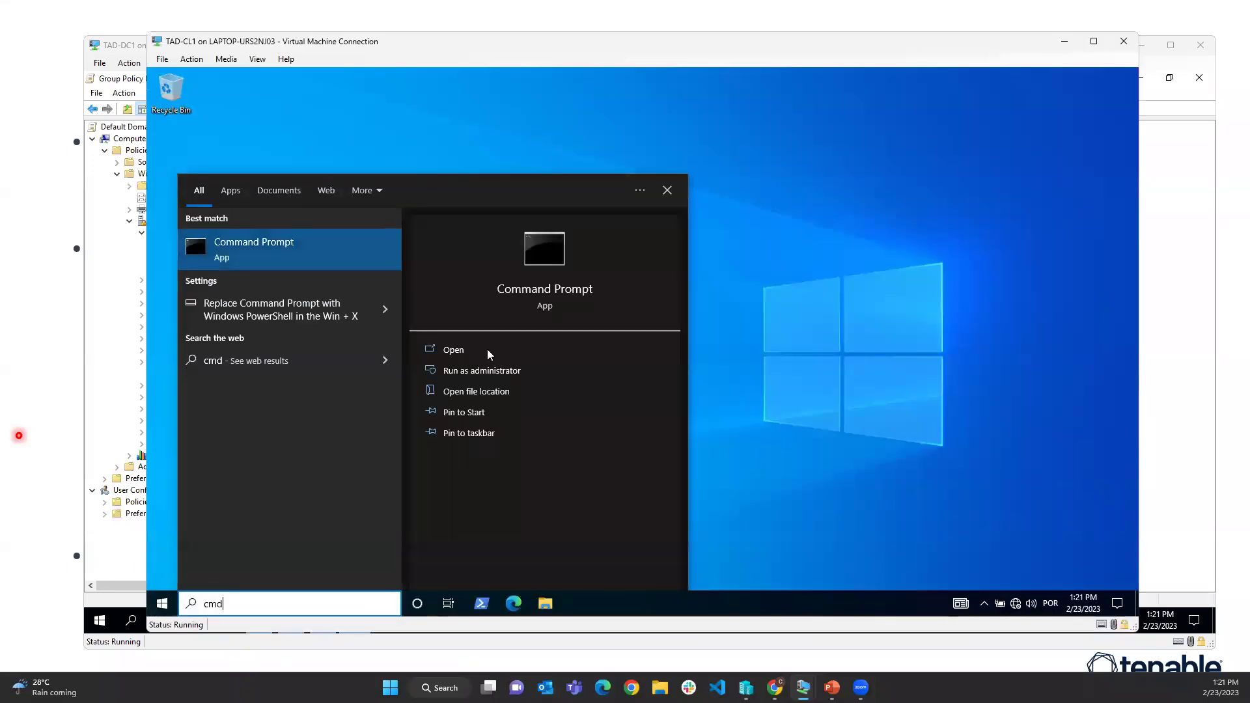
left_click(486, 368)
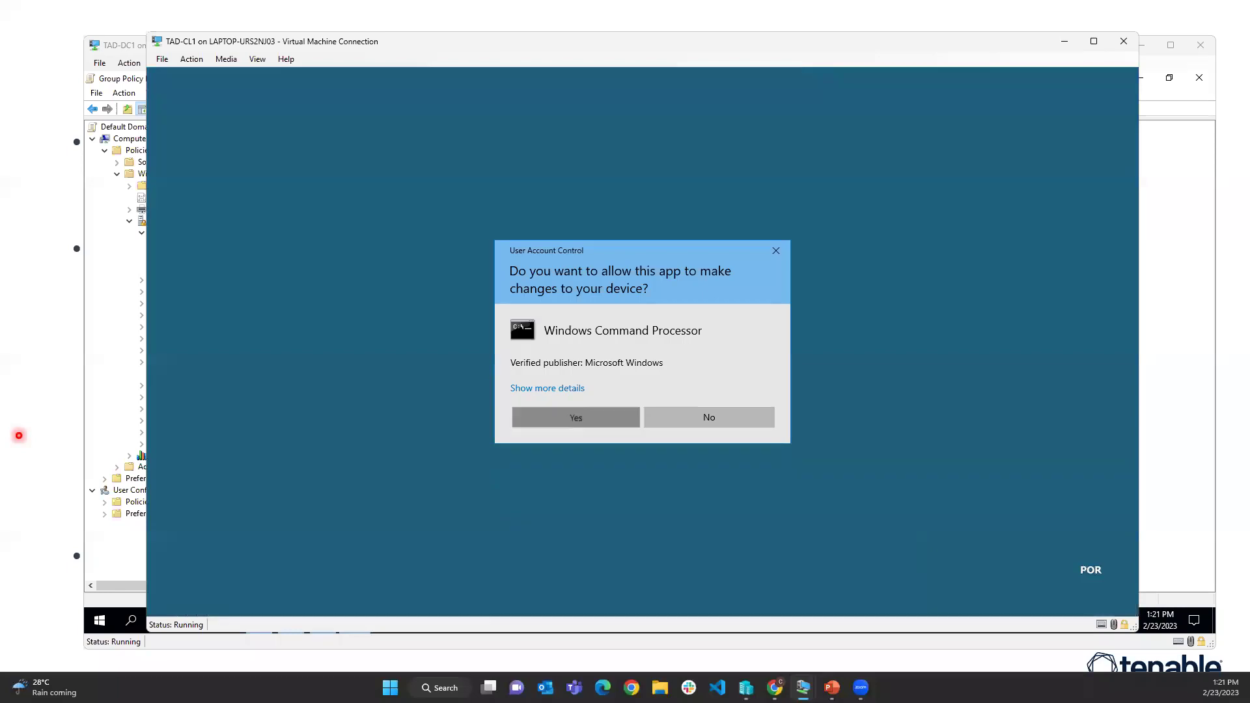
left_click(557, 418)
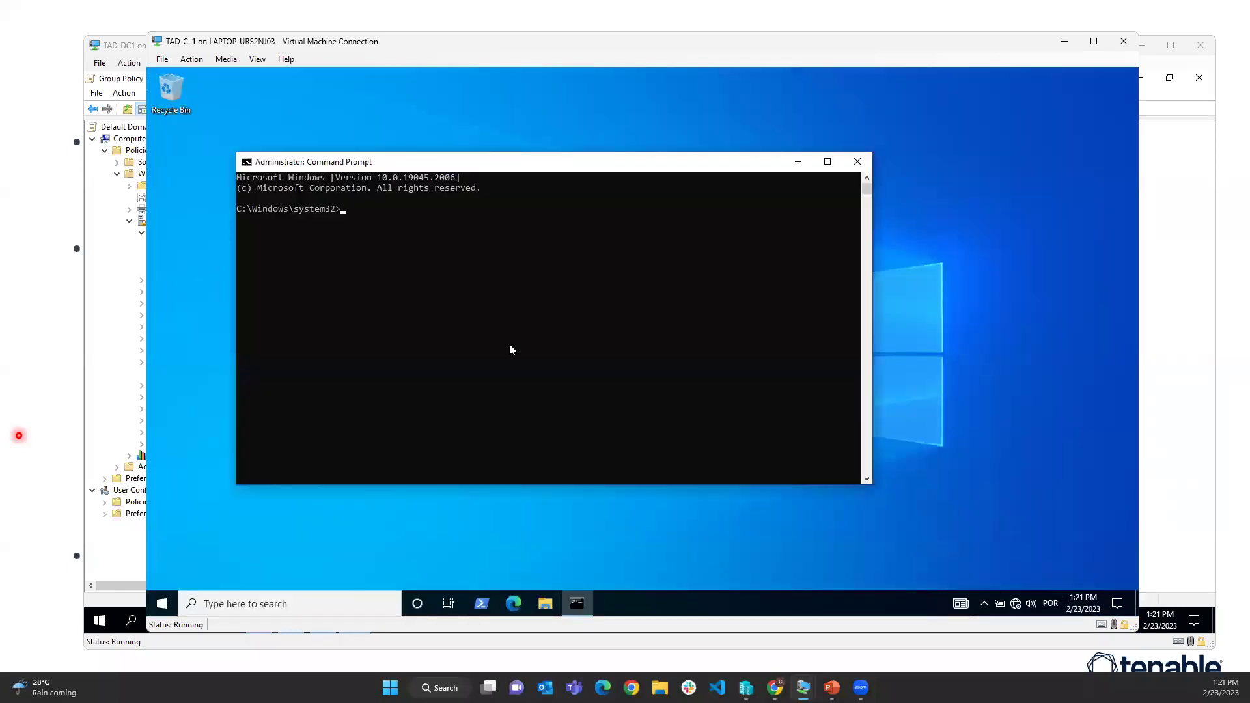
type("klist")
key("Return")
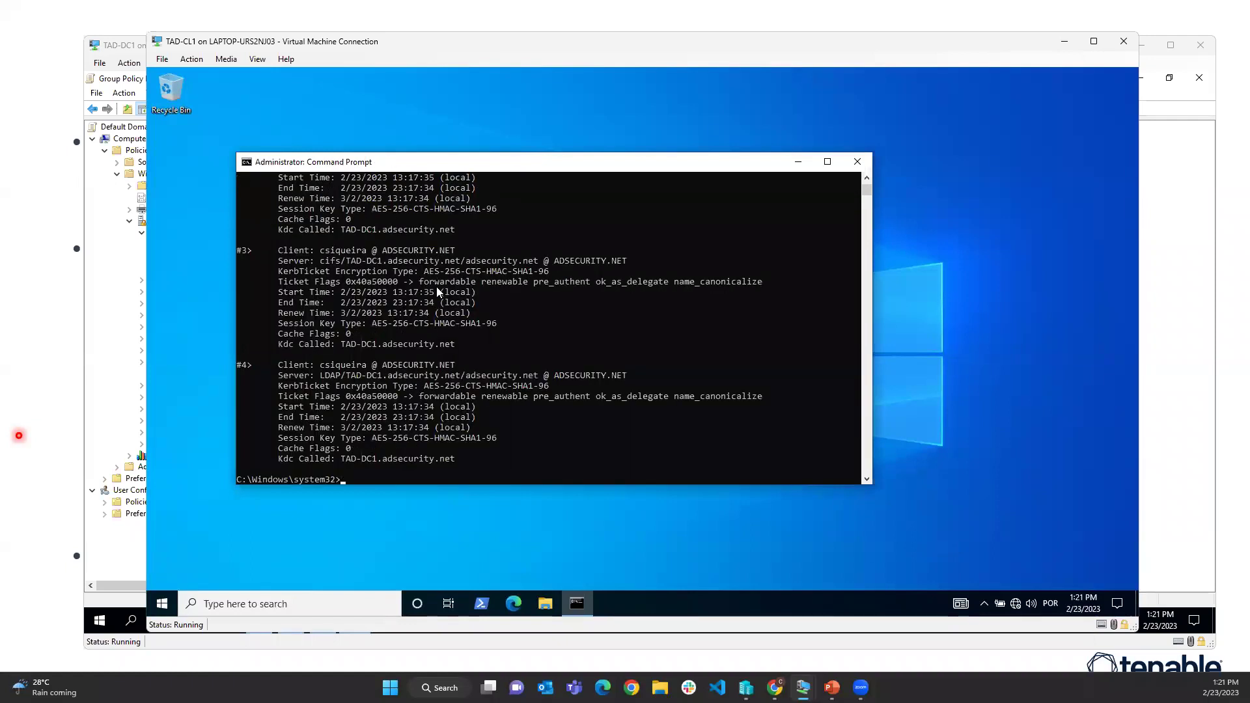
Highlight the start and end times of cached ticket #0 in the klist output to examine its lifetime
scroll(506, 331, "up", 5)
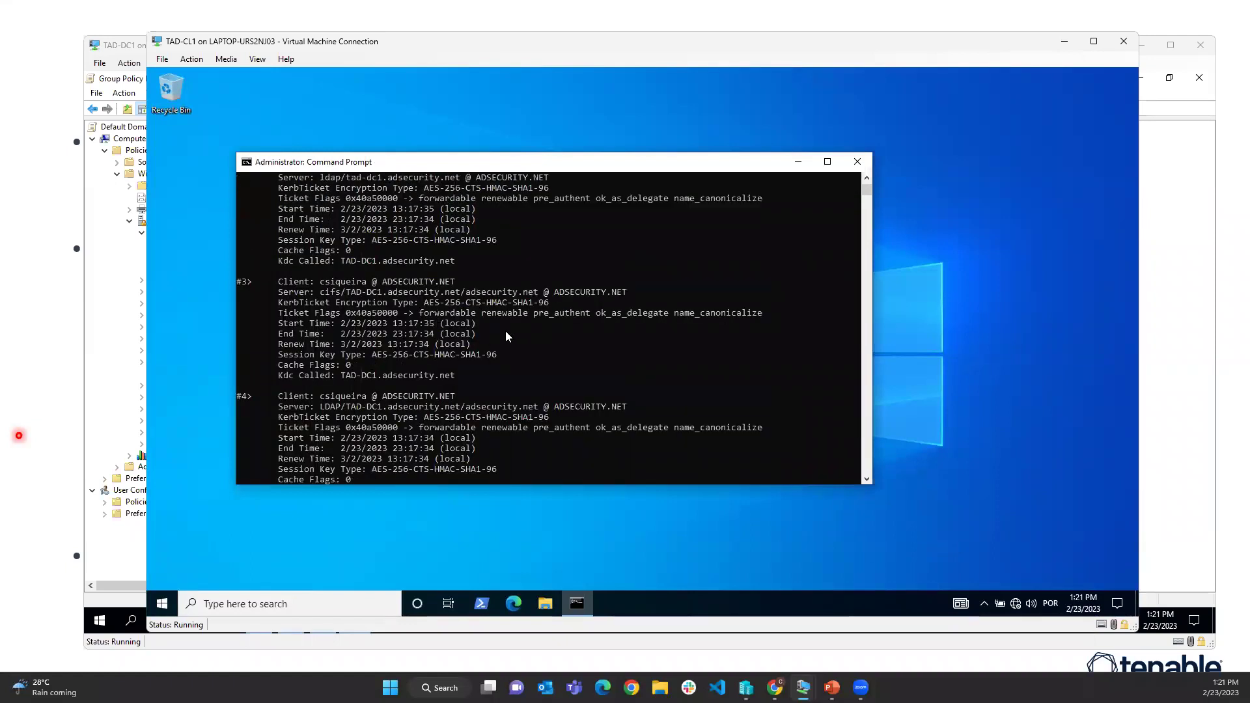
scroll(505, 331, "up", 6)
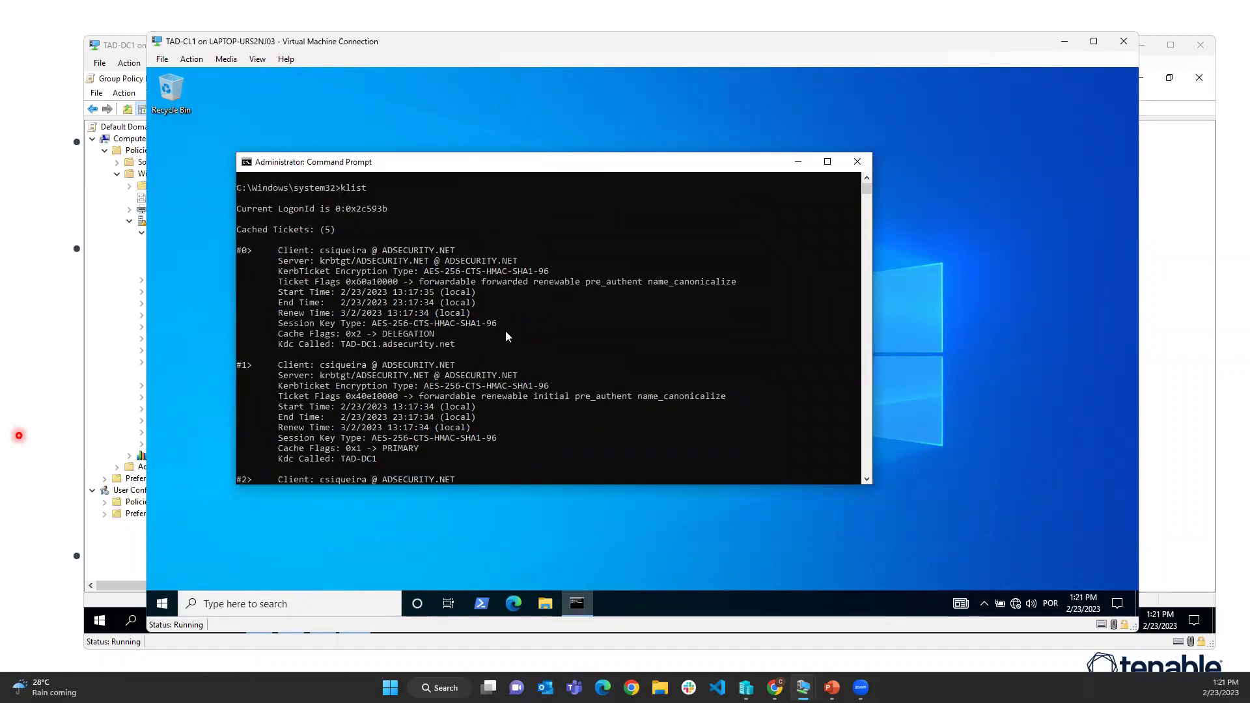
scroll(506, 330, "down", 1)
left_click_drag(274, 250, 482, 254)
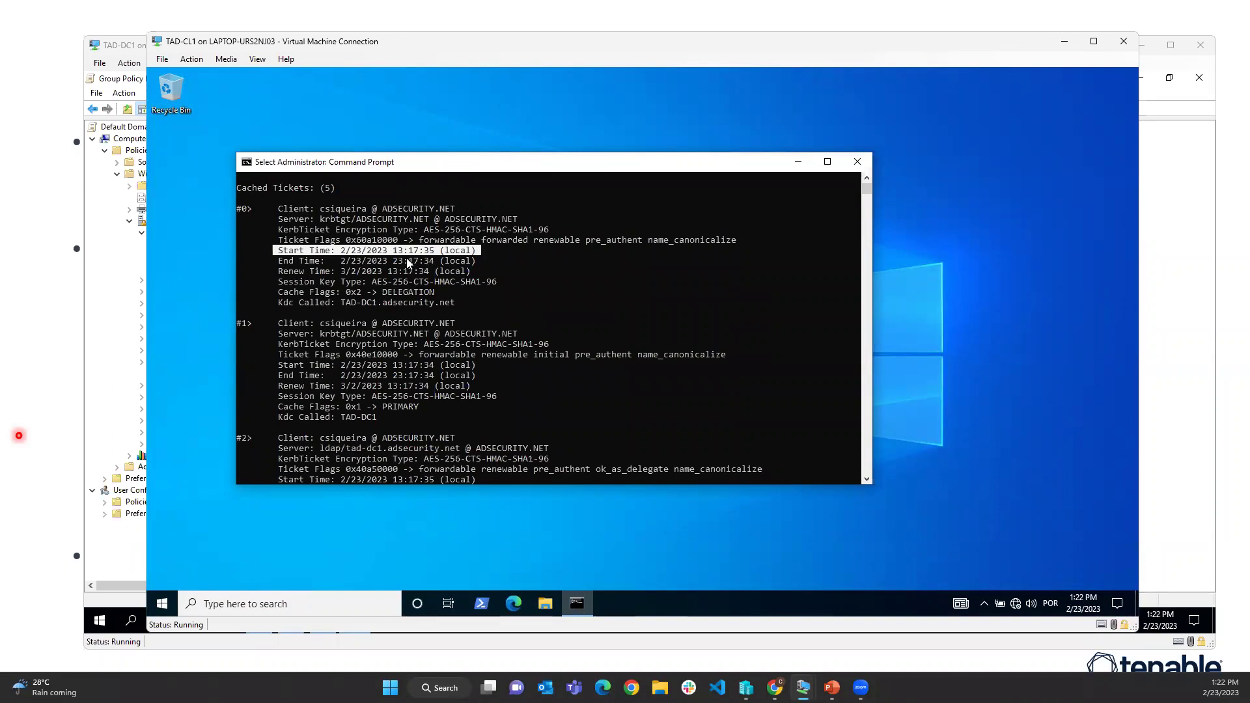
left_click_drag(279, 264, 475, 265)
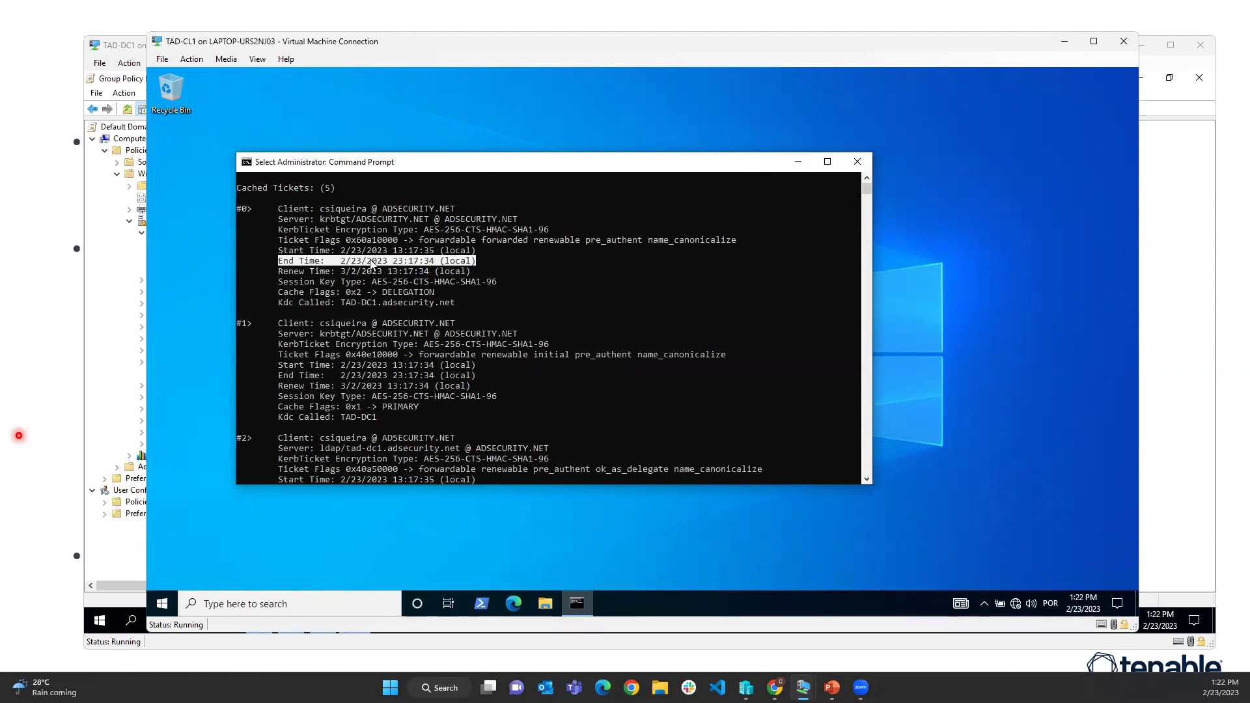
left_click_drag(274, 252, 477, 263)
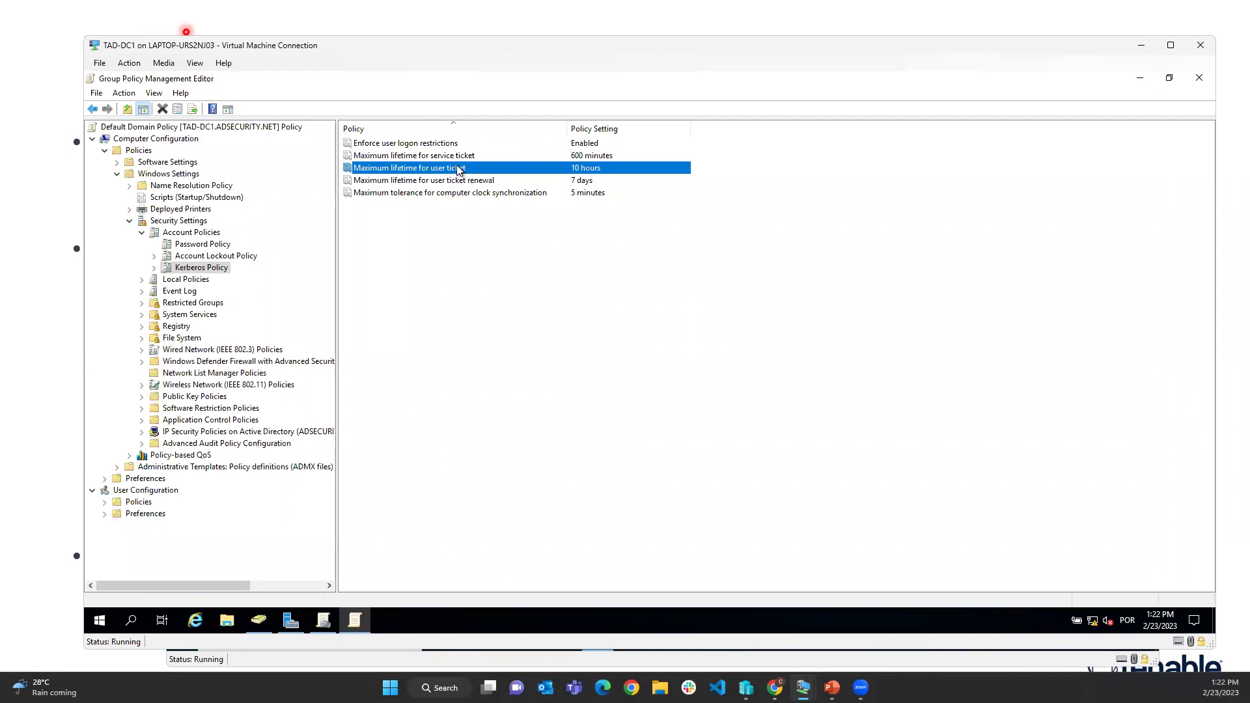
Compare the maximum lifetime for user ticket renewal policy on TAD-DC1 with the cached tickets on TAD-CL1, and minimize the TAD-CL1 window
left_click(492, 184)
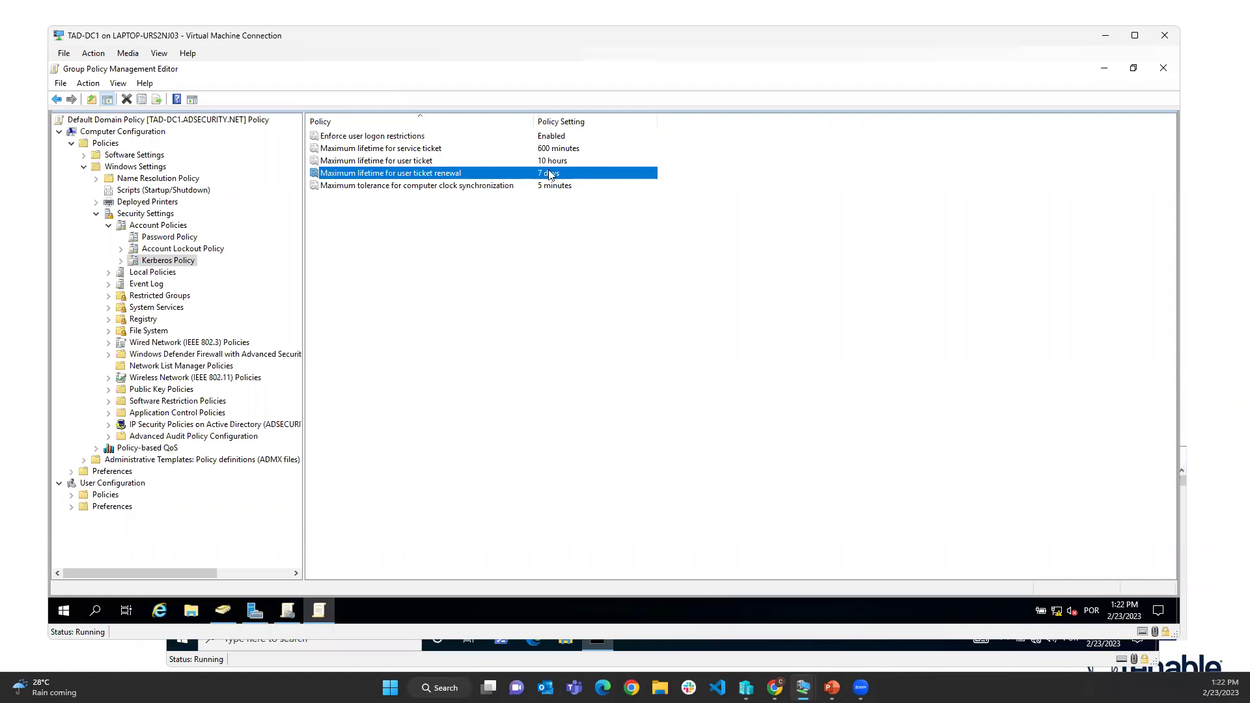
left_click(641, 651)
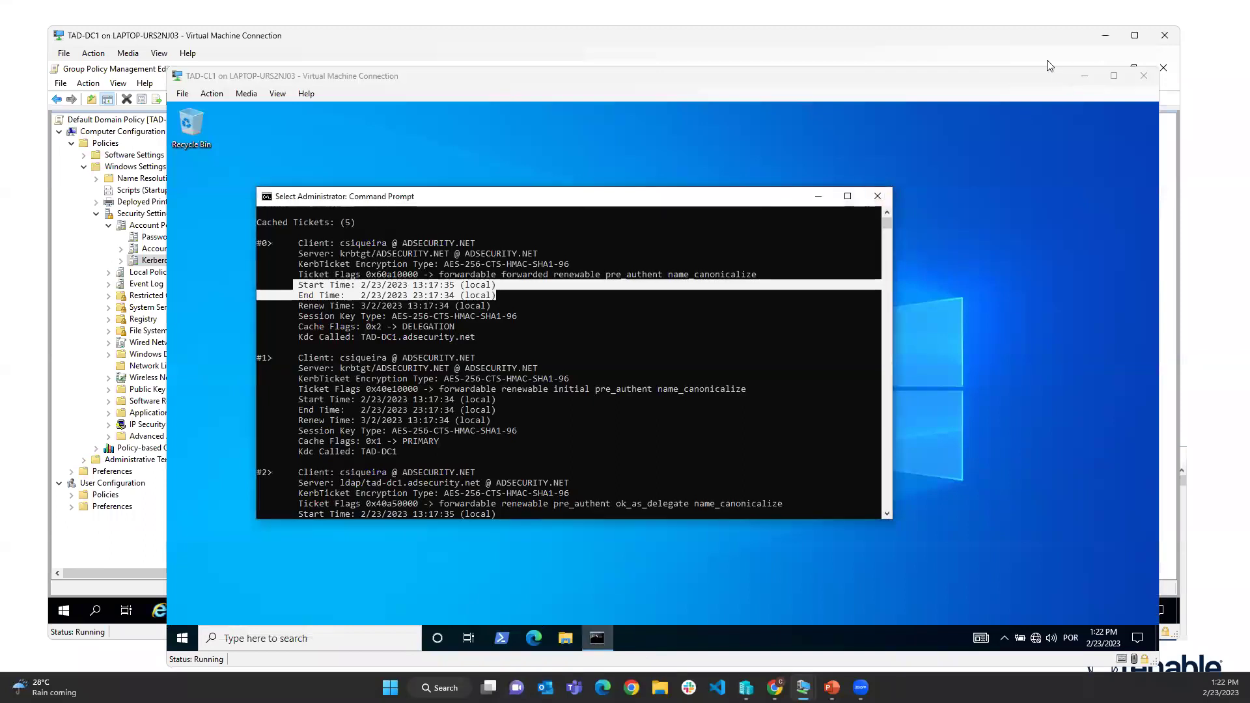
left_click(1085, 76)
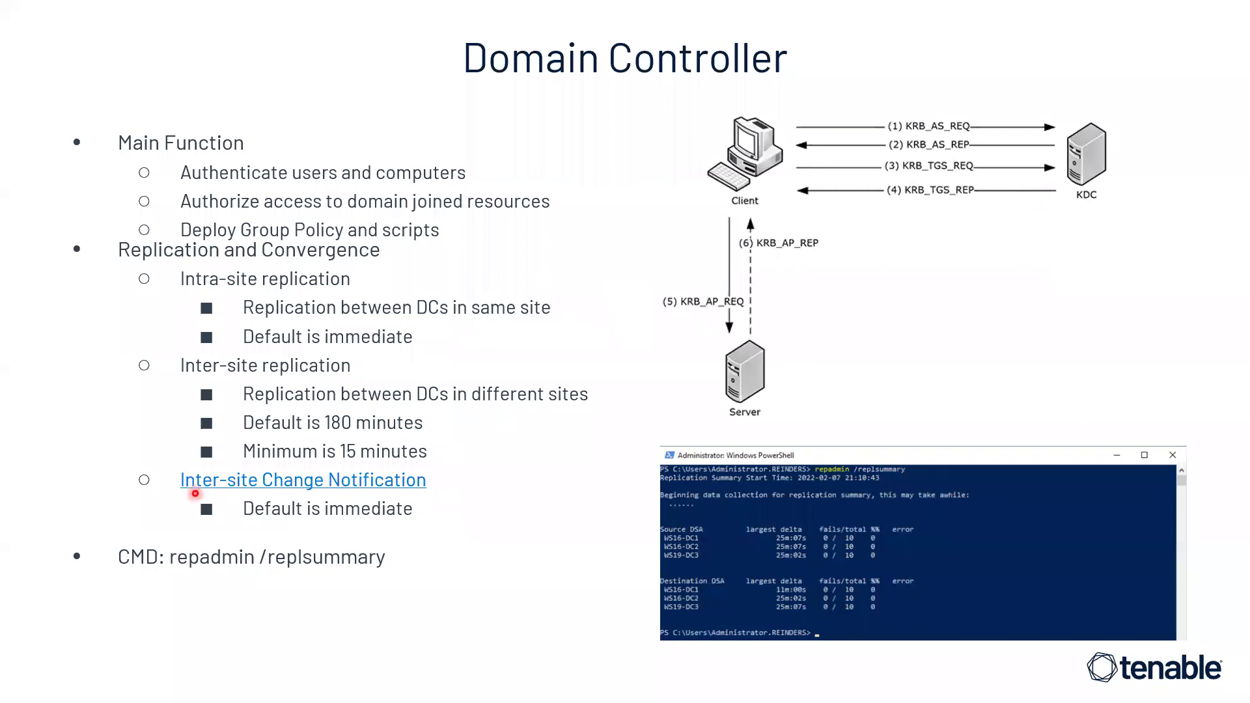
Close the Group Policy editor and management console on TAD-DC1 and open DNS Manager from Server Manager
key("alt+Tab")
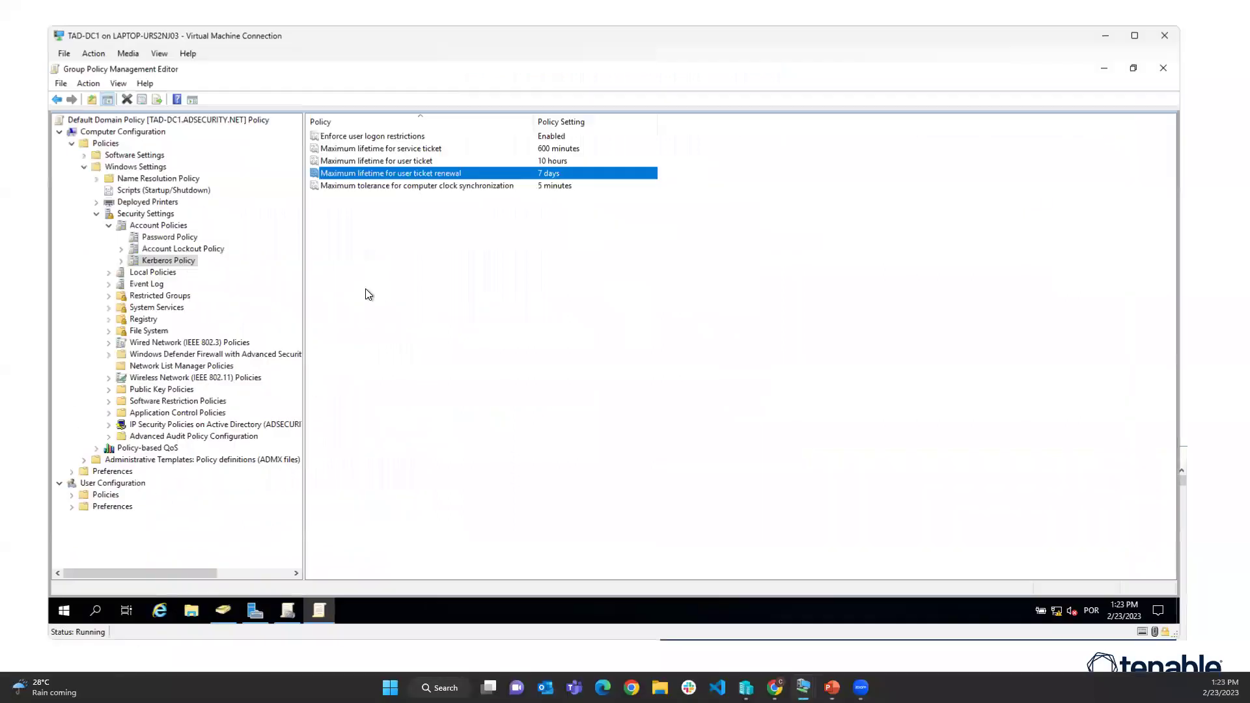
left_click(1164, 69)
left_click(1163, 69)
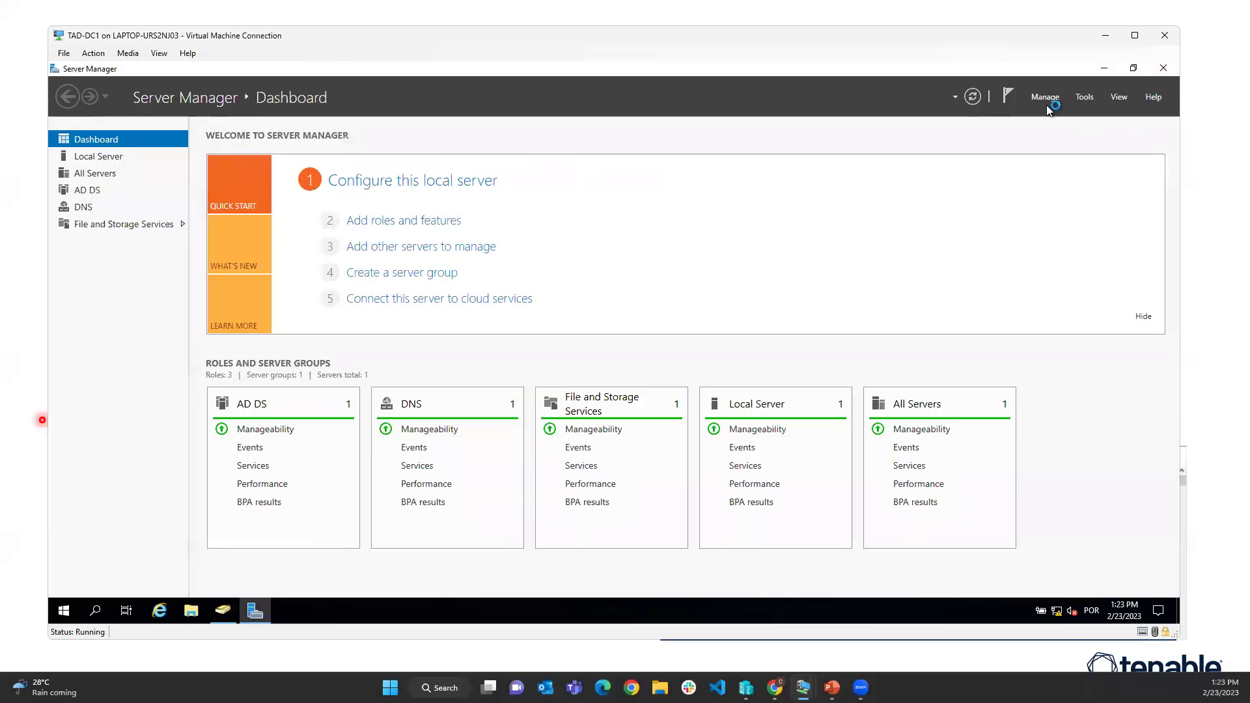
left_click(1080, 98)
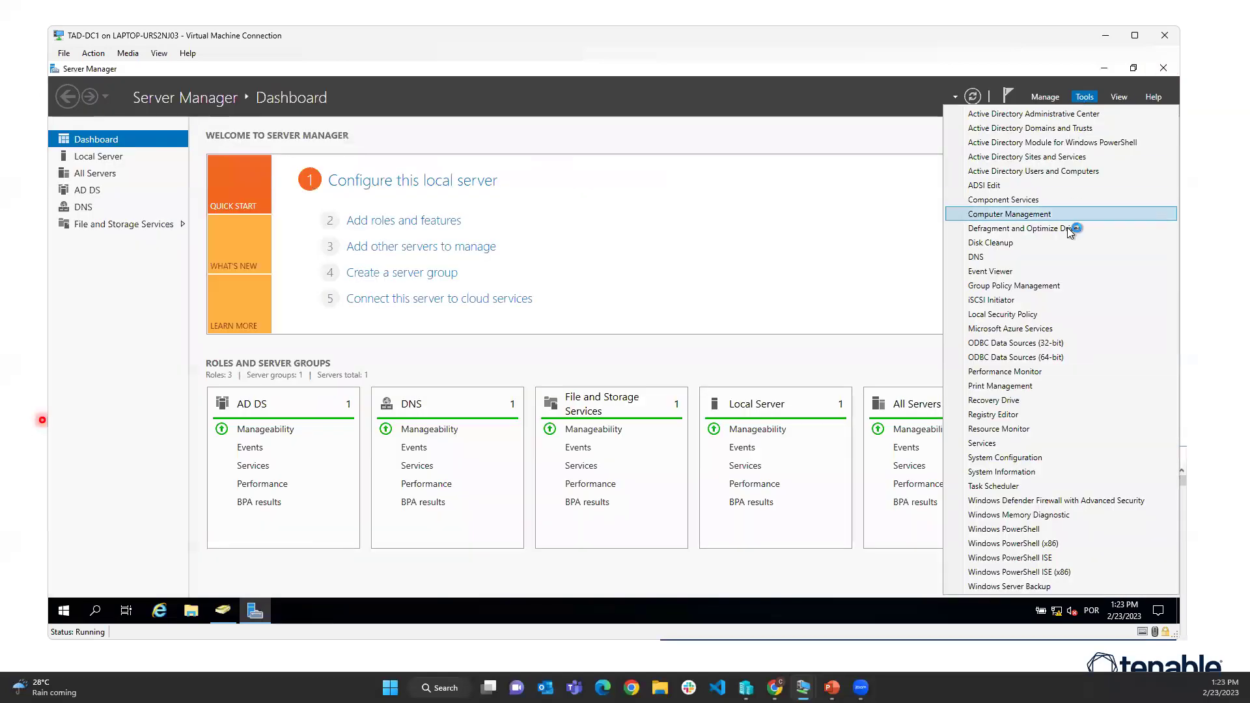
left_click(988, 256)
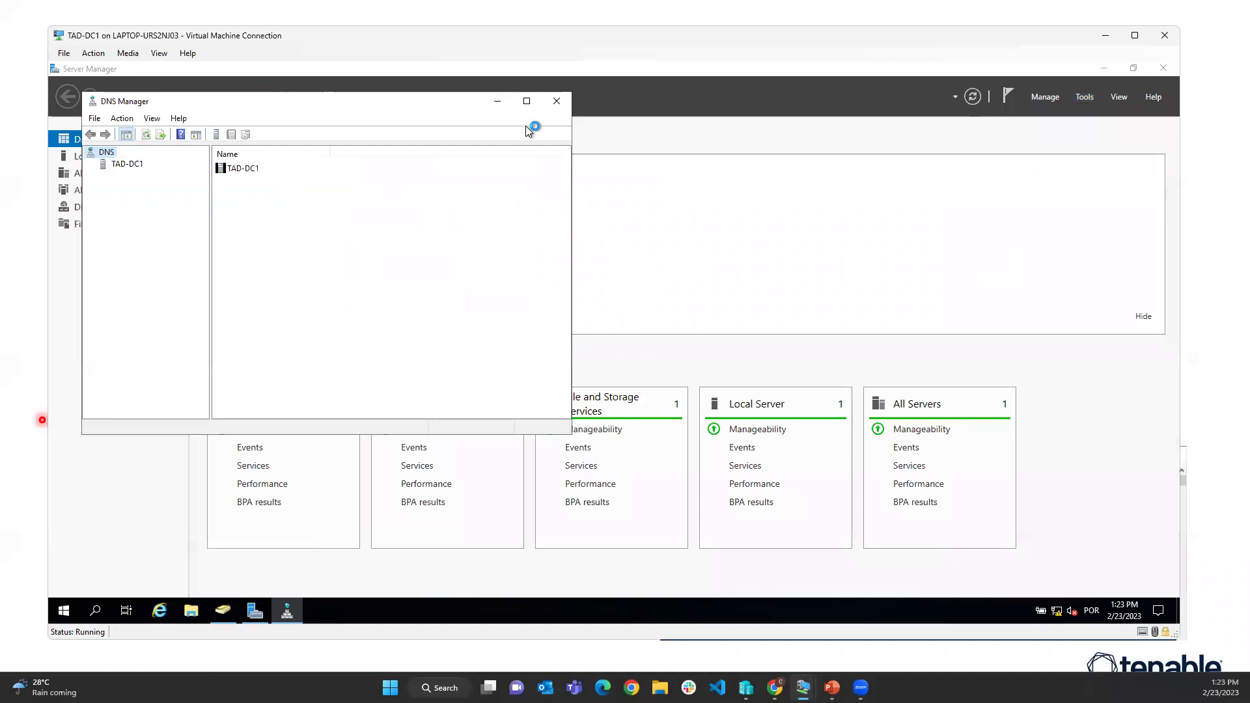
Maximize DNS Manager, expand TAD-DC1 to its Forward Lookup Zones, and widen the tree so the zone names are readable
left_click(527, 100)
left_click(91, 129)
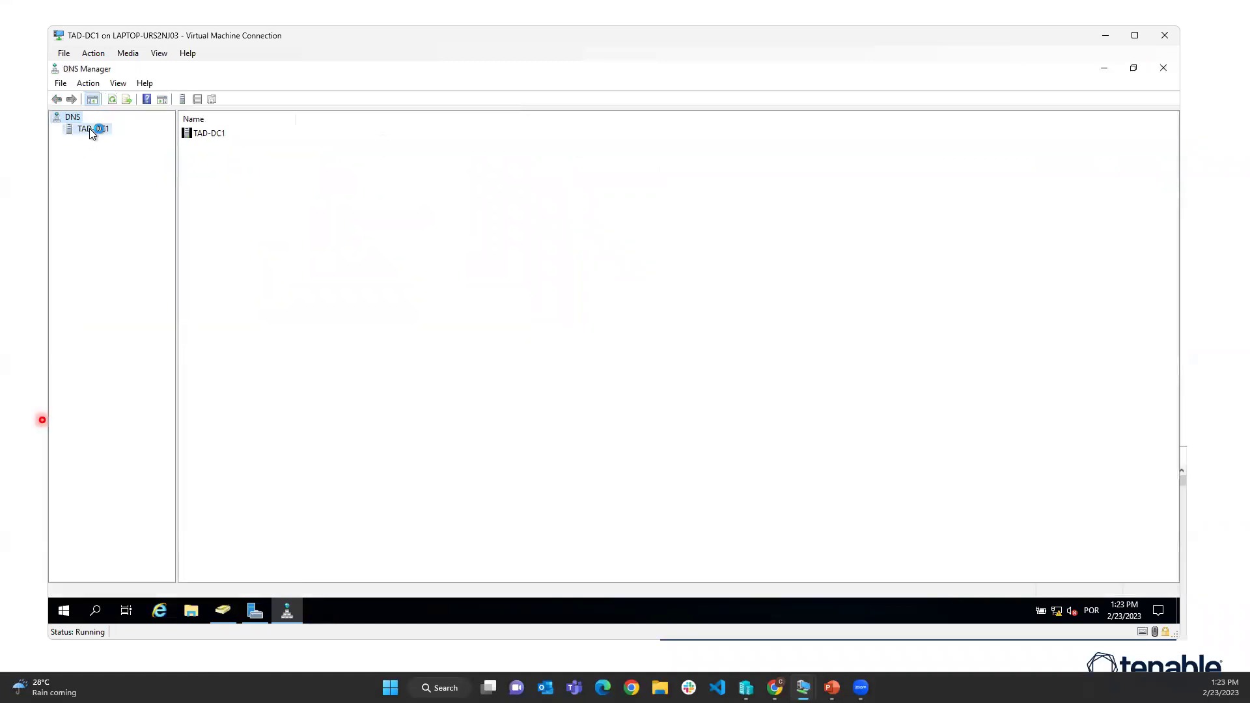
left_click(56, 129)
double_click(128, 142)
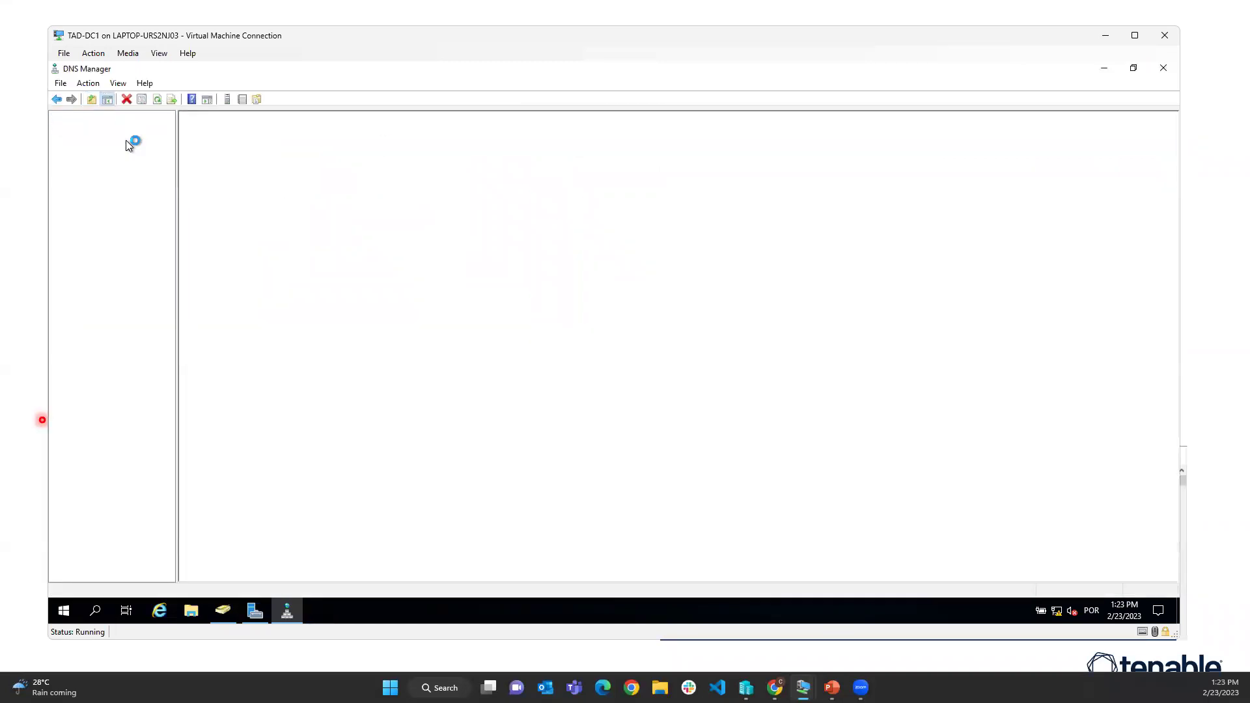
left_click_drag(177, 161, 262, 167)
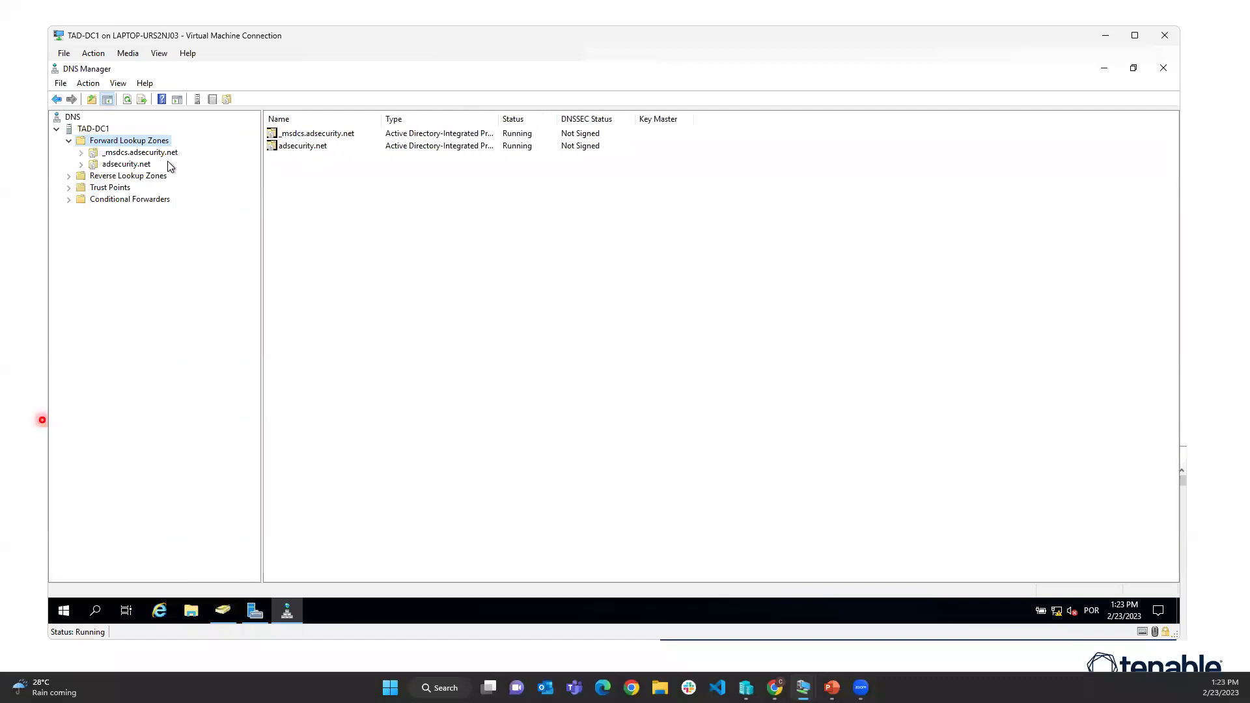
Open adsecurity.net > _sites > Default-First-Site-Name > _tcp and widen the Data column to show the full service records
double_click(140, 164)
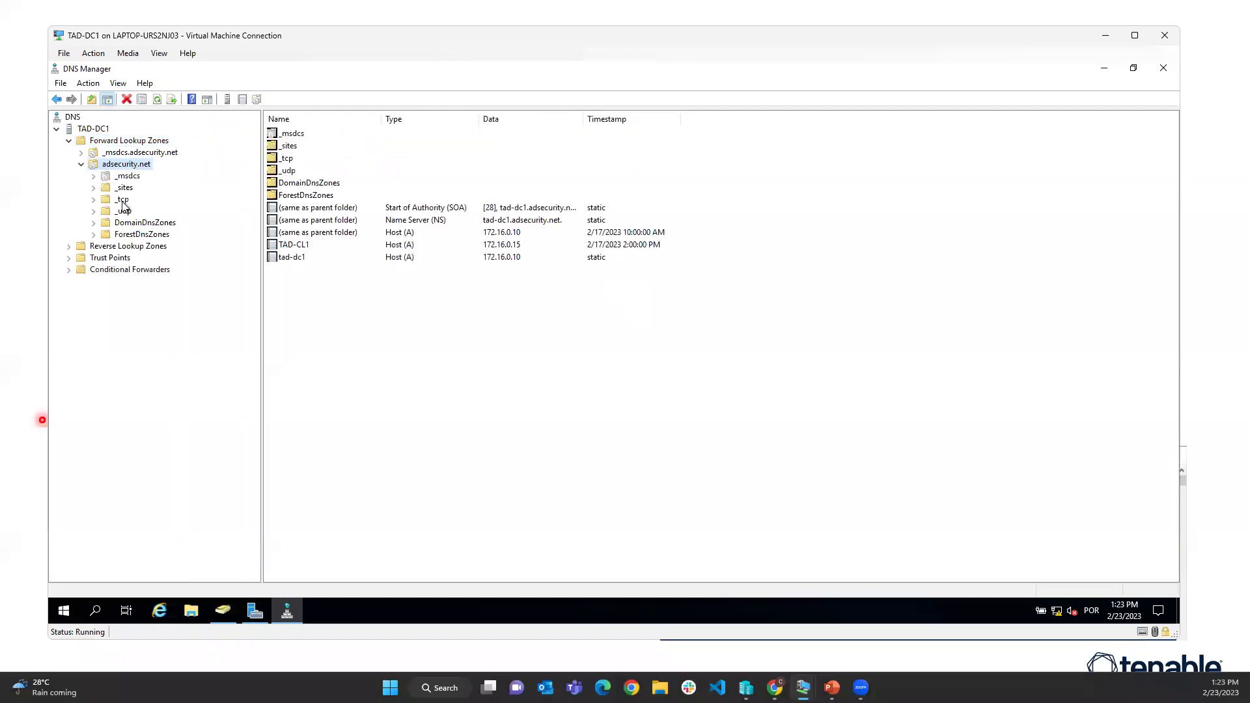
left_click(93, 188)
left_click(174, 199)
double_click(115, 199)
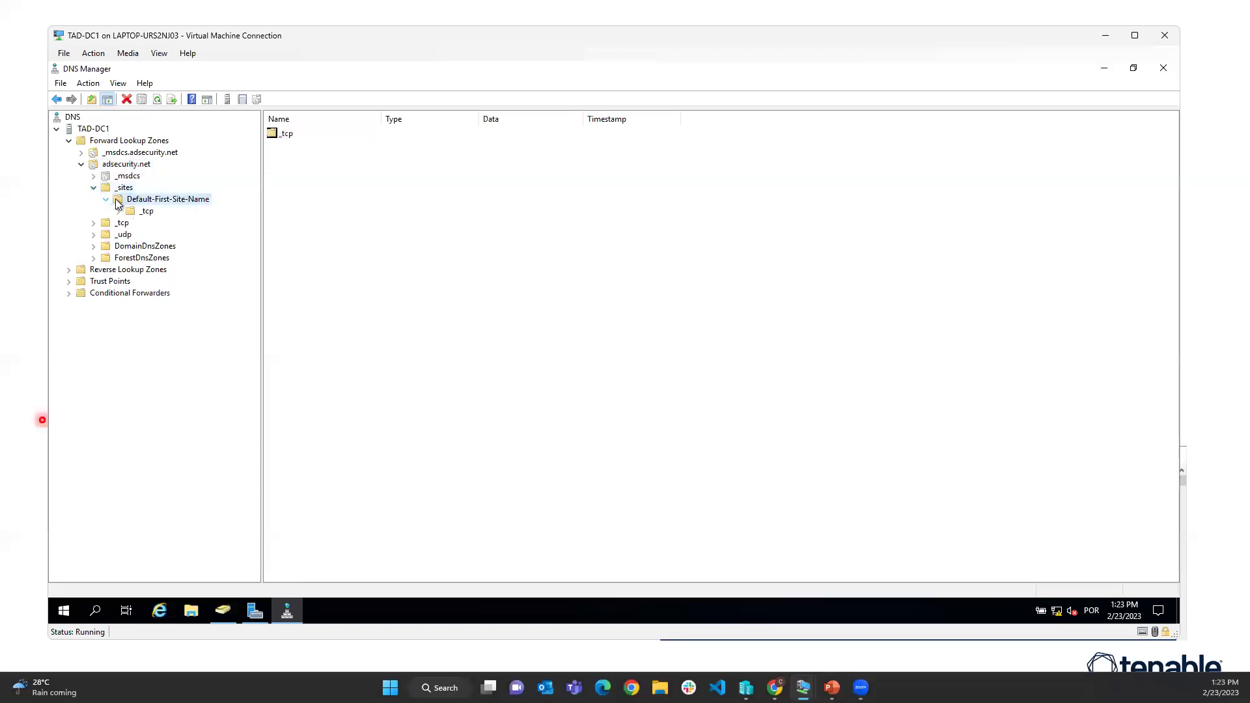
left_click(125, 212)
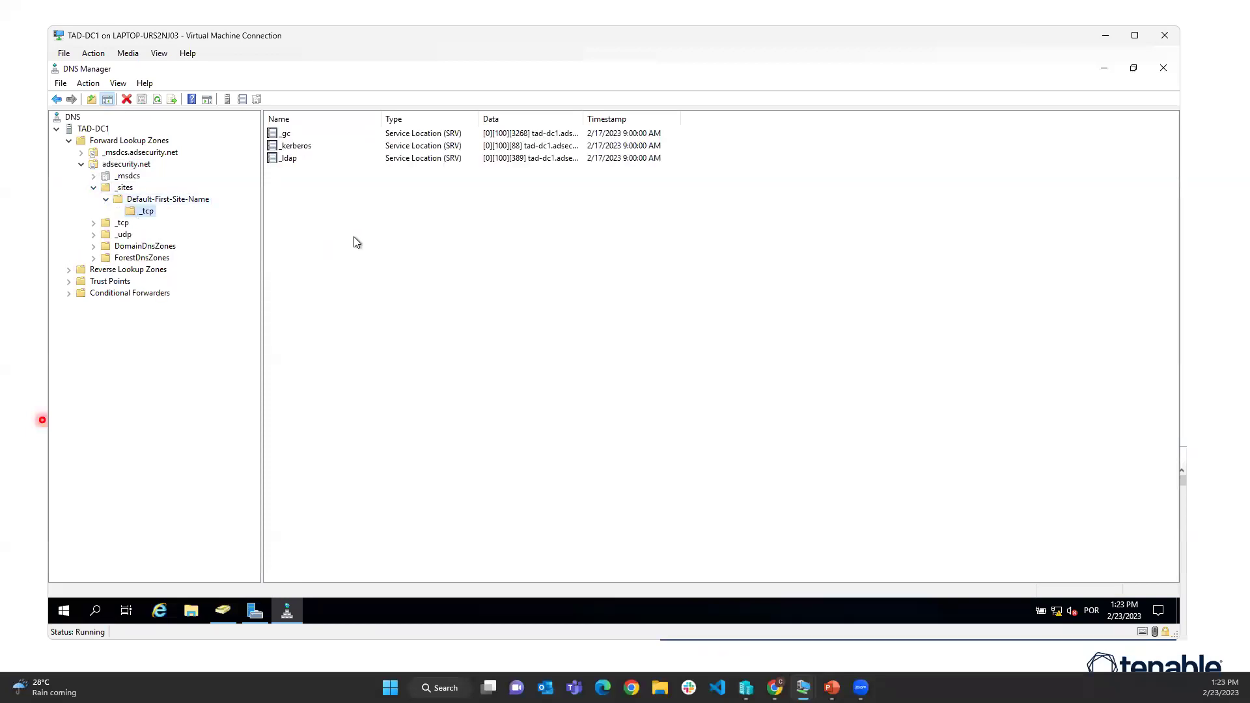
left_click_drag(583, 120, 656, 120)
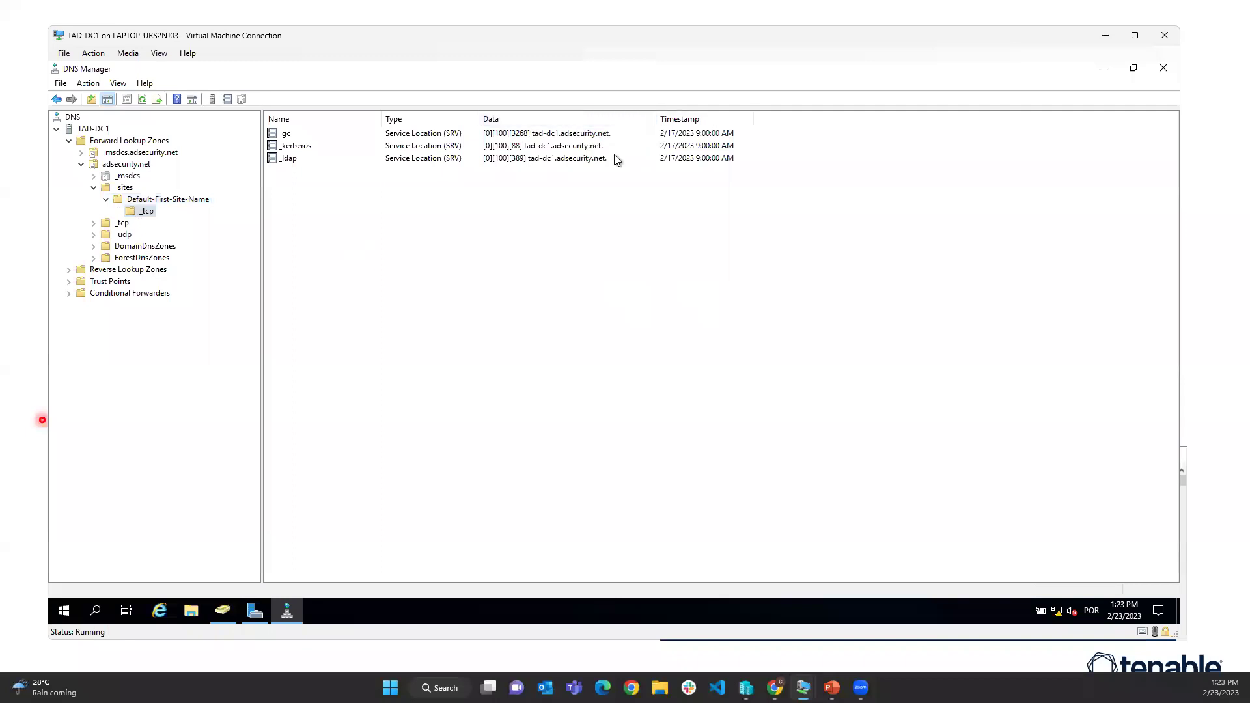
Examine the properties of the _ldap, _kerberos and _gc service records for their port numbers, closing each without changes
double_click(290, 158)
key("Tab")
key("Tab")
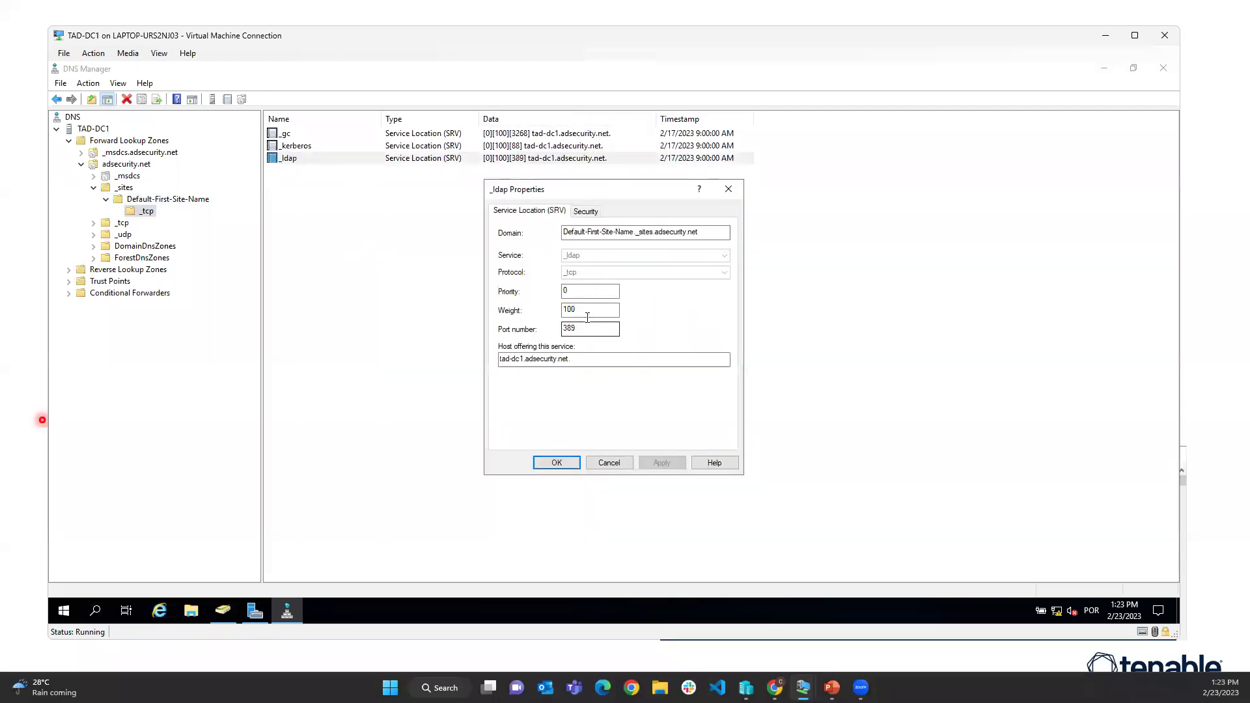
left_click(609, 461)
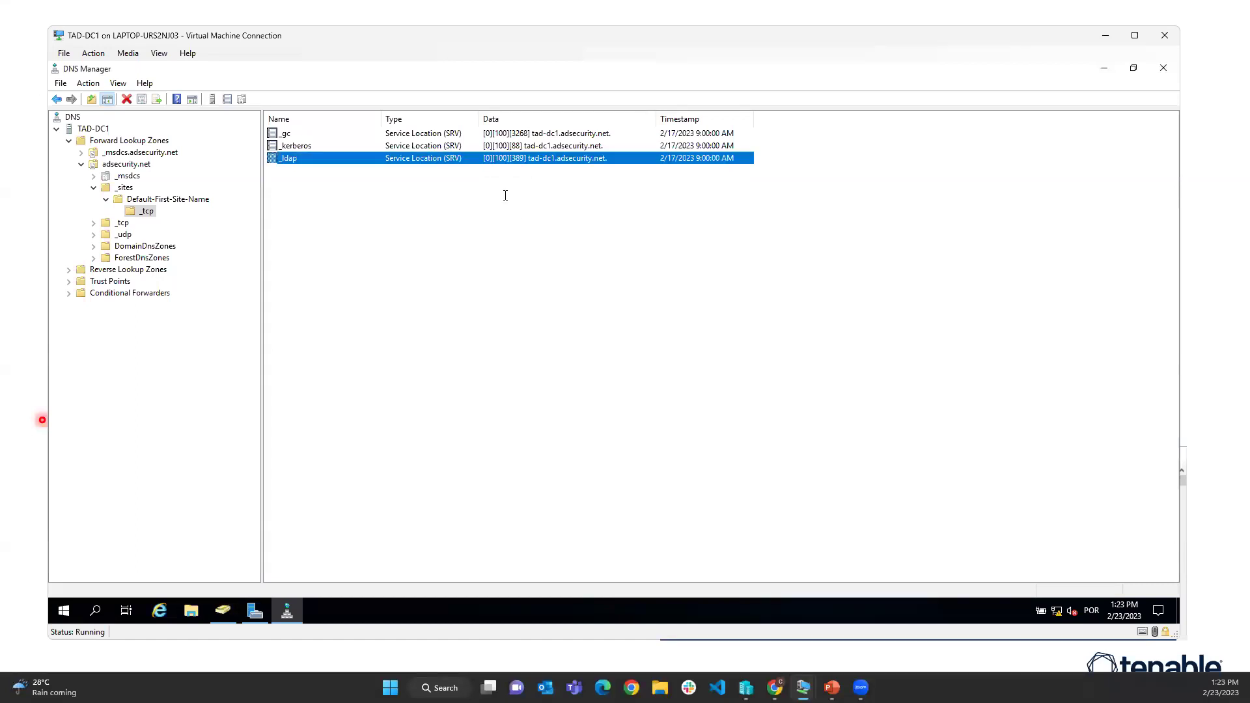
double_click(526, 144)
key("Tab")
key("Tab")
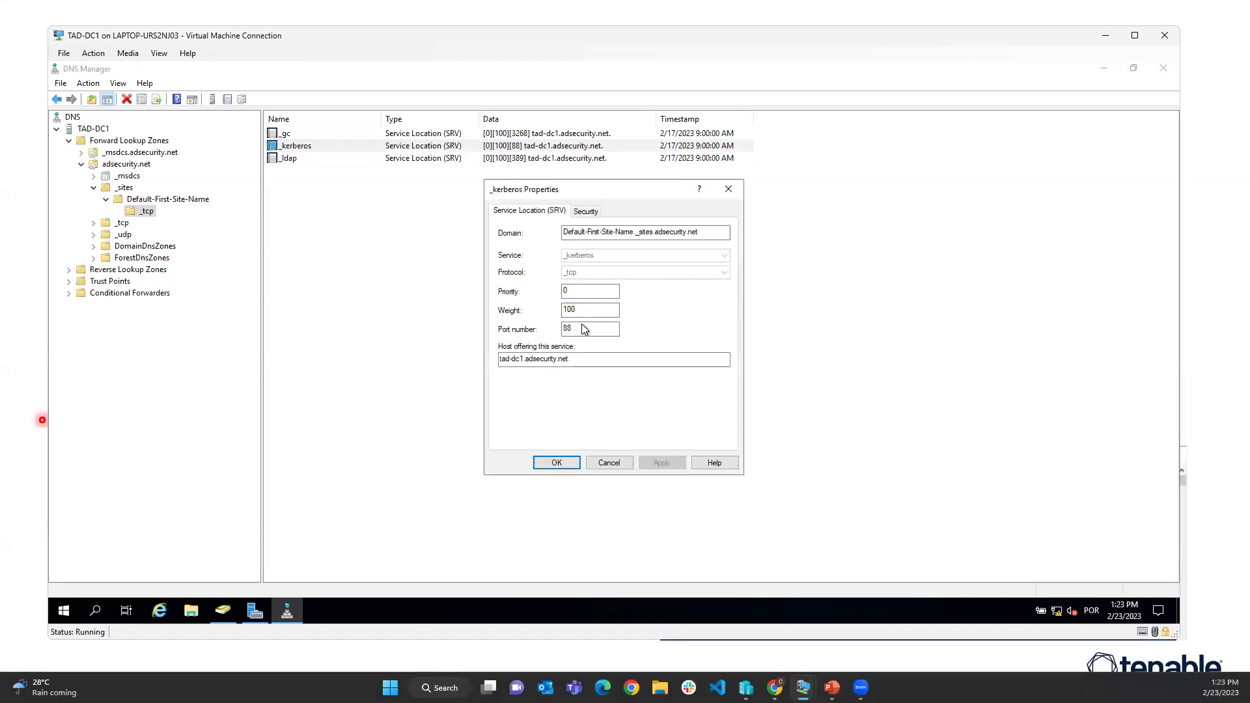
left_click(609, 463)
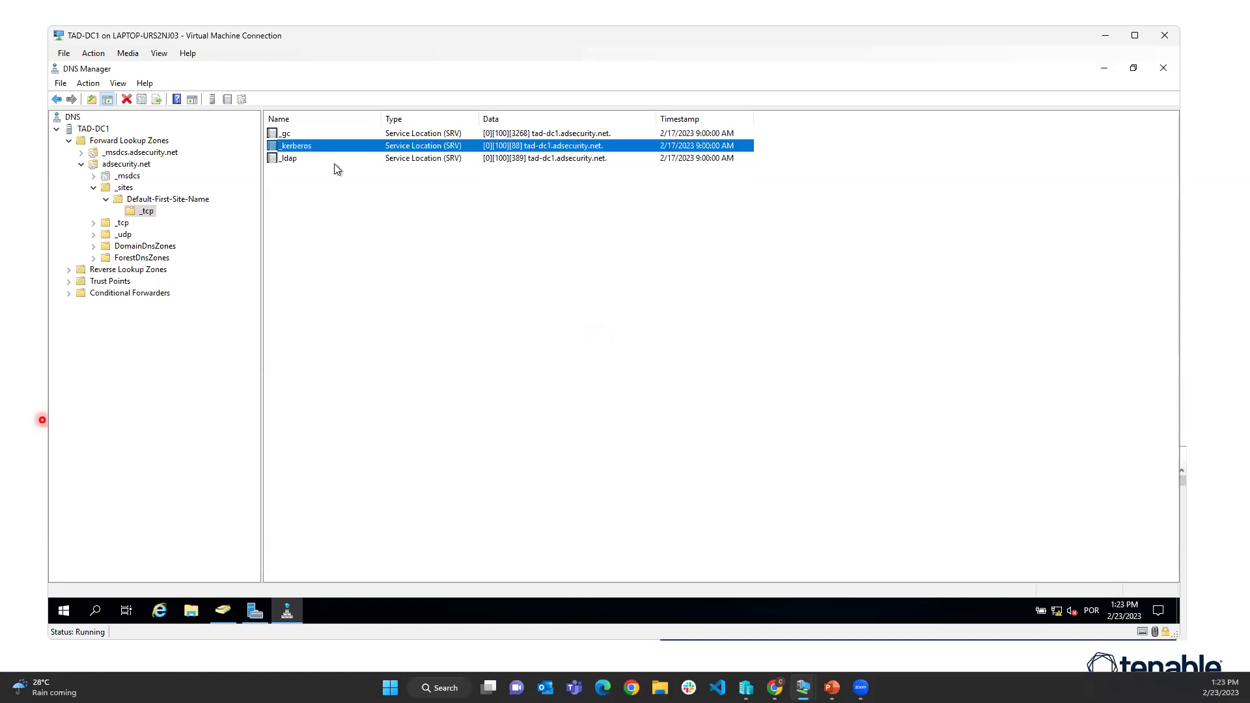
double_click(492, 133)
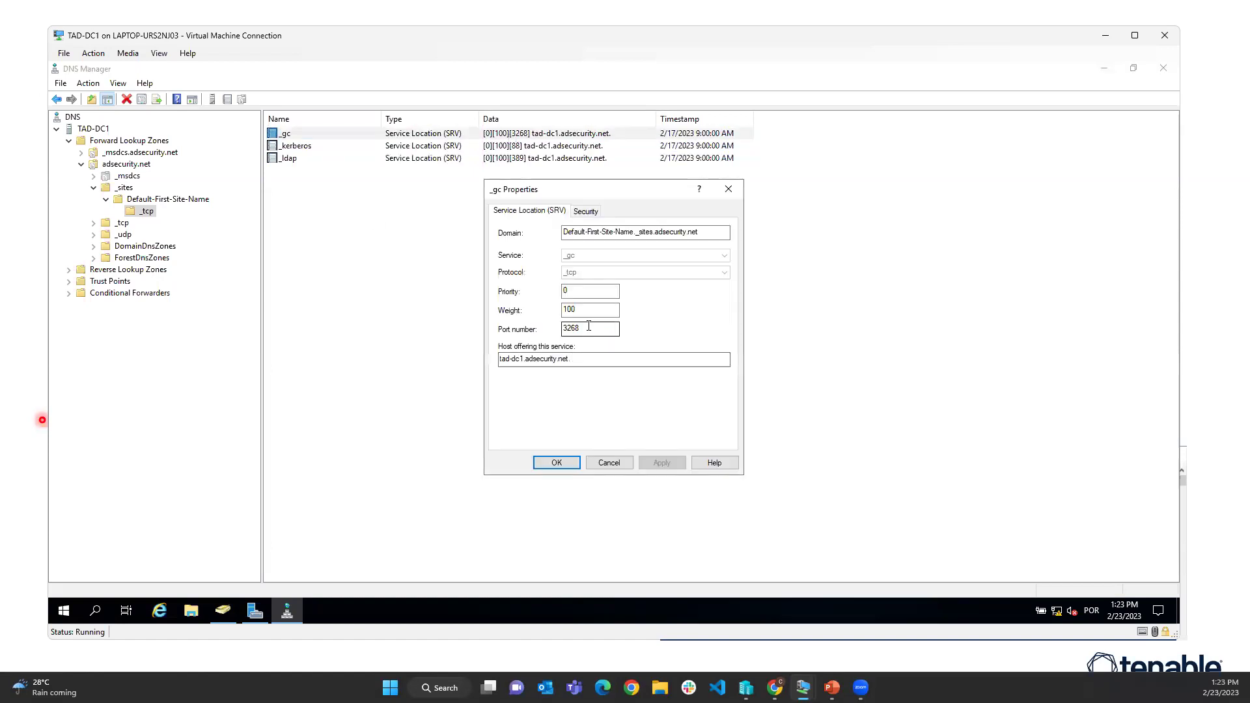
left_click(617, 466)
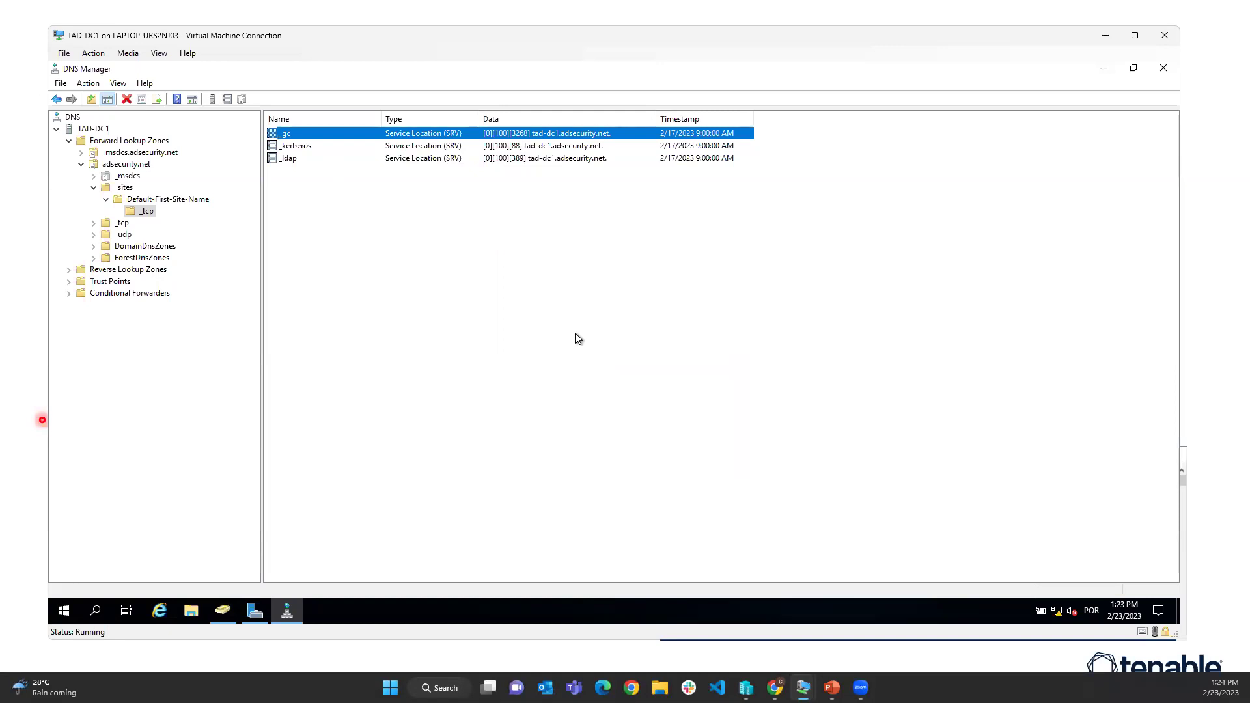
Run ipconfig /all in the cleared Command Prompt on TAD-CL1 and highlight the DNS Servers line
mouse_move(803, 687)
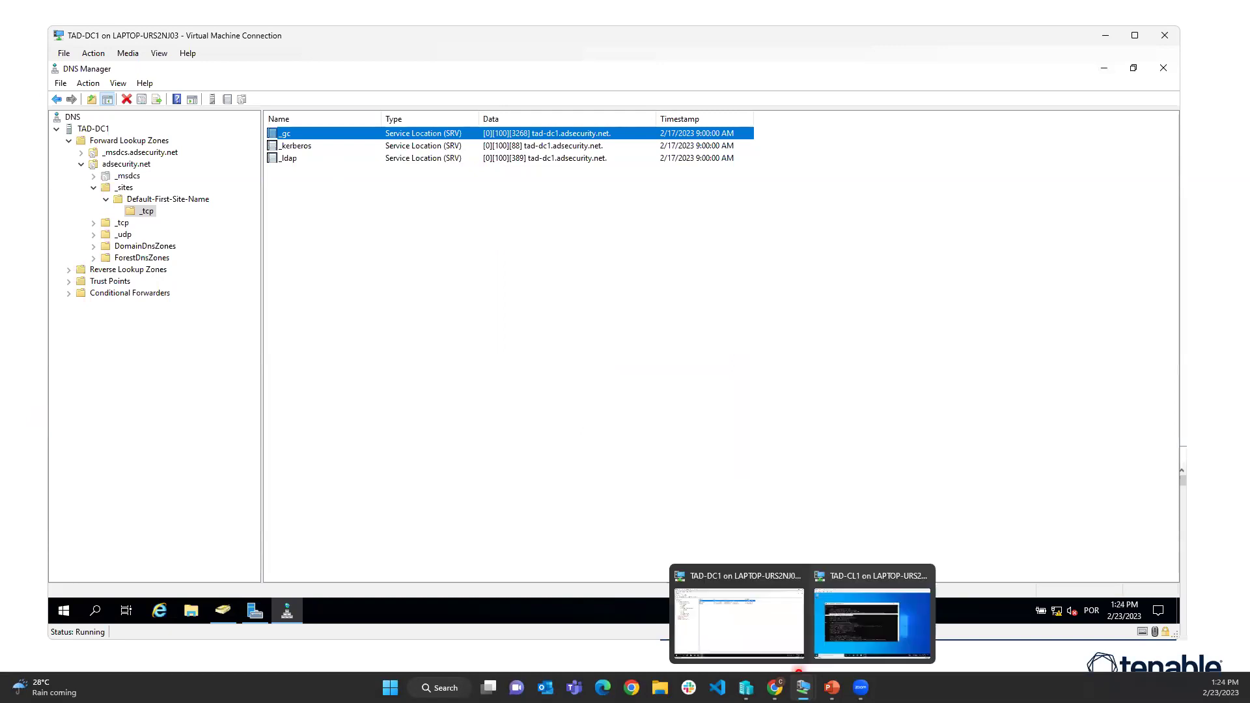
left_click(832, 651)
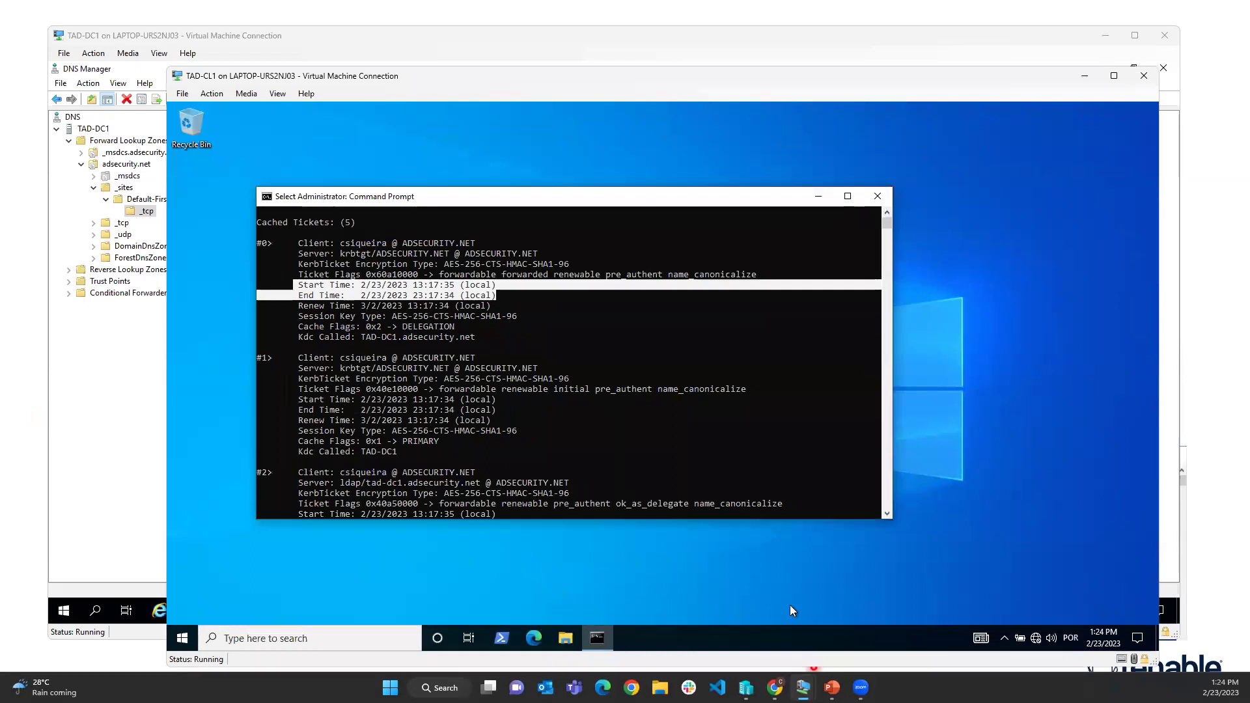
type("cls")
key("Return")
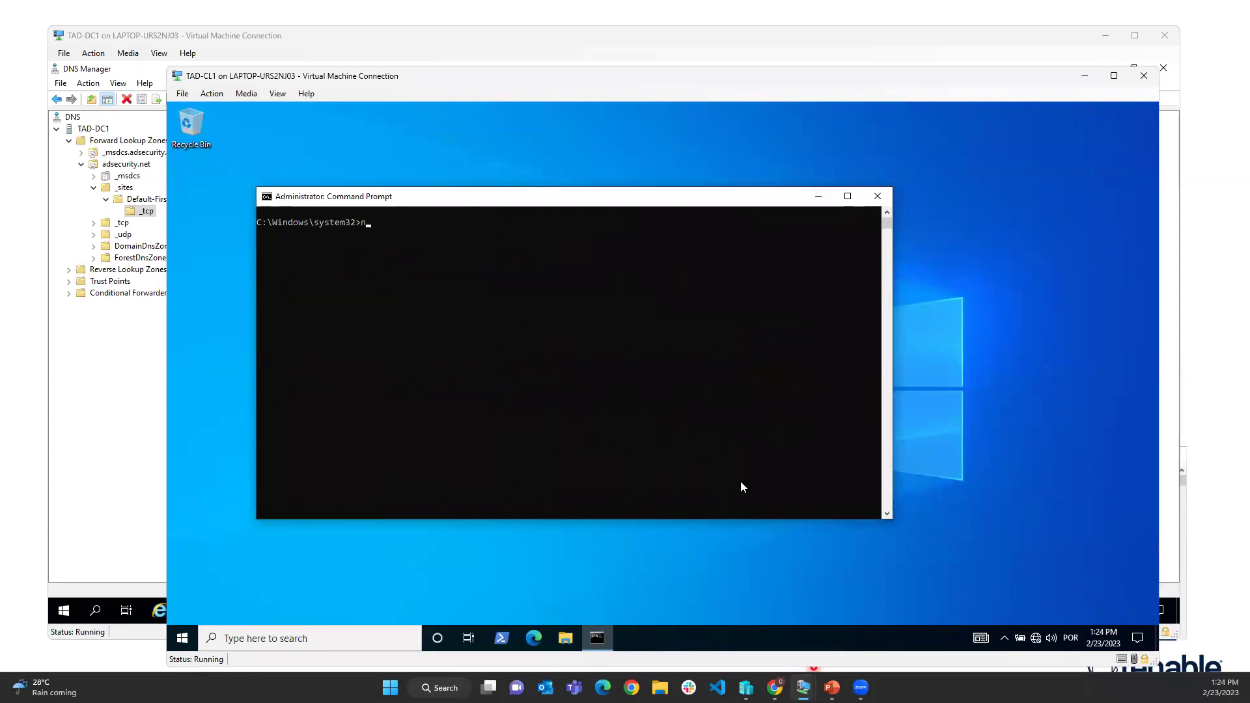
type("ipconfig /all")
key("Return")
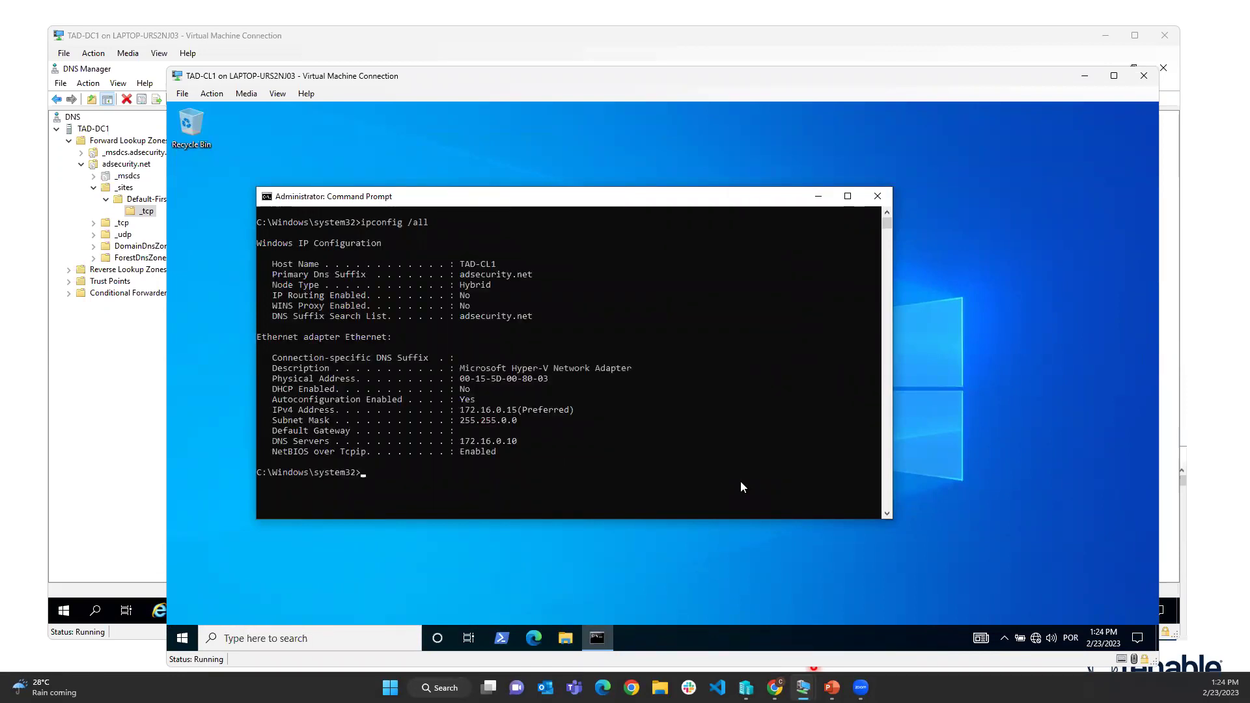
double_click(500, 441)
left_click_drag(411, 441, 275, 441)
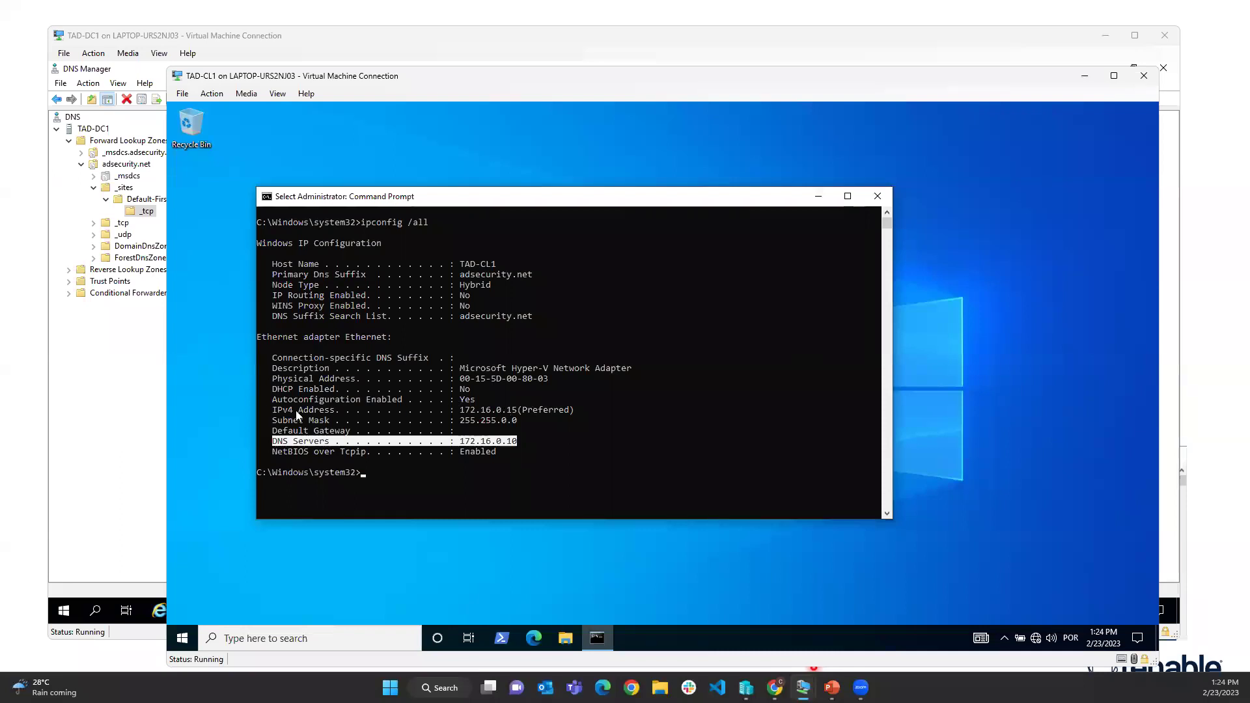
Highlight the IPv4 Address line in the ipconfig output on TAD-CL1 and switch to DNS Manager on TAD-DC1
left_click_drag(271, 410, 576, 413)
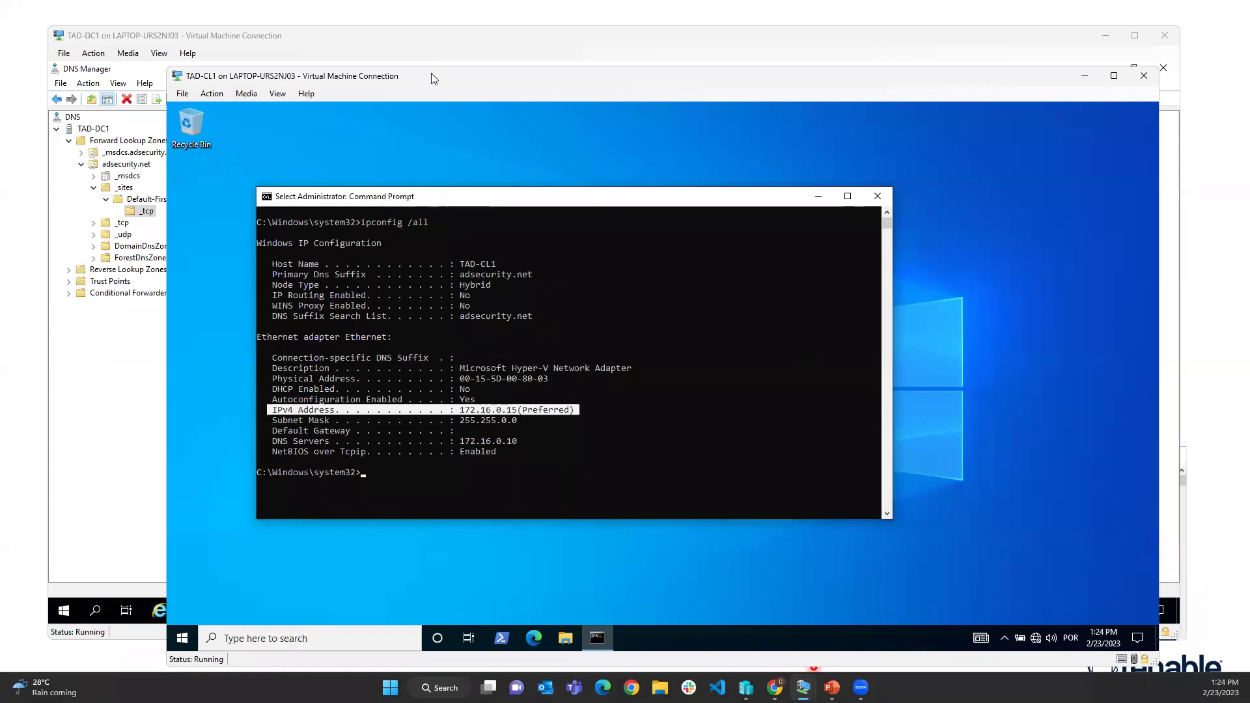
left_click_drag(436, 91, 440, 108)
left_click(374, 39)
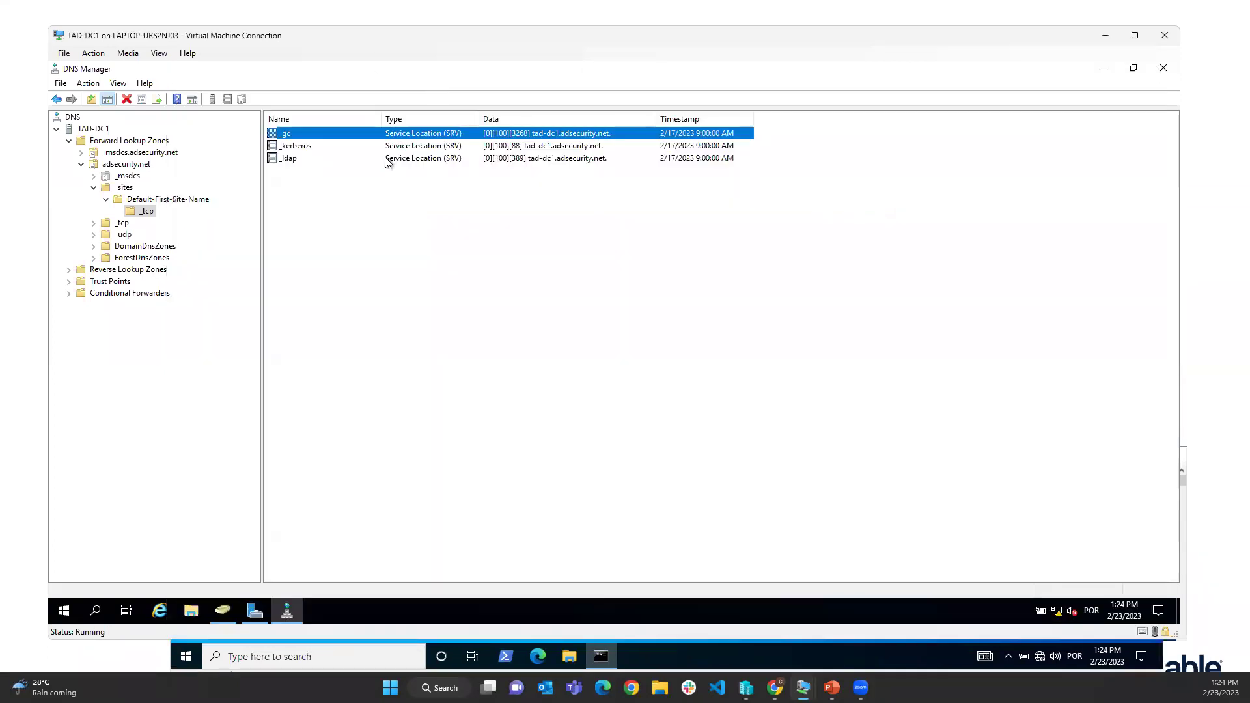
Review the _ldap, _kerberos and _gc service records and minimize both virtual machine windows
left_click(407, 156)
left_click(407, 148)
left_click(413, 135)
left_click(1105, 35)
left_click(1089, 93)
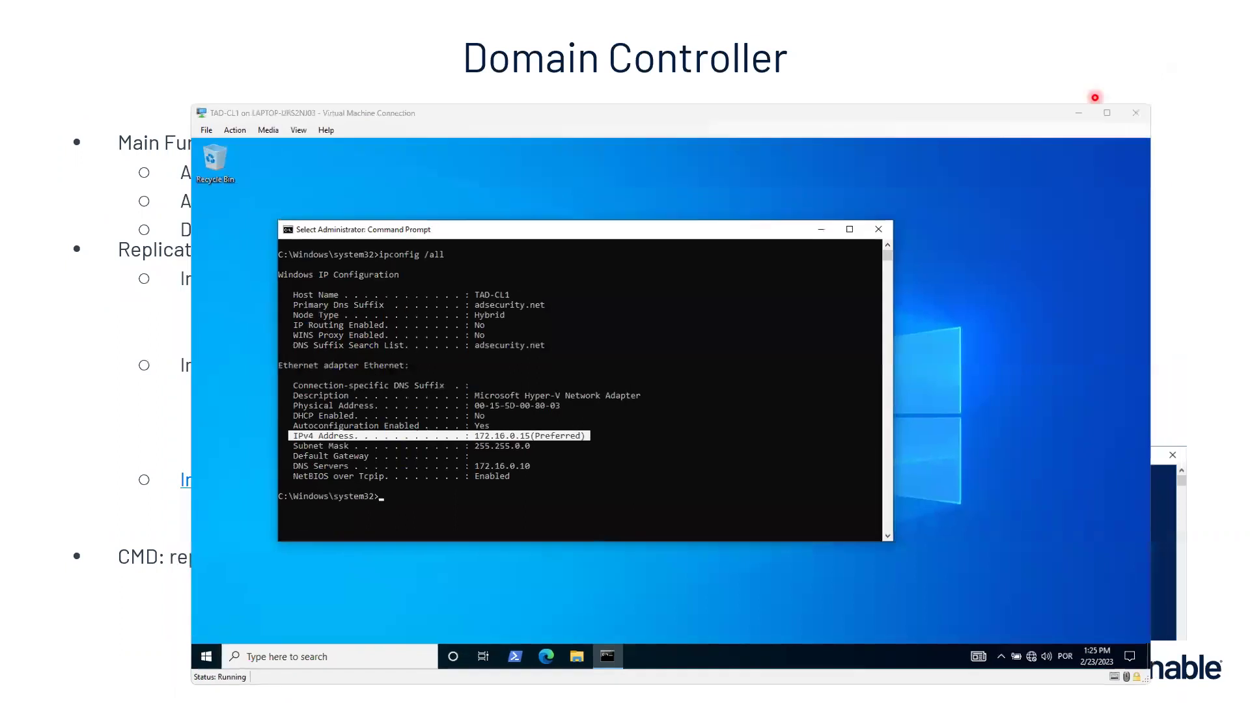
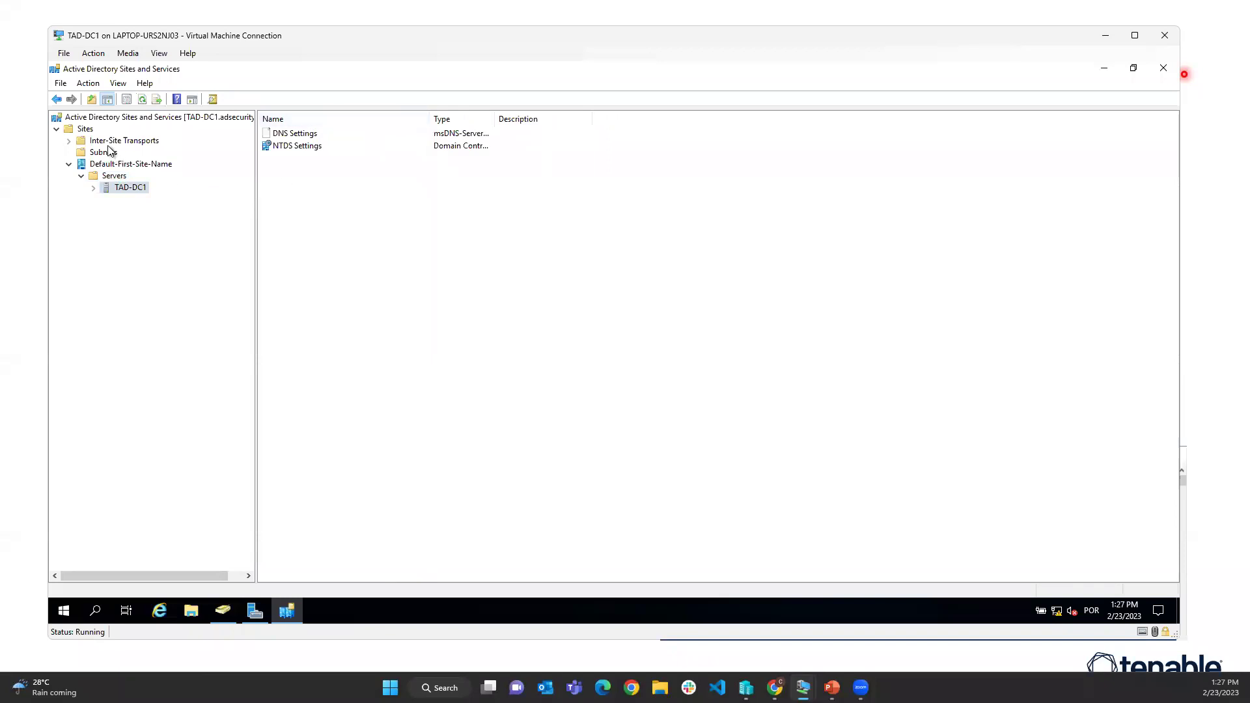
Create a new site named Mexico under Sites using the DEFAULTIPSITELINK site link
left_click(86, 130)
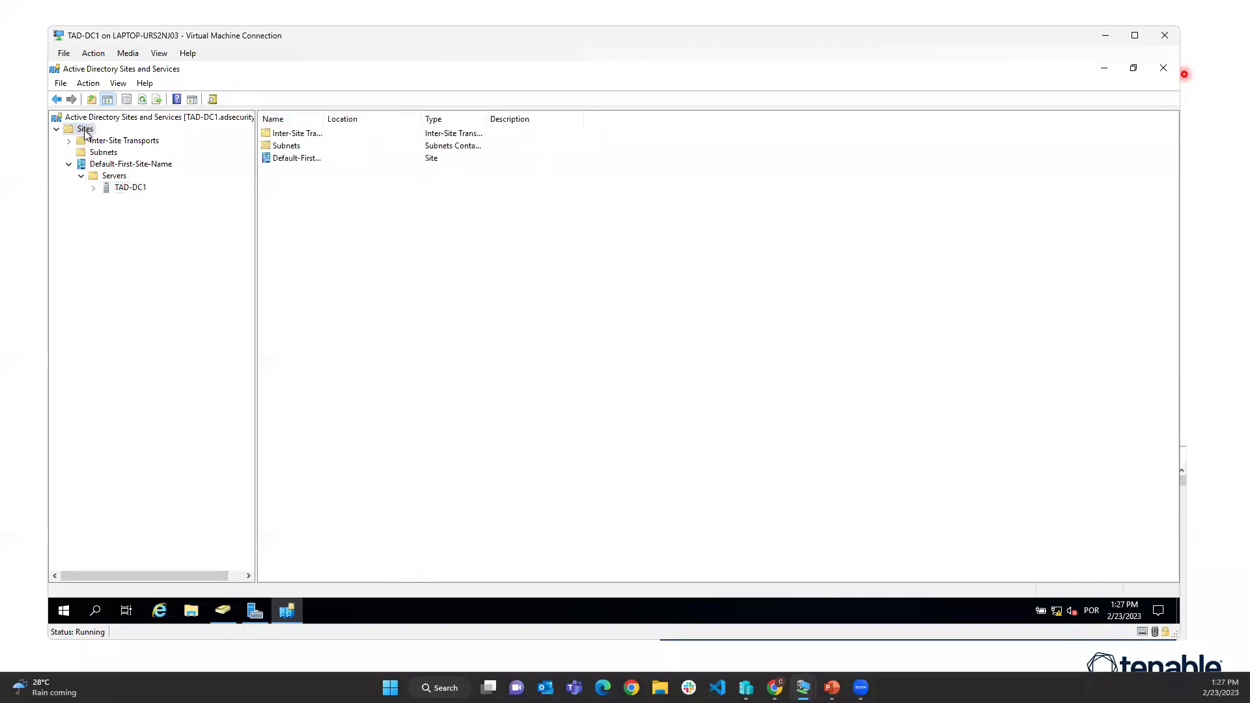
right_click(85, 130)
left_click(129, 153)
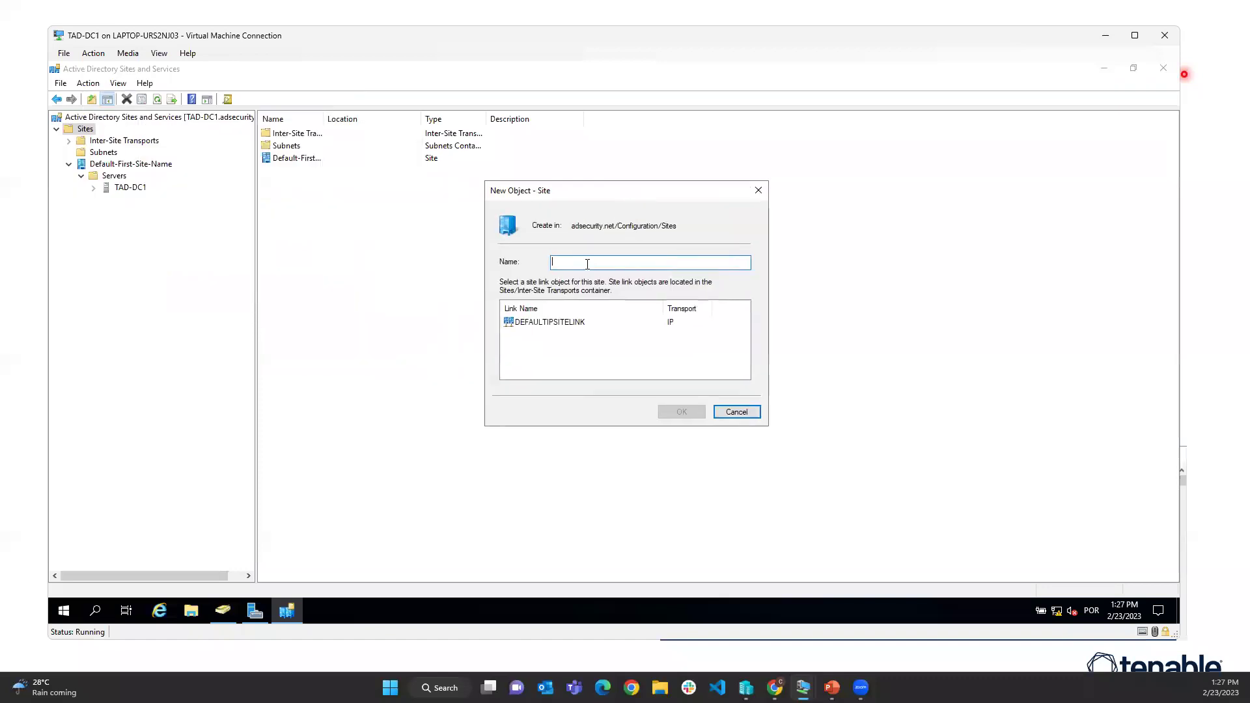
type("Mexico")
left_click(638, 323)
left_click(671, 416)
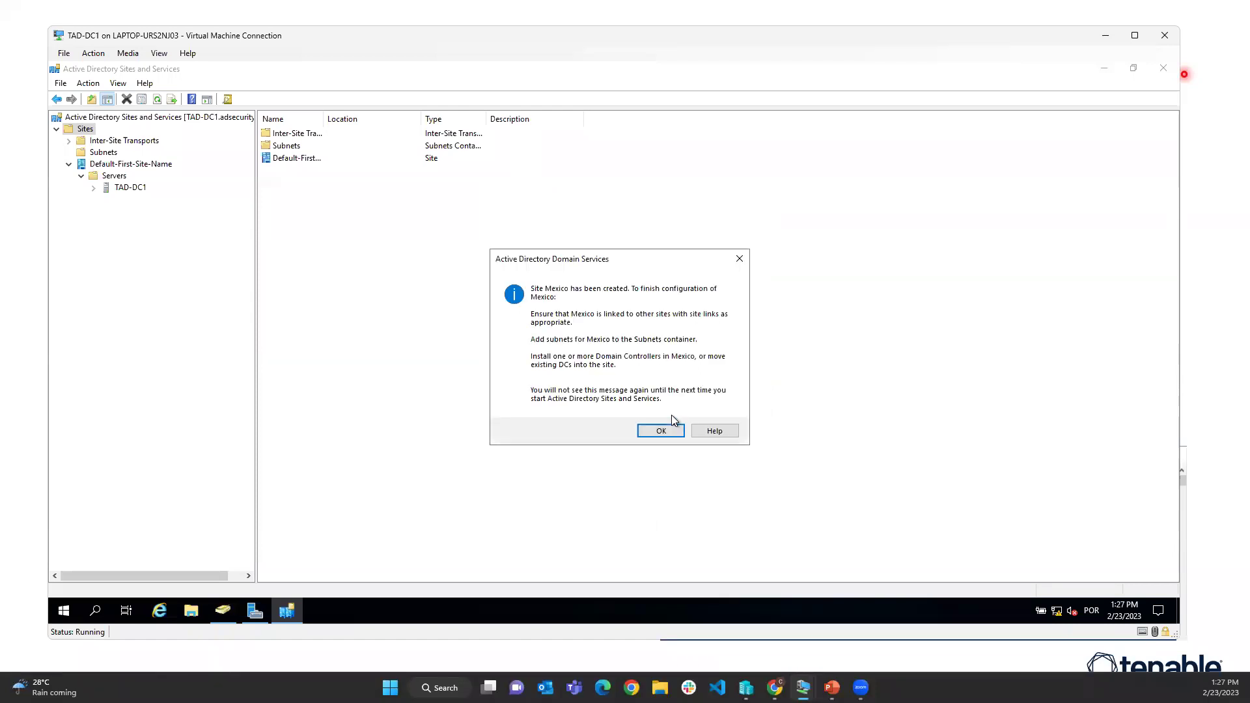
left_click(670, 432)
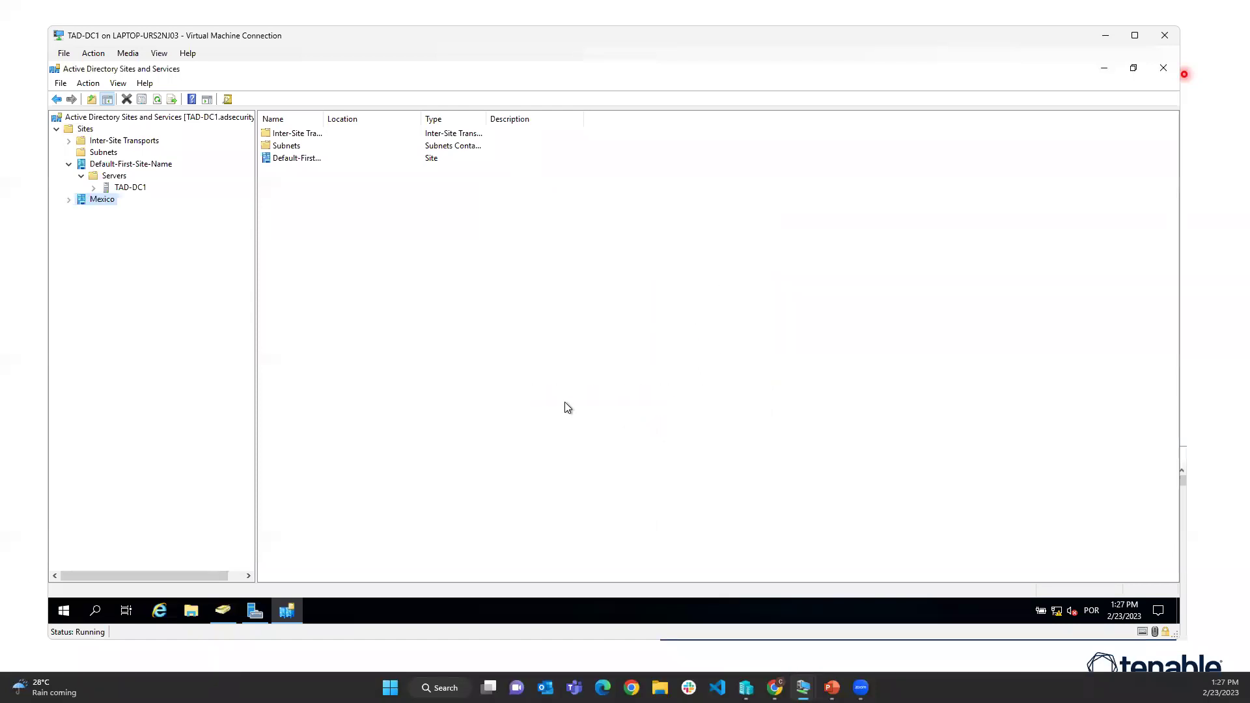
Create a second site named Brazil under Sites with the DEFAULTIPSITELINK site link
right_click(77, 129)
left_click(122, 154)
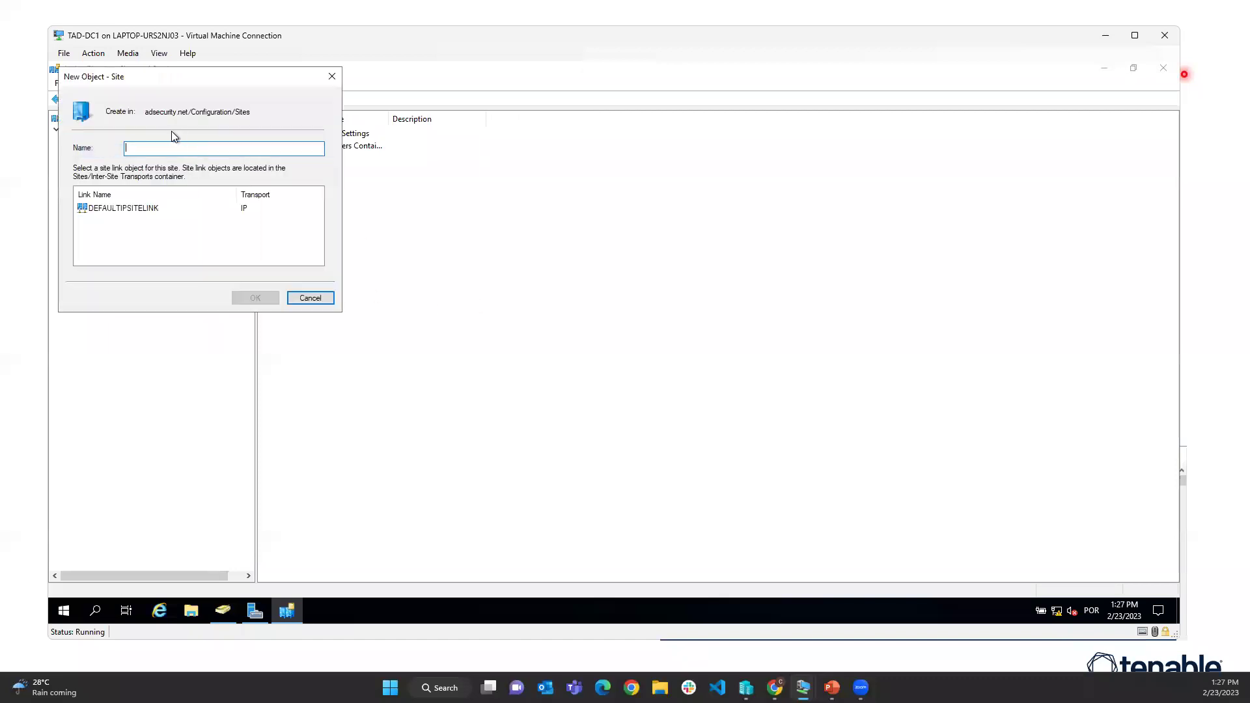
type("Brazil")
left_click(154, 208)
left_click(252, 298)
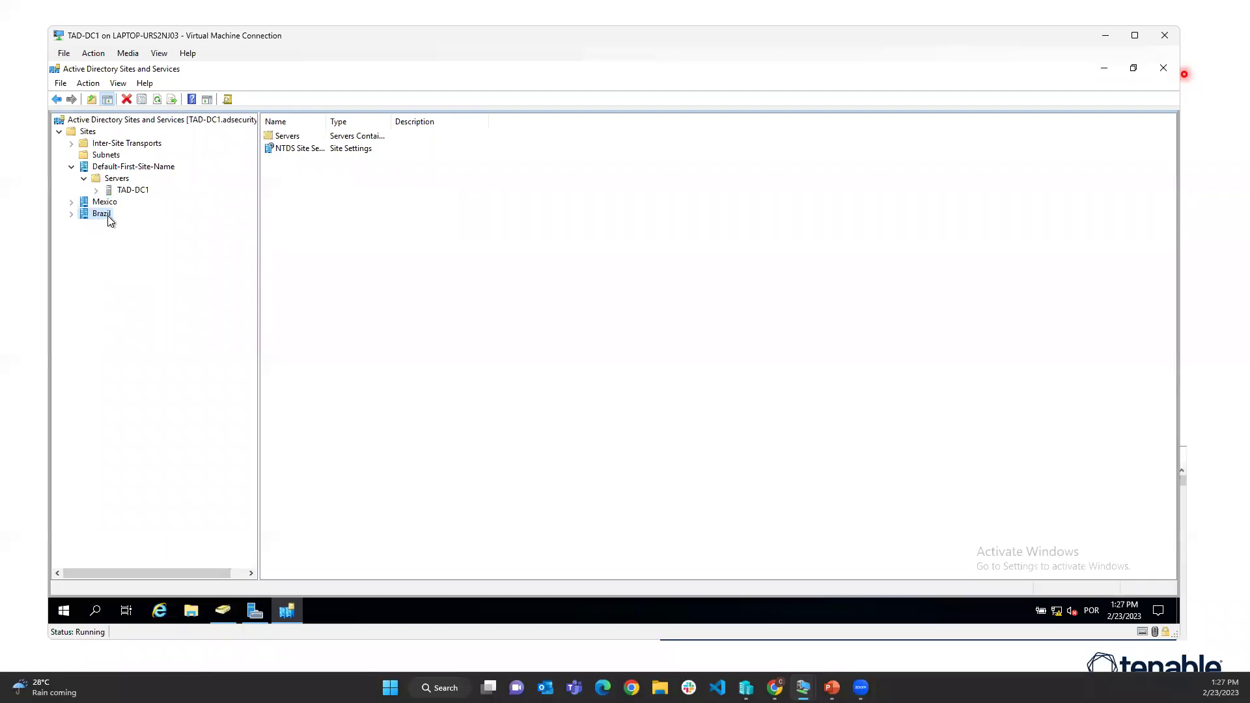
Create a subnet with prefix 192.168.0.0/24 and assign it to the Brazil site
left_click(104, 154)
right_click(111, 155)
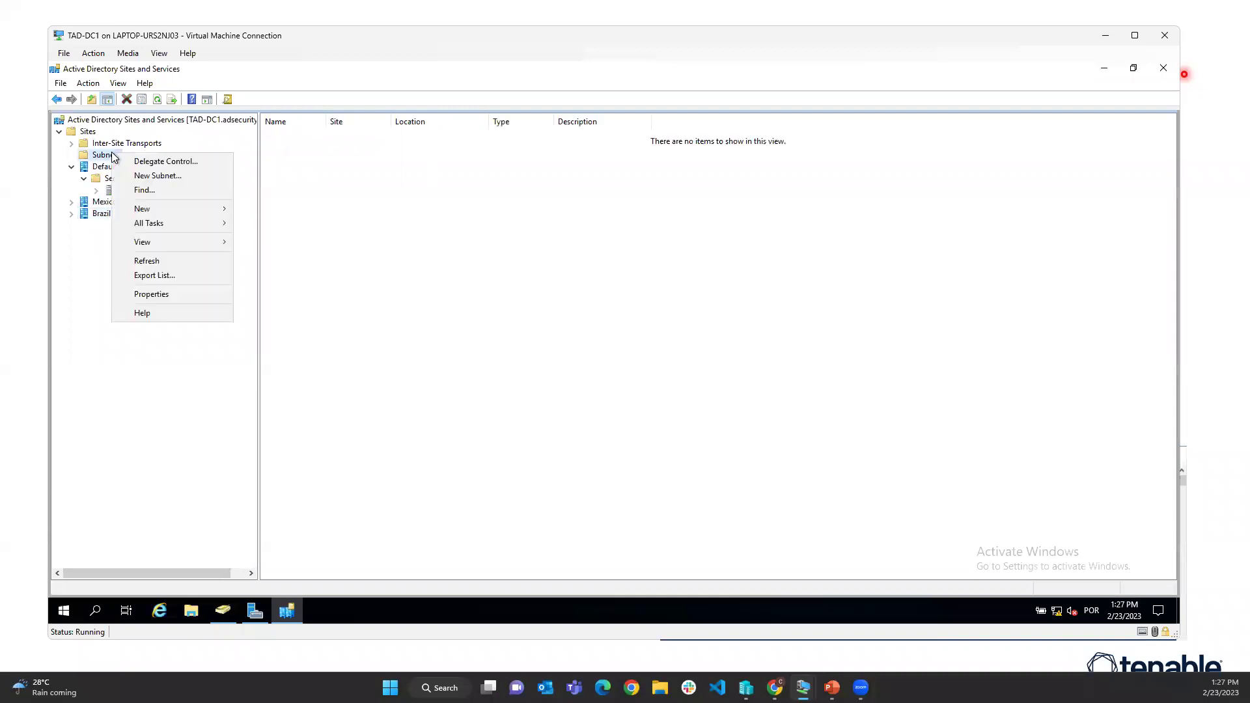
left_click(162, 177)
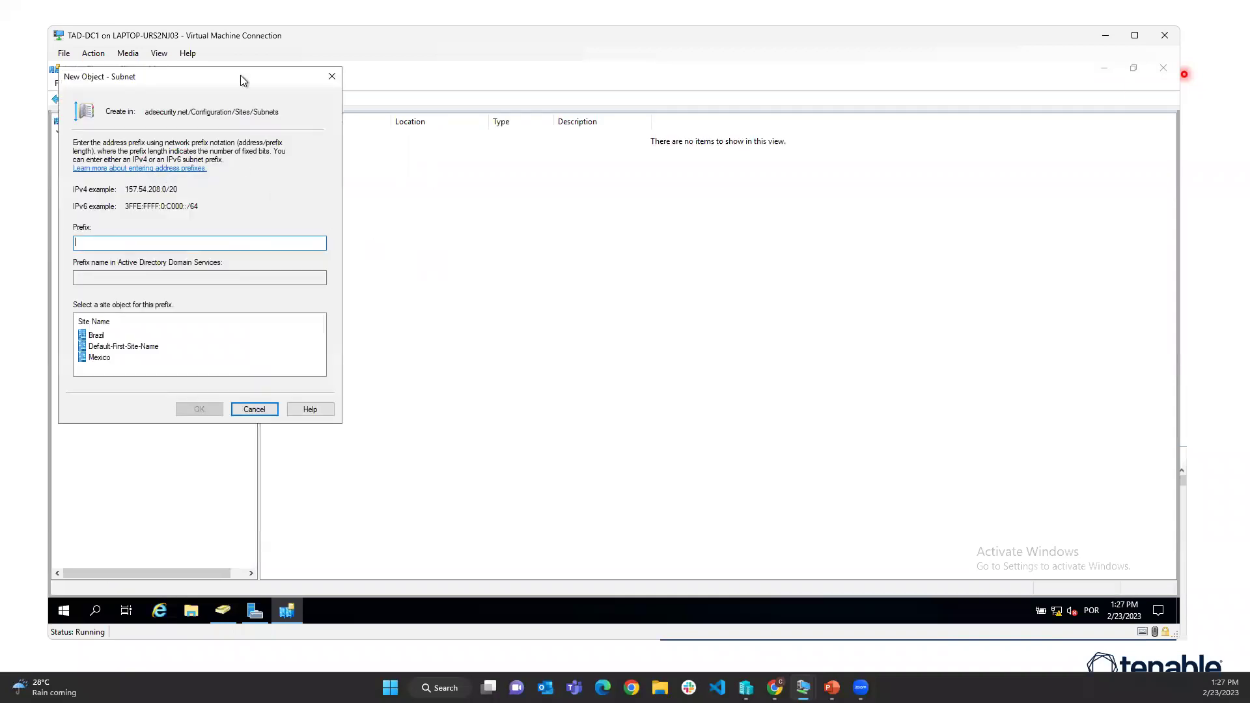
left_click_drag(240, 76, 618, 104)
type("192.168.0.0")
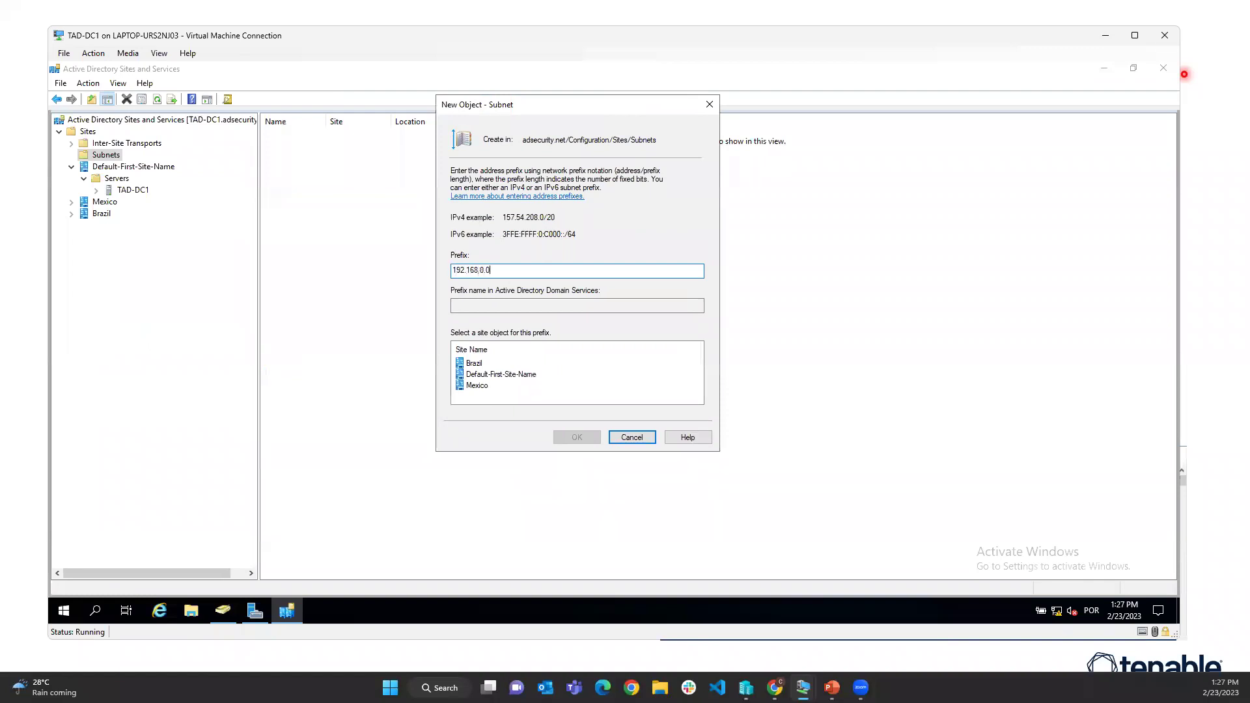
type("/24")
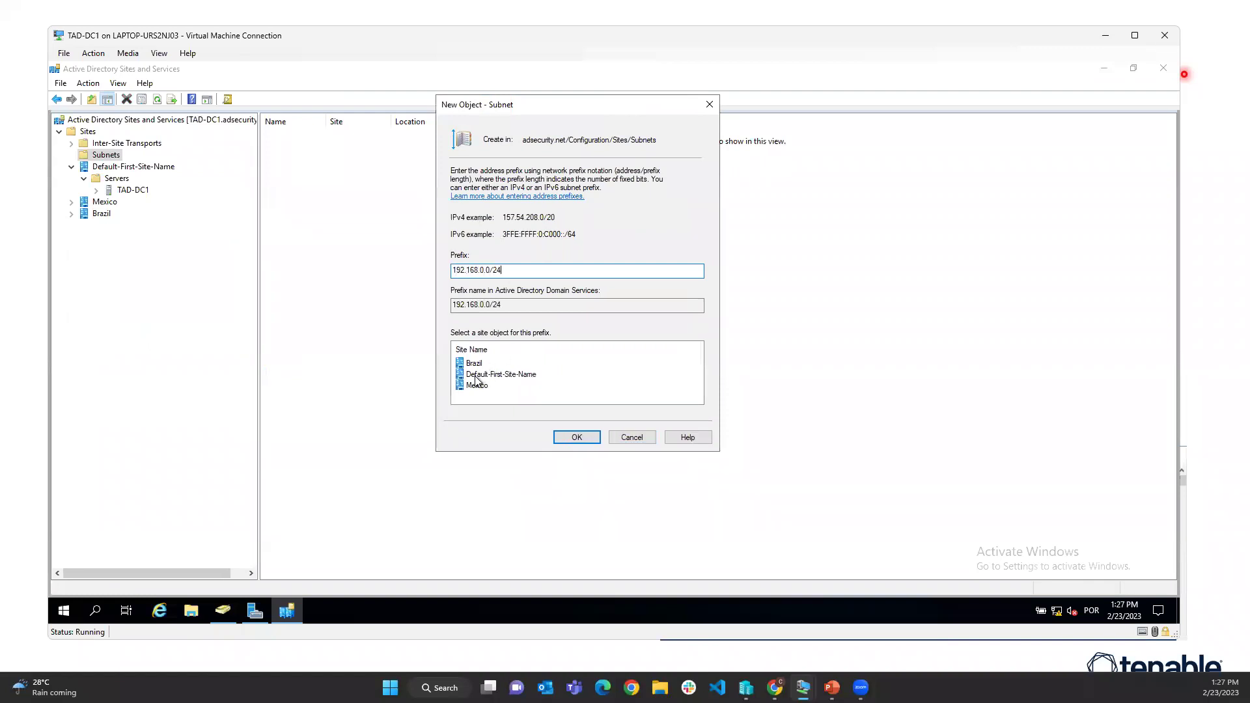
left_click(475, 365)
left_click(561, 438)
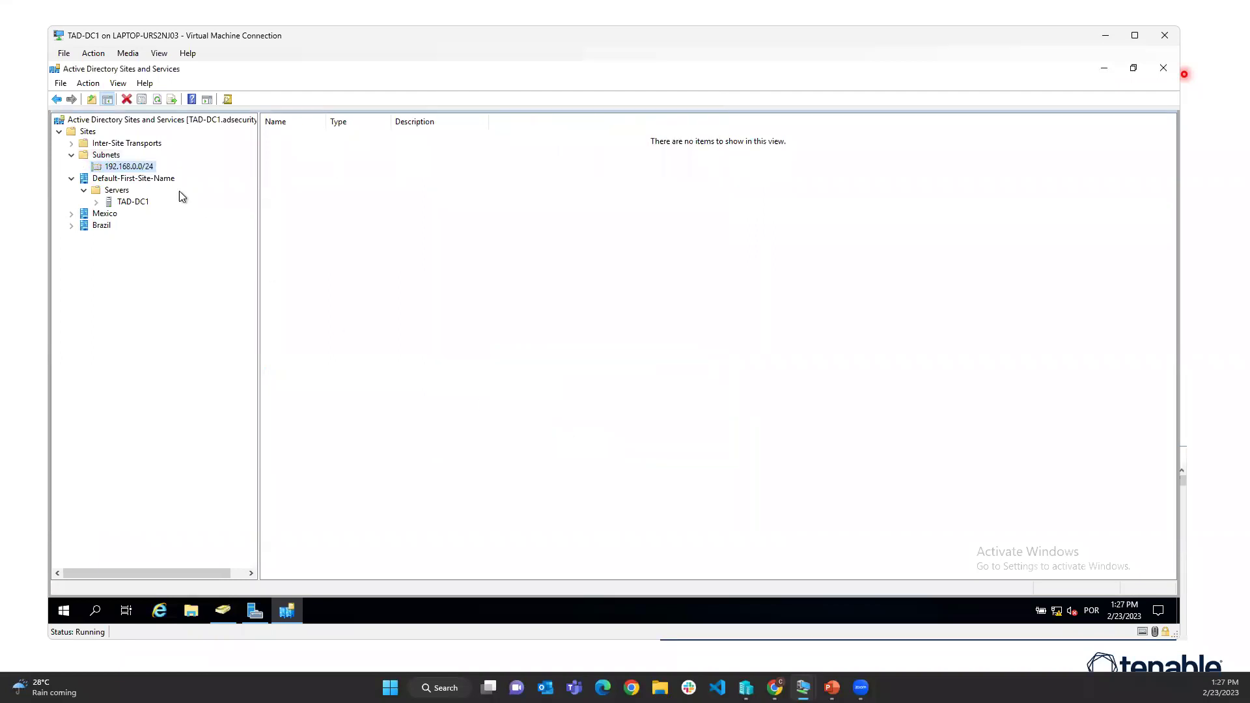
Create another subnet with prefix 192.168.1.0/24 and assign it to the Mexico site
right_click(102, 159)
left_click(158, 178)
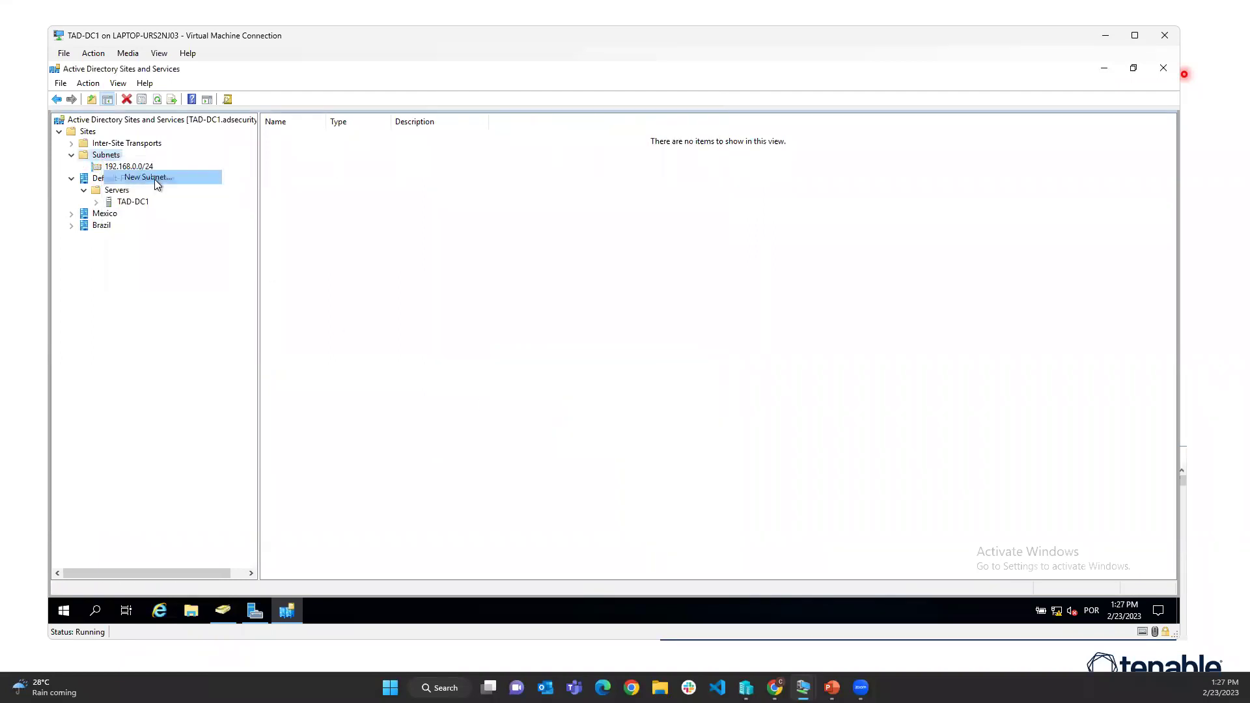
type("12")
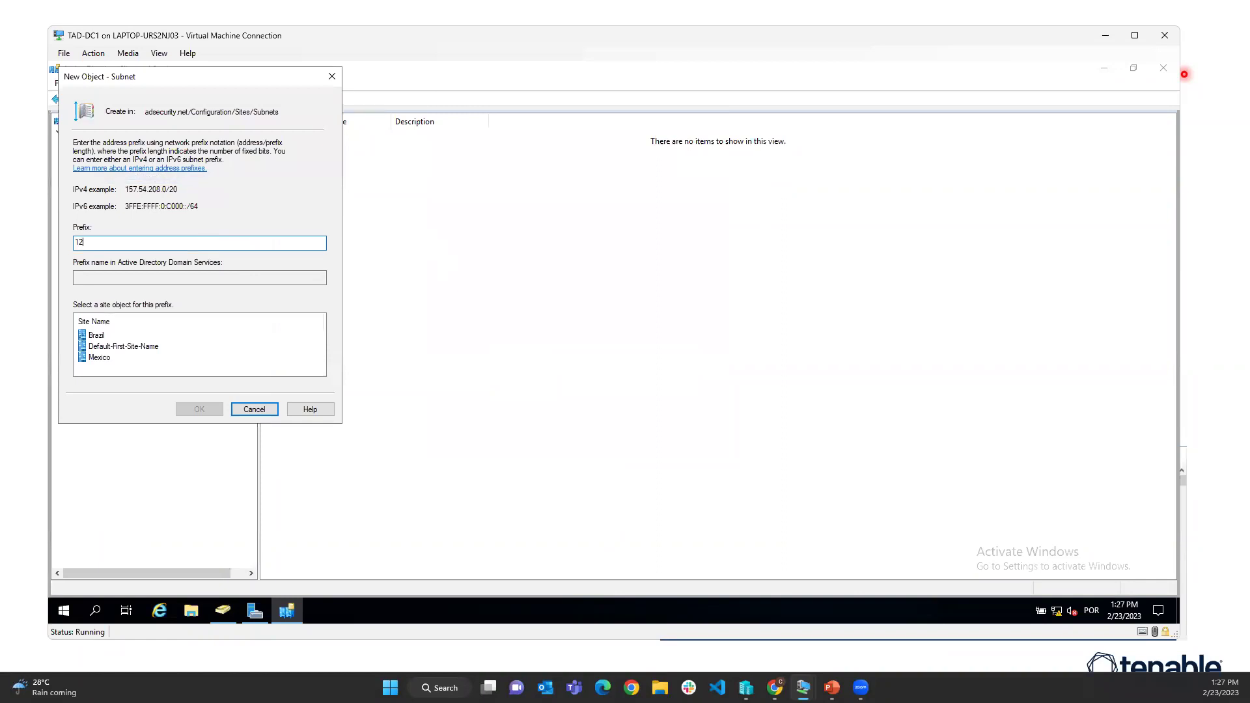
key("BackSpace")
type("92.168.1.0/24")
left_click(108, 358)
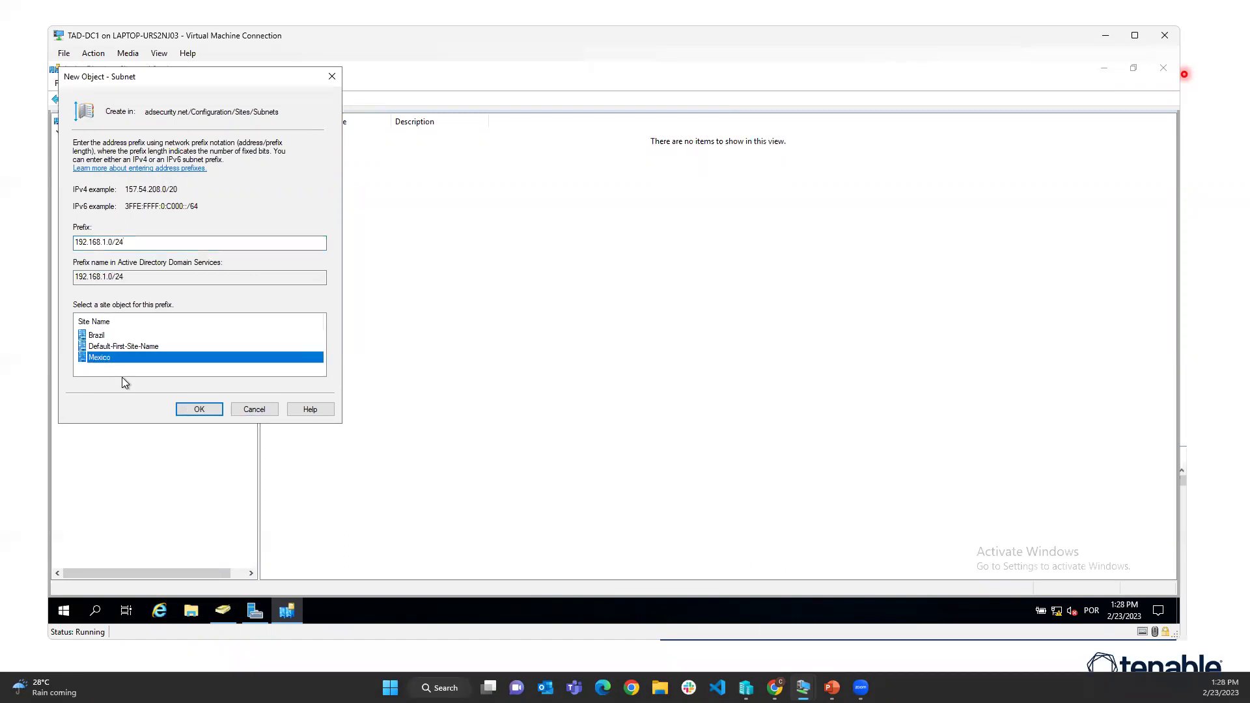
left_click(199, 409)
Expand the Mexico and Brazil sites and check the subnets listed in each site's properties, closing both without changes
left_click(72, 225)
left_click(72, 249)
left_click(119, 167)
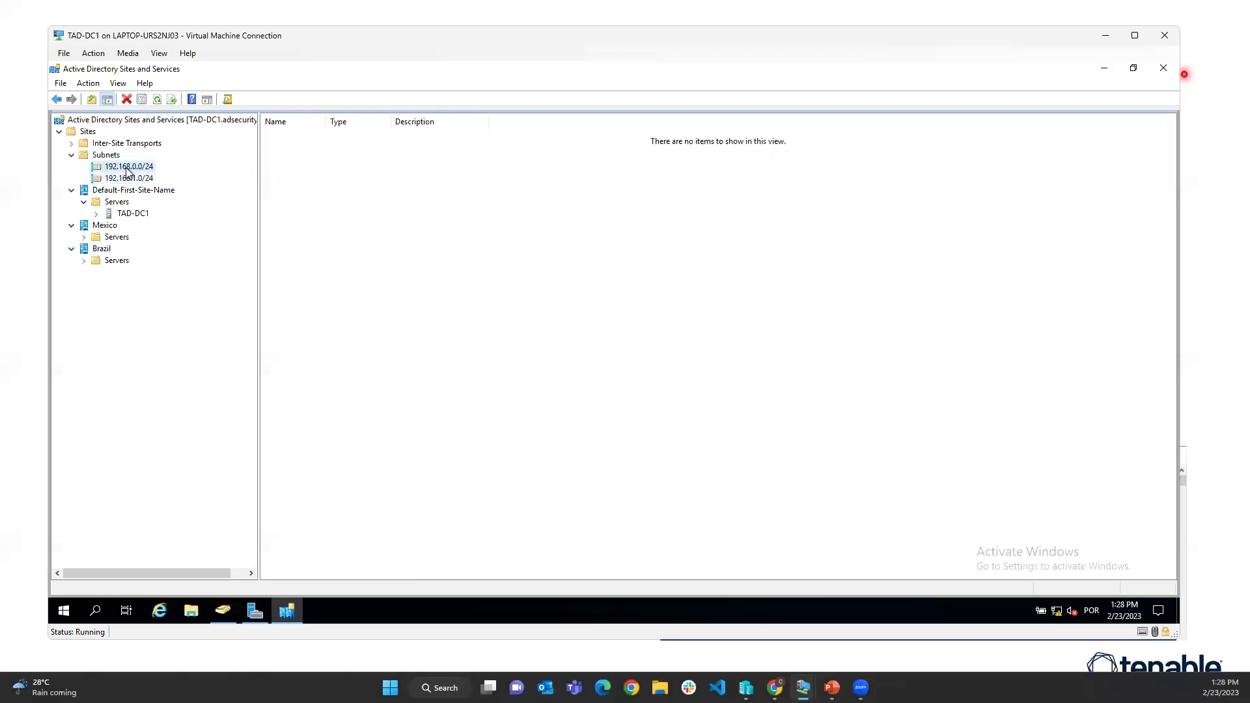
left_click(112, 225)
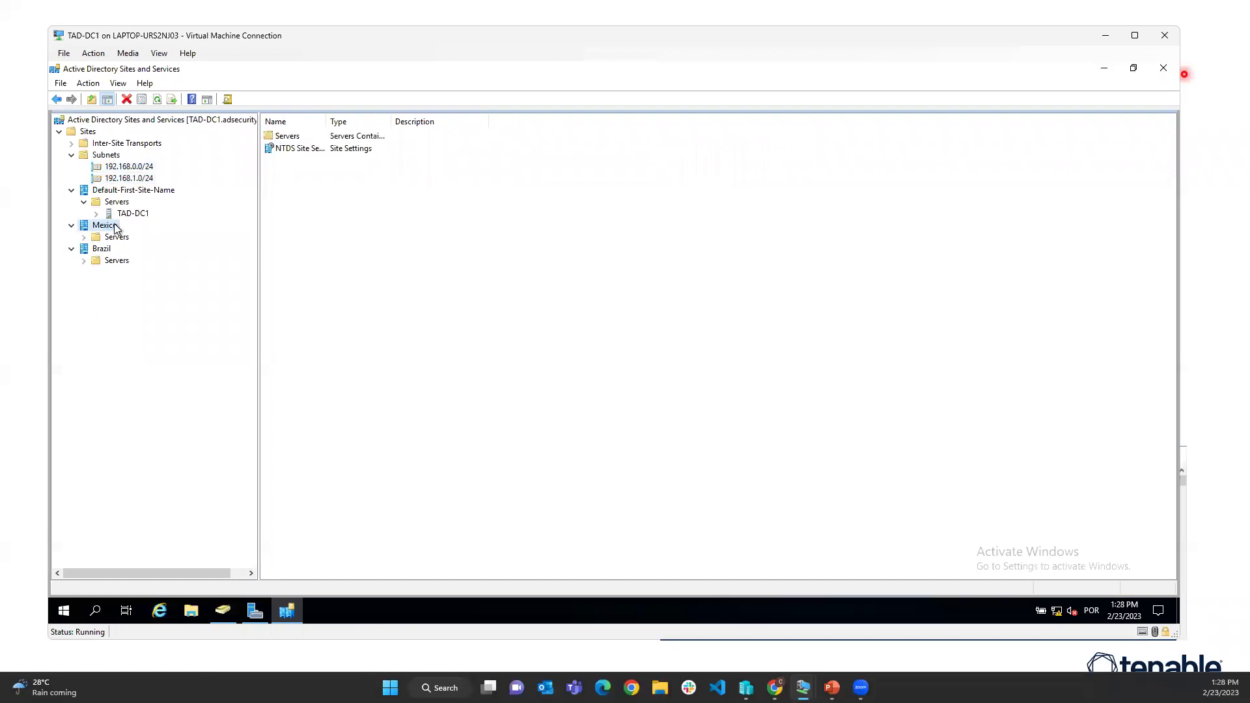
right_click(115, 224)
left_click(164, 366)
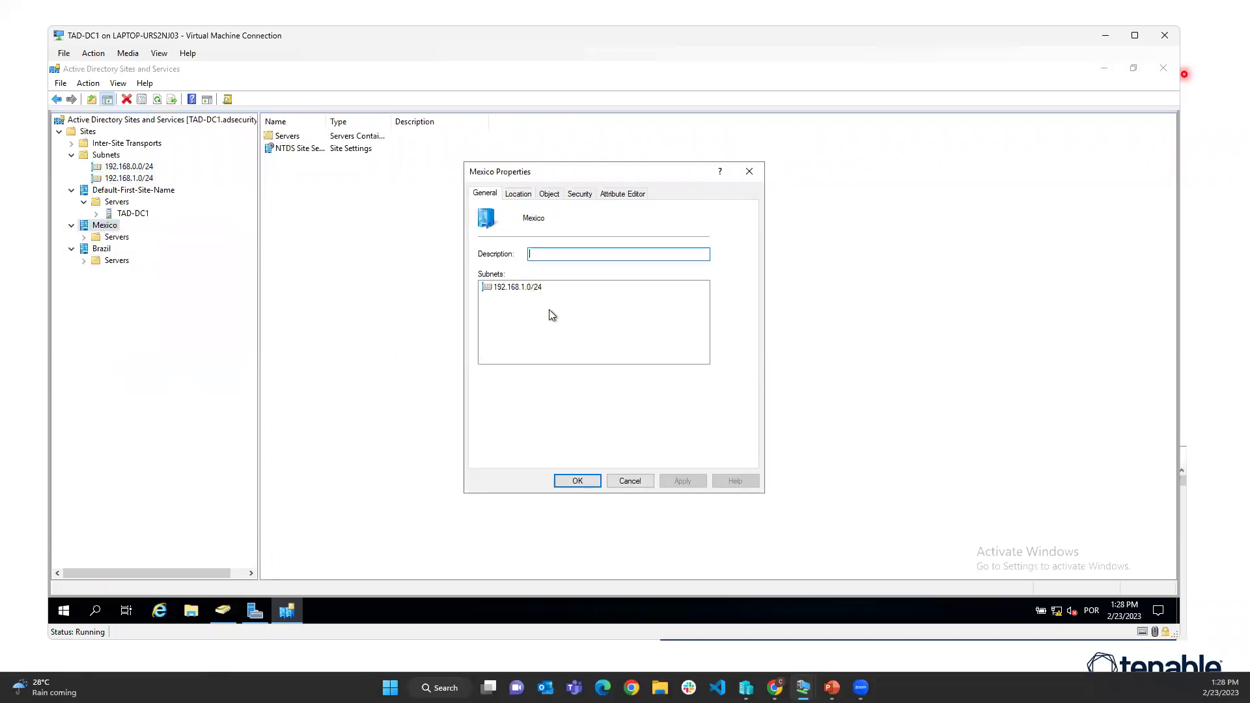
left_click(630, 482)
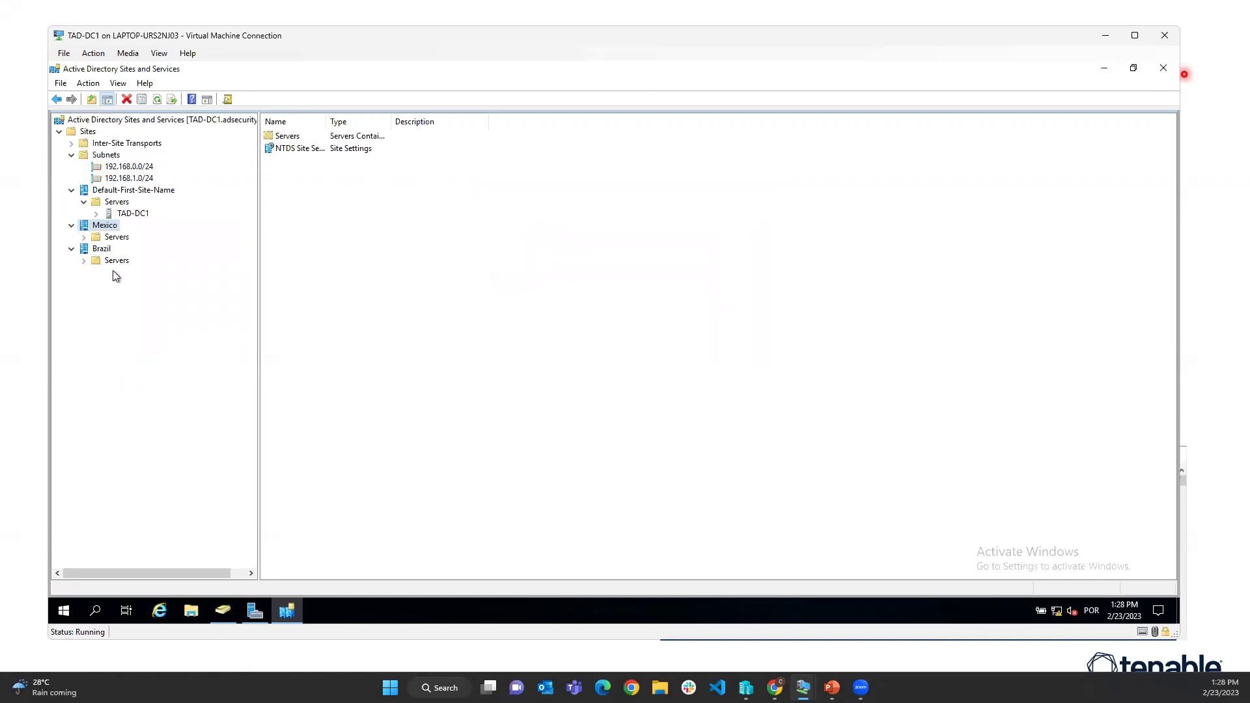
right_click(108, 251)
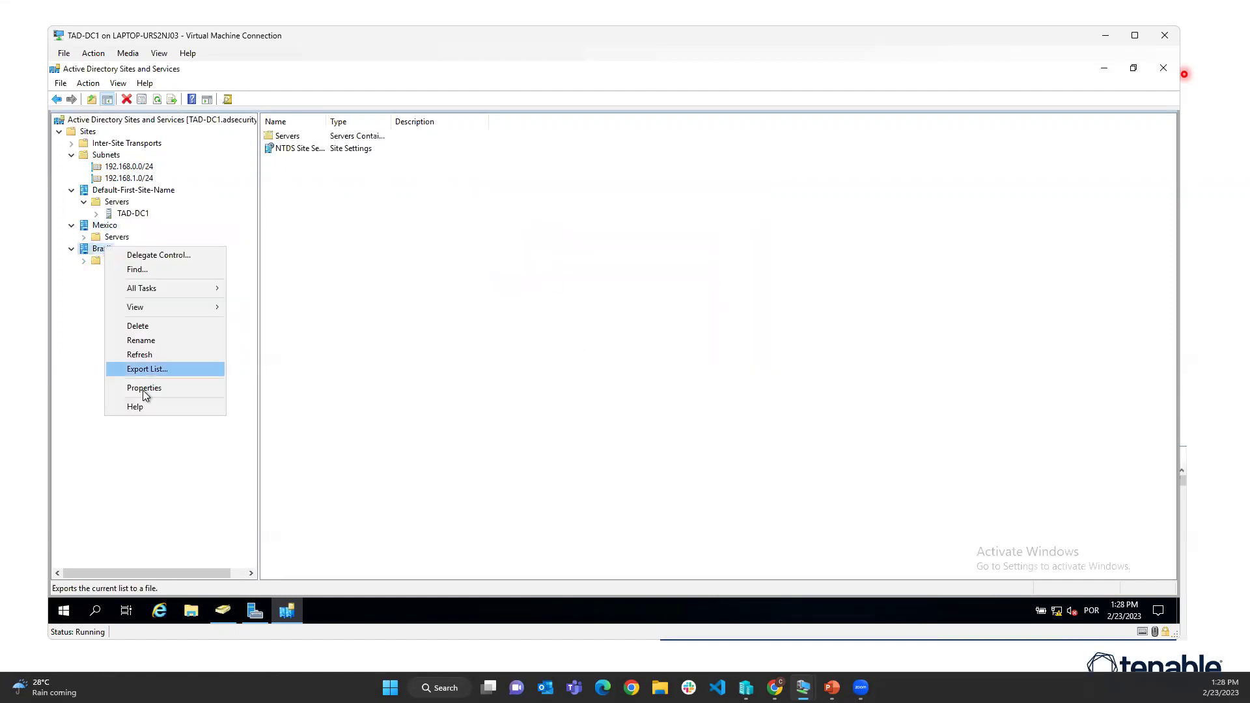
left_click(144, 389)
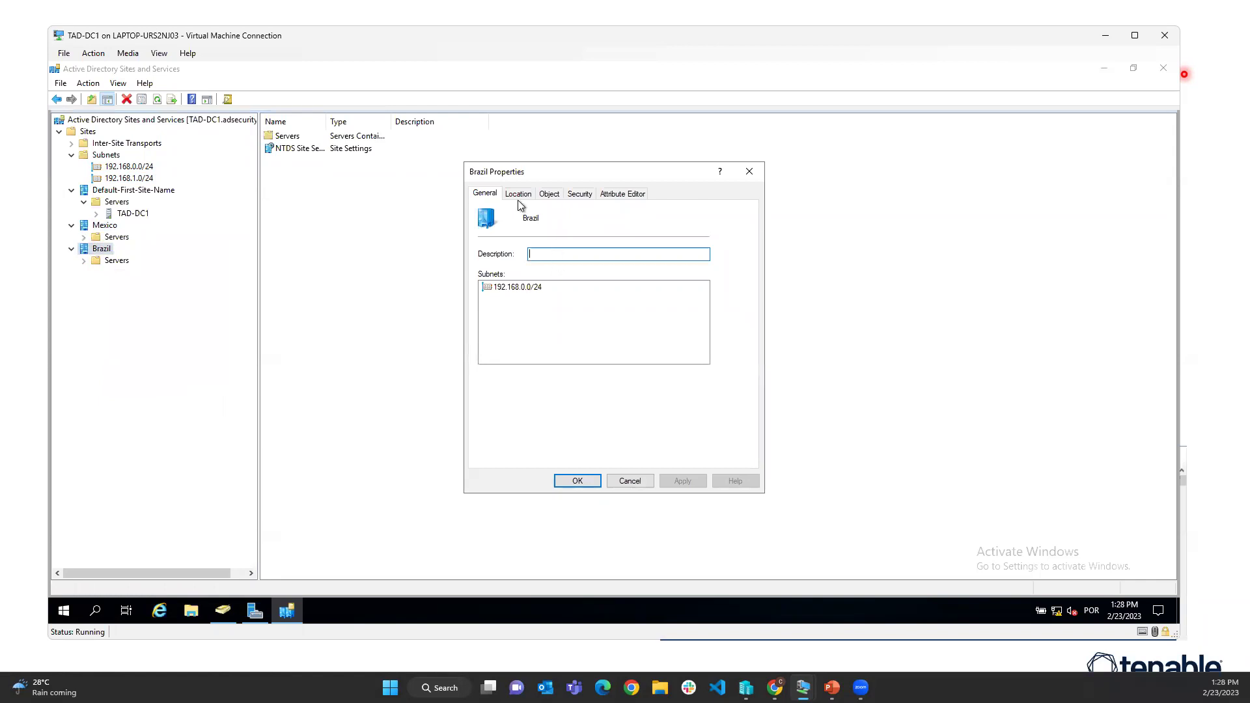
left_click(612, 483)
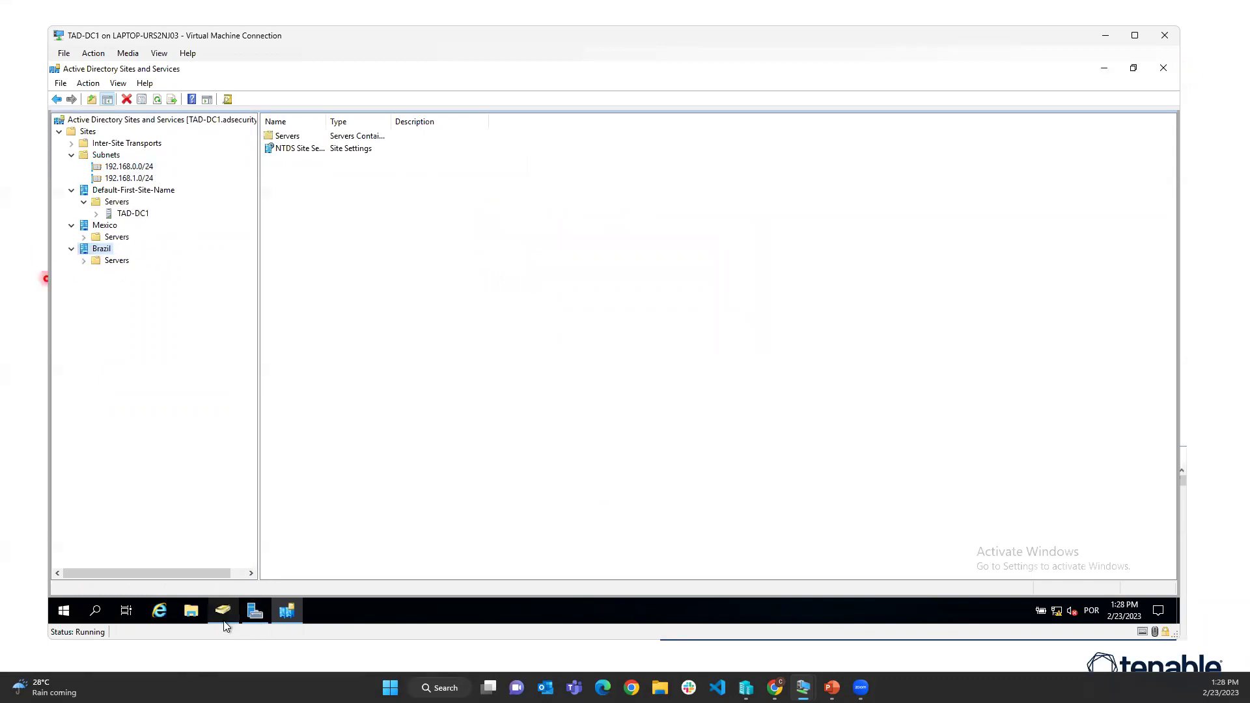
Open DNS Manager from Server Manager and expand Forward Lookup Zones > adsecurity.net > _sites
left_click(255, 611)
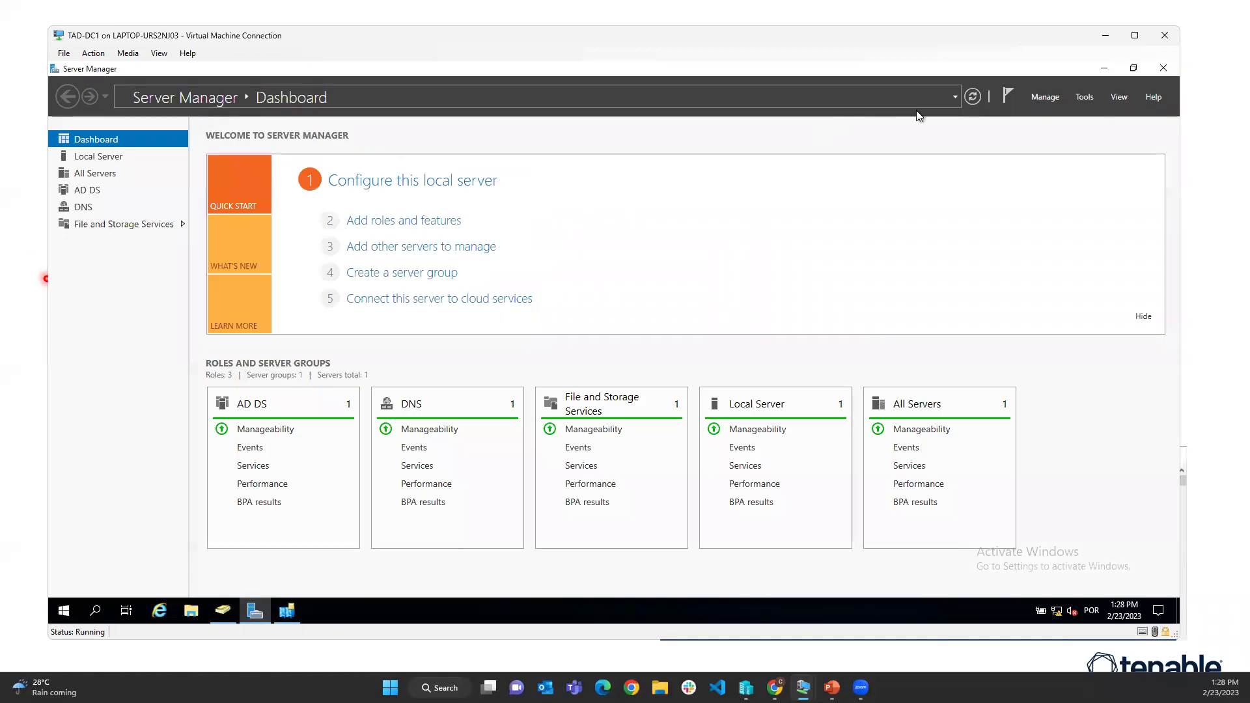
left_click(1081, 97)
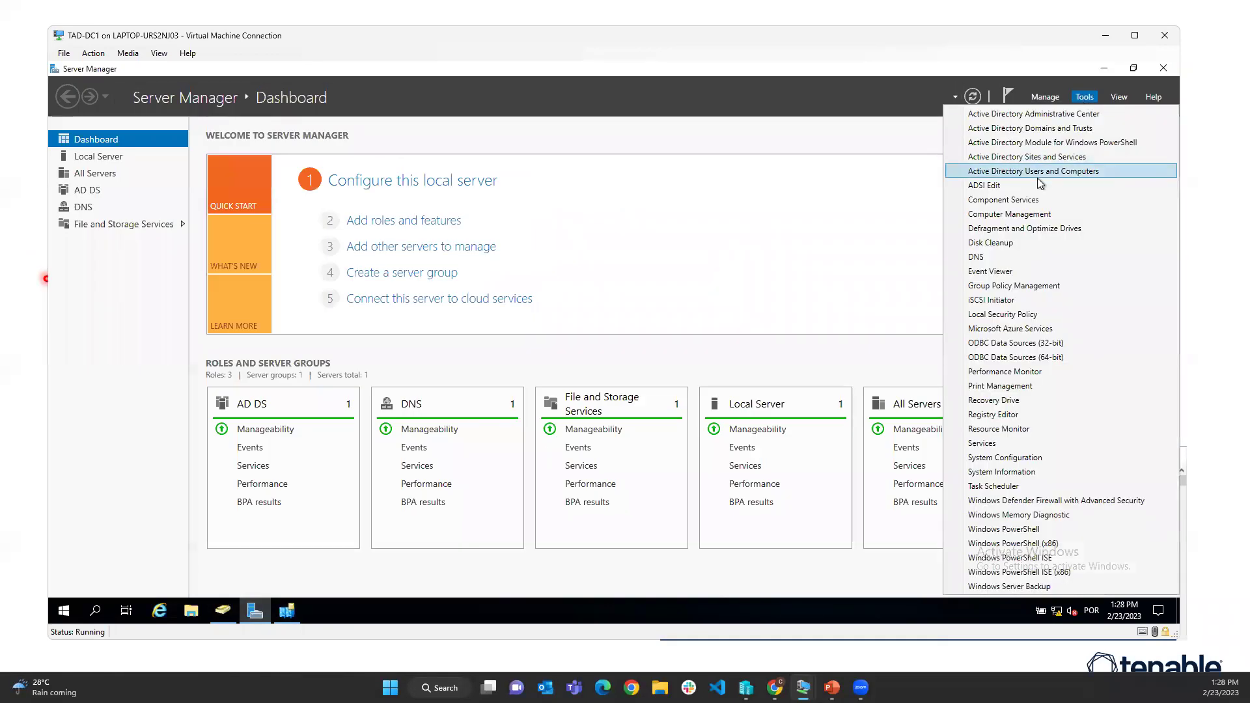
left_click(997, 256)
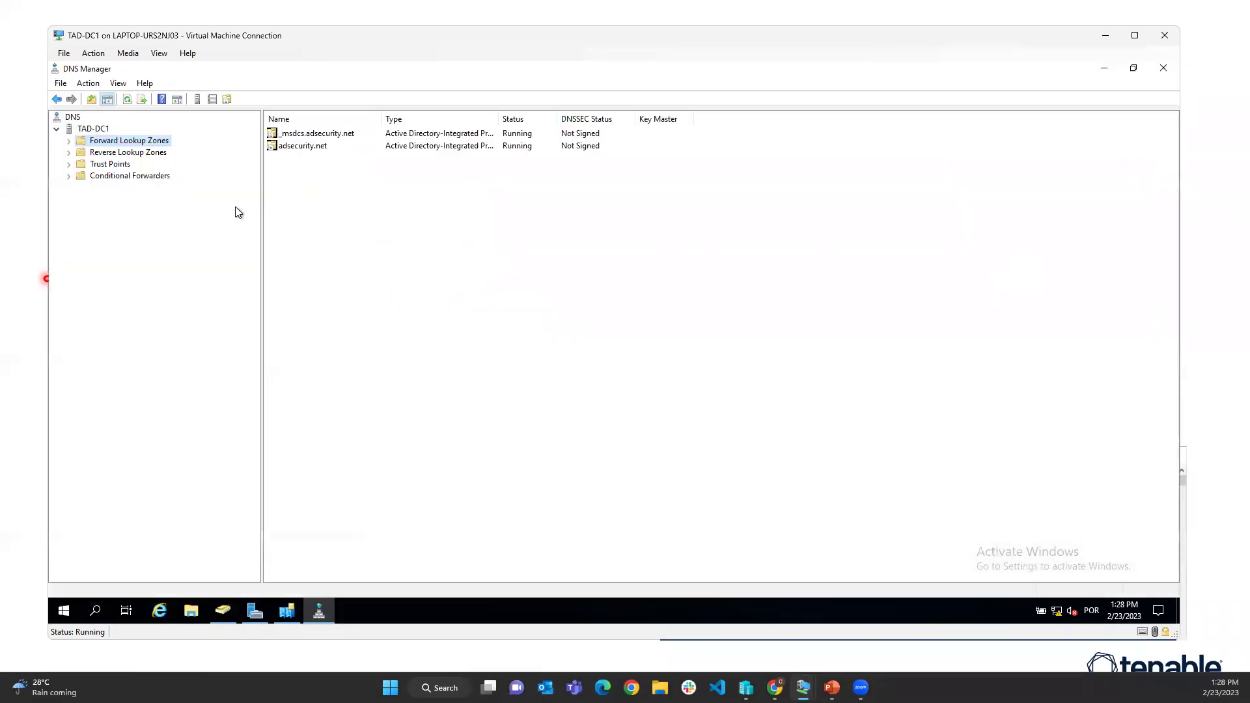
left_click(69, 141)
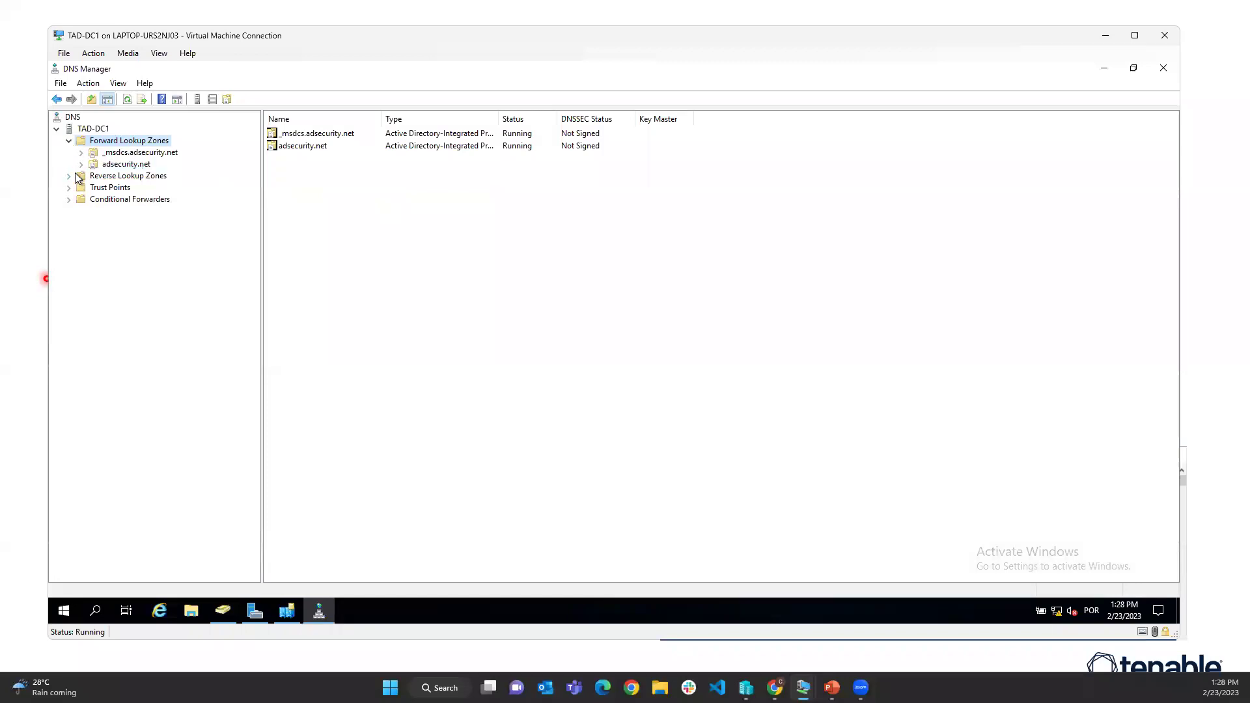
left_click(81, 164)
double_click(123, 188)
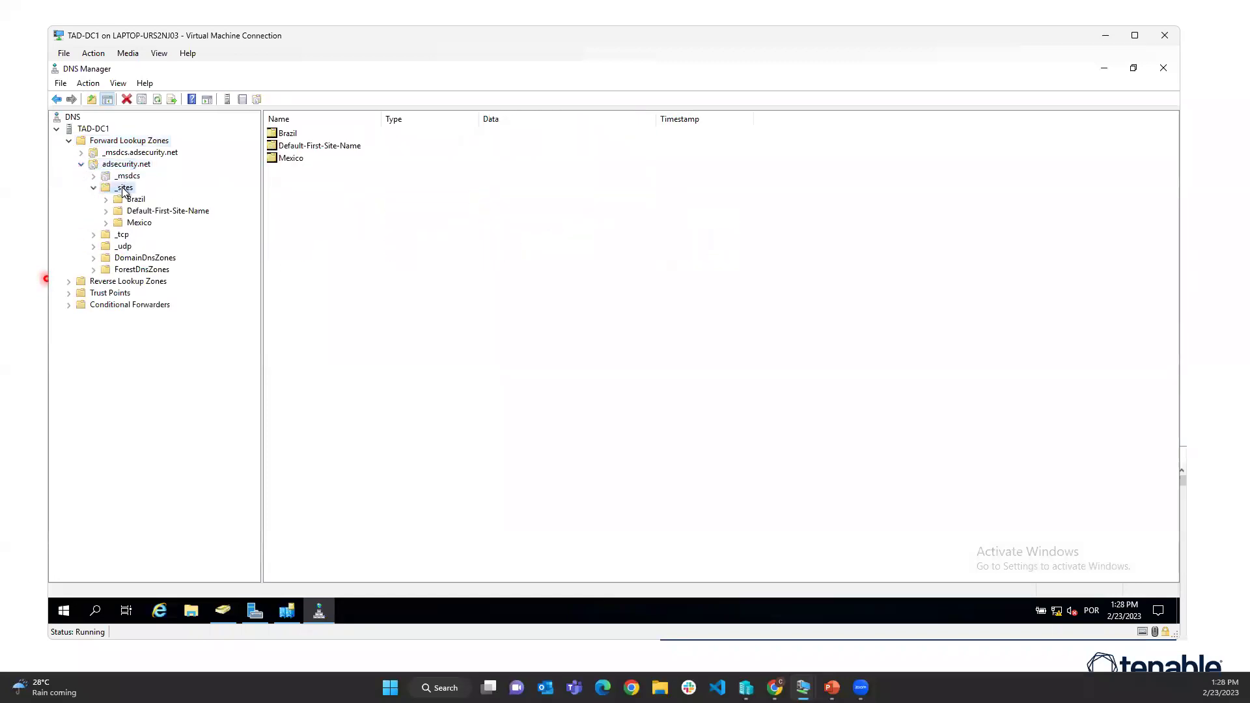
Review the service records in the Brazil site's _tcp folder and switch to the TAD-CL1 virtual machine
left_click(136, 201)
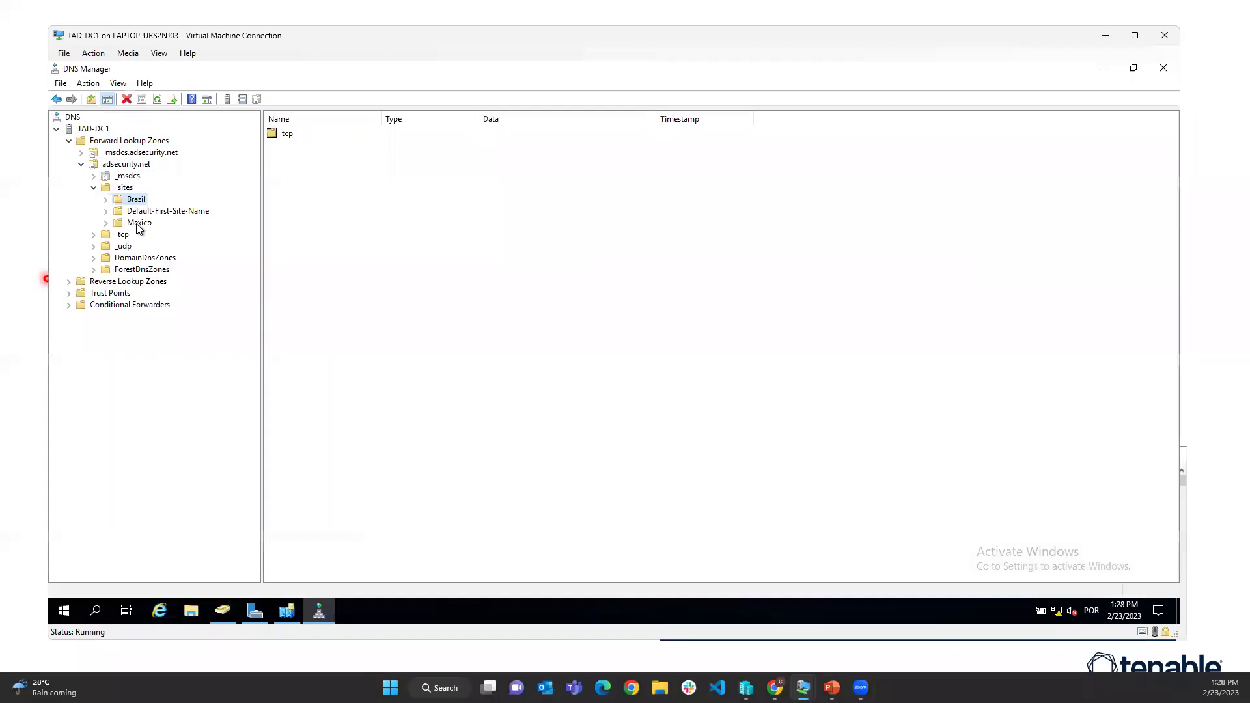
left_click(106, 199)
left_click(118, 214)
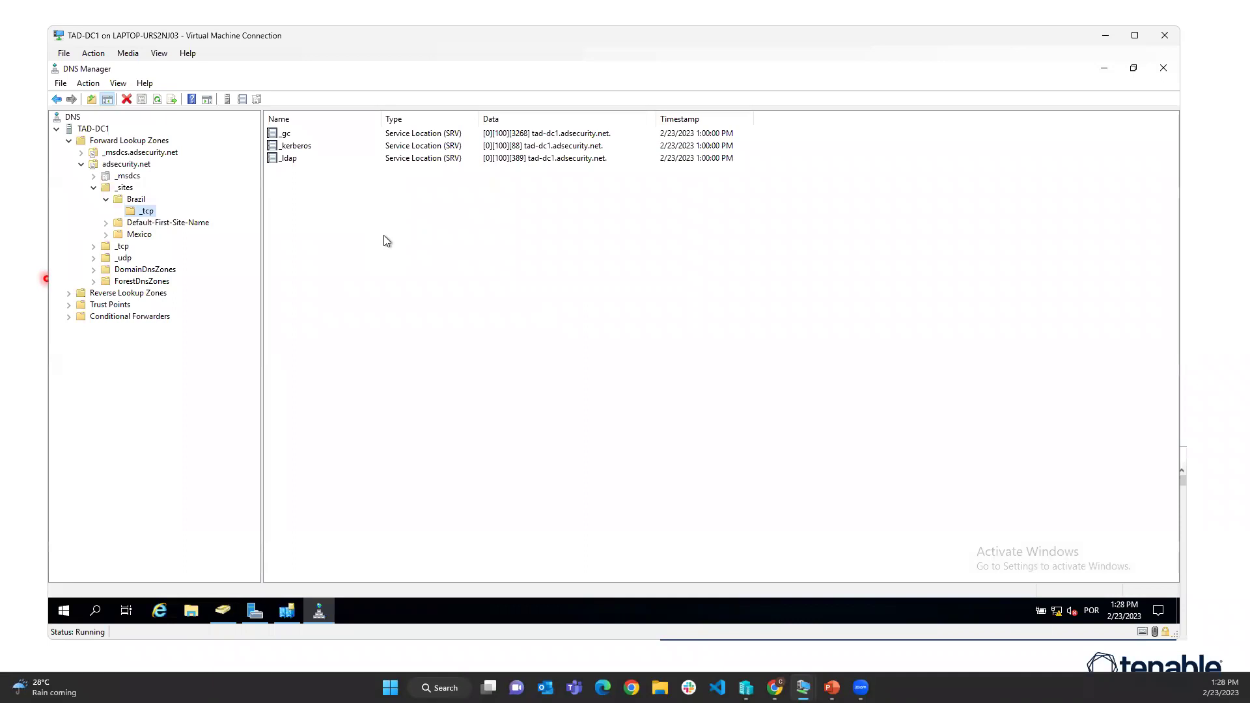
left_click(105, 200)
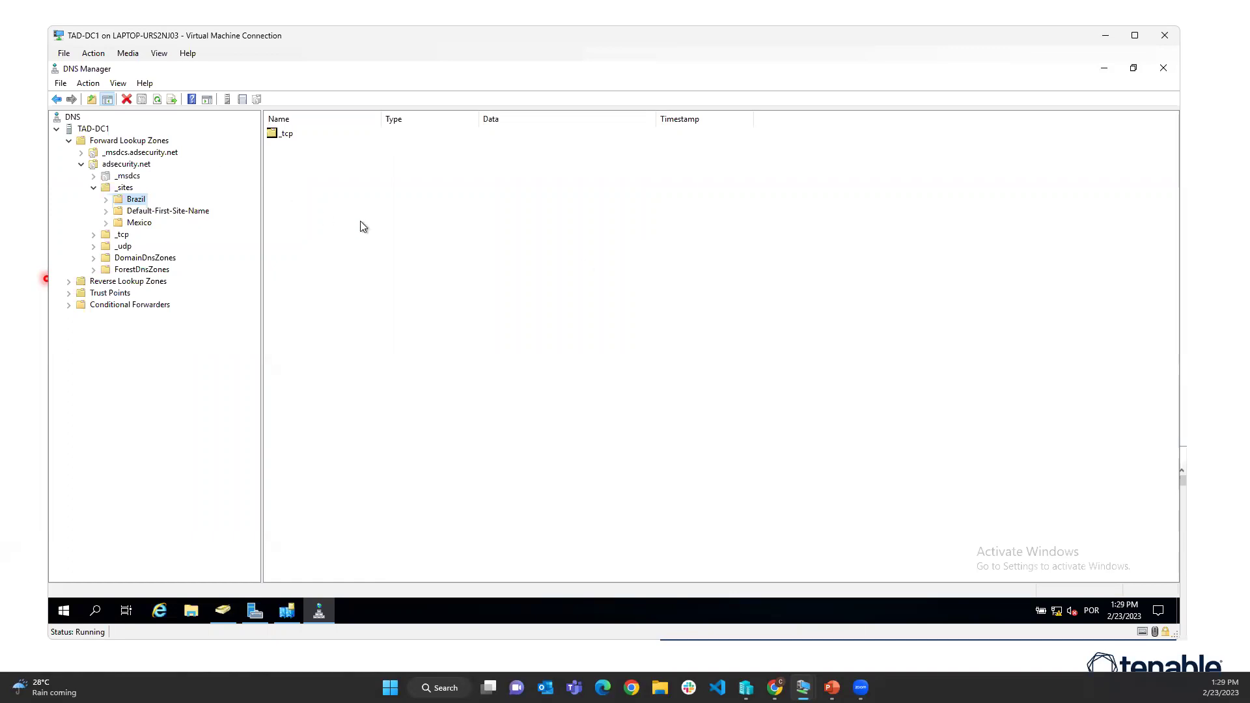
left_click(1109, 36)
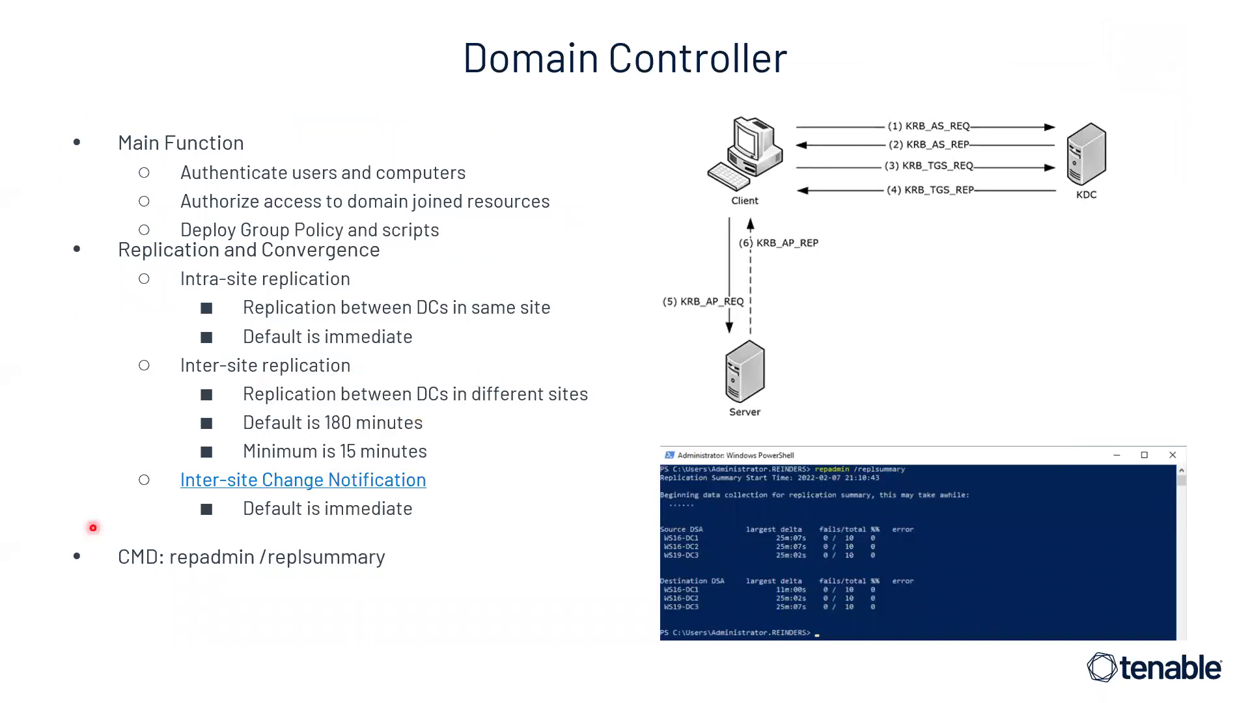
key("alt+Tab")
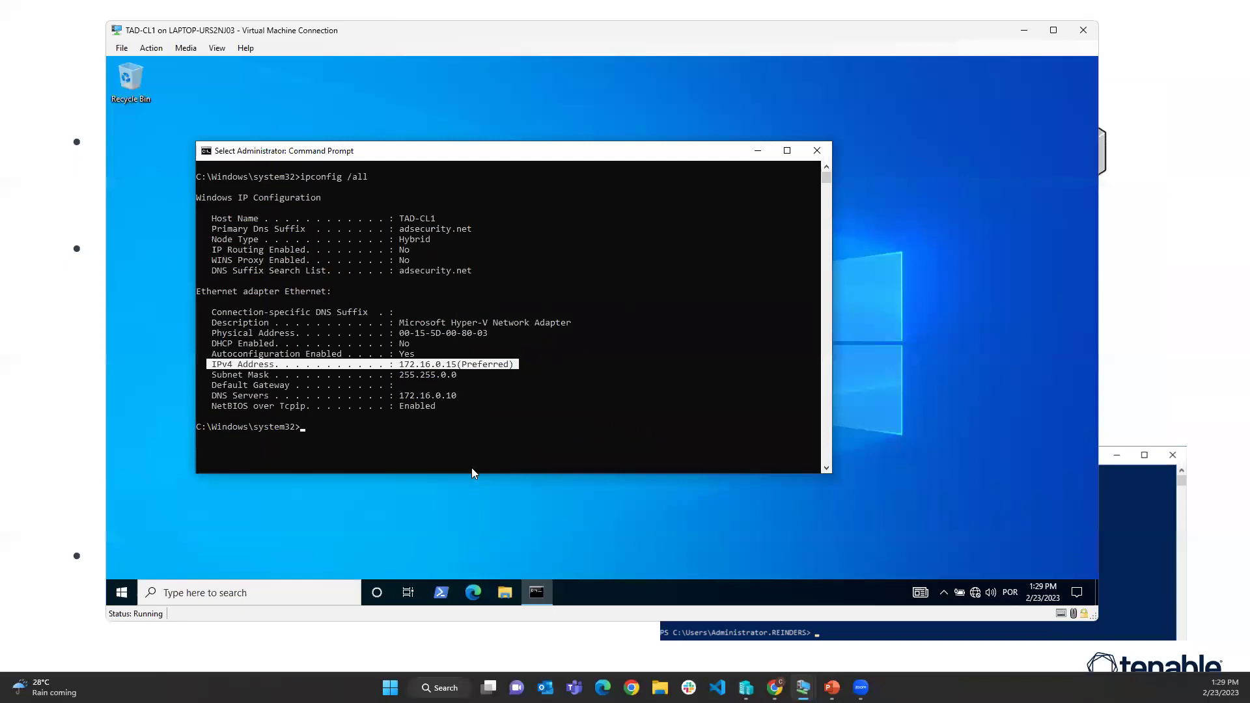
Launch Registry Editor with regedit from the command prompt on TAD-CL1 and maximize its window
left_click(479, 450)
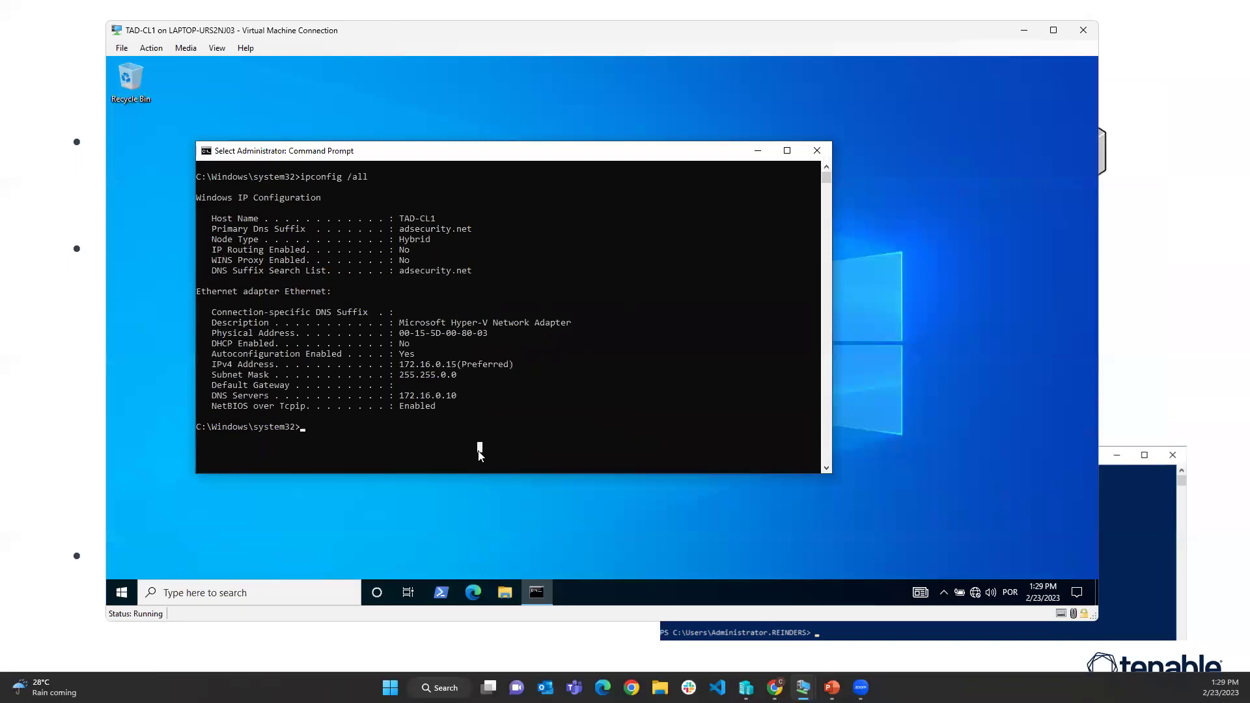
type("r")
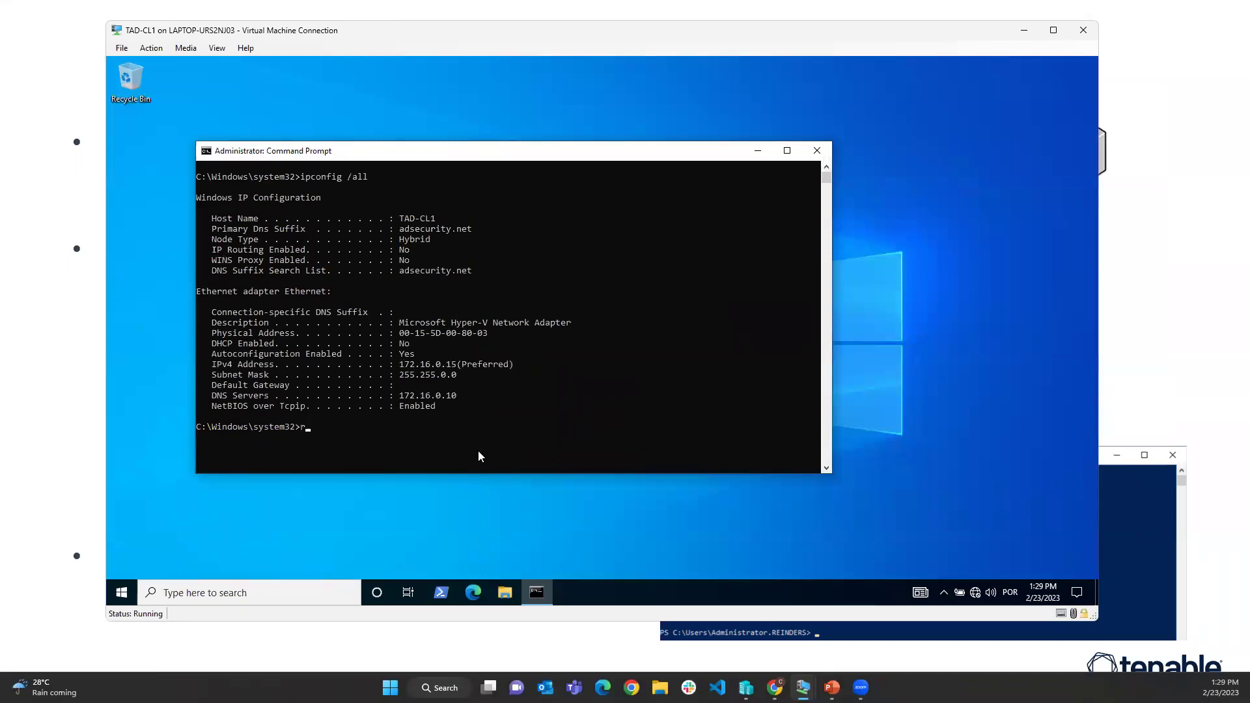
type("egedit")
key("Return")
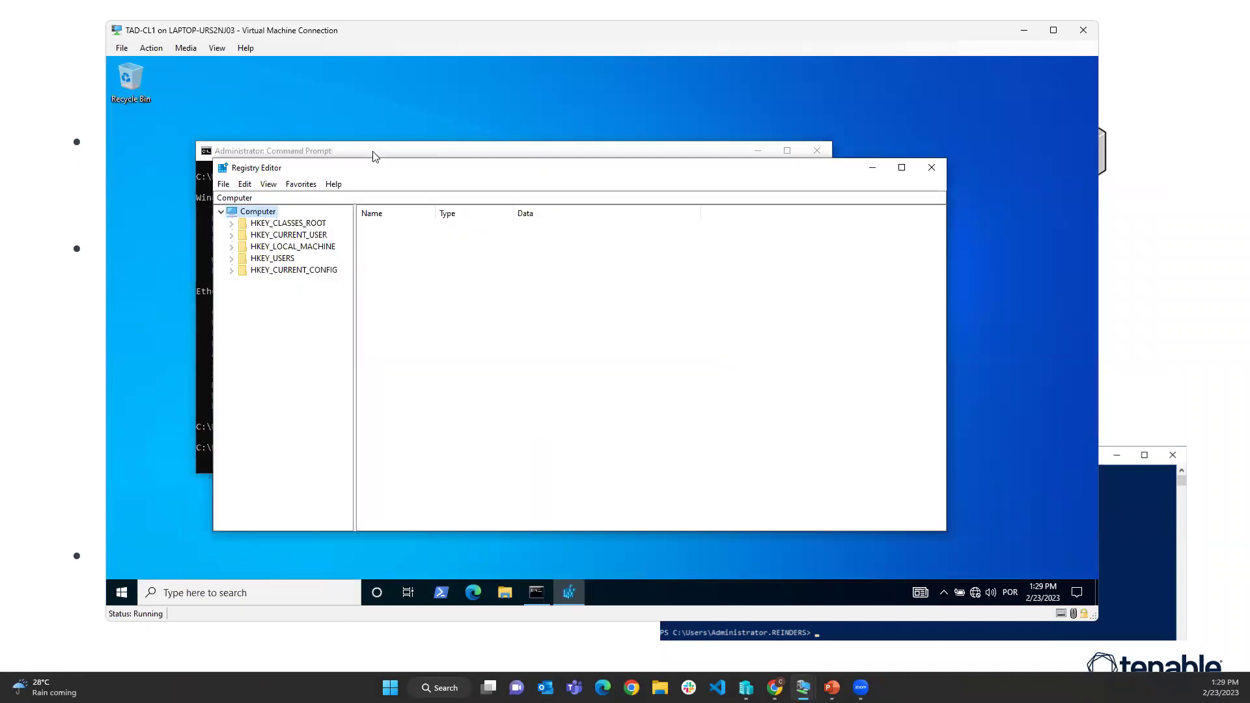
double_click(405, 168)
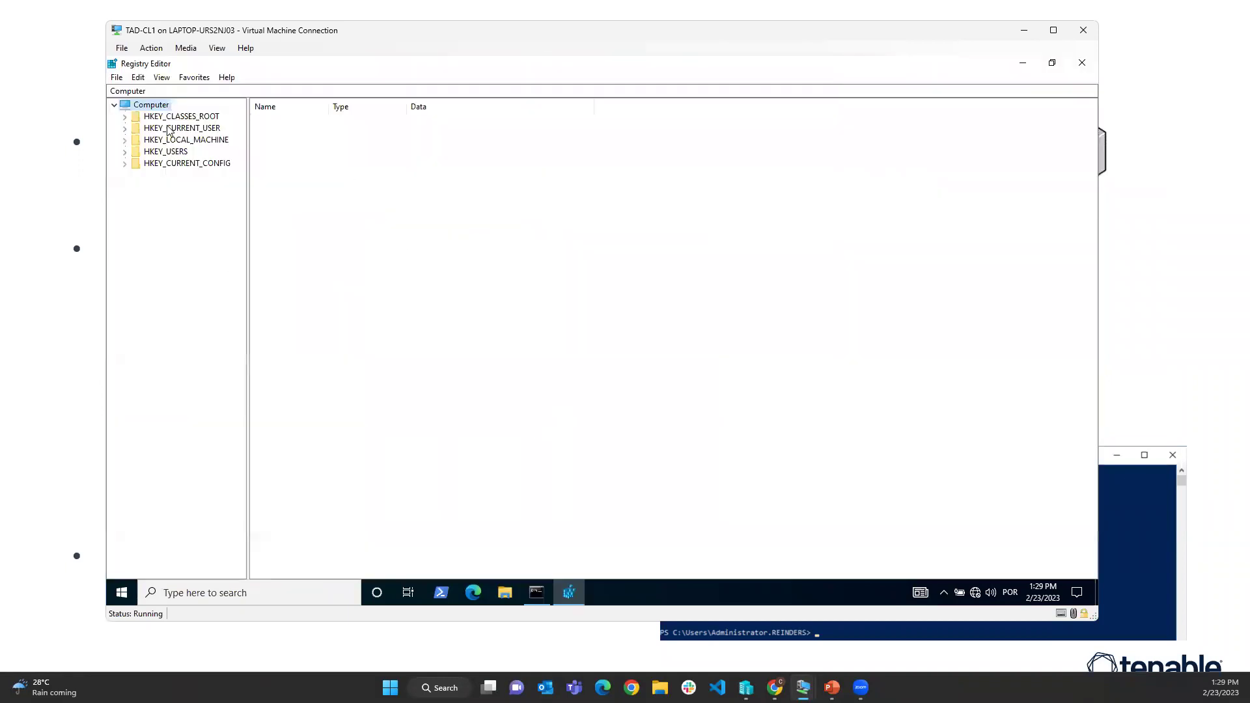
Expand HKEY_LOCAL_MACHINE\SYSTEM\CurrentControlSet\Services in the registry tree, widening the tree area for its key names
double_click(186, 141)
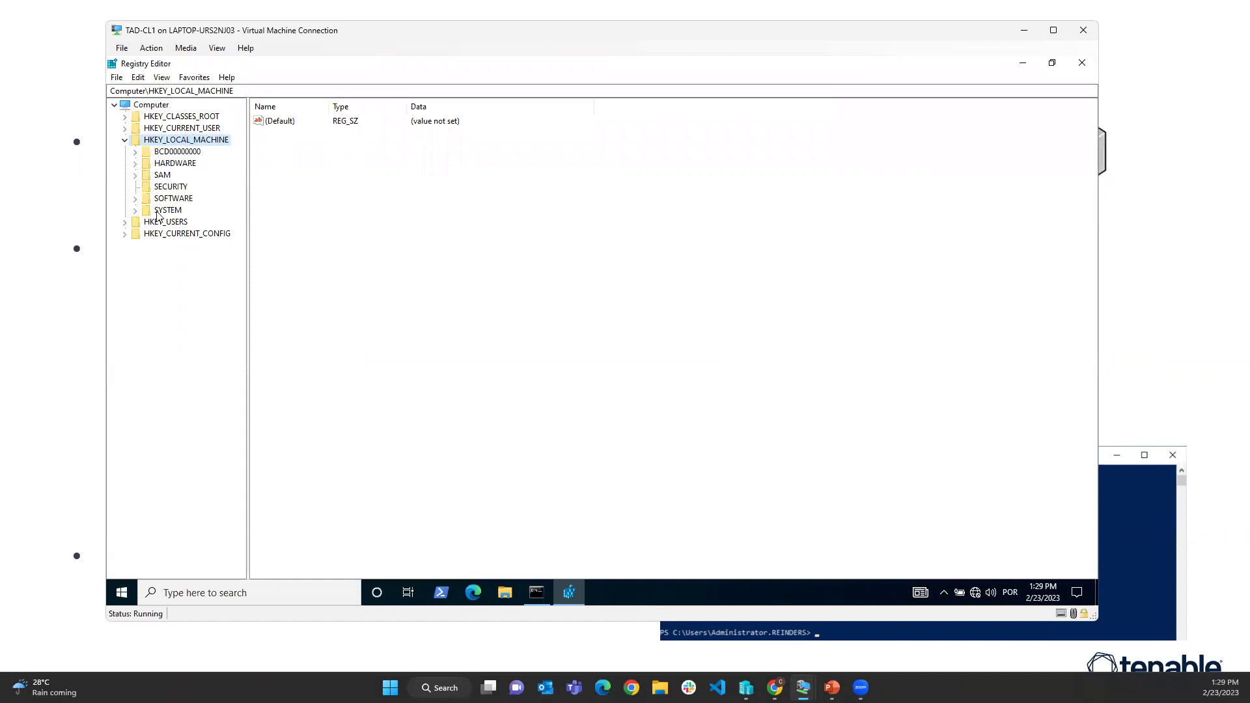
left_click(135, 210)
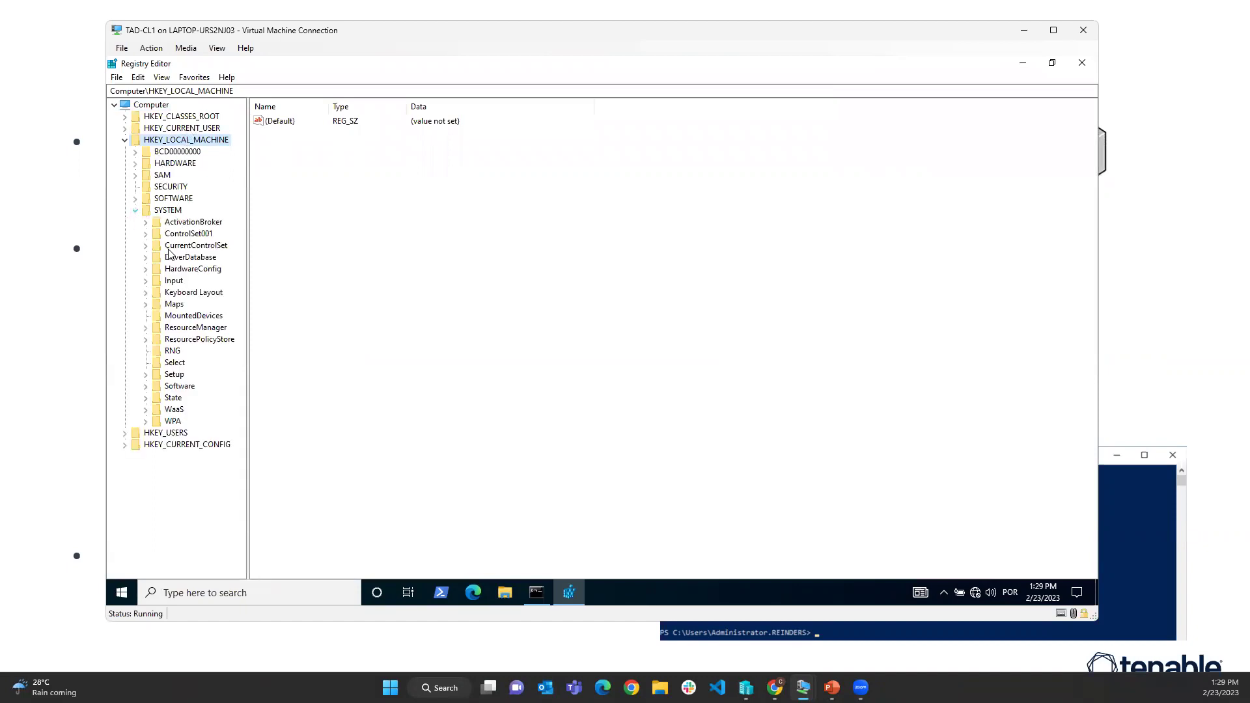
double_click(208, 247)
left_click_drag(249, 259, 346, 258)
double_click(190, 305)
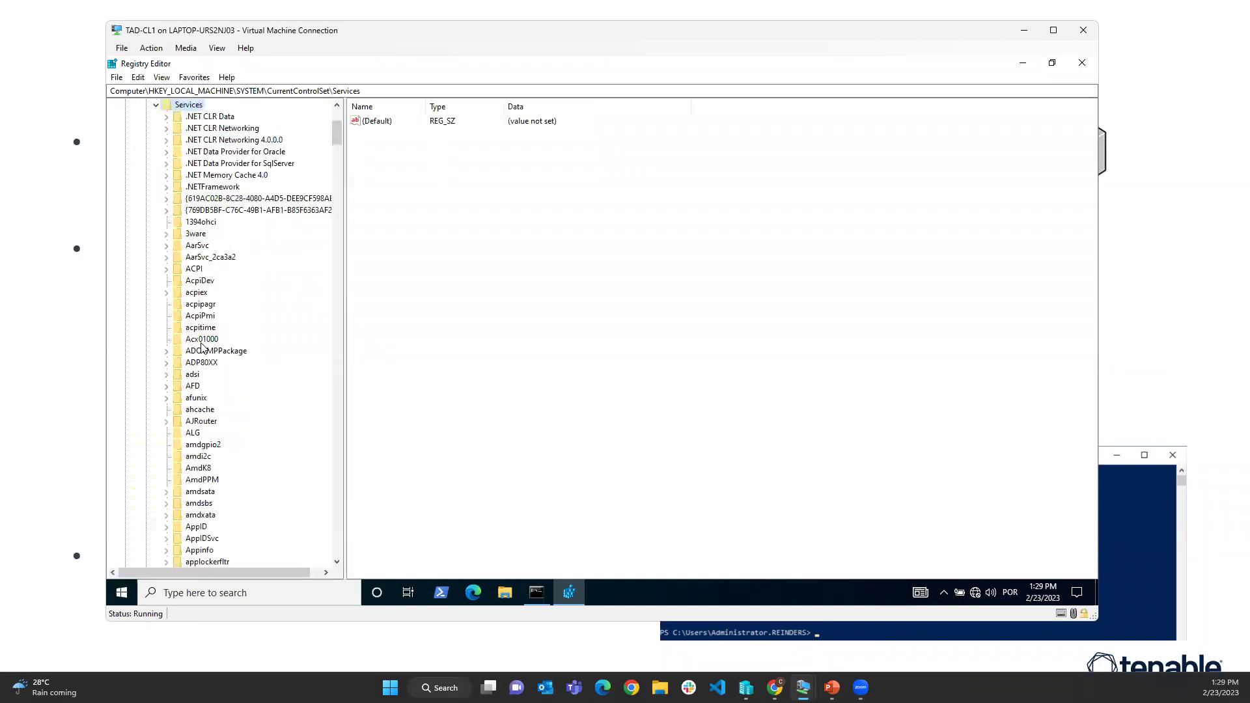
Find the Netlogon key among the services and display the values of its Parameters subkey
left_click(202, 344)
type("netlogon")
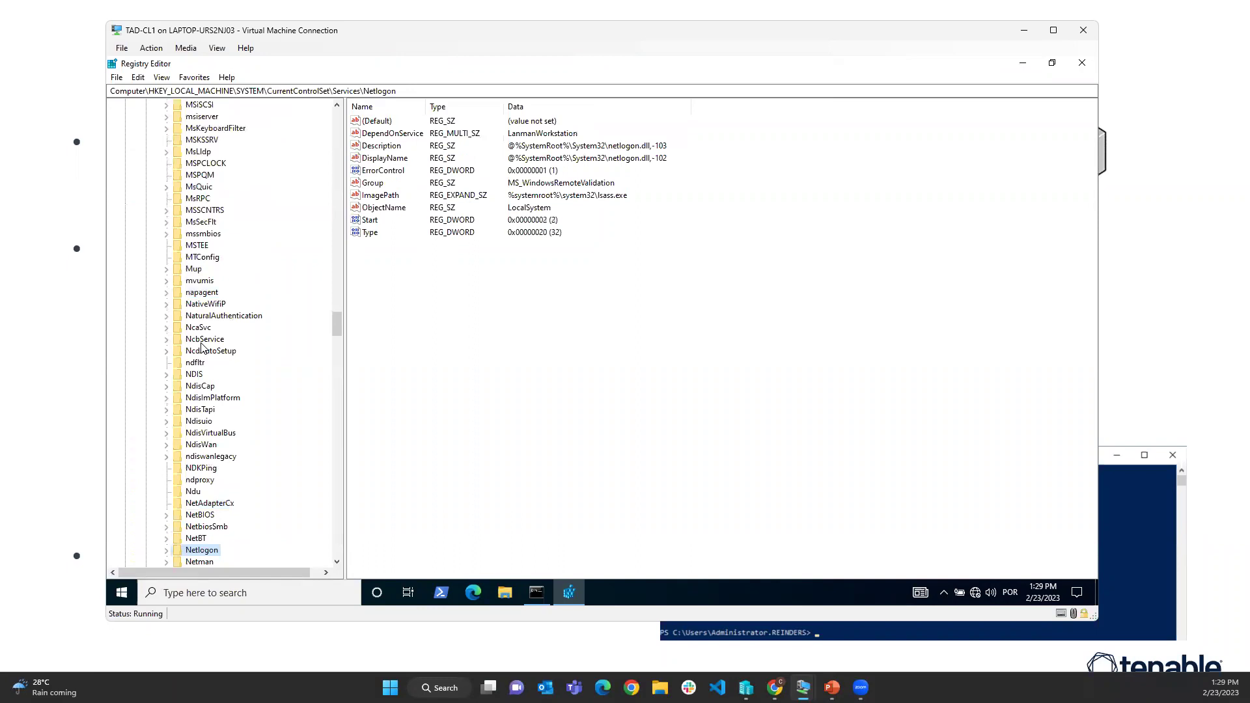
double_click(215, 552)
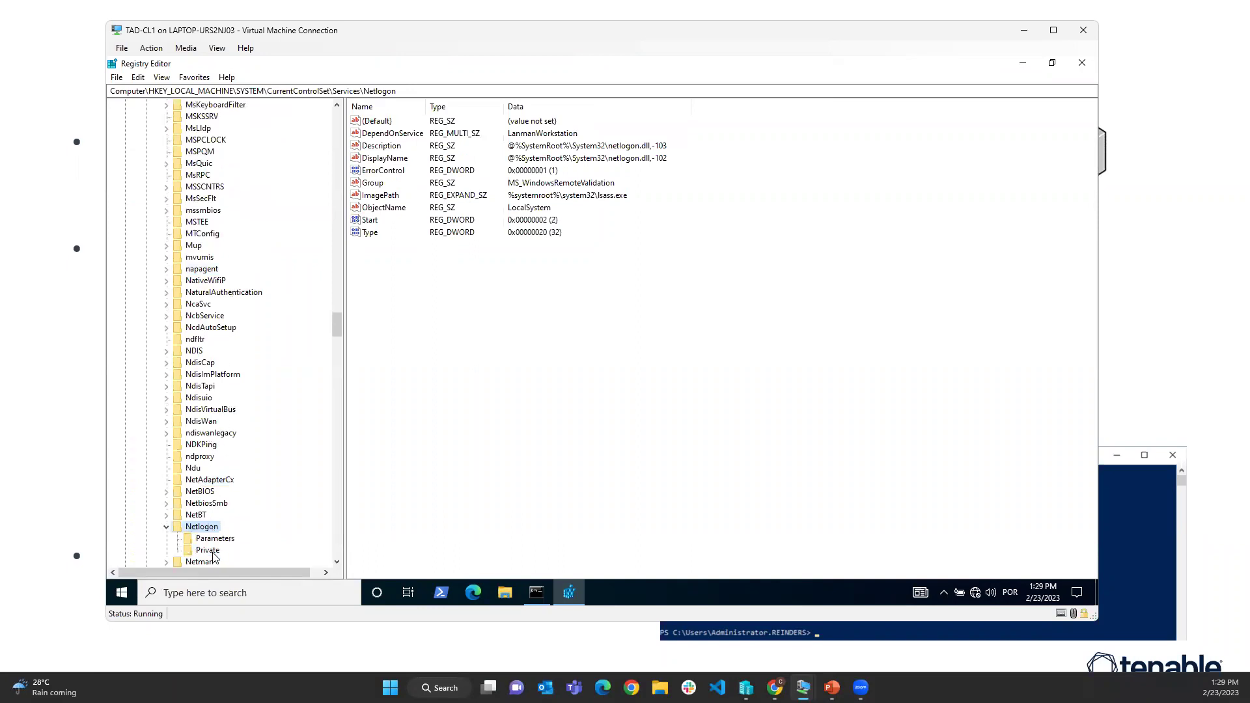
left_click(218, 541)
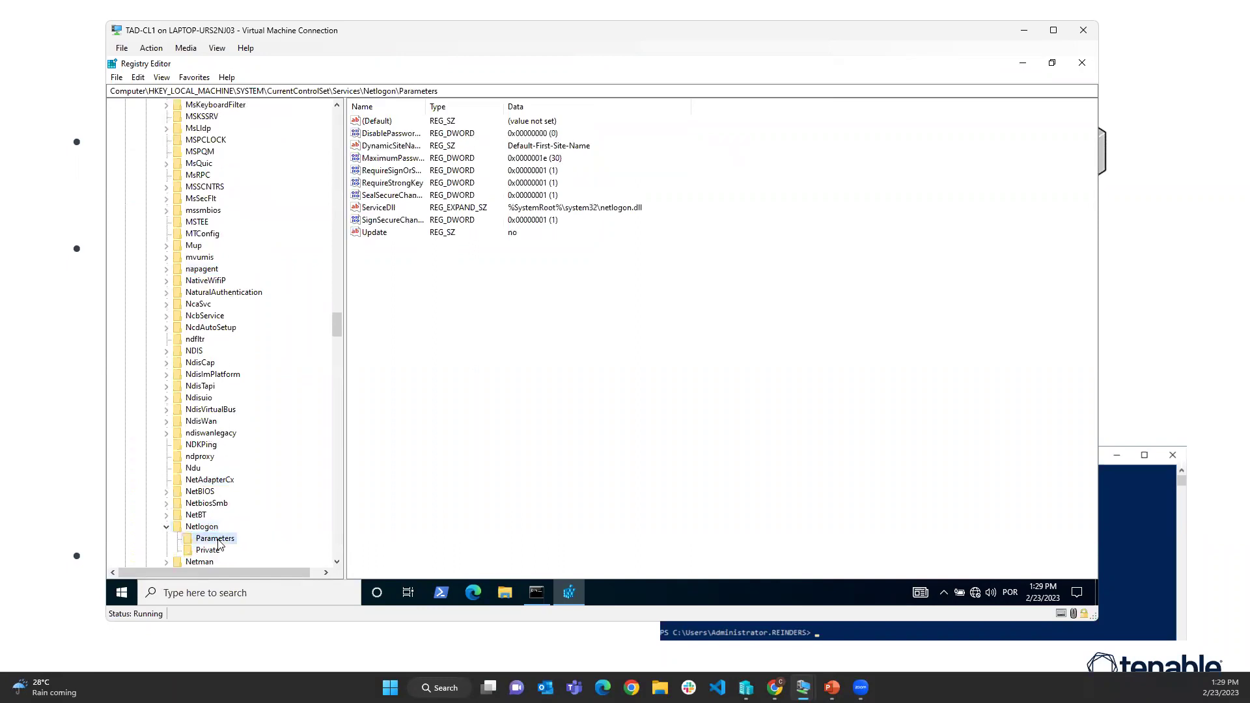
Inspect the DynamicSiteName value's data in the Netlogon parameters and close it without changes
left_click_drag(427, 107, 528, 107)
double_click(400, 146)
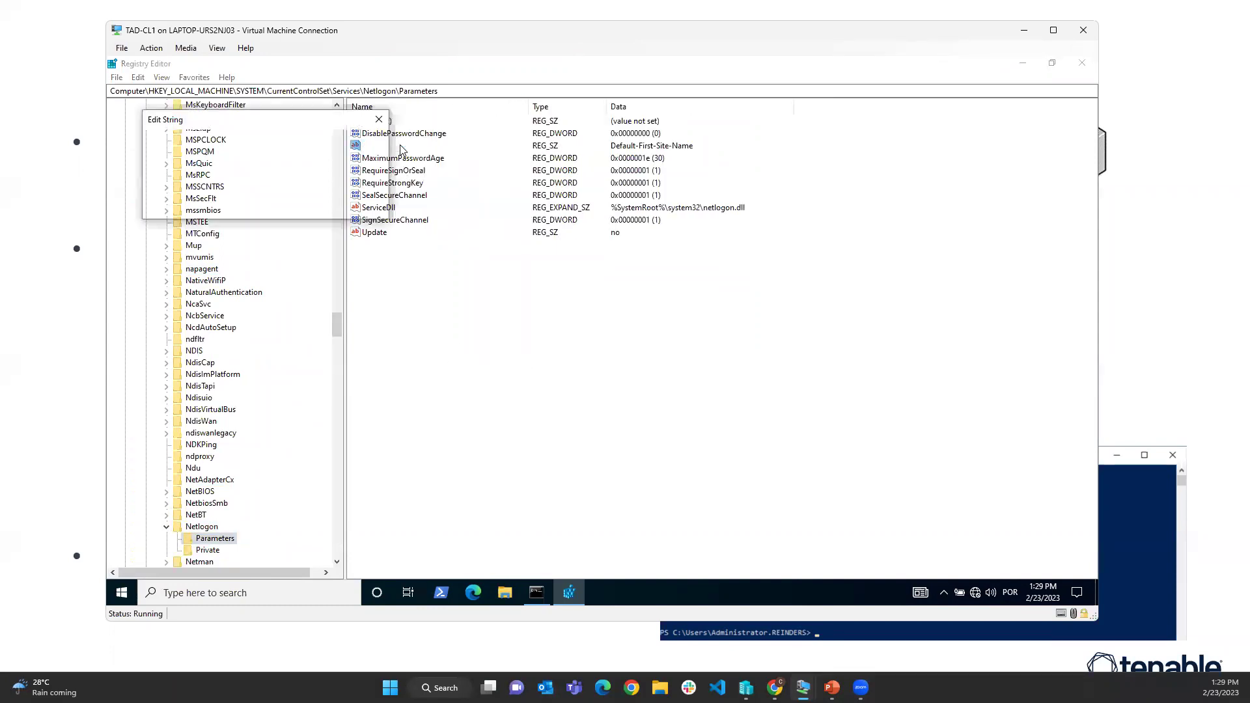
left_click(546, 335)
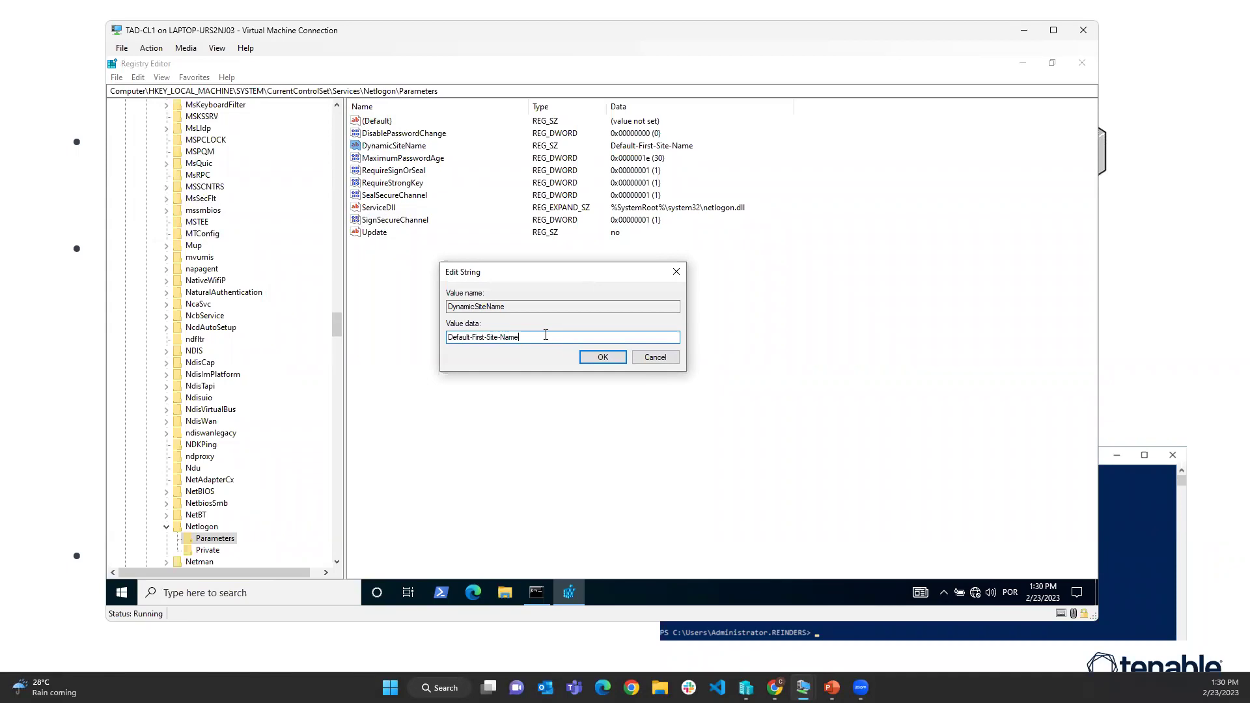
left_click_drag(519, 338, 445, 337)
left_click(655, 356)
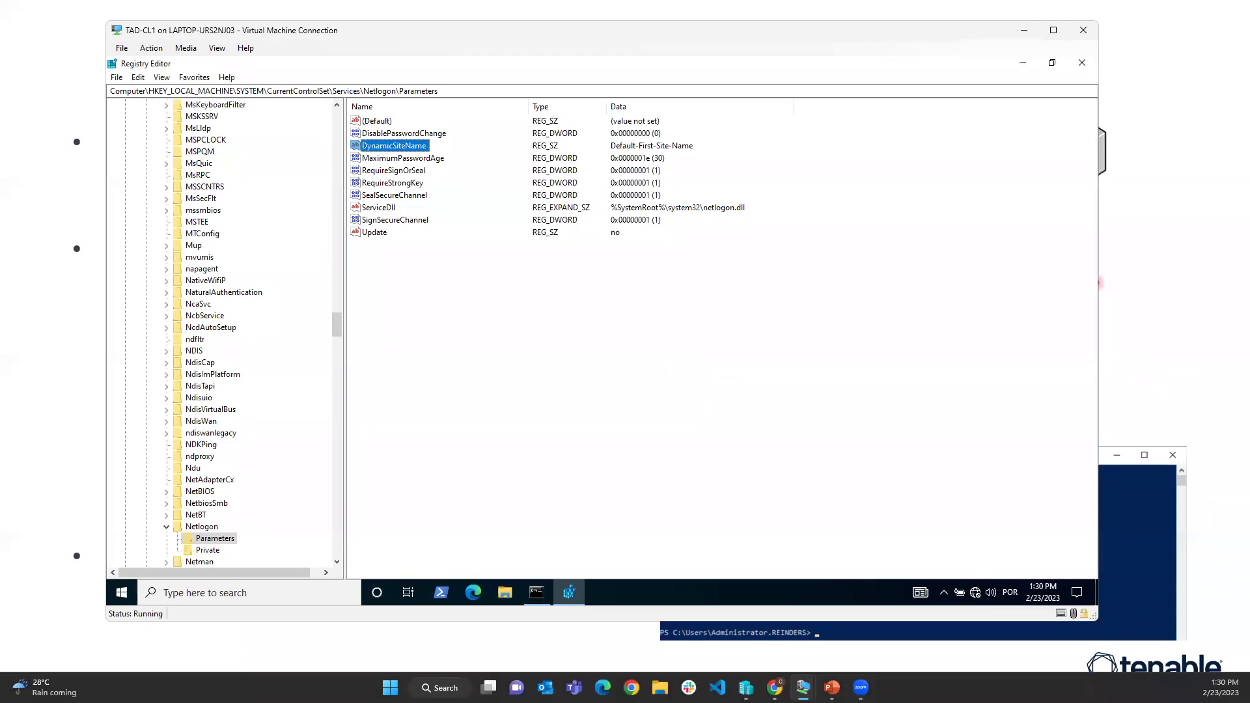
Switch to the TAD-DC1 virtual machine, close DNS Manager and return to Active Directory Sites and Services
left_click(1025, 31)
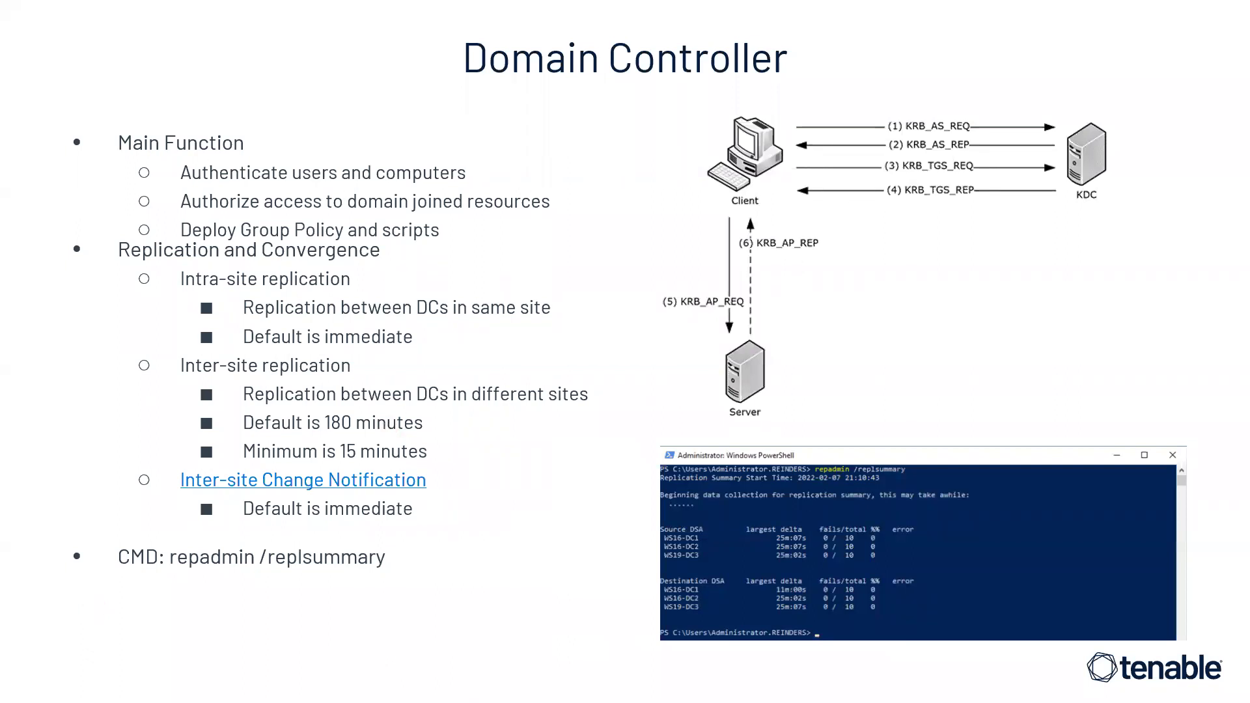
key("alt+Tab")
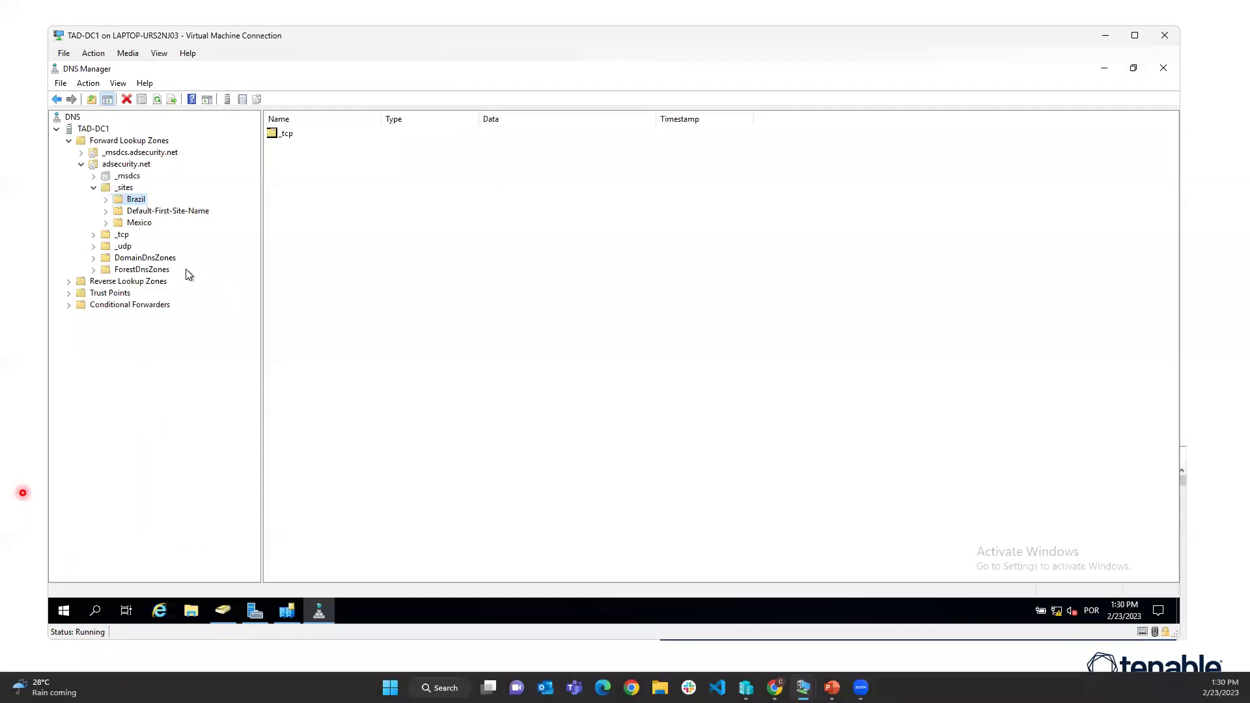
left_click(1164, 68)
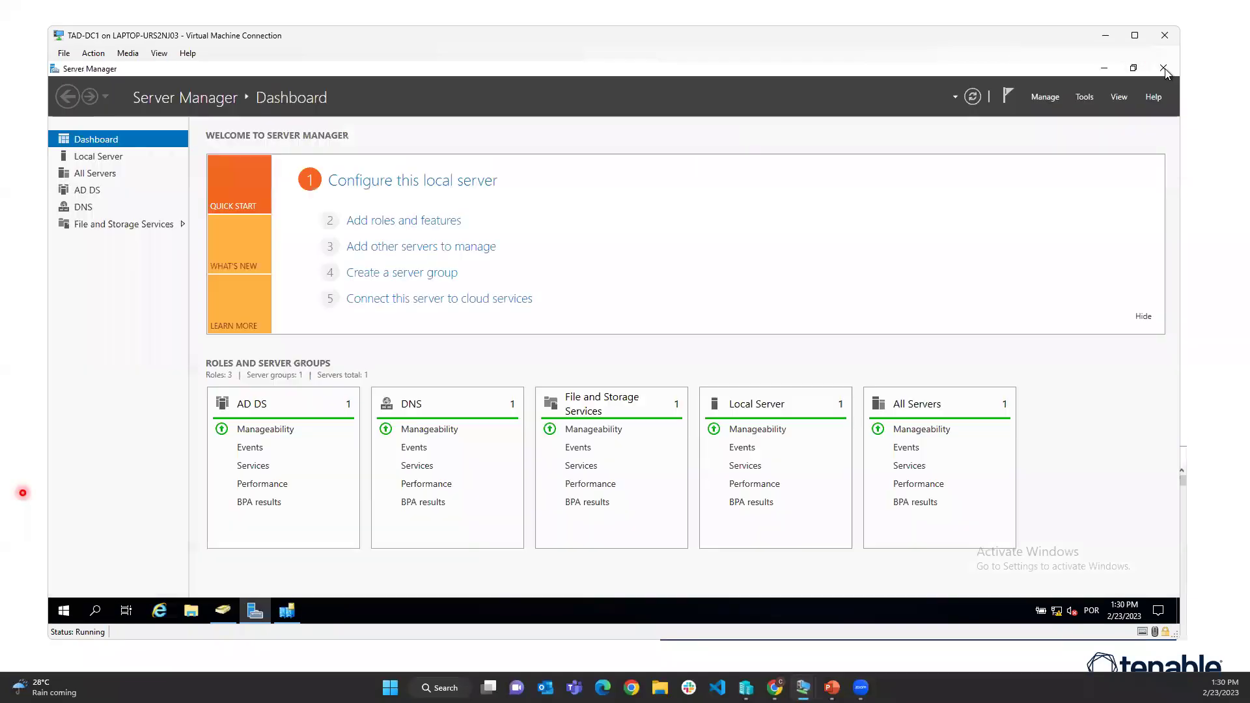
left_click(1105, 68)
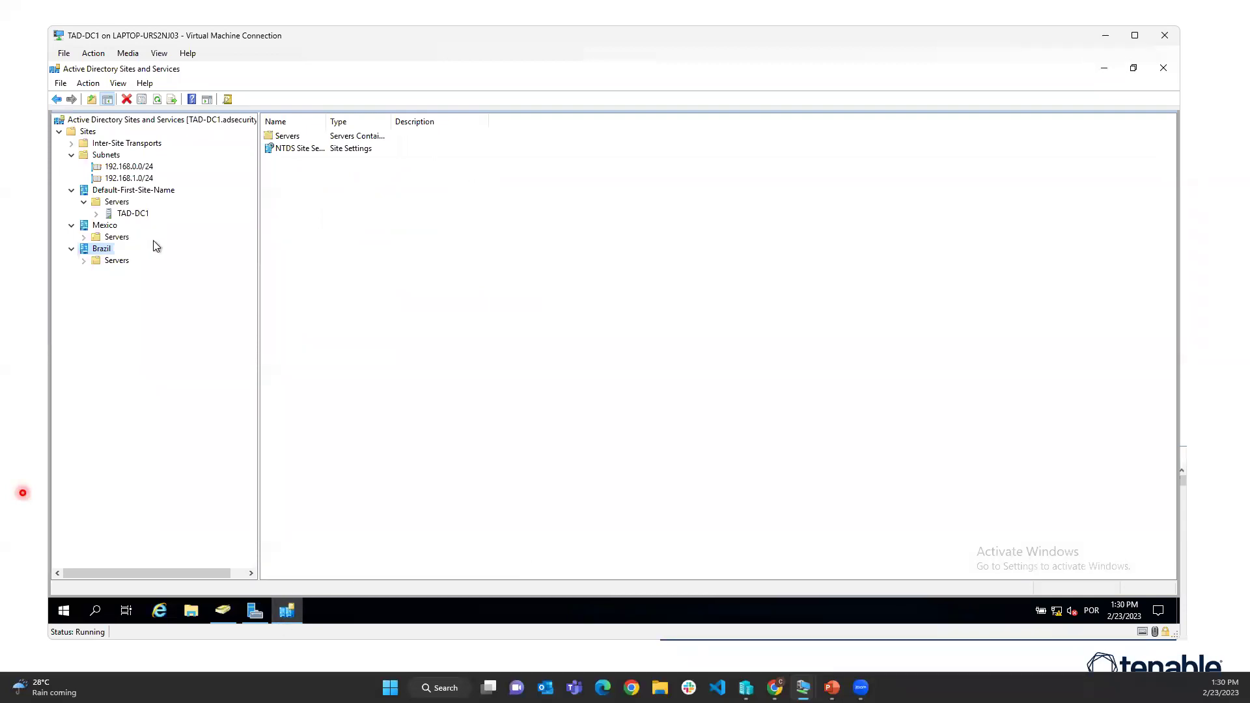
Expand Inter-Site Transports and display the site links in the IP container
left_click(106, 225)
left_click(101, 248)
left_click(128, 143)
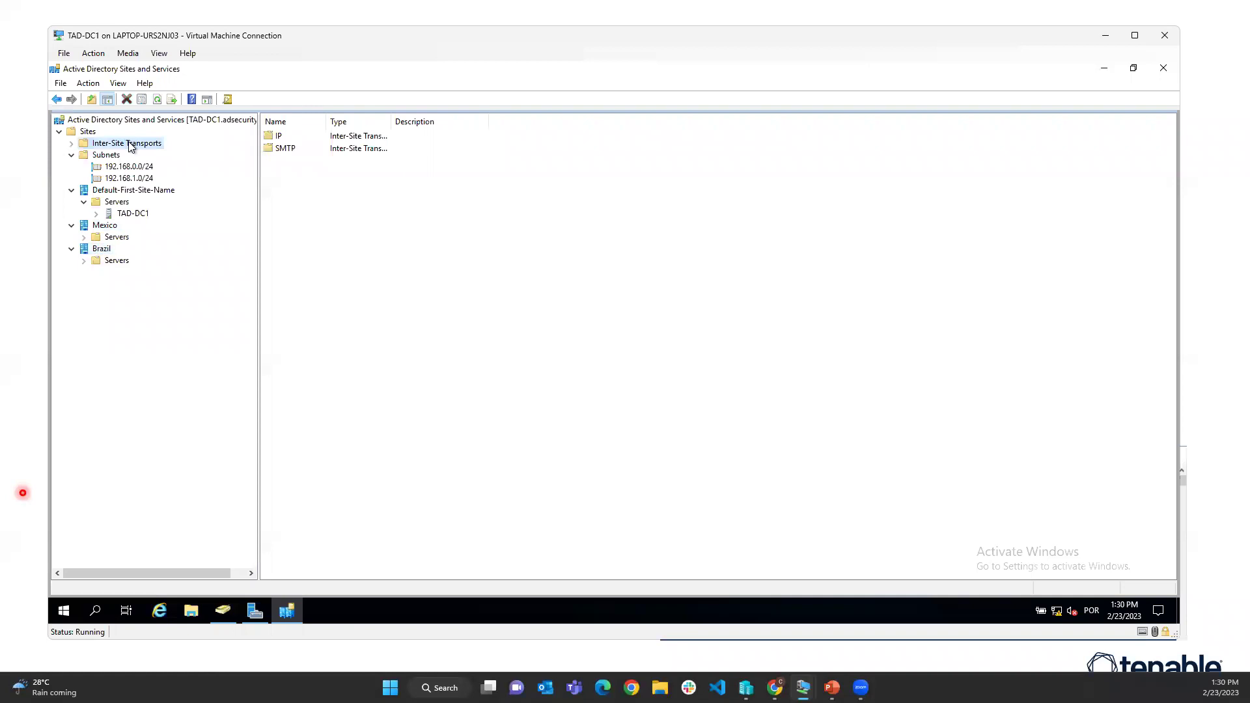
right_click(129, 143)
left_click(73, 147)
left_click(106, 155)
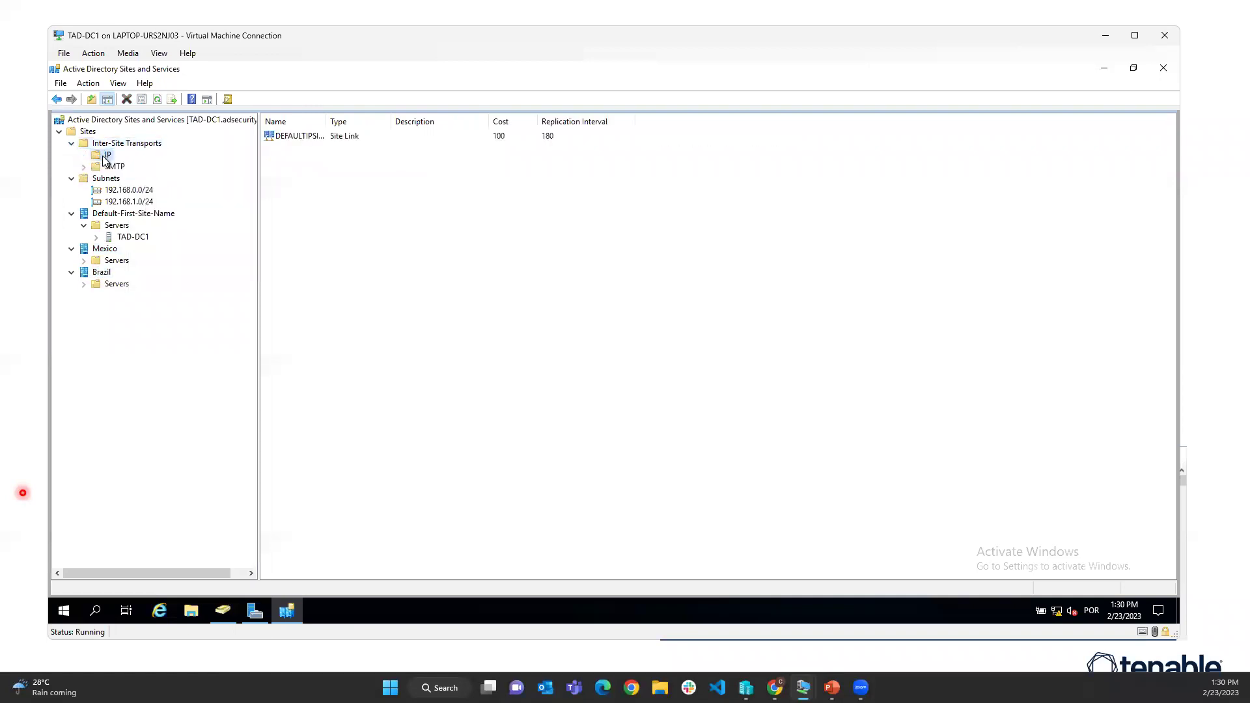
Start a new site link under the IP transport and include the Brazil and Mexico sites
right_click(103, 157)
left_click(151, 165)
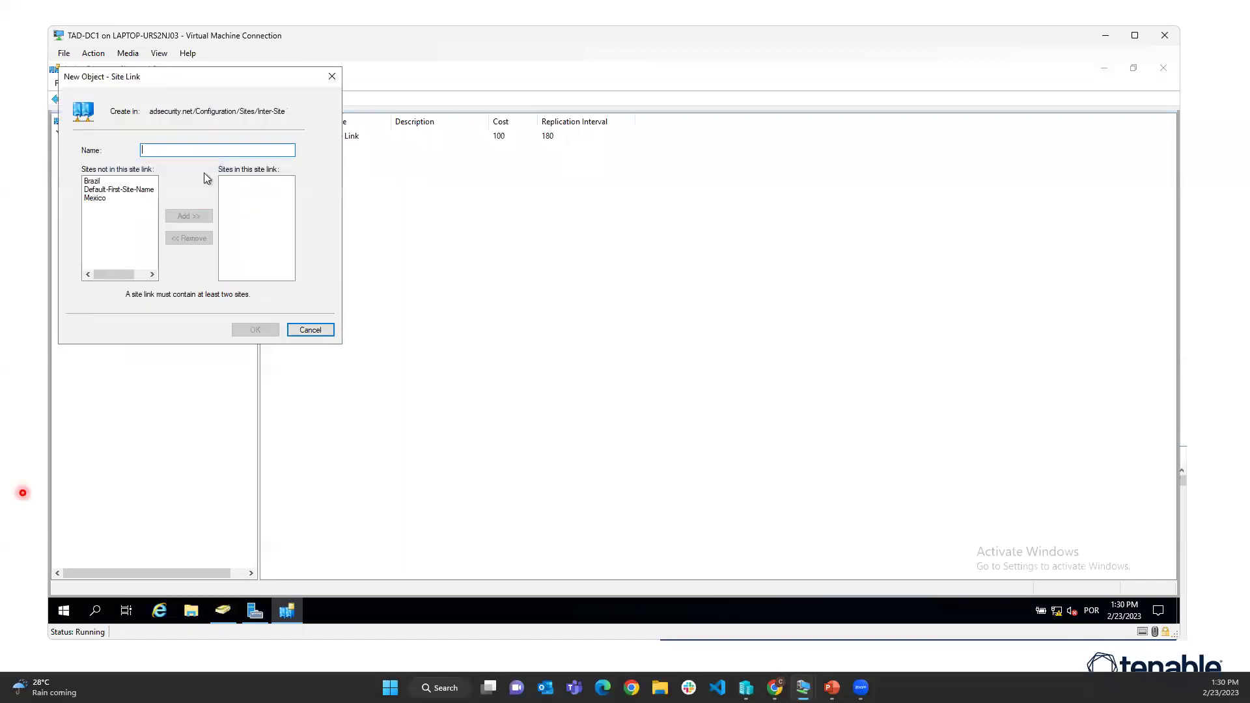
left_click(101, 183)
left_click(189, 216)
left_click(95, 189)
left_click(185, 216)
Name the site link MEX <-> BRZ and create it
left_click(194, 151)
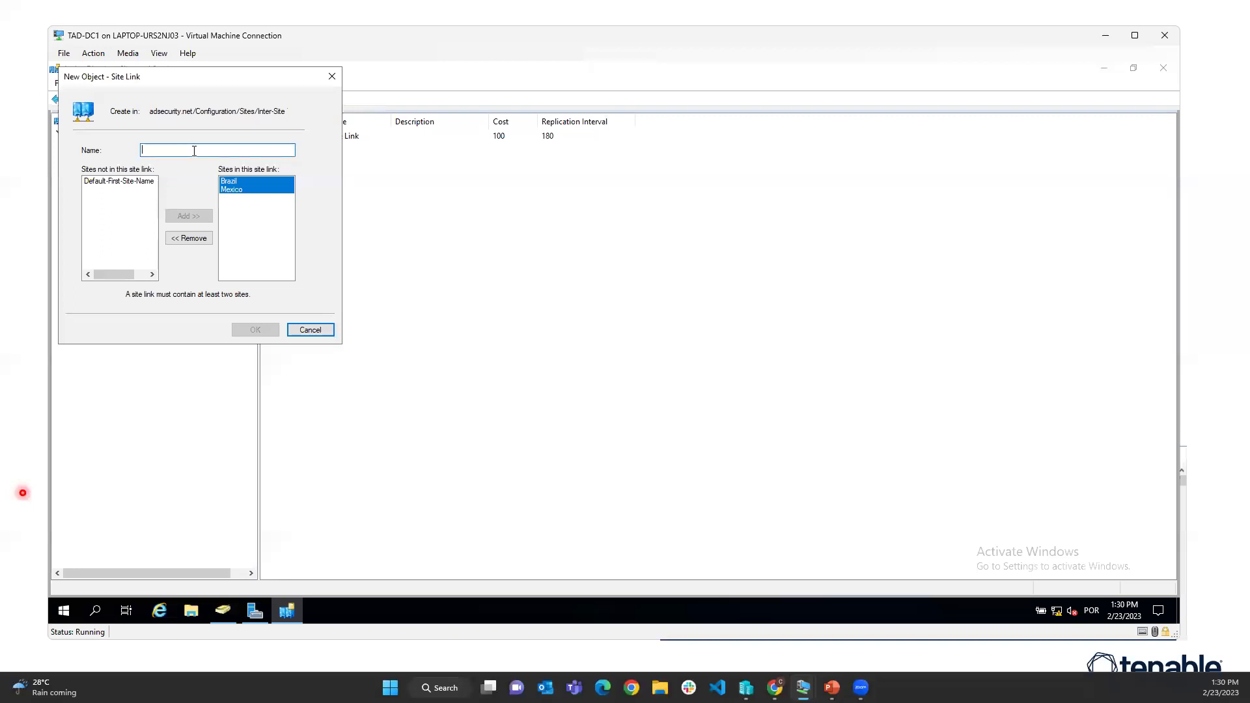
type("MEx")
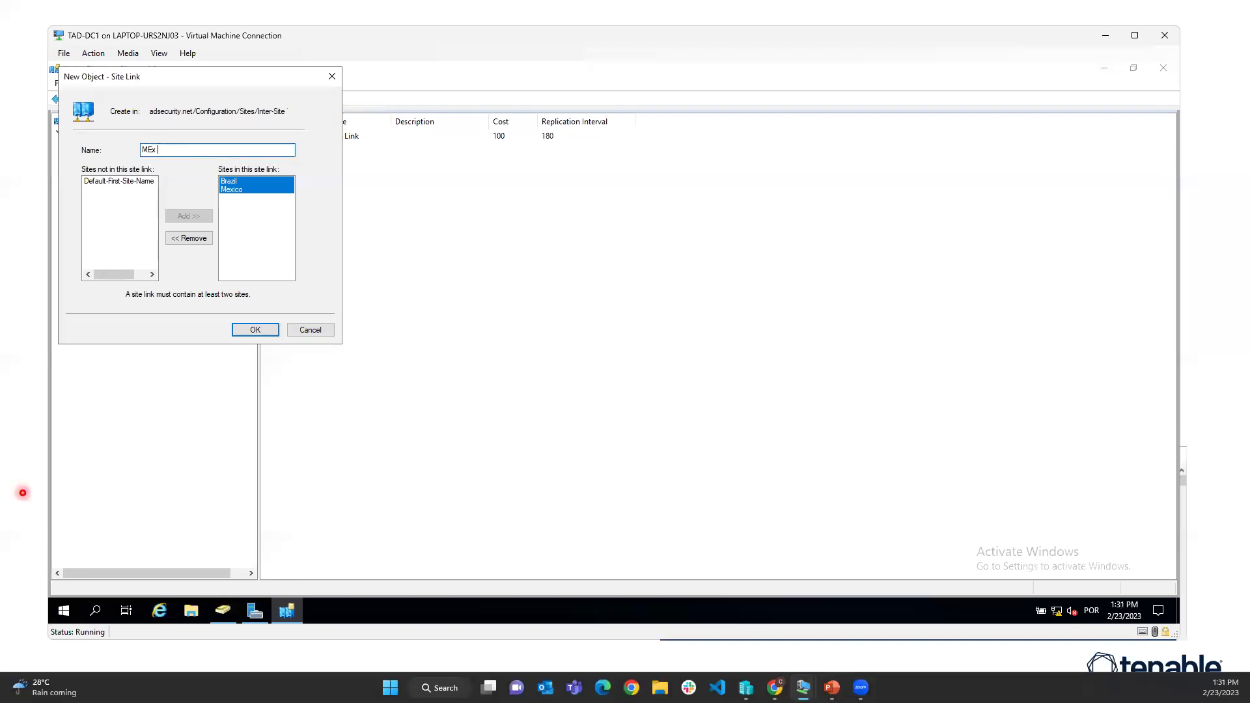
type(" <")
key("BackSpace")
key("BackSpace")
key("BackSpace")
type("X <-> BRZ")
left_click(243, 332)
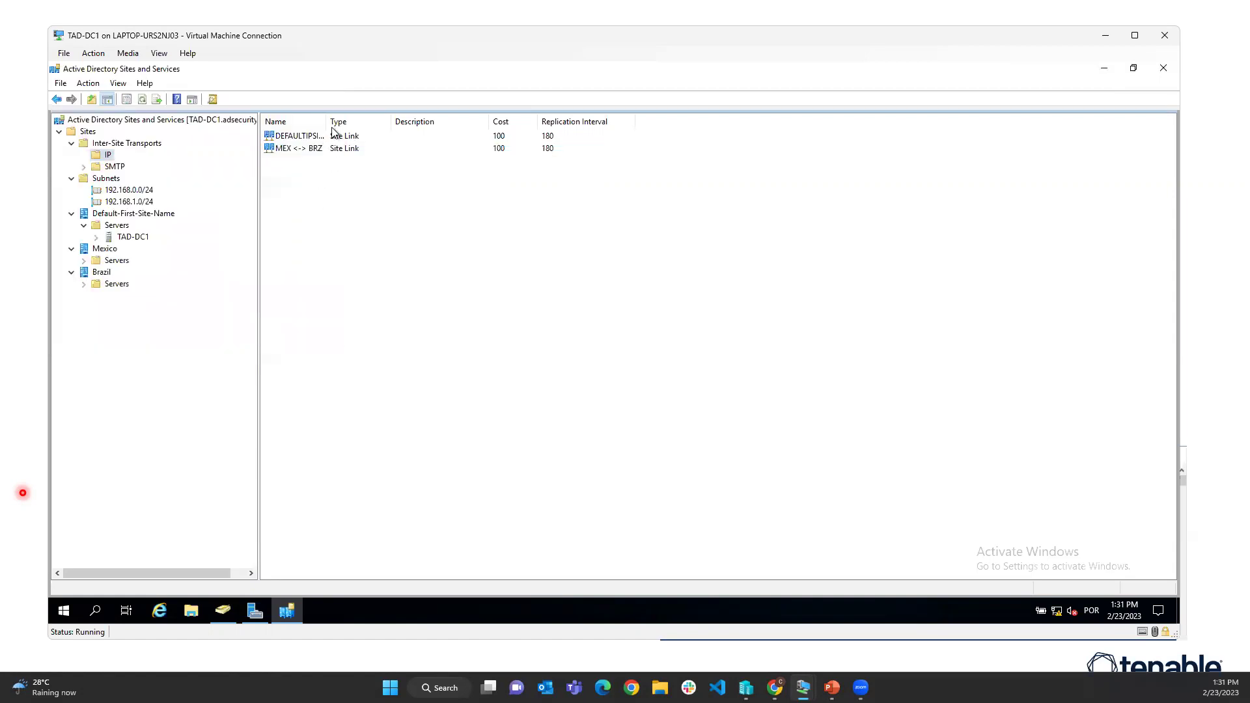
Set the MEX <-> BRZ site link to replicate every 15 minutes and save its properties
left_click_drag(324, 115, 387, 119)
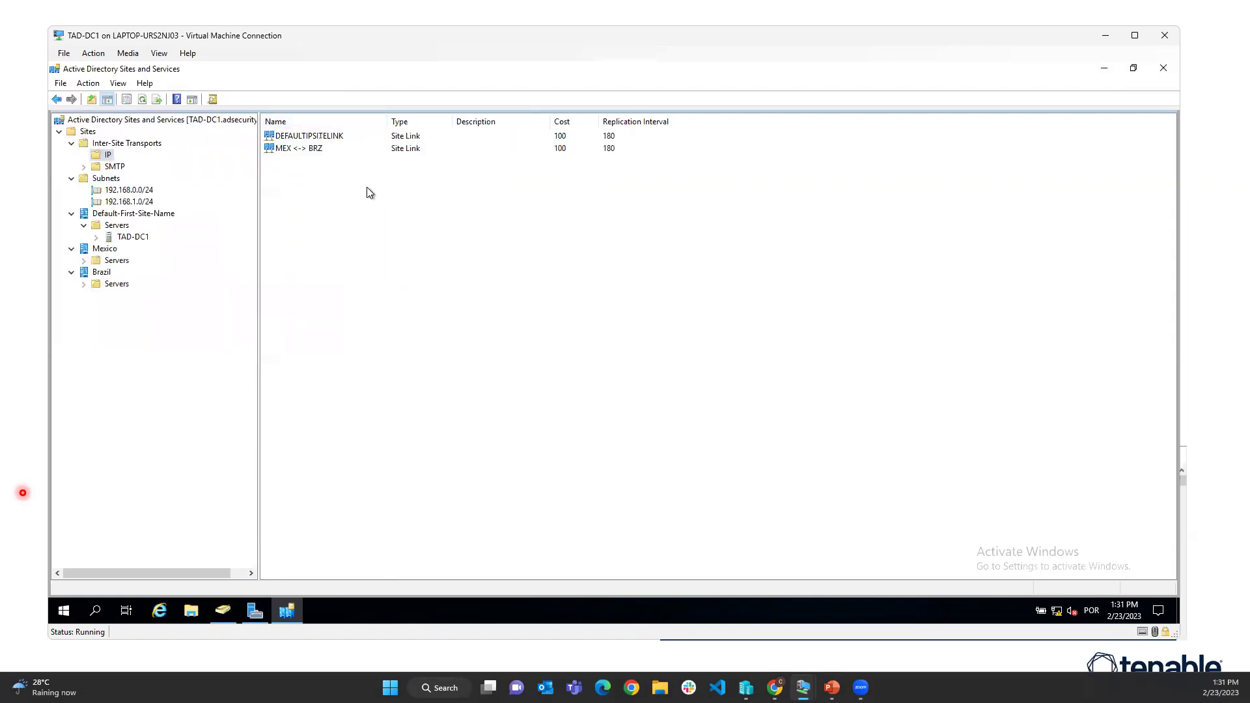
left_click(317, 154)
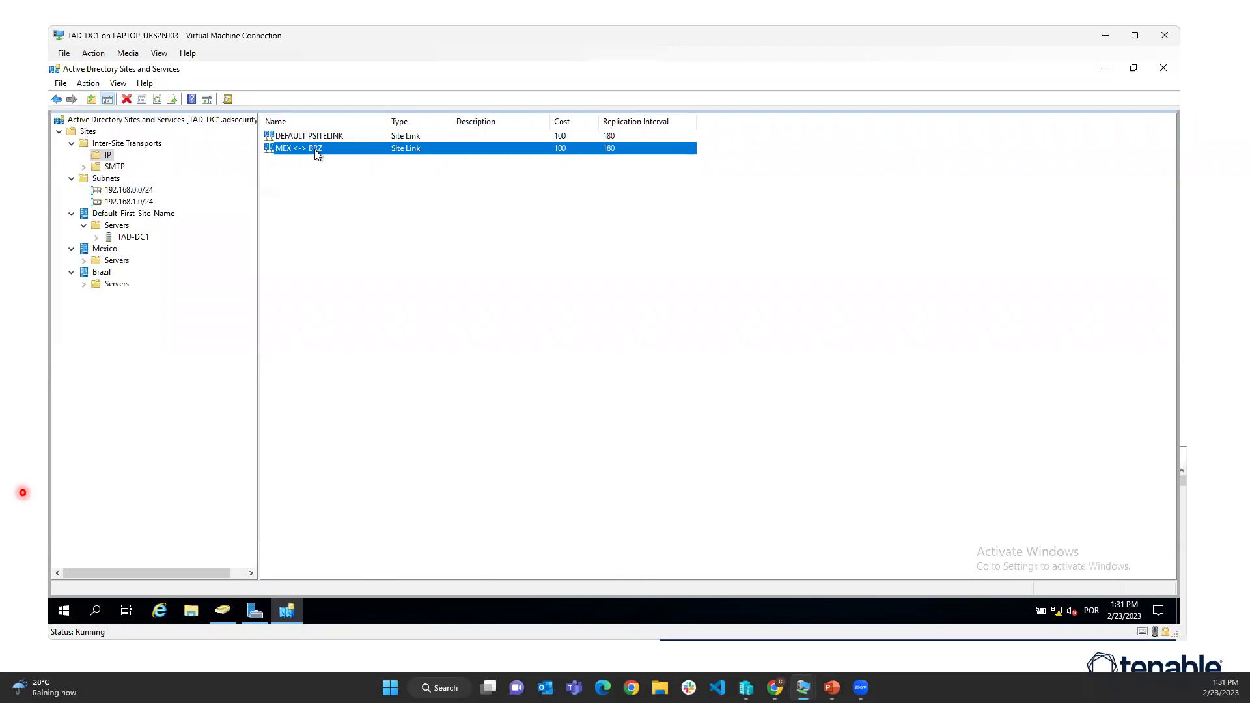
right_click(316, 152)
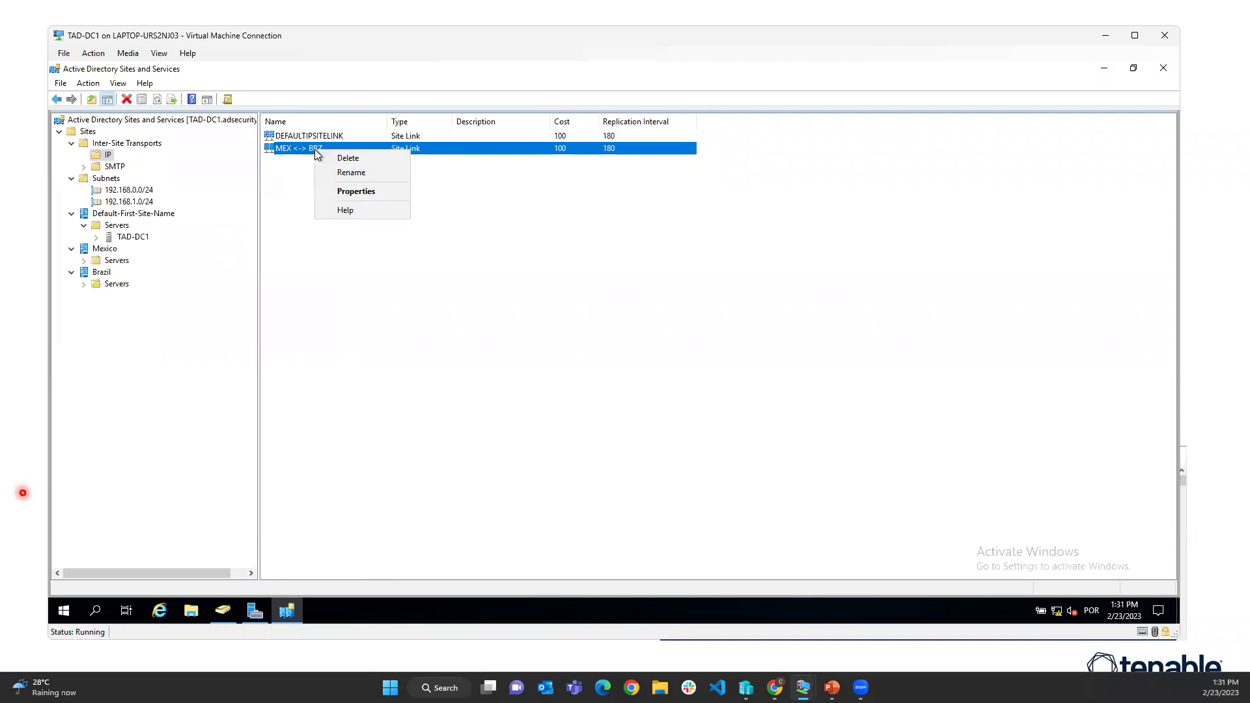
left_click(375, 193)
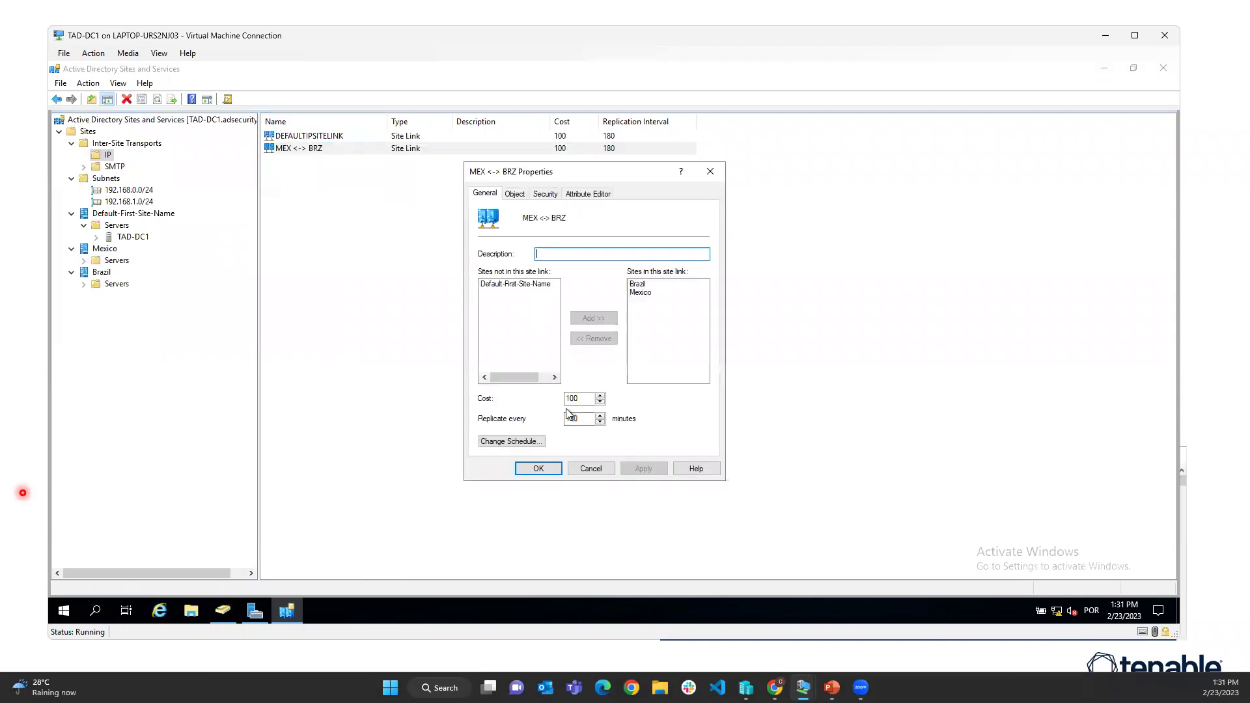
left_click_drag(580, 399, 557, 401)
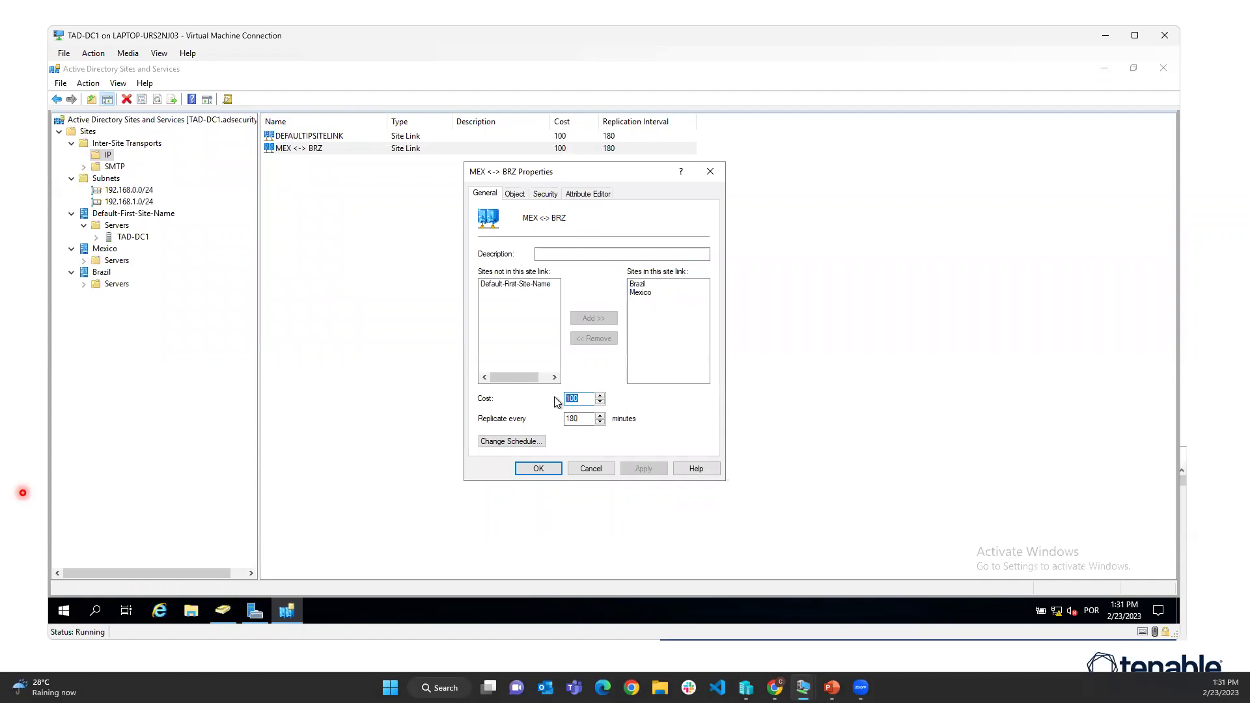
left_click(586, 420)
left_click_drag(586, 420, 561, 422)
type("15")
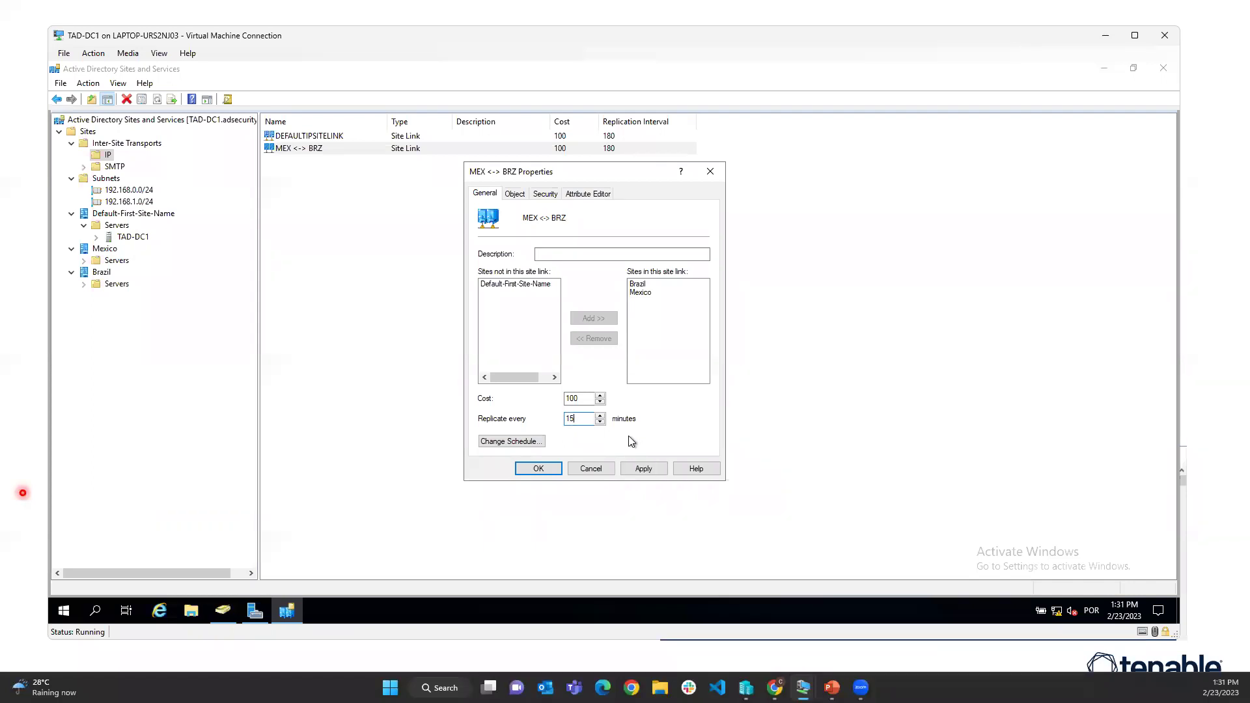
left_click(644, 468)
left_click(601, 422)
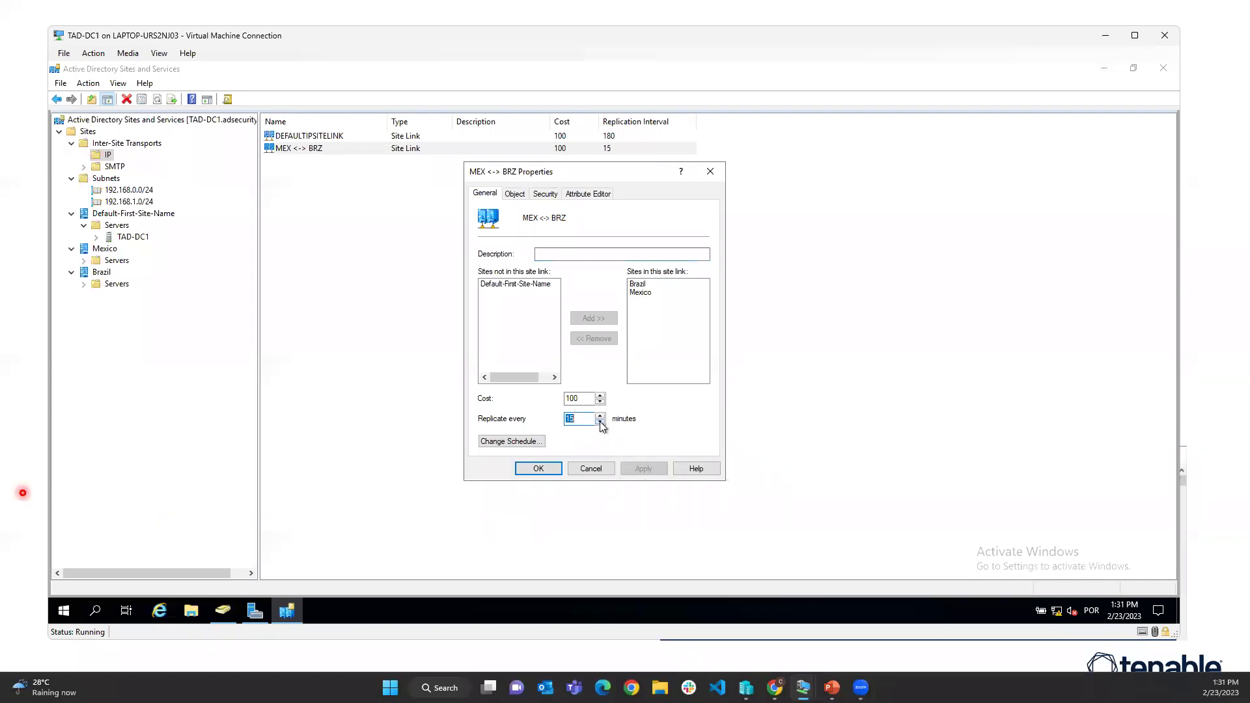
left_click(568, 419)
double_click(568, 419)
left_click(538, 468)
Minimize Active Directory Sites and Services and open Command Prompt as administrator on TAD-DC1
key("alt+Tab")
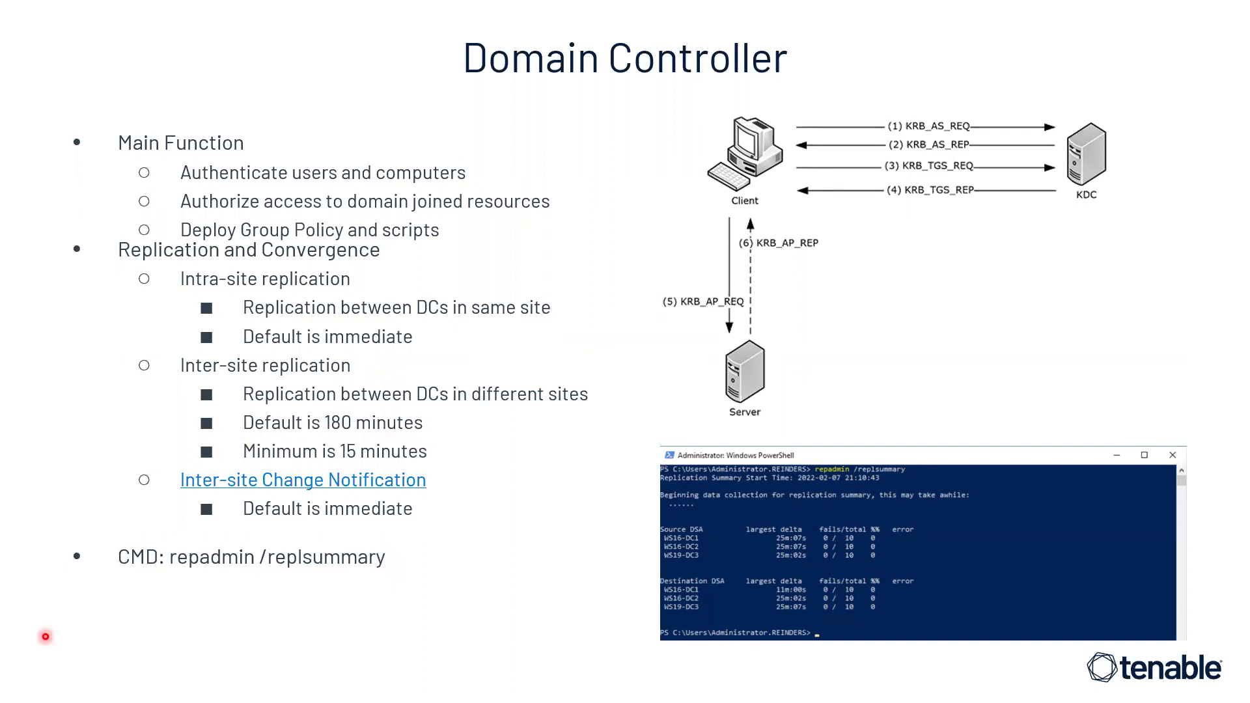
key("alt+Tab")
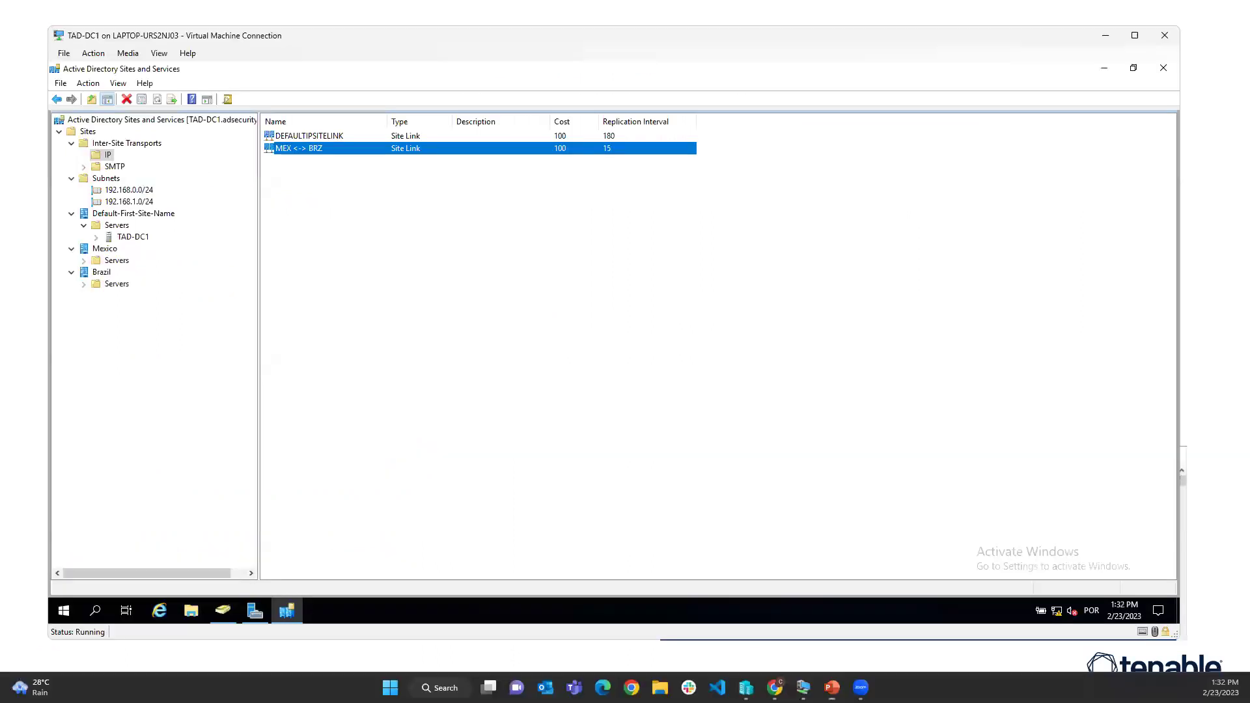
left_click(1105, 68)
left_click(64, 611)
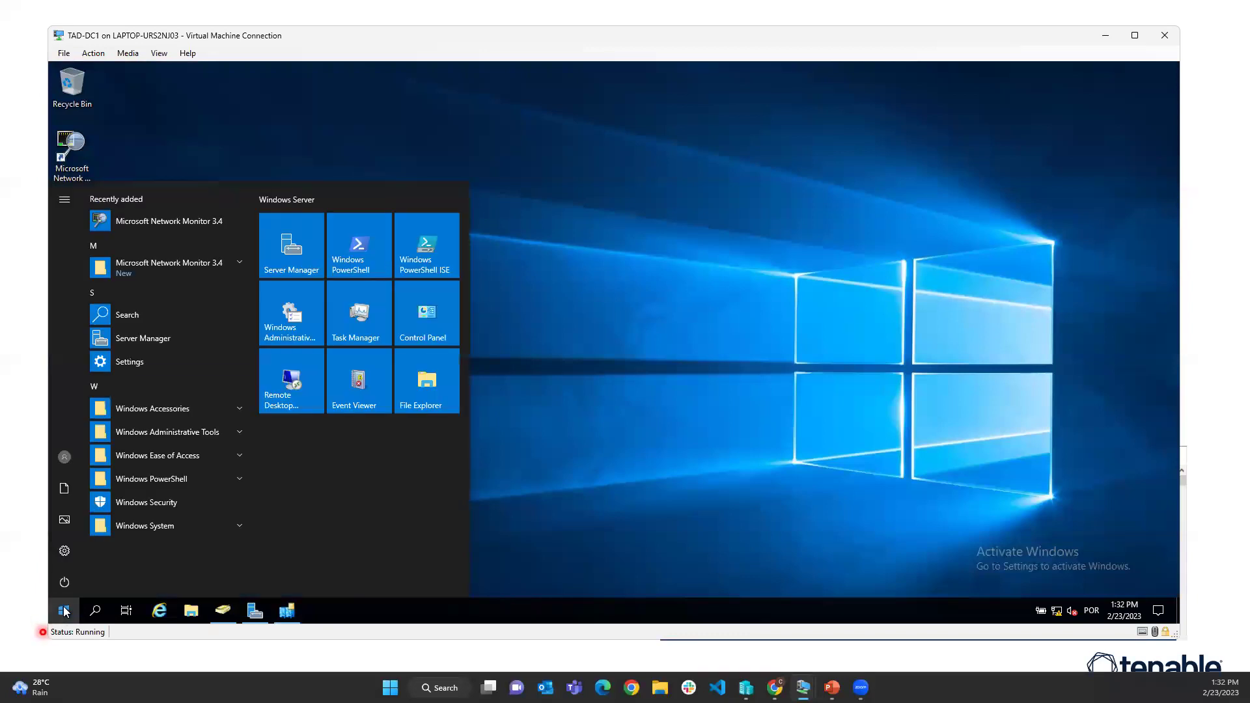
type("cmd")
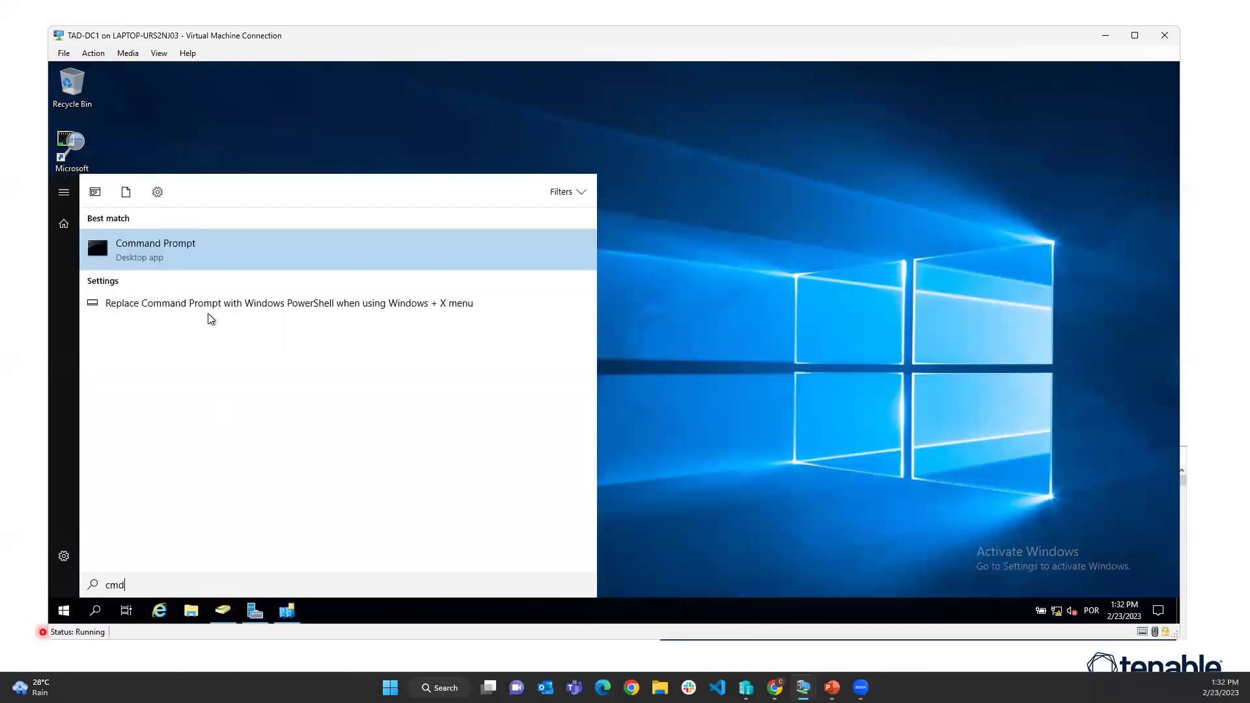
right_click(166, 248)
left_click(236, 265)
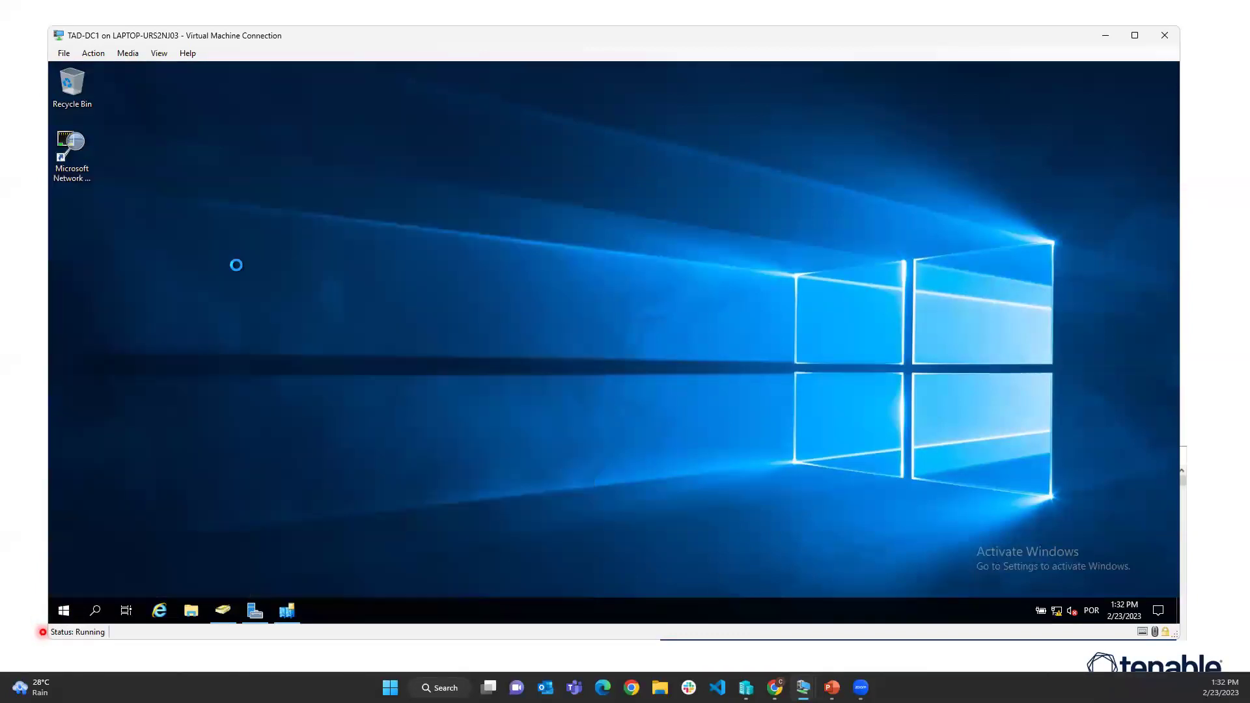
Run repadmin /showreps in Command Prompt to examine the domain controller's replication partners
type("rpadmin")
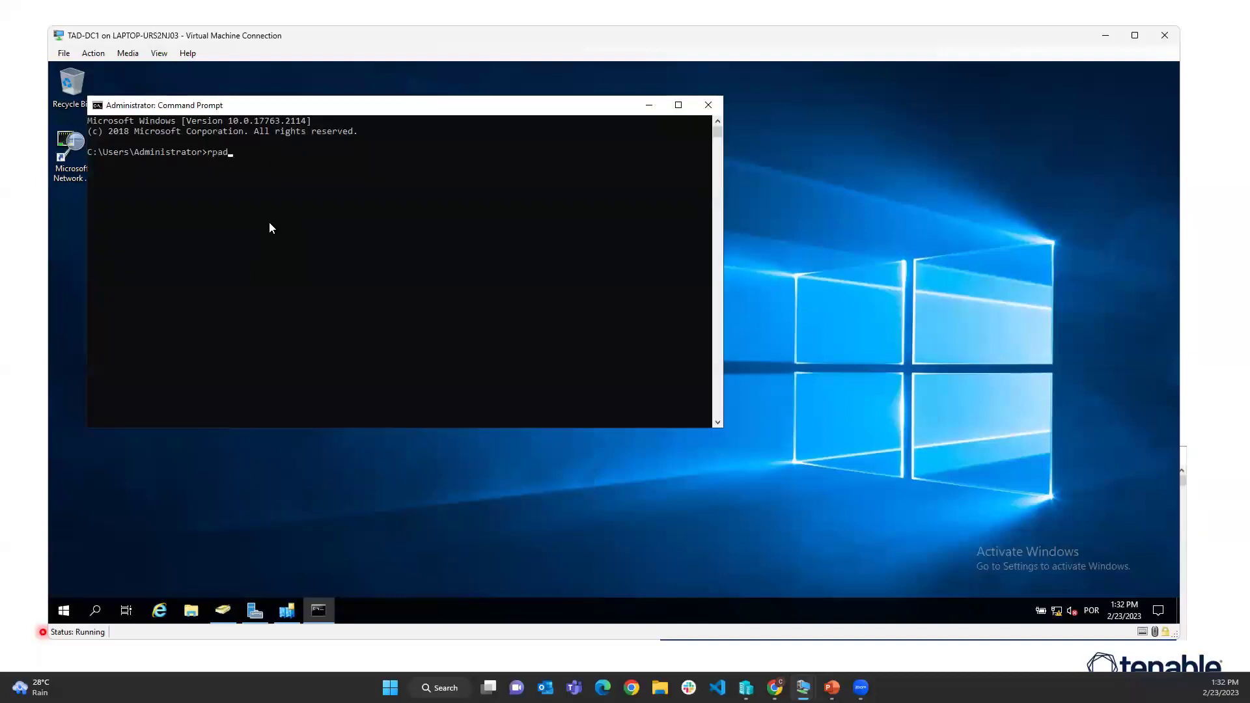
key("BackSpace")
key("BackSpace")
key("BackSpace")
key("BackSpace")
key("BackSpace")
key("BackSpace")
key("BackSpace")
type("epadmin /showreps")
key("Return")
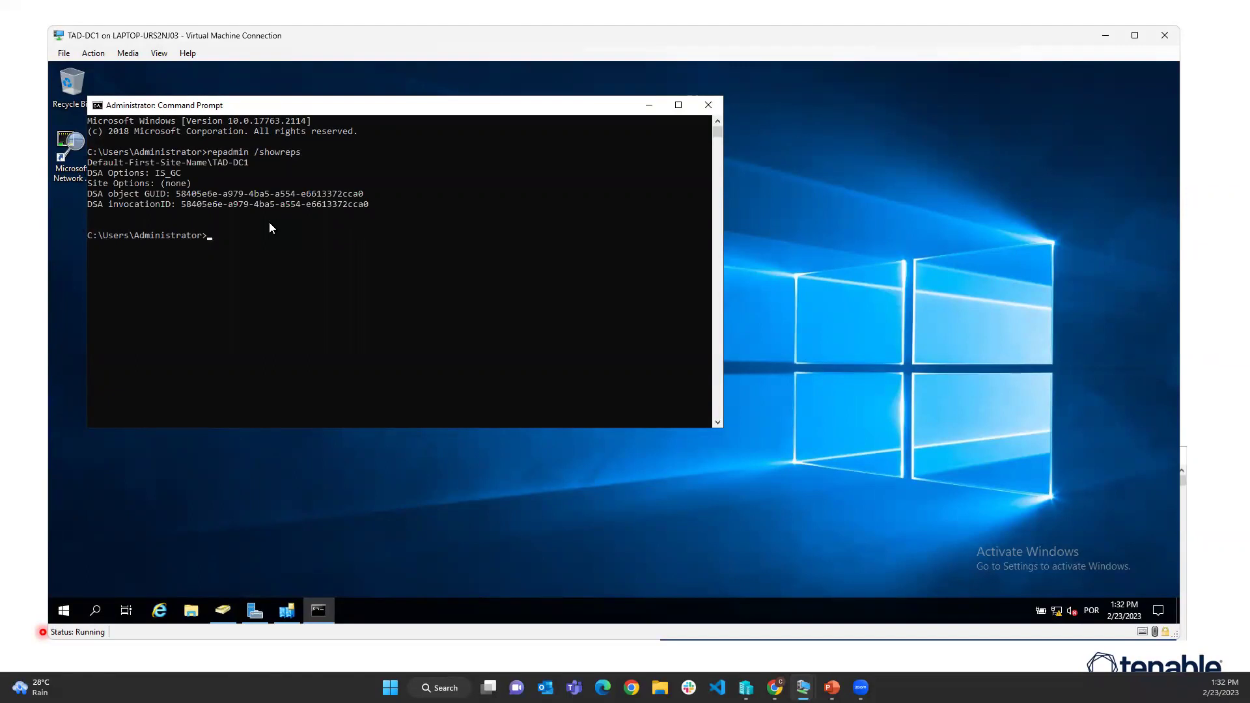
Run repadmin /replsum to examine the replication summary
key("Up")
key("BackSpace")
key("BackSpace")
key("BackSpace")
type("replsum")
key("Return")
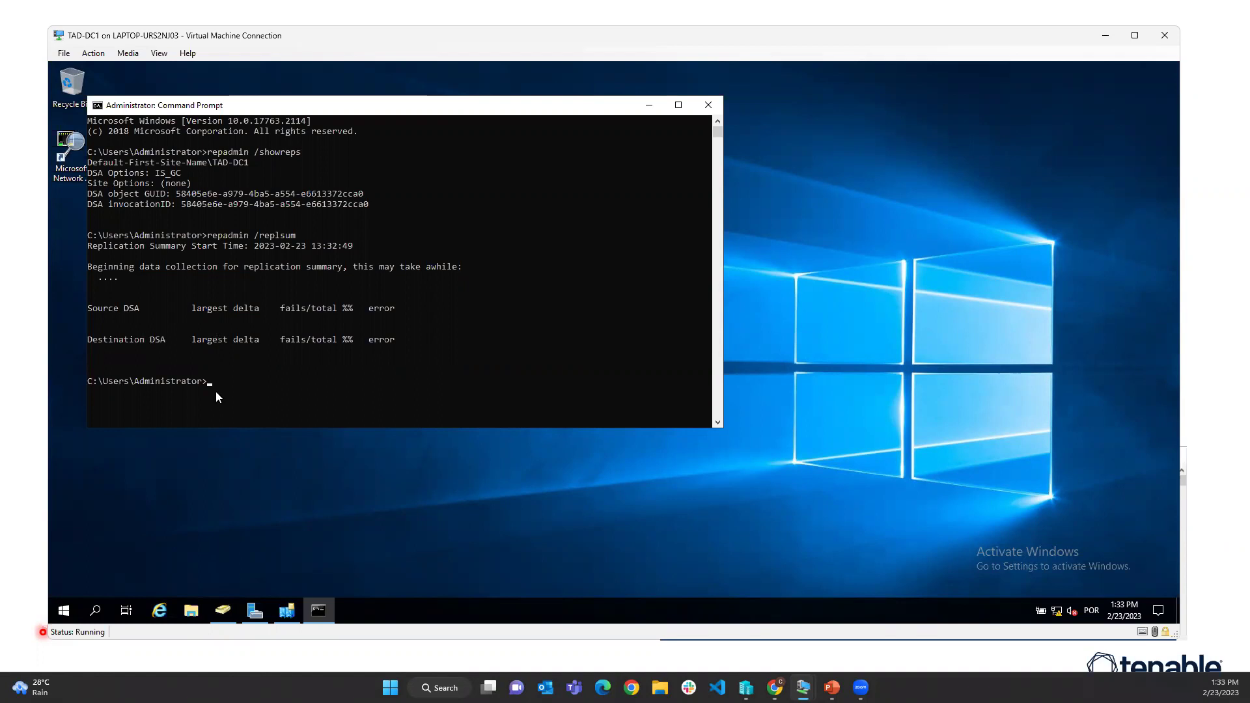
Switch to Active Directory Users and Computers and select TAD-DC1 in the Domain Controllers container
left_click(233, 607)
left_click(118, 210)
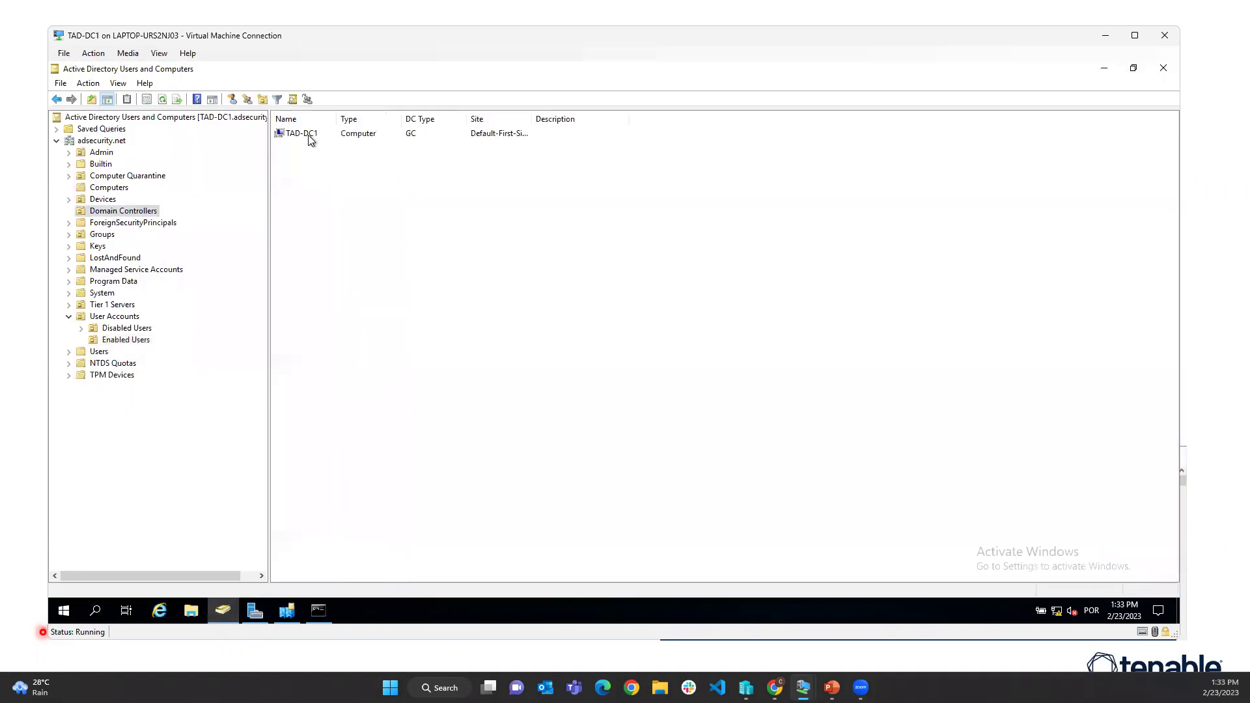
left_click(312, 136)
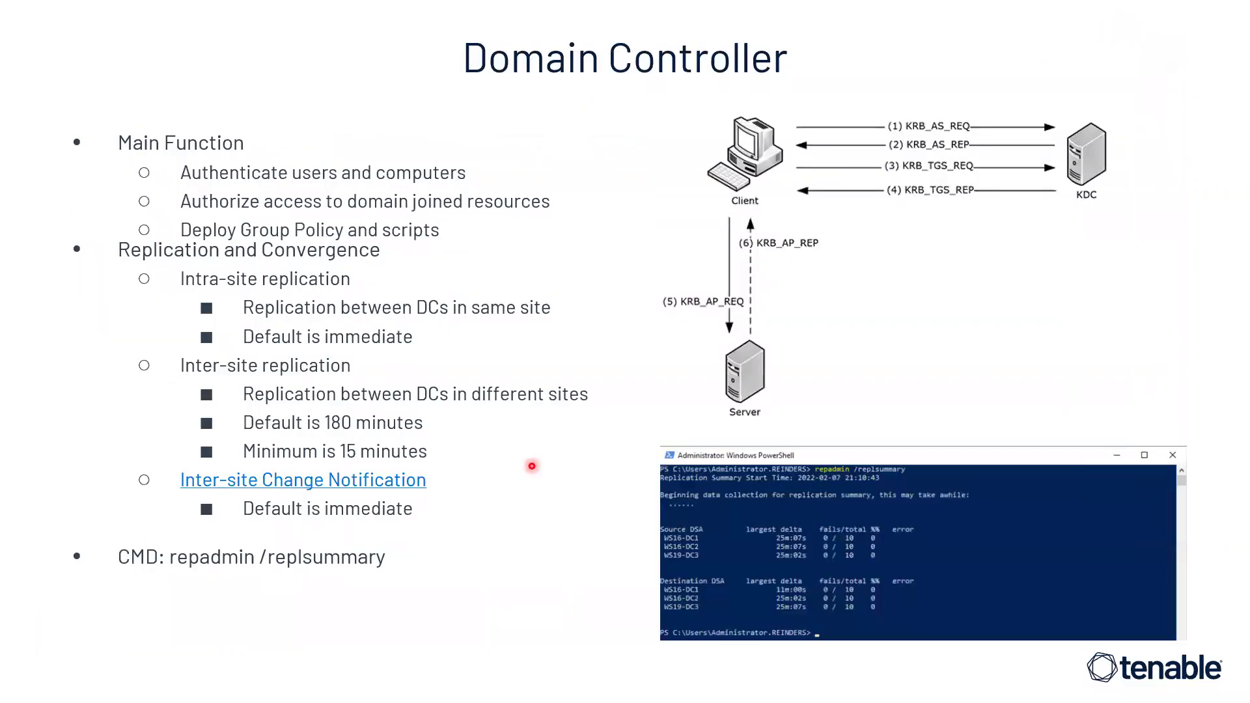
Advance the presentation to the next slide, and back on the TAD-DC1 virtual machine close Command Prompt
key("Right")
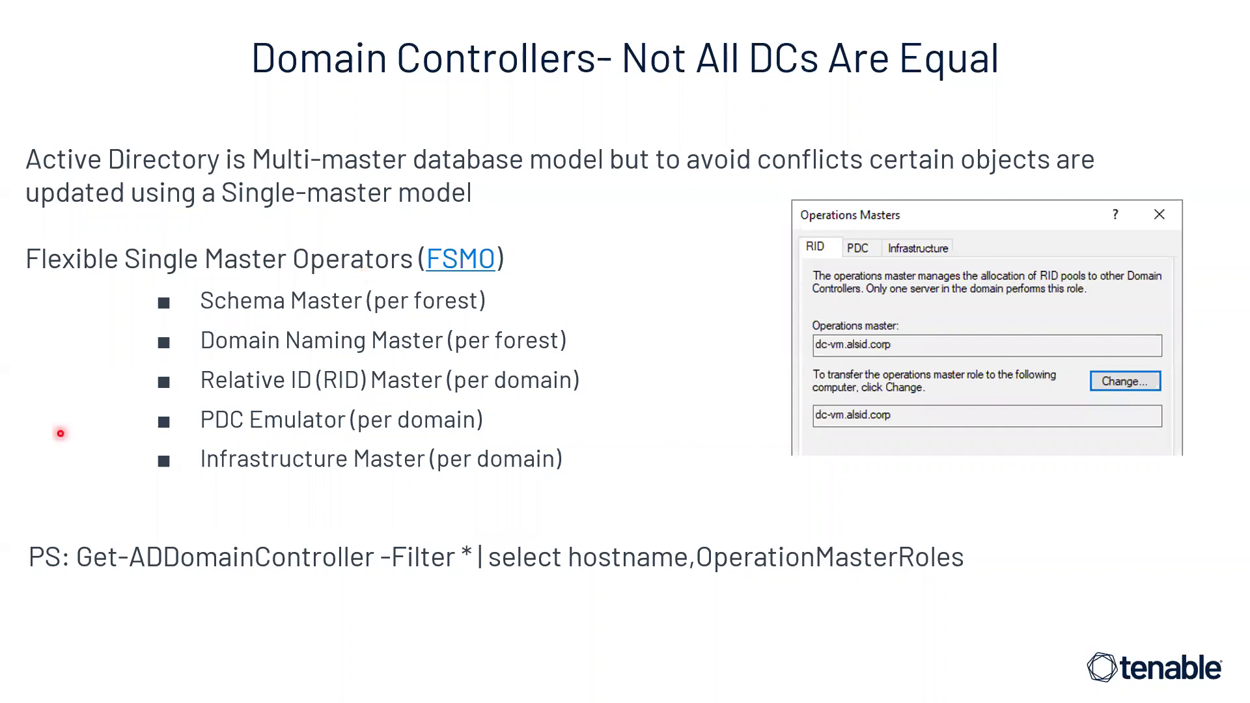
key("alt+Tab")
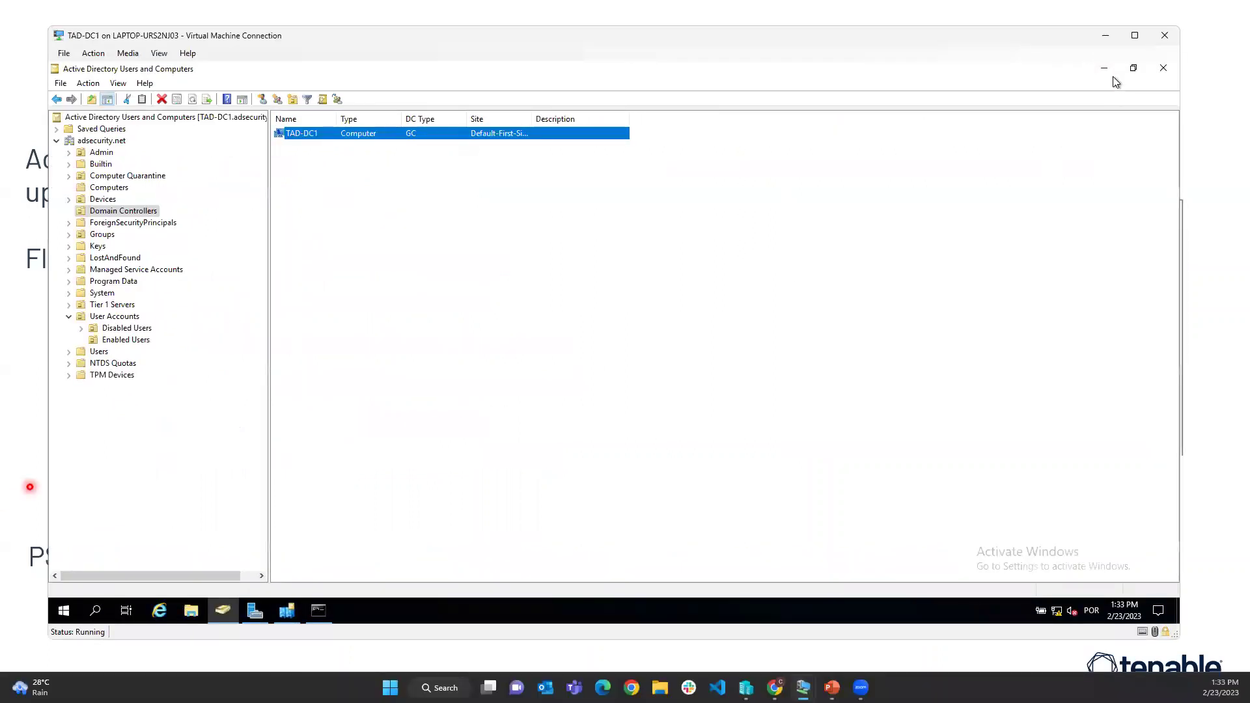
left_click(1105, 69)
left_click(708, 105)
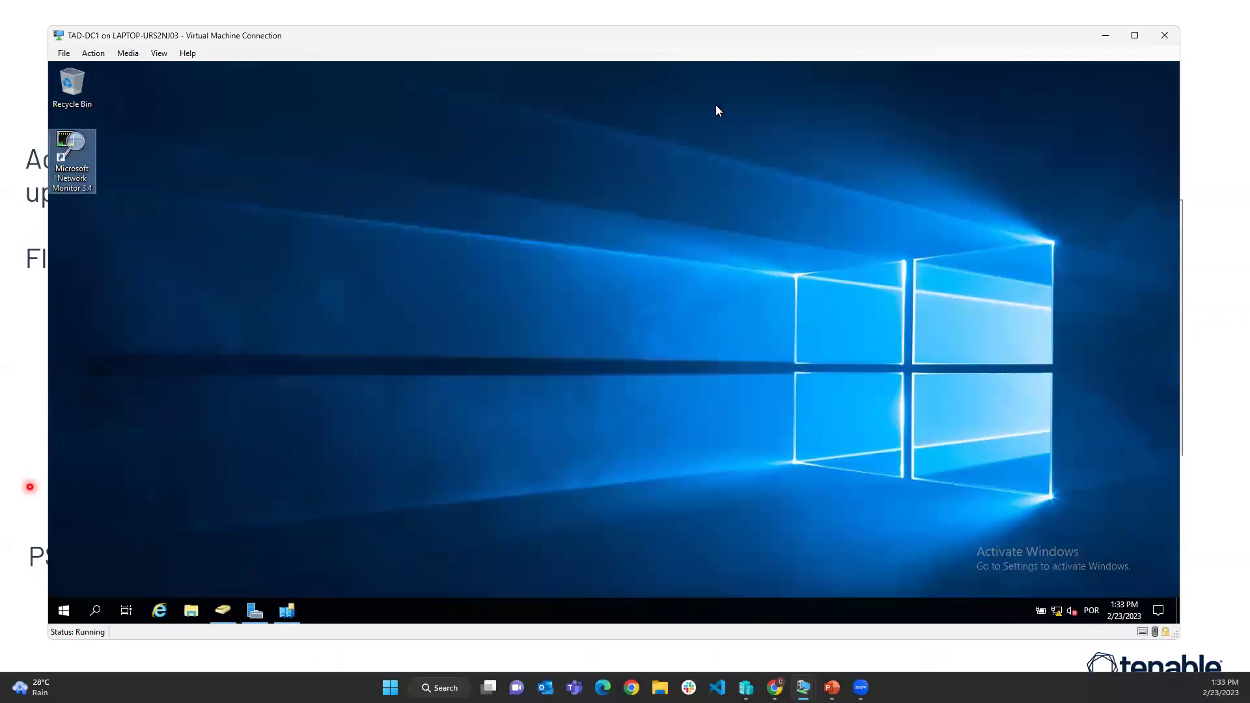
left_click_drag(509, 36, 493, 30)
left_click(295, 270)
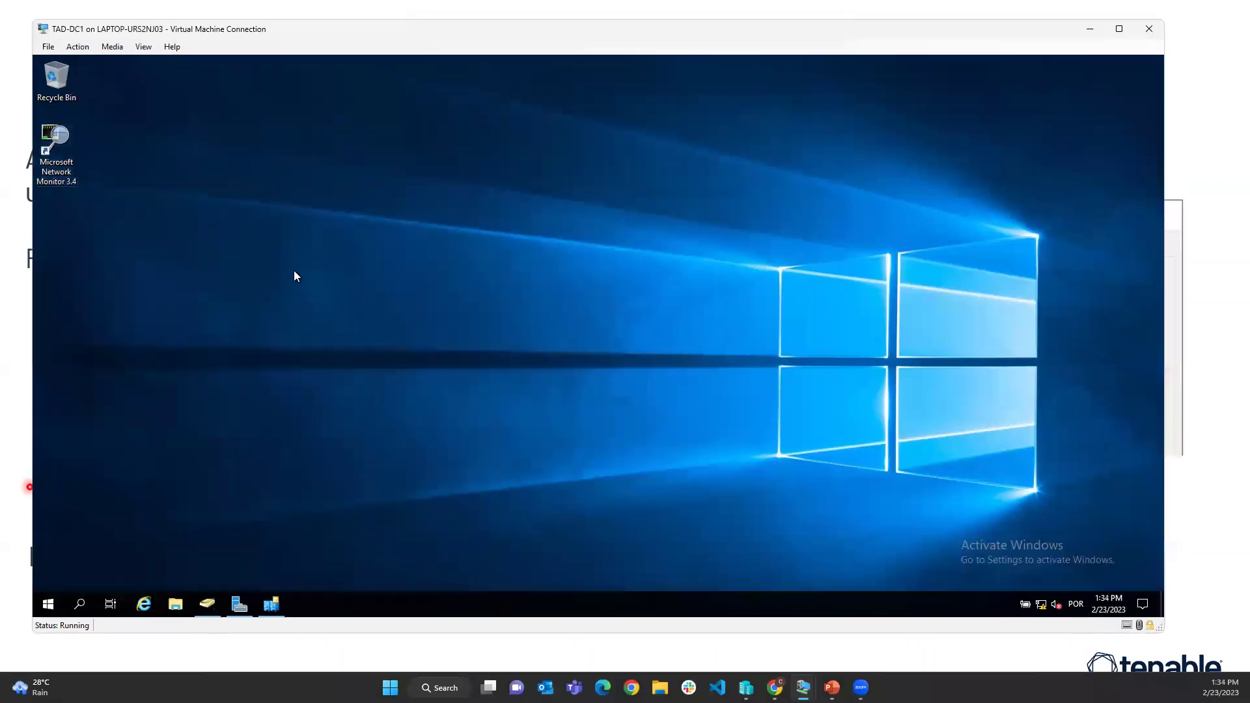
Open the Operations Masters dialog for the adsecurity.net domain in Active Directory Users and Computers
left_click(207, 604)
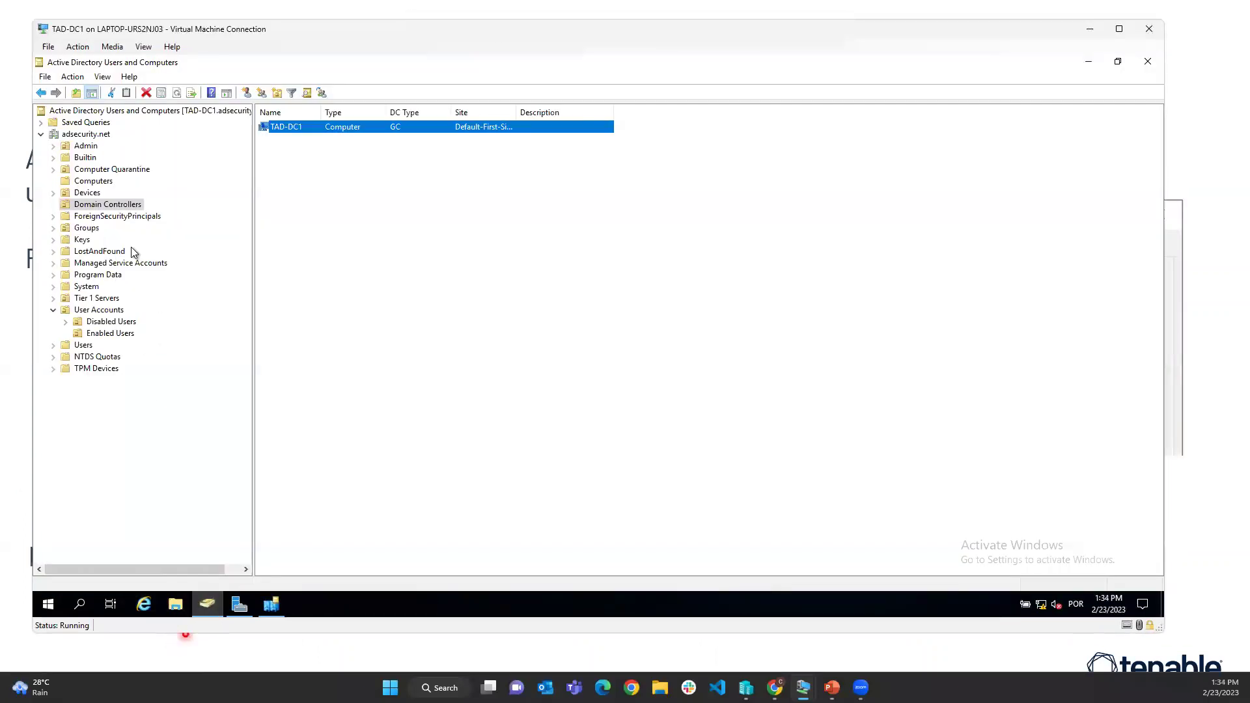
left_click(53, 310)
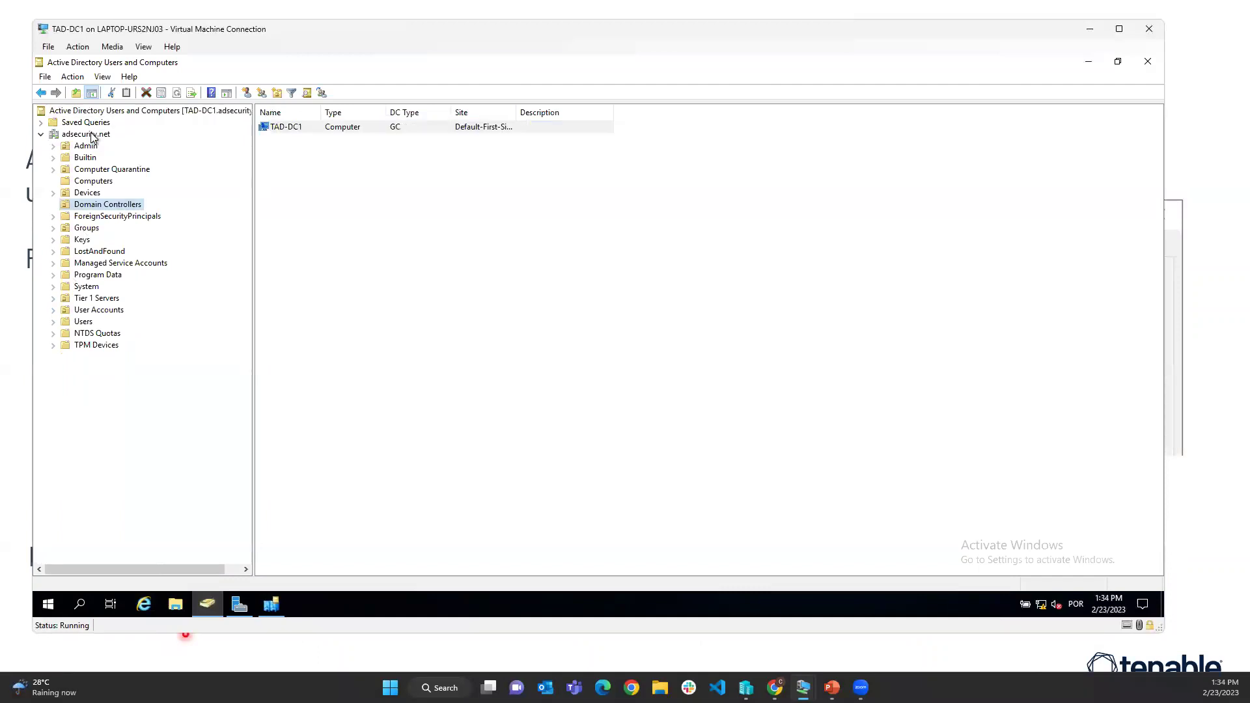
left_click(91, 135)
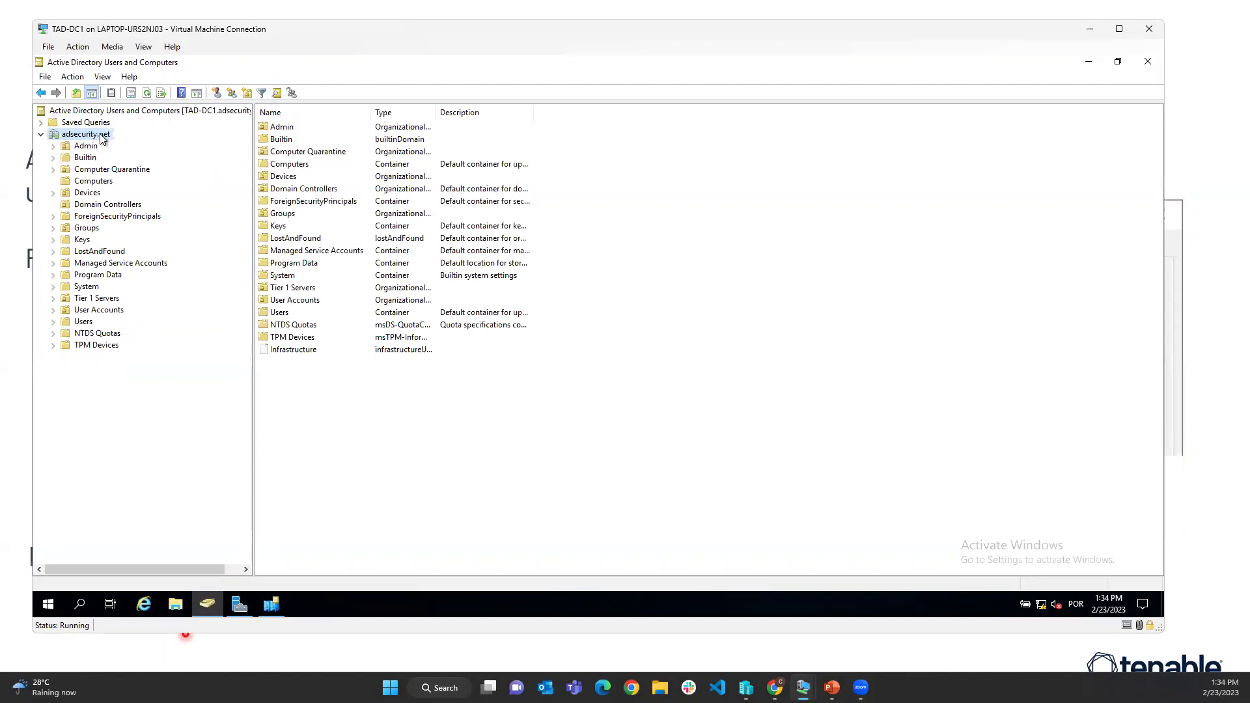
right_click(94, 135)
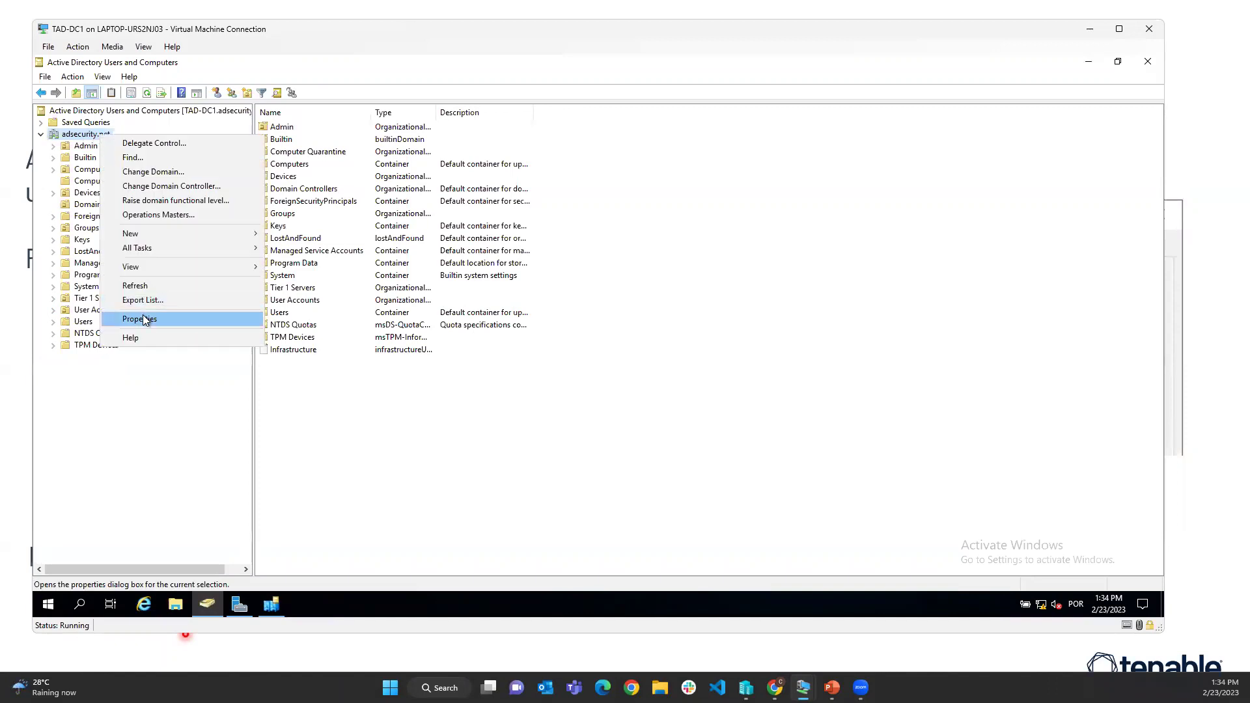
left_click(191, 216)
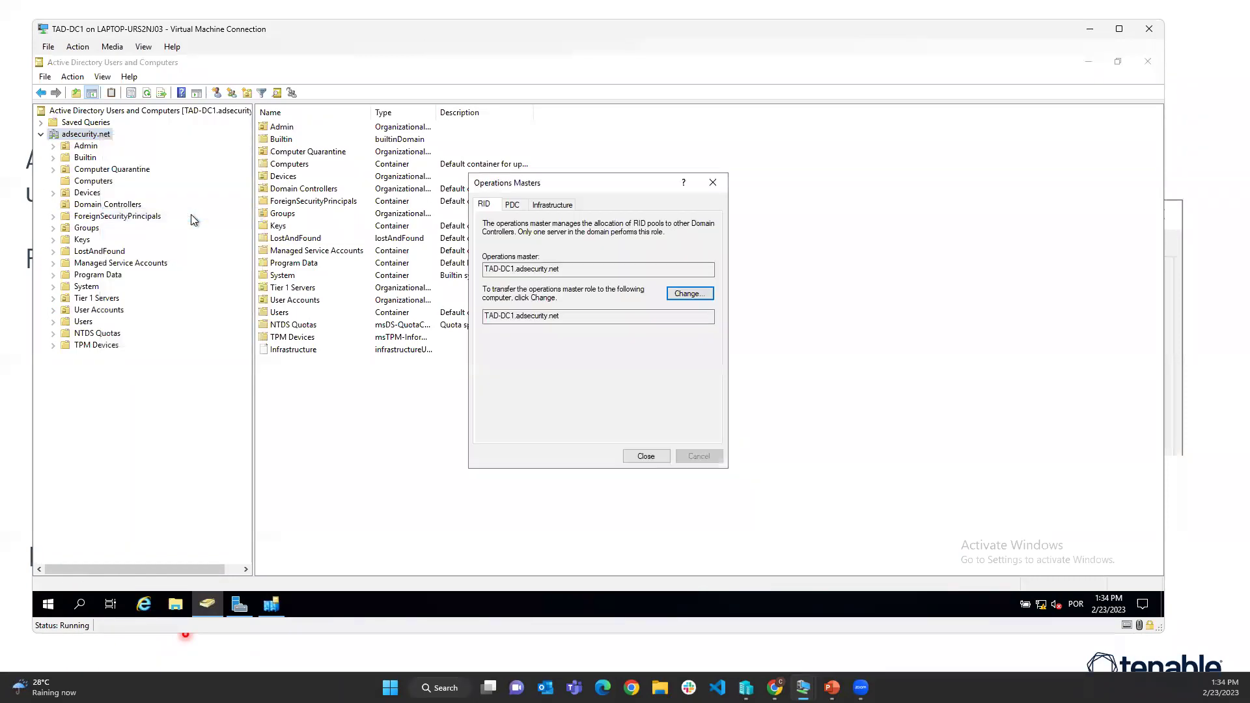
Examine which server holds the RID, PDC and Infrastructure master roles, and close the Operations Masters dialog
left_click_drag(569, 271, 485, 269)
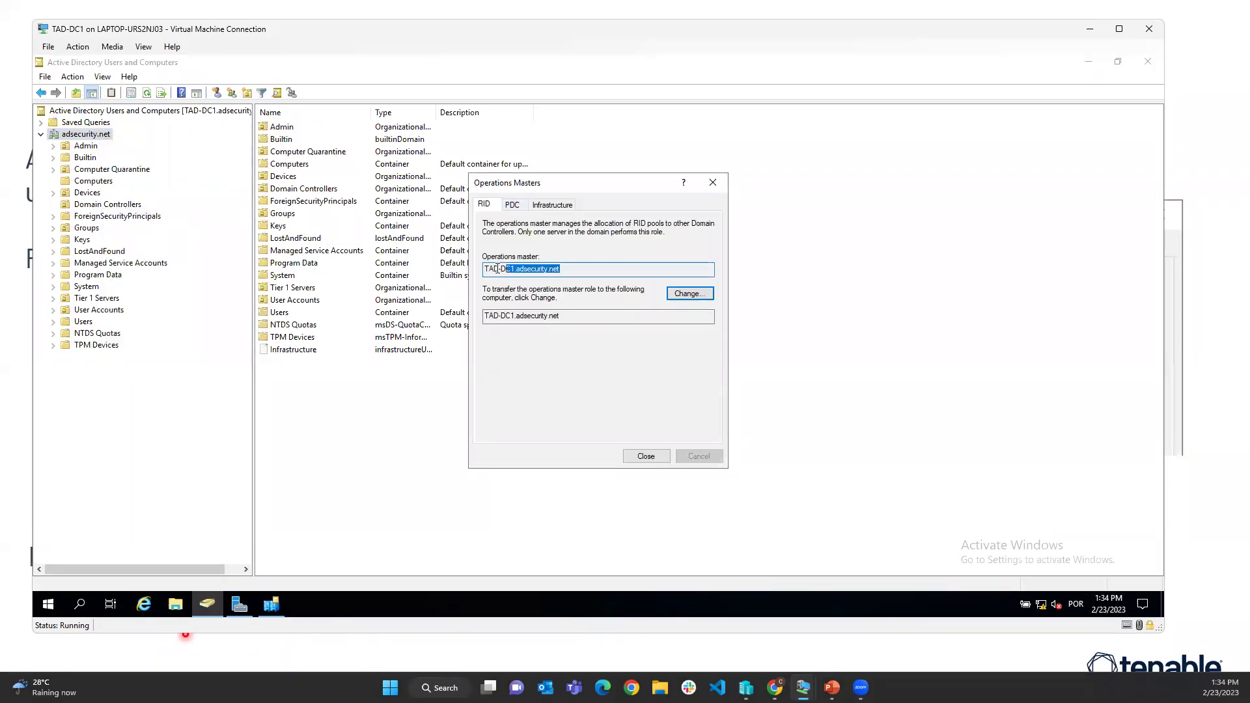
left_click(509, 206)
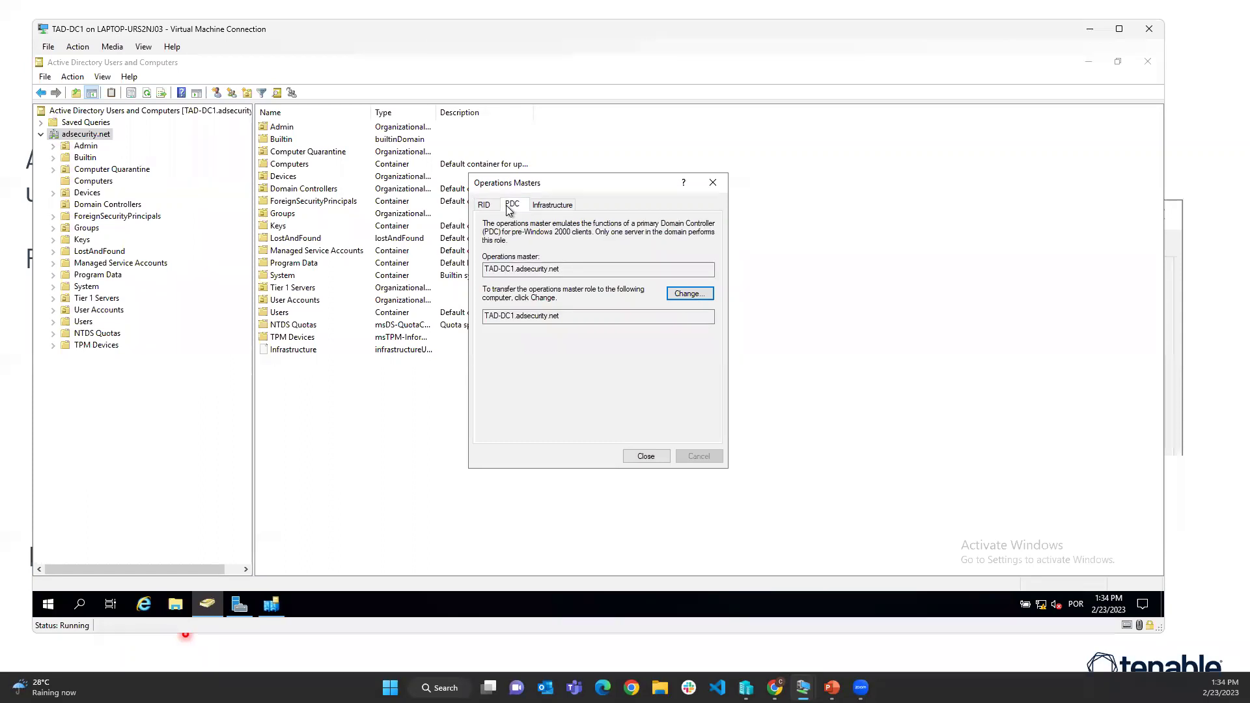
left_click(552, 205)
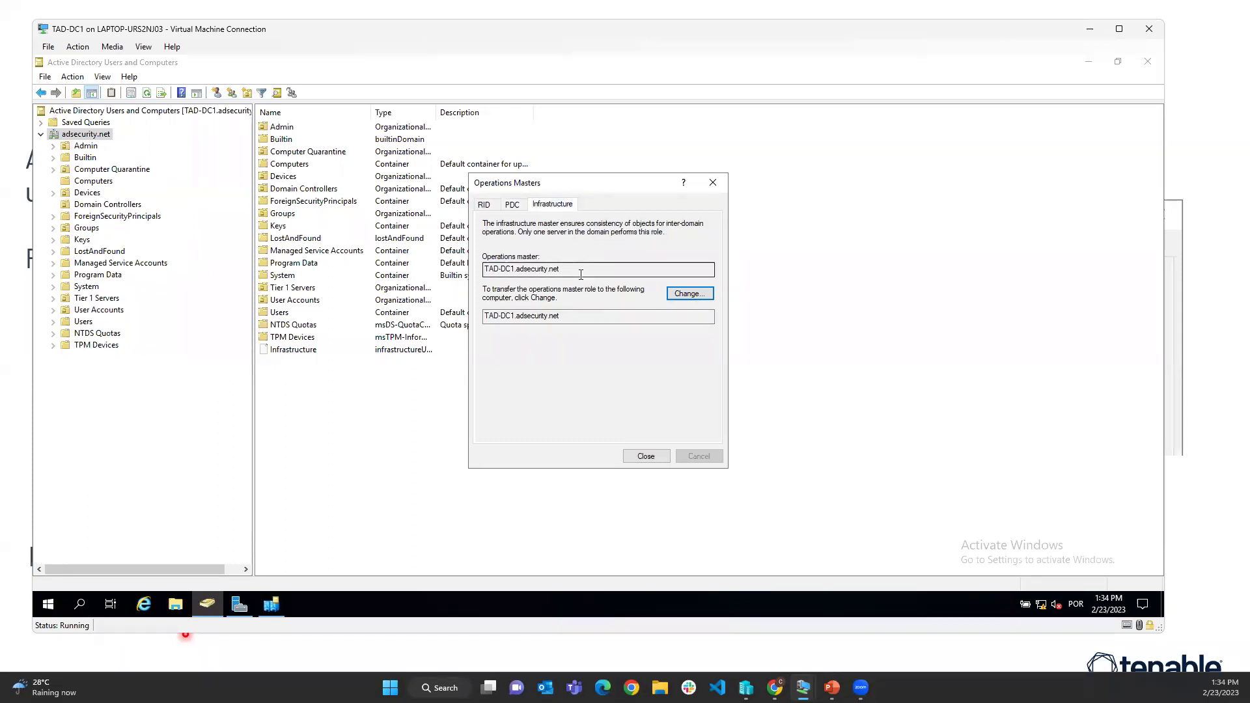
left_click(646, 456)
Close Active Directory Sites and Services, and open Active Directory Domains and Trusts from Server Manager in an enlarged window
left_click(271, 605)
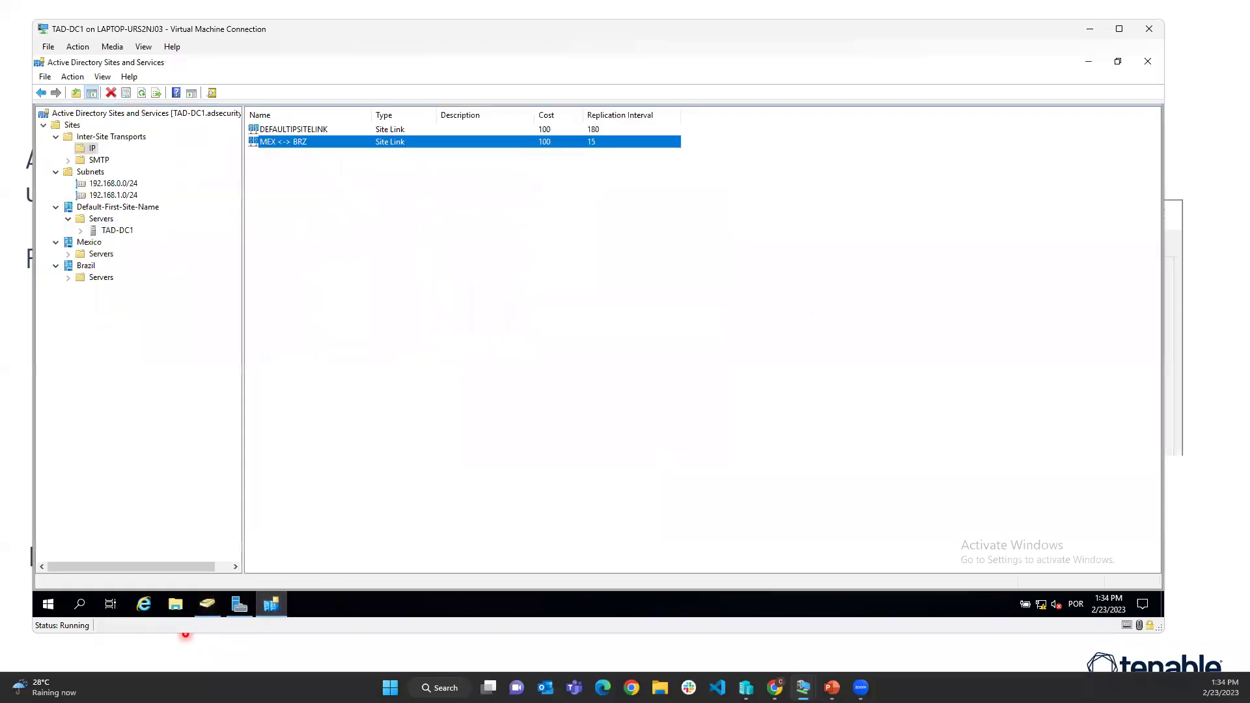
left_click(1148, 60)
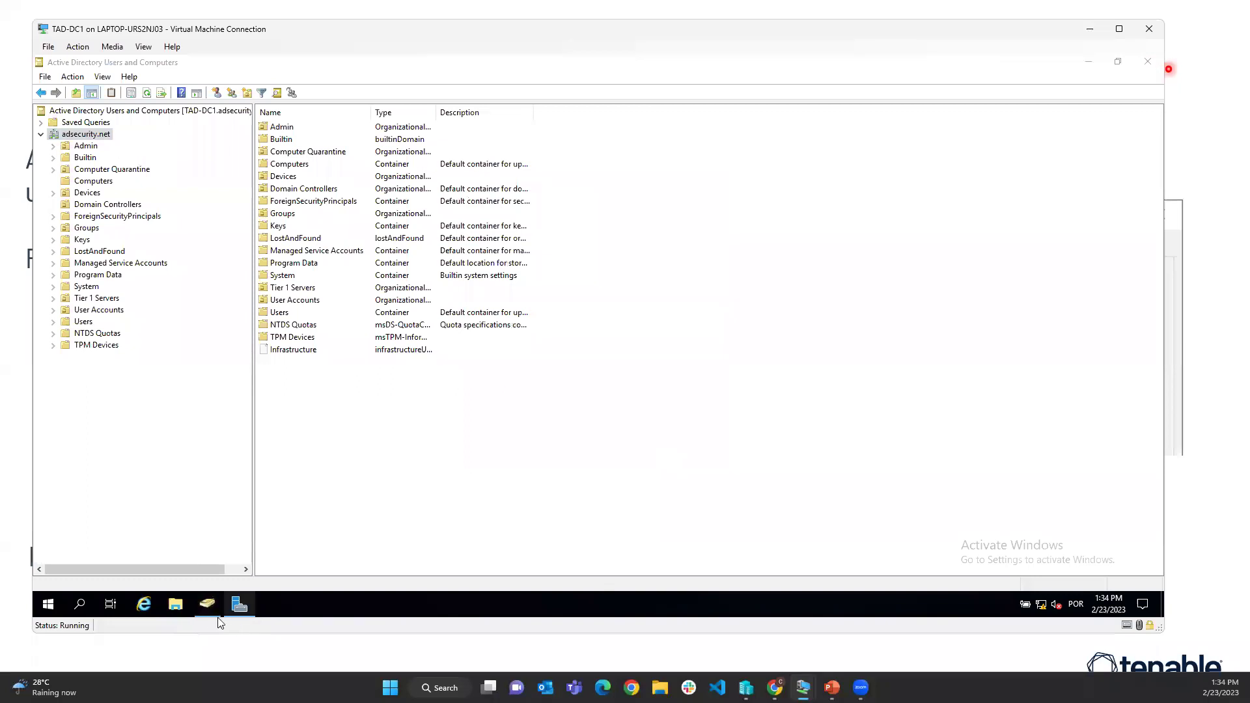
left_click(240, 605)
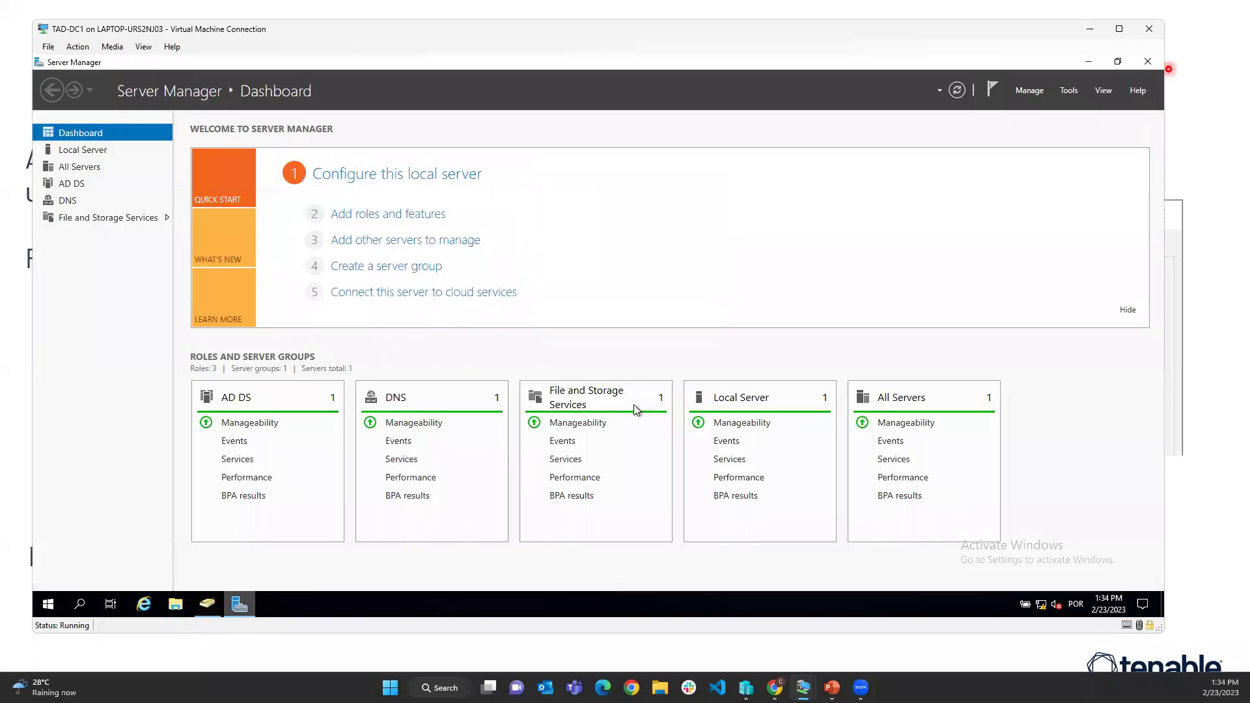
left_click(1069, 91)
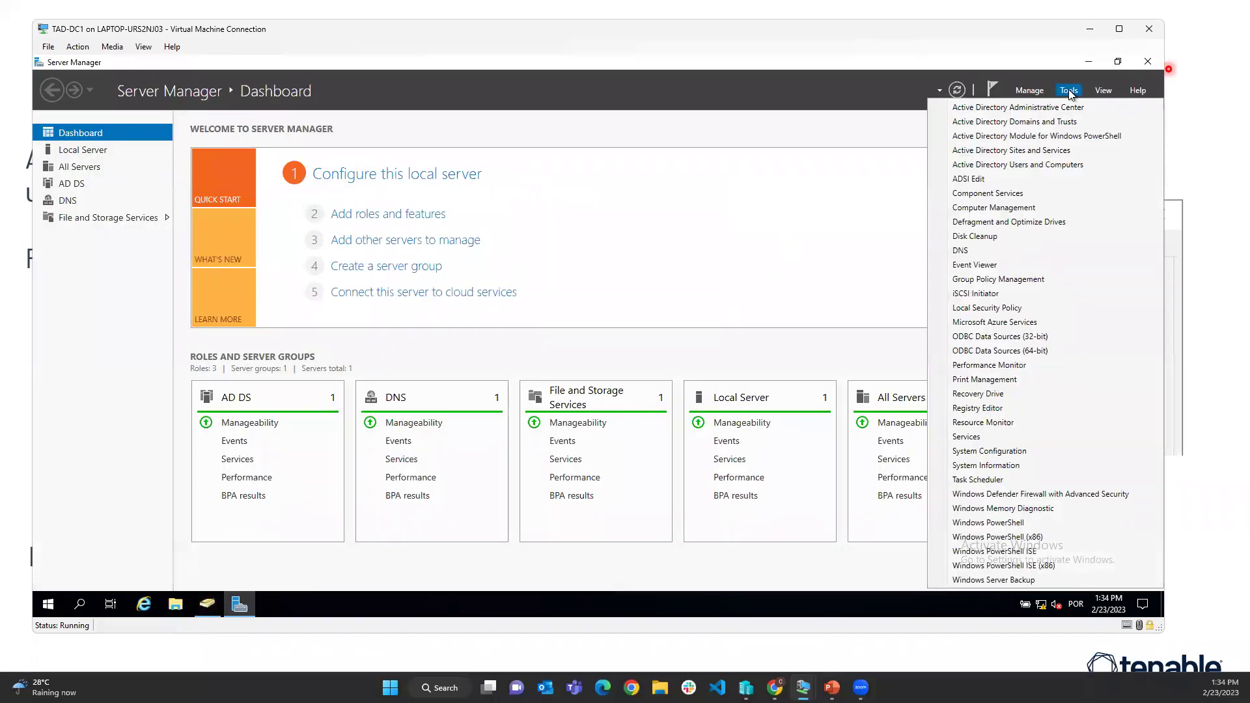
left_click(994, 122)
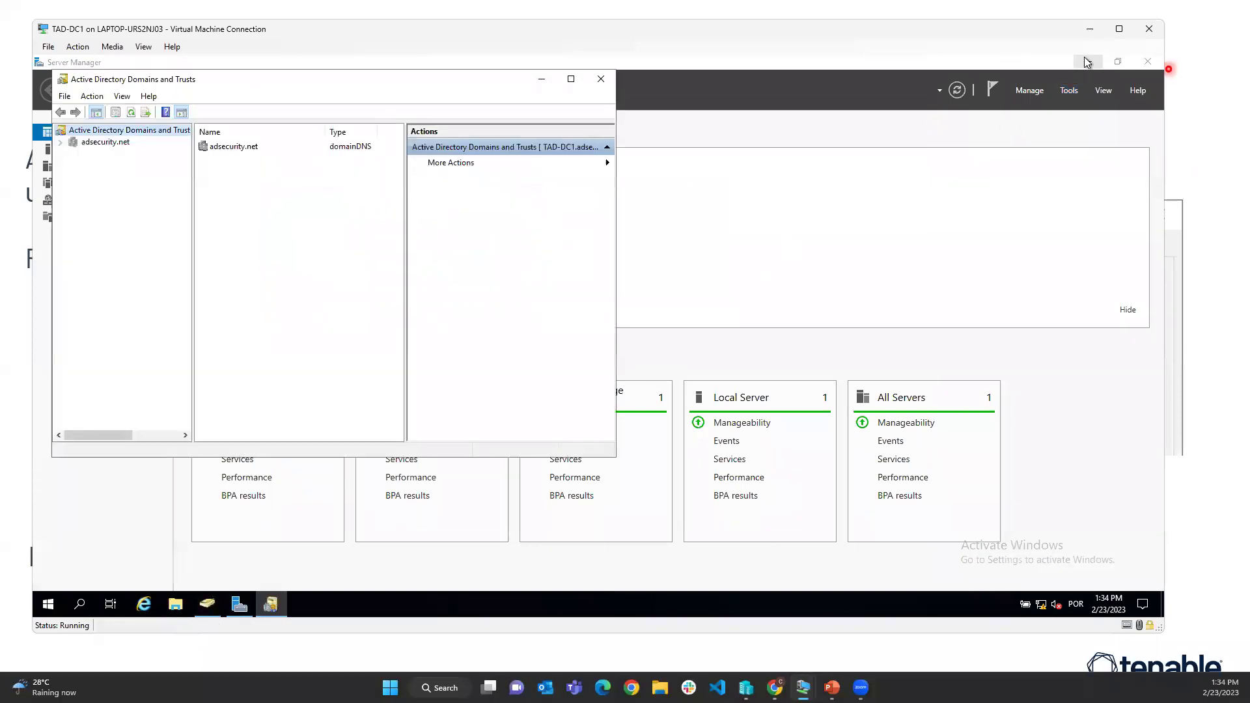
left_click(1087, 62)
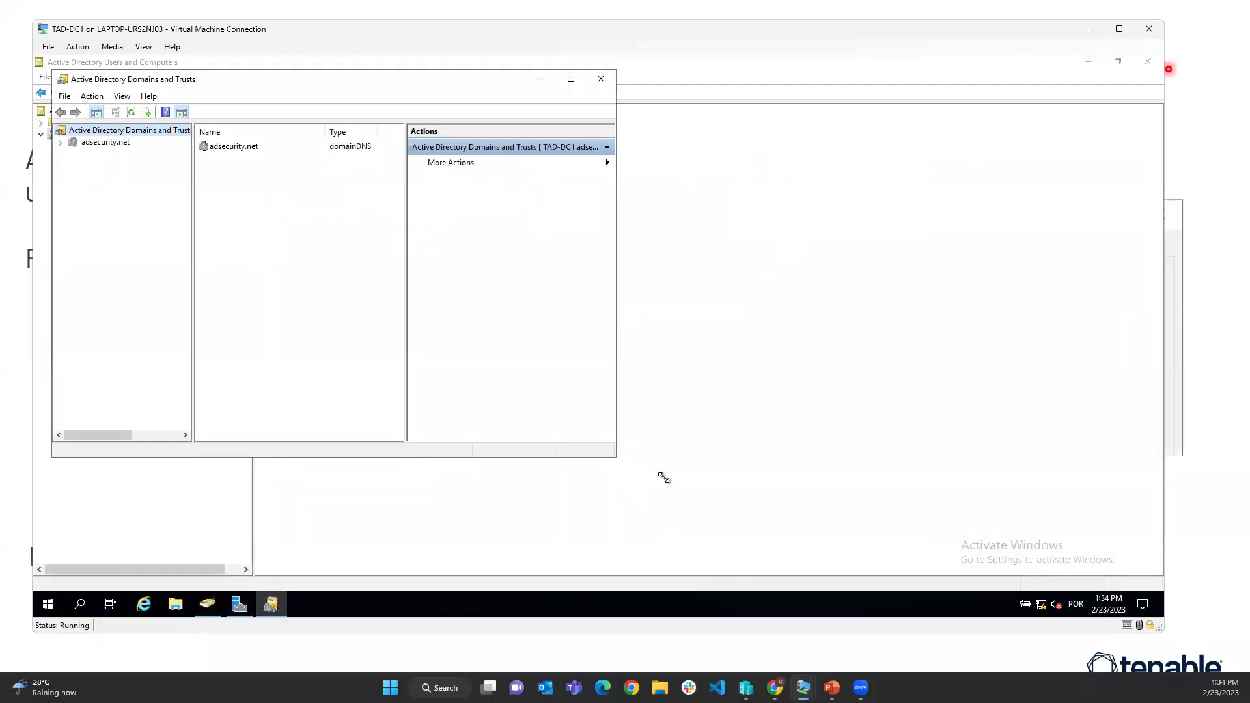
left_click_drag(664, 478, 783, 487)
Check which server is the domain naming operations master in Active Directory Domains and Trusts, and close the dialog
left_click(123, 144)
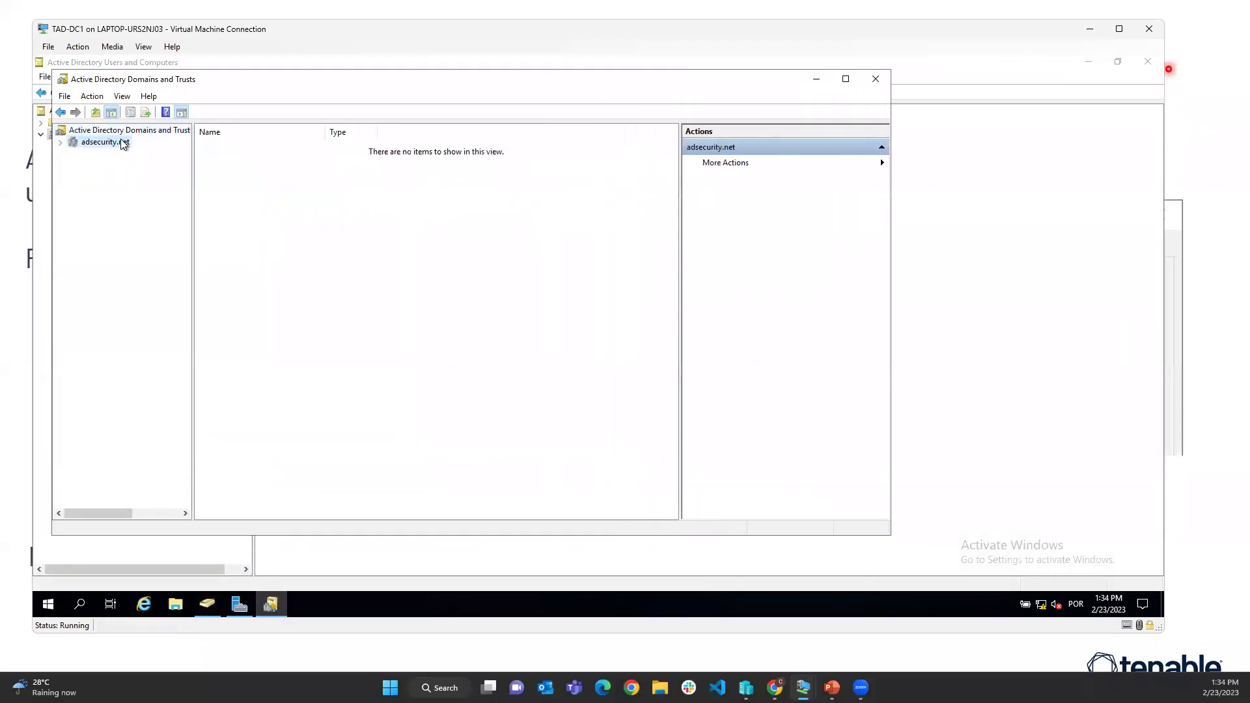
right_click(123, 143)
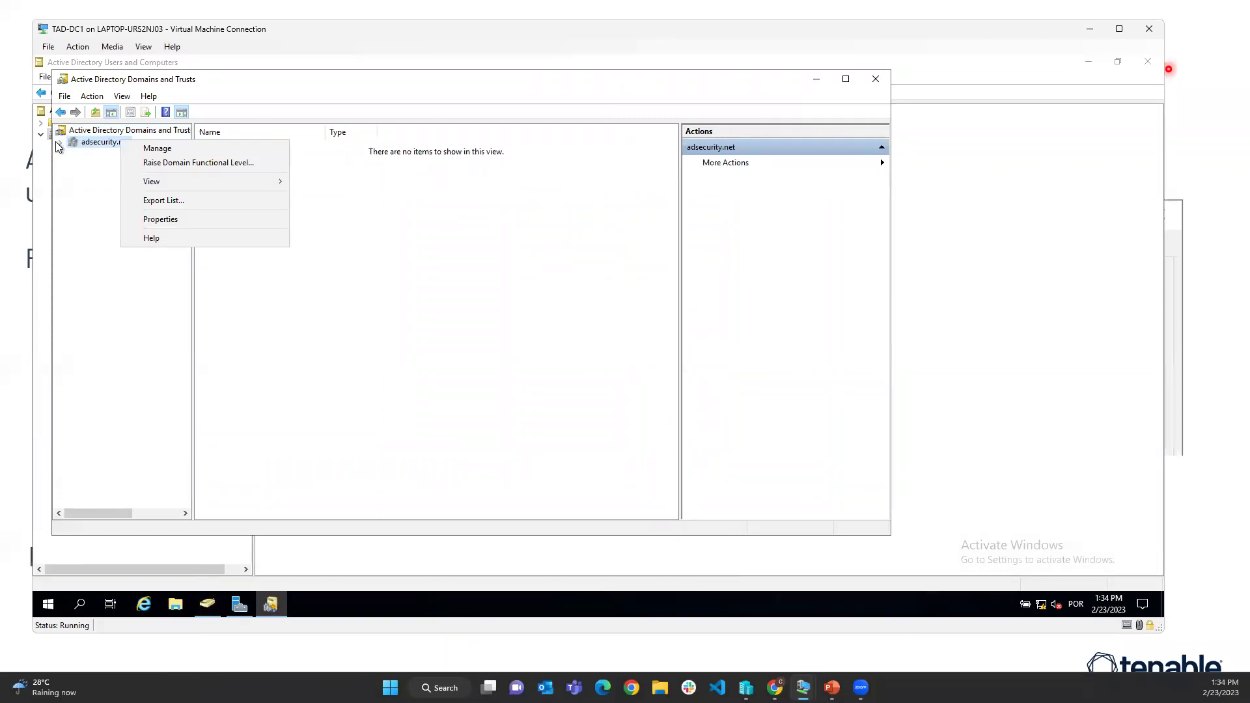
left_click(61, 142)
left_click(107, 130)
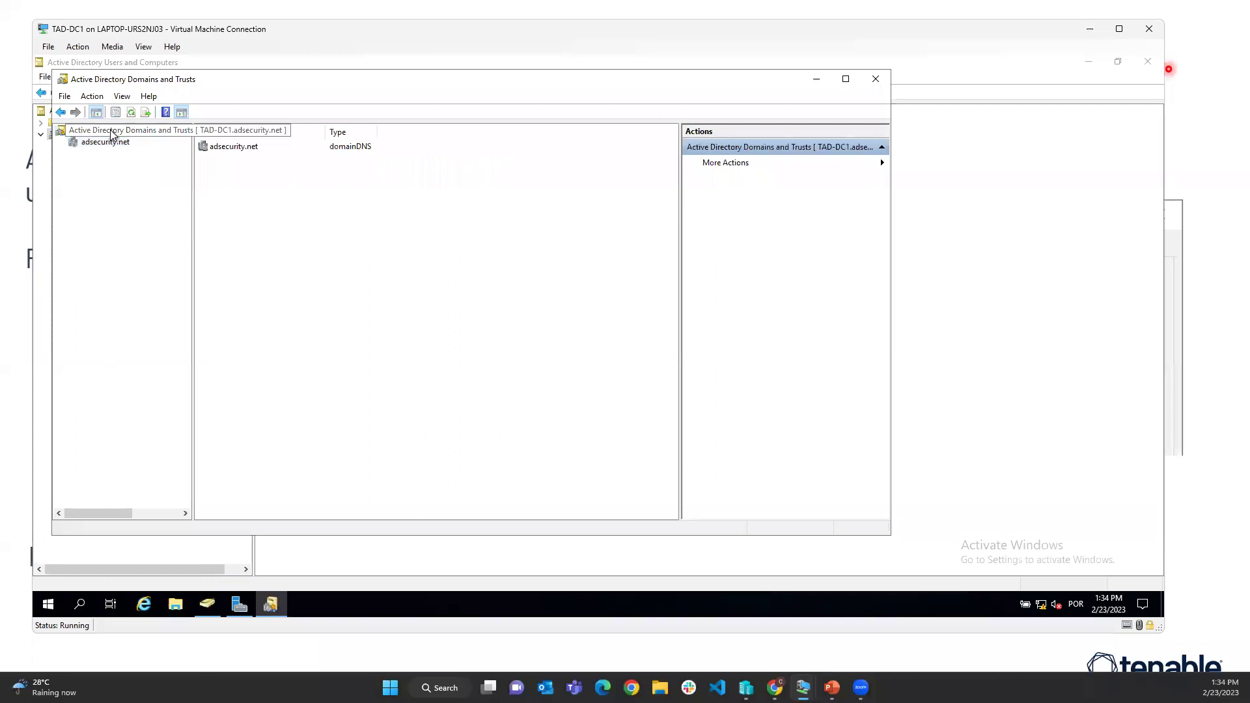
right_click(107, 130)
left_click(166, 168)
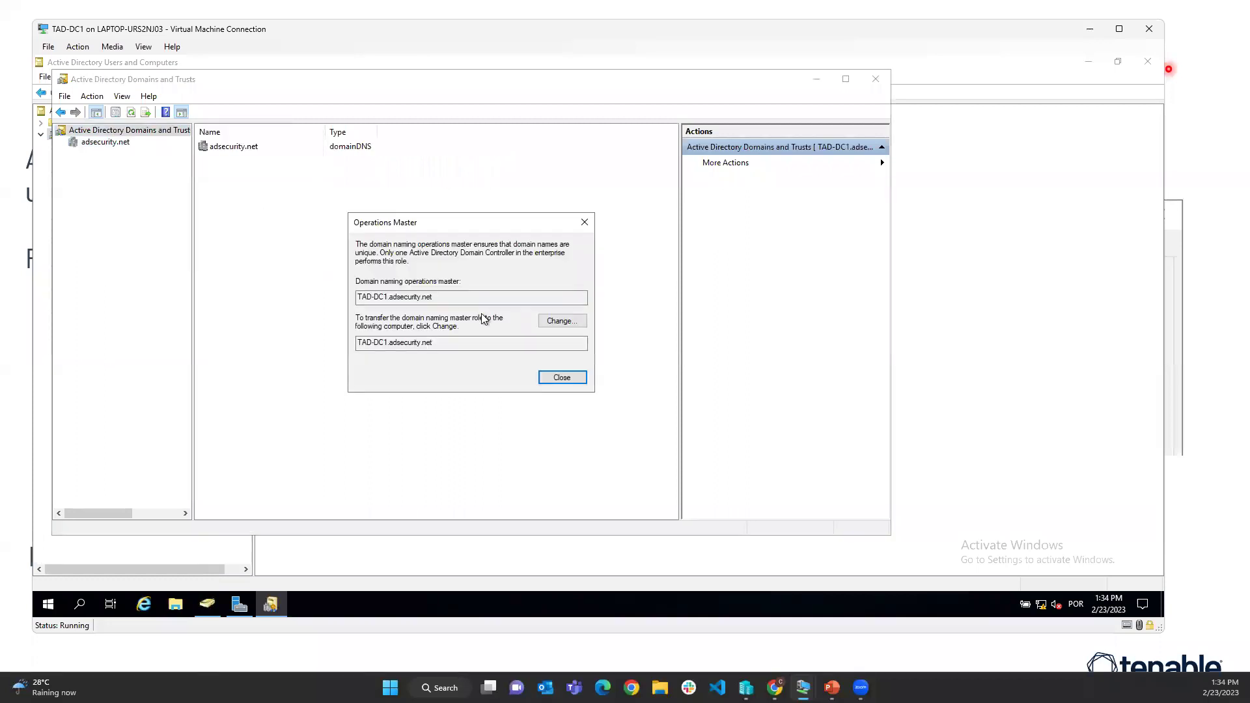
left_click_drag(452, 296, 356, 297)
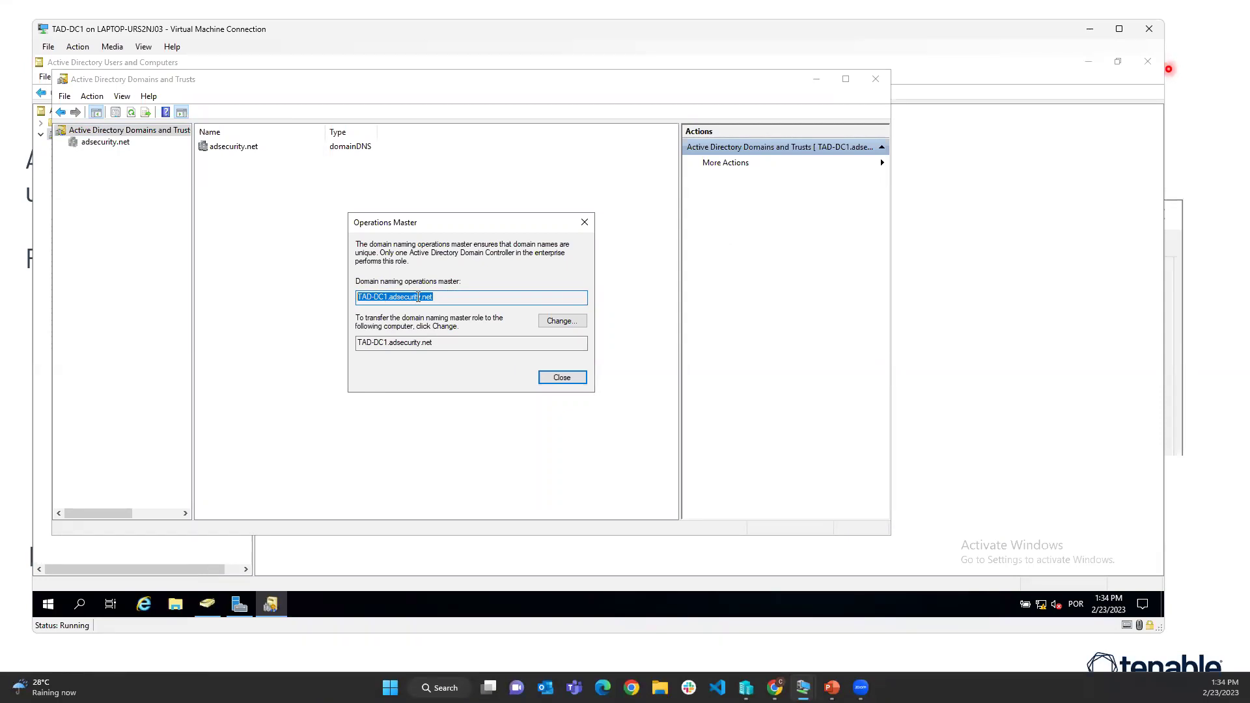
left_click(563, 378)
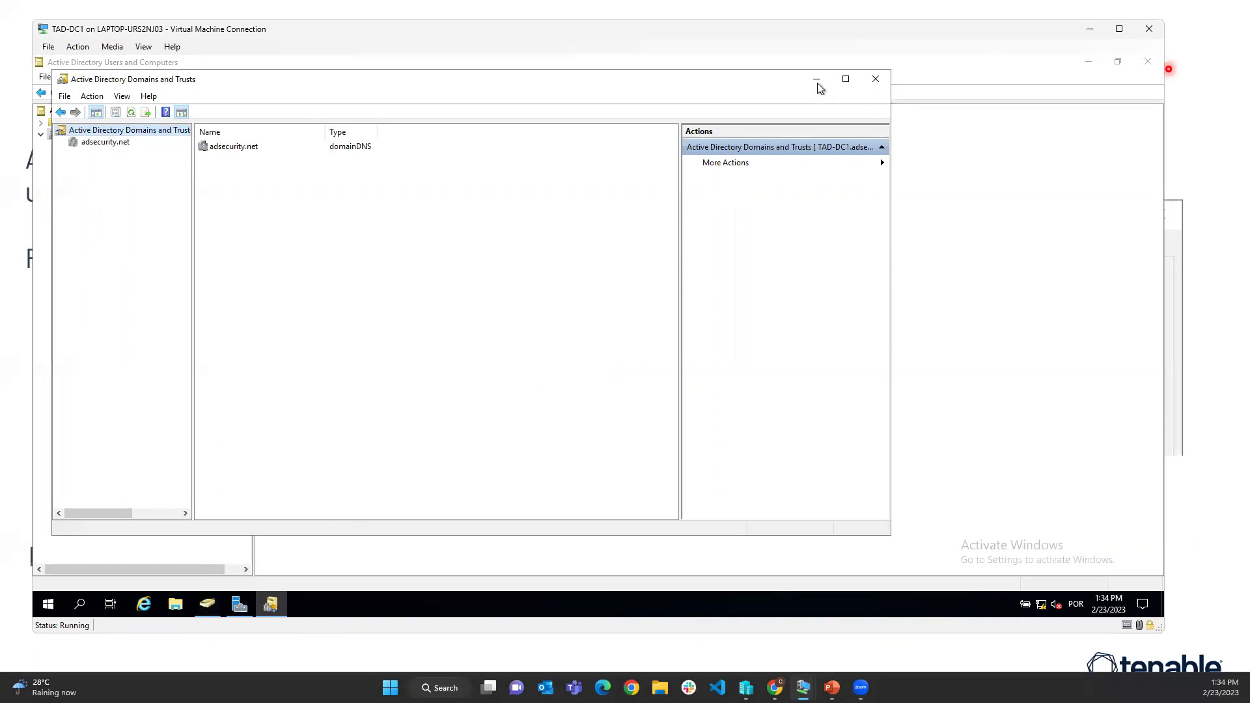
Minimize the open Active Directory consoles and launch an empty management console with the Run command mmc
left_click(1081, 71)
left_click(1088, 61)
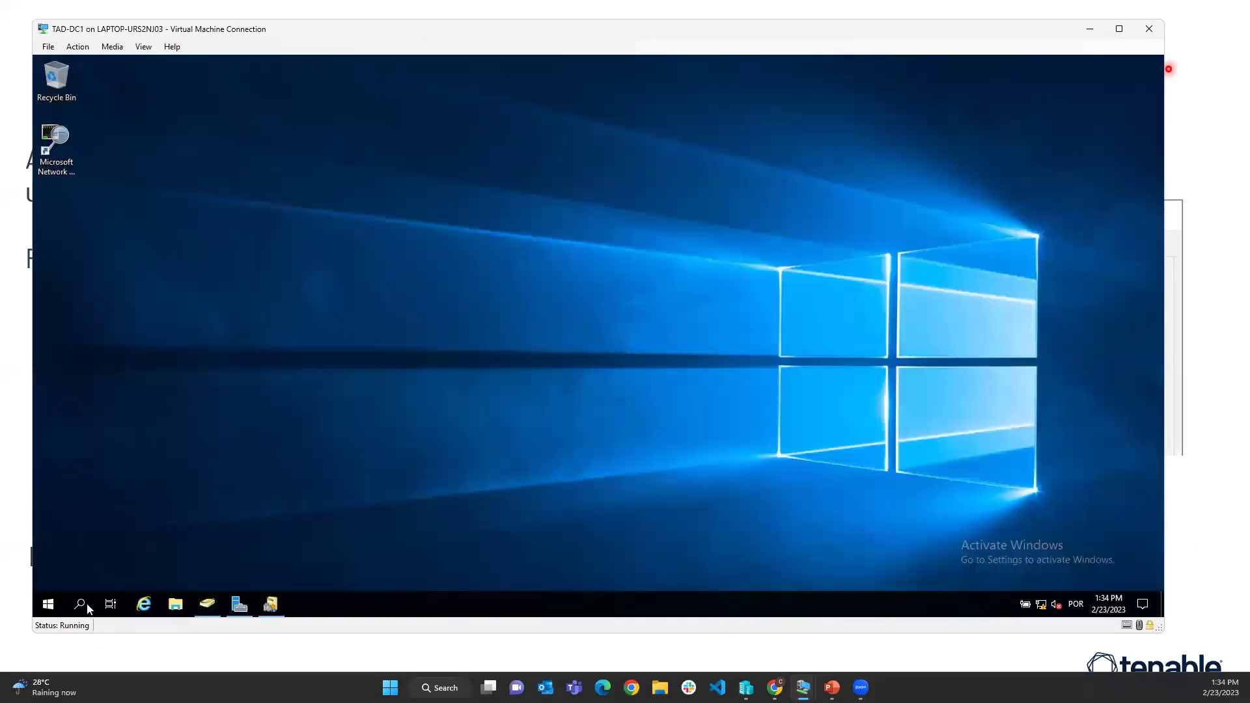
right_click(47, 604)
left_click(76, 545)
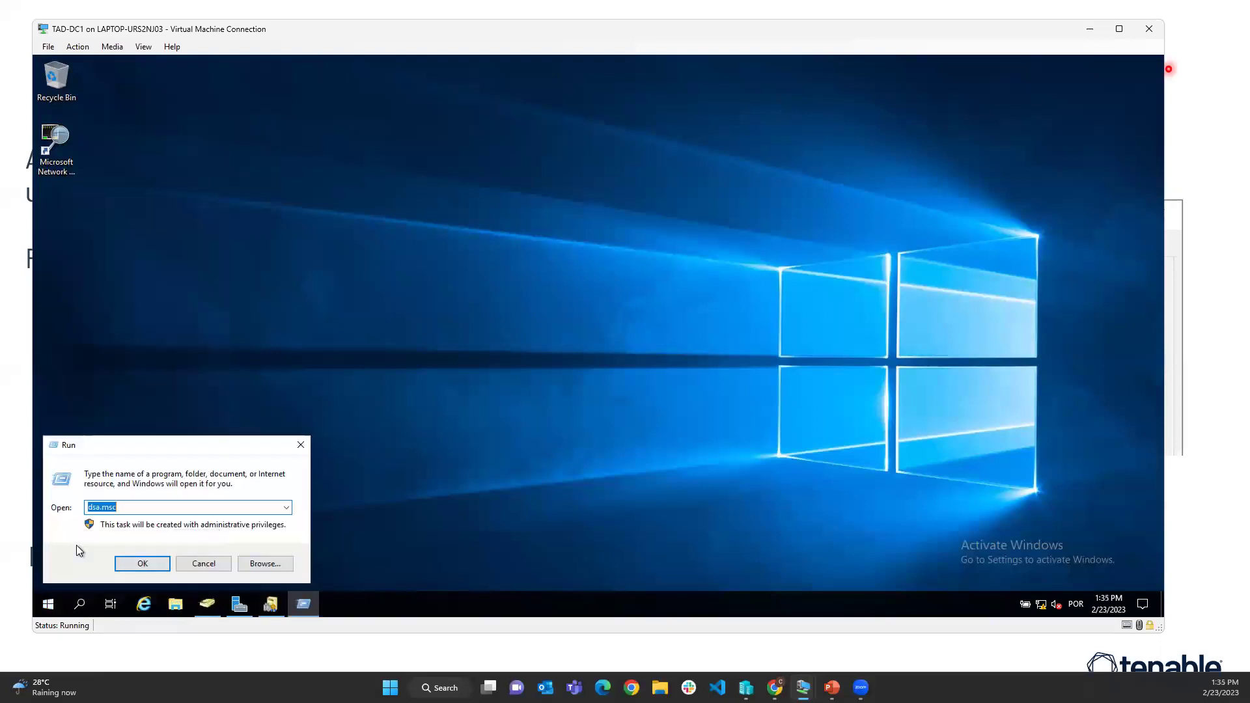
type("mmc")
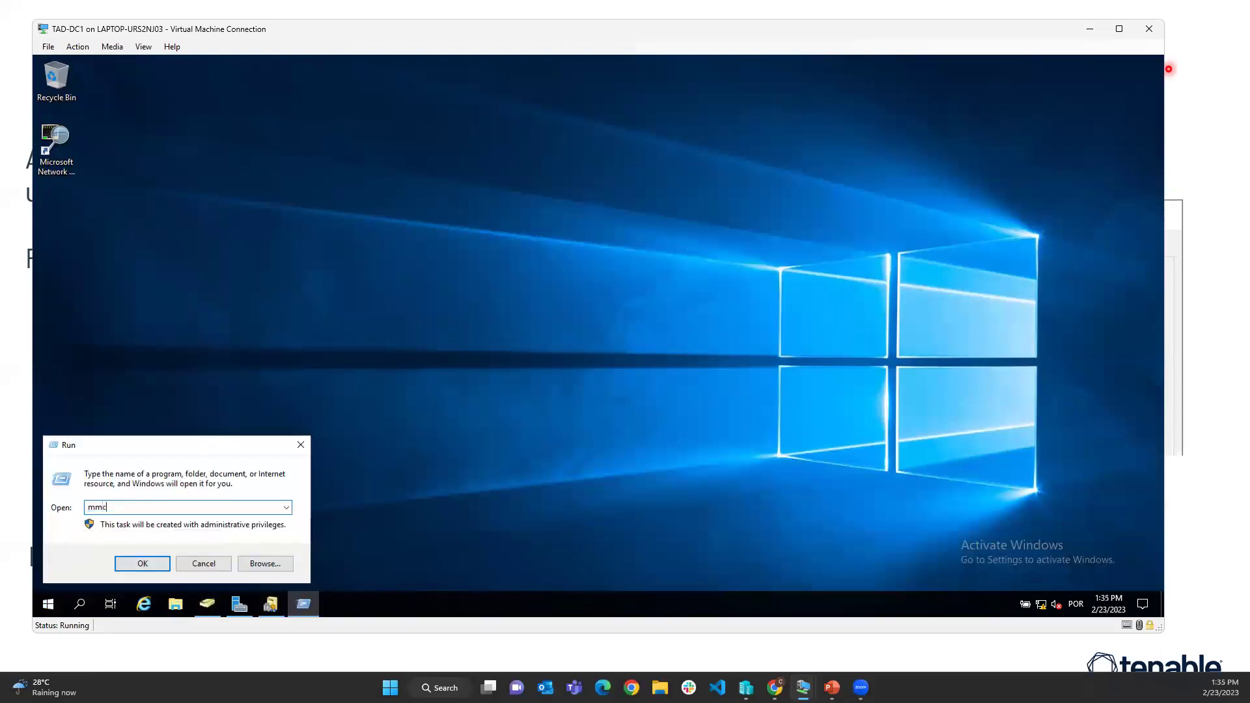
key("Return")
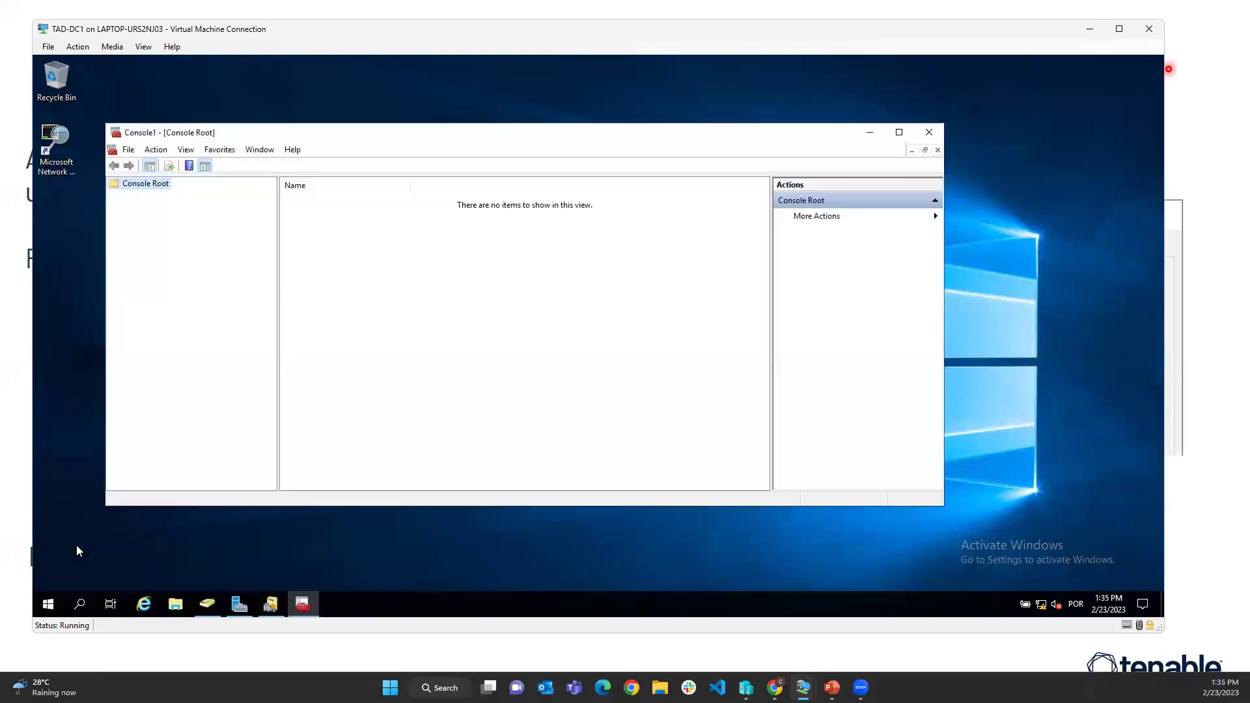
Look through the available Active Directory snap-ins for the empty console, and close the list without adding any
left_click(134, 151)
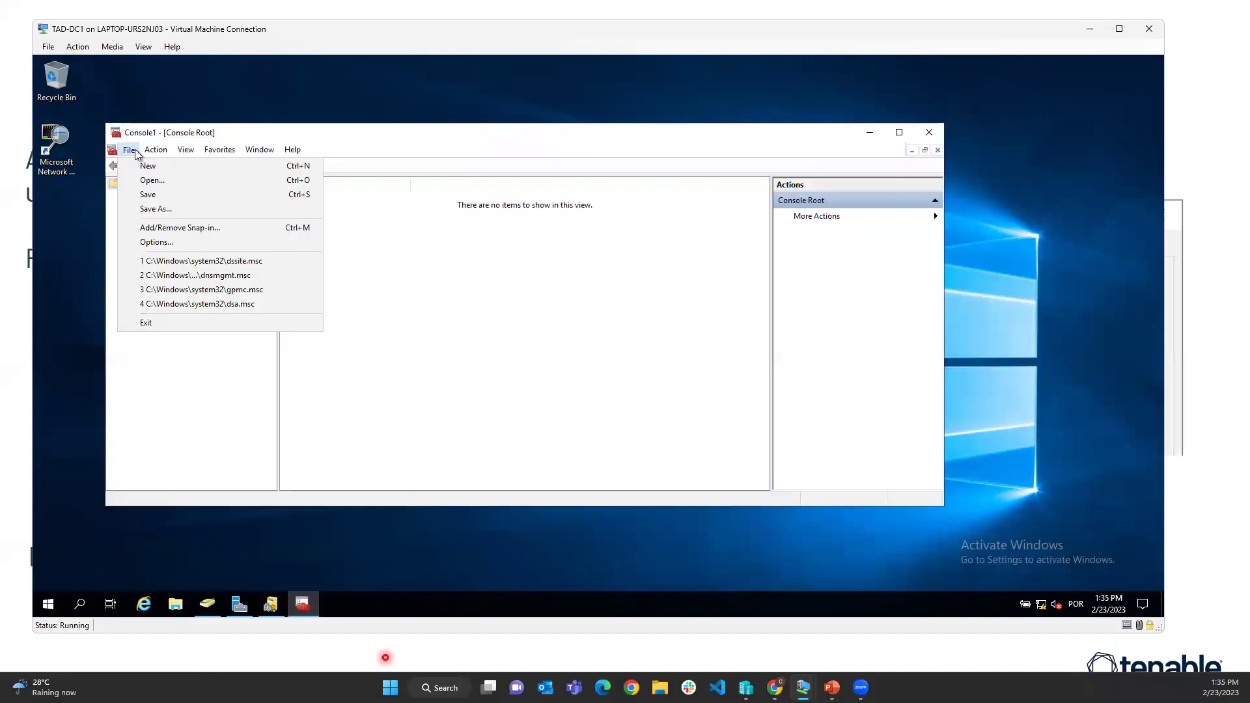
left_click(183, 229)
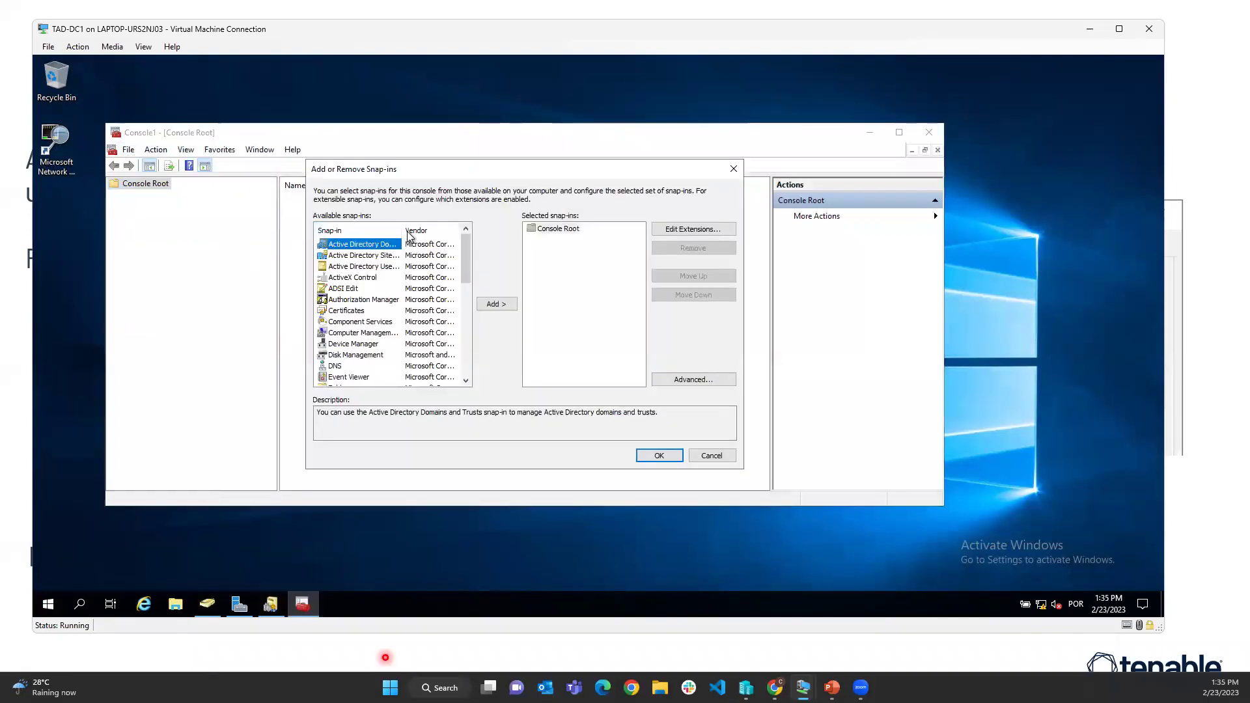
left_click_drag(403, 230, 436, 230)
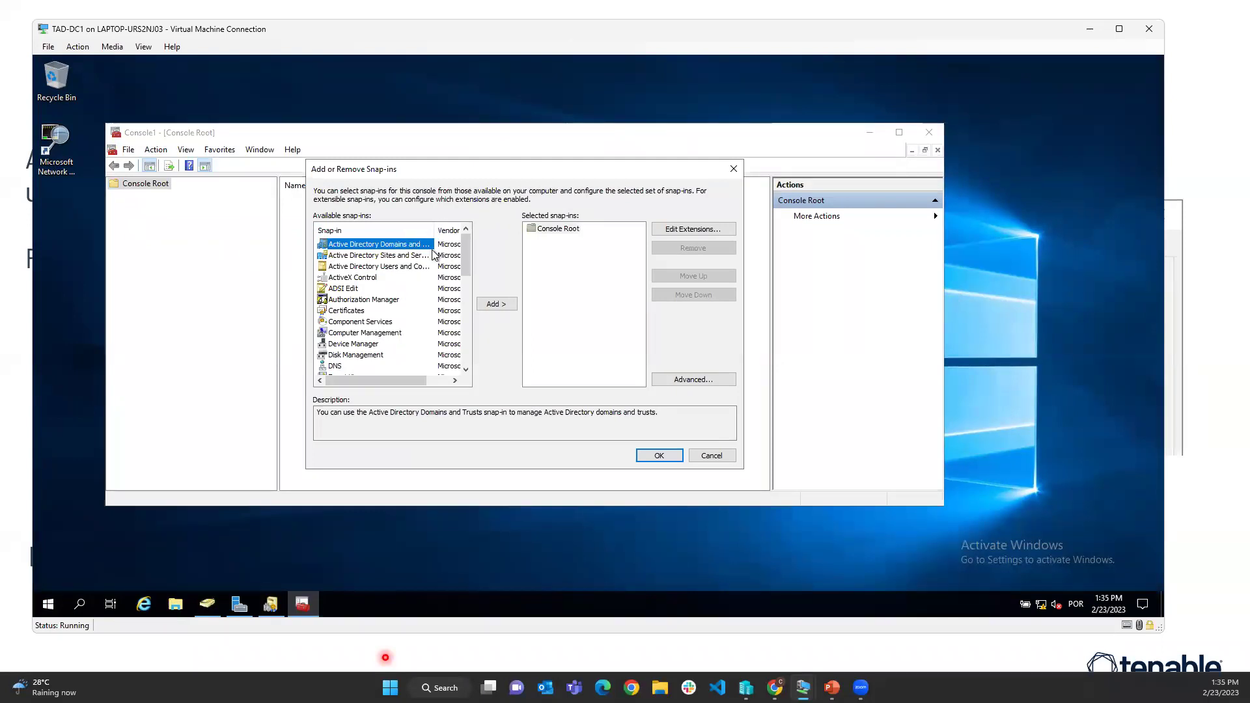
key("Down")
key("Down")
key("Down")
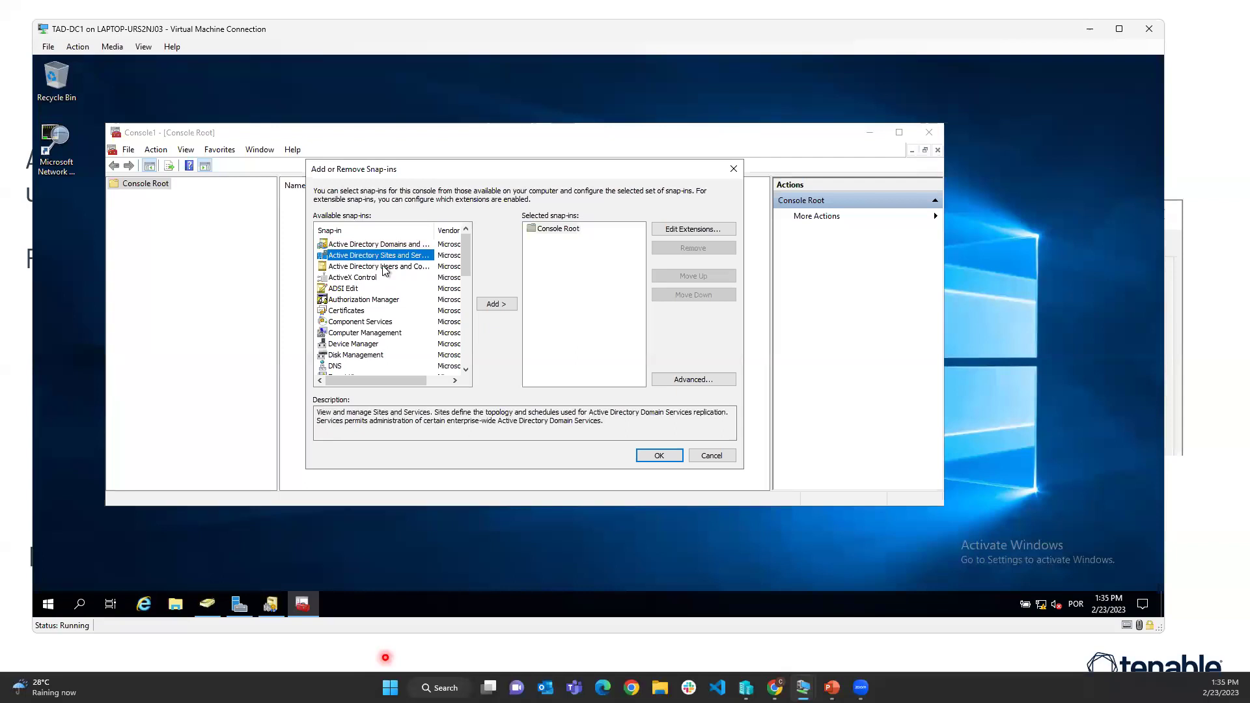
key("Up")
key("Up")
key("Up")
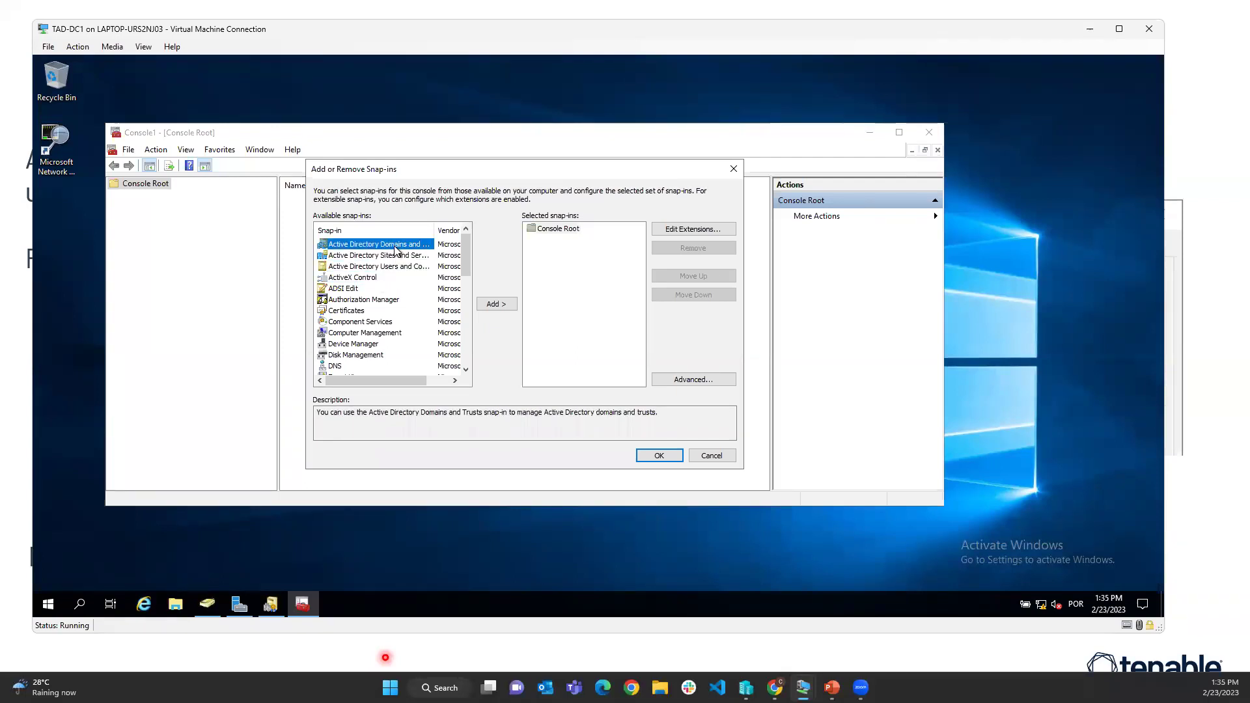
left_click(383, 266)
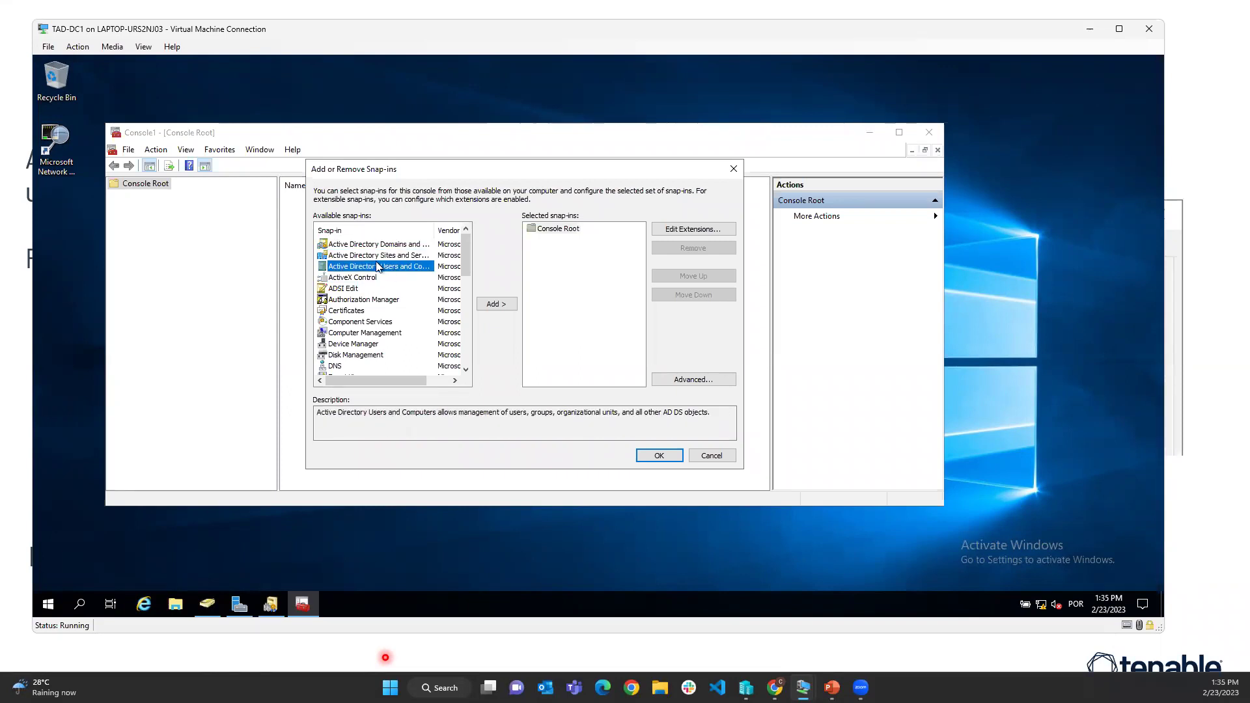
left_click(712, 455)
Find Command Prompt with a cmd search and open it as administrator
left_click(49, 605)
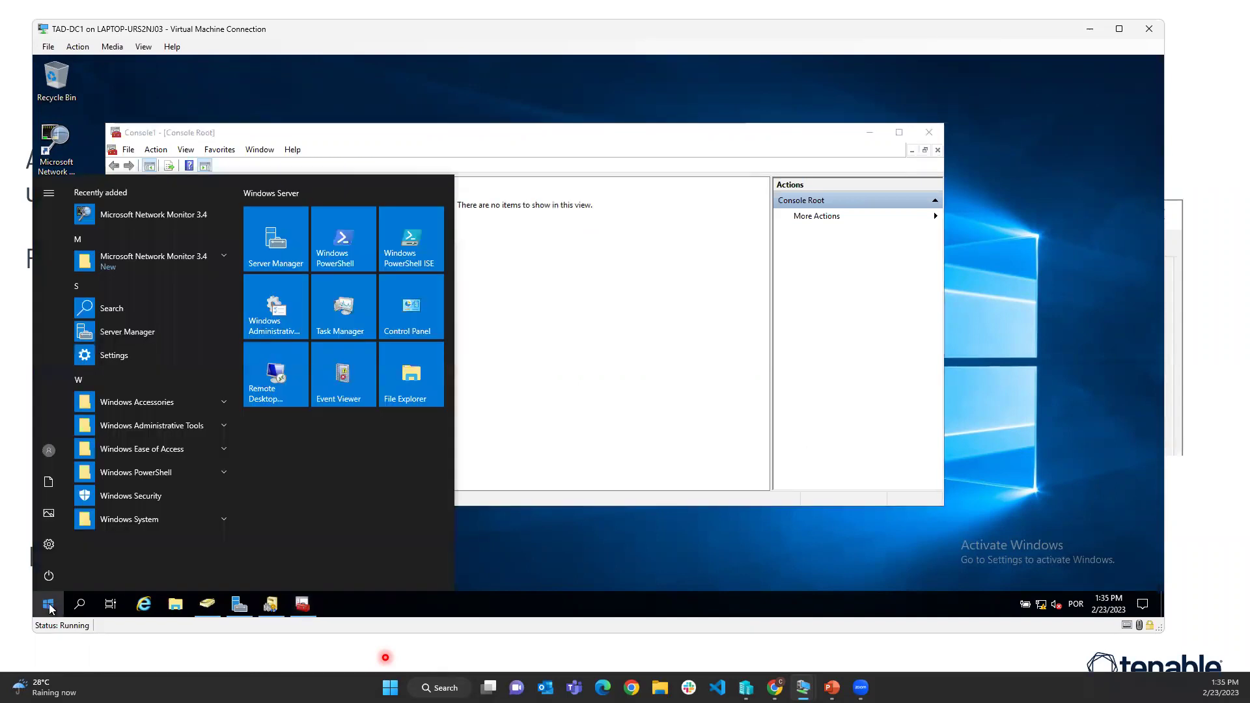
type("cmd")
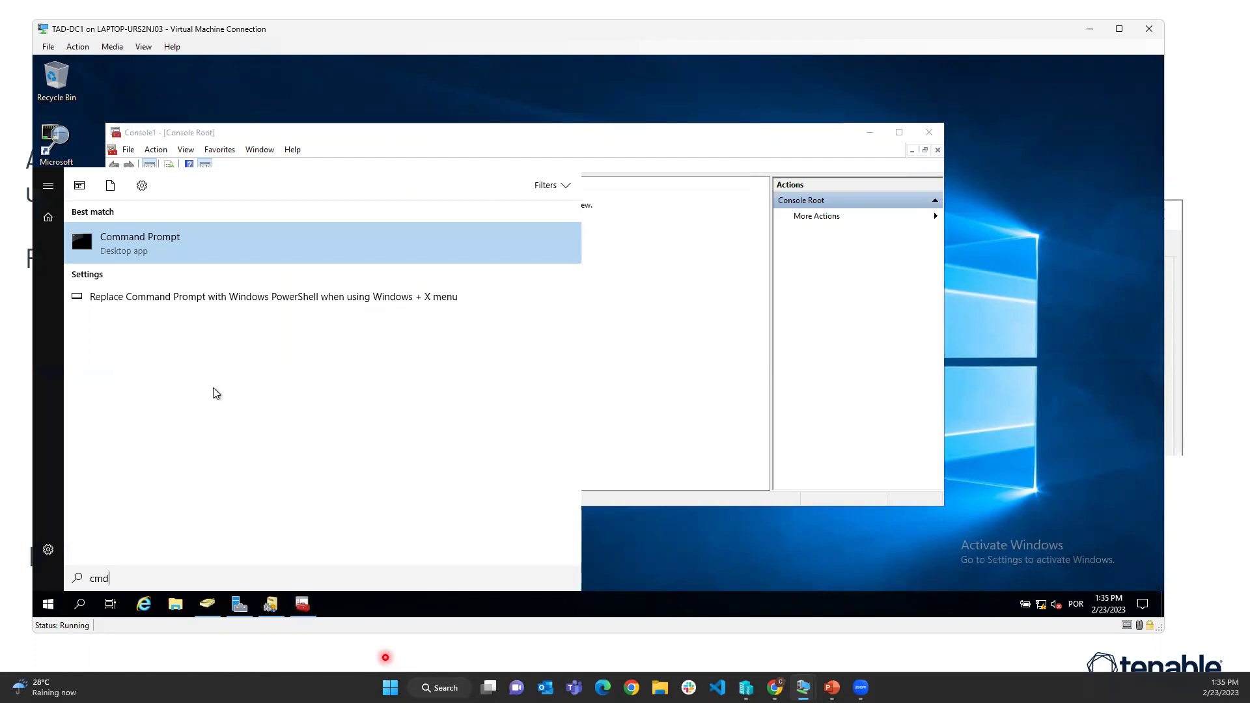
right_click(146, 250)
left_click(225, 259)
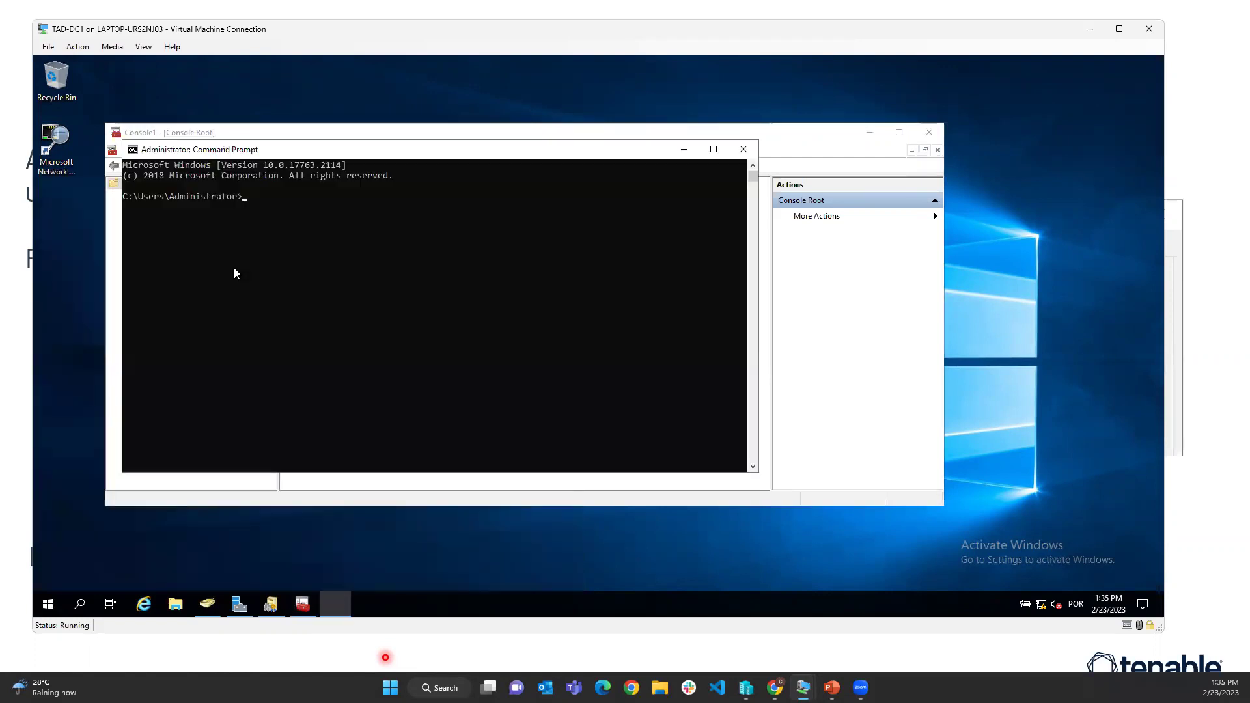
Register the schema management library with regsvr32 schmmgmt.dll, dismiss the message and close Command Prompt
type("regsvr32 schmmg")
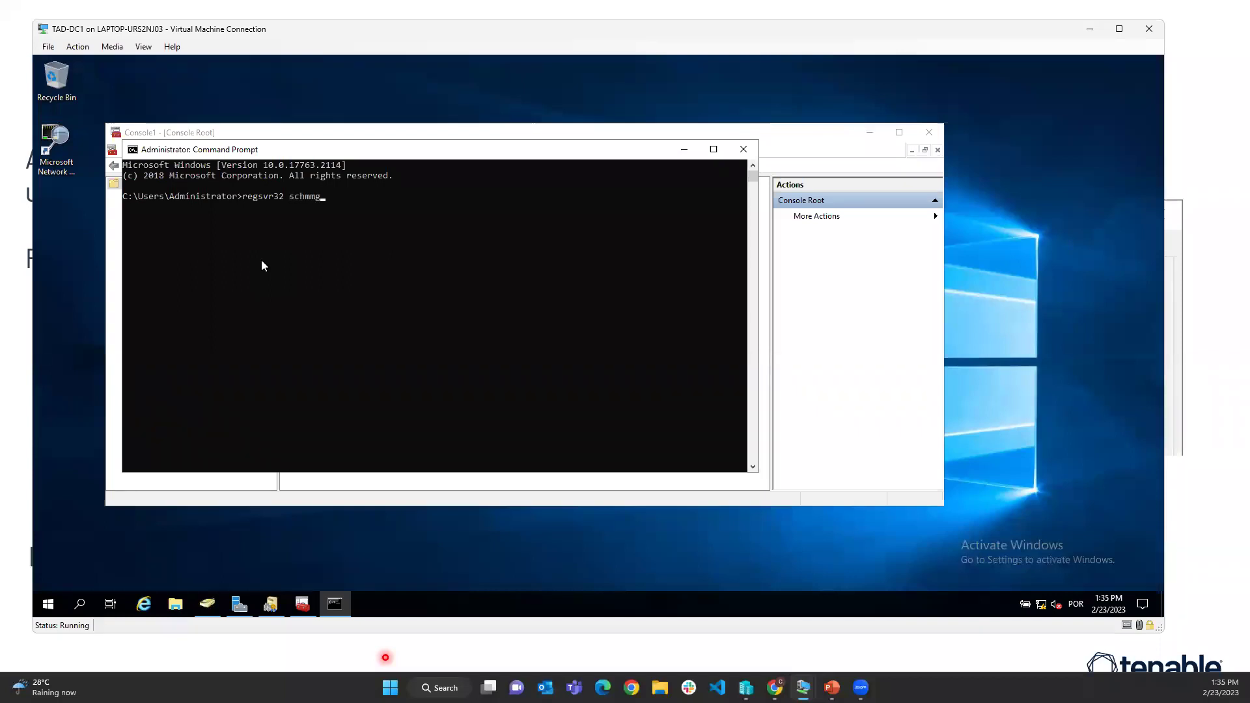
type("mt.dll")
key("Return")
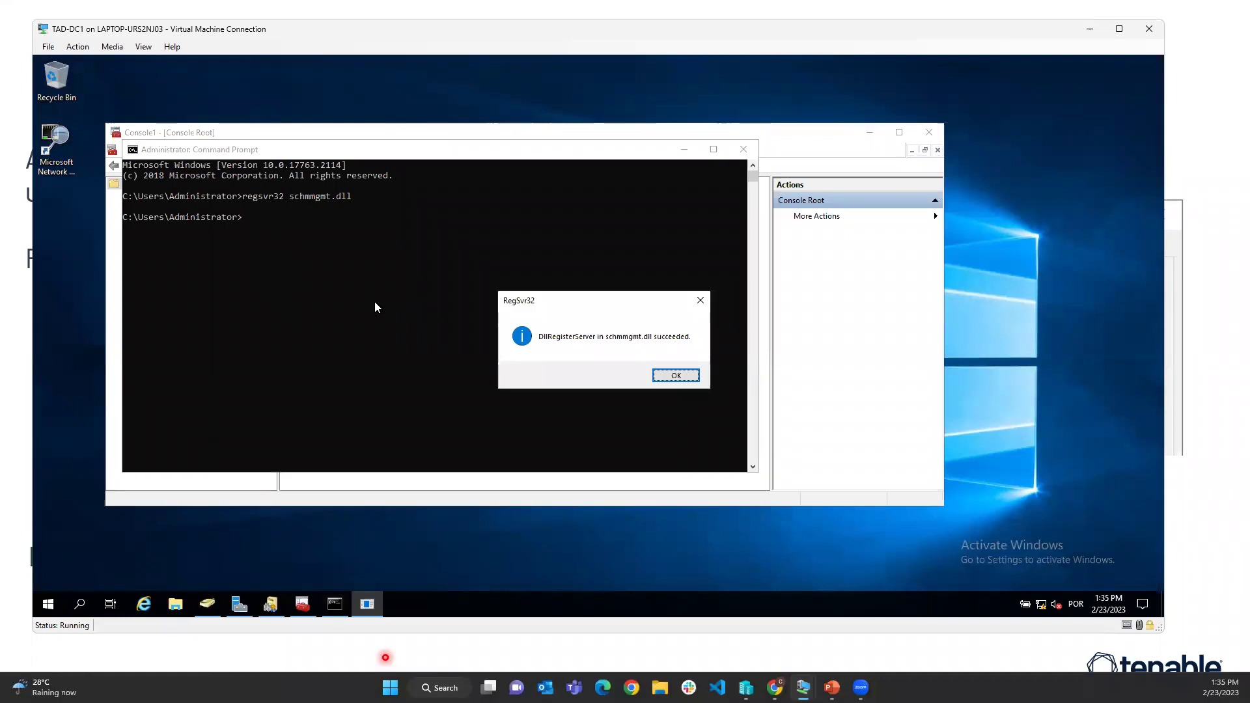
left_click_drag(607, 295, 357, 246)
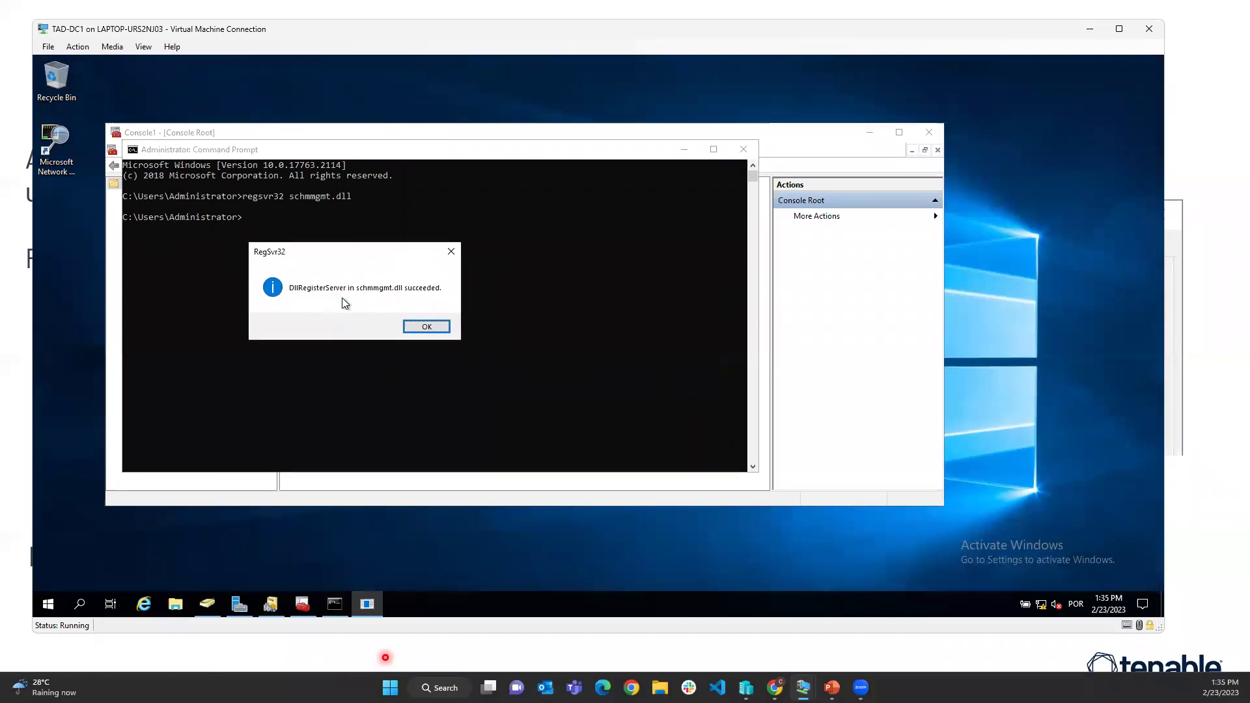
left_click(428, 326)
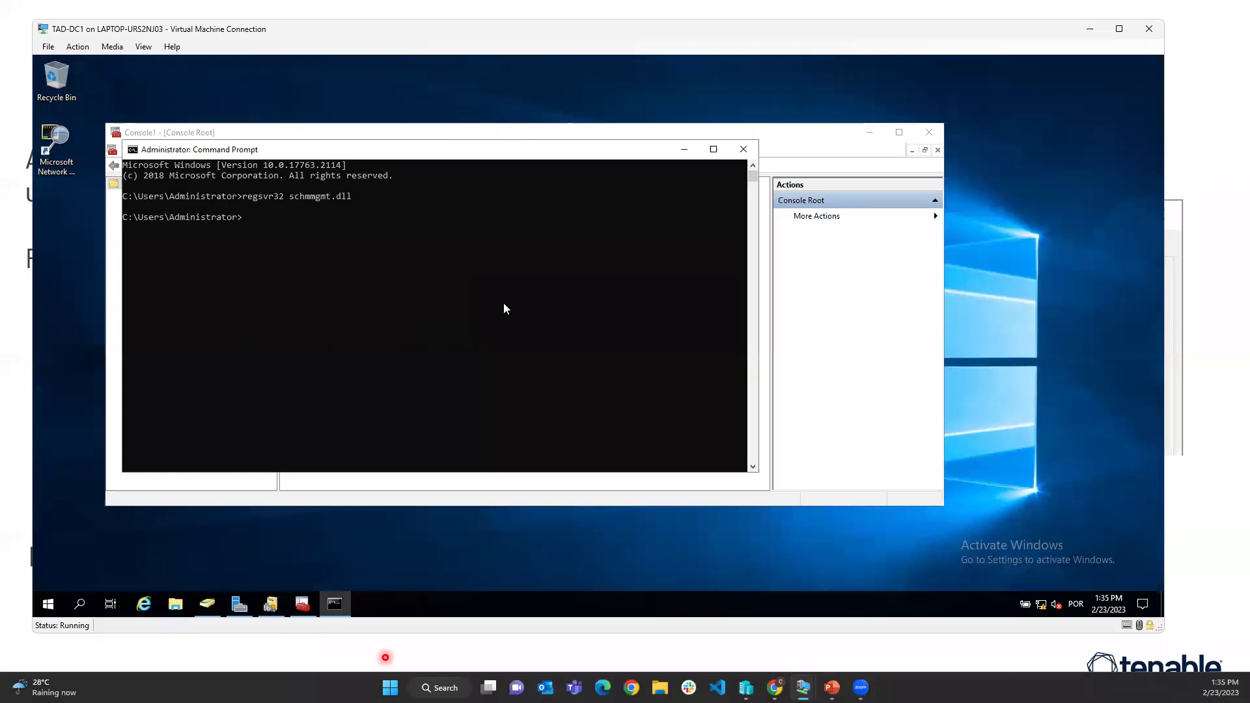
left_click(743, 149)
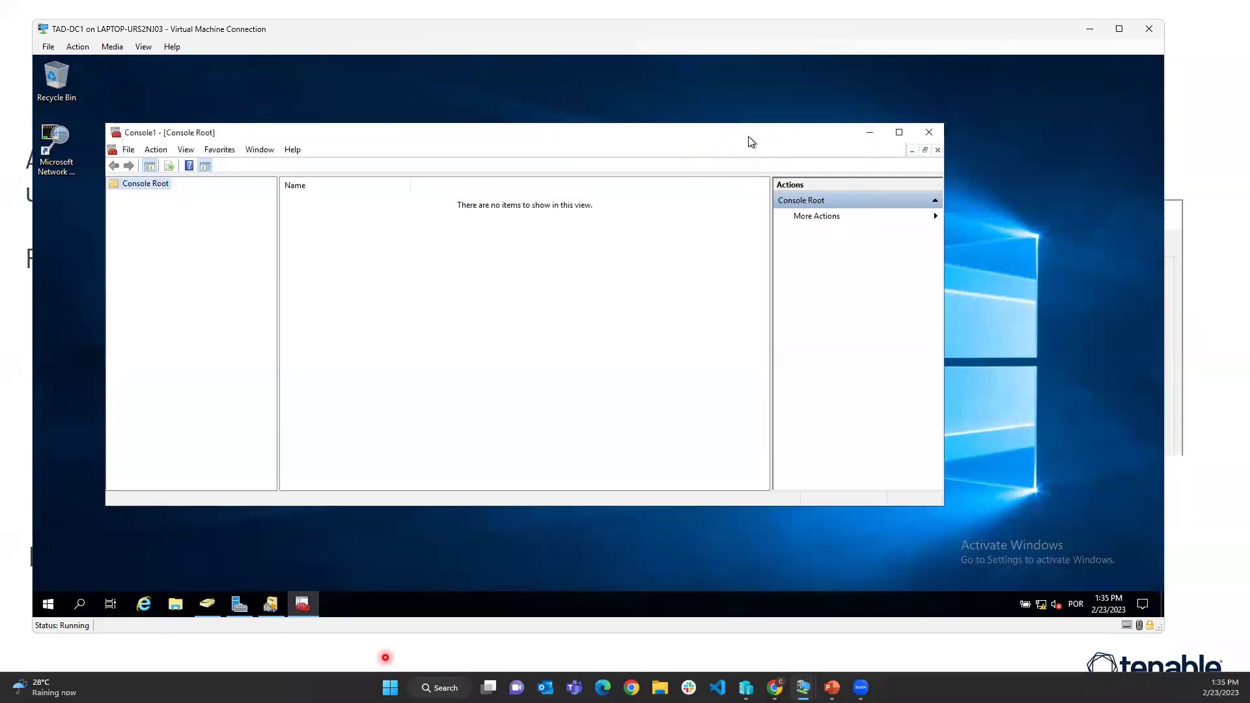
Add the Active Directory Schema snap-in to the empty management console
left_click(128, 150)
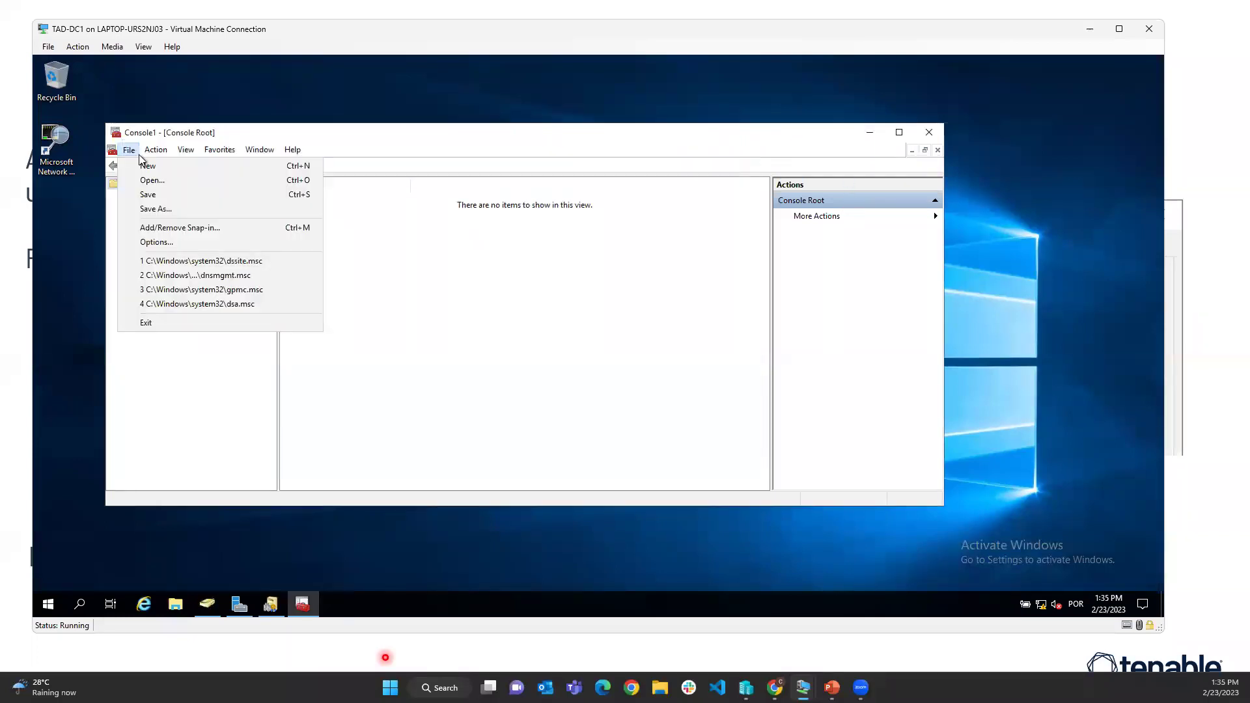
left_click(182, 229)
left_click_drag(403, 230, 444, 228)
left_click(393, 256)
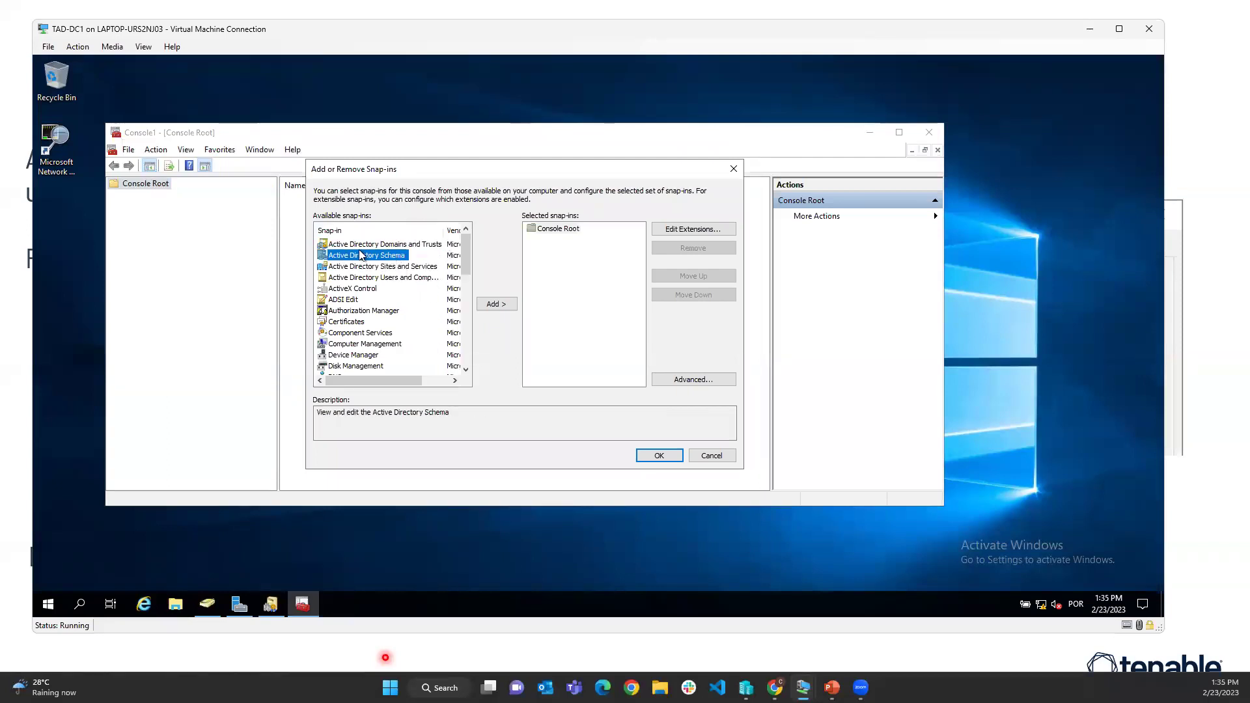
left_click(497, 304)
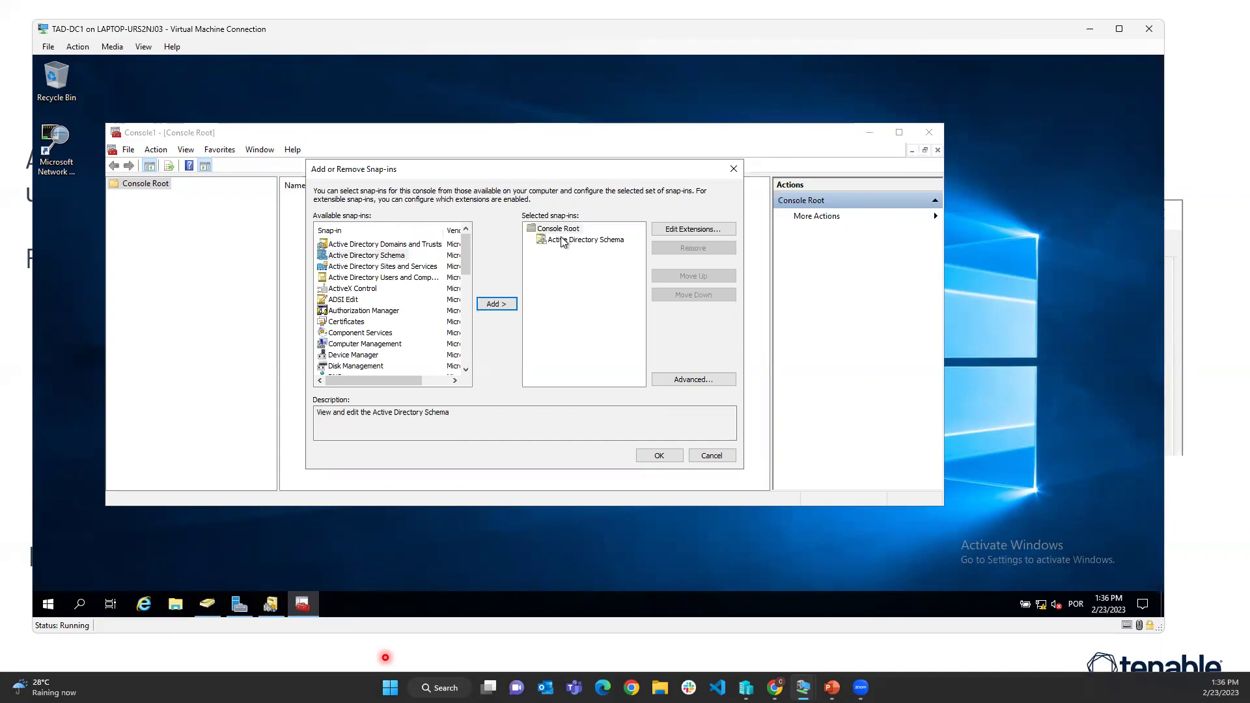
left_click(647, 451)
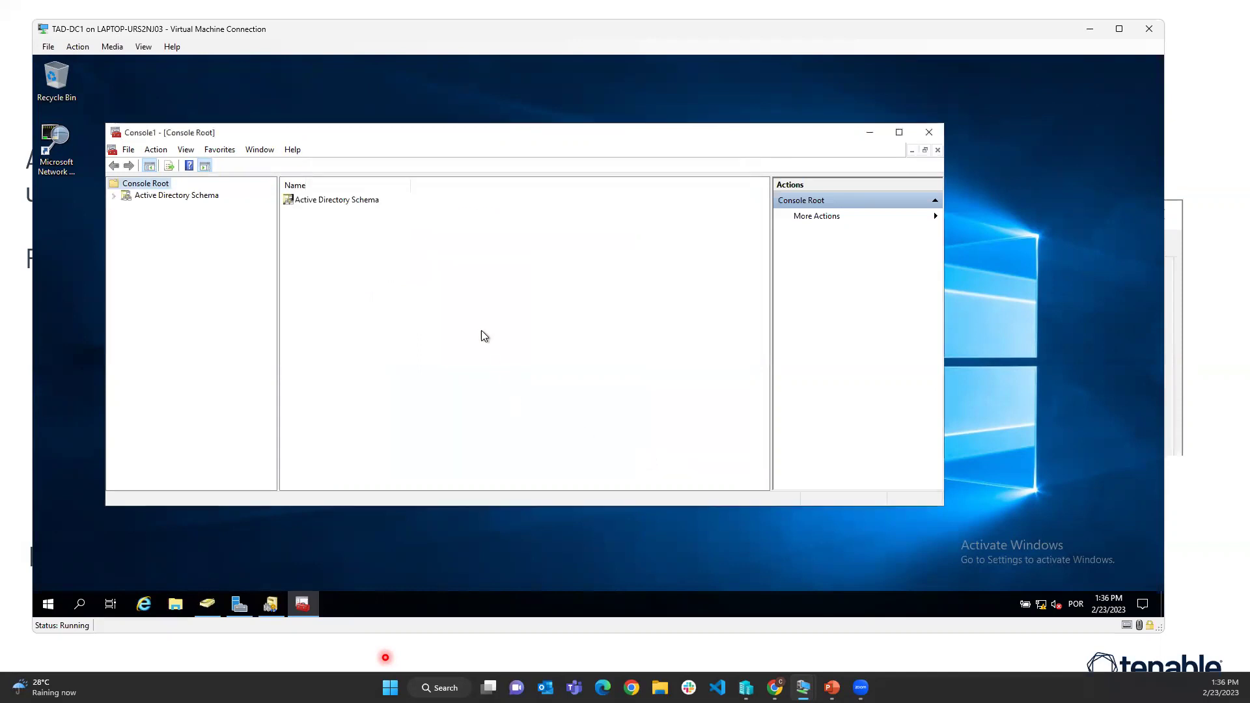
Check which server is the schema master through the Operations Master dialog of Active Directory Schema
left_click(150, 197)
right_click(149, 196)
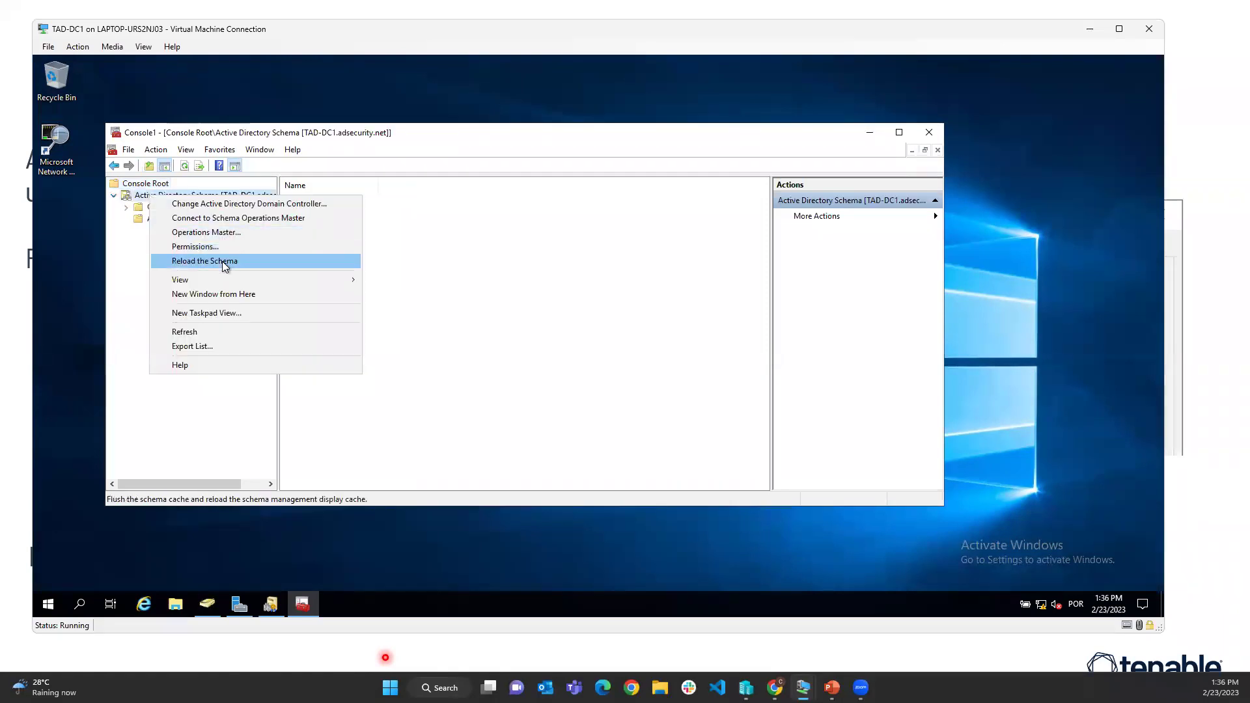
left_click(222, 236)
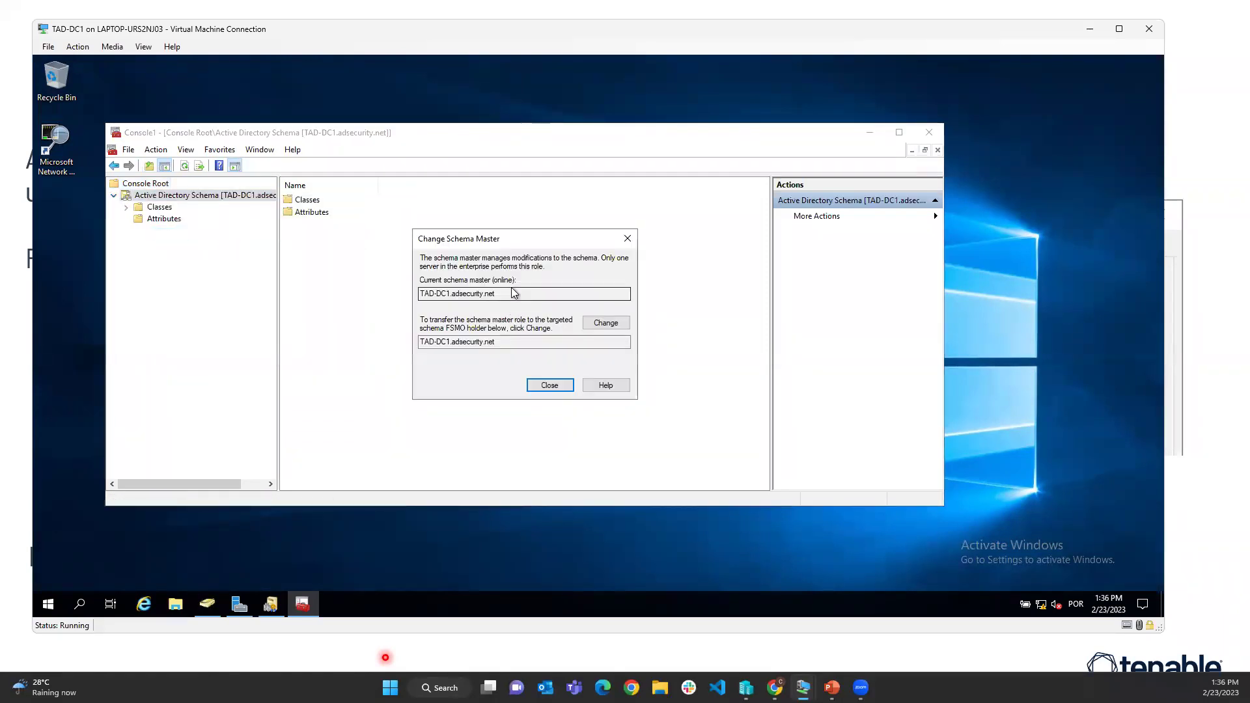
left_click(605, 386)
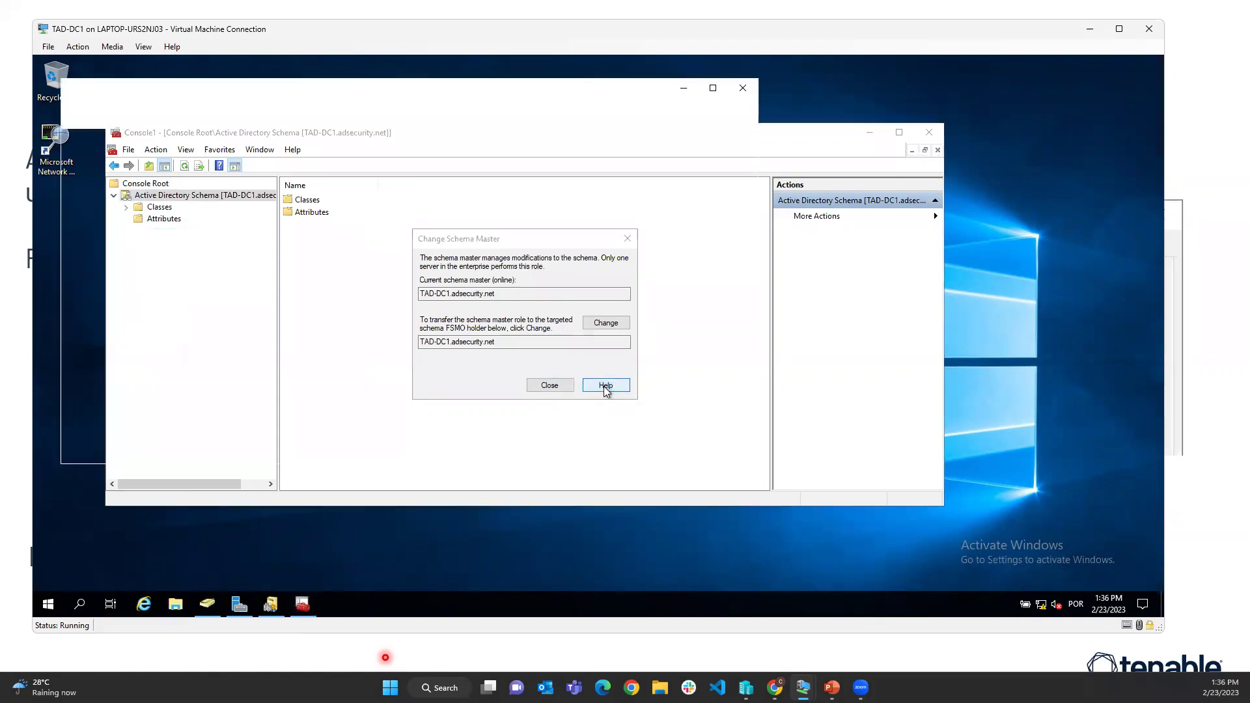
left_click(1196, 156)
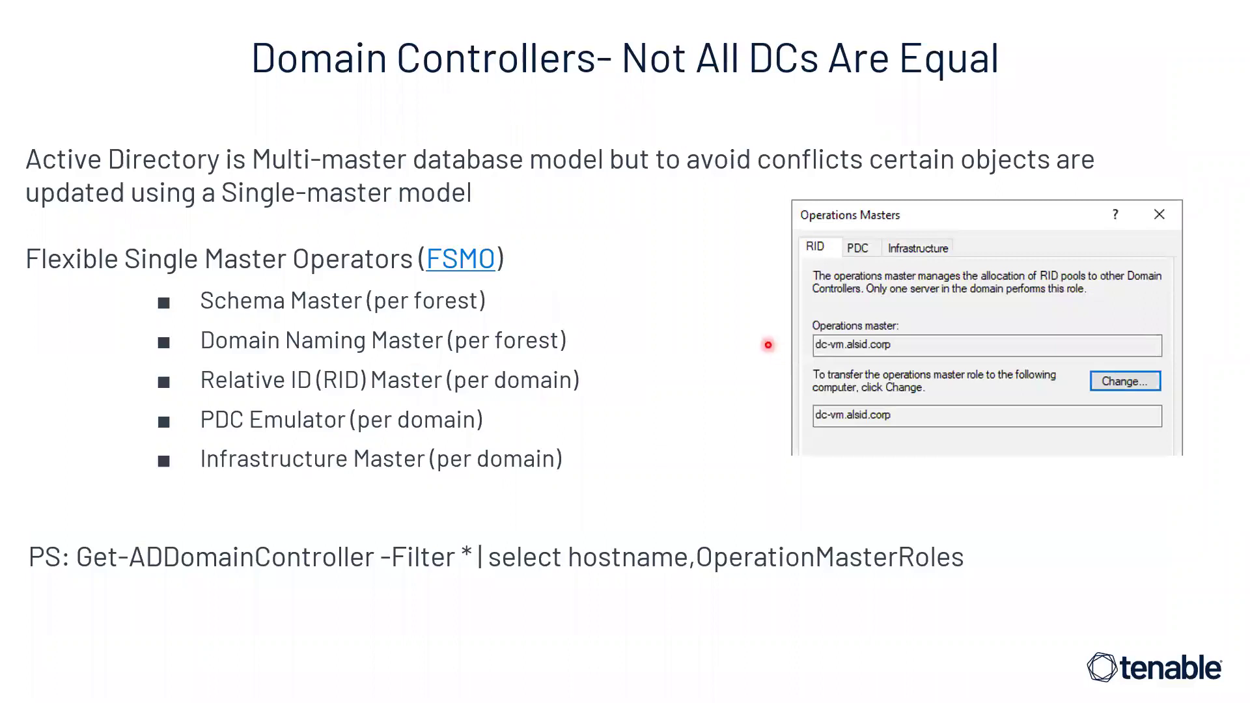
key("Right")
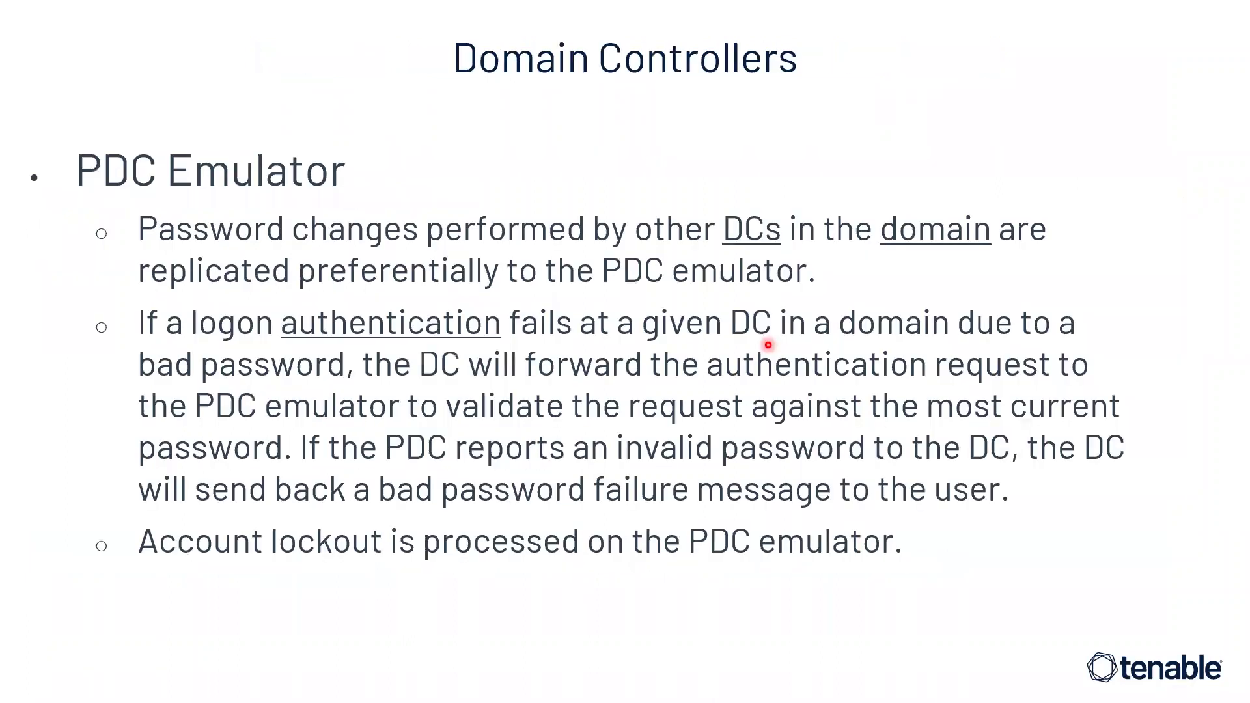
key("Left")
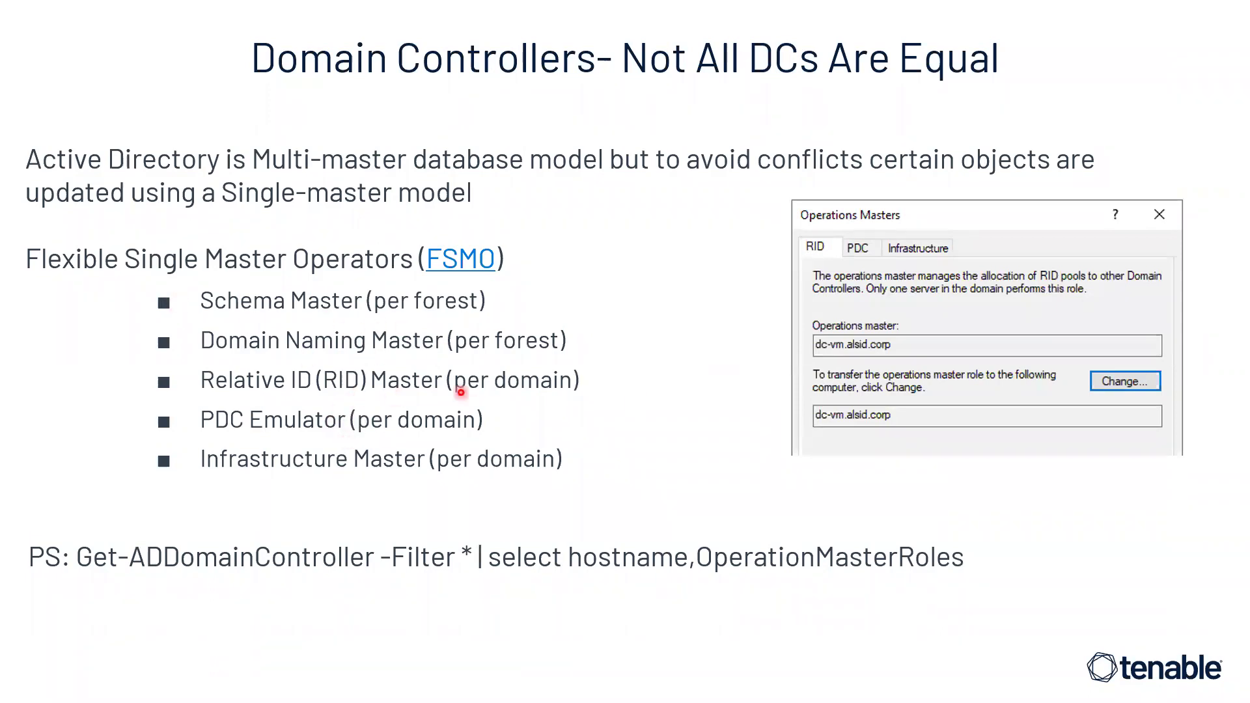
key("Right")
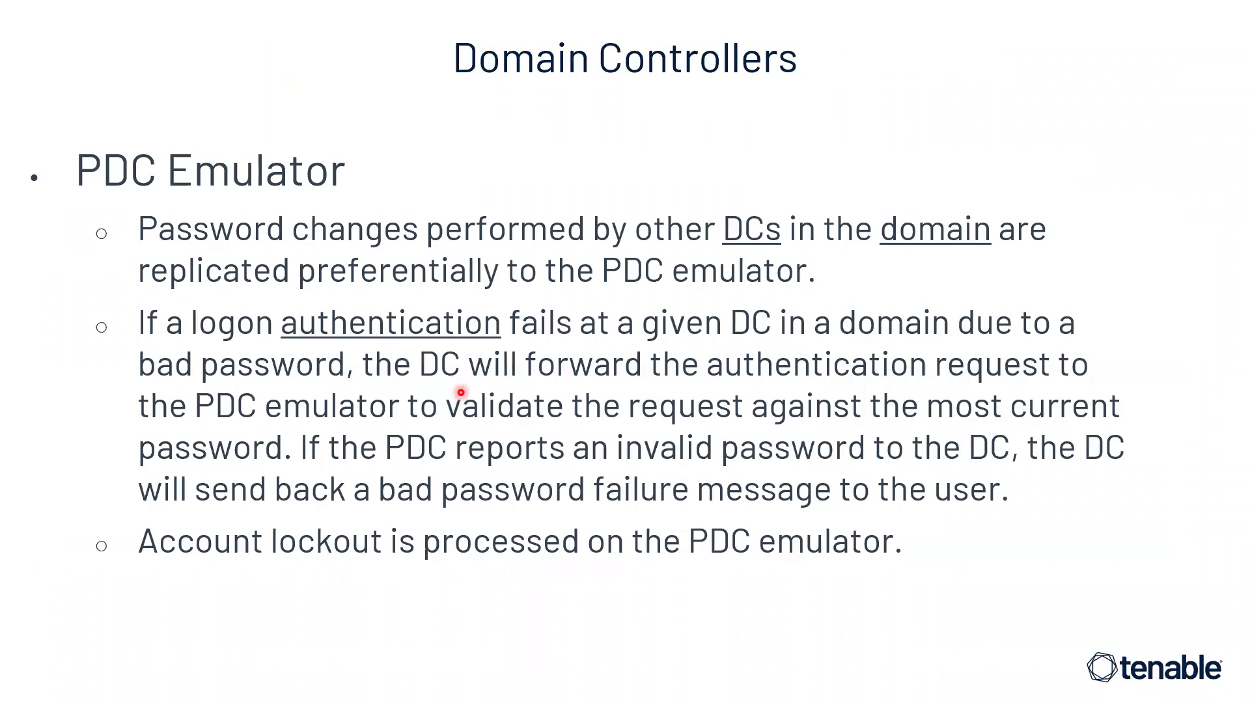
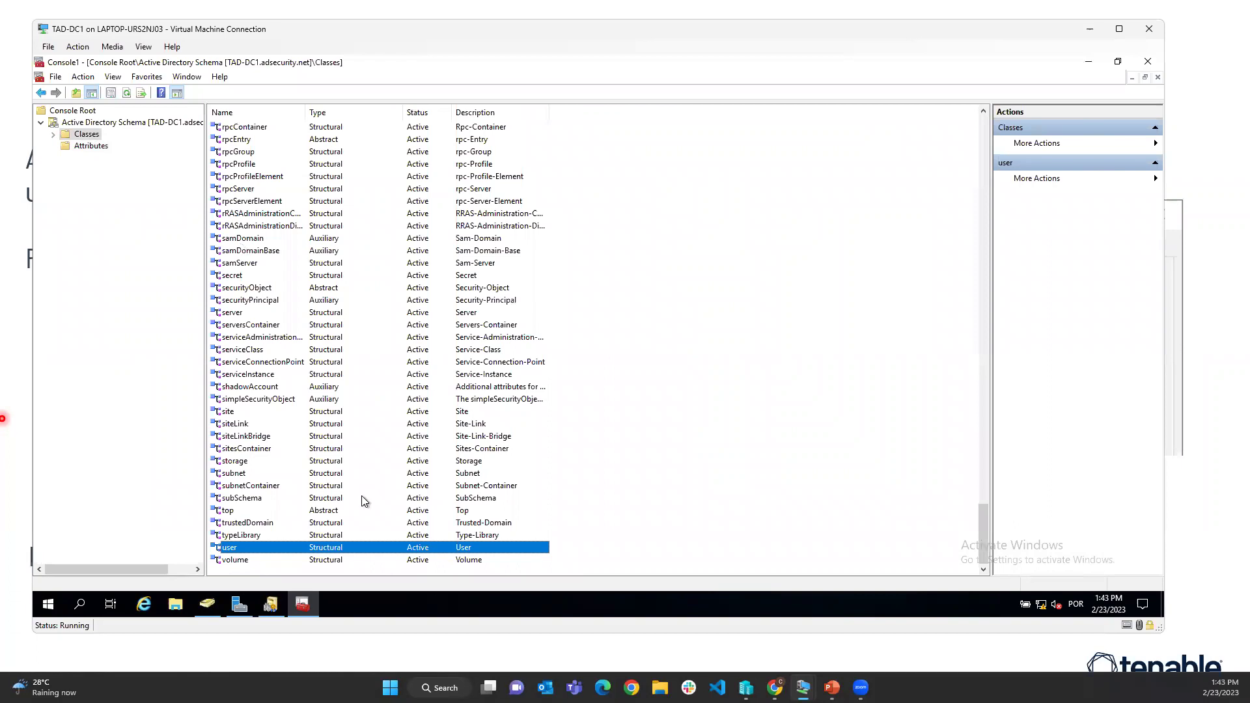
Examine the optional attributes of the user class in its properties, including givenName and carLicense, and cancel the dialog
double_click(347, 547)
left_click_drag(623, 187, 526, 147)
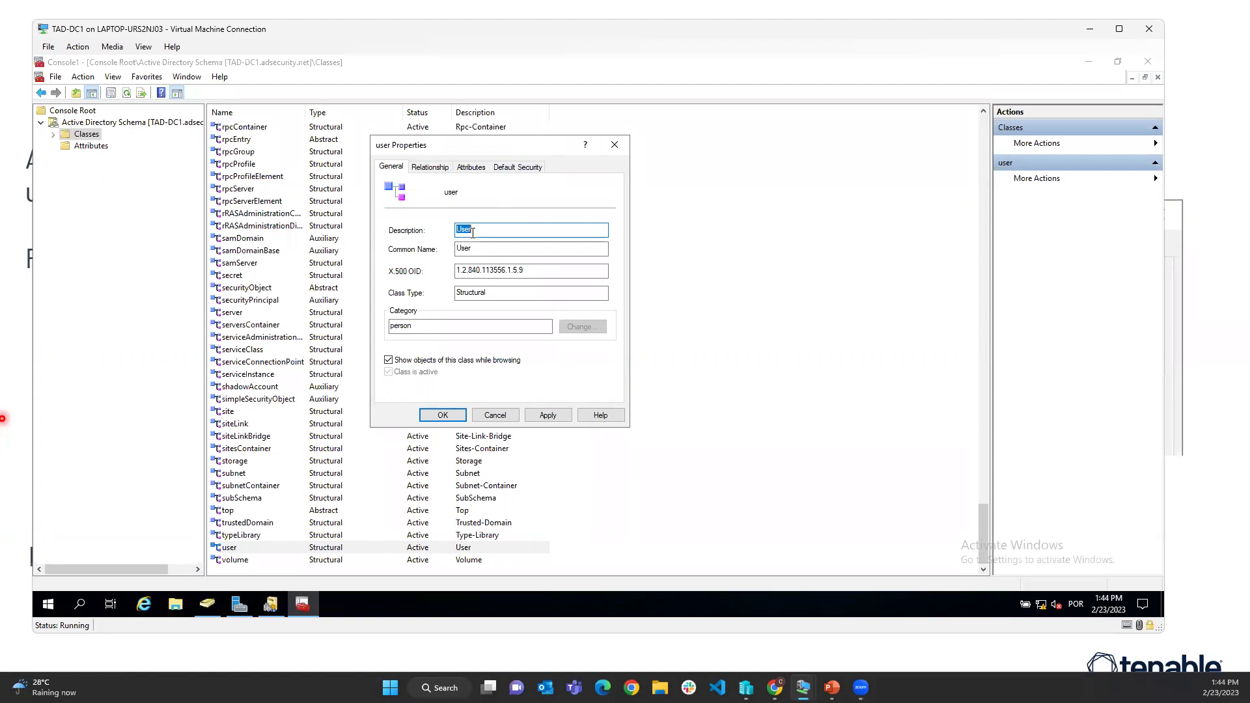
left_click(473, 167)
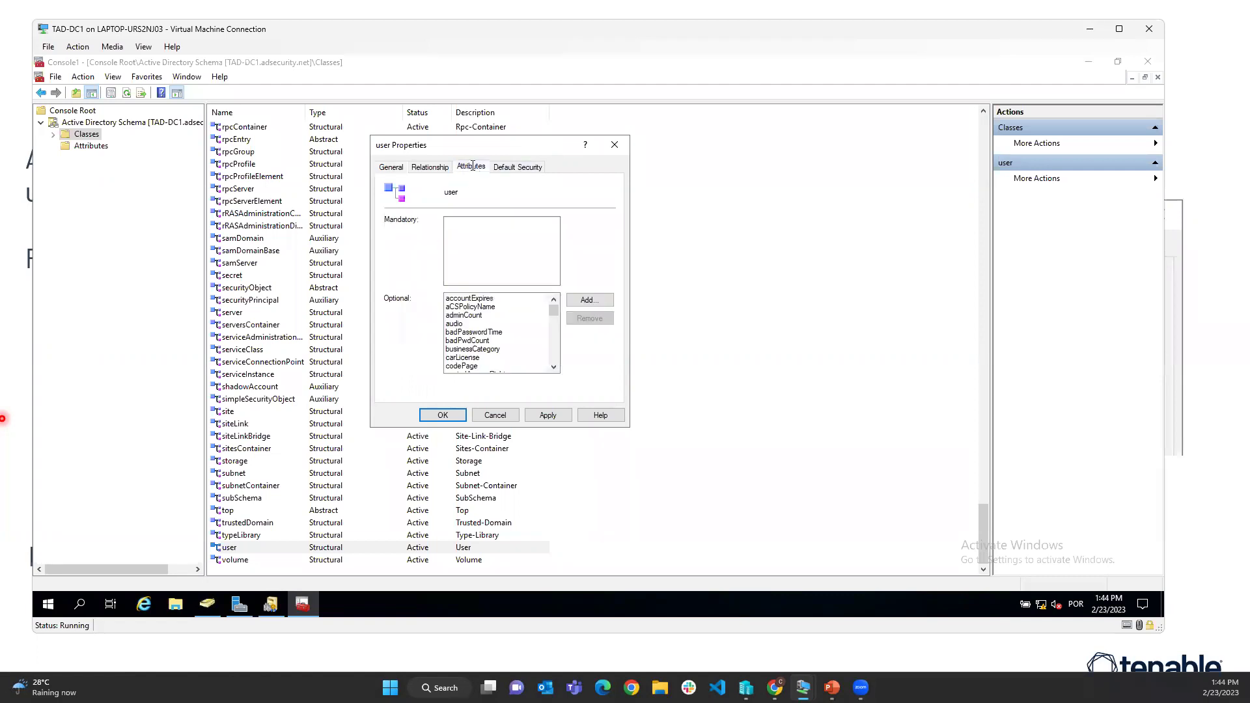
left_click(490, 349)
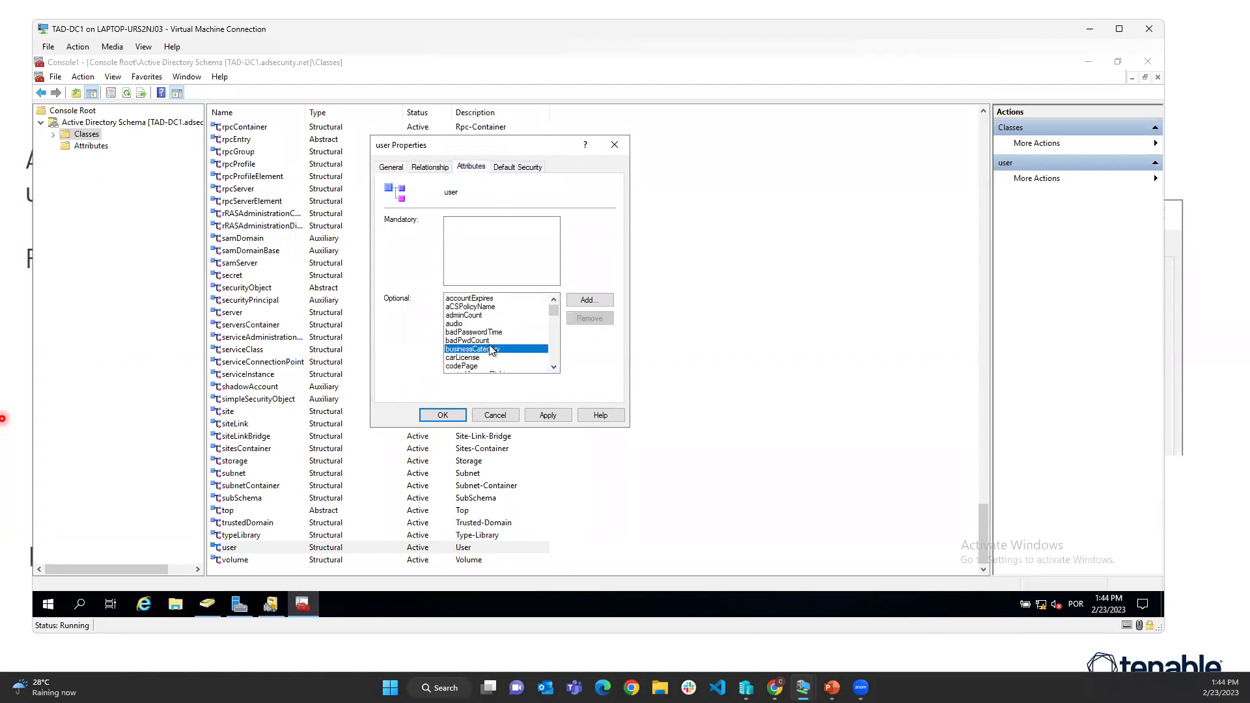
key("g")
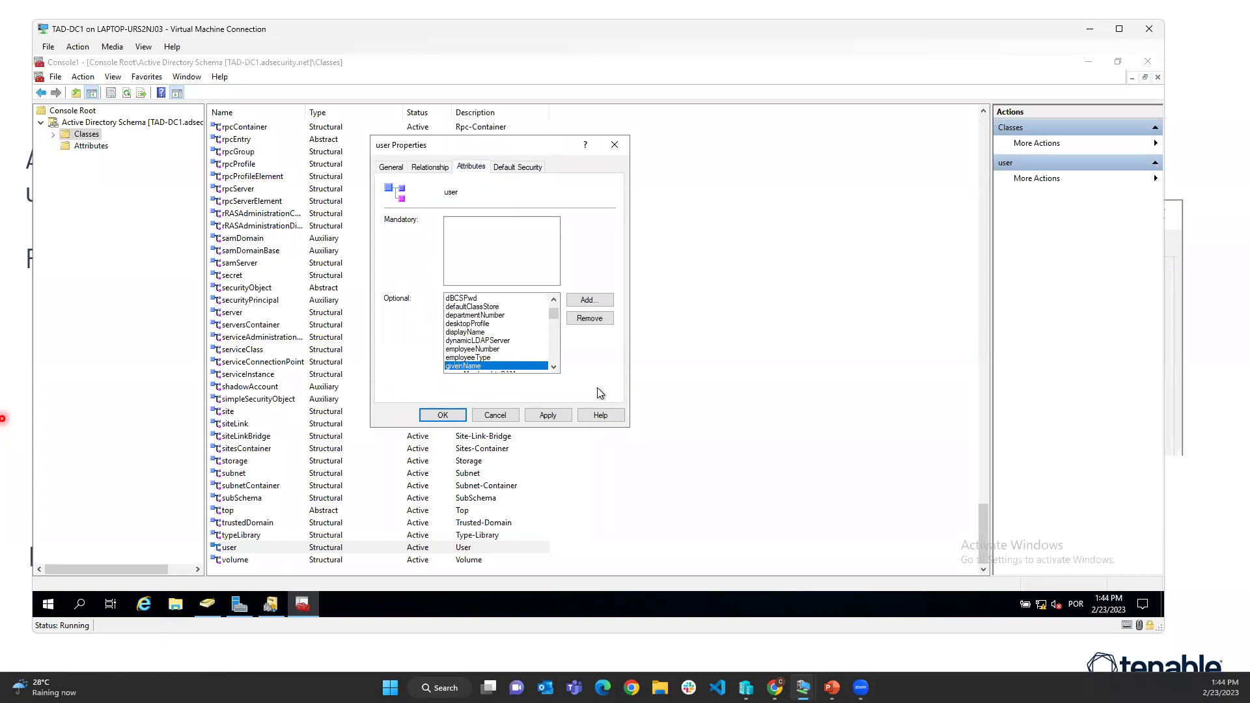
scroll(553, 367, "down", 4)
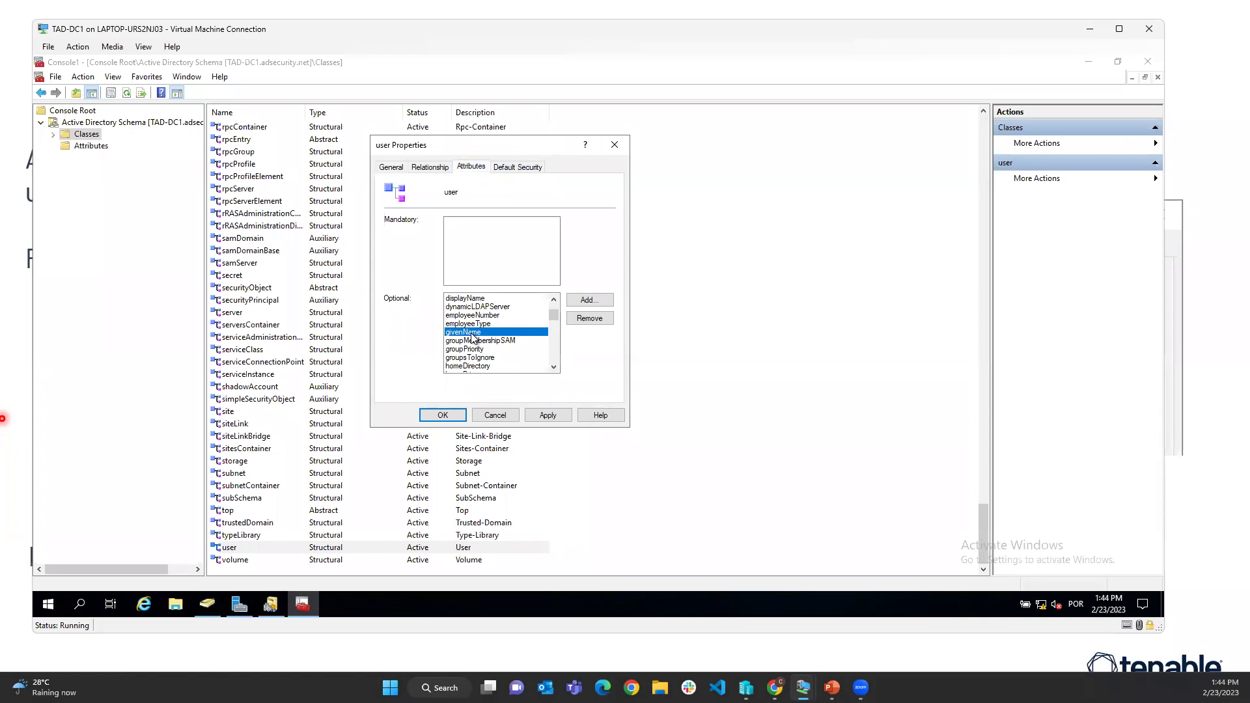
left_click(473, 358)
key("c")
key("o")
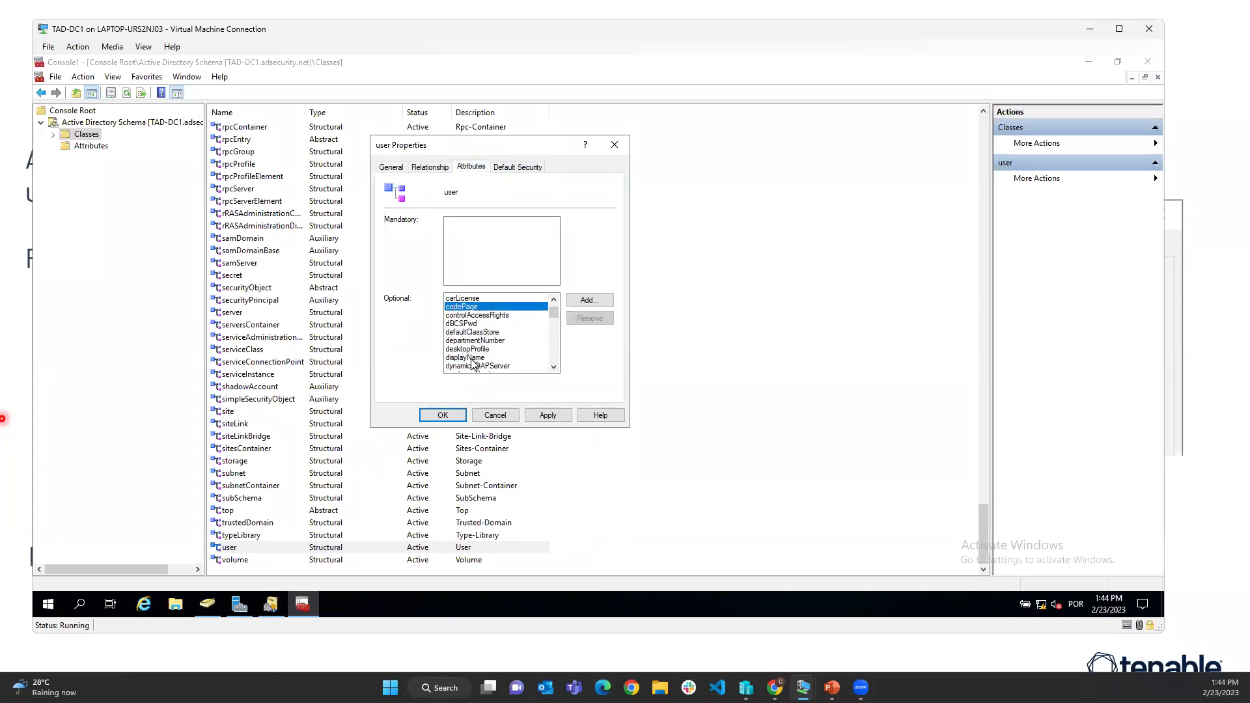
left_click(485, 351)
key("c")
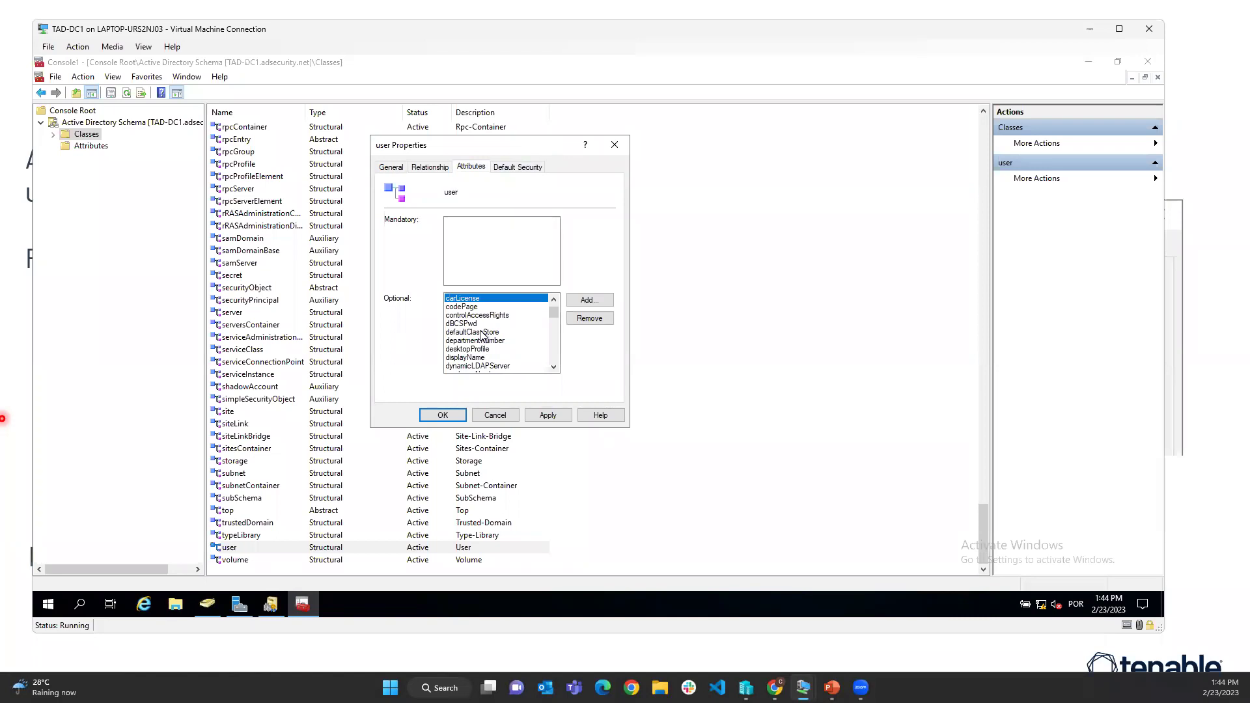
left_click(494, 415)
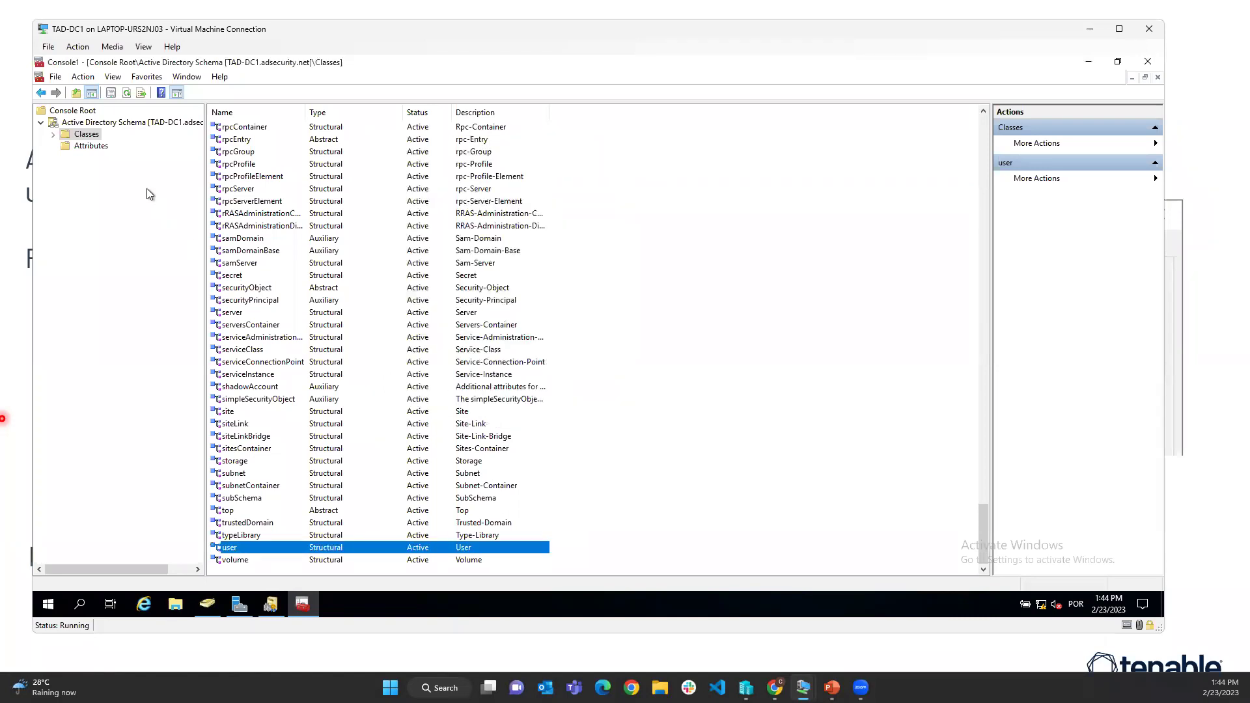
Start creating an attribute in the schema's Attributes folder, read the schema object creation warning and close it without continuing
left_click(93, 147)
right_click(94, 148)
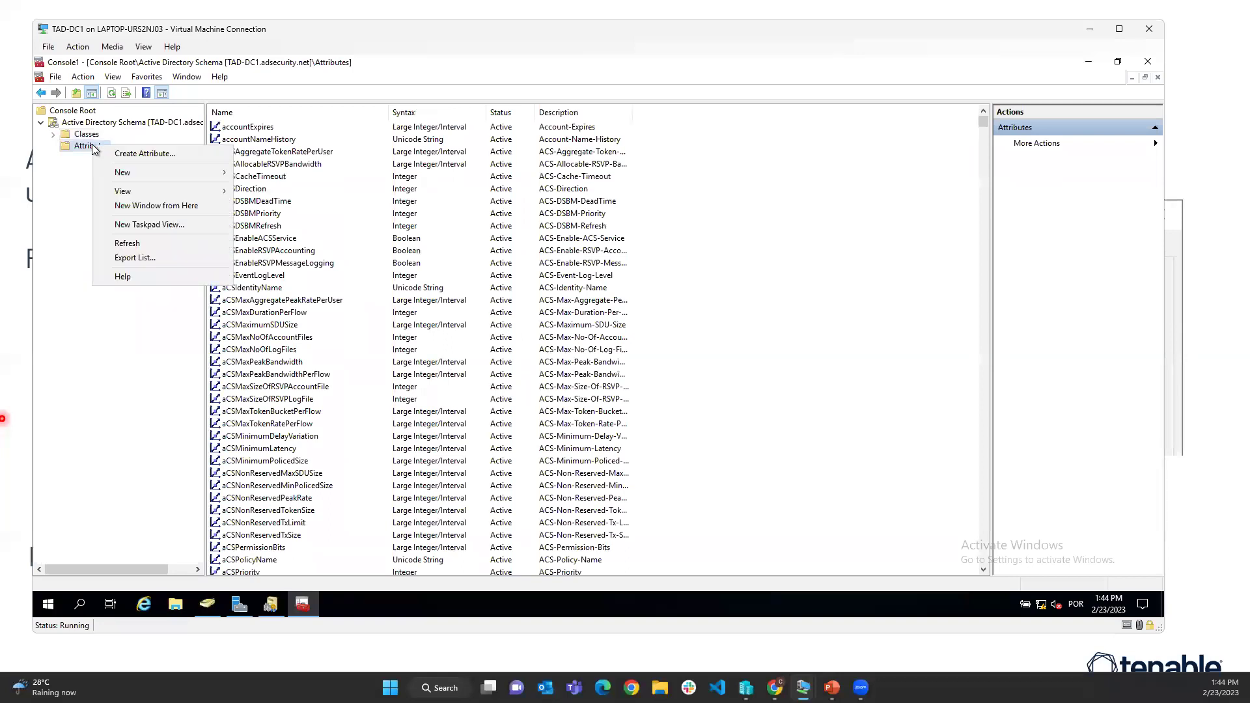
left_click(147, 155)
left_click_drag(572, 284, 453, 247)
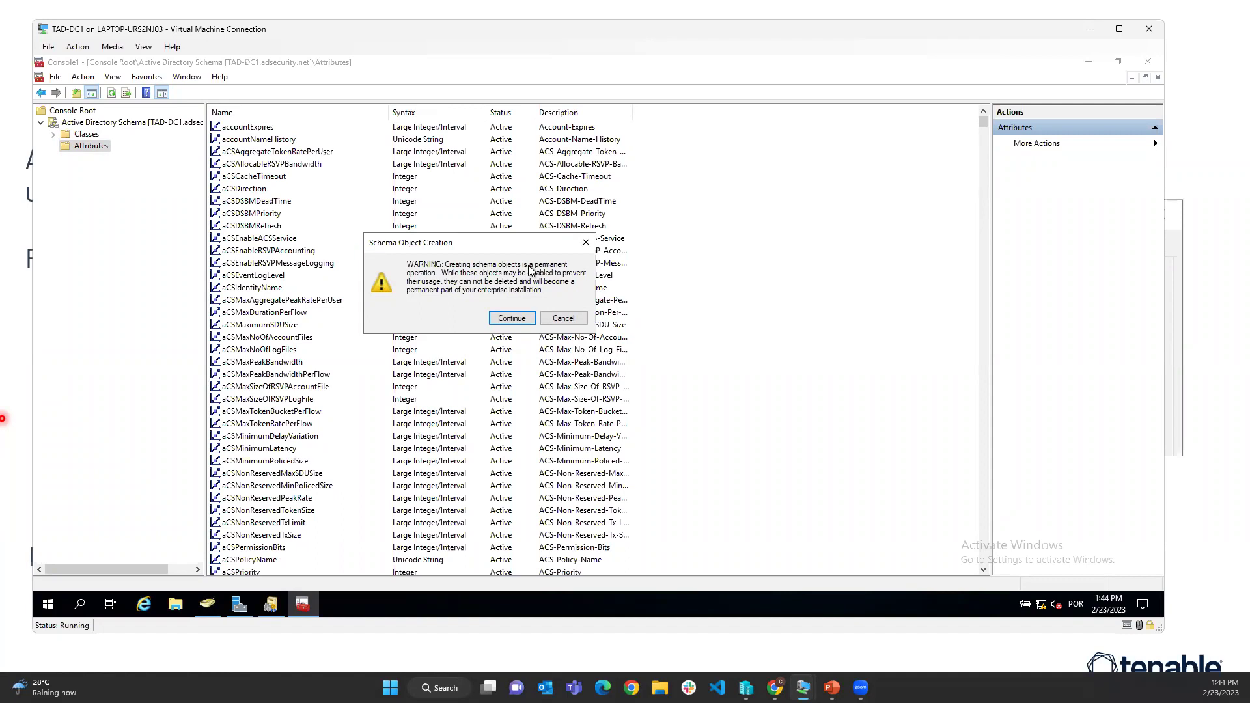
left_click(586, 242)
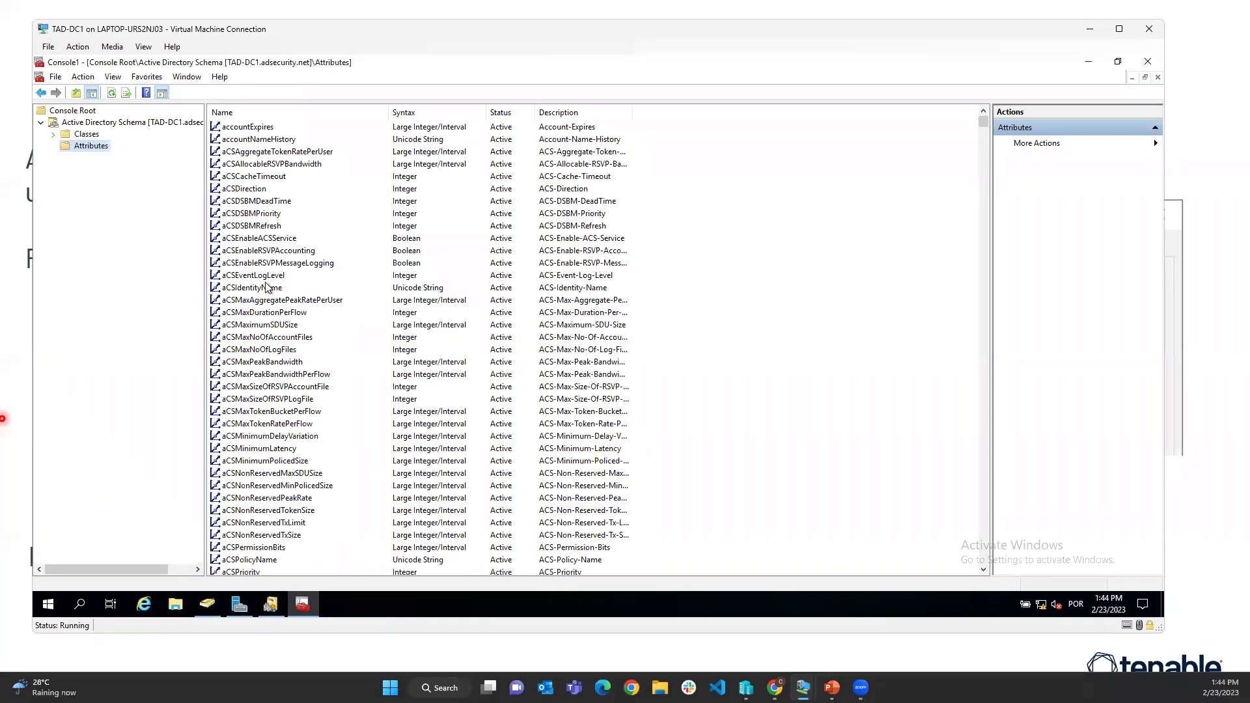
Check which operations are offered for individual schema entries, using aCSEnableRSVPMessageLogging among the attributes and addressTemplate among the classes
left_click(264, 287)
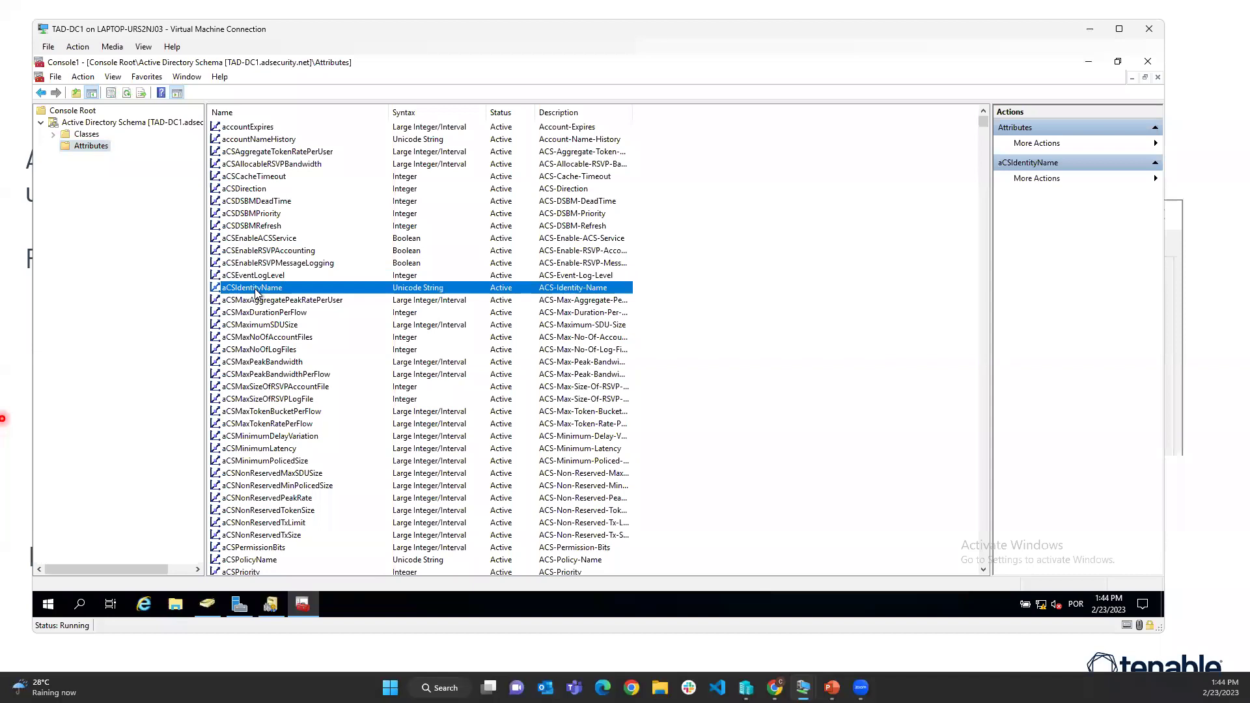
left_click(265, 264)
right_click(265, 265)
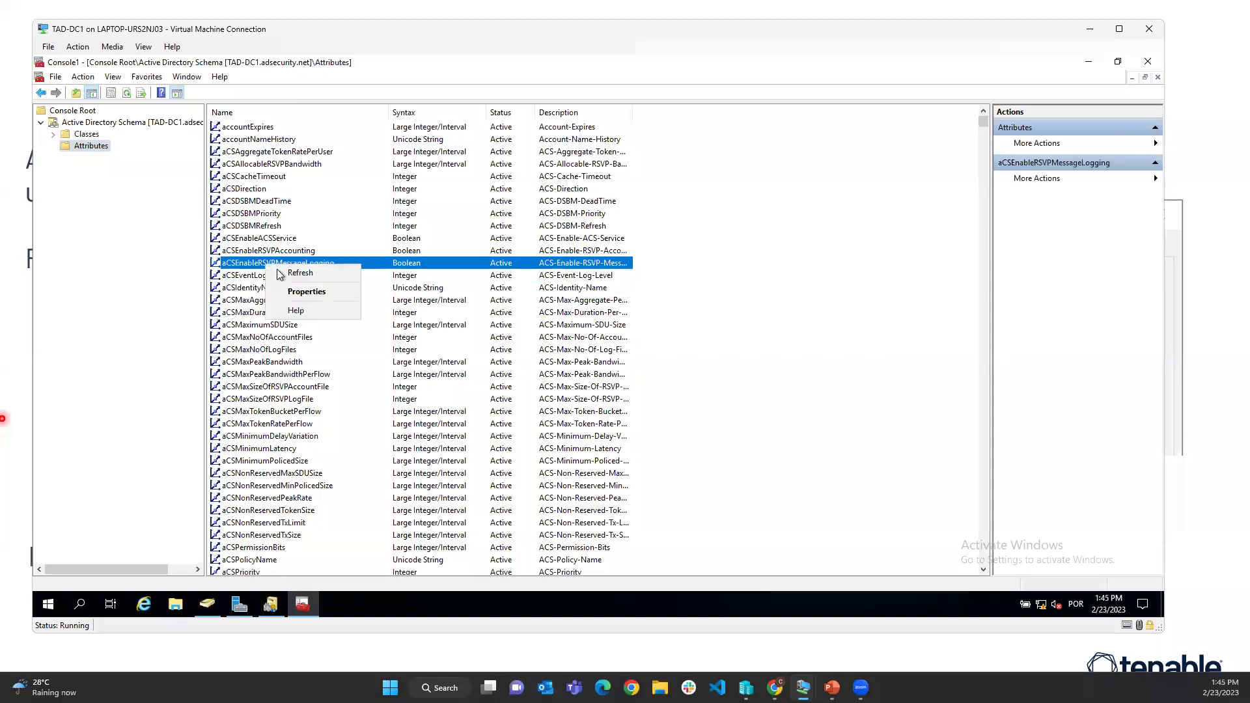
left_click(285, 375)
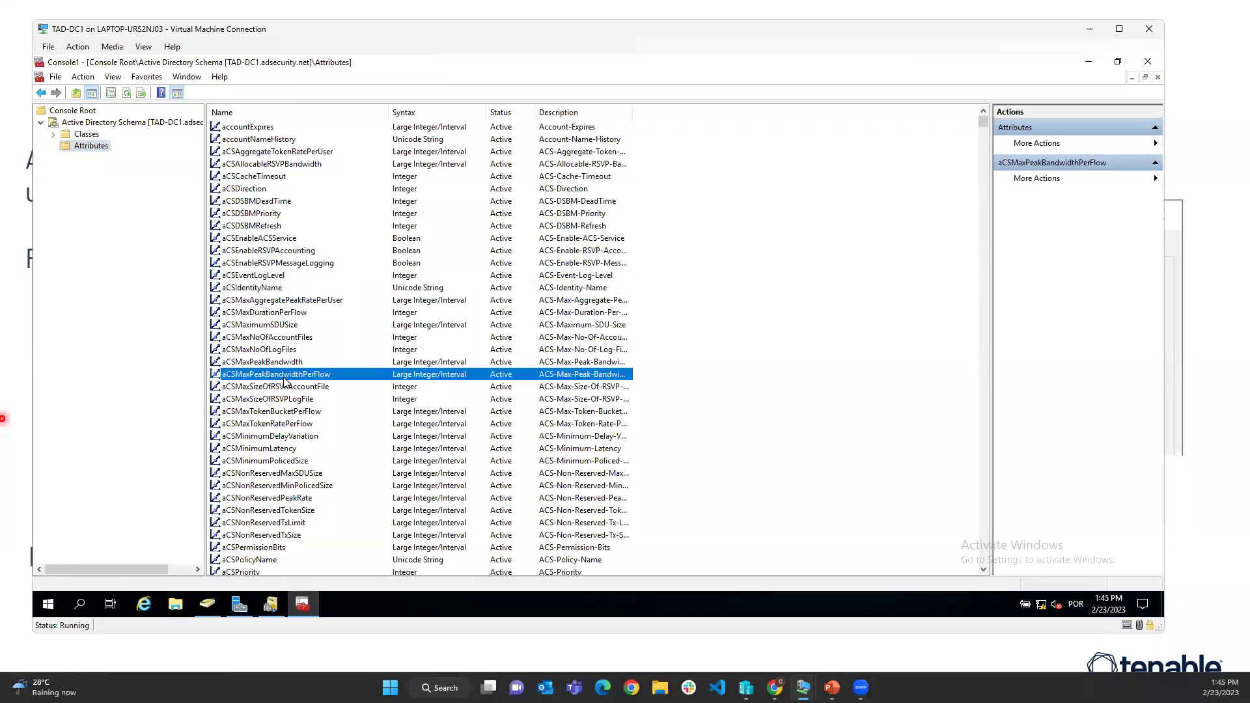
left_click(86, 134)
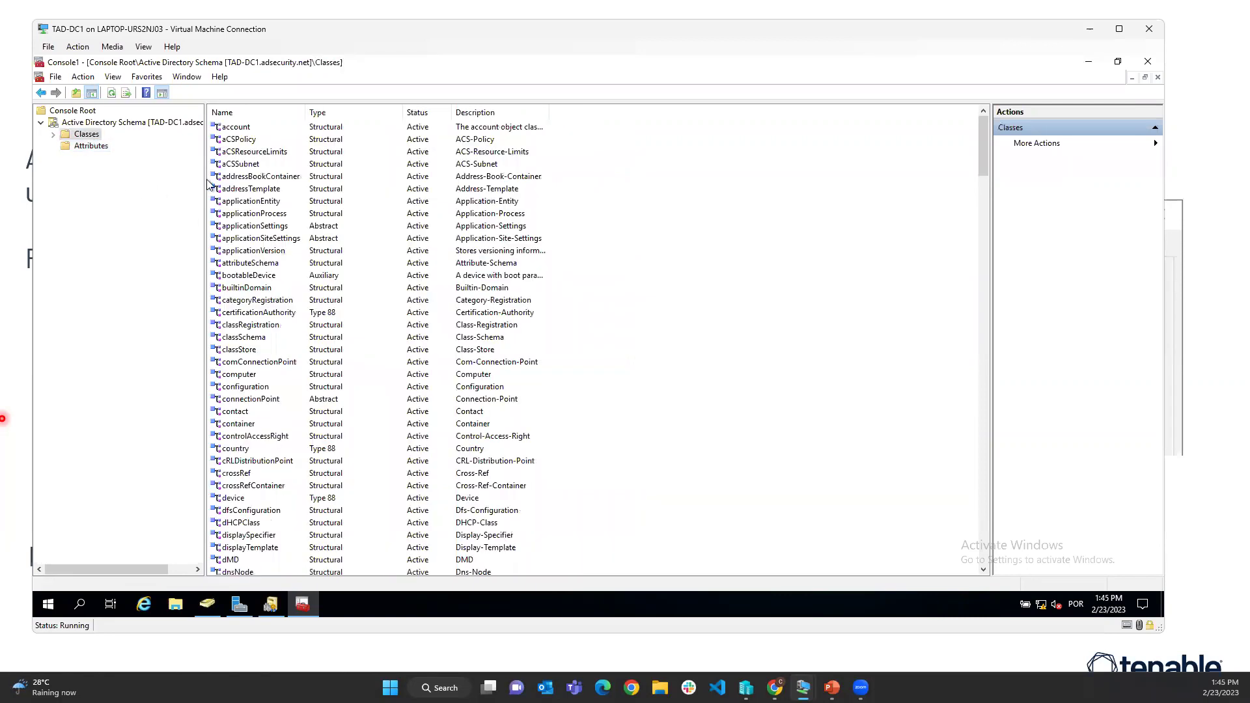
right_click(226, 187)
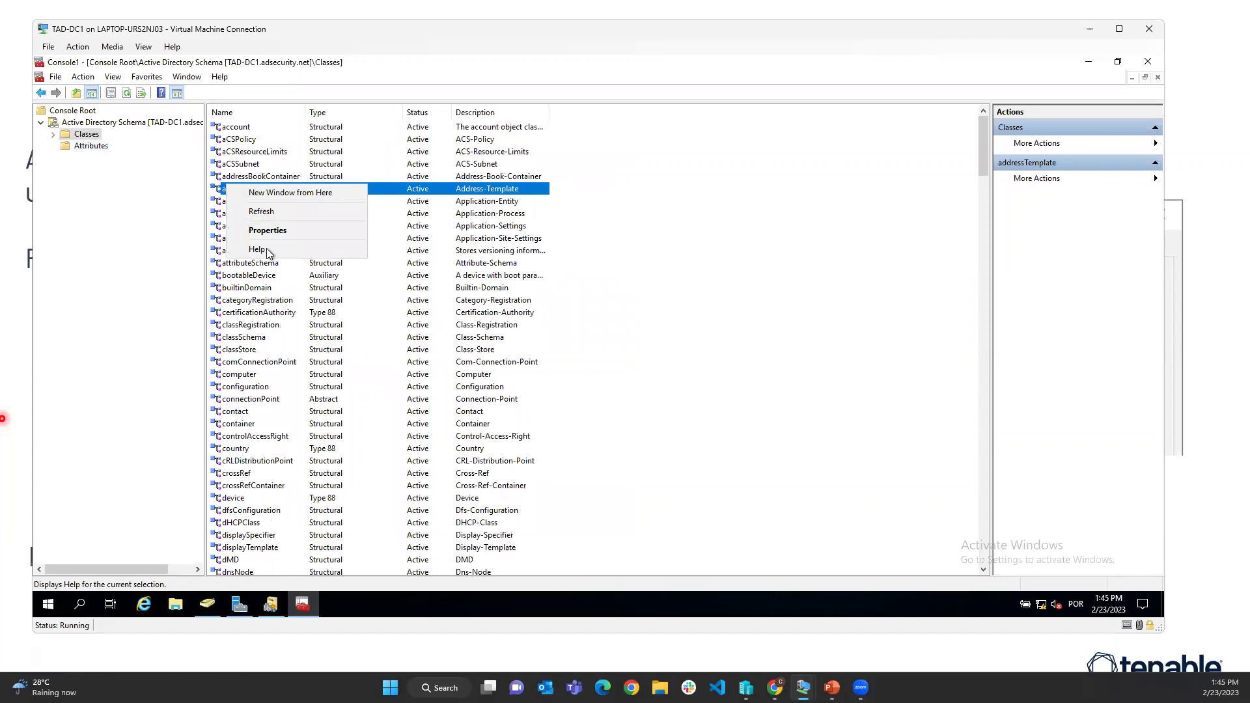
left_click(264, 374)
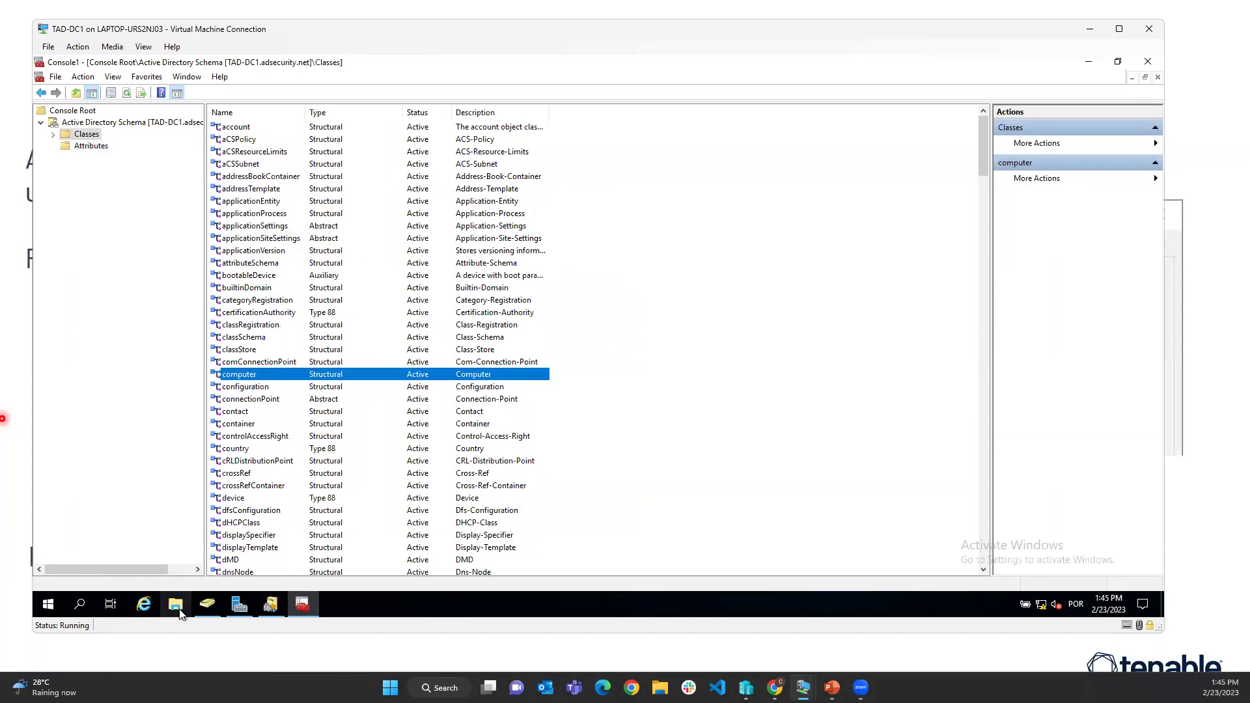
Switch to Active Directory Users and Computers, remove the Administrator account from the Schema Admins group in Users and close the console
left_click(213, 606)
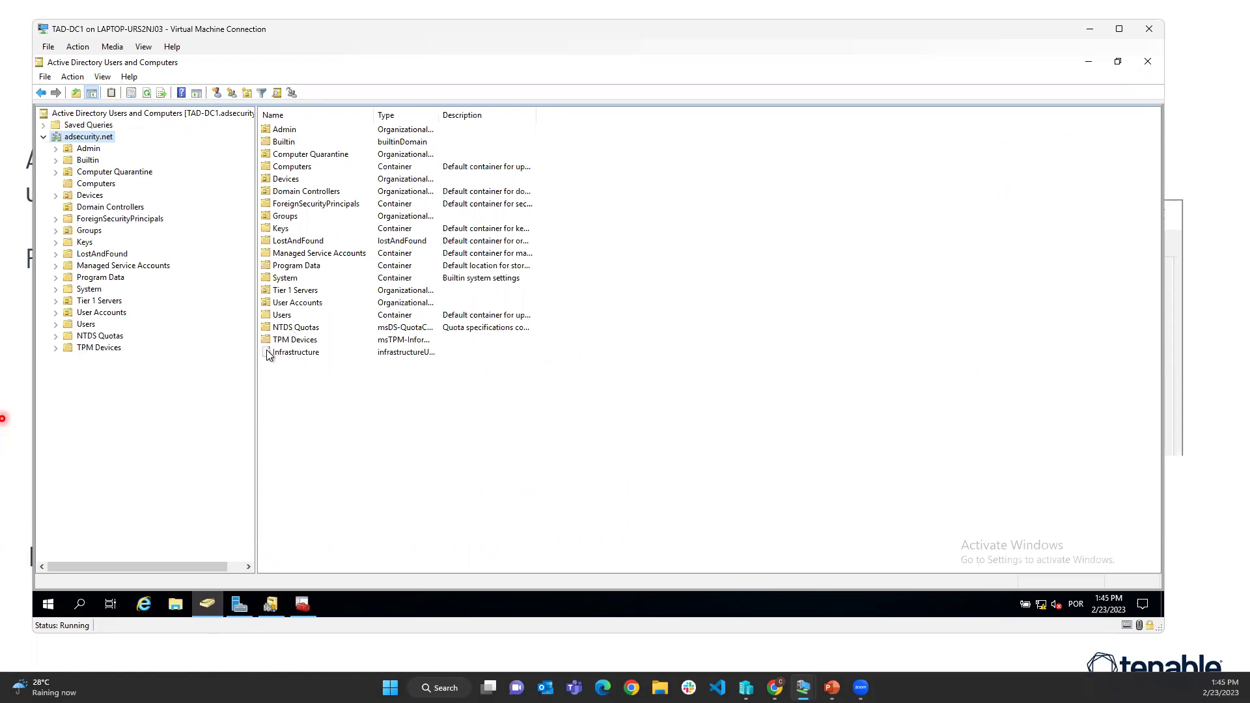
left_click(86, 325)
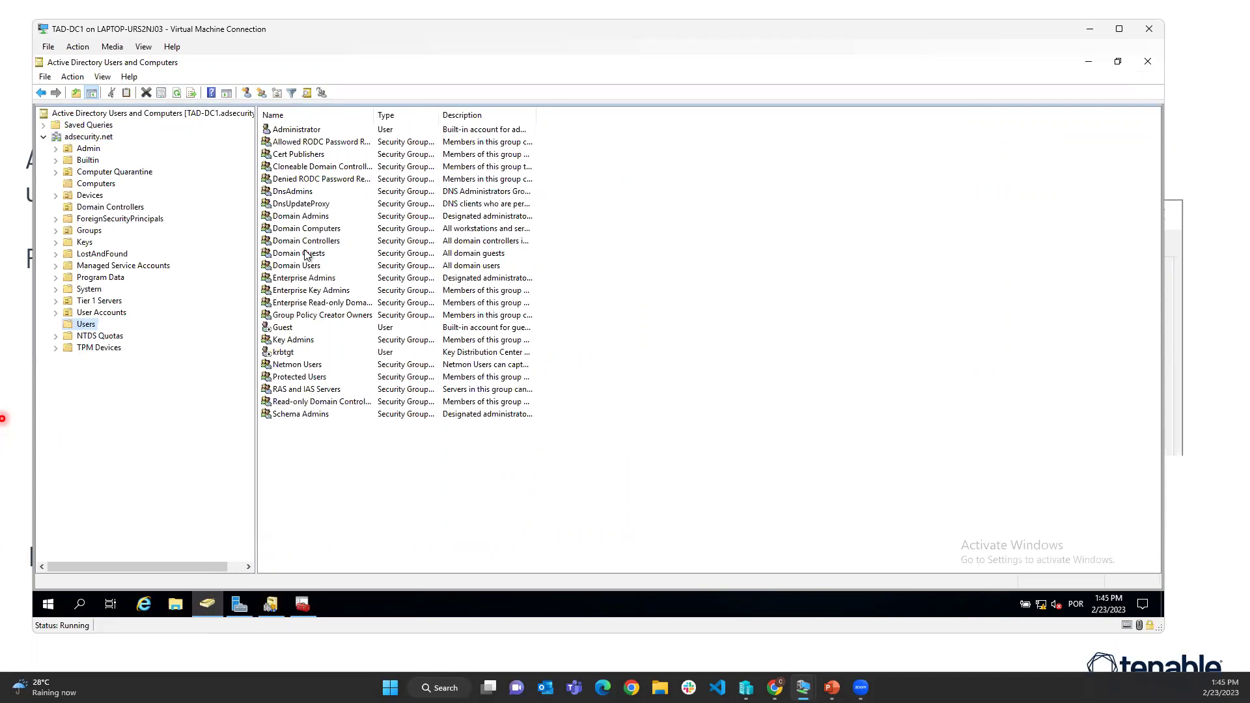
double_click(322, 415)
left_click(487, 182)
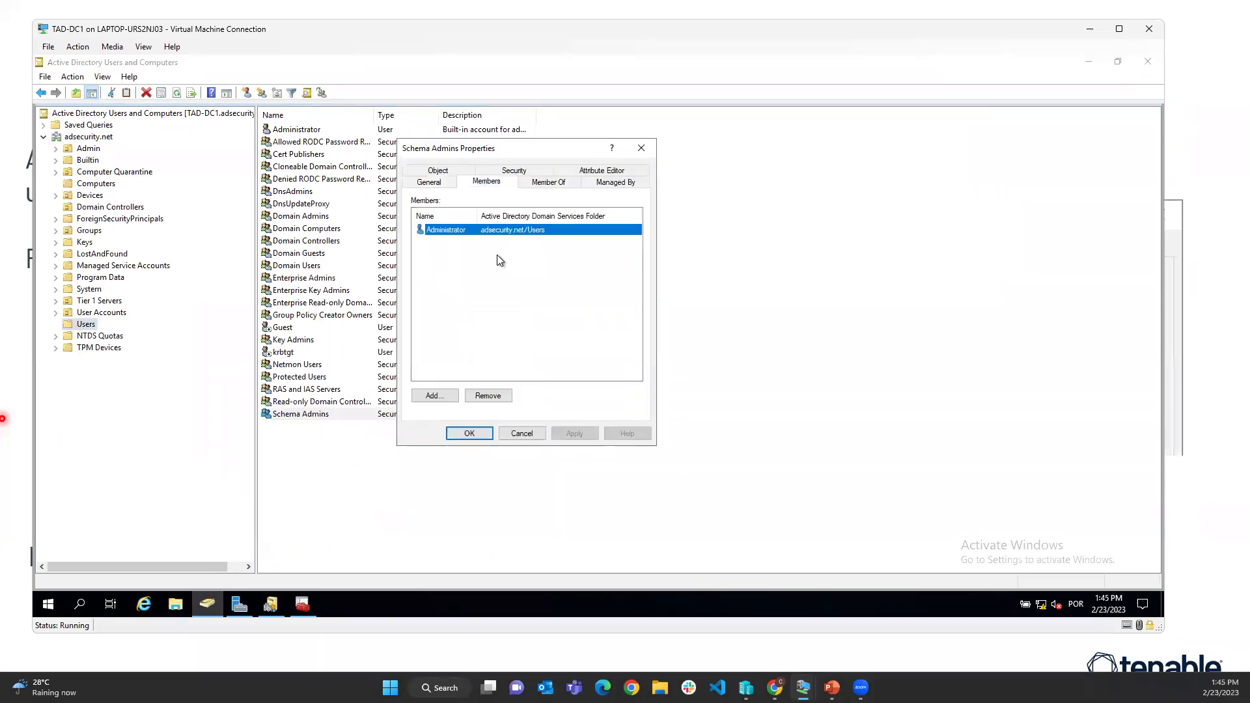
left_click(489, 396)
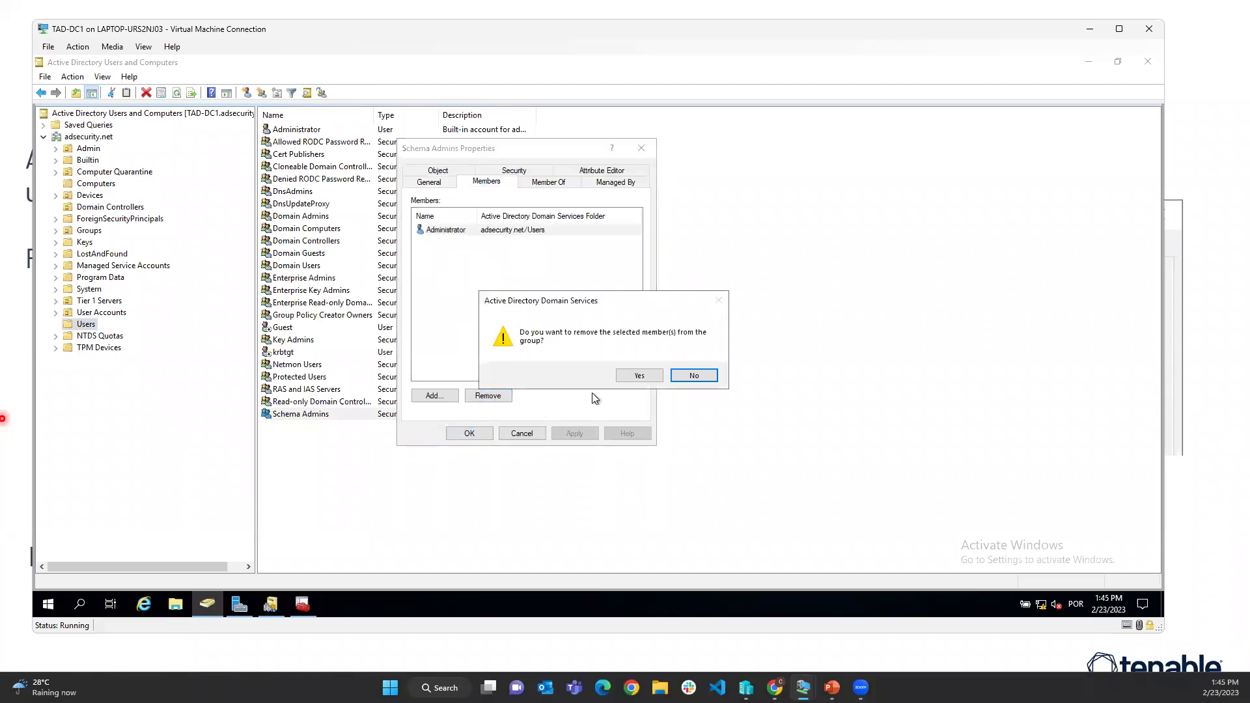
left_click(649, 373)
left_click(585, 437)
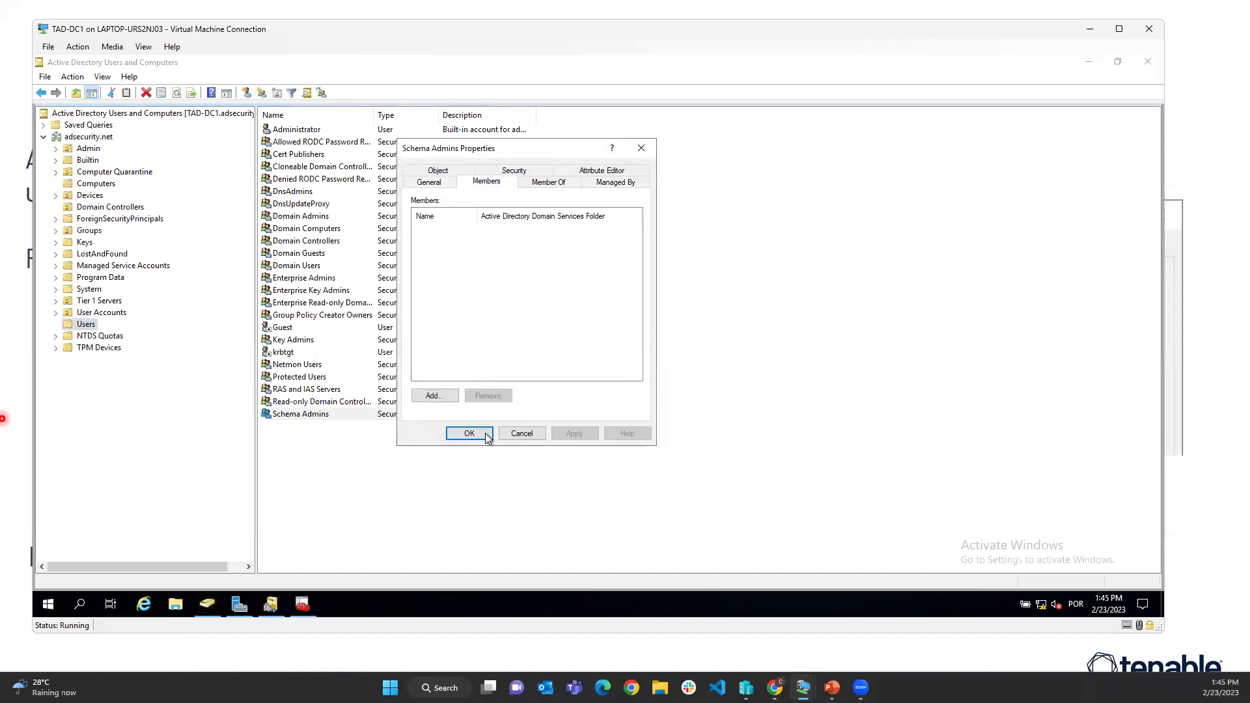
left_click(479, 432)
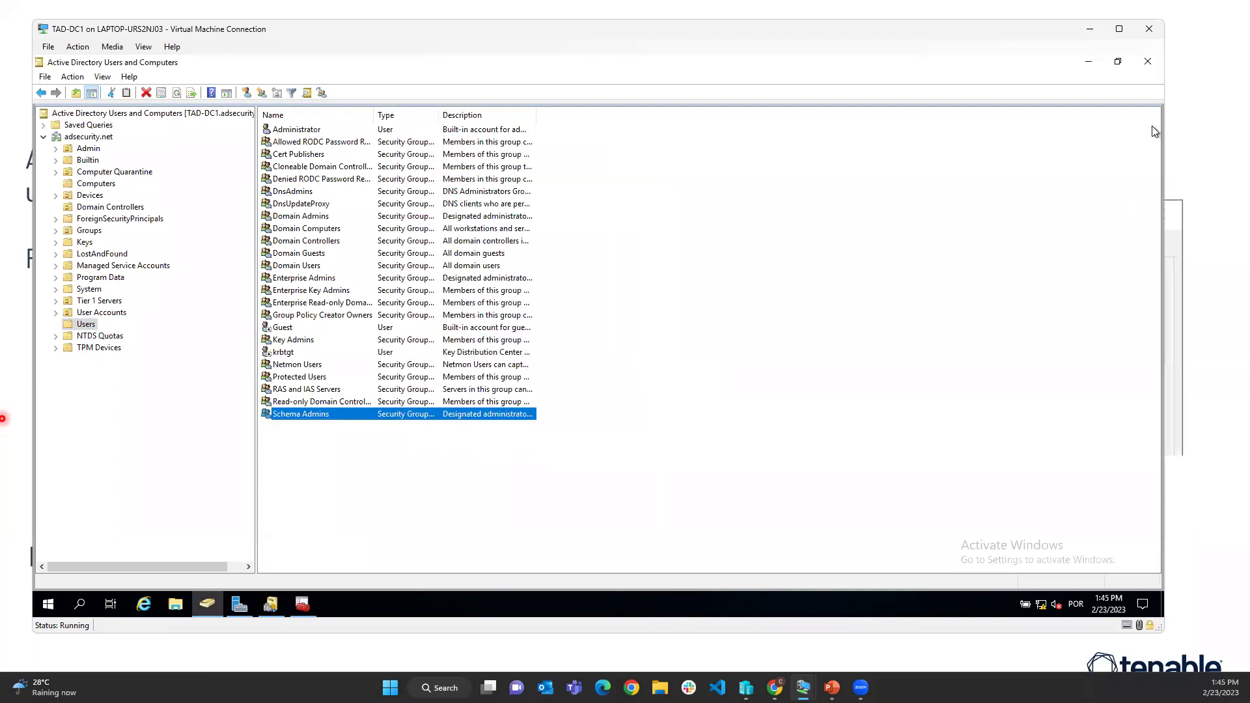
left_click(1147, 61)
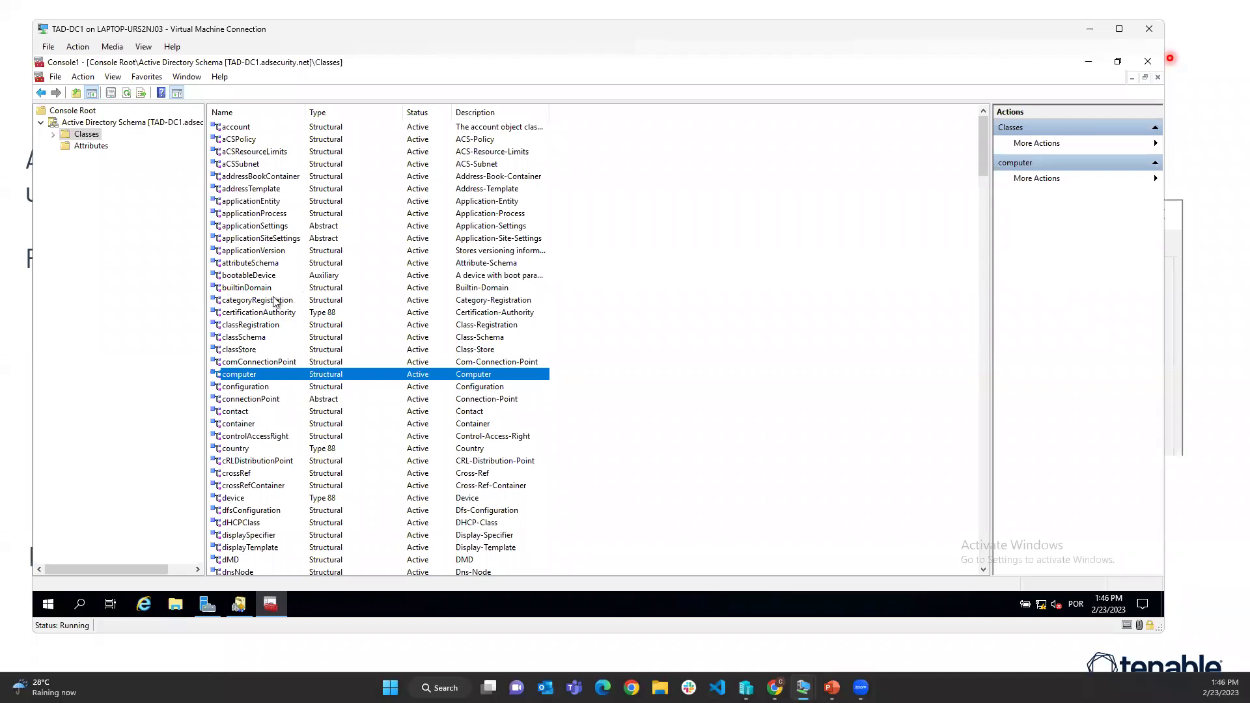
Look over the schema's class list and switch to the list of attributes
left_click(250, 180)
left_click(253, 189)
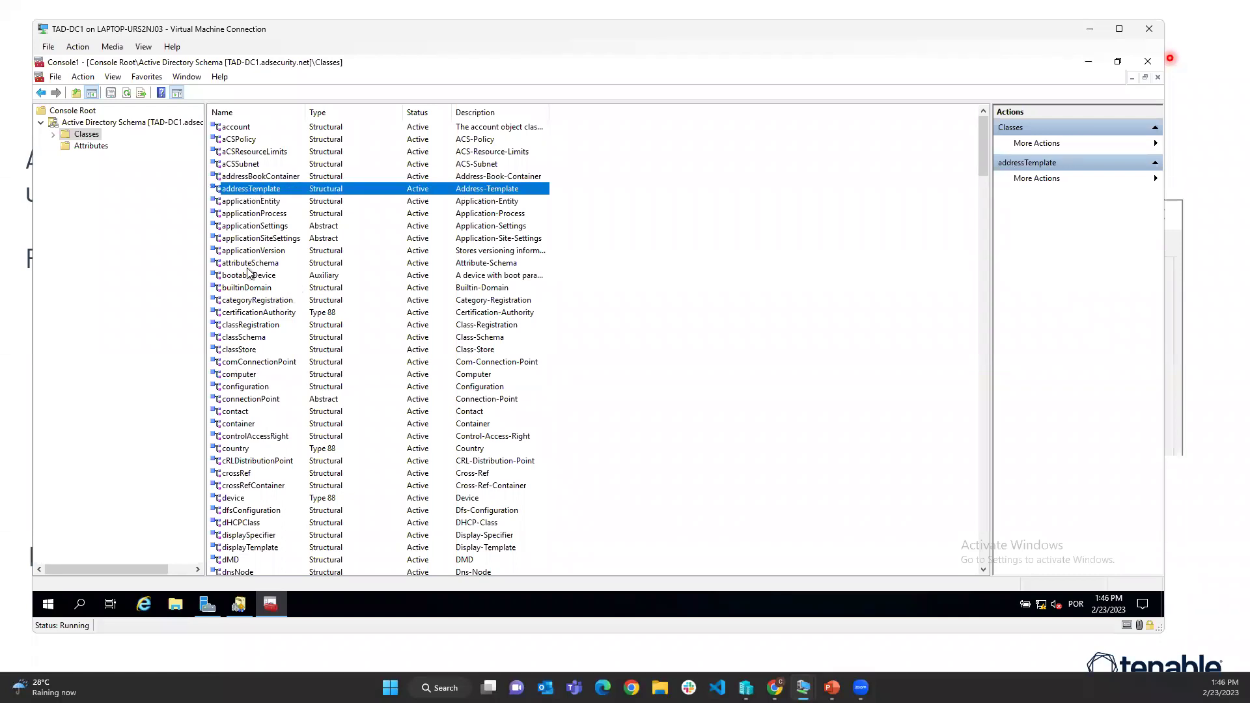
left_click(266, 239)
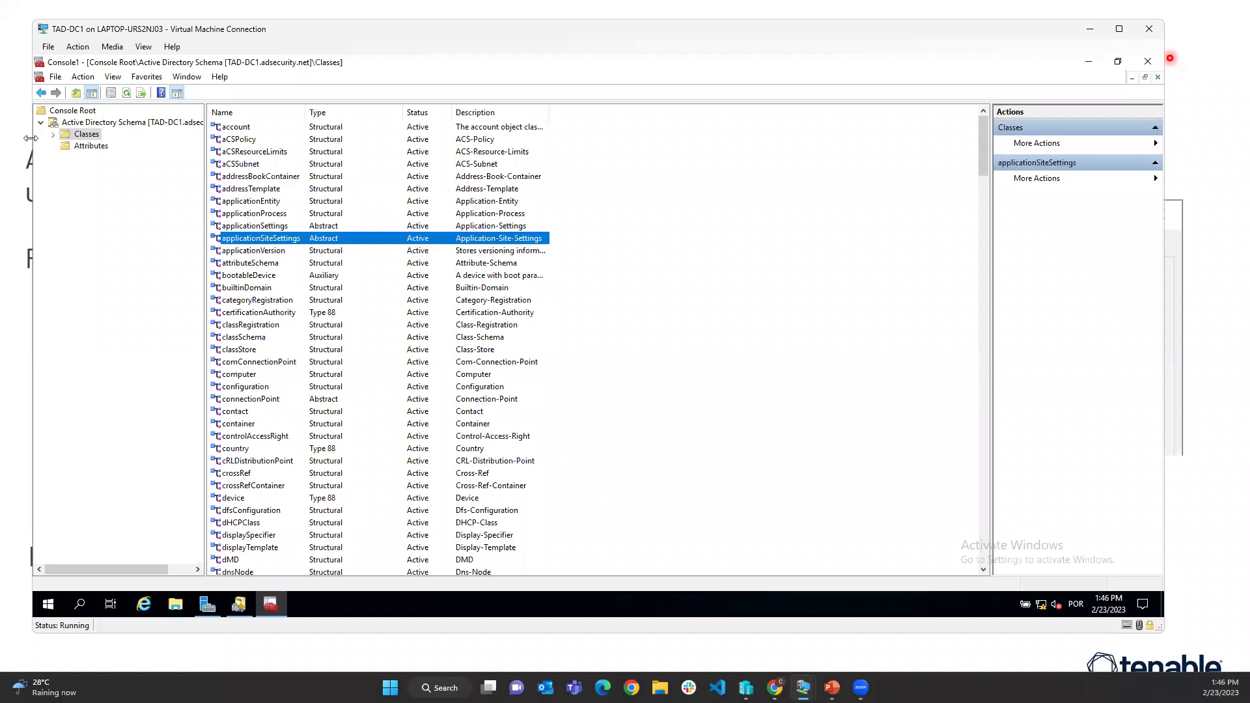
left_click(83, 146)
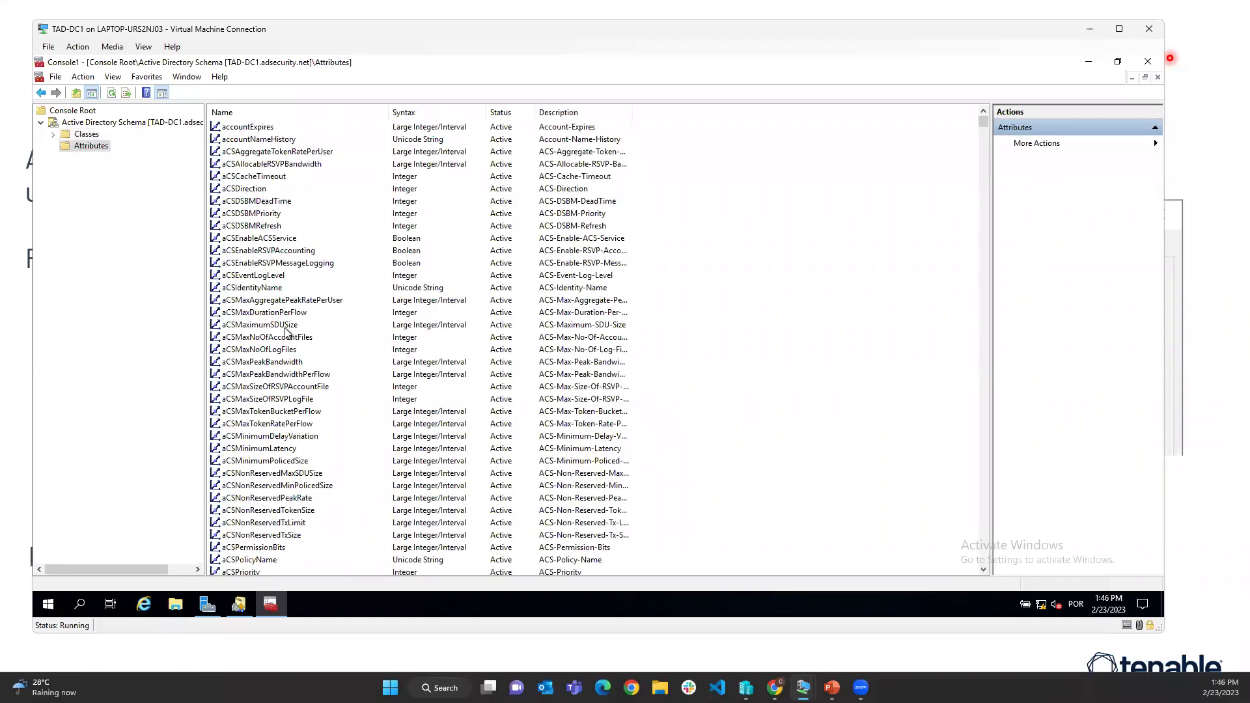
Switch to Server Manager and open Active Directory Users and Computers, closing ADSI Edit if it was opened by mistake
left_click(209, 605)
left_click(1060, 92)
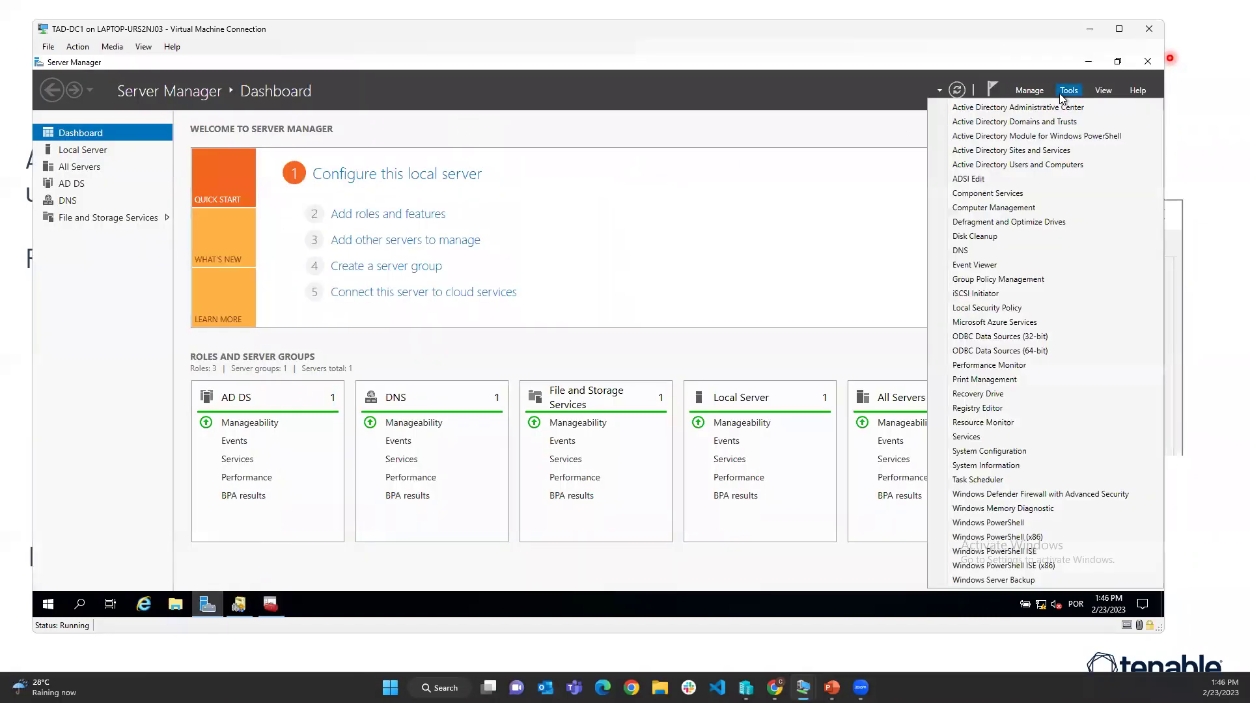
left_click(1029, 177)
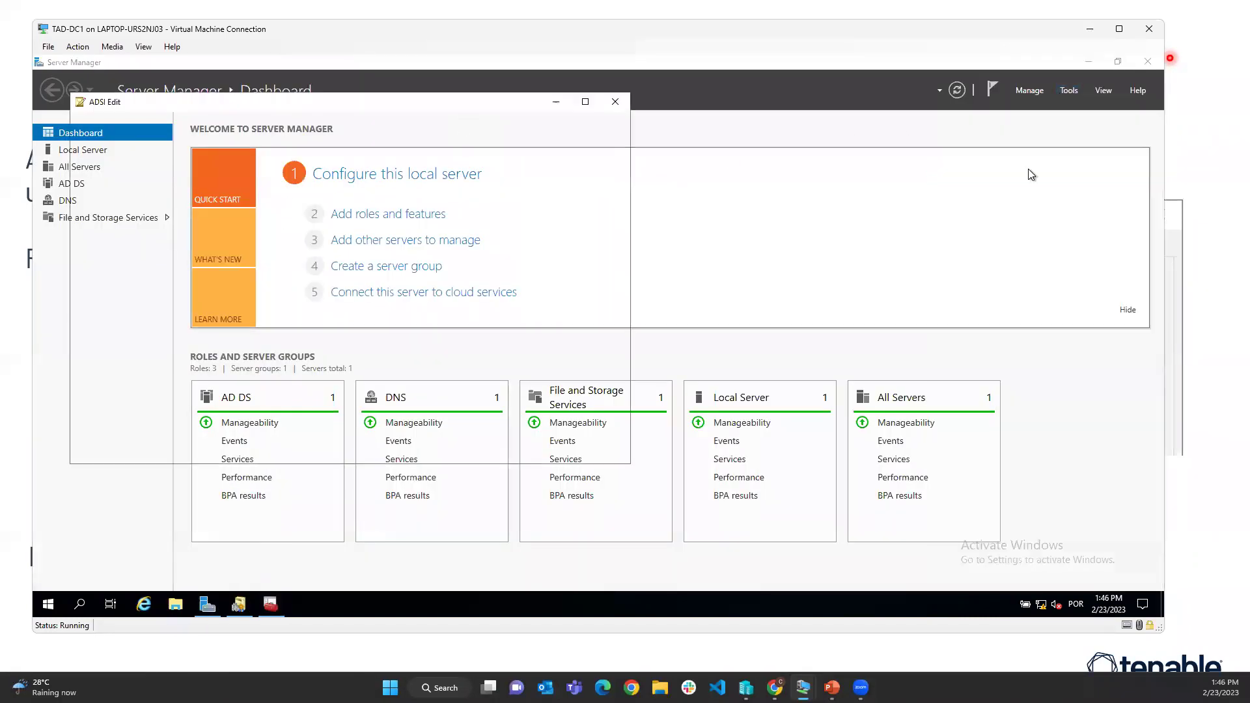
left_click(614, 103)
left_click(1068, 90)
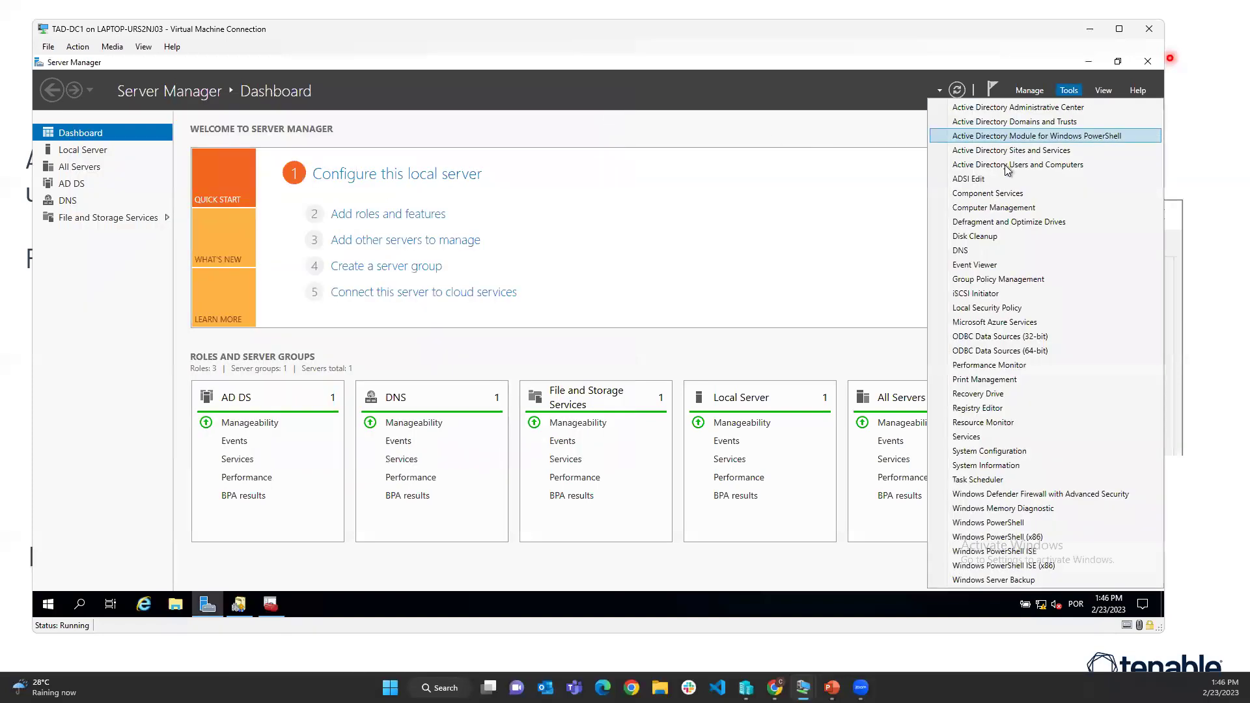
left_click(1014, 166)
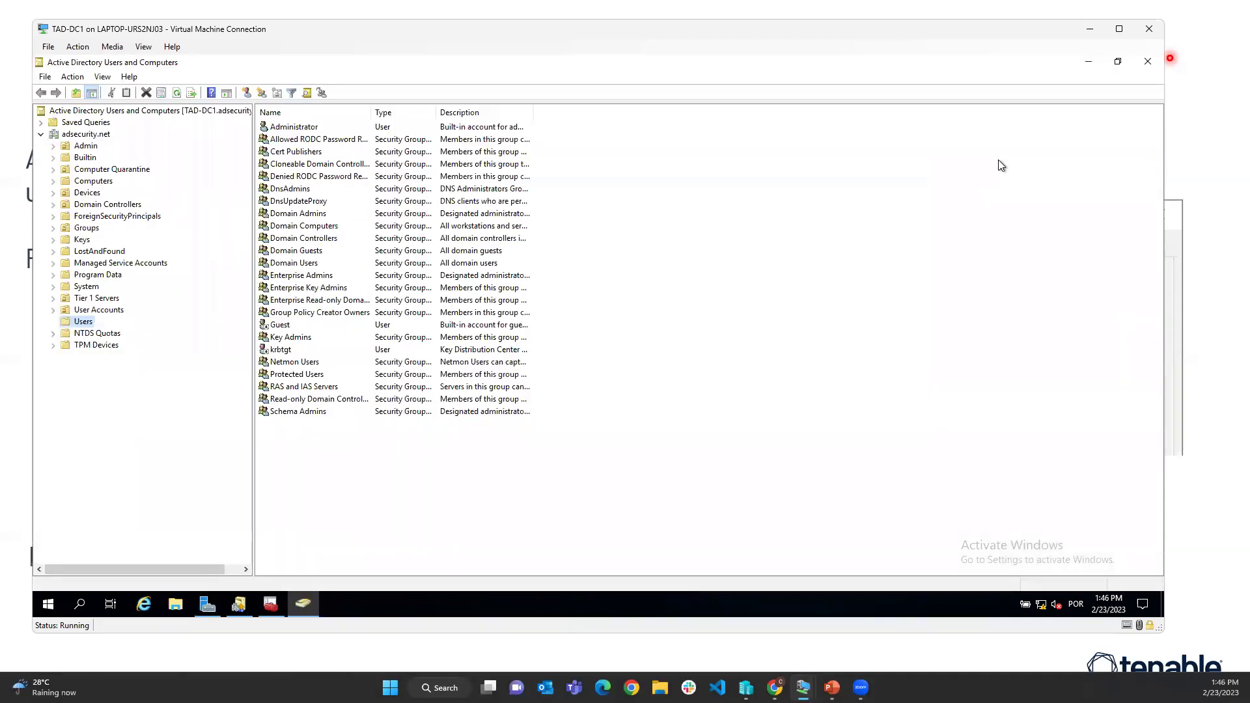
Start a new user in the Users container and fill its first name with a long run of the letter d
right_click(330, 459)
mouse_move(376, 319)
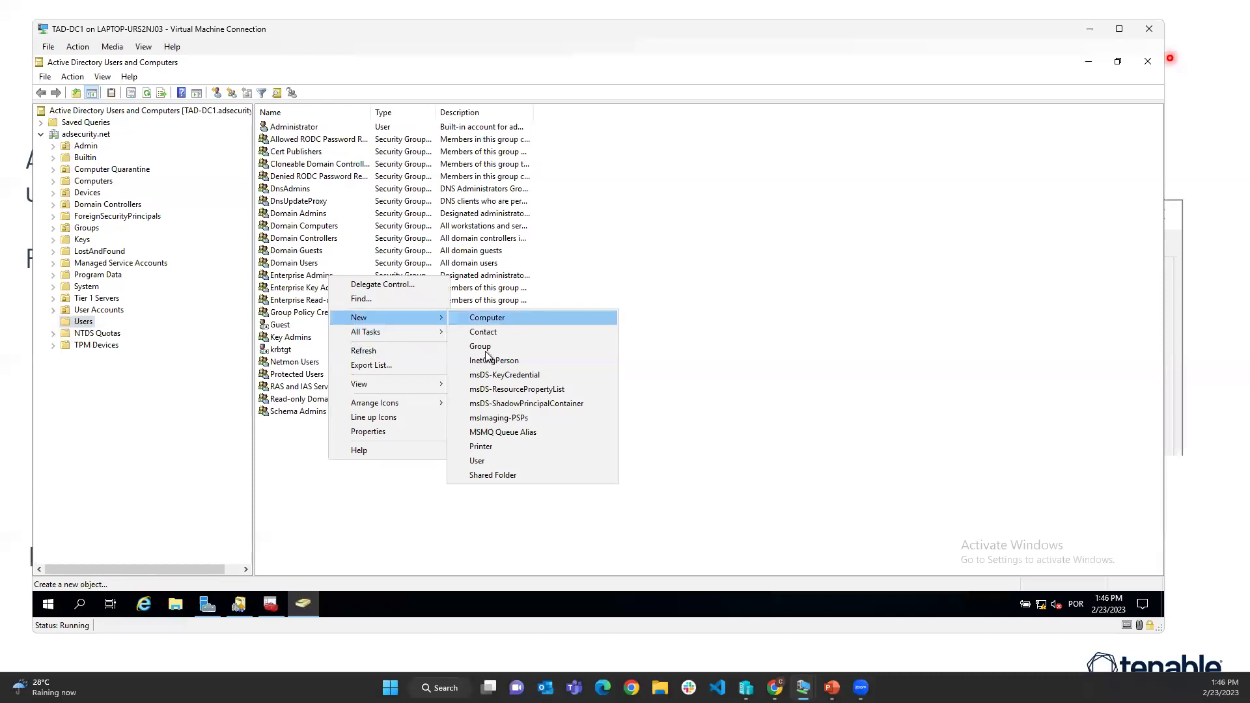
left_click(494, 461)
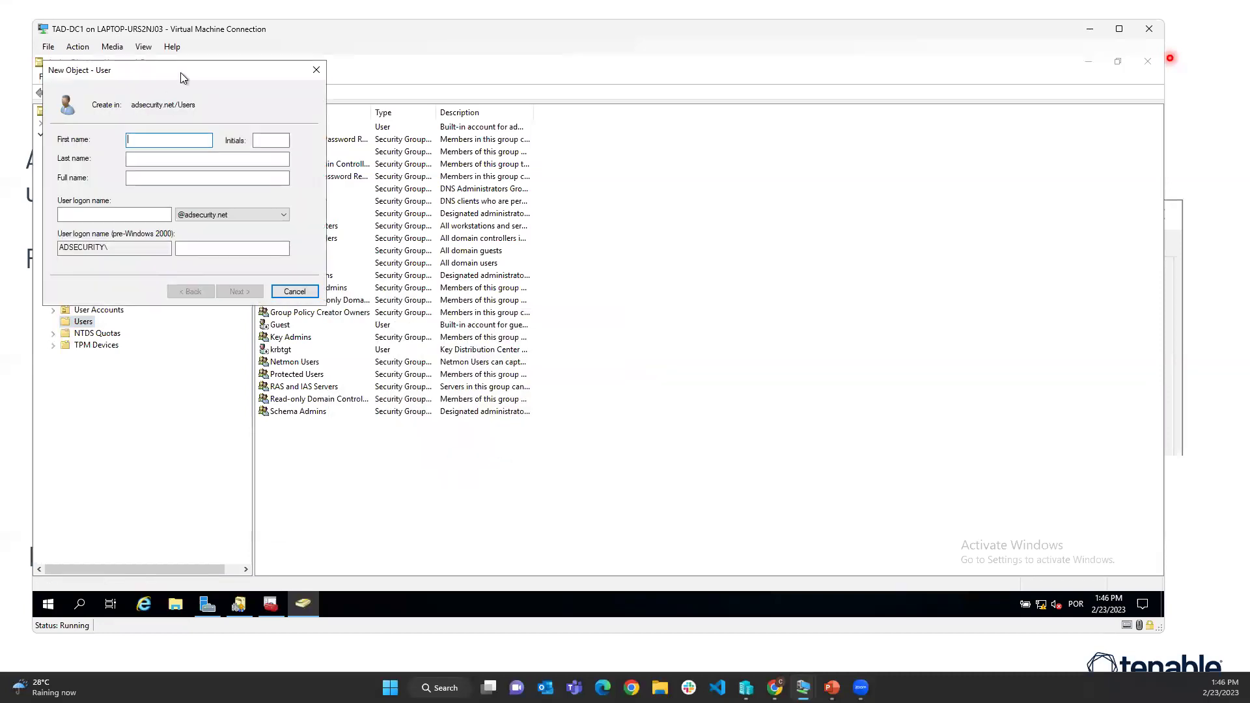
left_click_drag(181, 72, 509, 90)
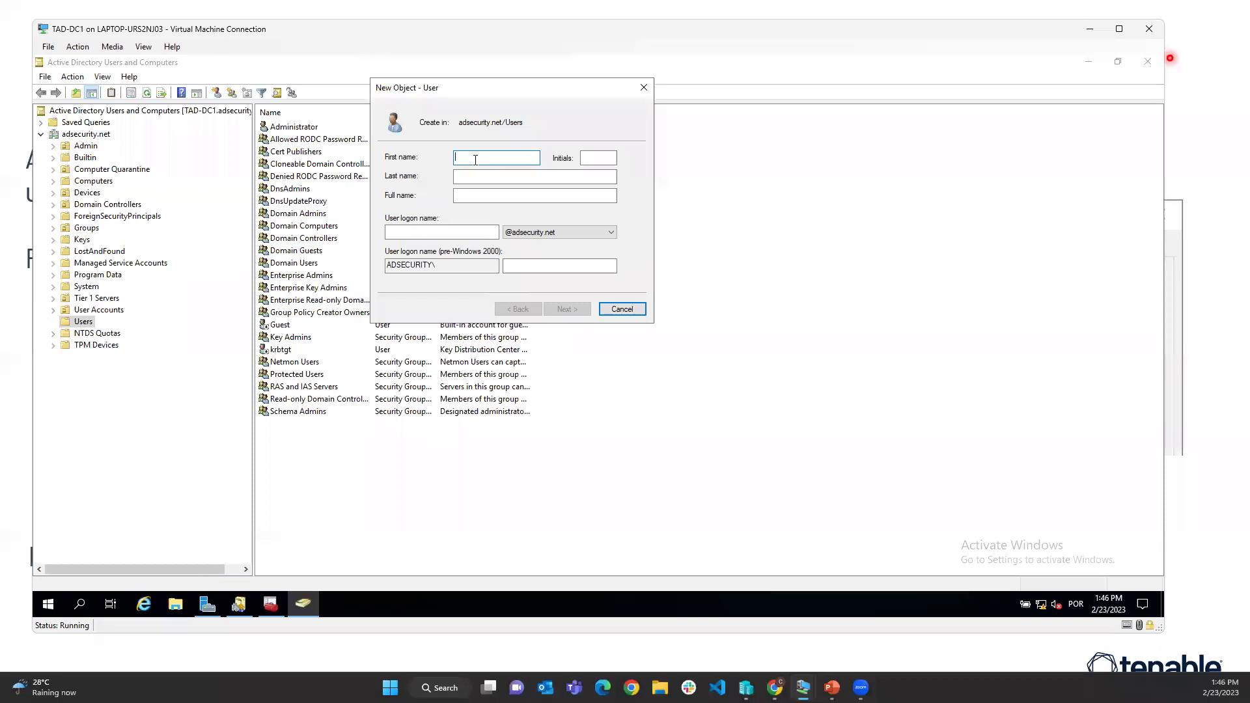
type("dddddddddddddddddddddd")
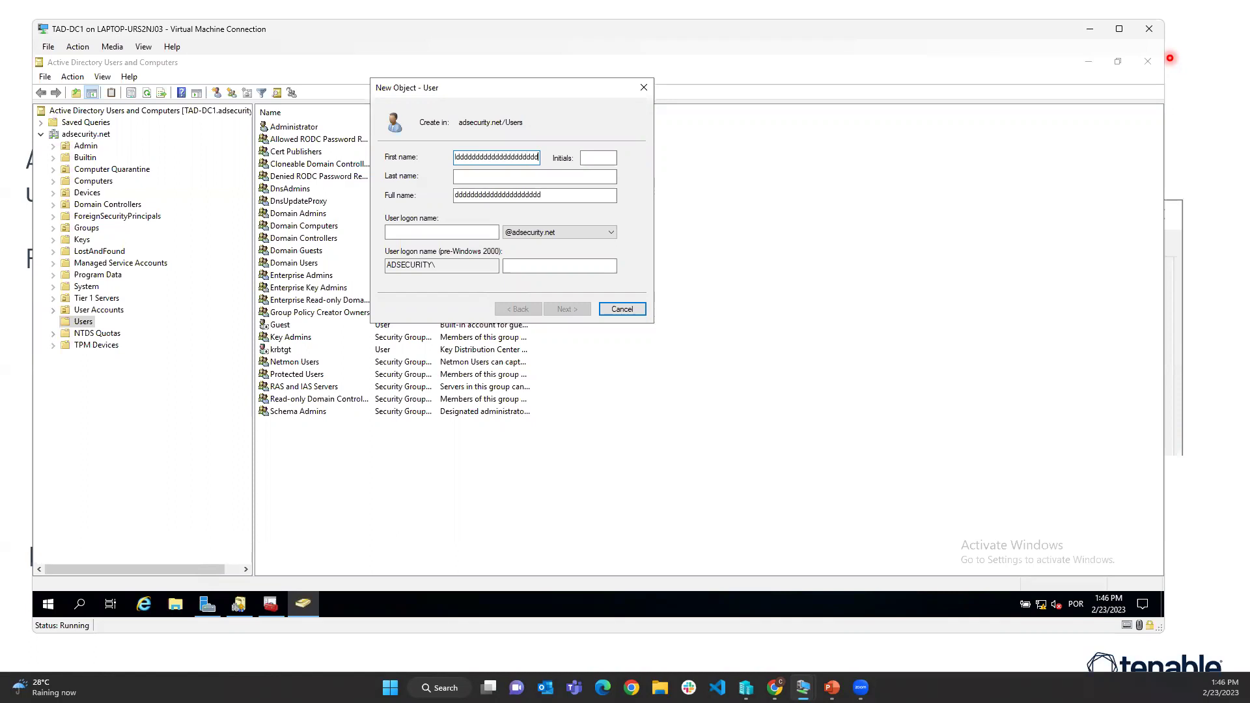
Switch to the Active Directory Schema console, find the givenName attribute and examine its syntax, minimum and maximum in its properties
left_click(270, 604)
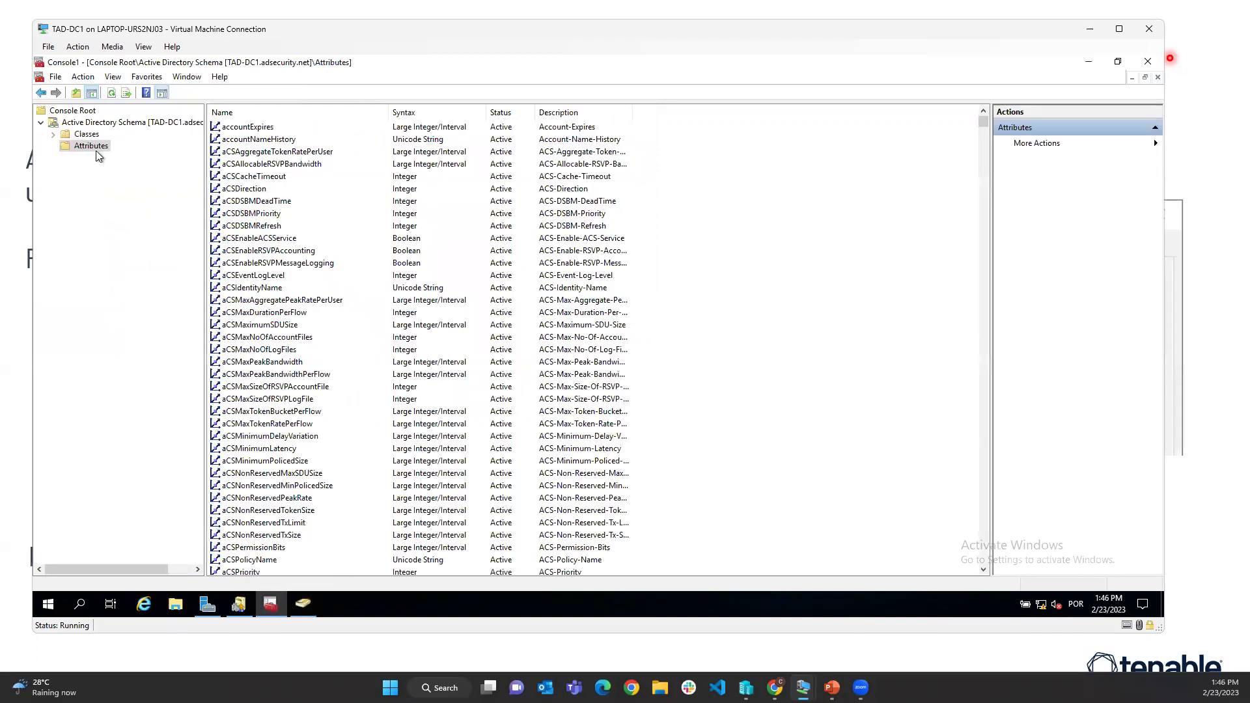
left_click(282, 276)
type("given")
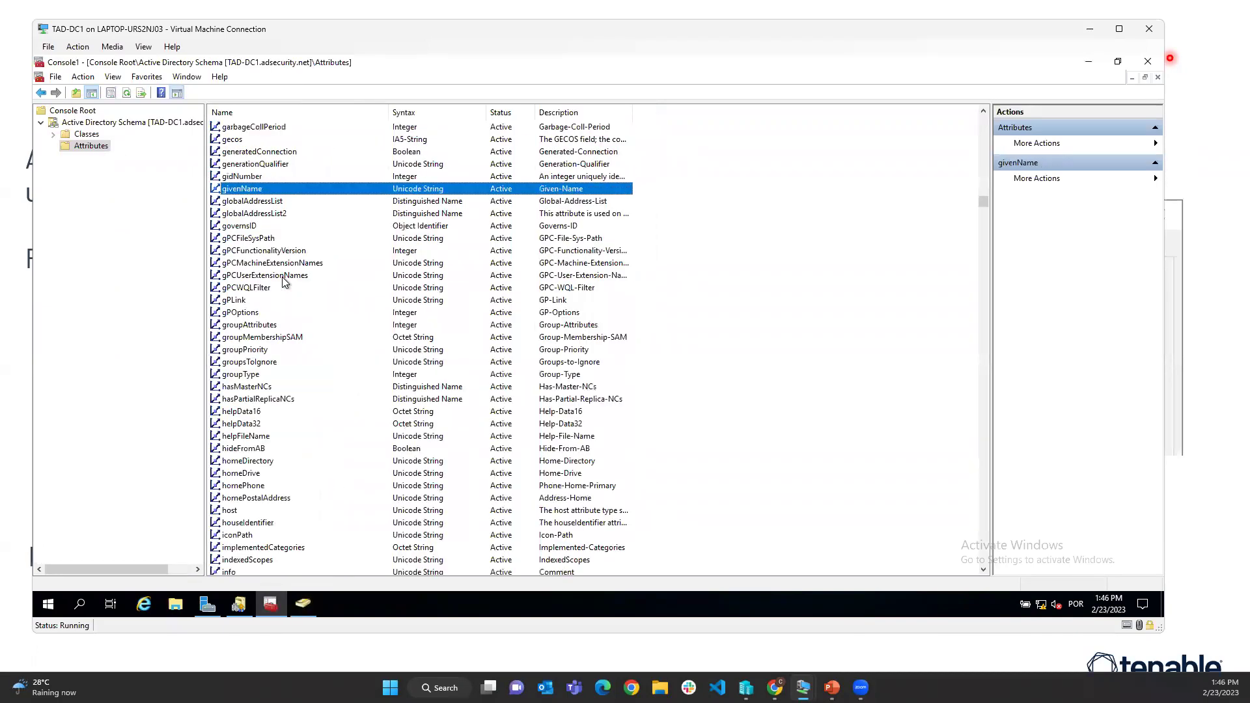
double_click(416, 189)
left_click(456, 300)
left_click(463, 286)
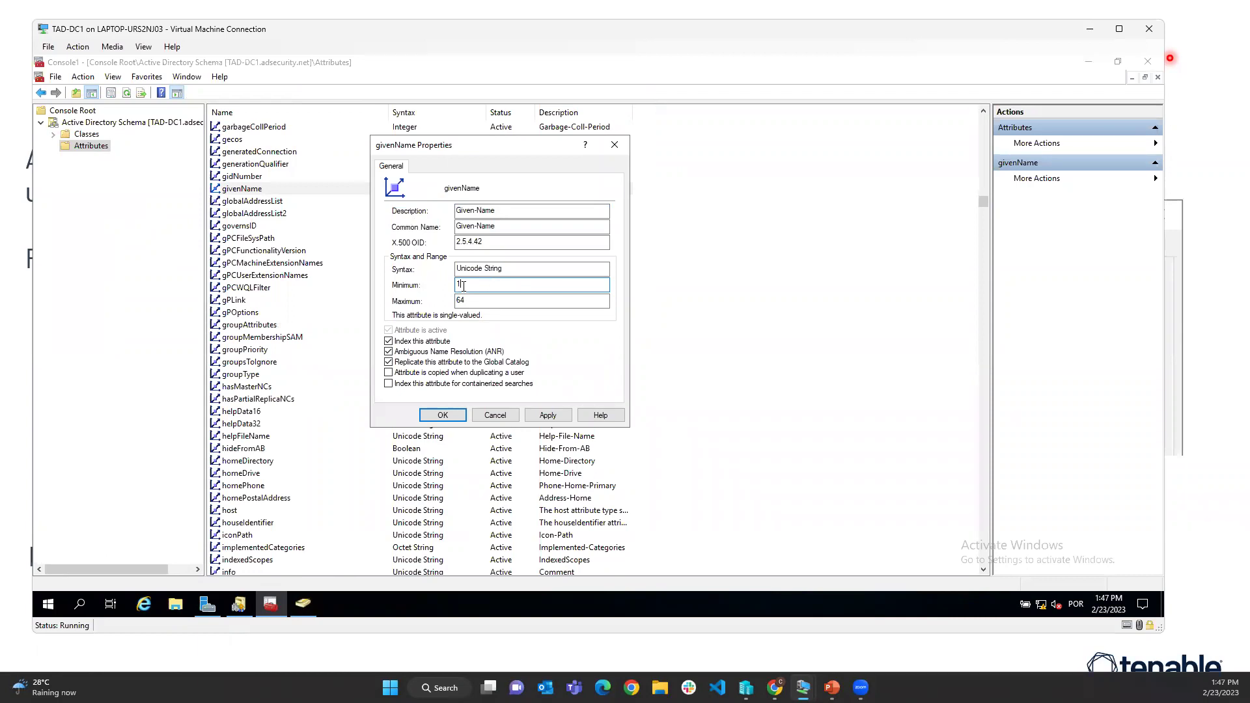
left_click(512, 268)
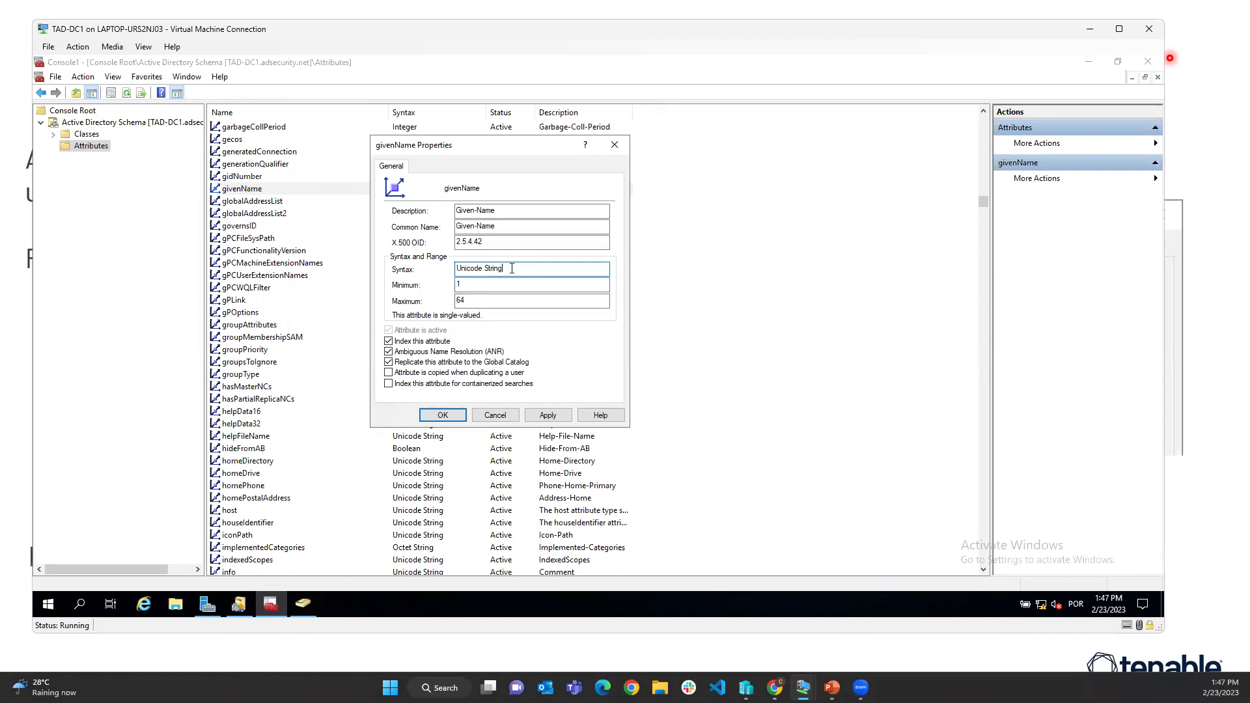
left_click(464, 286)
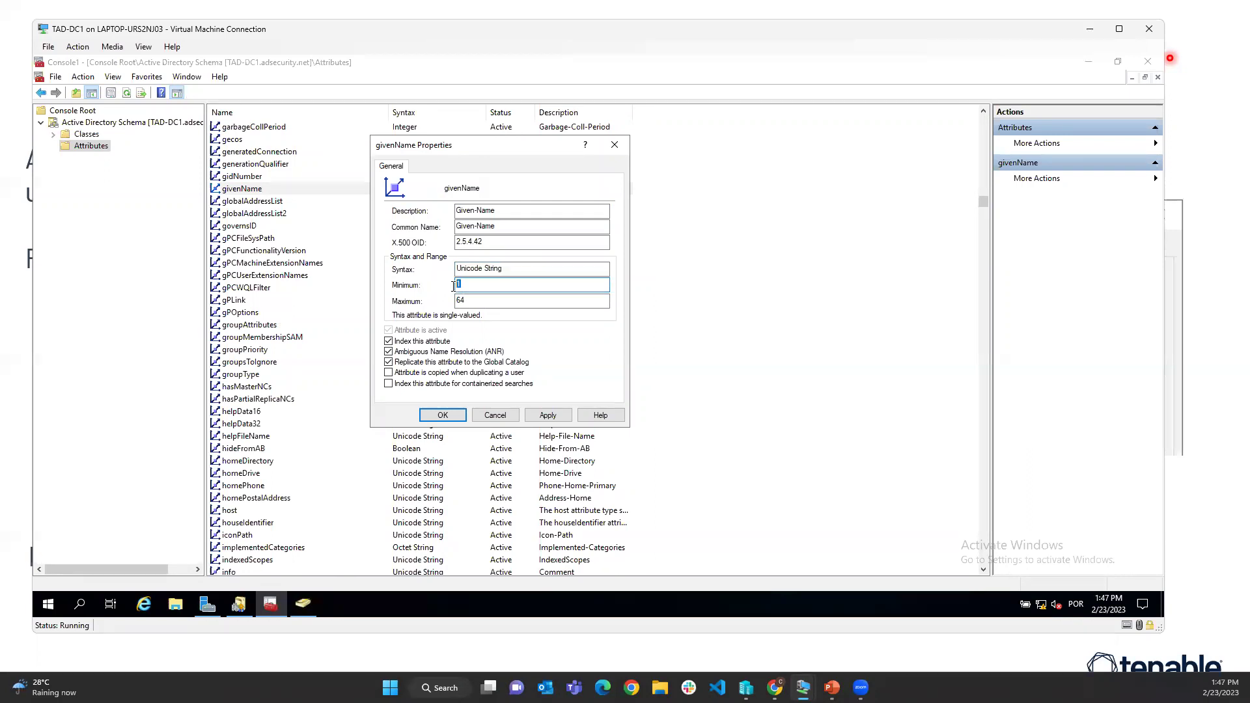
double_click(455, 302)
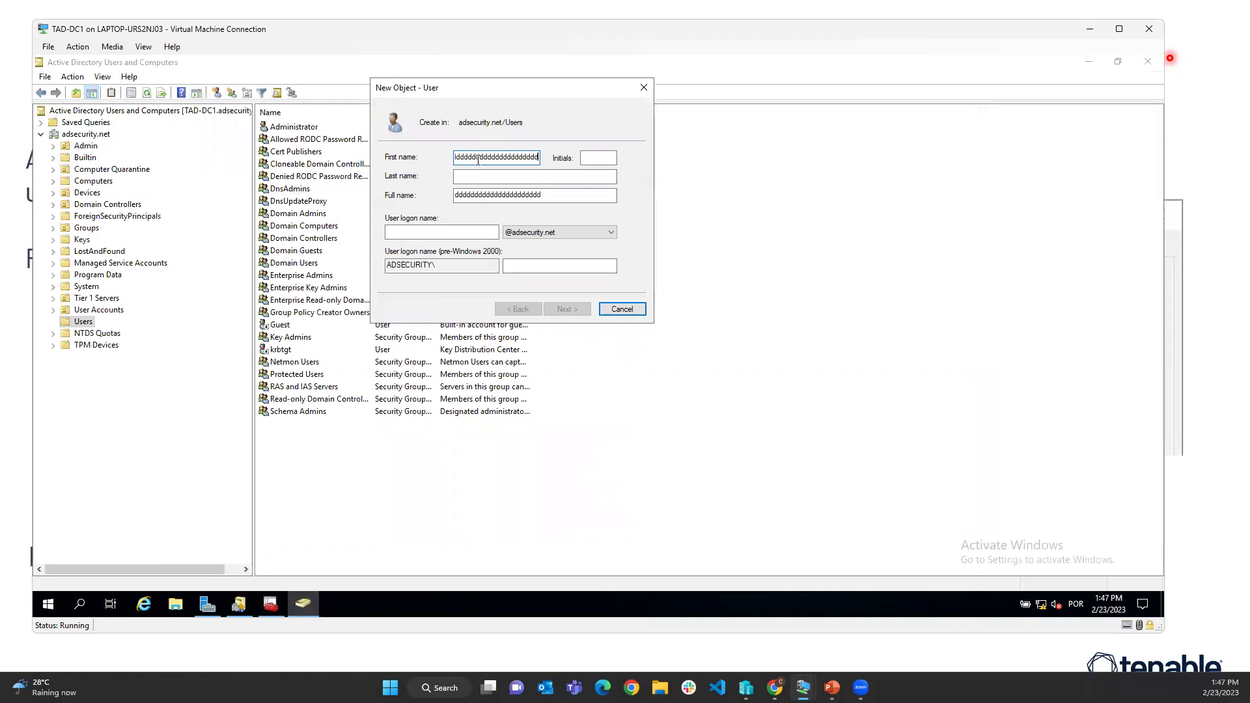
Cancel the new user and minimize Active Directory Users and Computers to return to the givenName properties
left_click(622, 308)
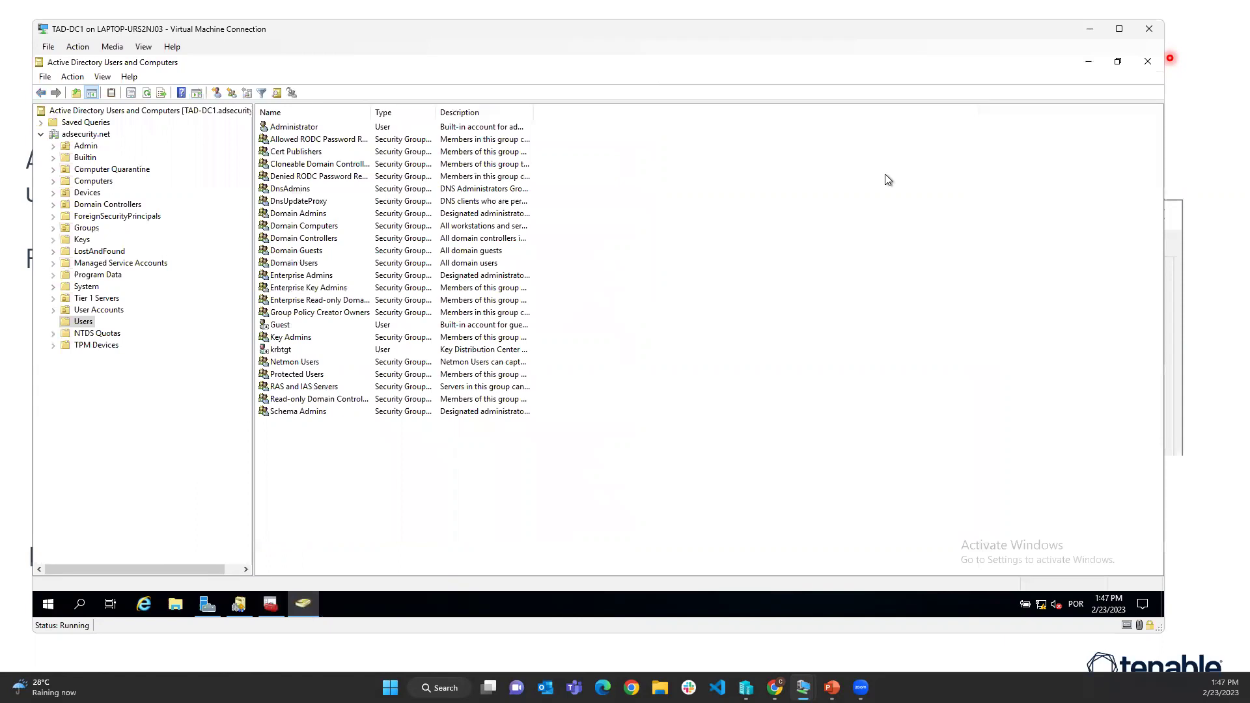
left_click(1091, 65)
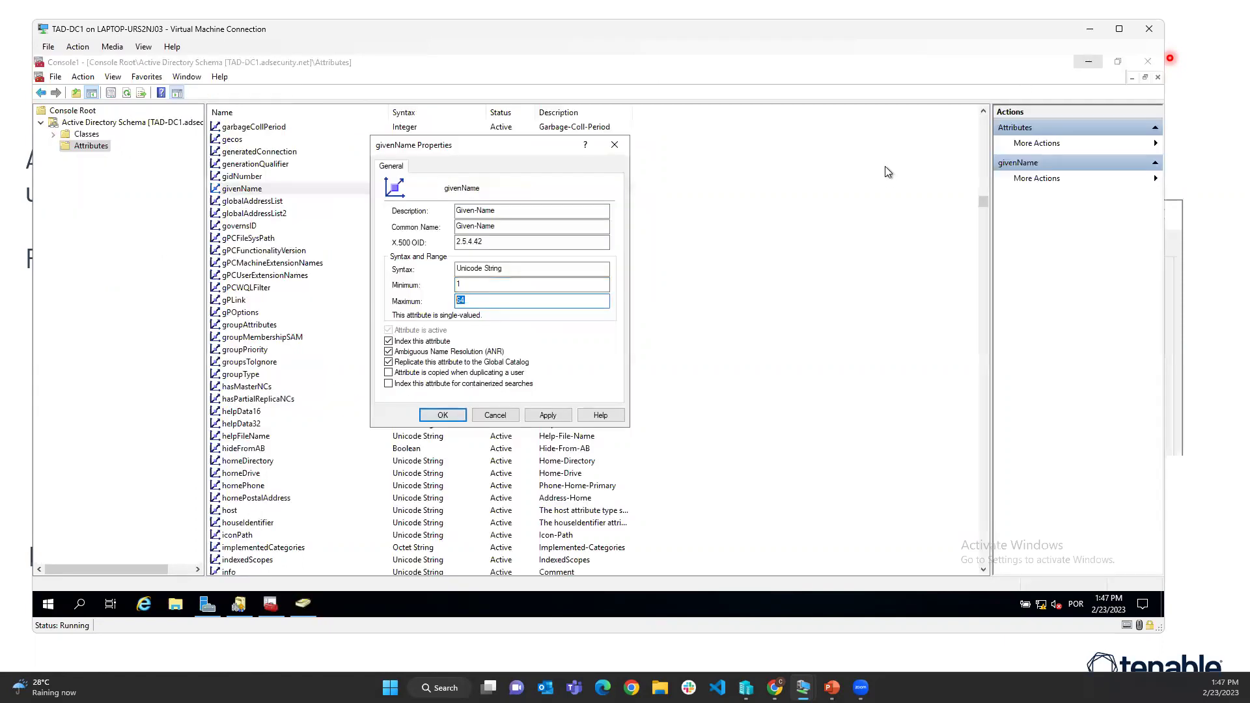
Dismiss the givenName properties and close the Active Directory Schema console without saving its settings
left_click(495, 414)
left_click(1141, 68)
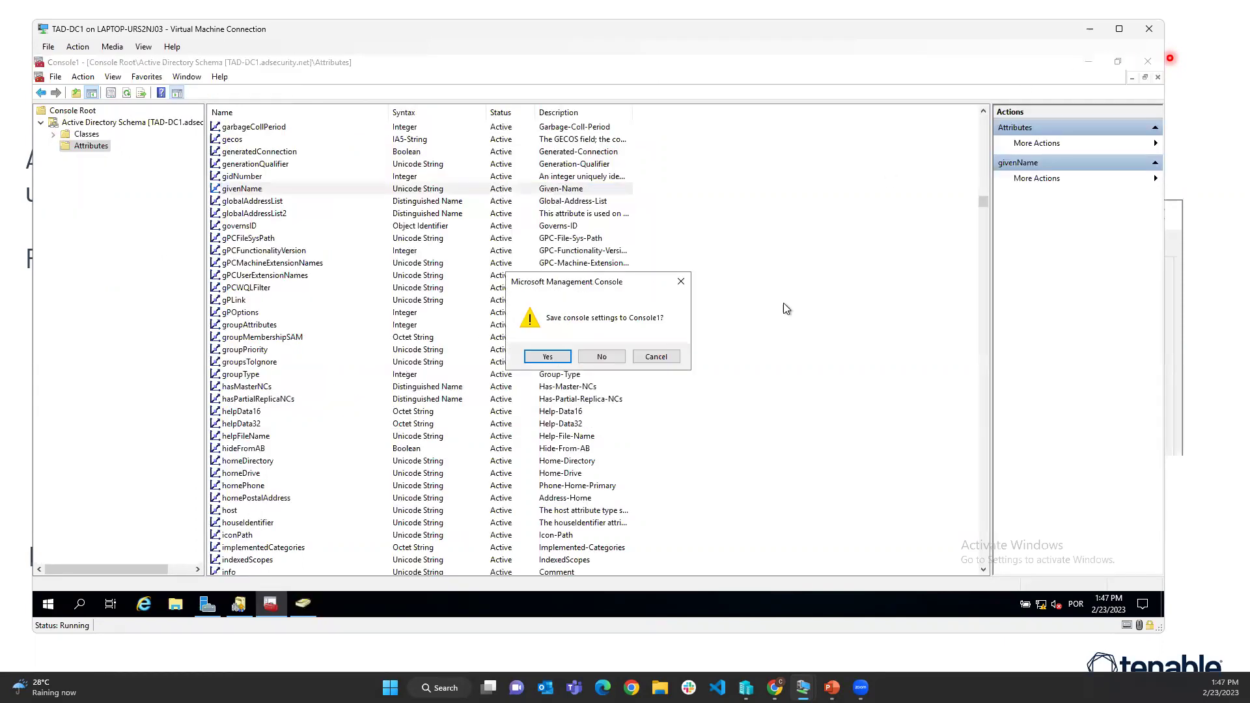
left_click(610, 362)
Switch to the PowerPoint slide show and advance to the Active Directory Security Overview slide
key("alt+Tab")
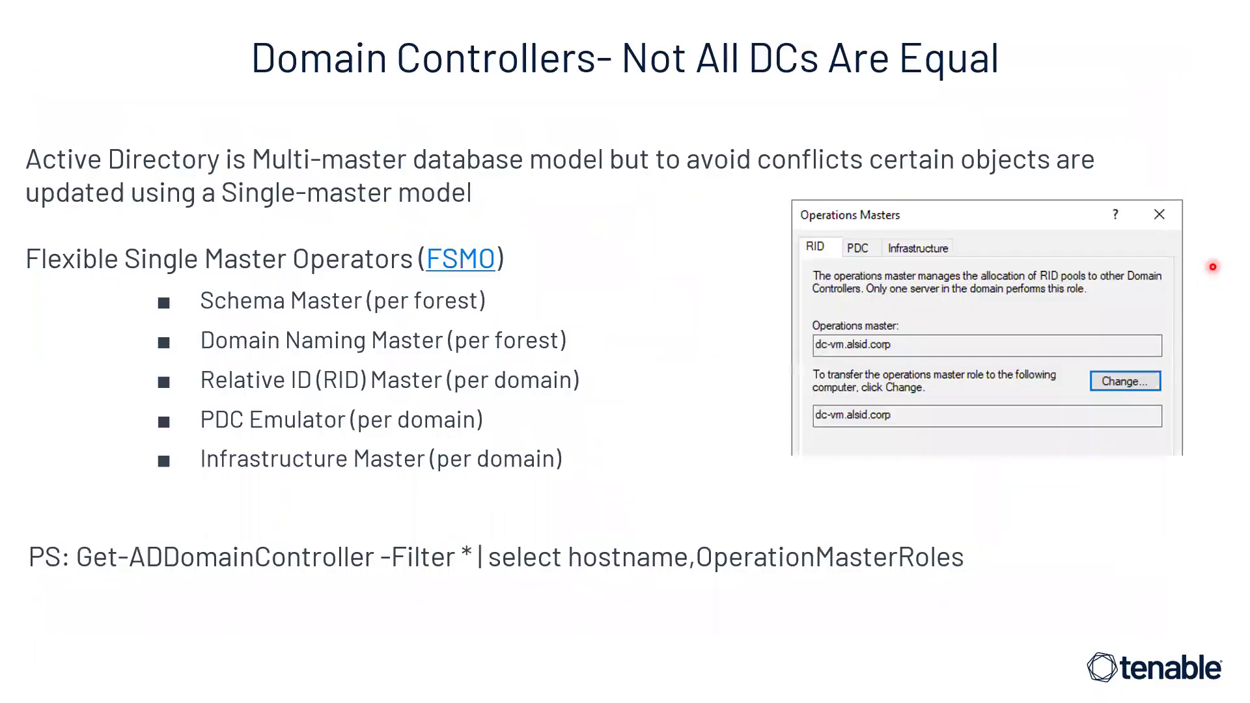
key("Right")
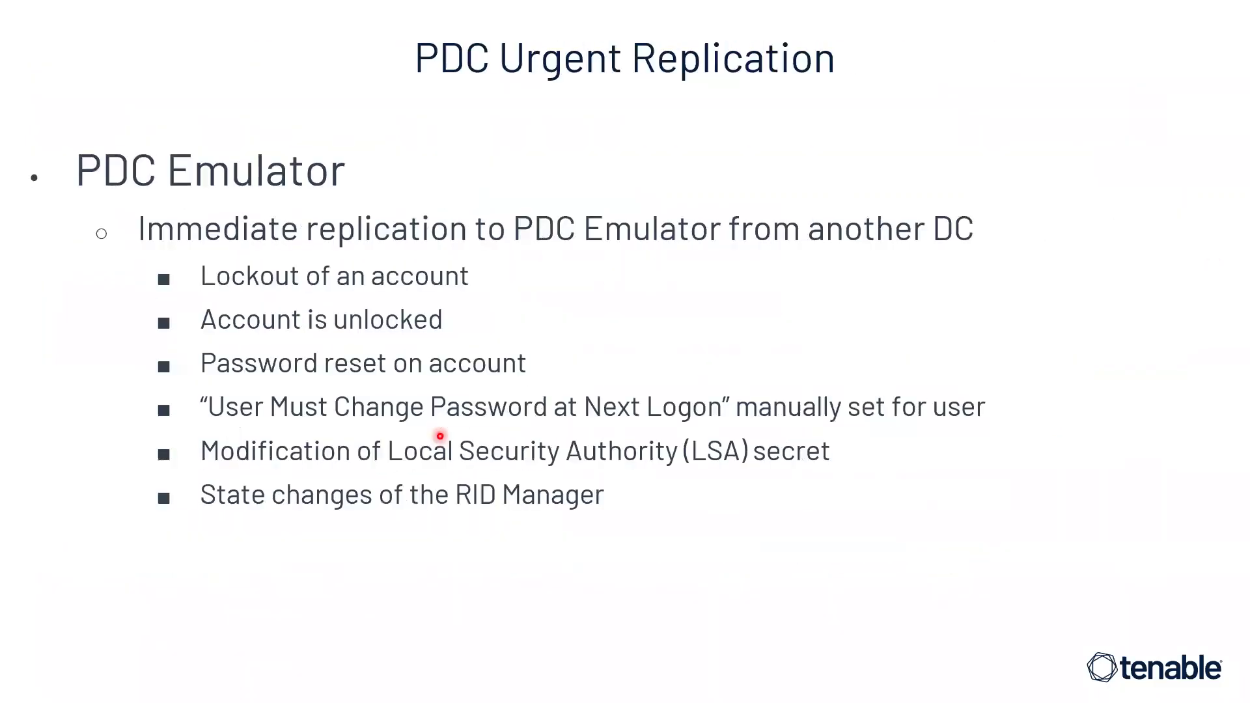
key("Right")
key("Right")
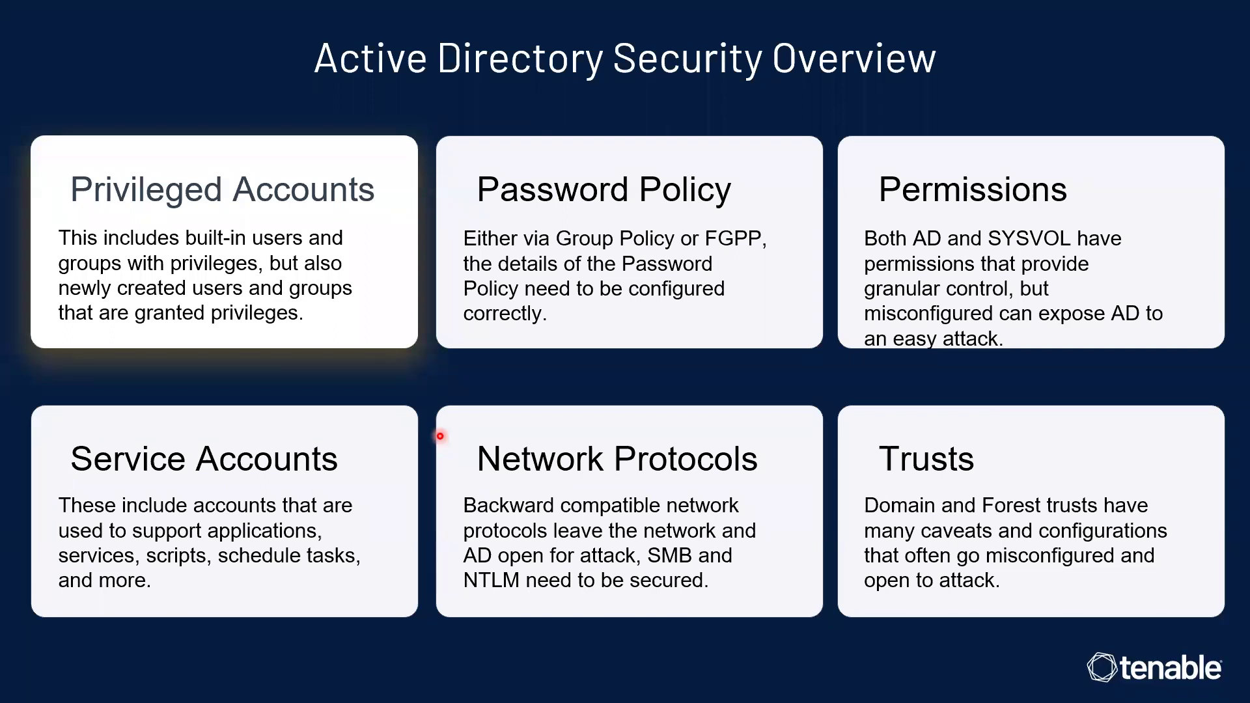
Switch back to the TAD-DC1 virtual machine and bring up Active Directory Users and Computers
key("super+Tab")
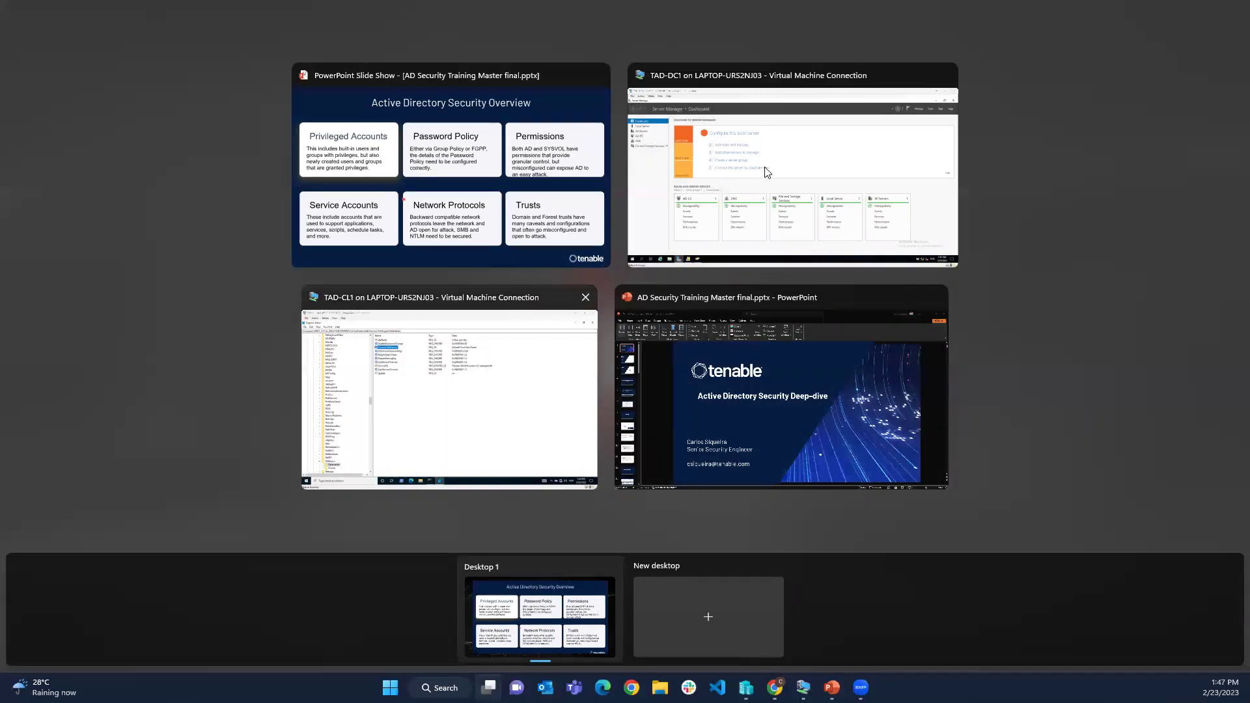
left_click(789, 147)
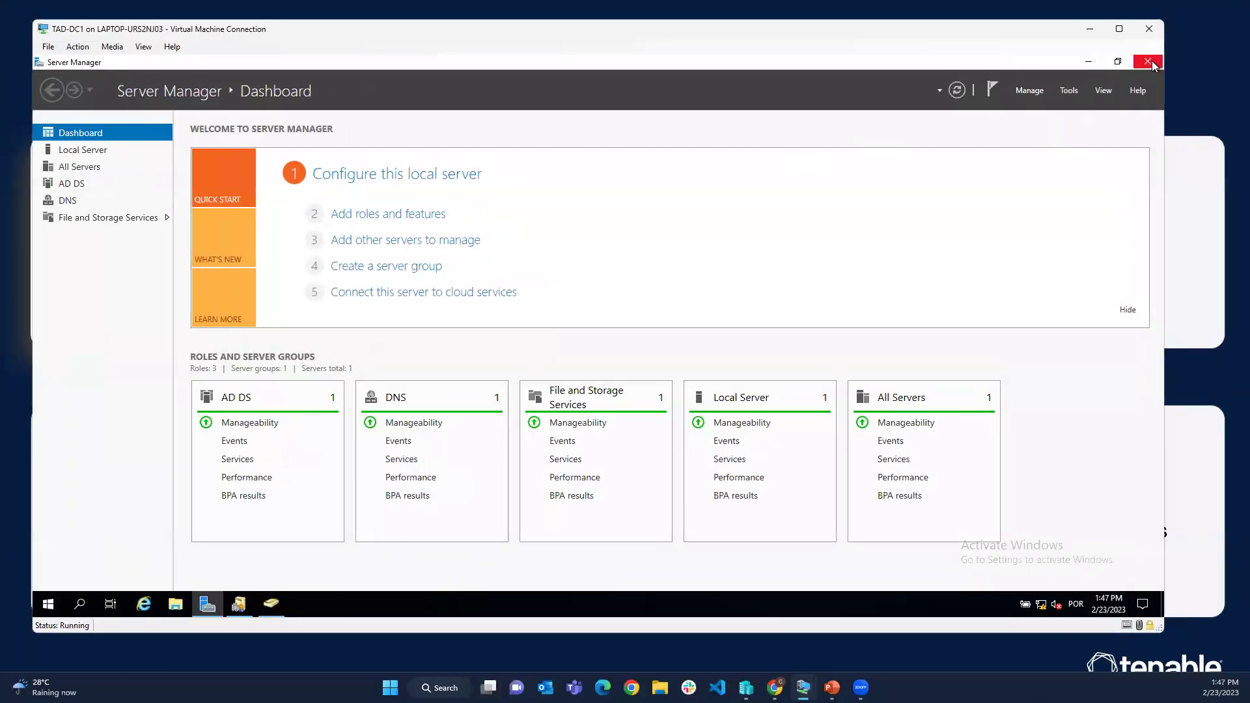
left_click(271, 603)
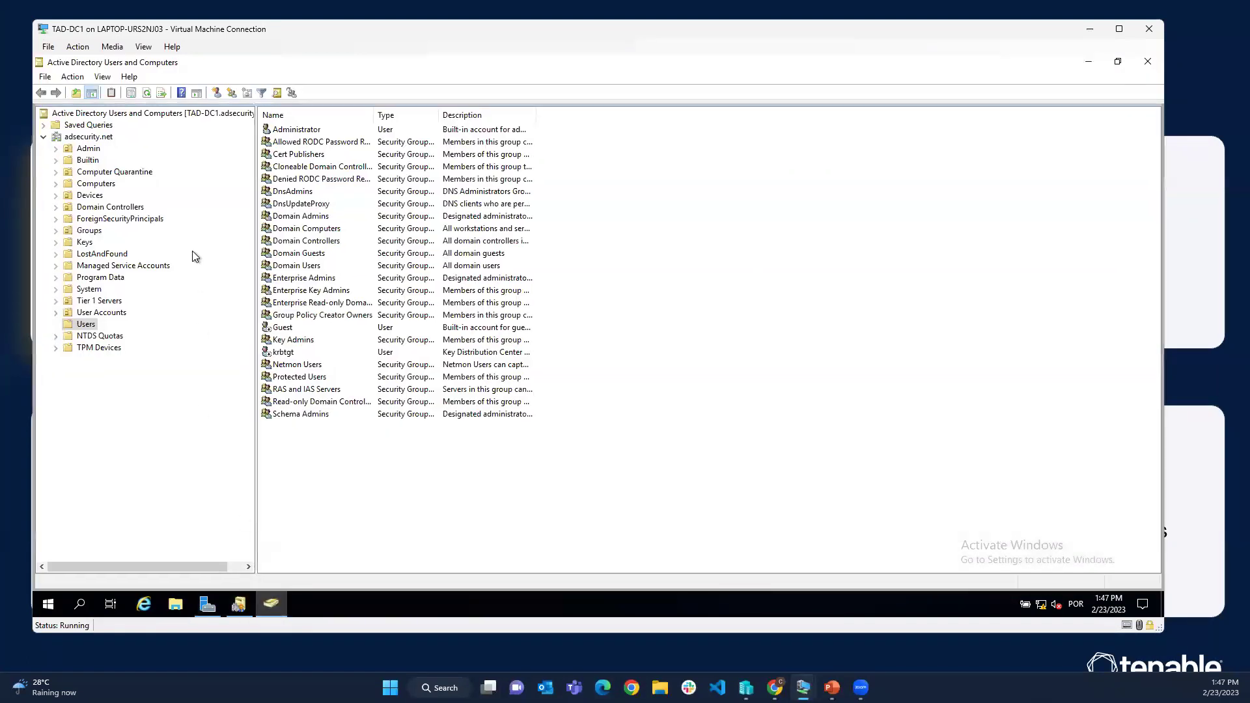
Examine the PDC and RID role holders in the adsecurity.net domain's Operations Masters, then close the dialog
left_click(99, 137)
right_click(99, 138)
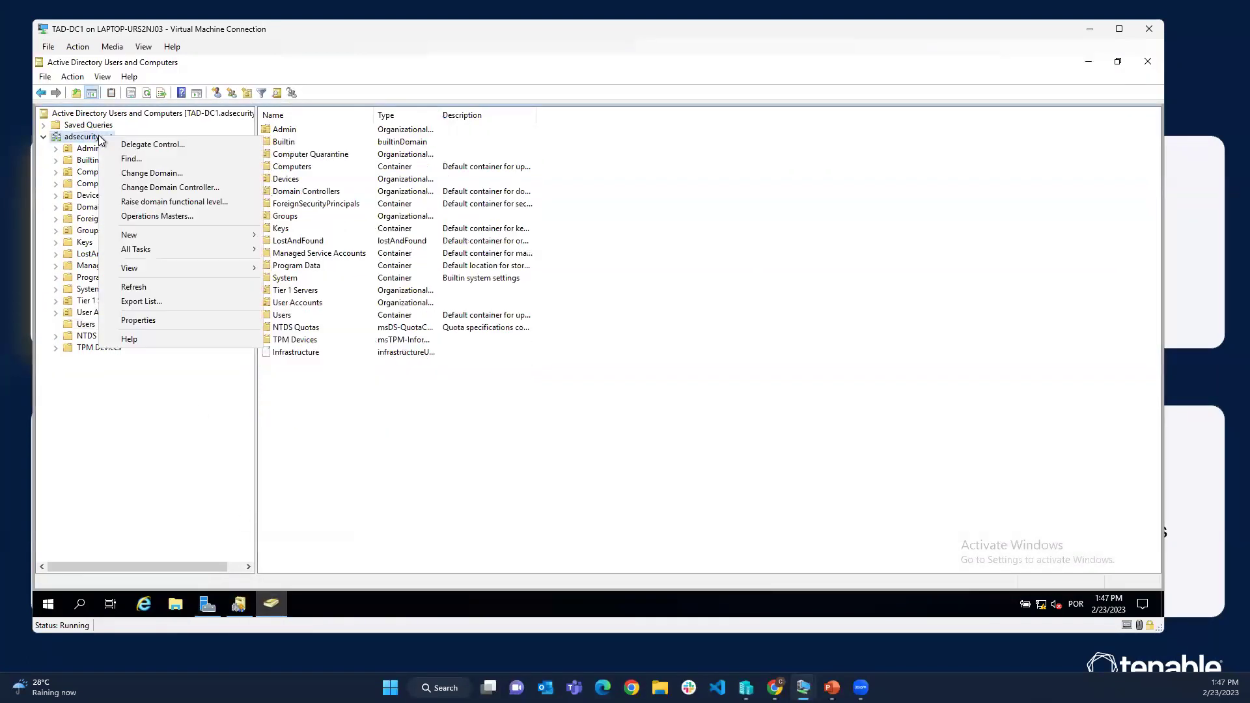
left_click(153, 217)
left_click(519, 206)
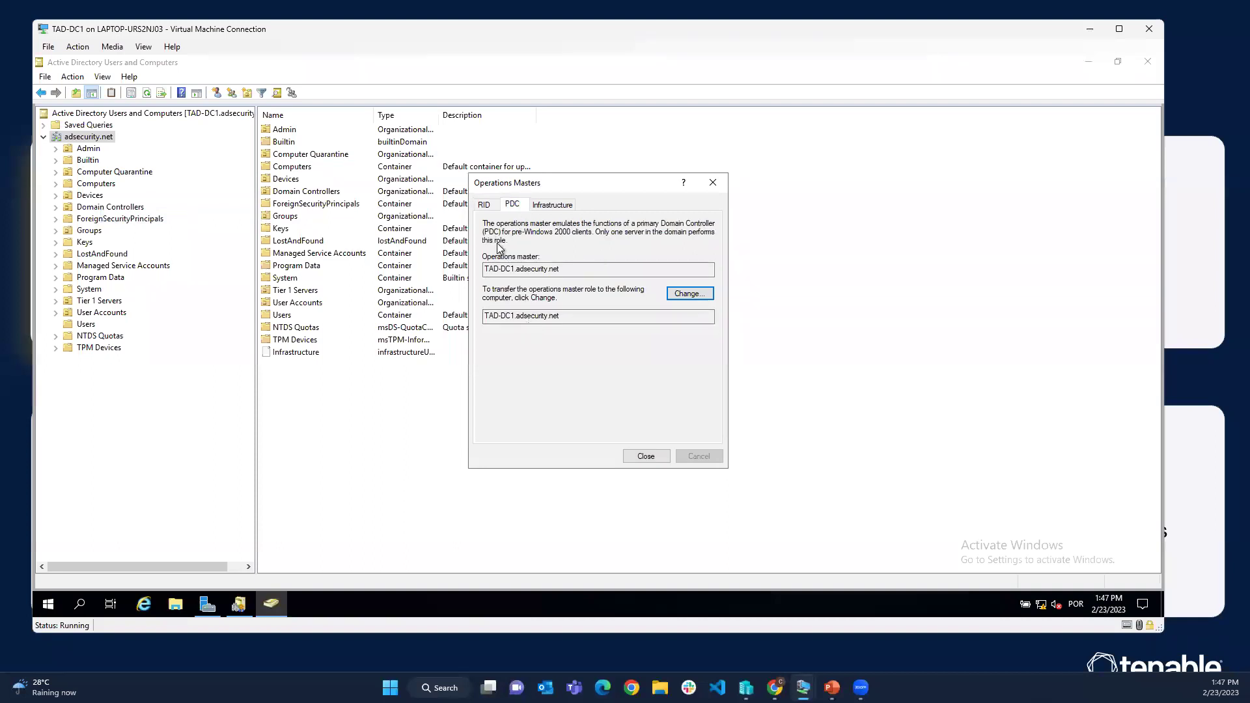
left_click(486, 206)
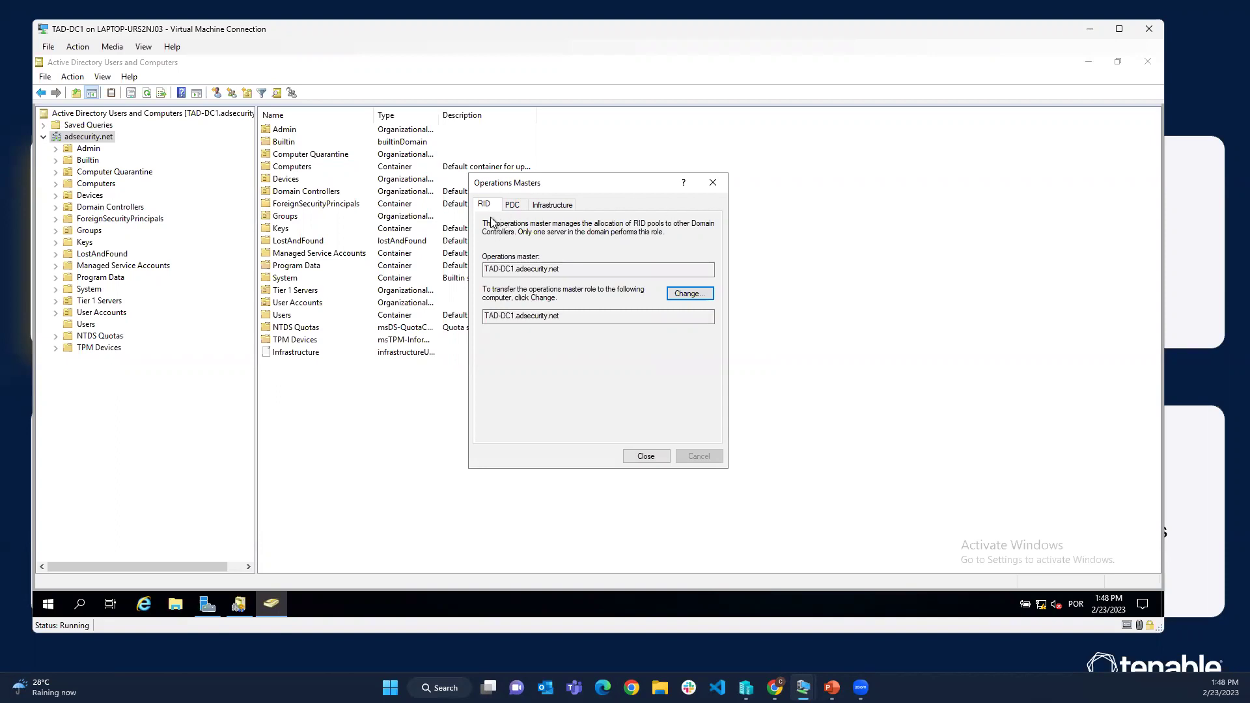
left_click(712, 183)
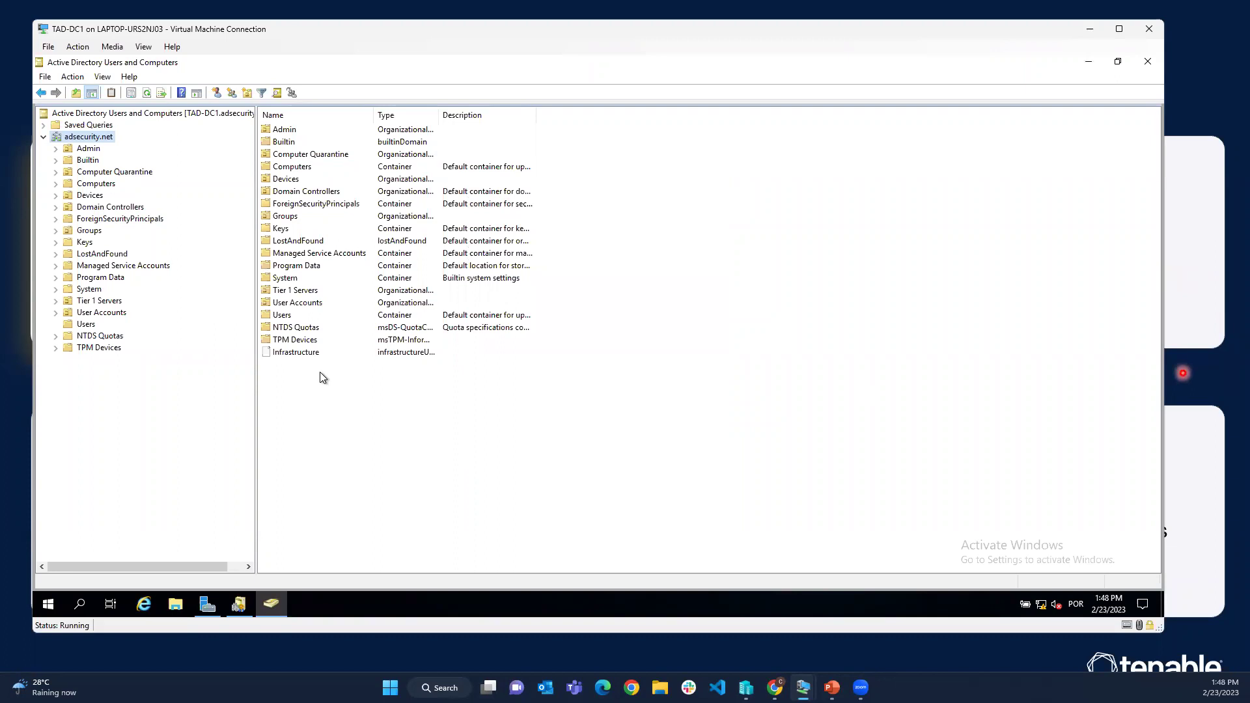
Open the Attribute Editor in the properties of the built-in Administrator account in the Users container
left_click(86, 325)
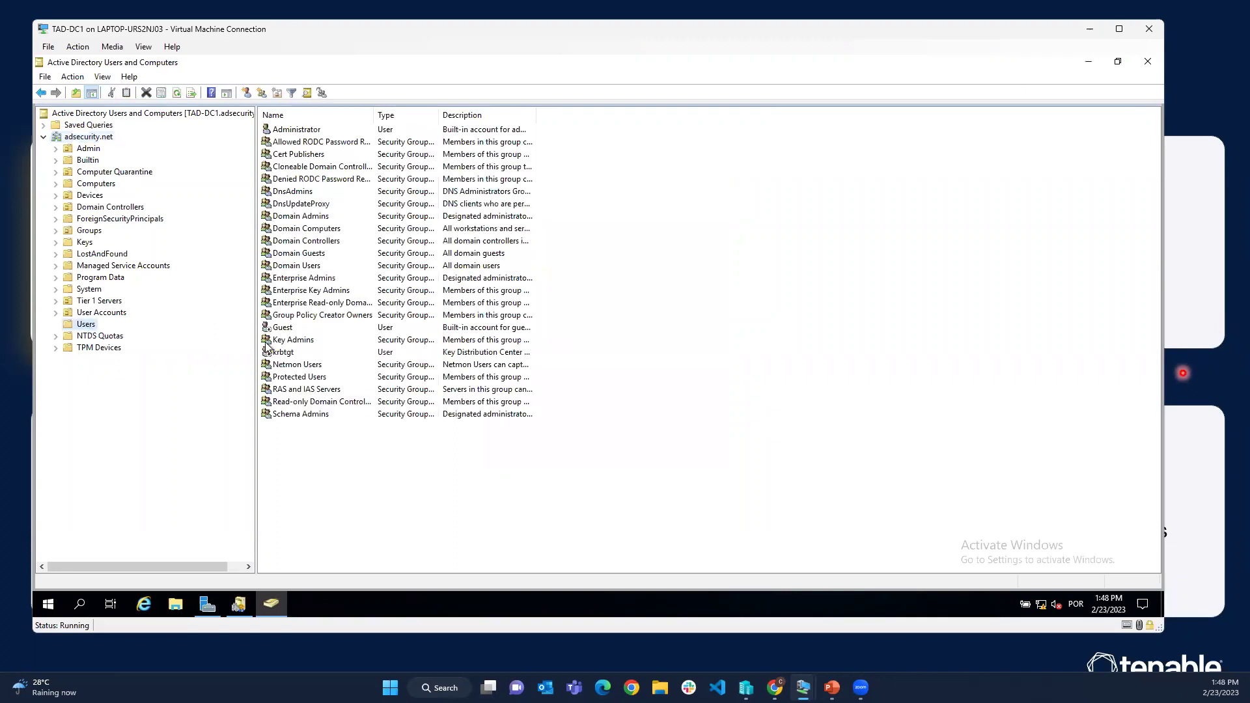
left_click(307, 134)
right_click(307, 134)
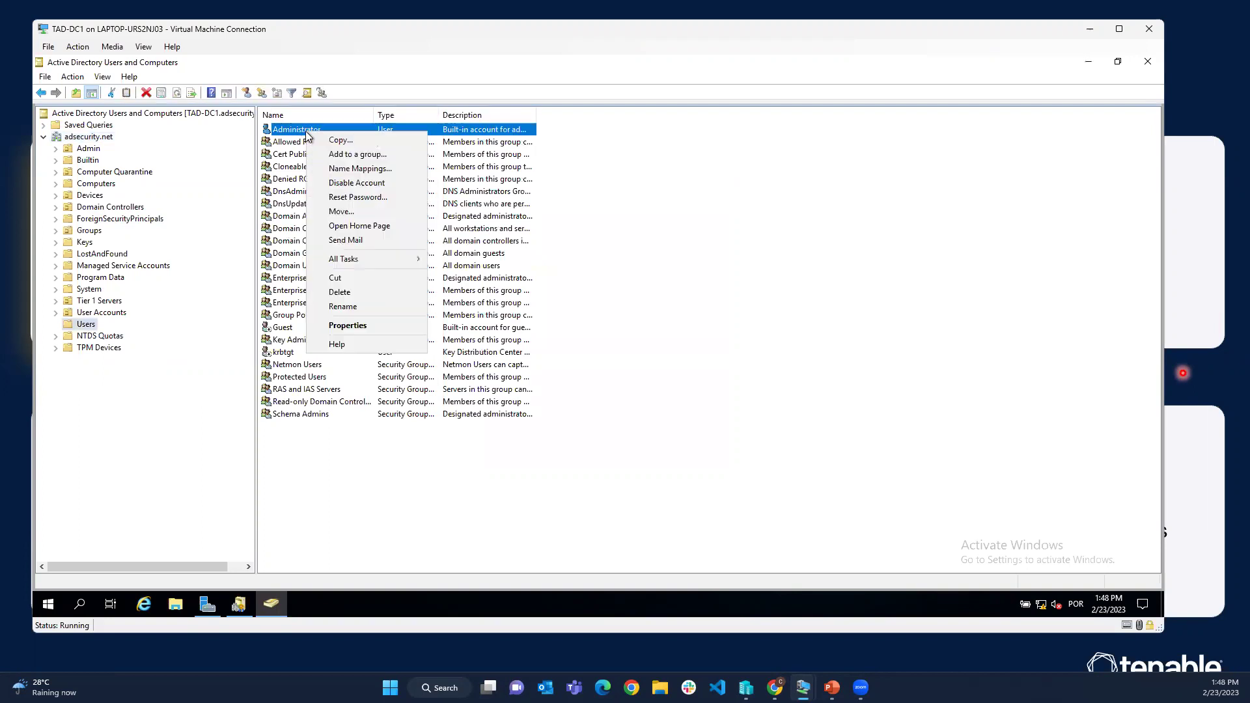
left_click(347, 325)
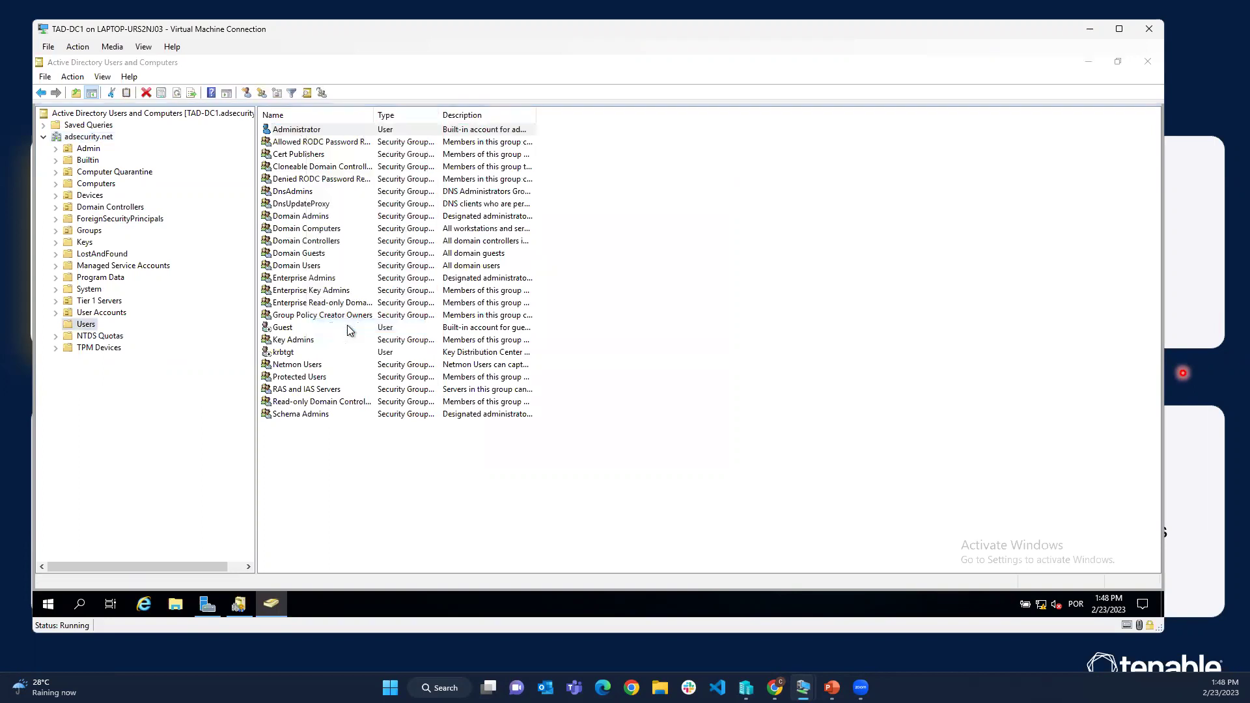
left_click(694, 195)
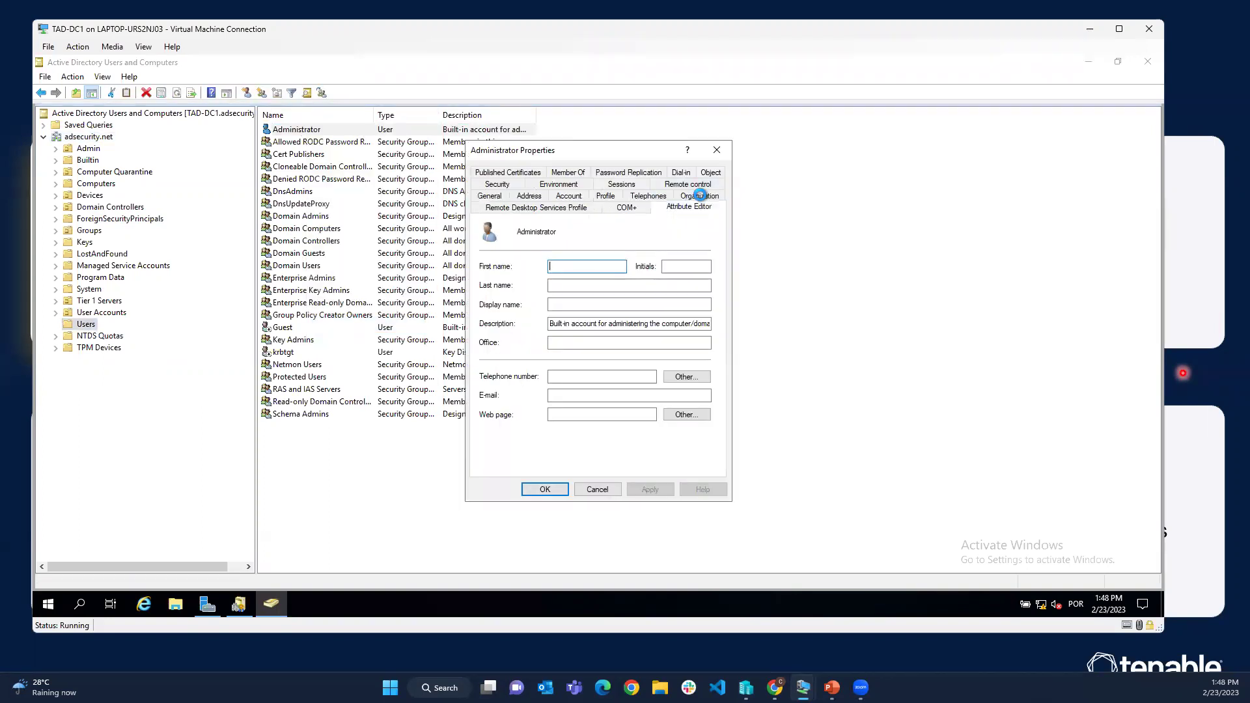
Find the Administrator account's objectSid attribute and examine the full SID, including its final RID part
left_click(519, 345)
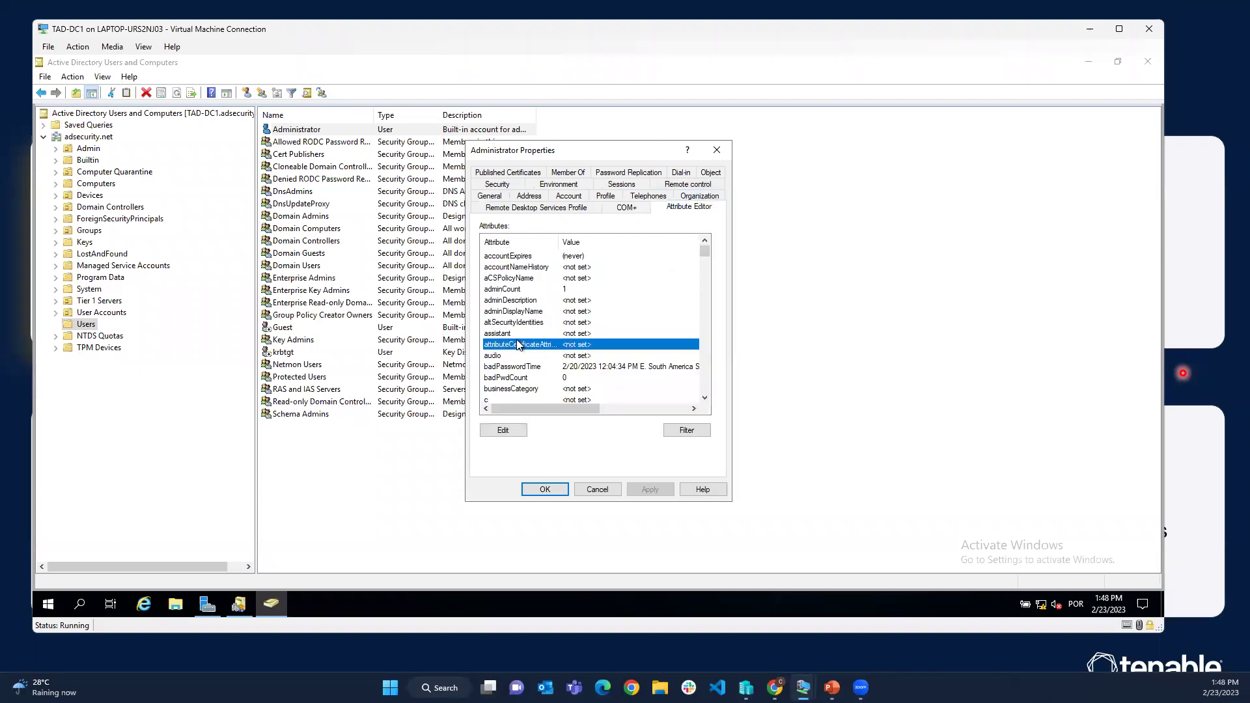
type("sid")
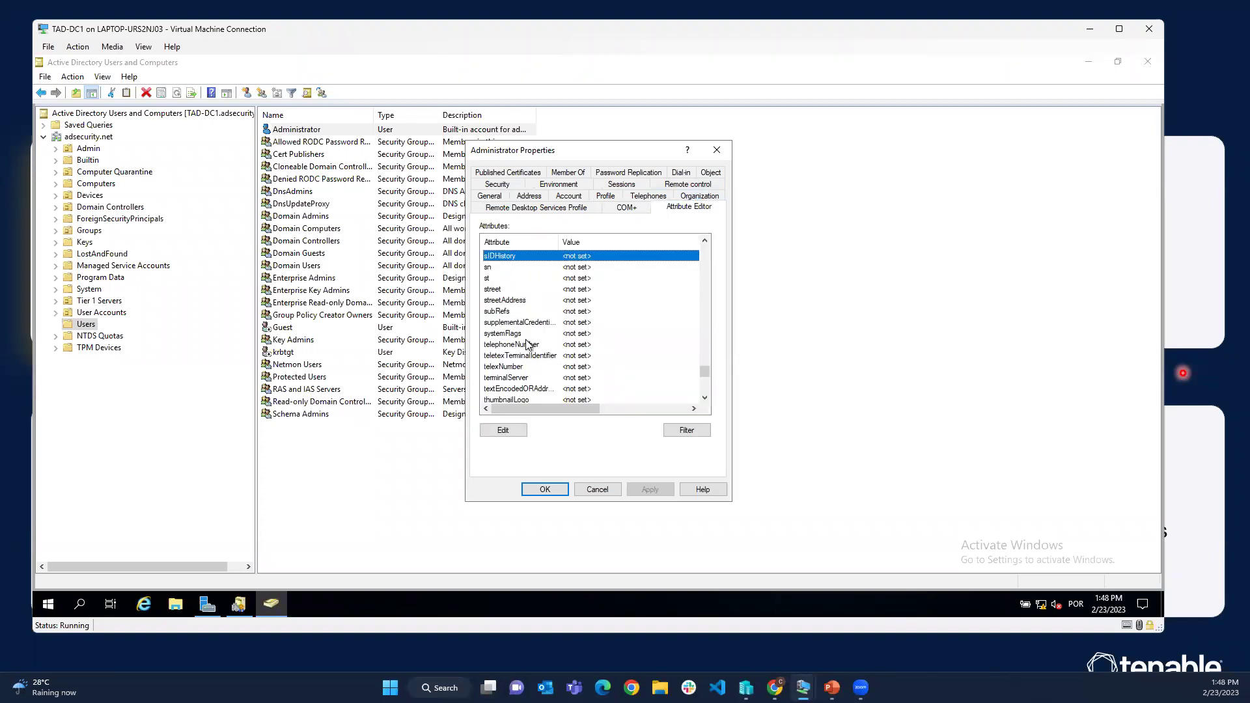
key("Down")
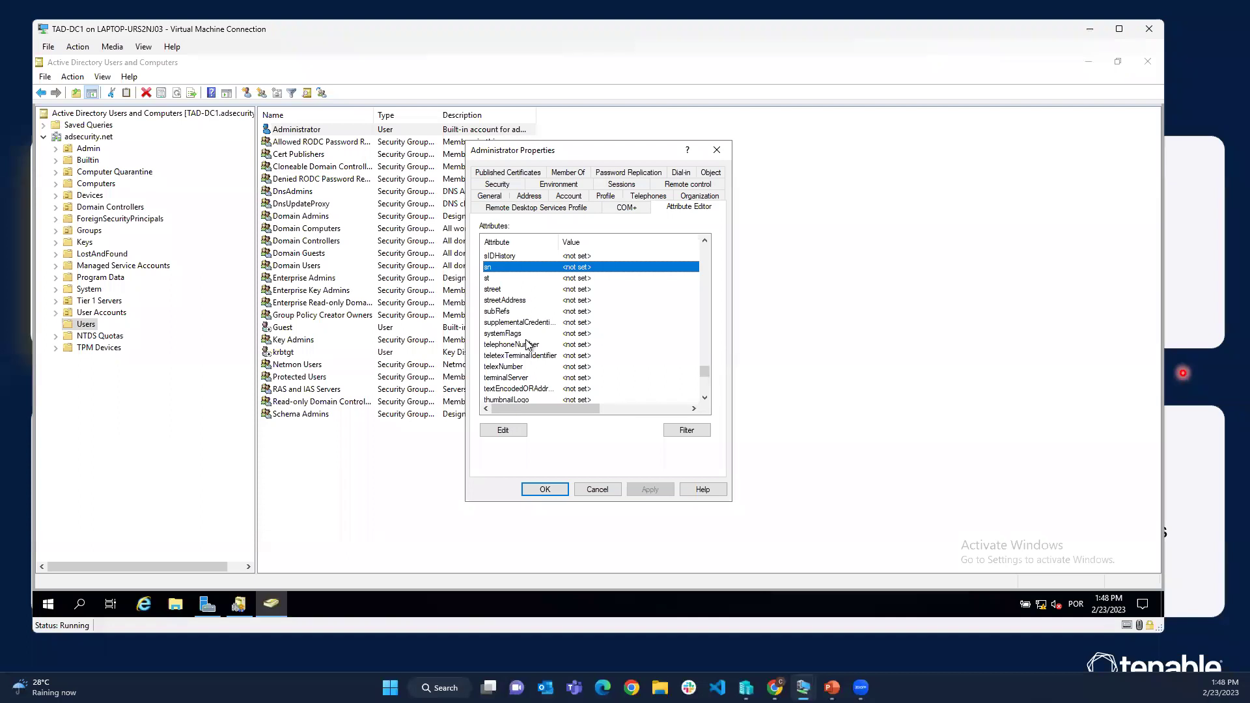
mouse_move(709, 371)
left_mouse_down()
mouse_move(705, 380)
mouse_move(704, 351)
left_mouse_up()
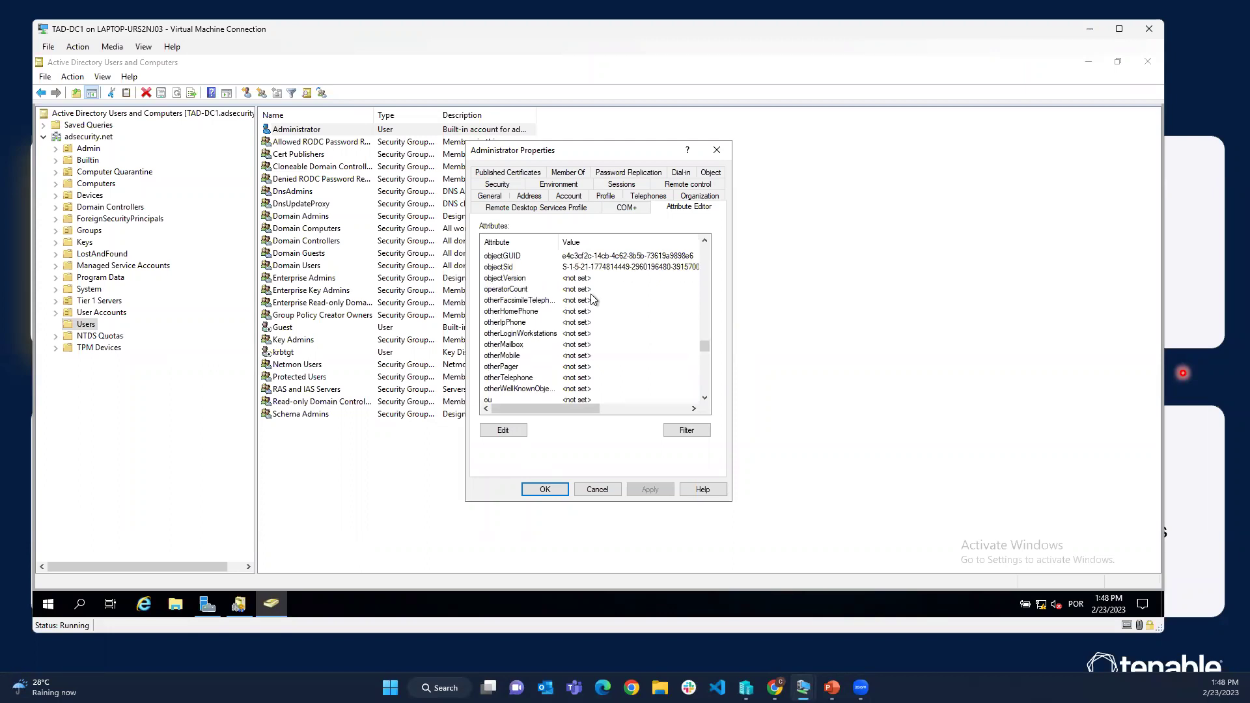
left_click(547, 268)
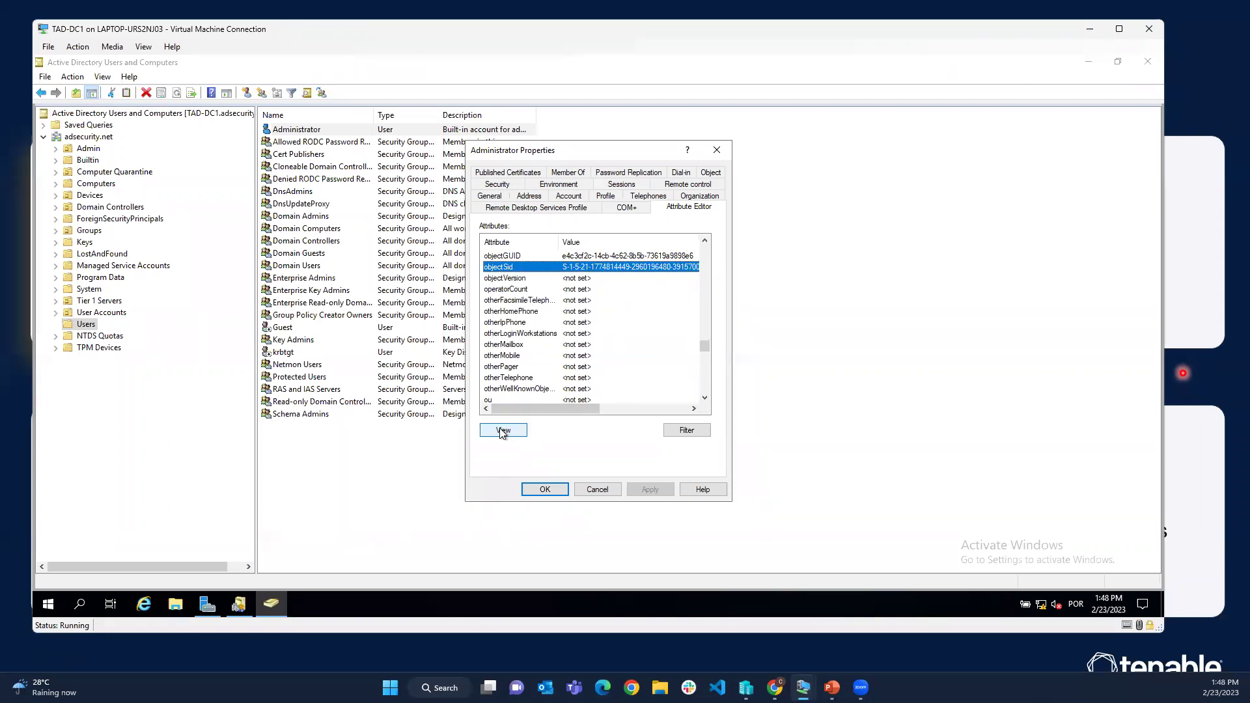
mouse_move(544, 408)
left_mouse_down()
mouse_move(605, 409)
mouse_move(533, 408)
mouse_move(552, 411)
left_mouse_up()
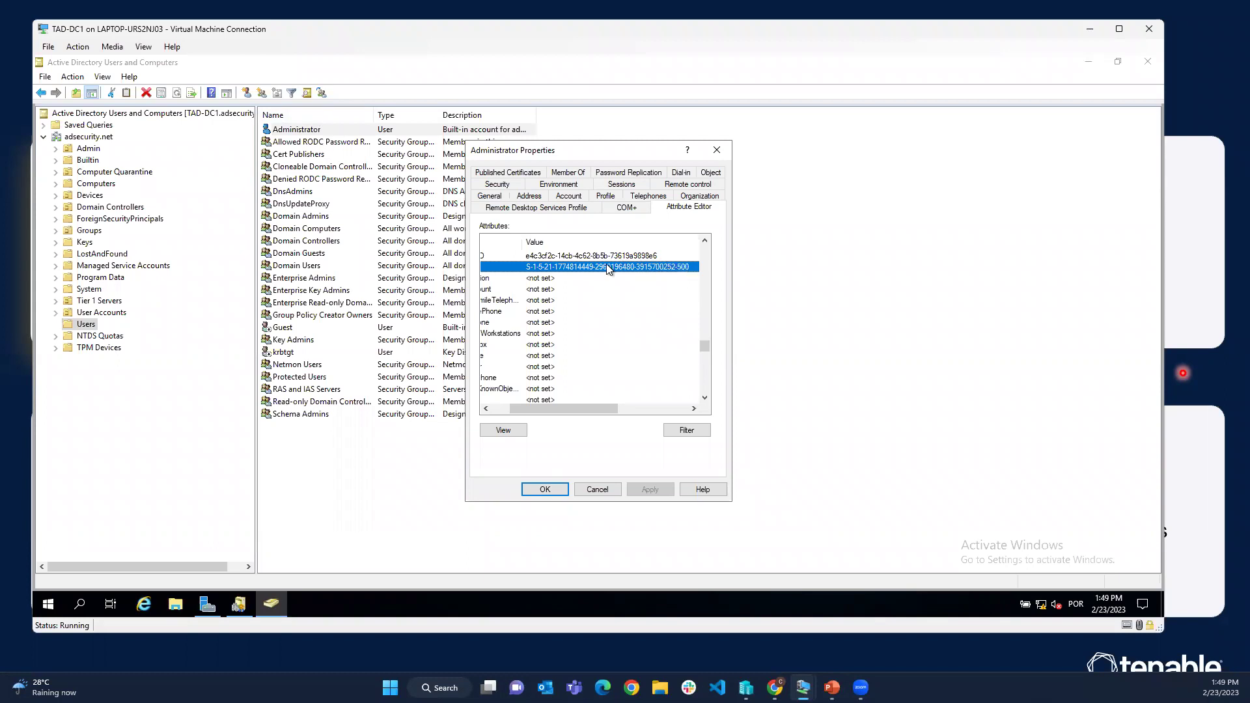
Open File Explorer on the domain controller and maximize its window
left_click(176, 604)
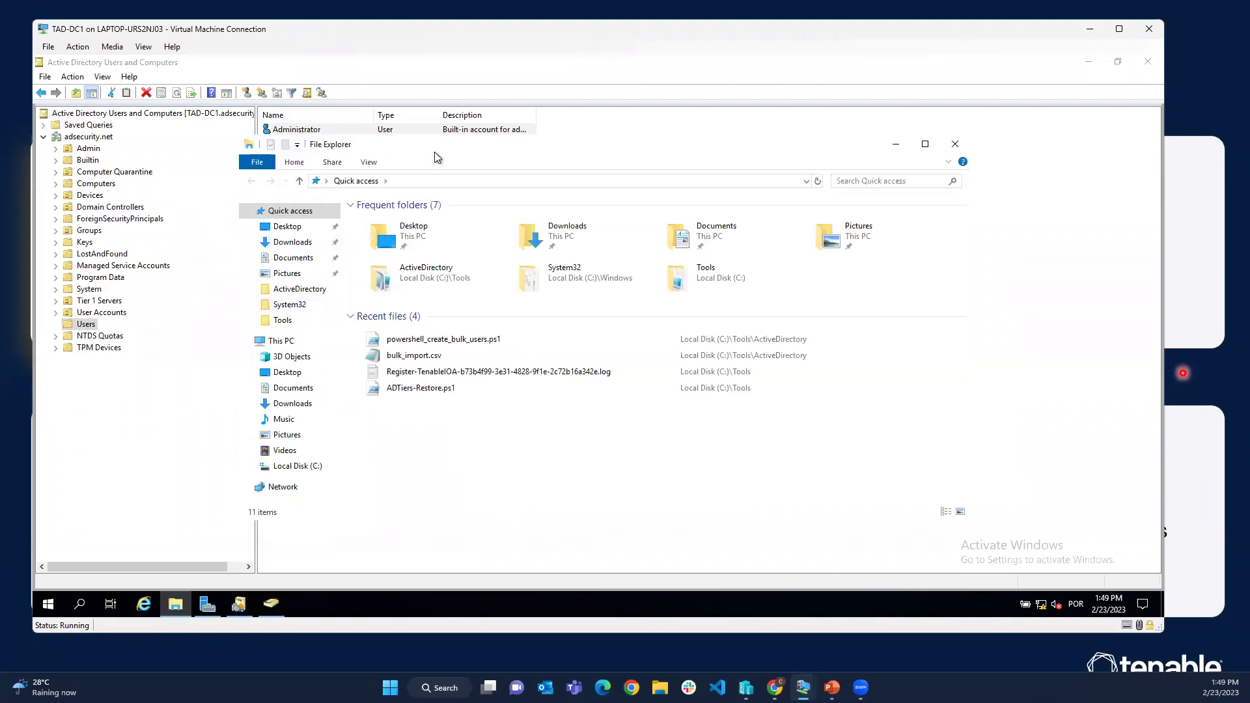
double_click(435, 142)
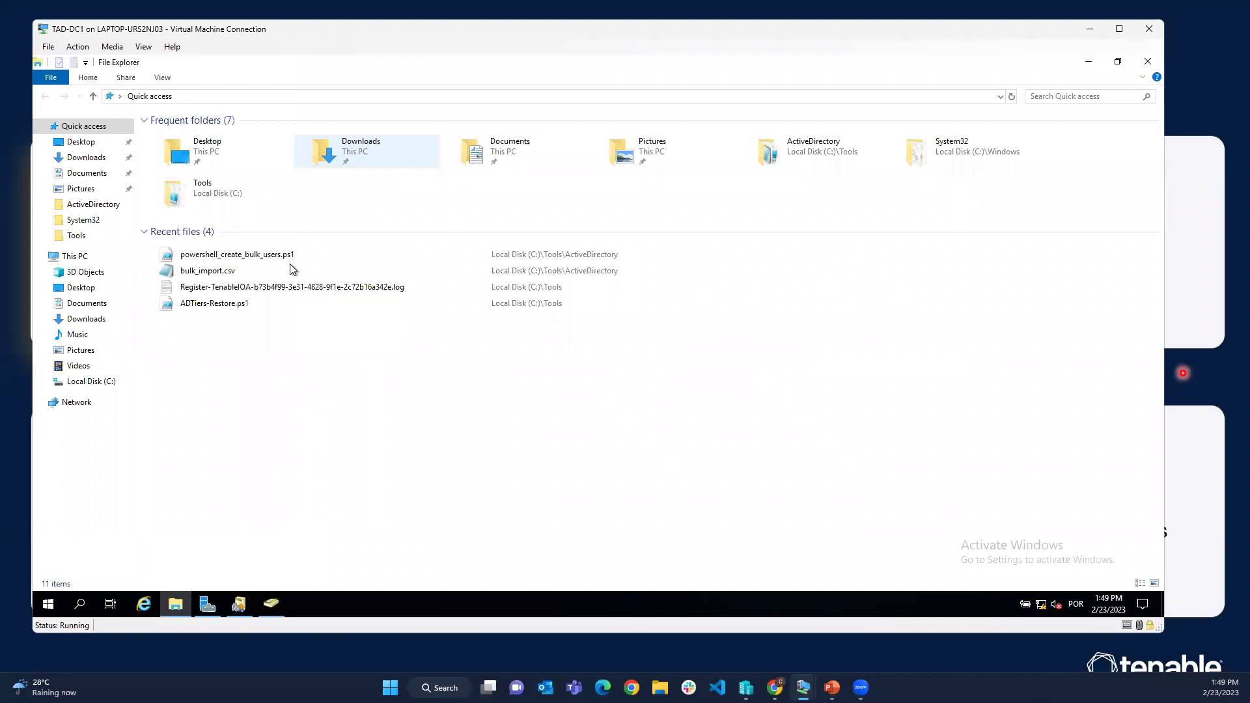
Open the security permissions of the Tools folder on Local Disk (C:) for editing
left_click(91, 381)
right_click(220, 280)
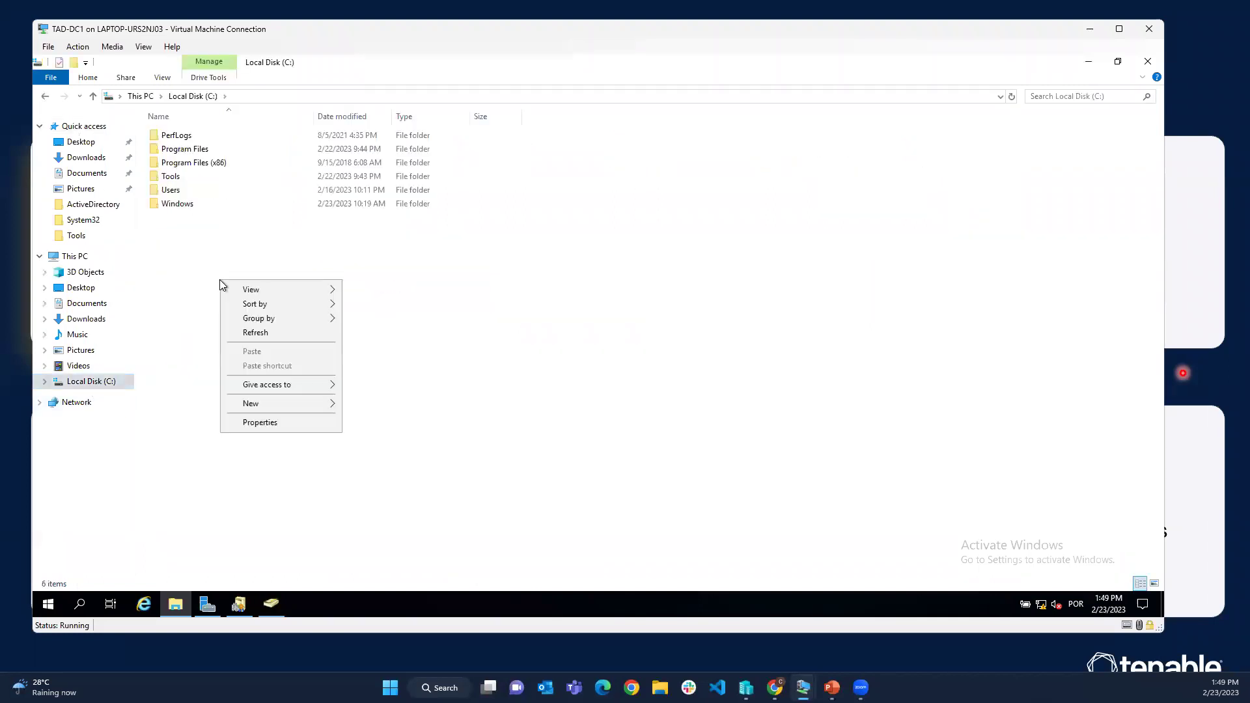
left_click(167, 176)
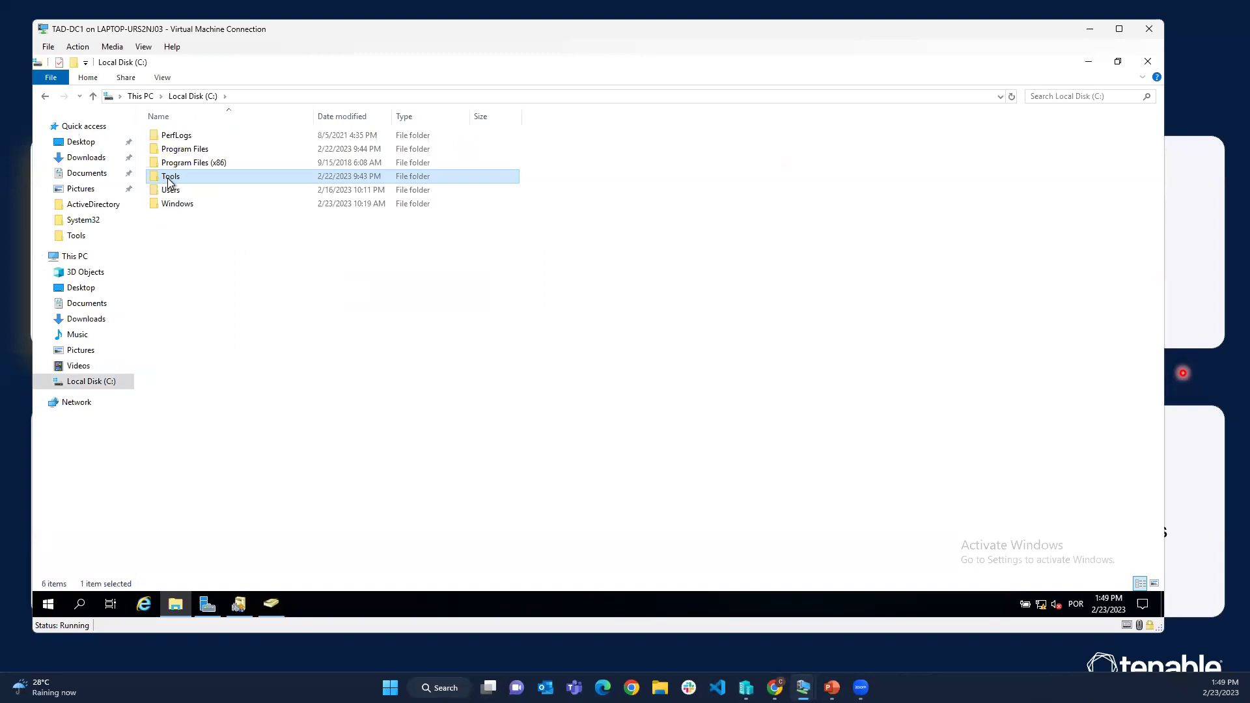
right_click(169, 177)
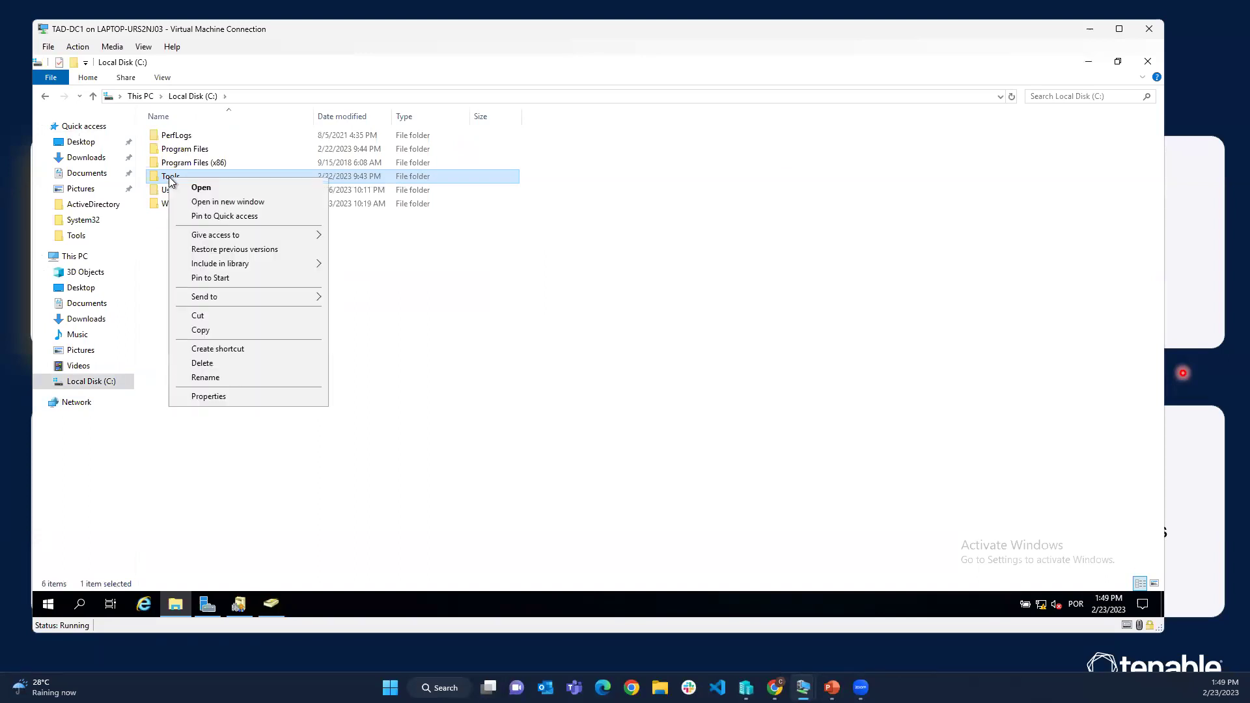
left_click(207, 396)
left_click(258, 209)
left_click_drag(296, 189, 709, 133)
left_click(752, 264)
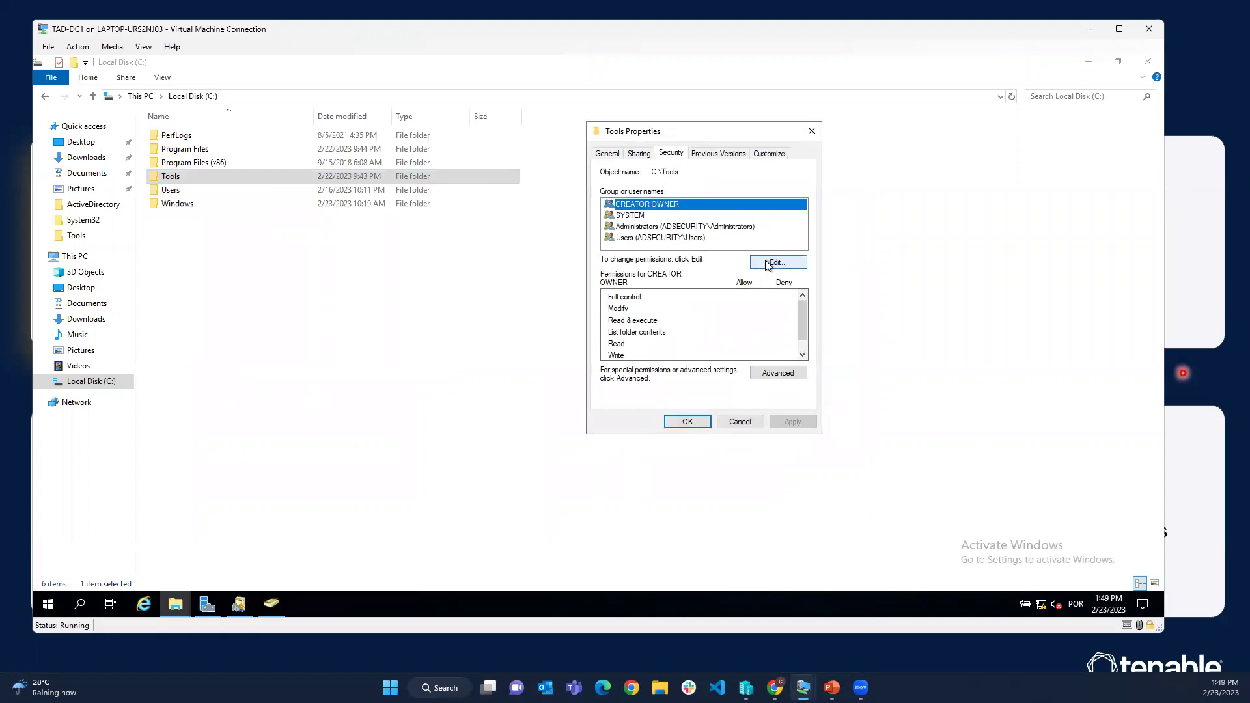
Add the first domain user account to the Tools folder's permission list, resolving the partial name against adsecurity.net
left_click(746, 326)
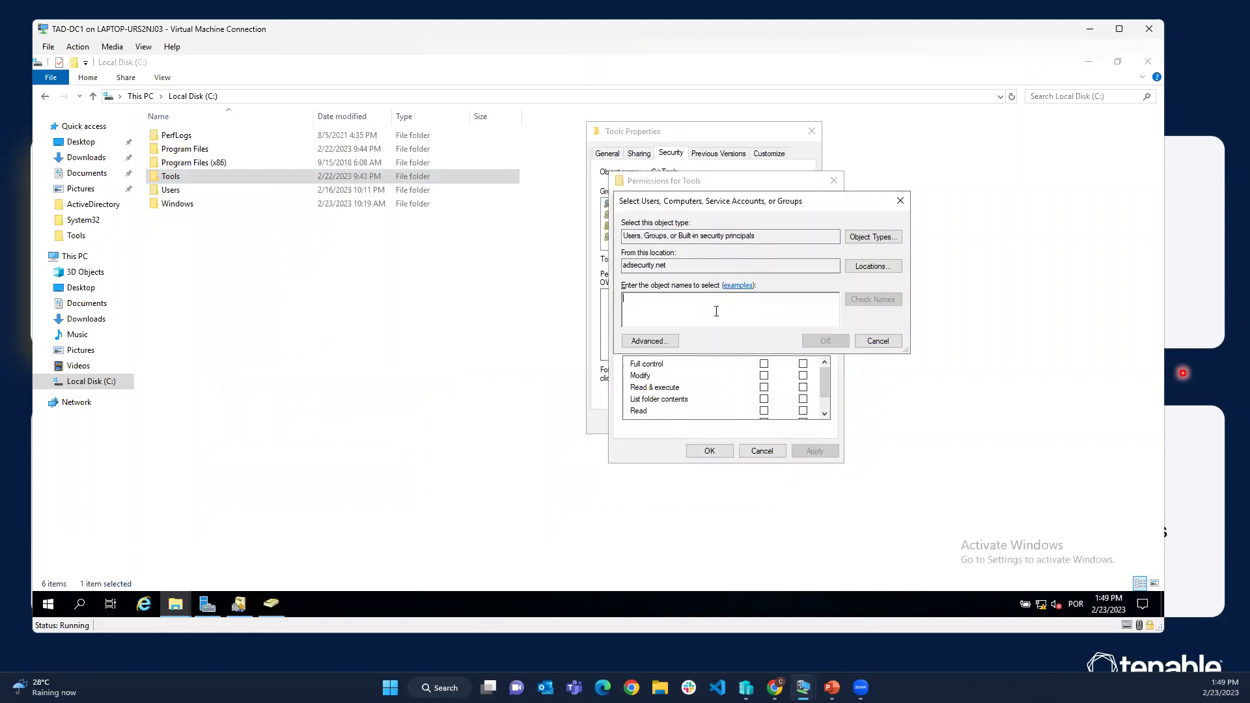
type("carlo")
left_click(882, 299)
left_click_drag(754, 299, 629, 303)
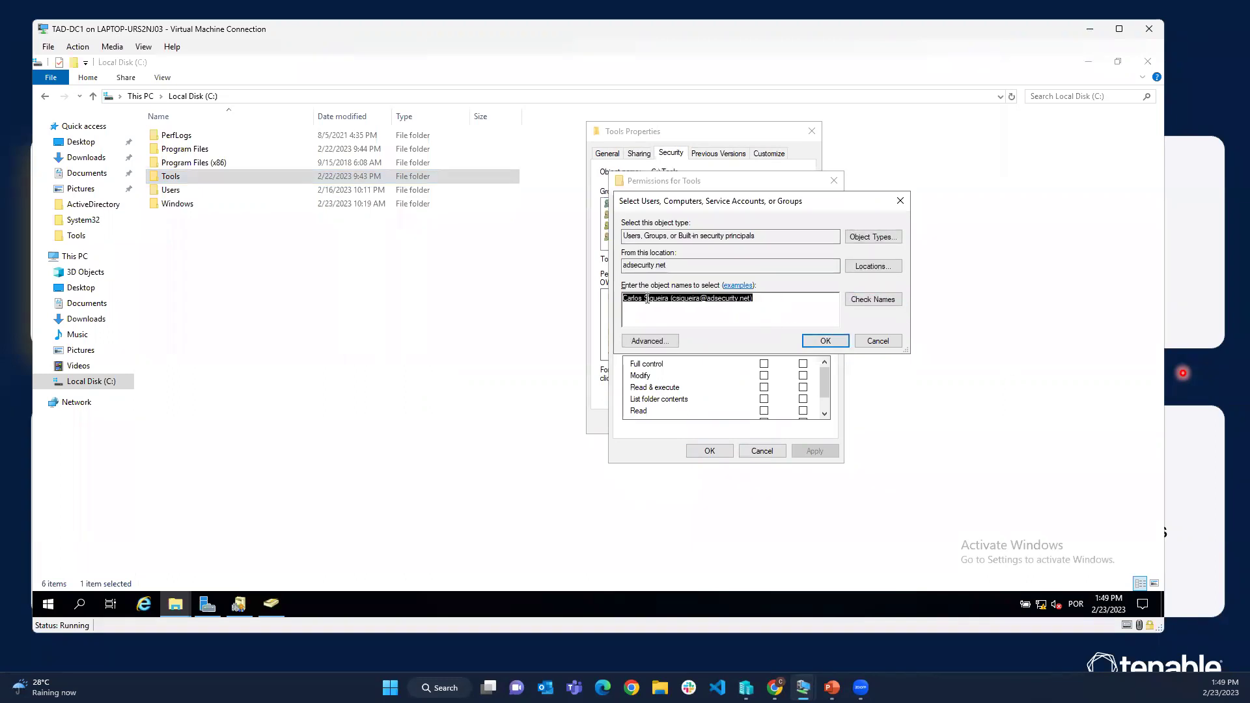
left_click(831, 341)
left_click(765, 289)
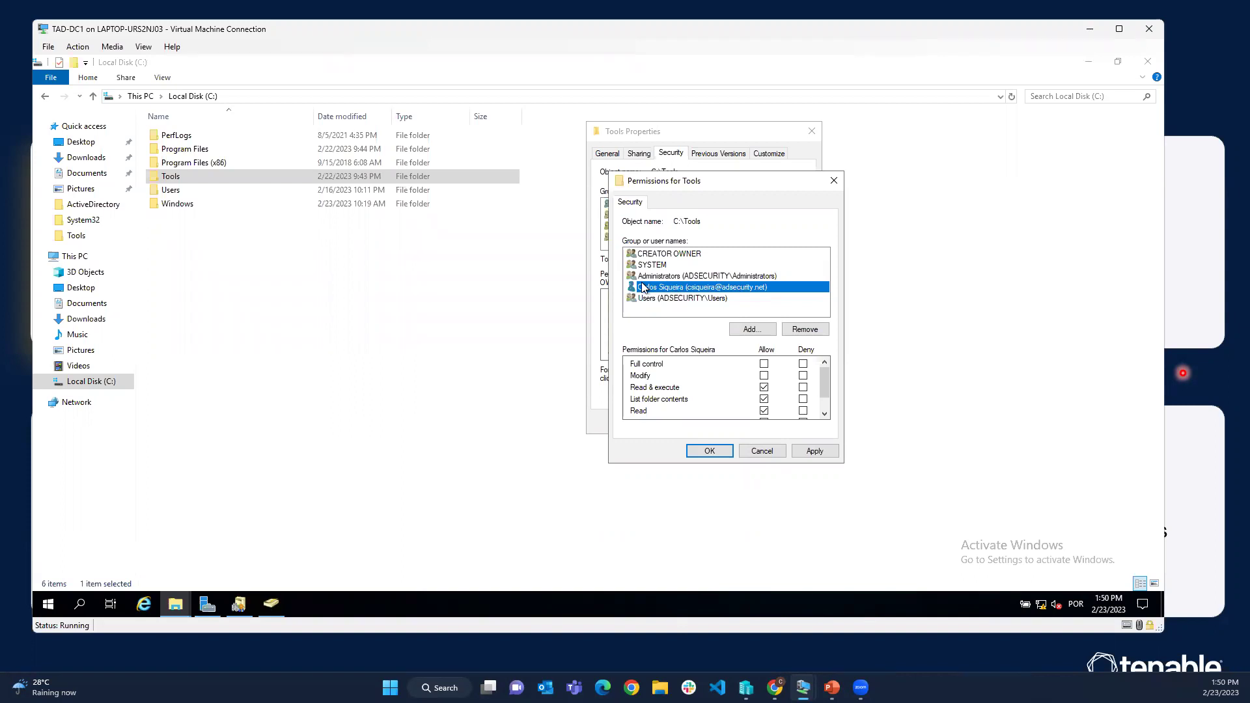
View the infrastructure operations master of the adsecurity.net domain in Active Directory Users and Computers
left_click(271, 604)
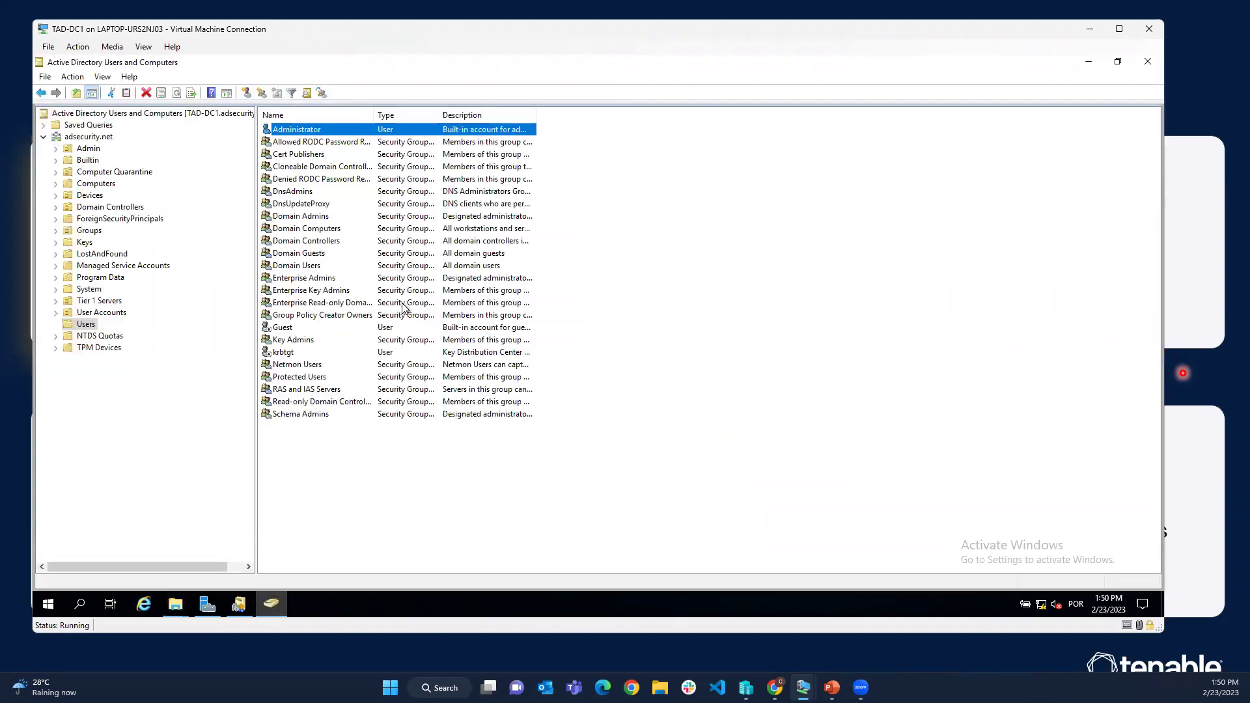
left_click(87, 136)
right_click(93, 140)
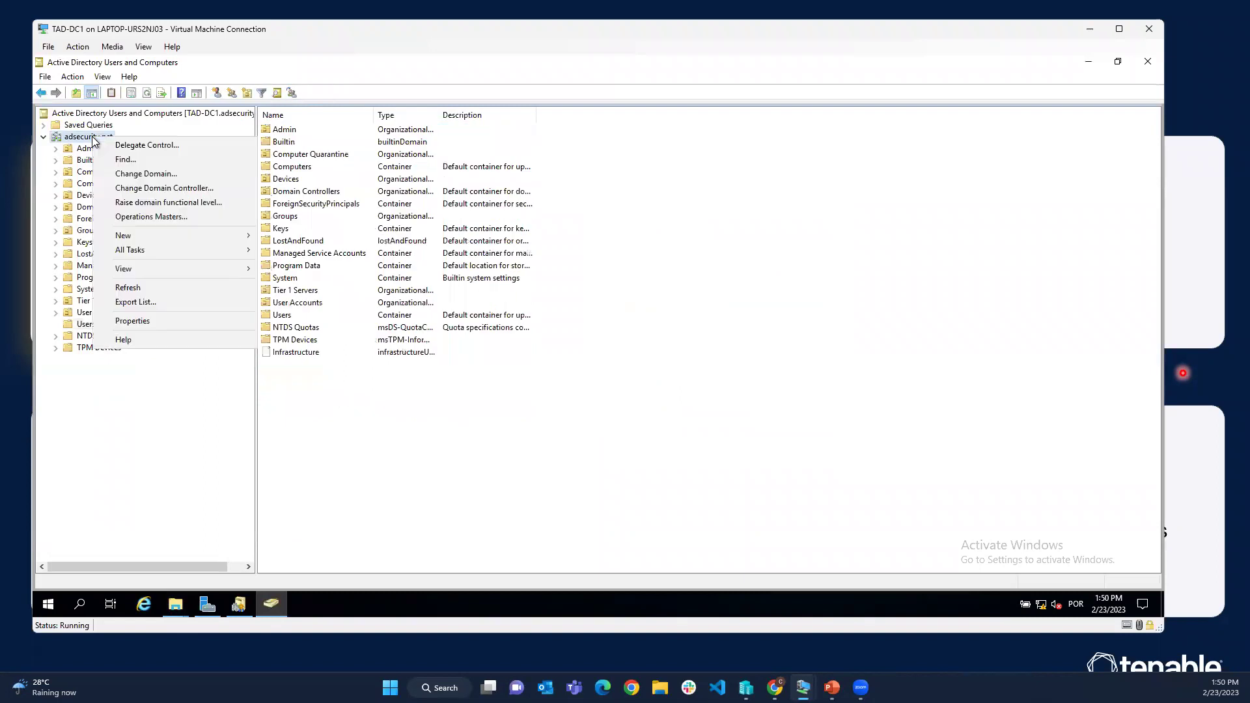
left_click(162, 217)
left_click(553, 205)
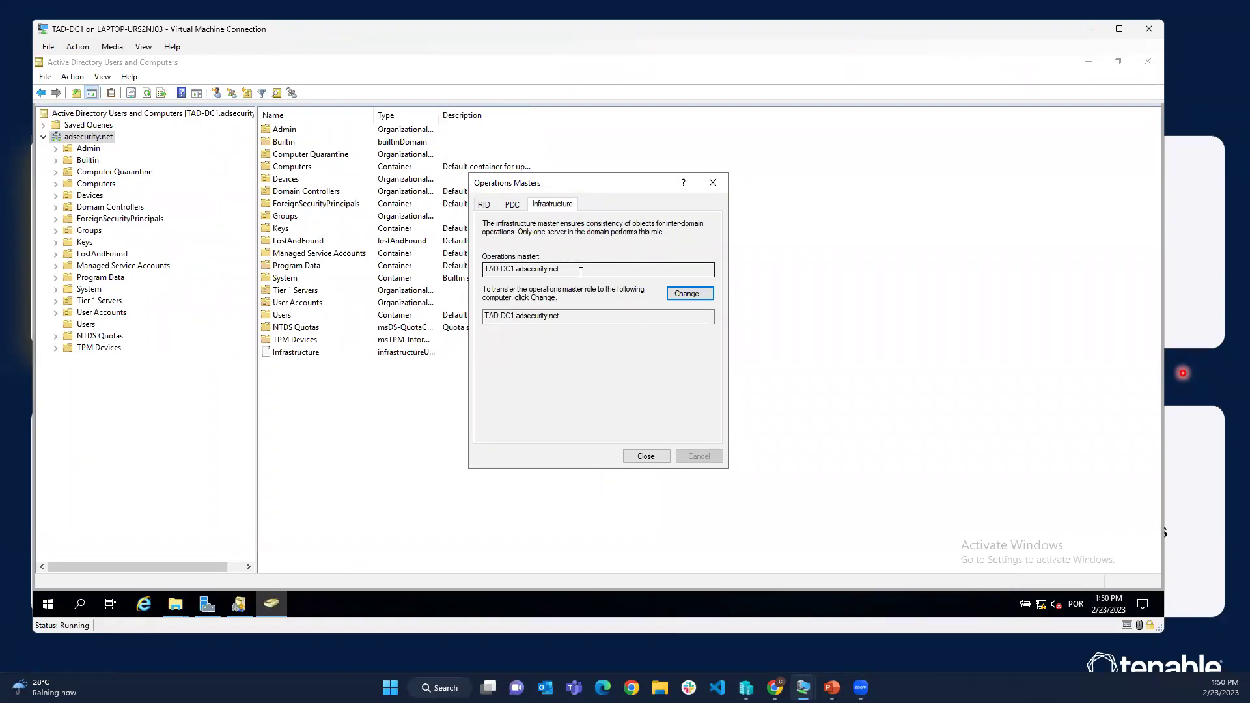
left_click(653, 459)
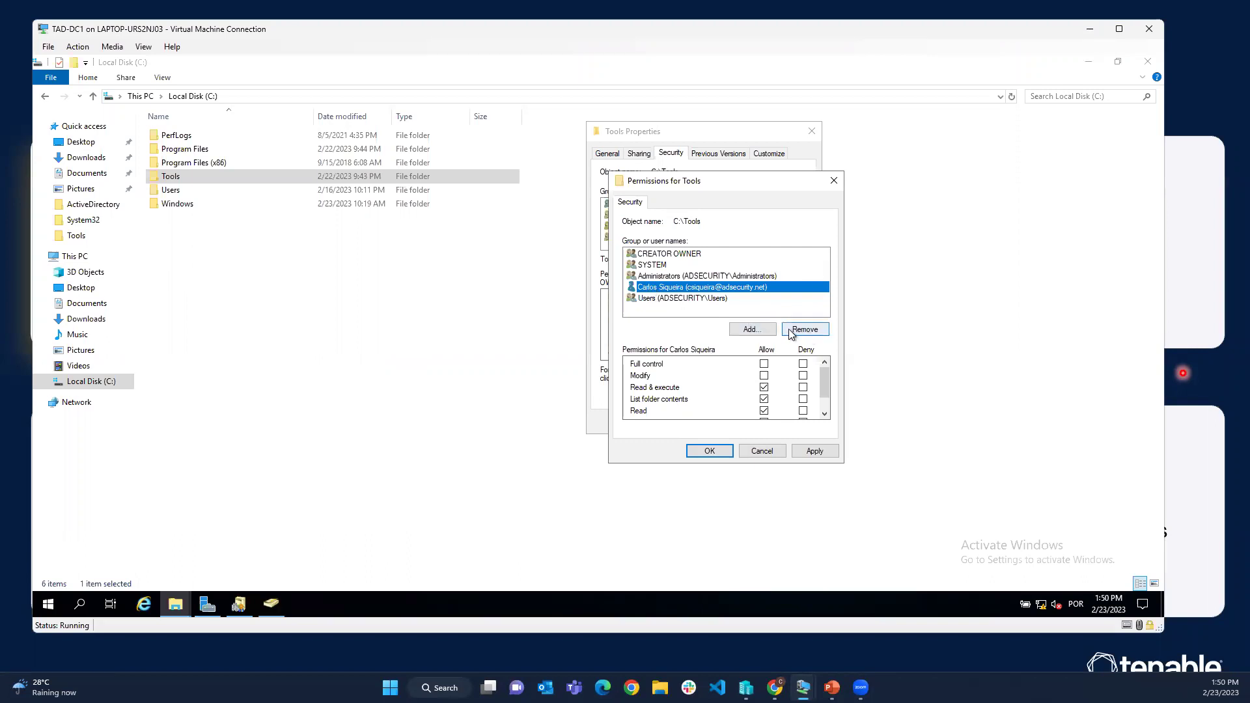
Add the first matching test user to the Tools folder's permission list and allow that account Full control
left_click(752, 328)
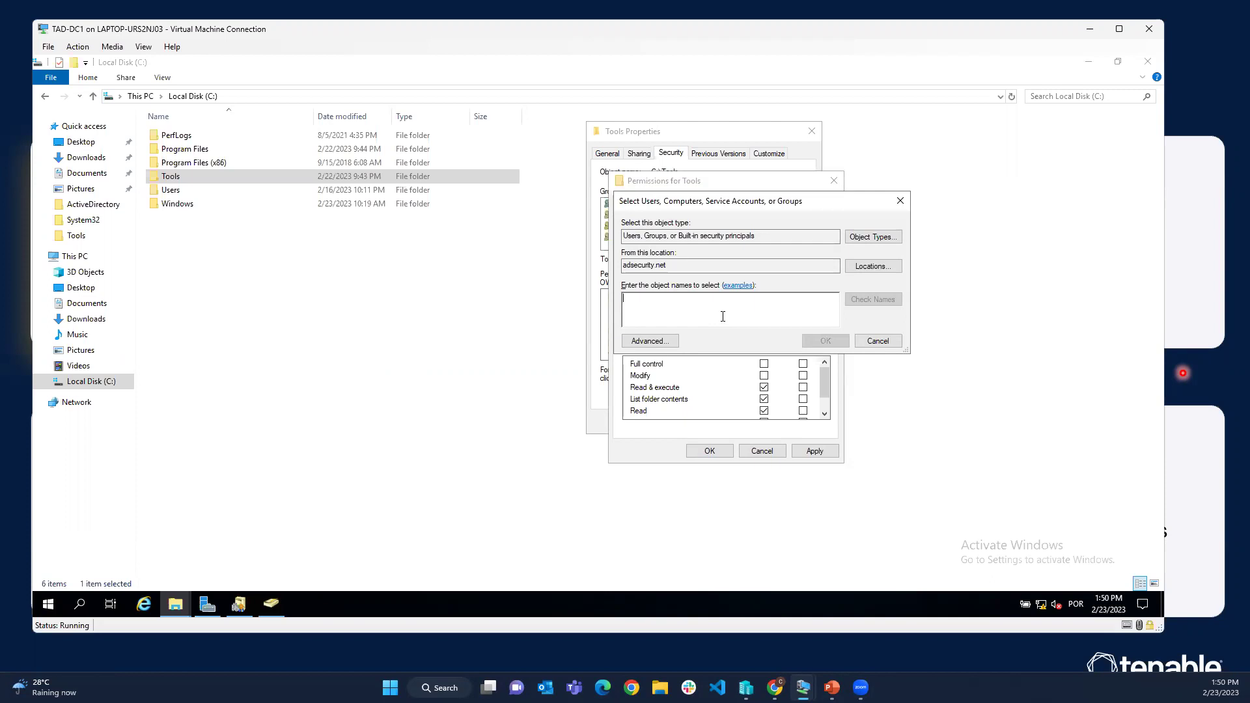
type("mar")
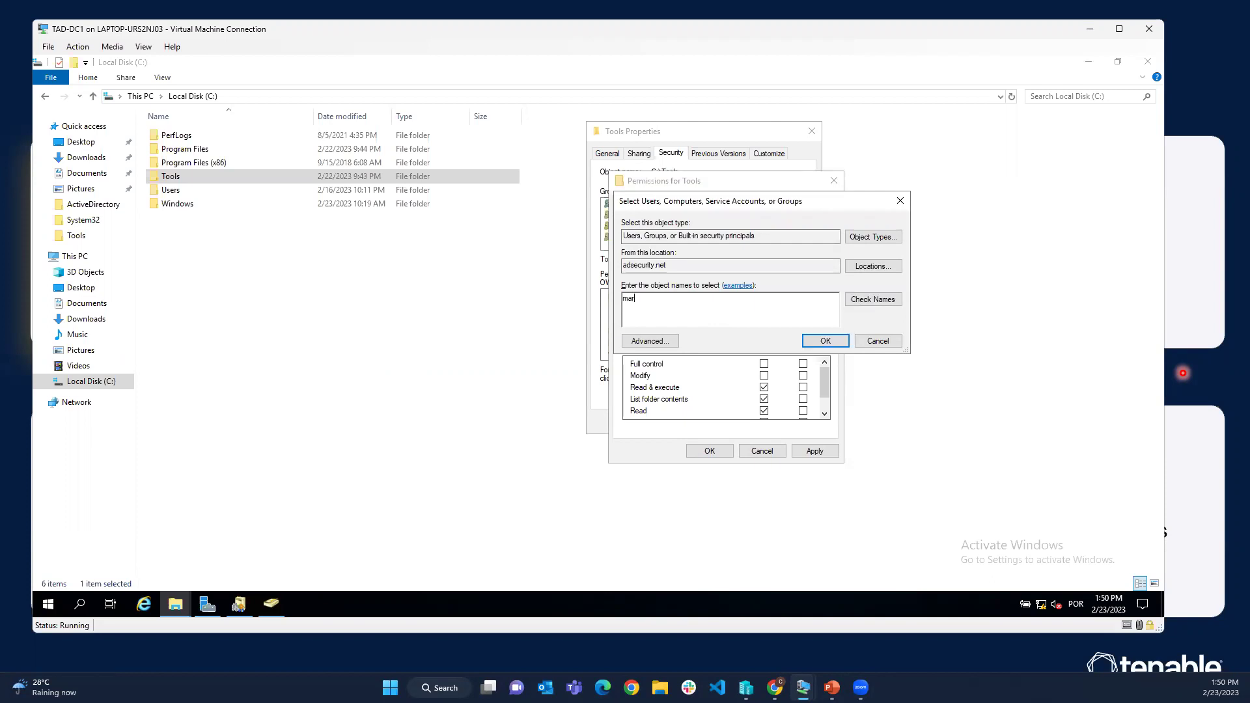
left_click(889, 301)
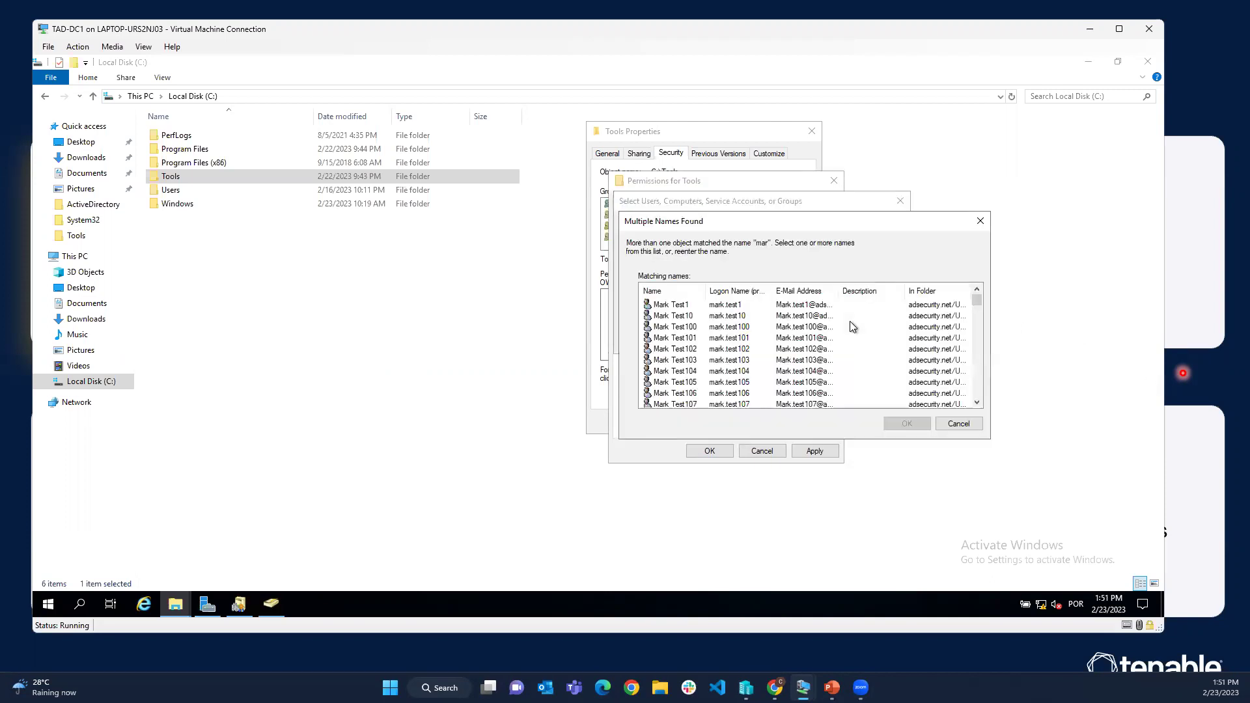
double_click(675, 304)
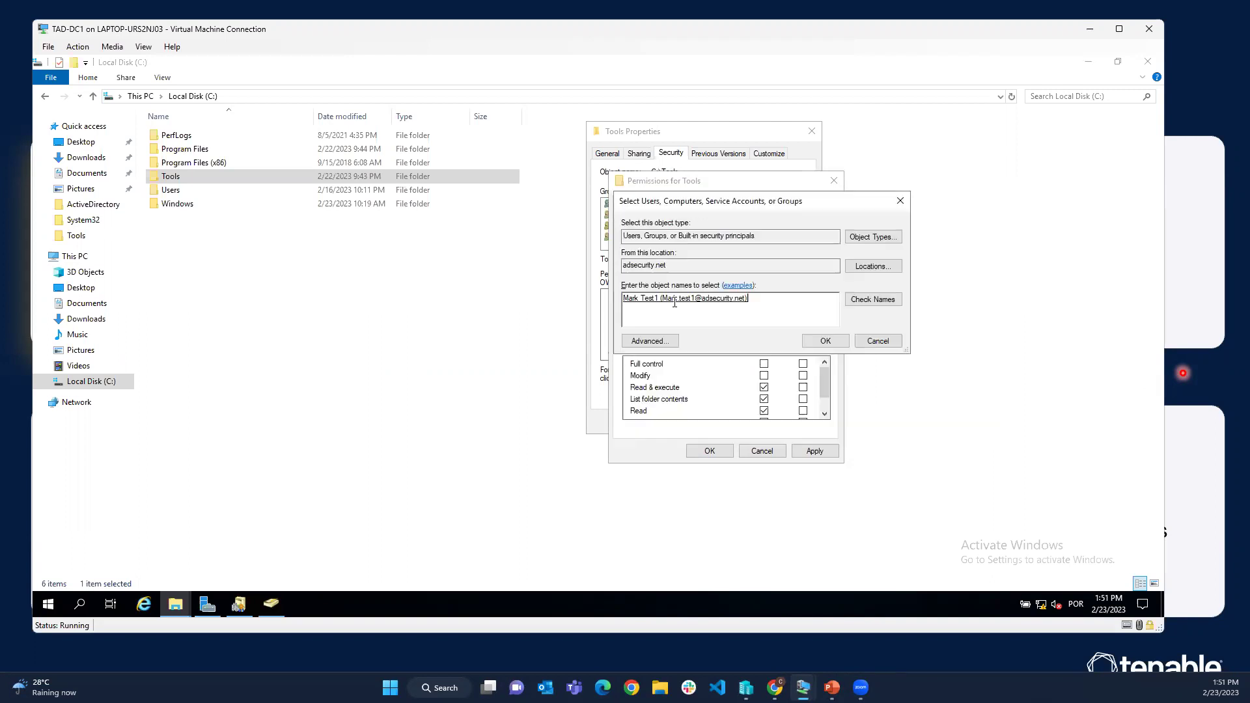
left_click(841, 341)
left_click(764, 363)
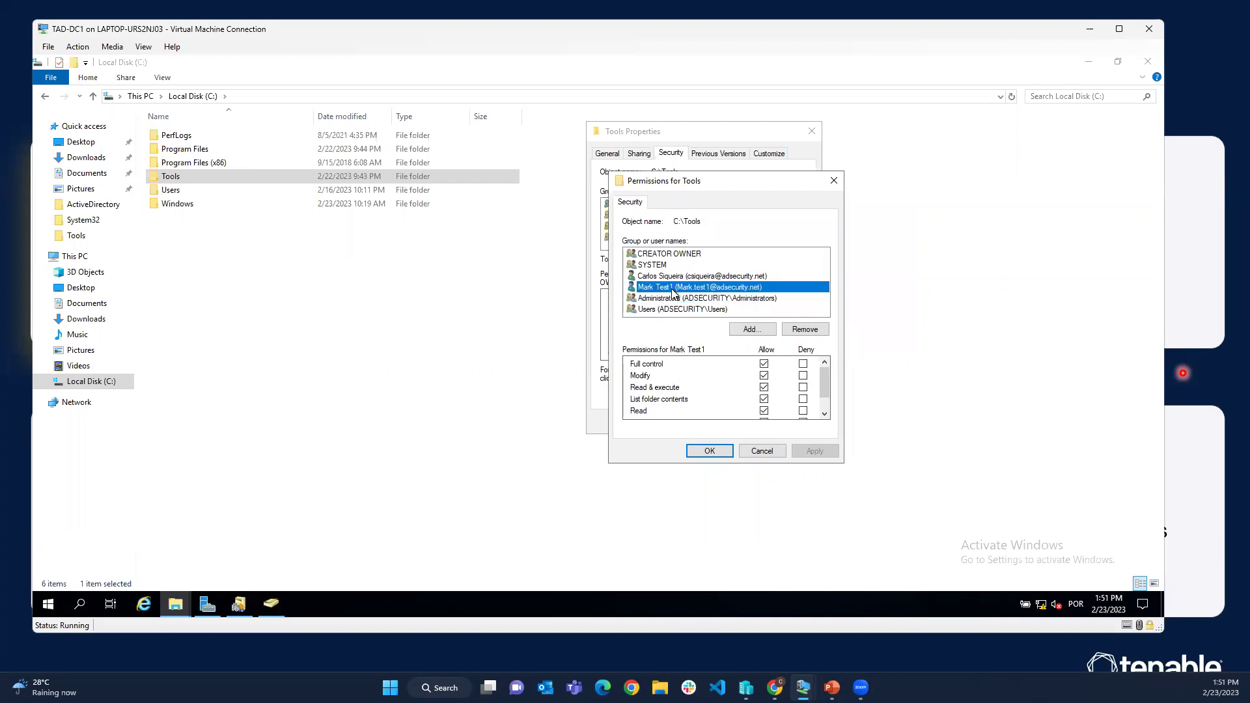
Allow Full control on the Tools folder for the other added domain user and save the permissions
left_click(726, 276)
left_click(764, 363)
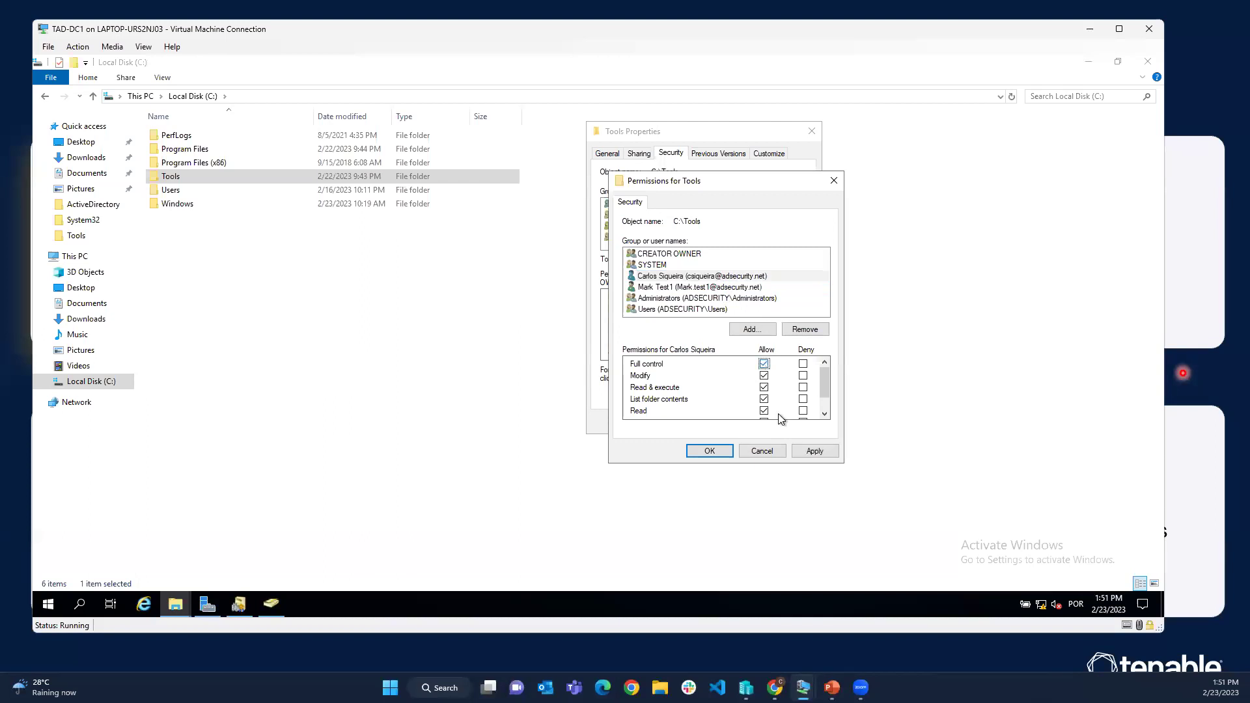
left_click(725, 451)
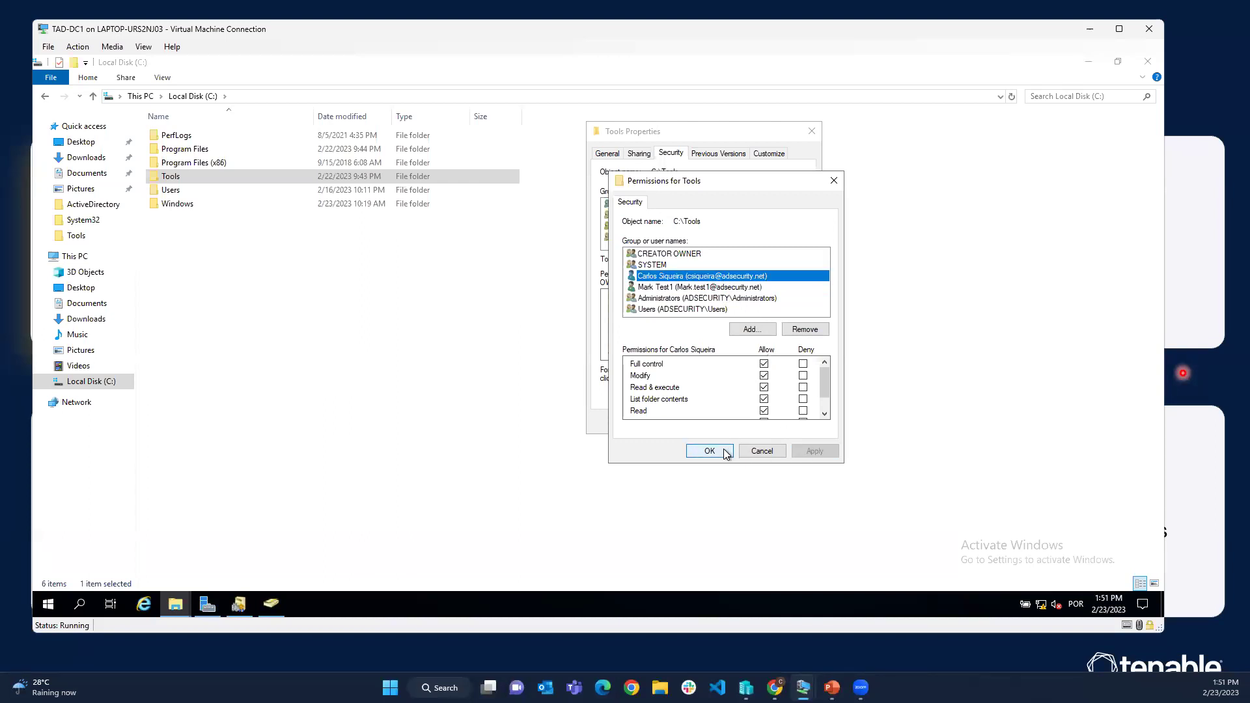
left_click(689, 423)
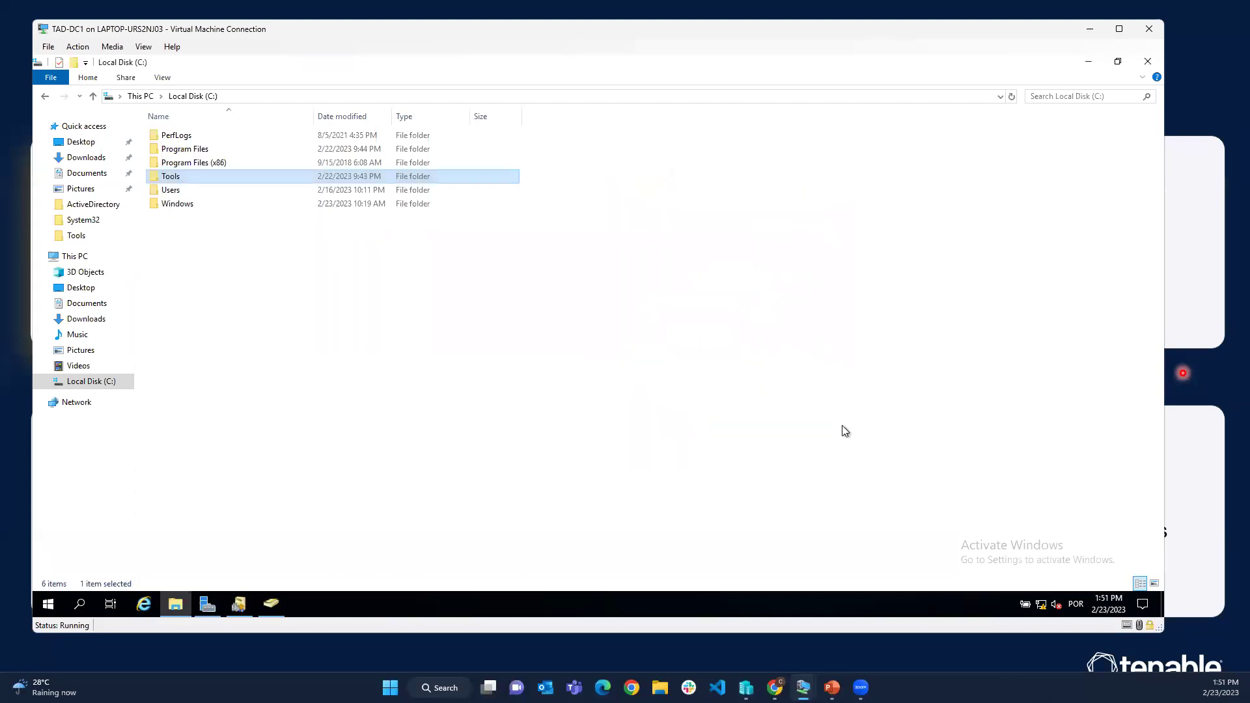
Close Server Manager and show the Enabled Users container under User Accounts in Active Directory Users and Computers
left_click(1087, 64)
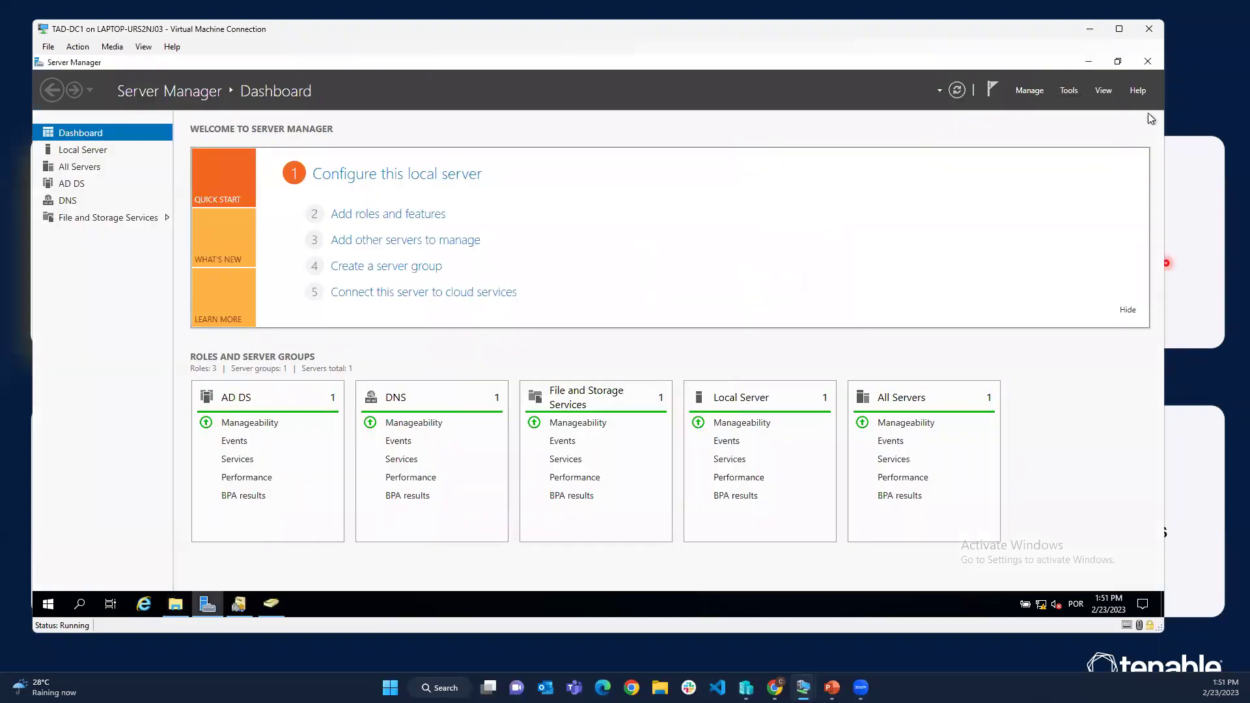
left_click(1147, 61)
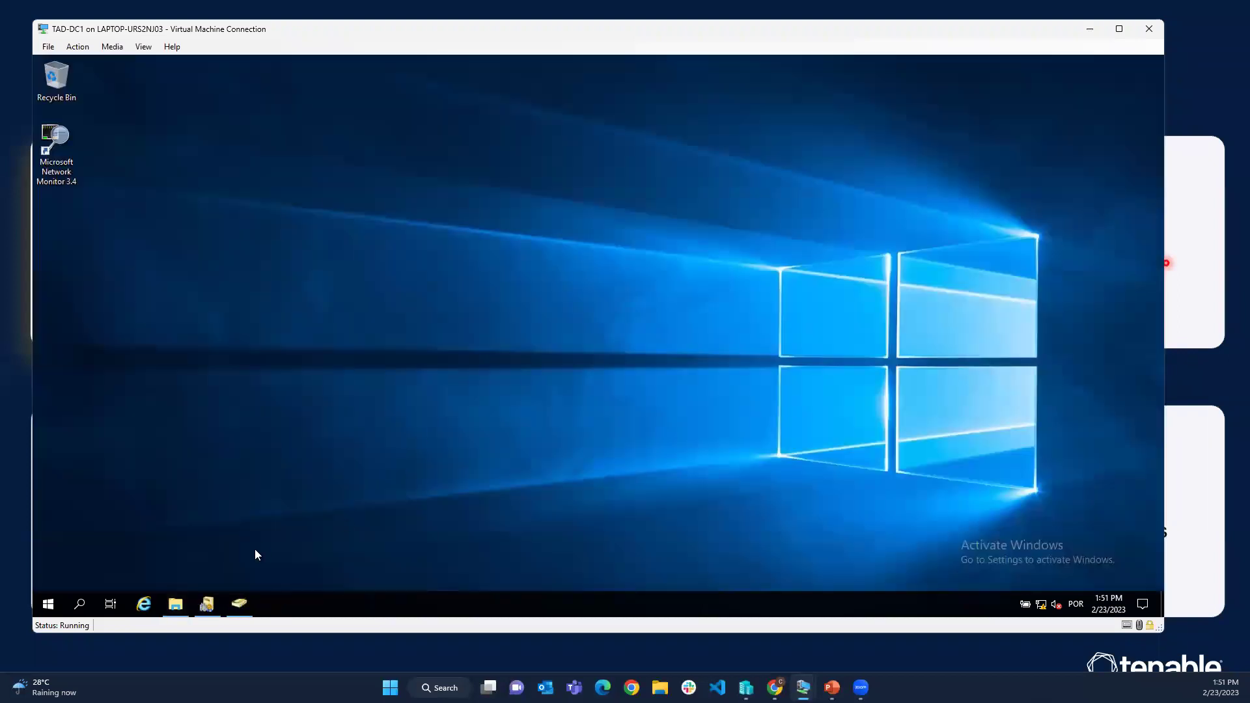
left_click(240, 604)
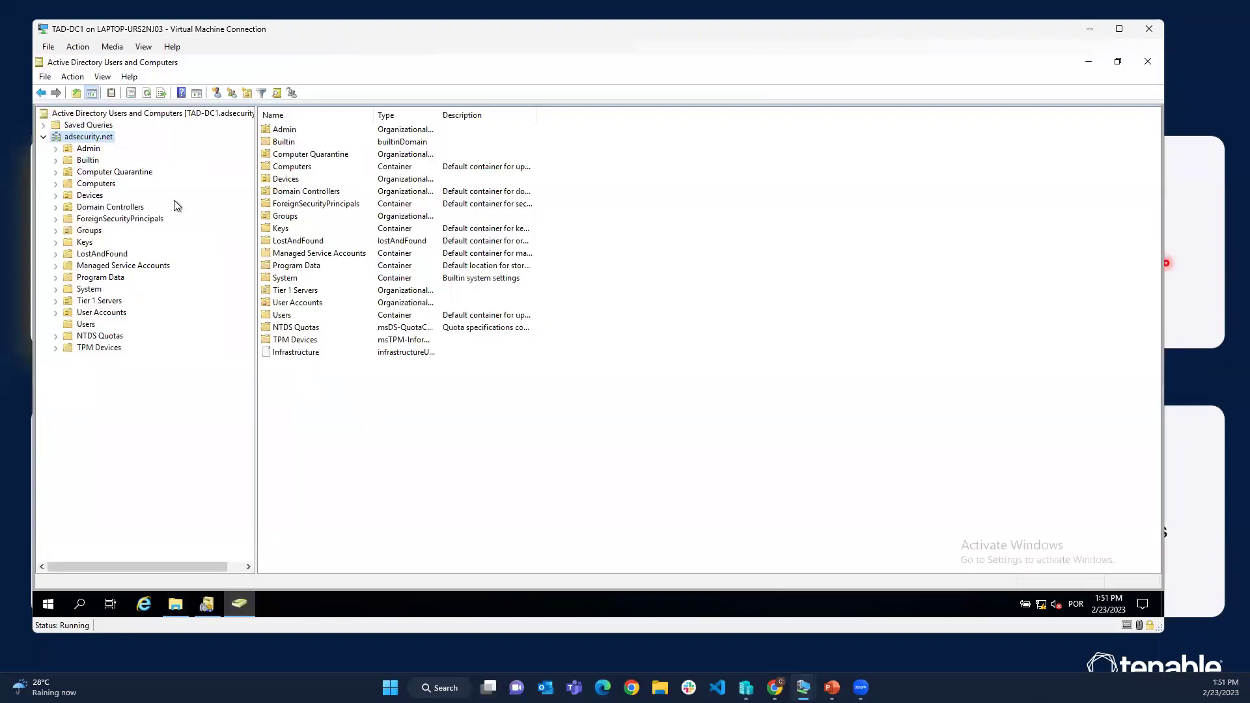
left_click(56, 300)
left_click(54, 300)
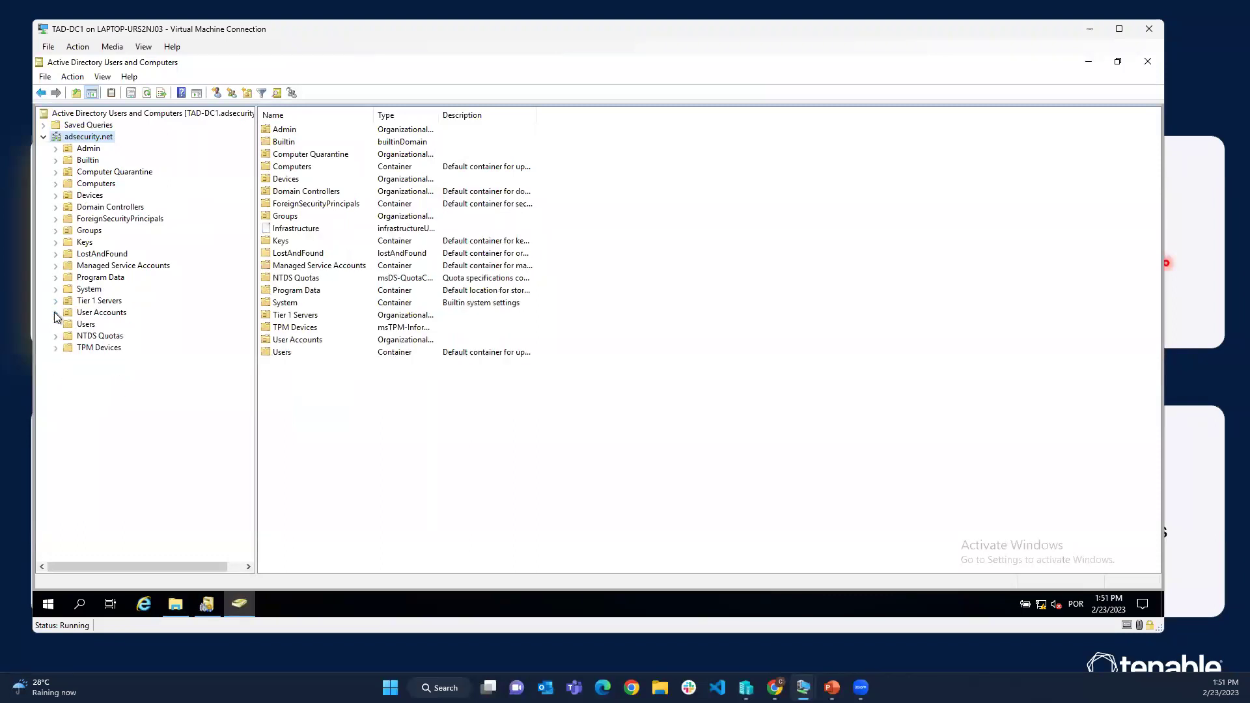
left_click(55, 312)
left_click(113, 336)
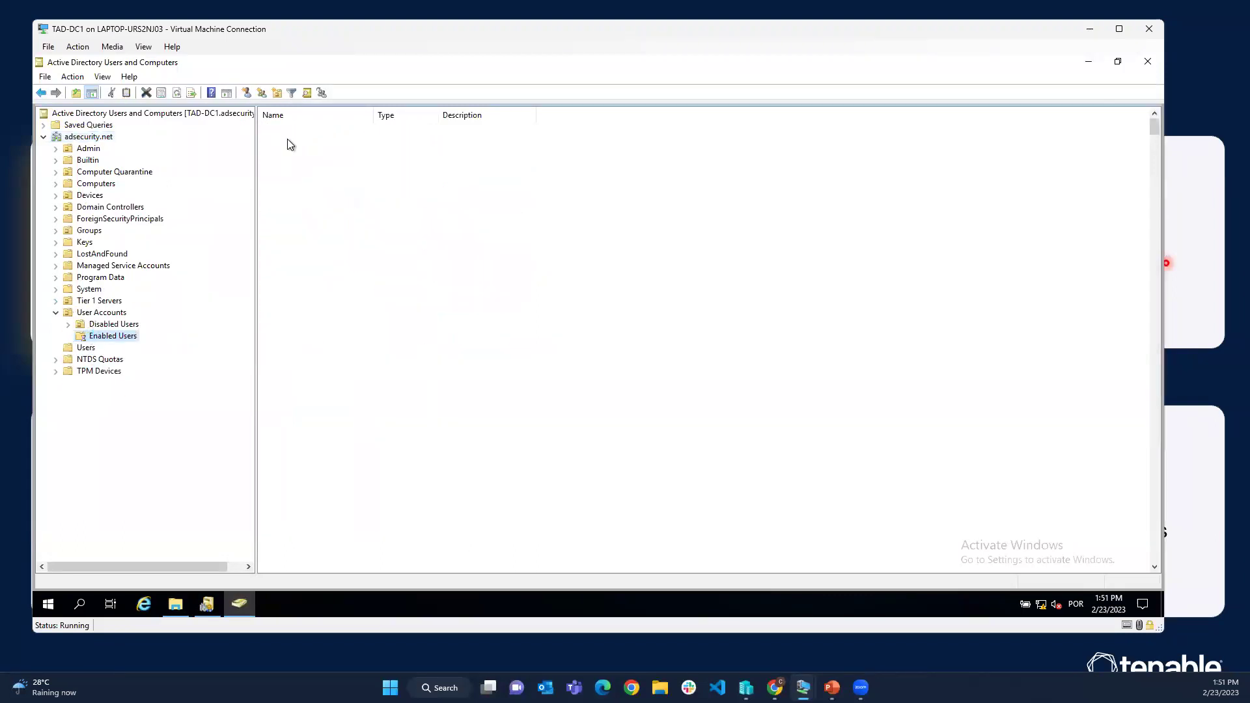
Delete the test user that was granted Full control on the Tools folder from the Enabled Users container
left_click(302, 155)
right_click(302, 155)
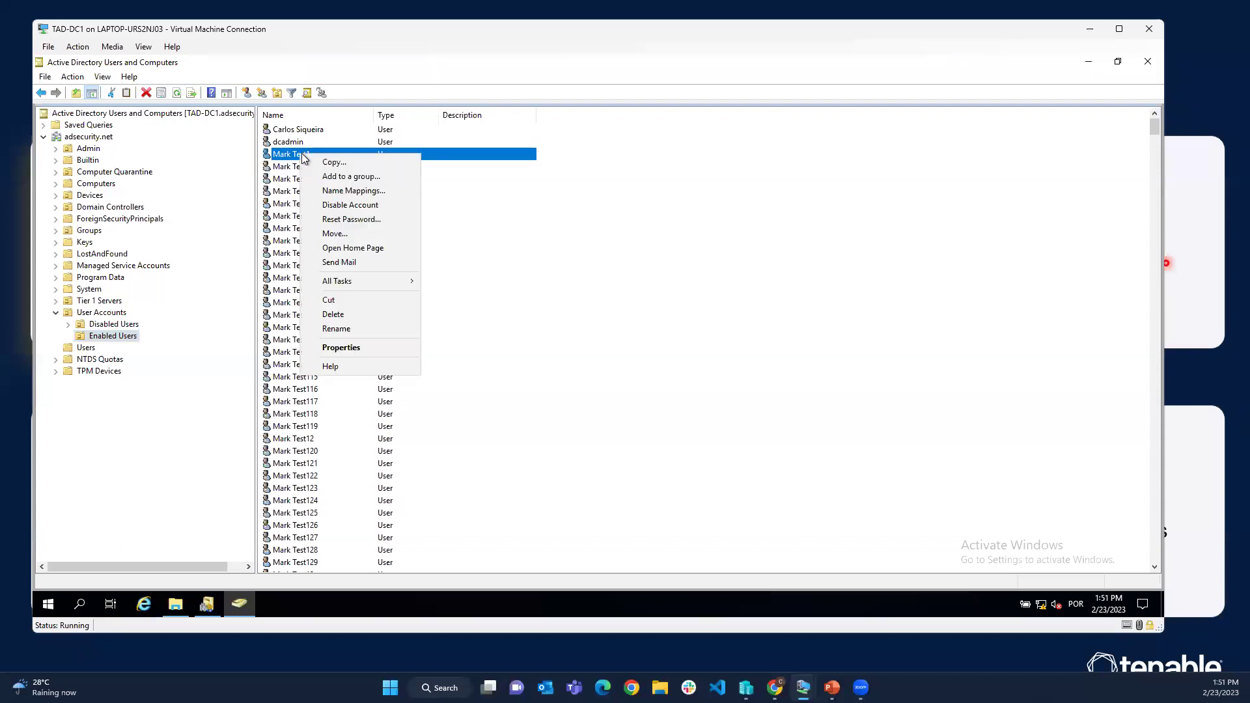
left_click(347, 317)
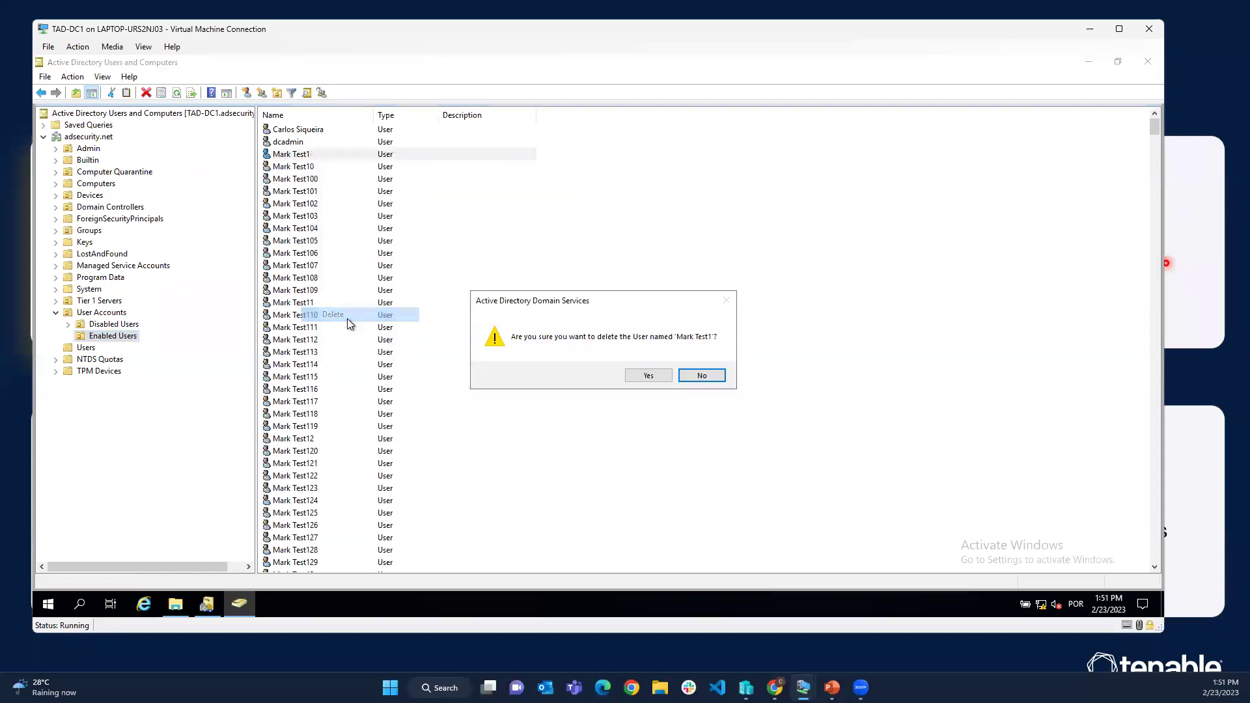
left_click(646, 377)
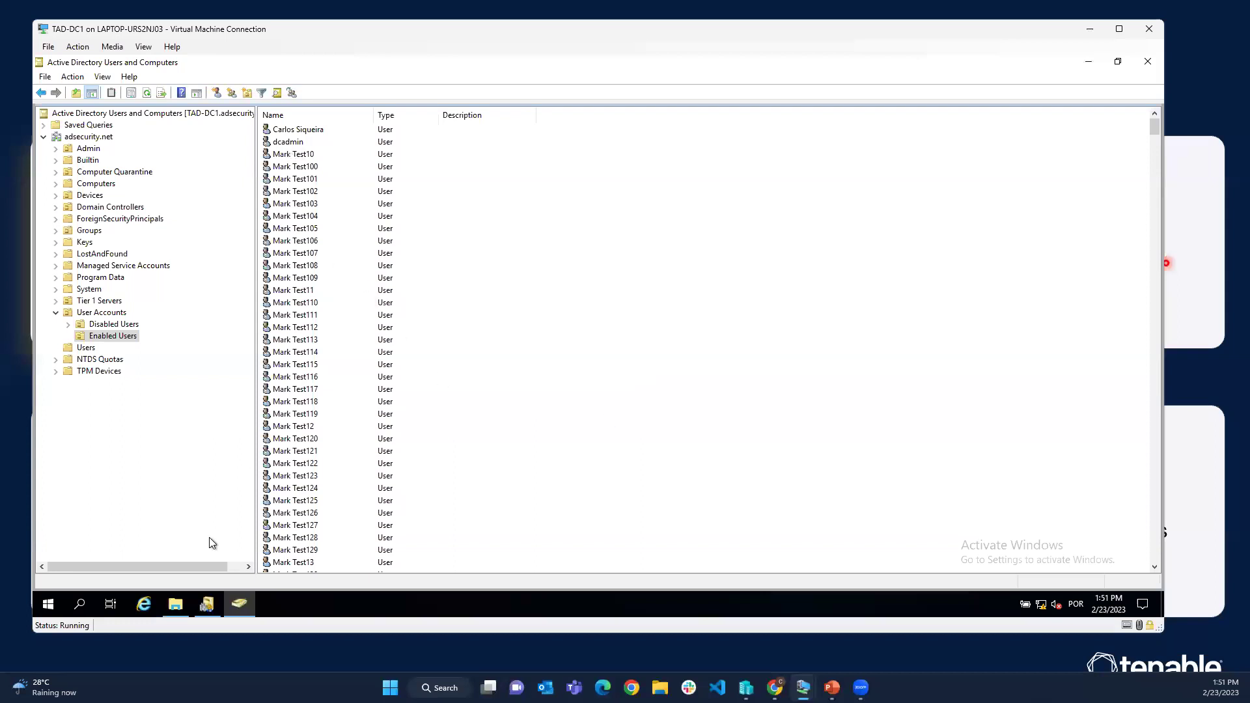
Examine the deleted test user's entry and permissions in the Tools folder's security properties
left_click(175, 604)
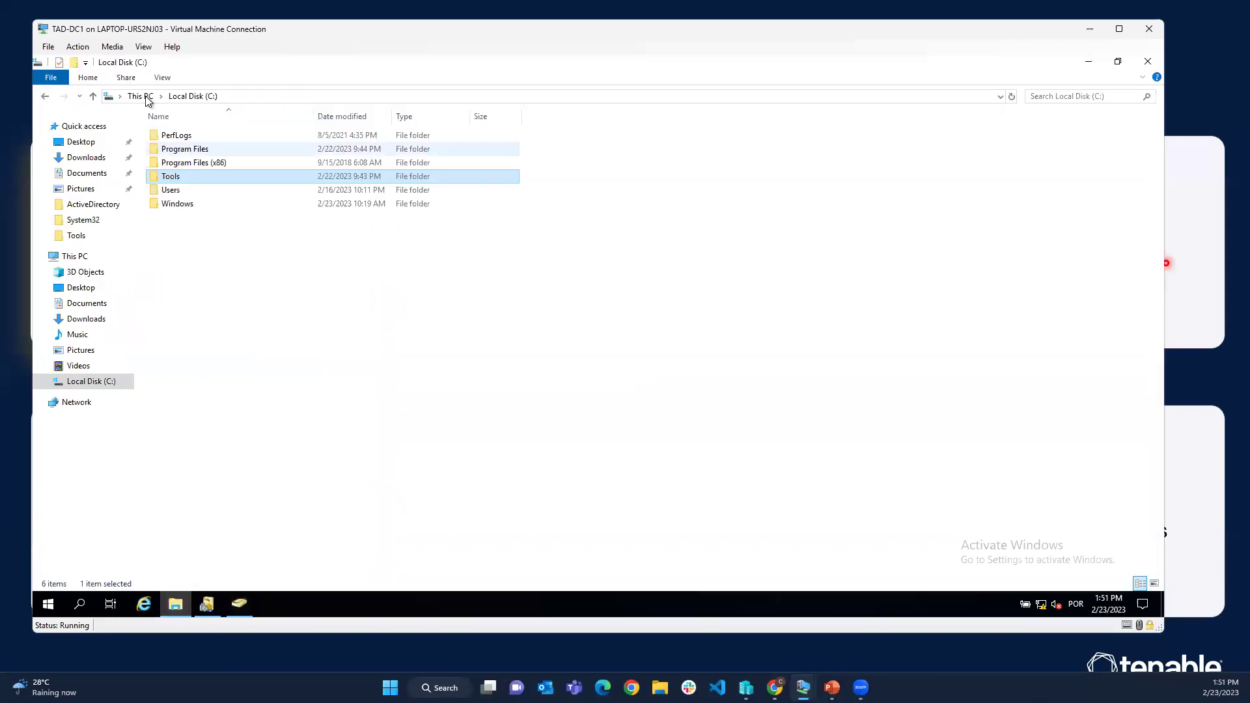
right_click(175, 177)
left_click(204, 400)
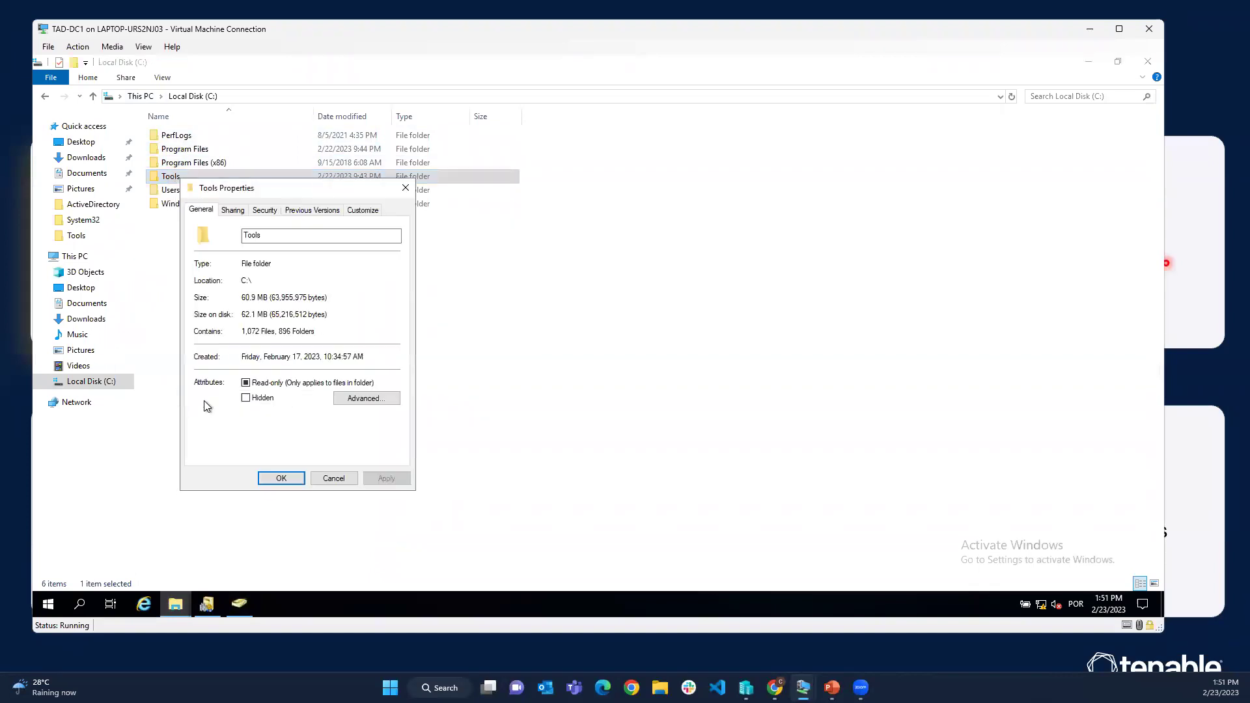
left_click(272, 210)
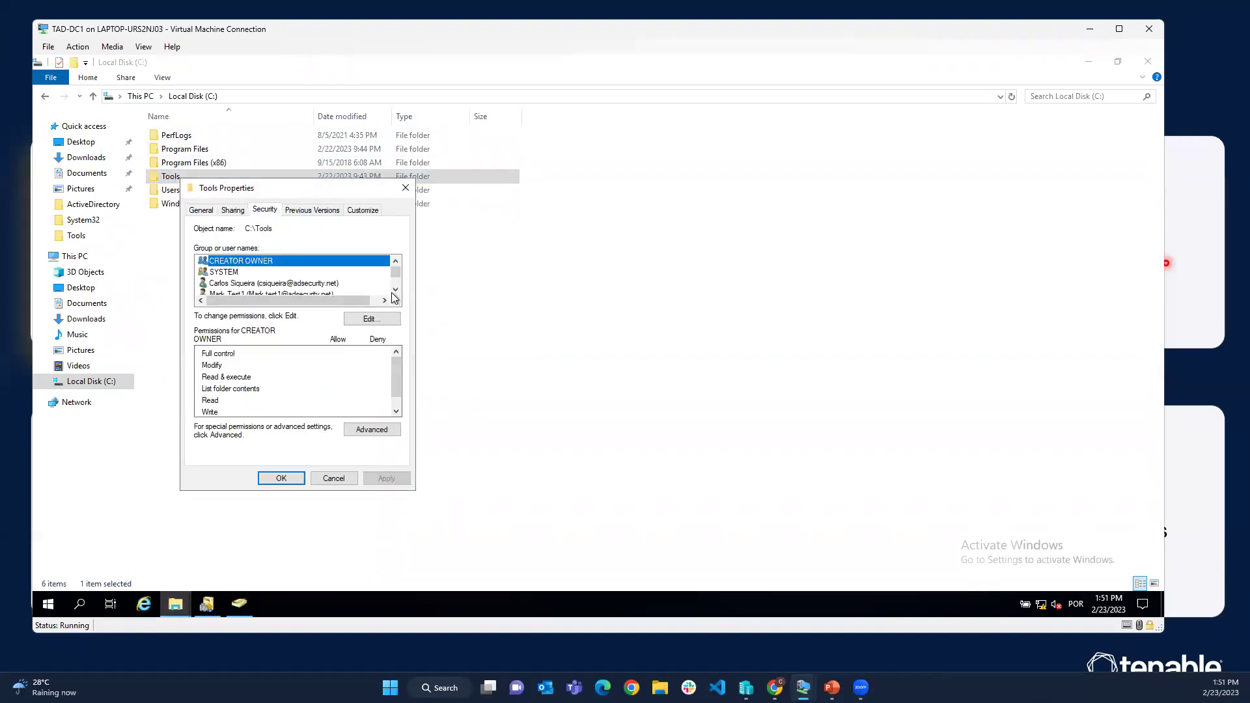
scroll(390, 286, "down", 1)
left_click(258, 274)
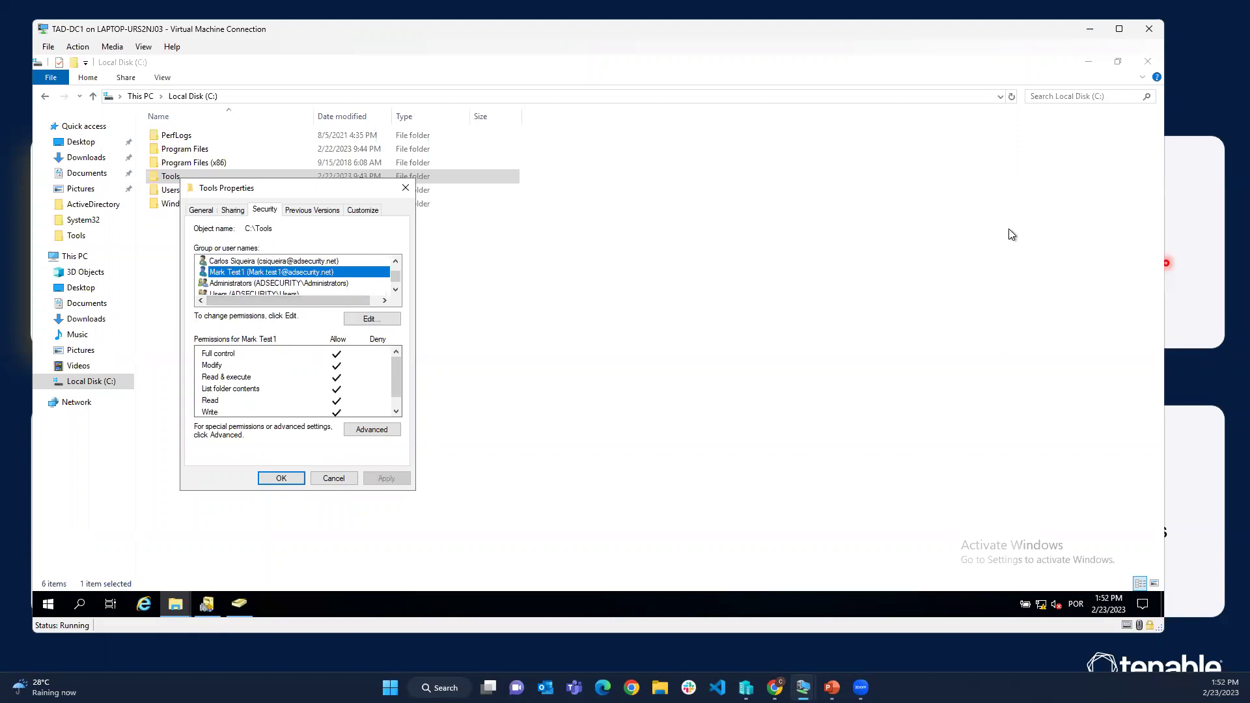
Close File Explorer and the Tools properties, then minimise Active Directory Users and Computers and the virtual machine window
left_click(1149, 62)
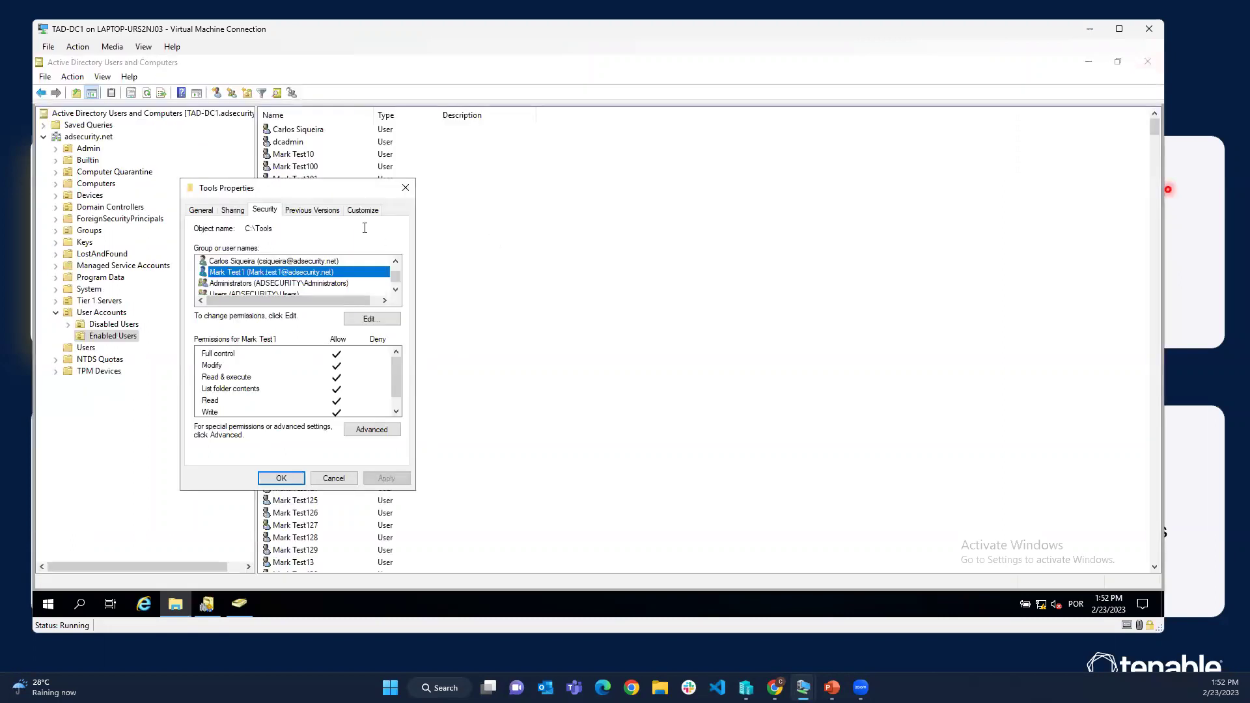
left_click_drag(356, 188, 708, 182)
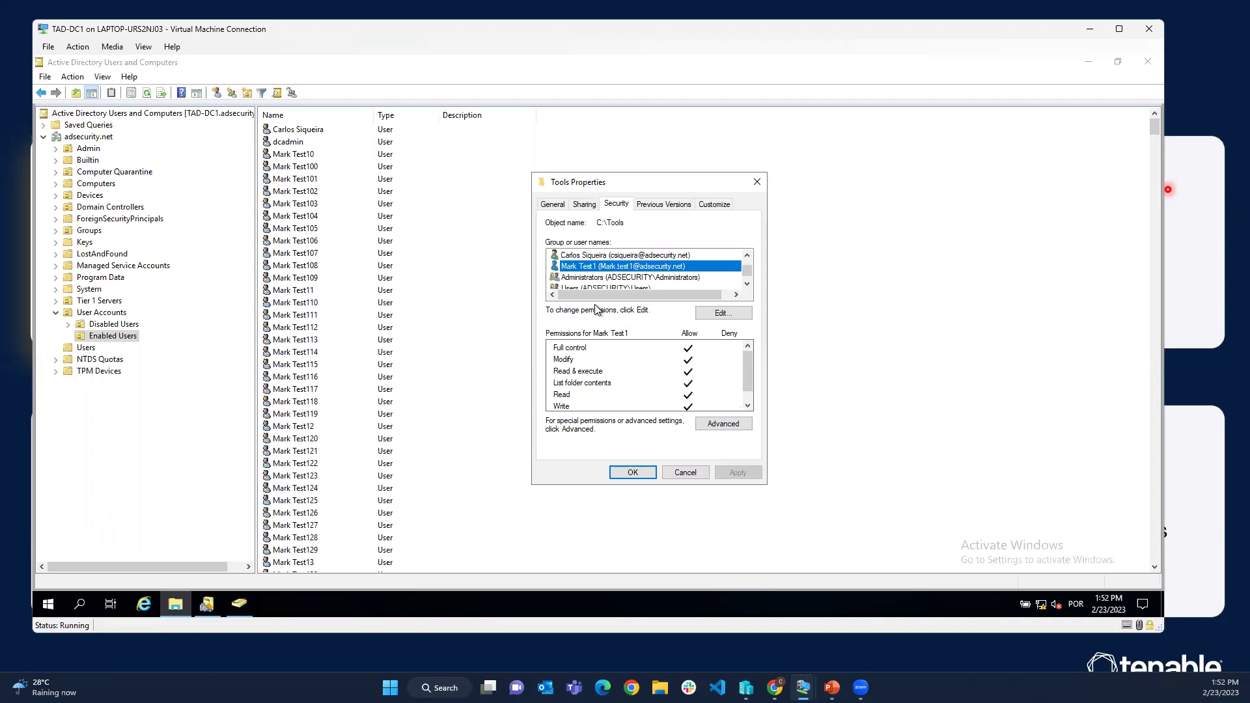
left_click(653, 473)
left_click(1088, 61)
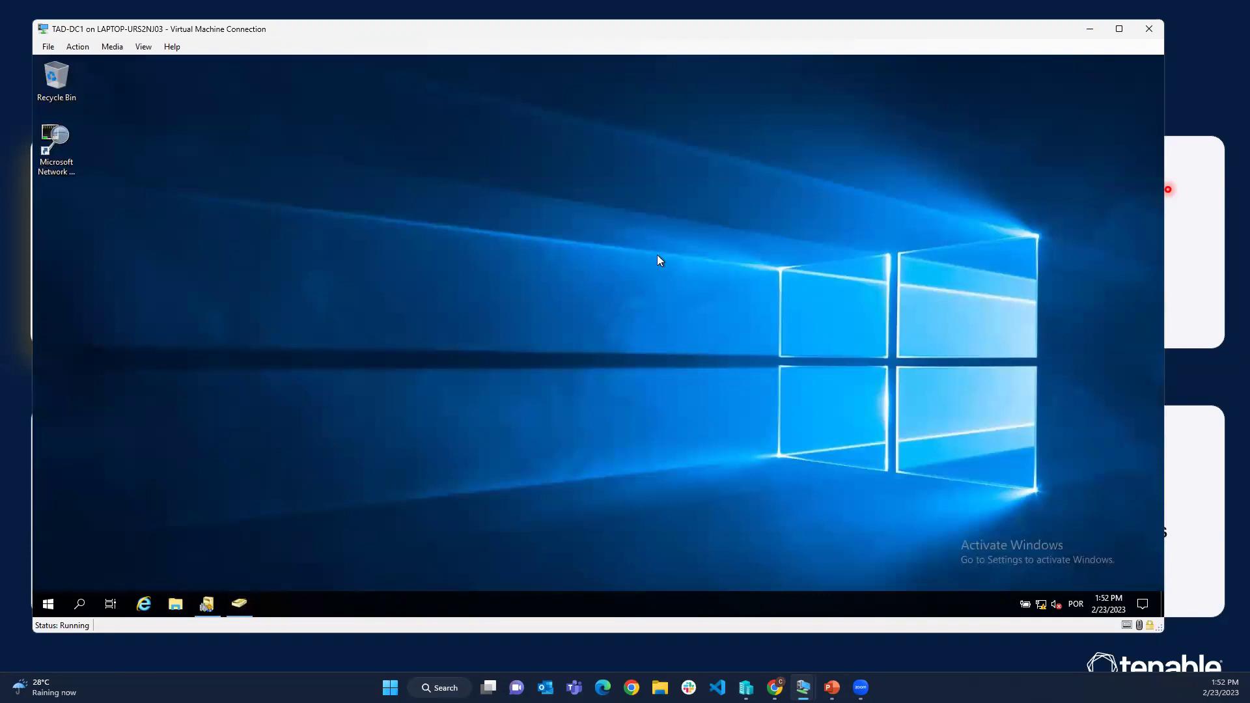
left_click(1095, 32)
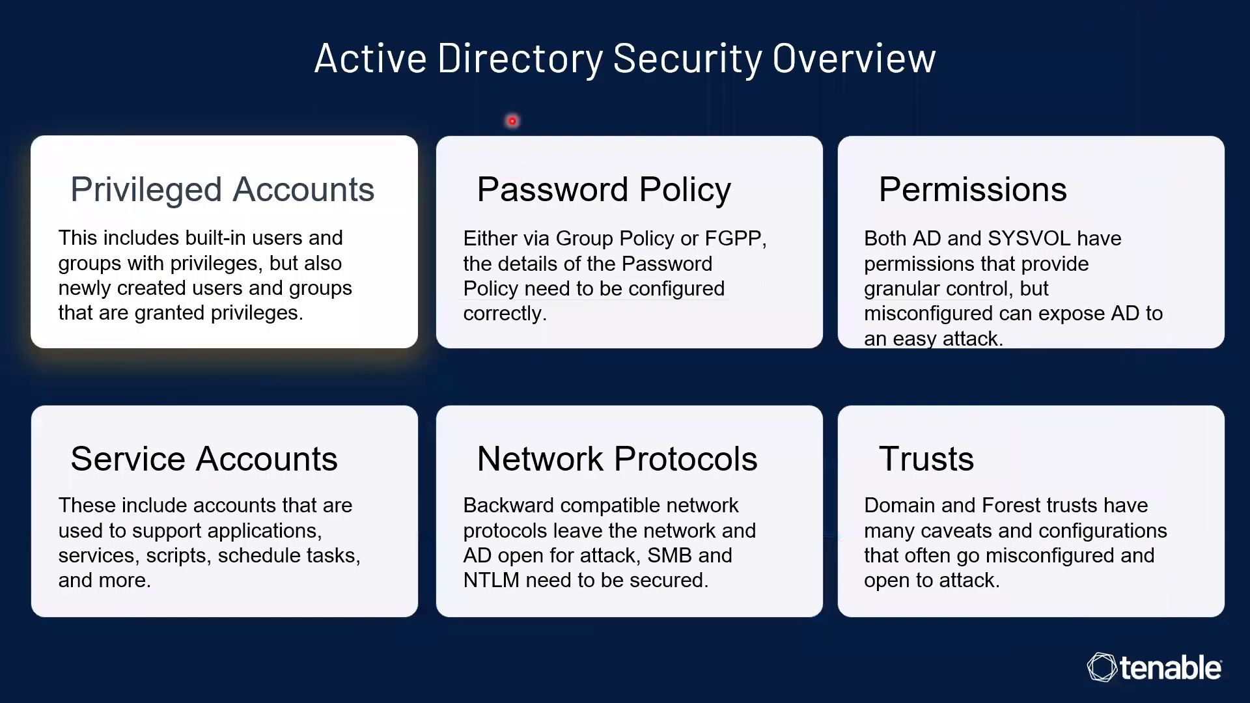
key("Left")
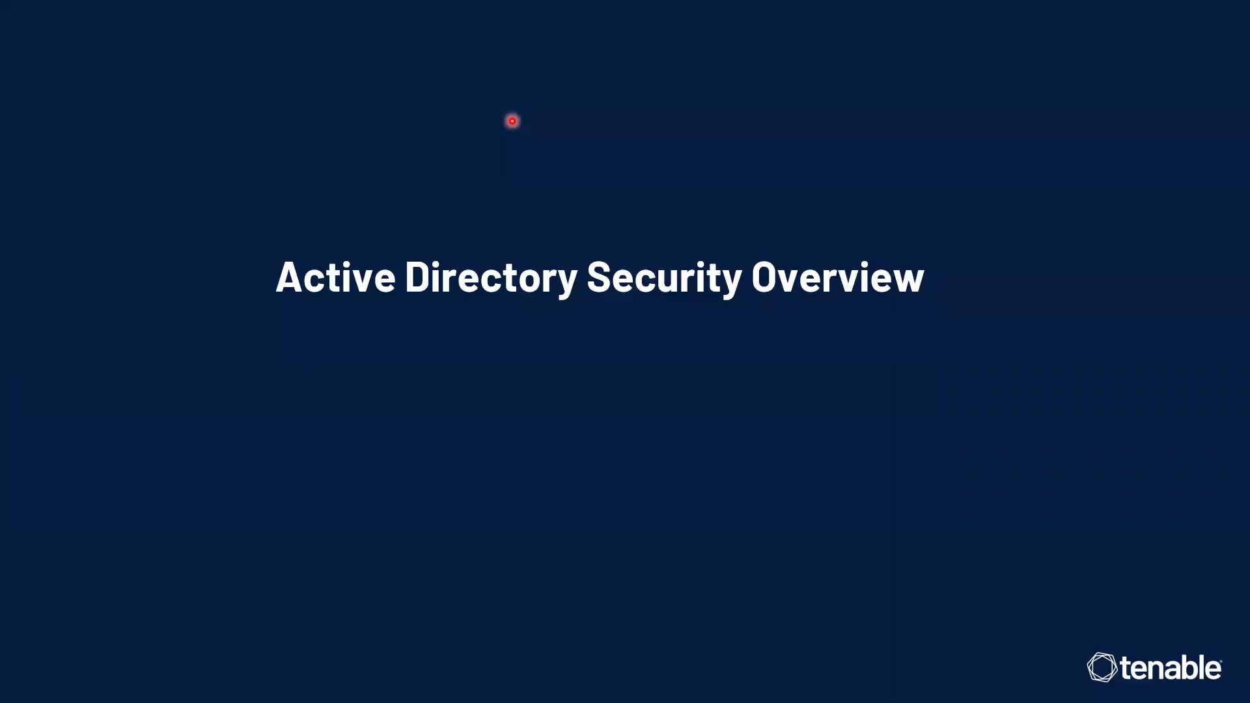
key("Right")
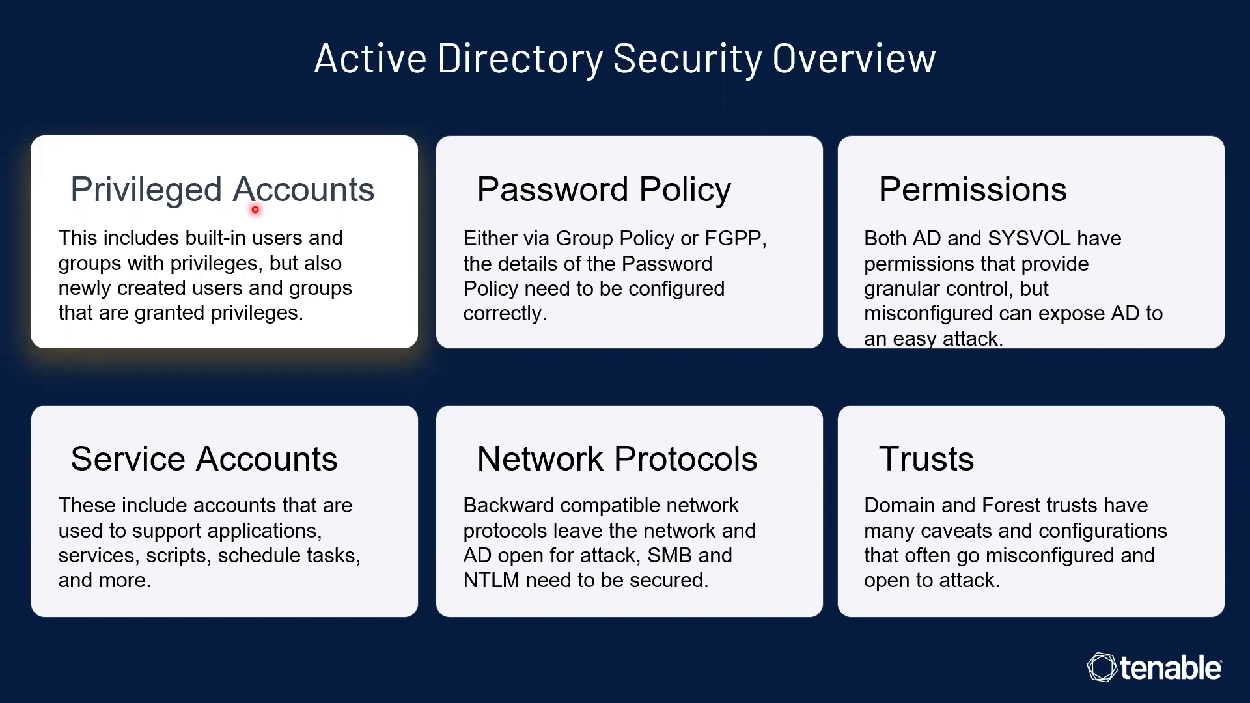
Switch to the TAD-DC1 virtual machine's Active Directory Users and Computers and show the Domain Admins group in the Users container
key("super+Tab")
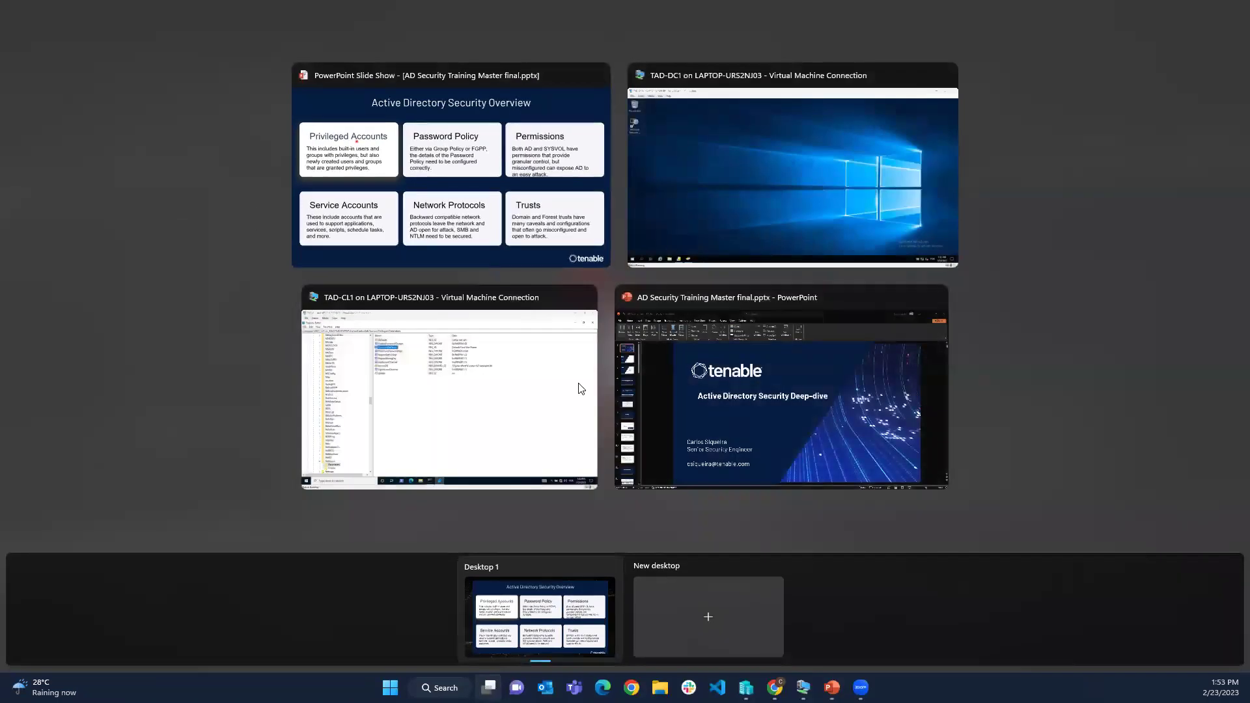
left_click(716, 198)
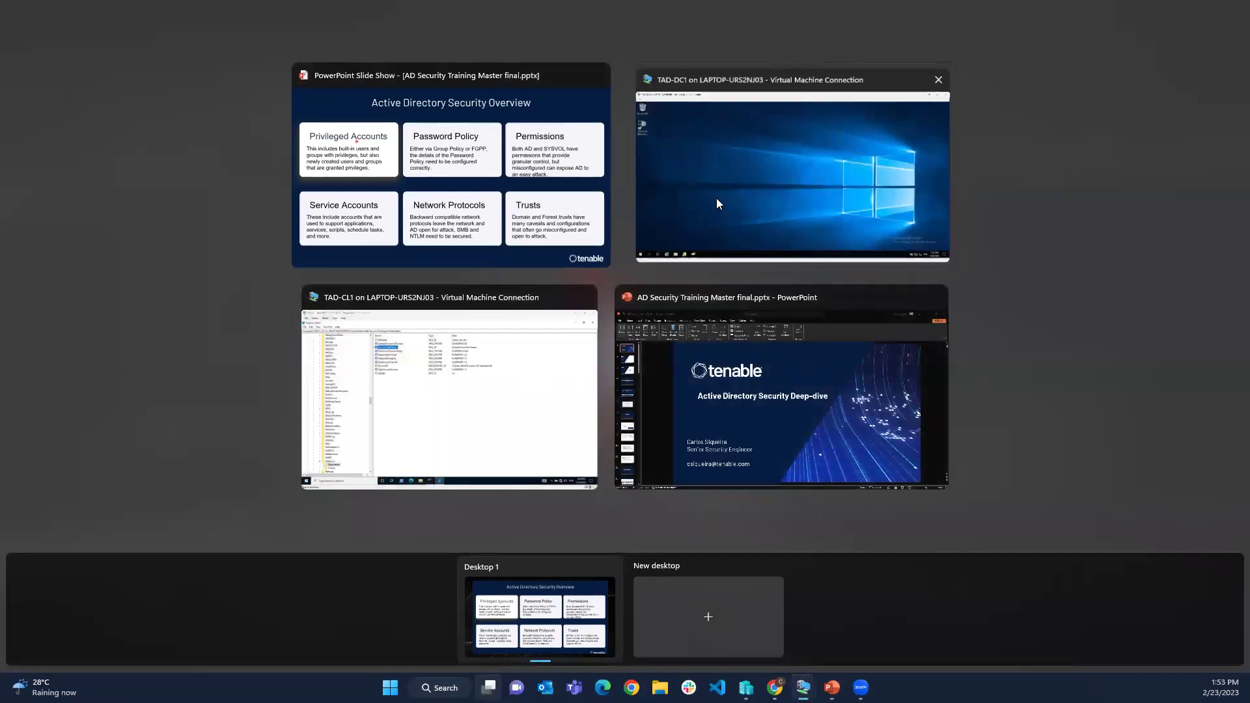
left_click(239, 603)
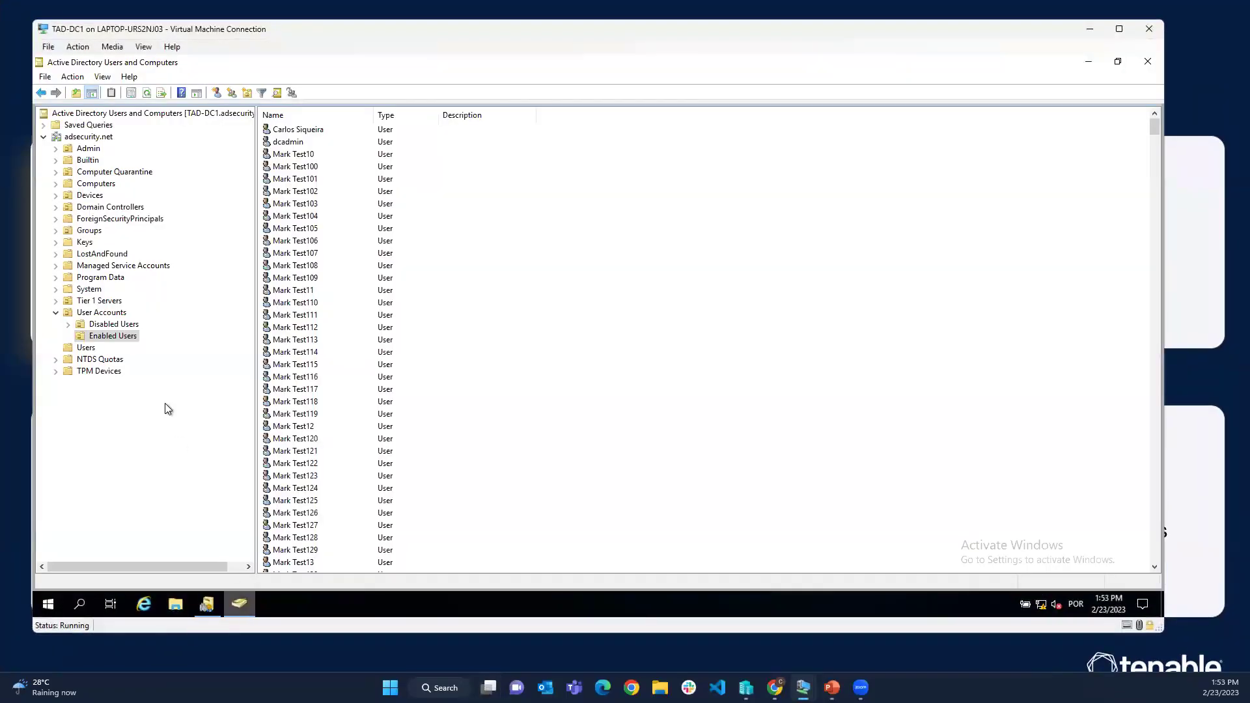
left_click(55, 312)
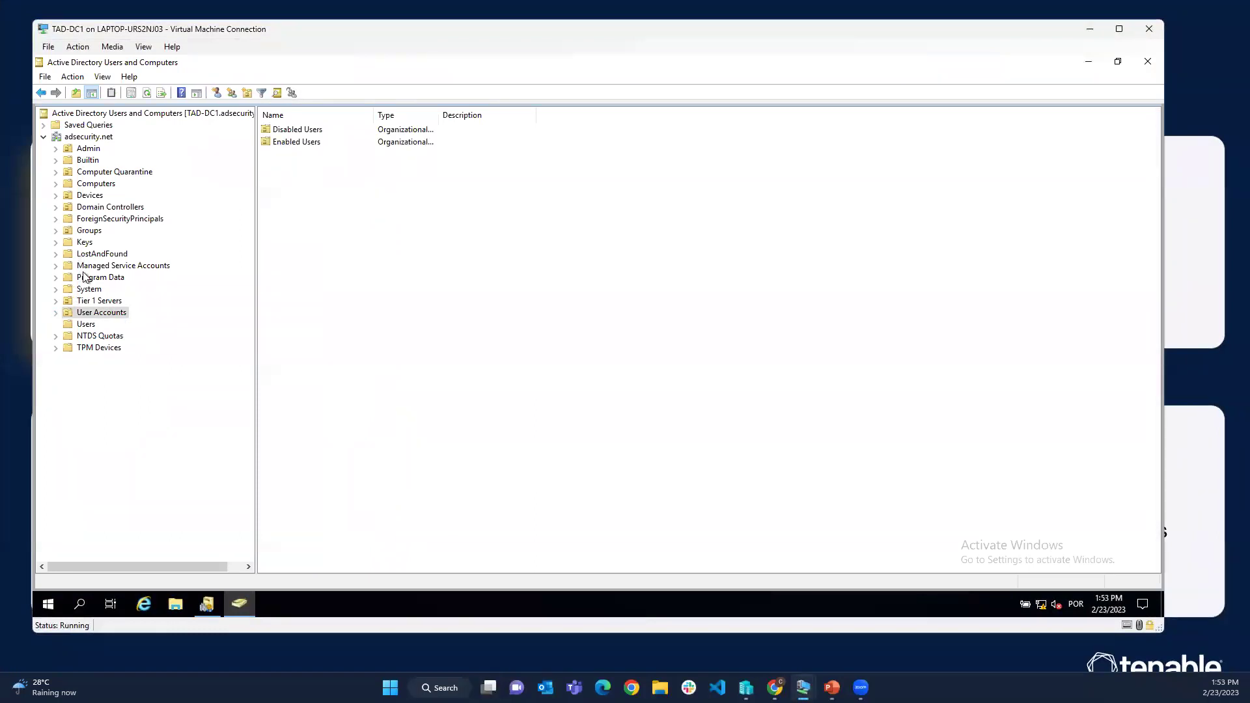
left_click(86, 325)
left_click_drag(374, 115, 432, 118)
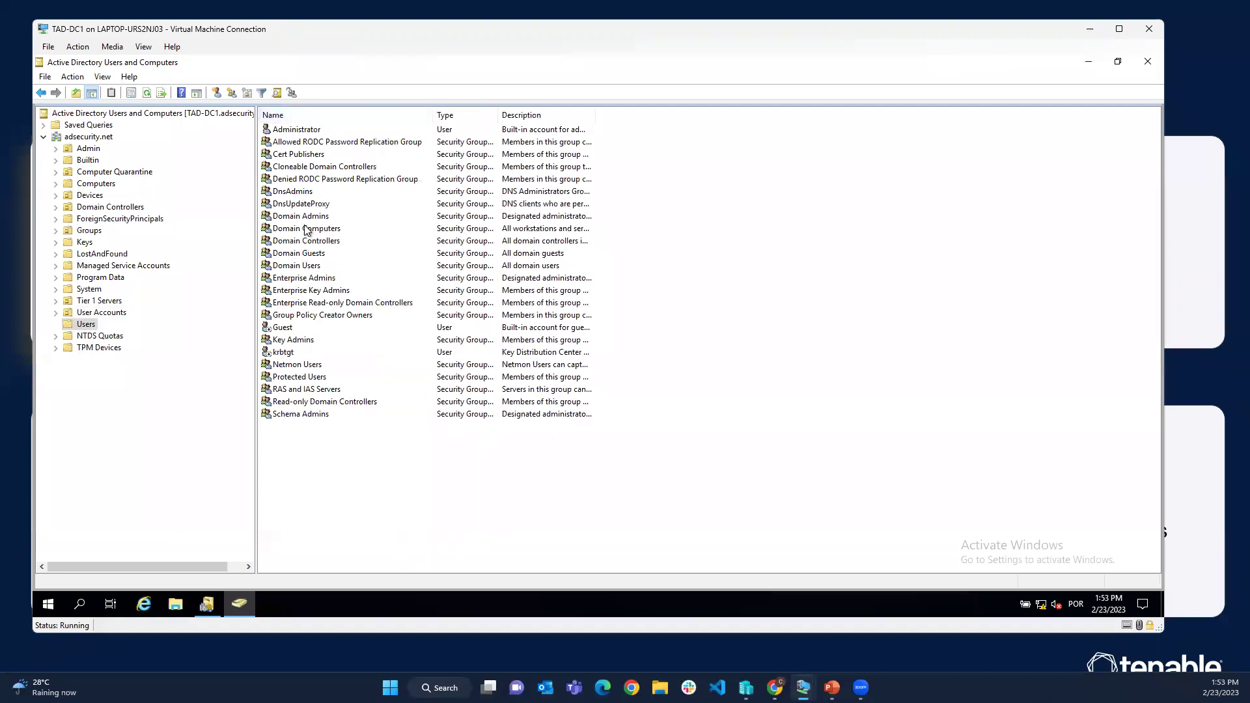
left_click(308, 218)
Show the Administrators, Account Operators, Print Operators and Server Operators groups in the Builtin container, with the Name column widened
left_click(88, 160)
left_click_drag(326, 118, 518, 116)
left_click(308, 155)
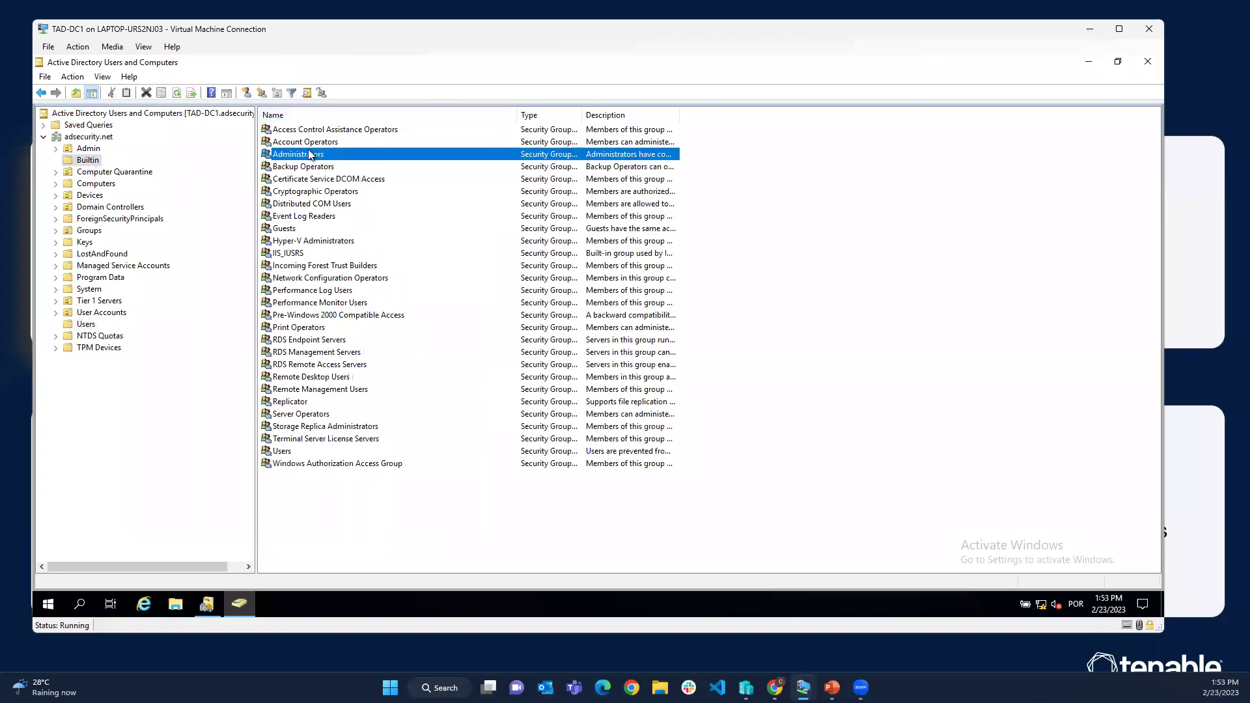
left_click(315, 145)
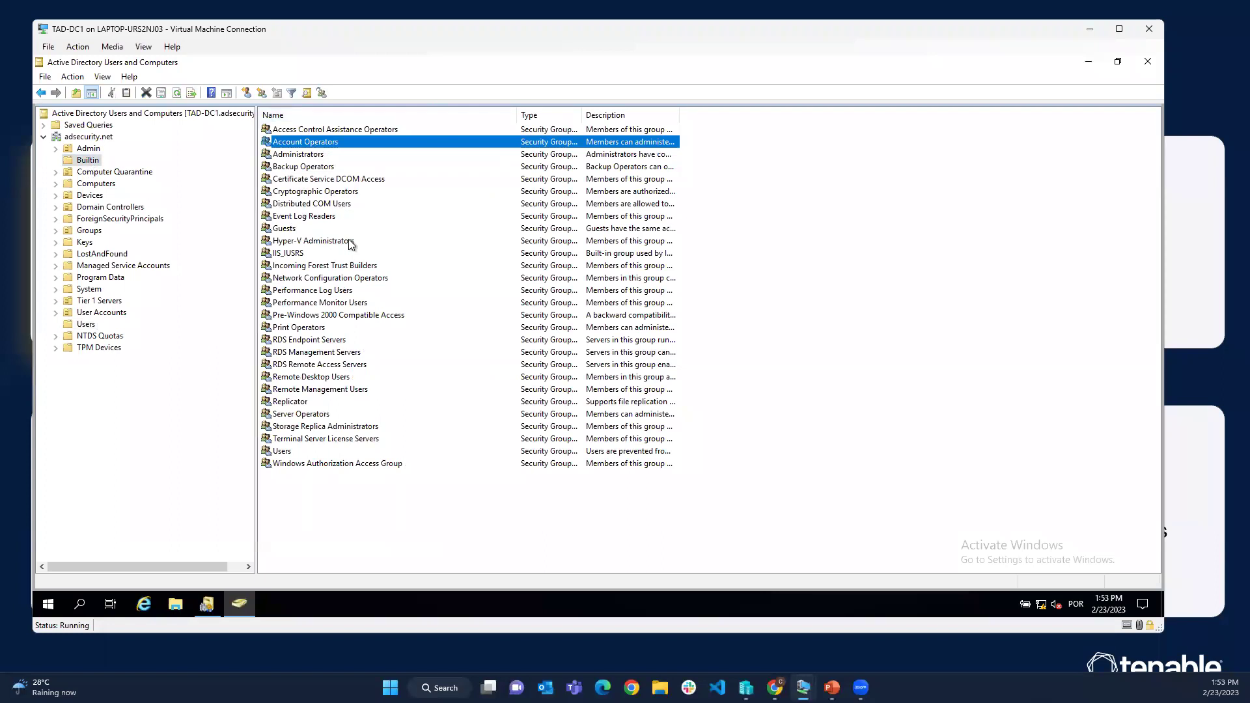
left_click(298, 327)
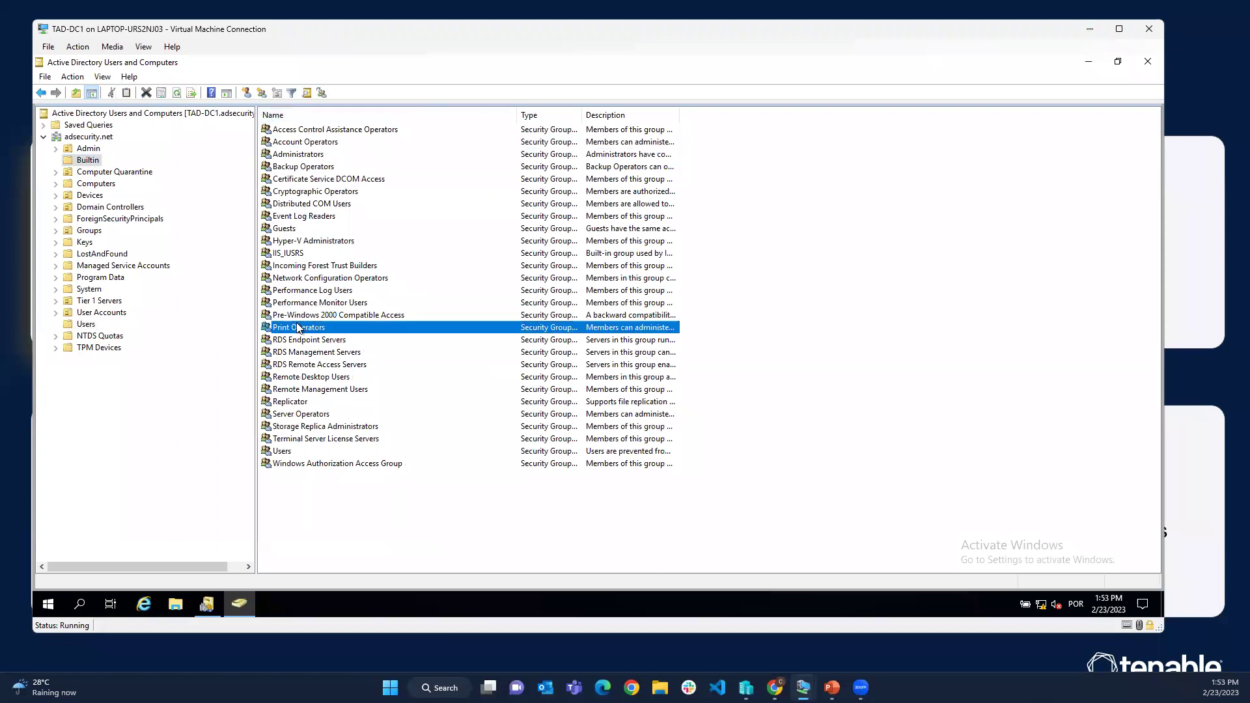
left_click(308, 415)
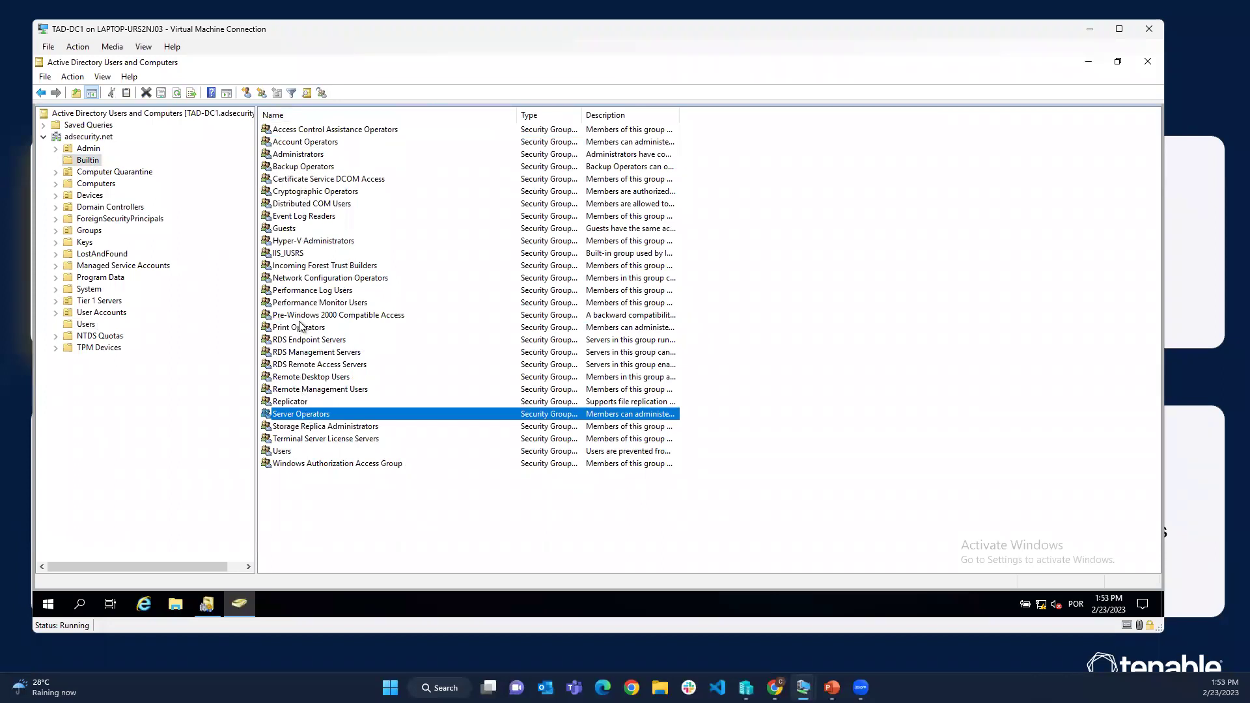
View the member list of the Server Operators group and close its properties without changes
double_click(304, 417)
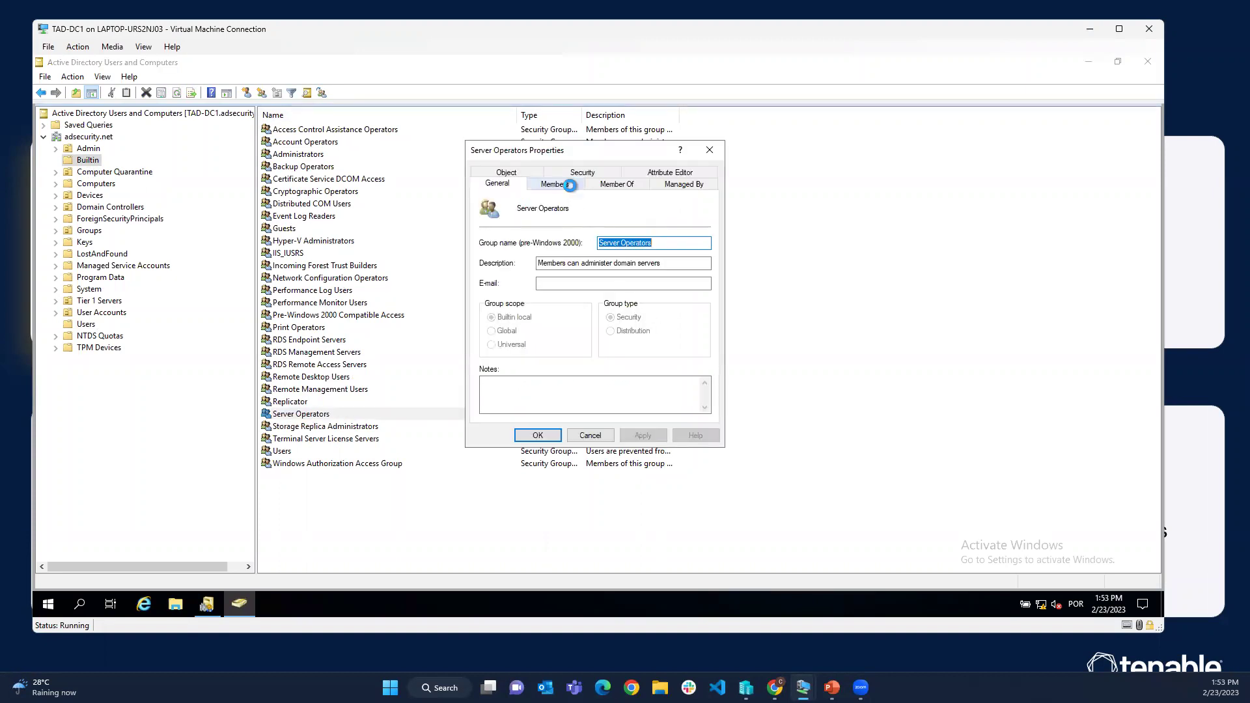
left_click(564, 186)
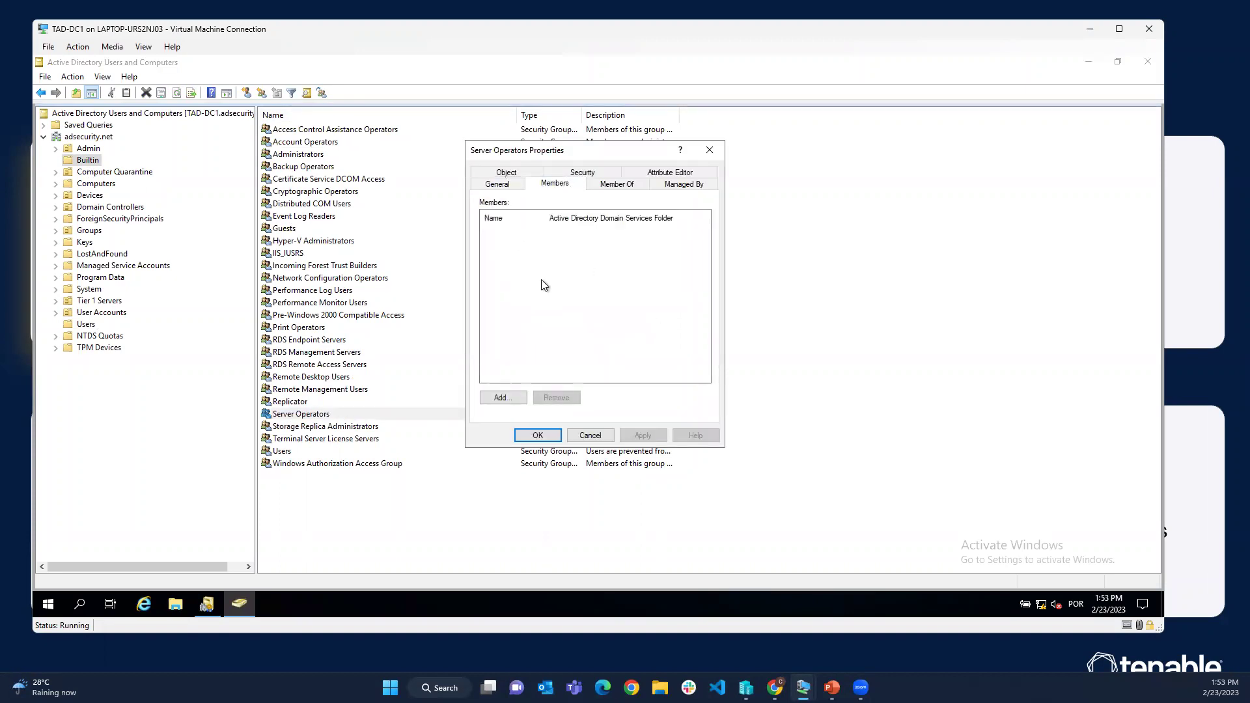
left_click(589, 435)
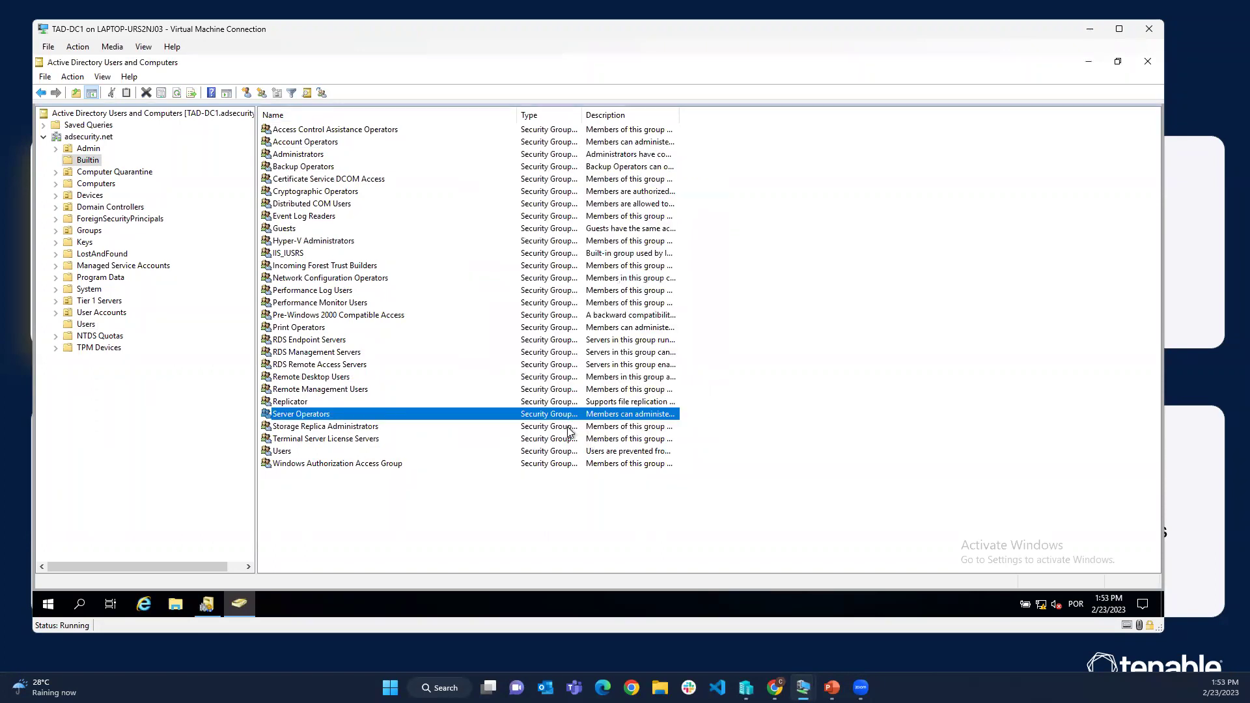
Open the security properties of the adsecurity.net domain and look through its group and user names
left_click(106, 137)
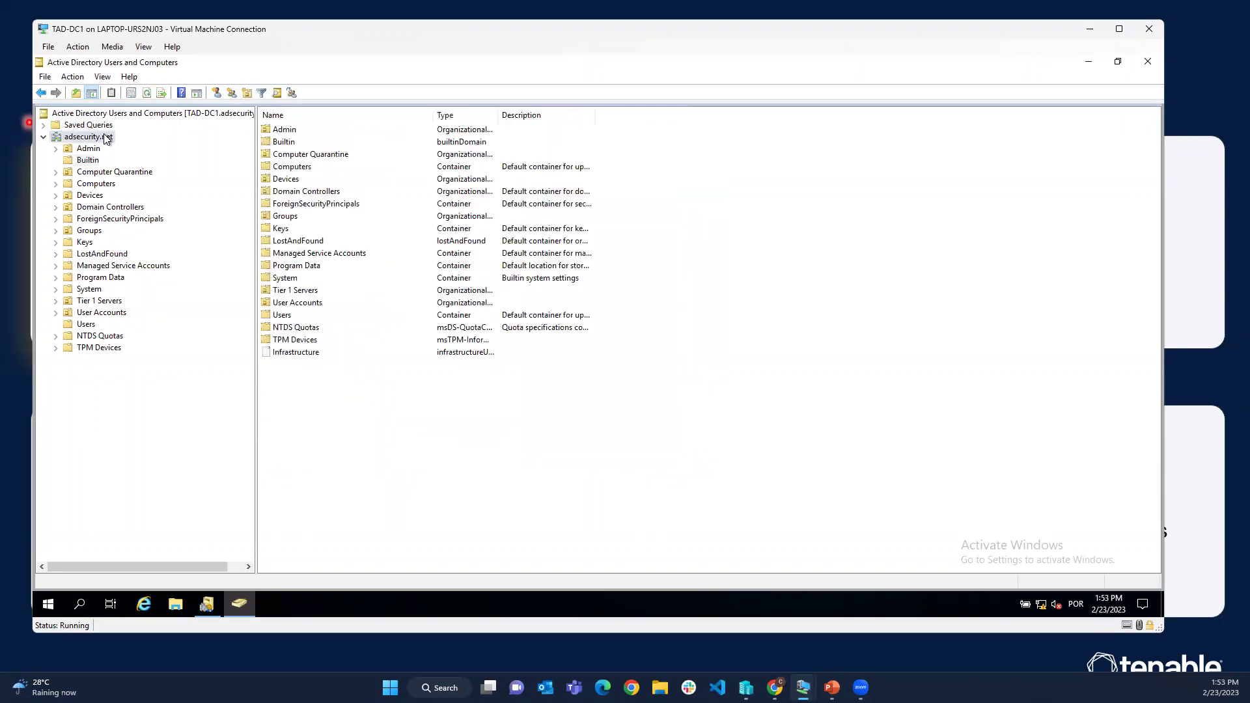
right_click(106, 137)
left_click(153, 322)
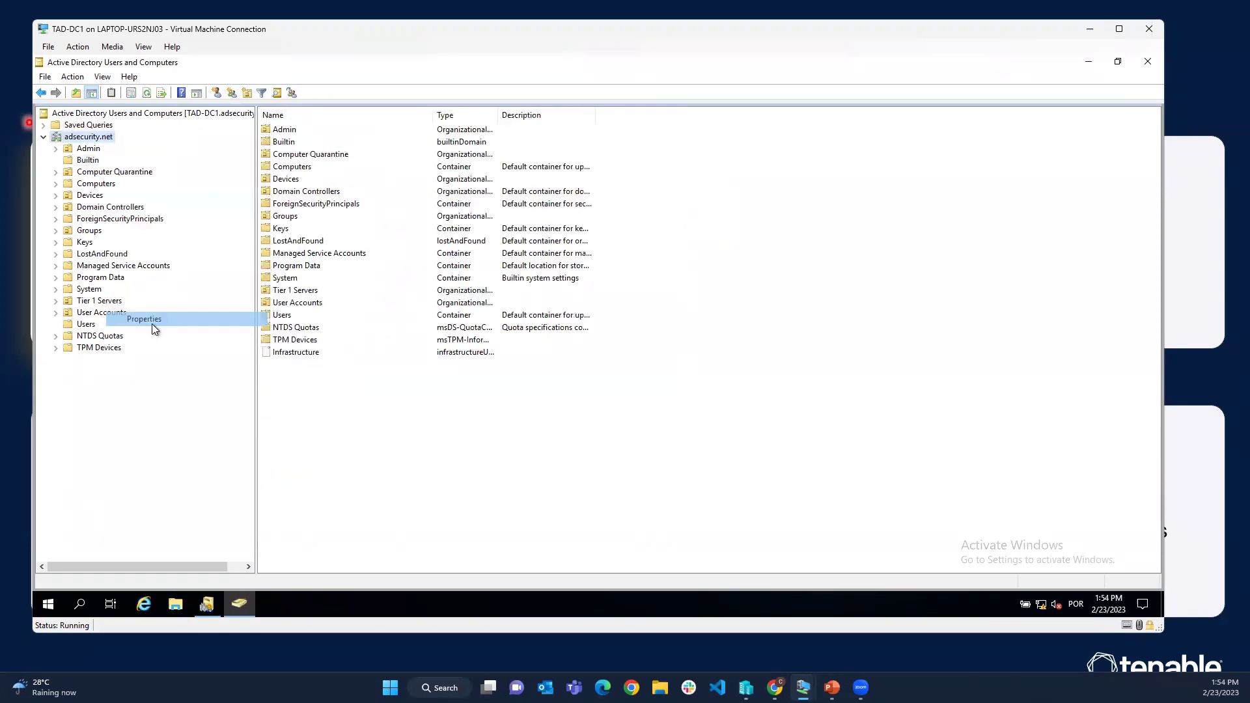
left_click(591, 172)
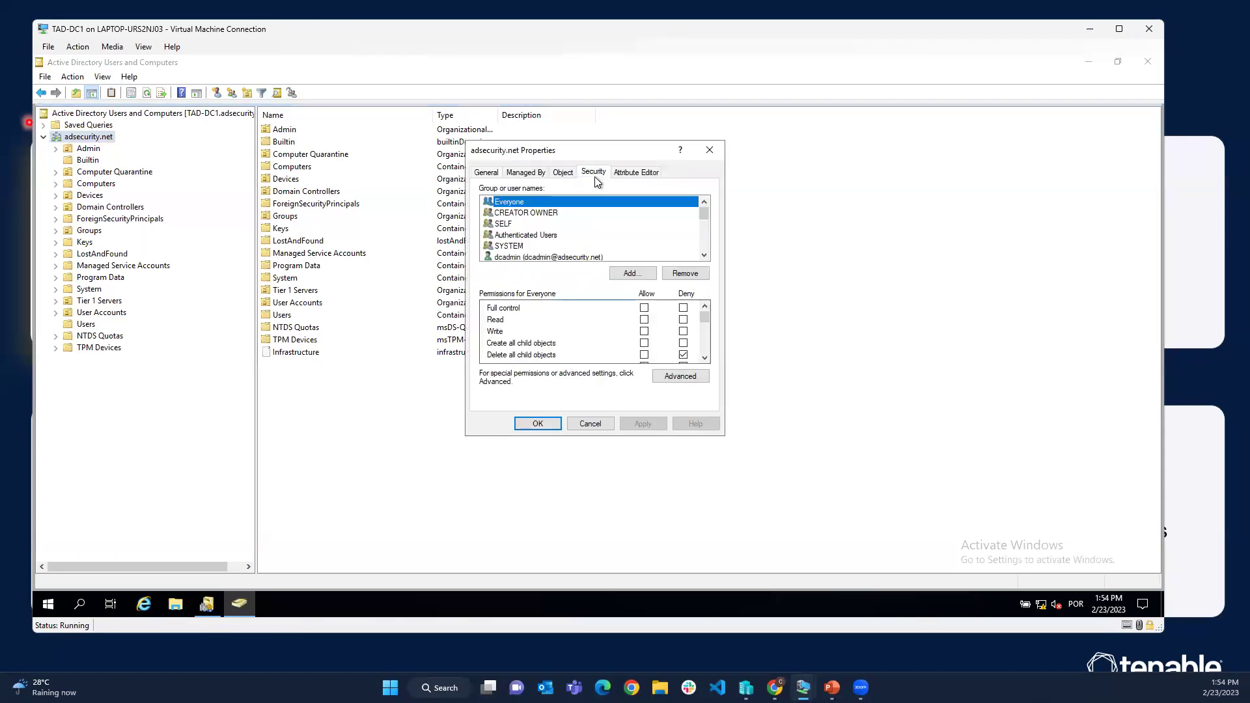
left_click(704, 255)
left_click(704, 255)
left_click(704, 256)
left_click(704, 255)
left_click(704, 255)
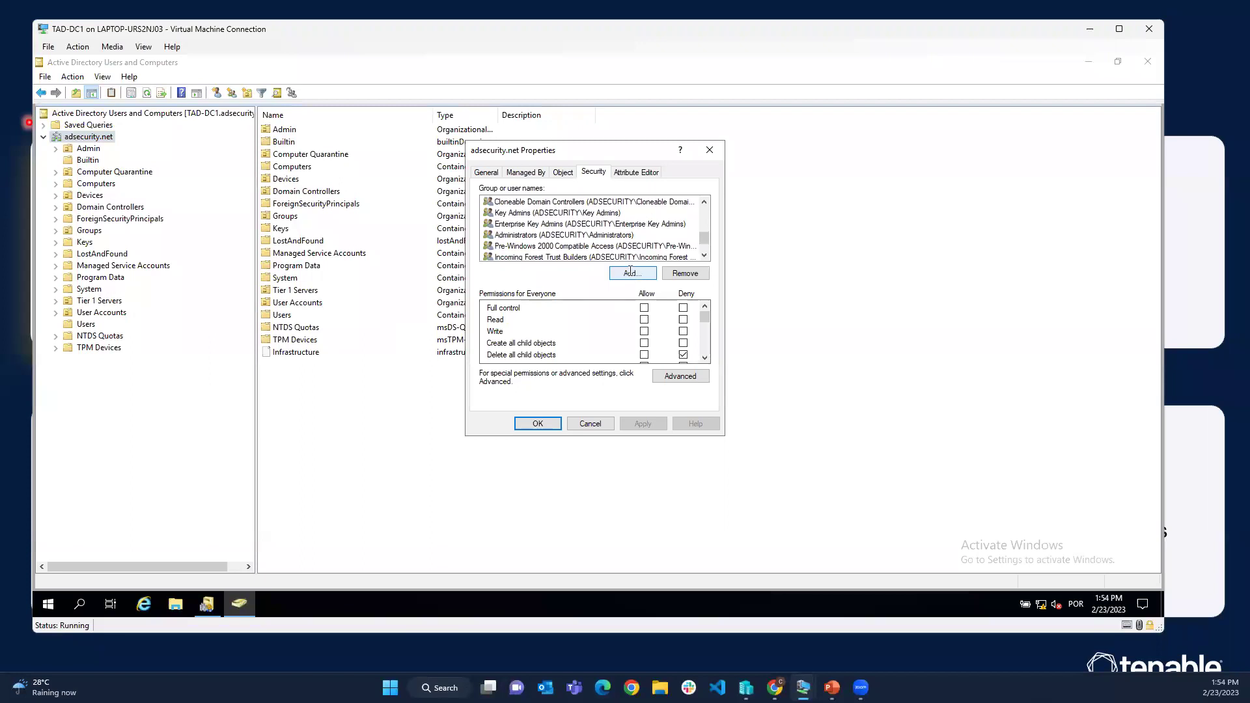
Add the presenter's user account to the adsecurity.net domain's permissions and allow it Full control
left_click(632, 273)
type("carlos")
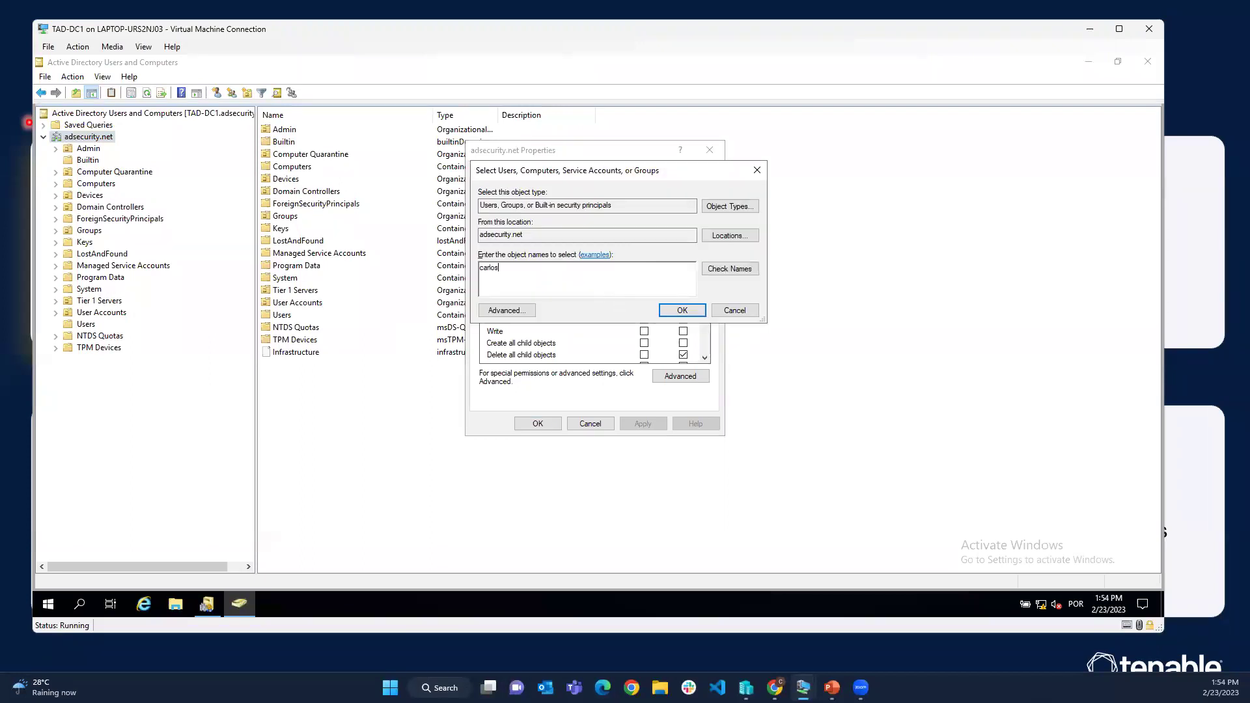
left_click(735, 269)
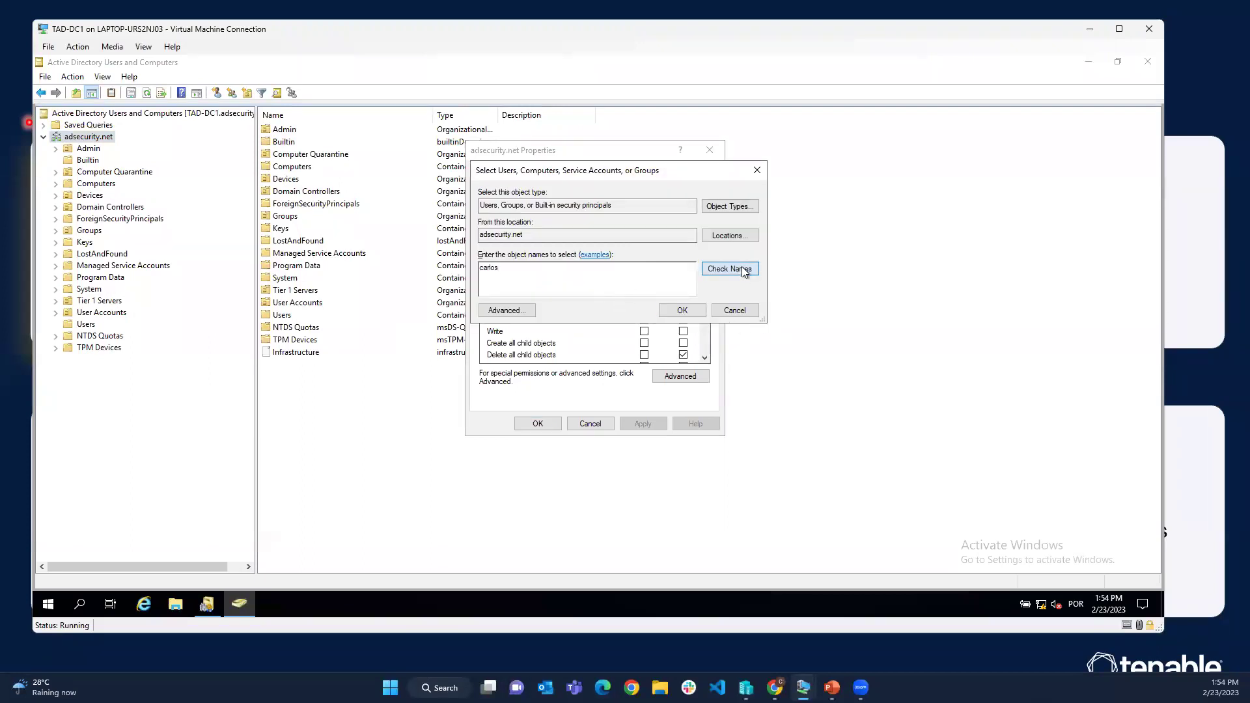
left_click(682, 309)
left_click(522, 203)
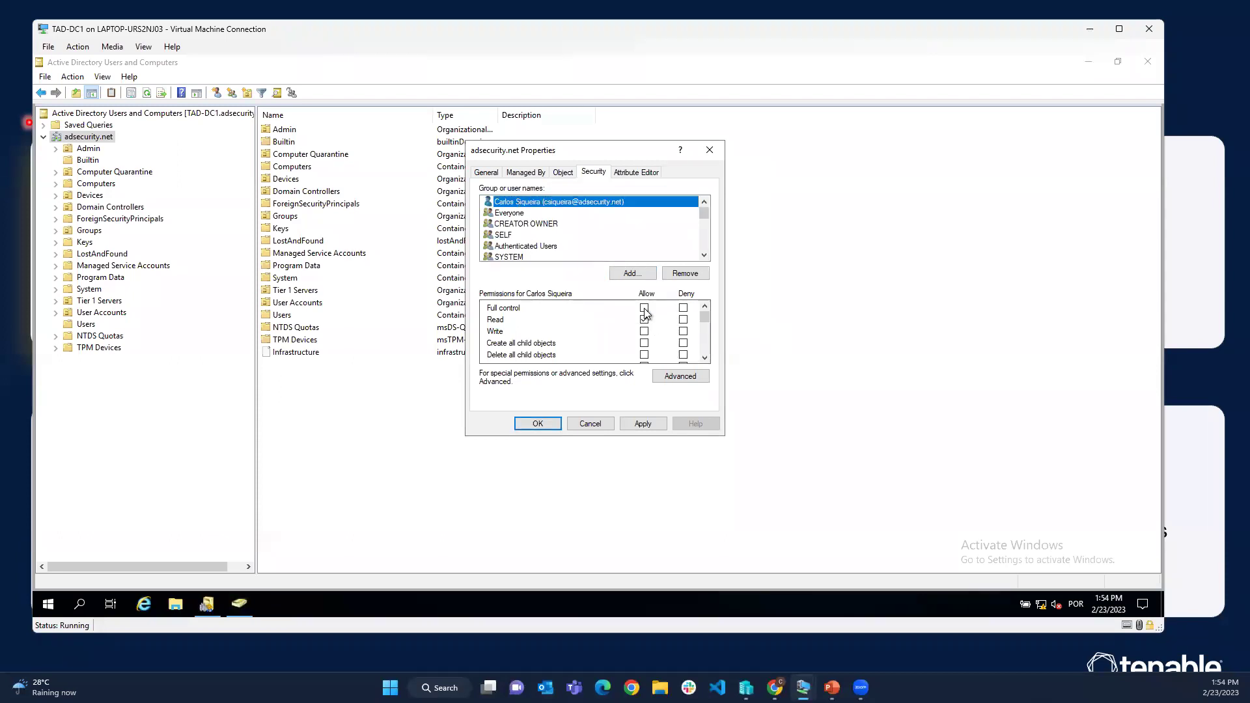
left_click(644, 308)
left_click(533, 426)
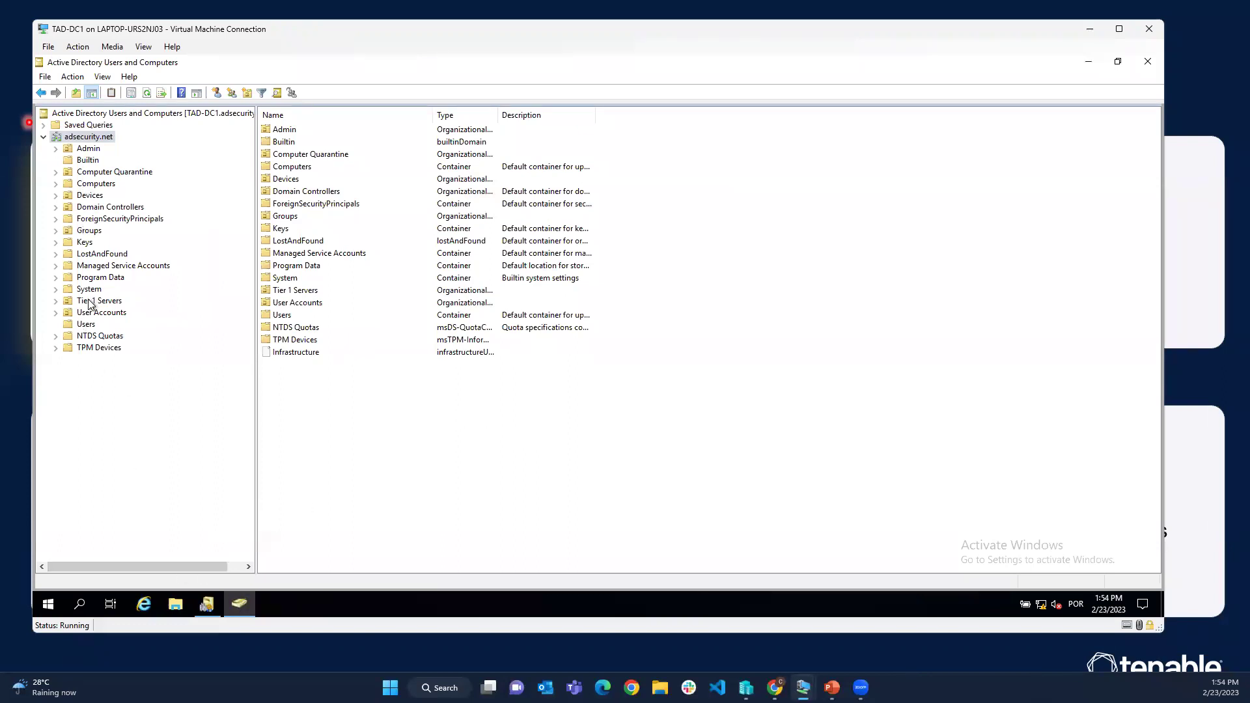
Look through the Users and Tier 1 Servers containers, then show Enabled Users under User Accounts
left_click(90, 325)
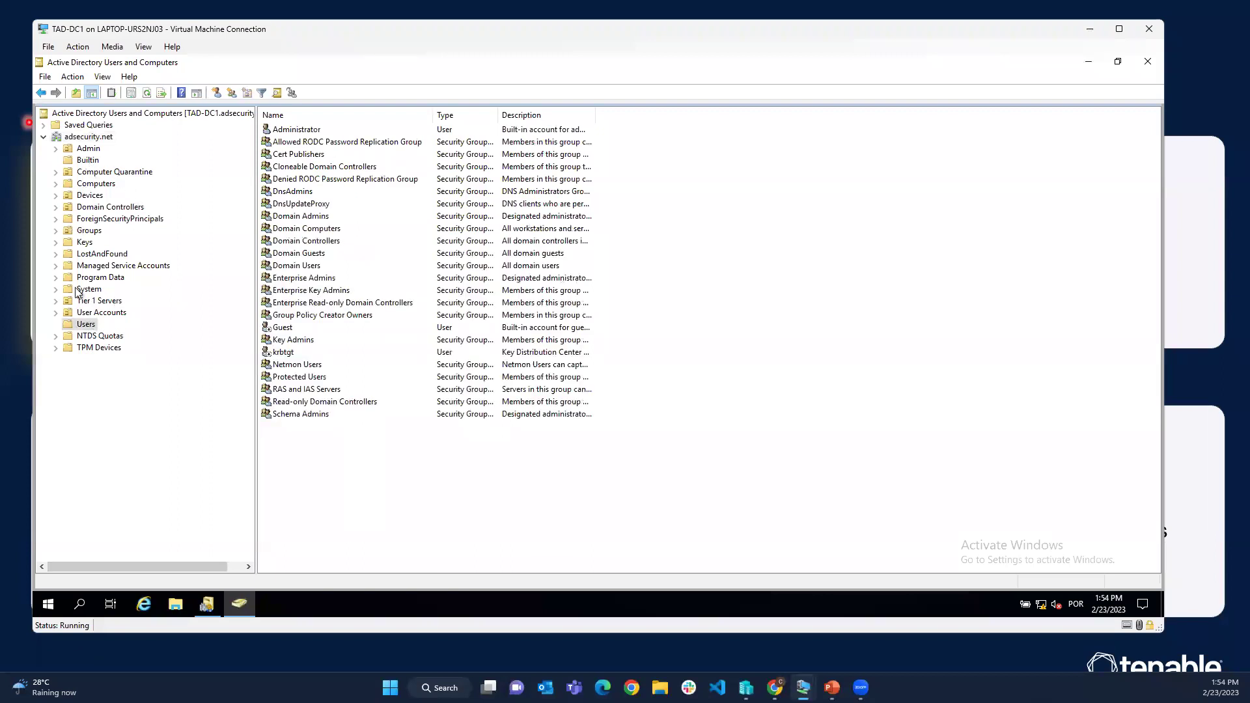
left_click(56, 301)
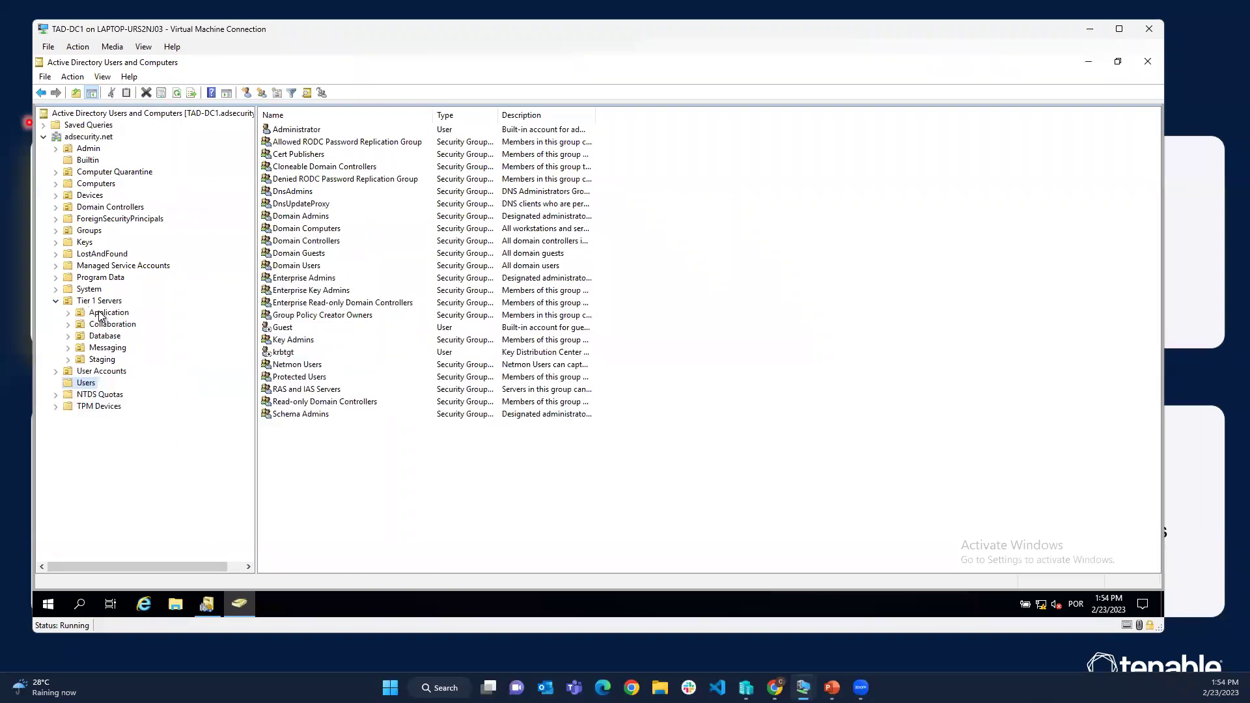
left_click(56, 301)
left_click(56, 313)
left_click(91, 338)
Check the group memberships of the user given Full control on the domain, then return to the slide show
left_click(296, 130)
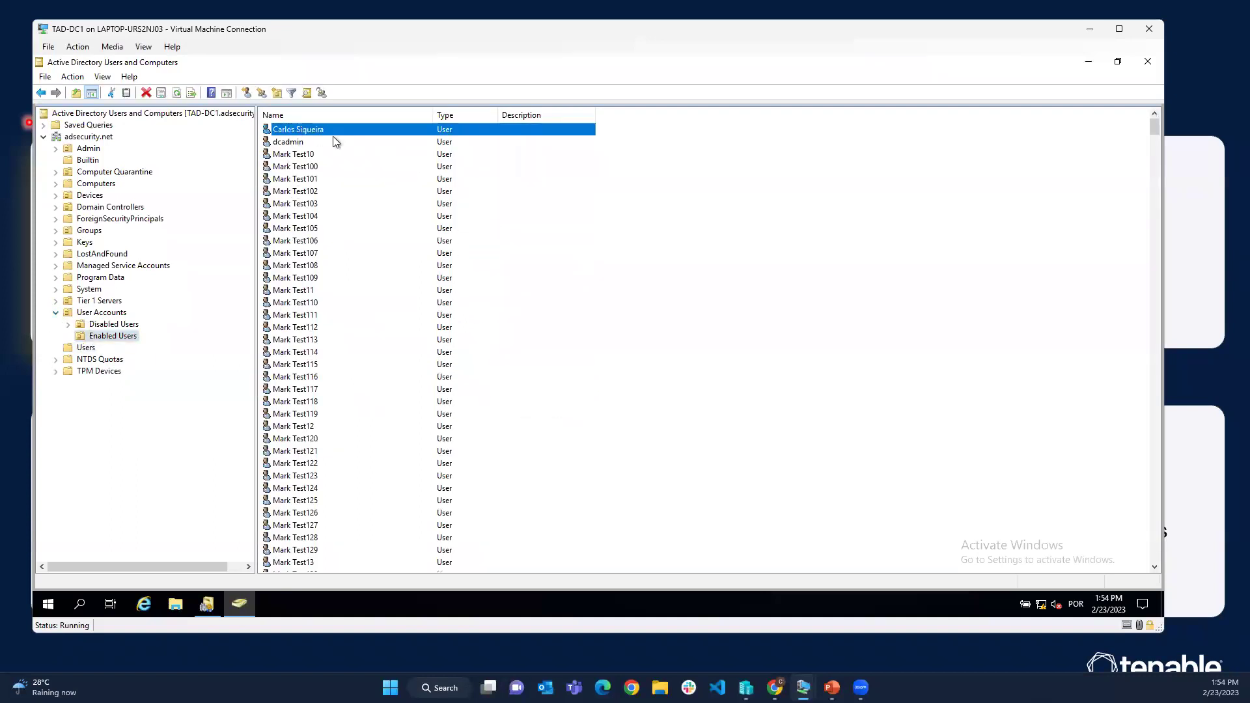
left_click(572, 175)
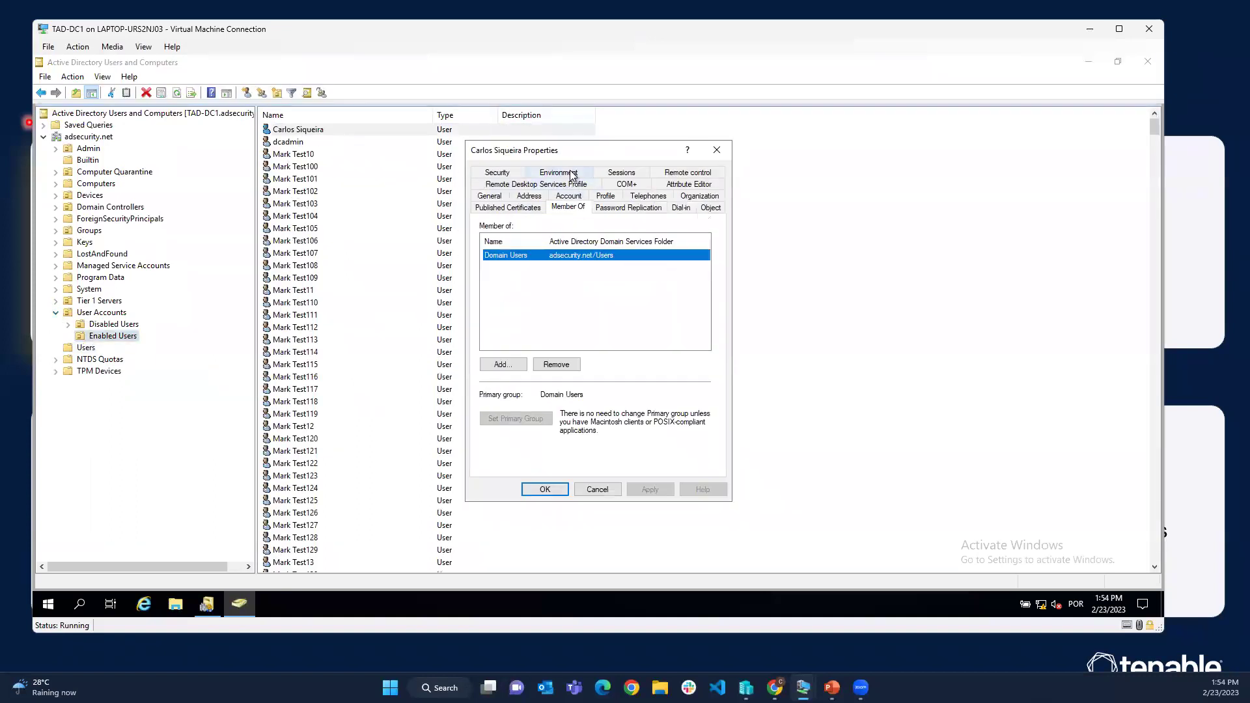
left_click(572, 314)
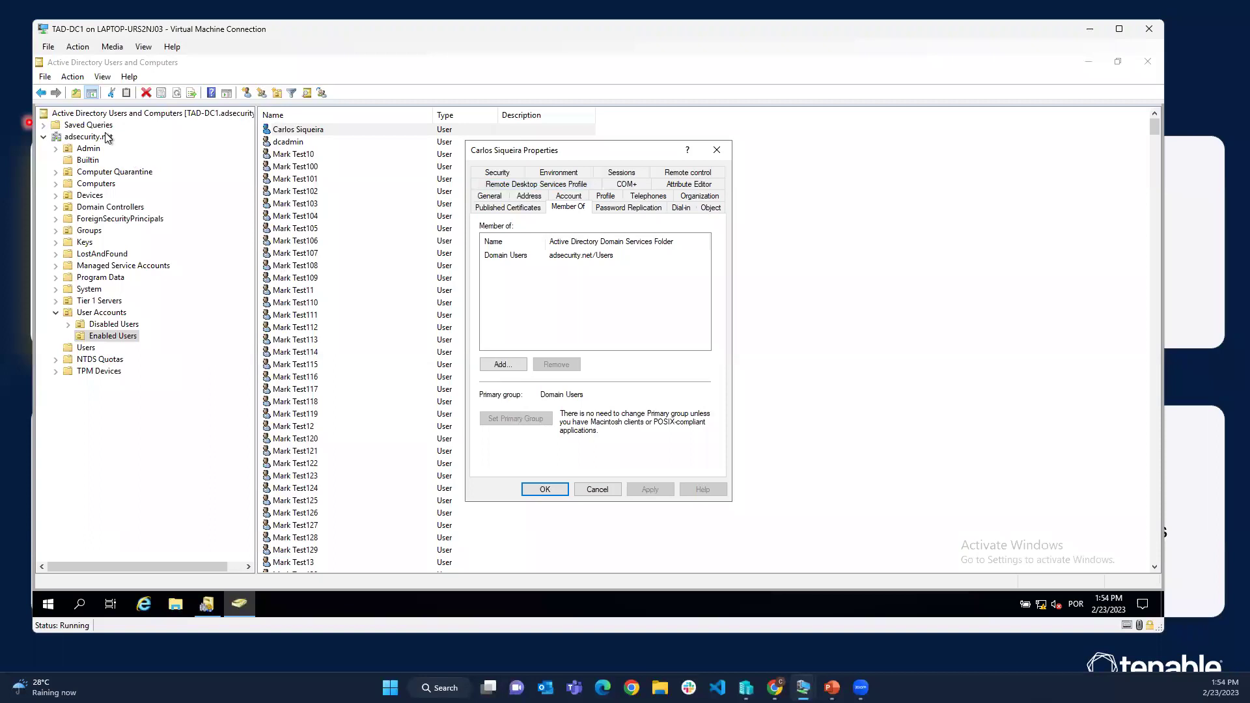
left_click(717, 151)
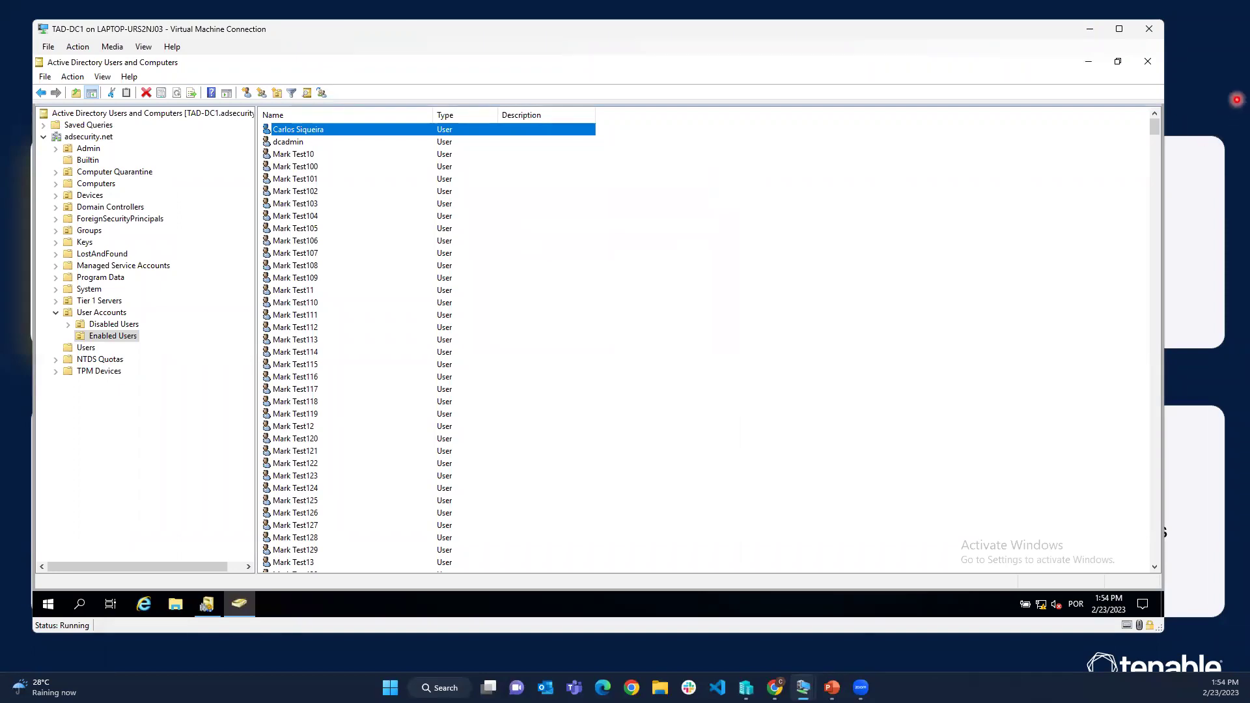
key("alt+Tab")
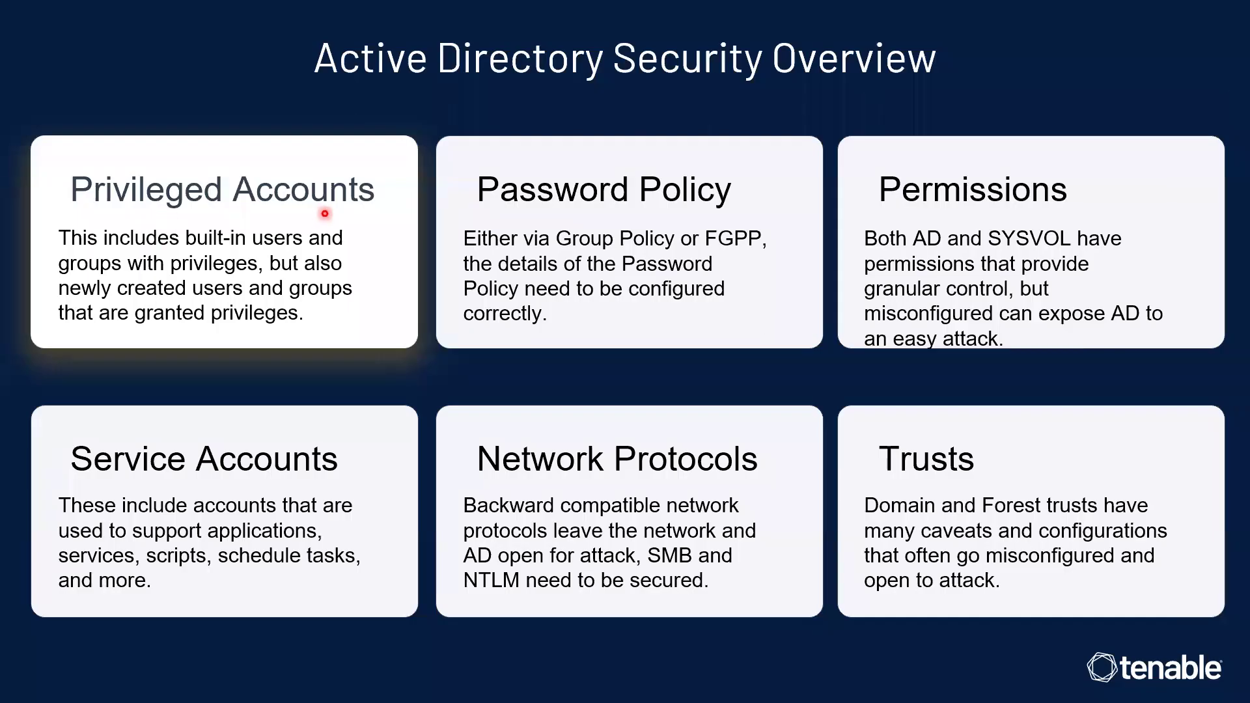
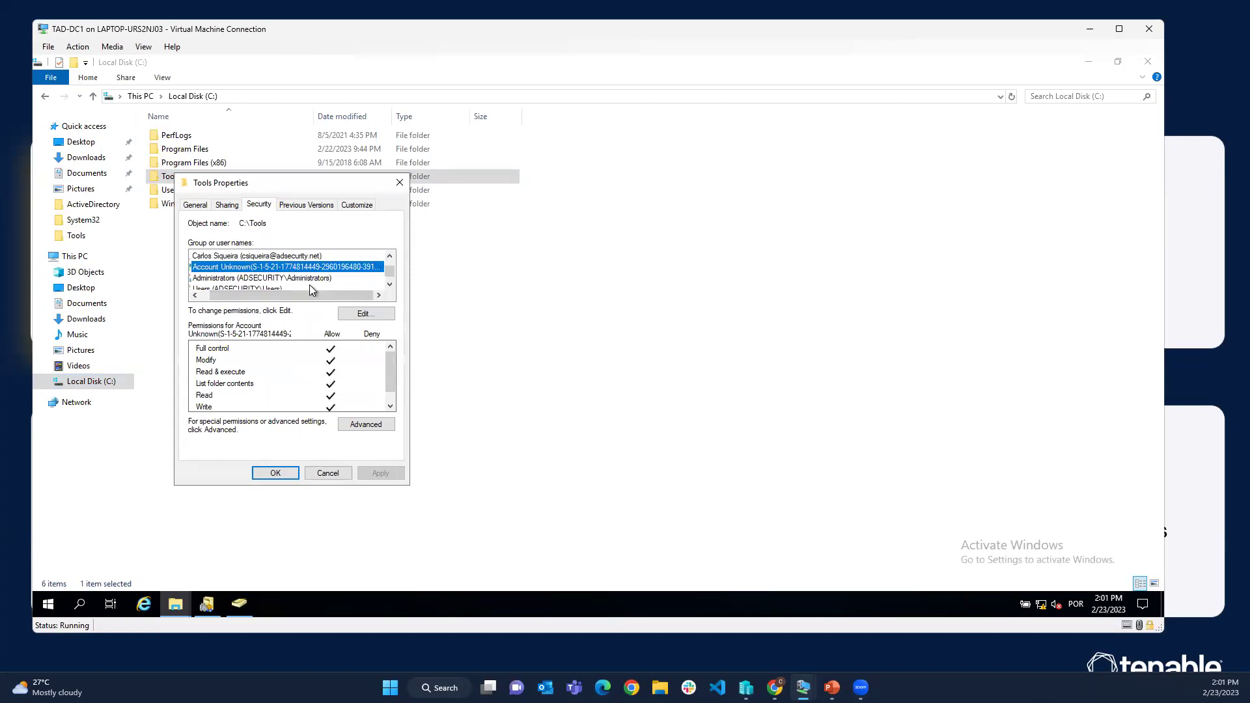
Examine the Account Unknown entry in the Tools folder's security properties and move the dialog clear of the folder list
left_click_drag(304, 294, 272, 297)
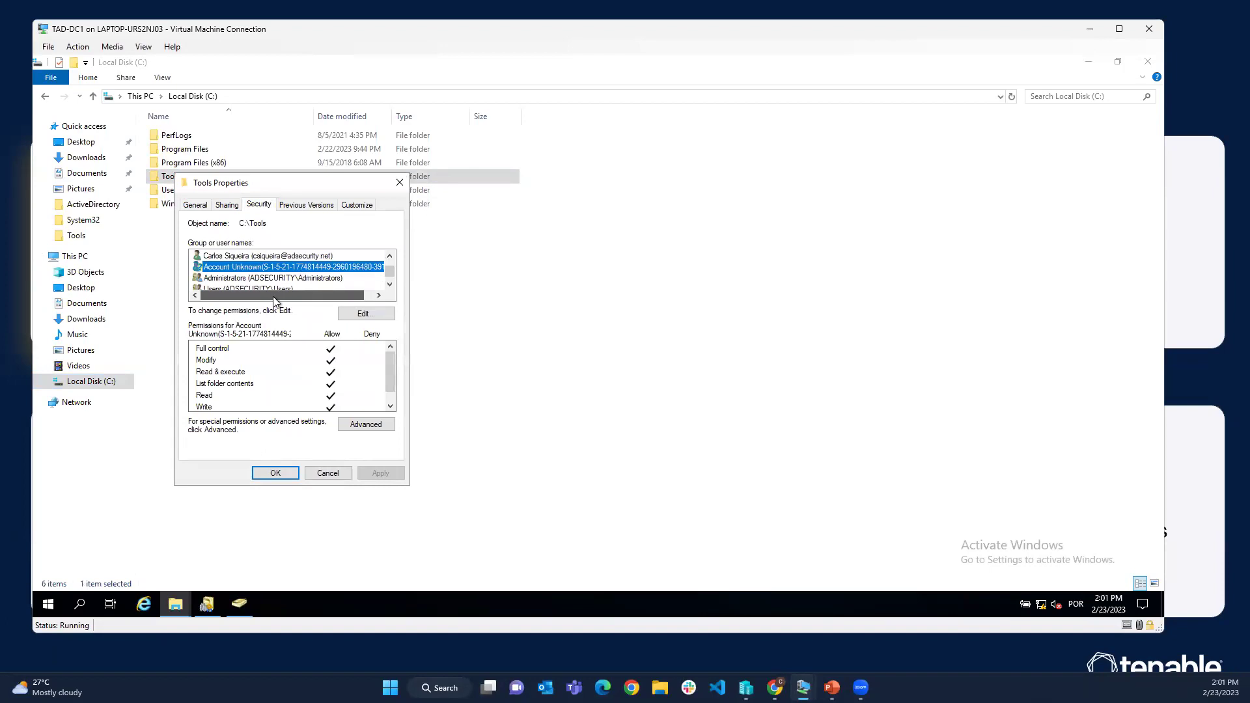
left_click(292, 266)
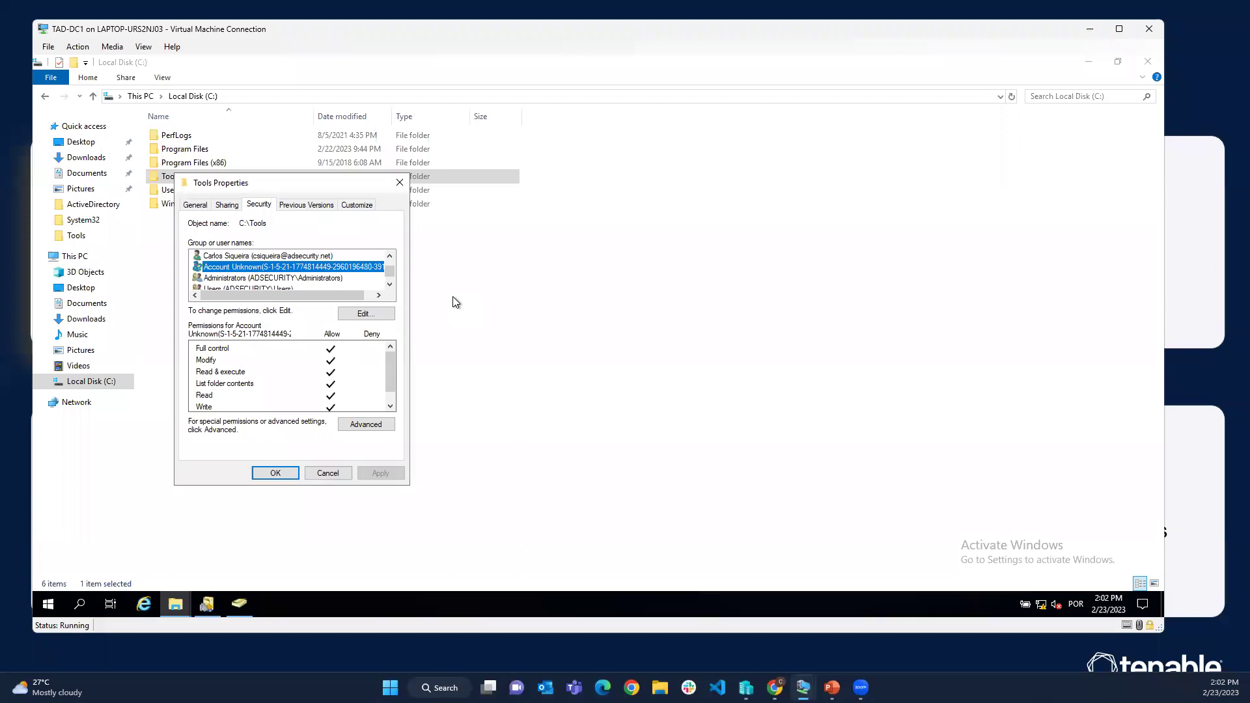
left_click_drag(341, 183, 527, 196)
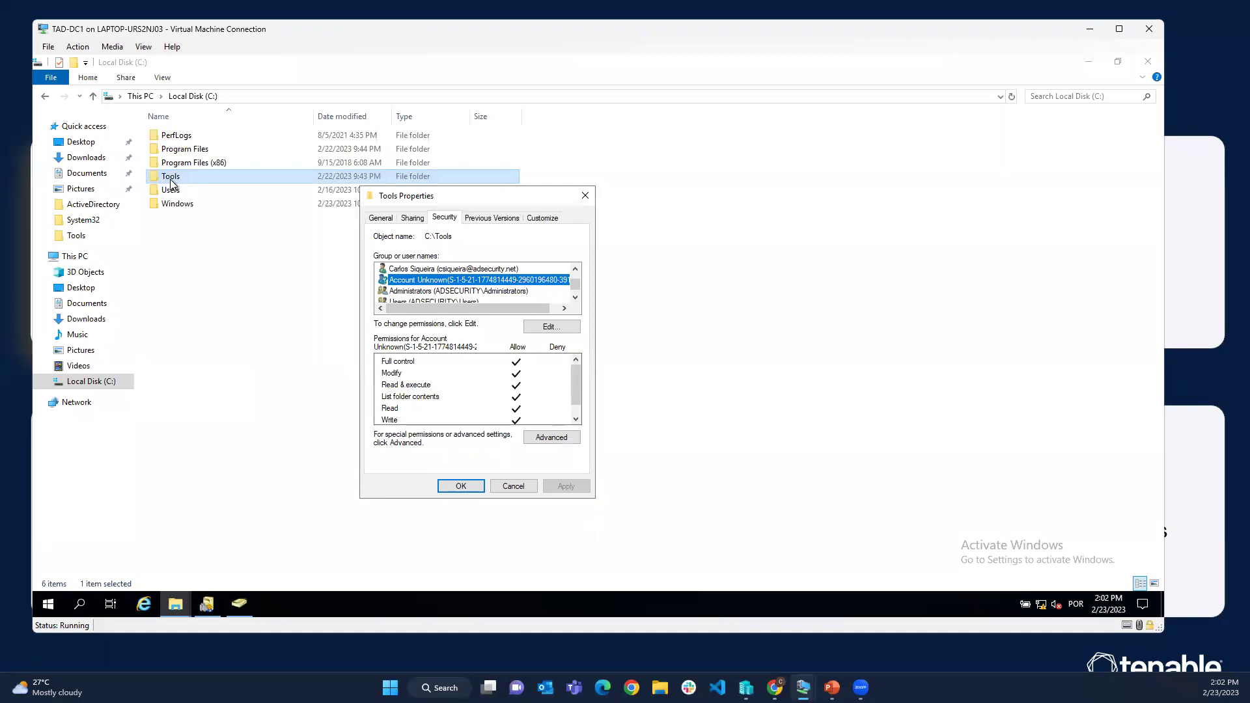
Return to Active Directory Users and Computers and show the accounts in the Enabled Users container
left_click(239, 609)
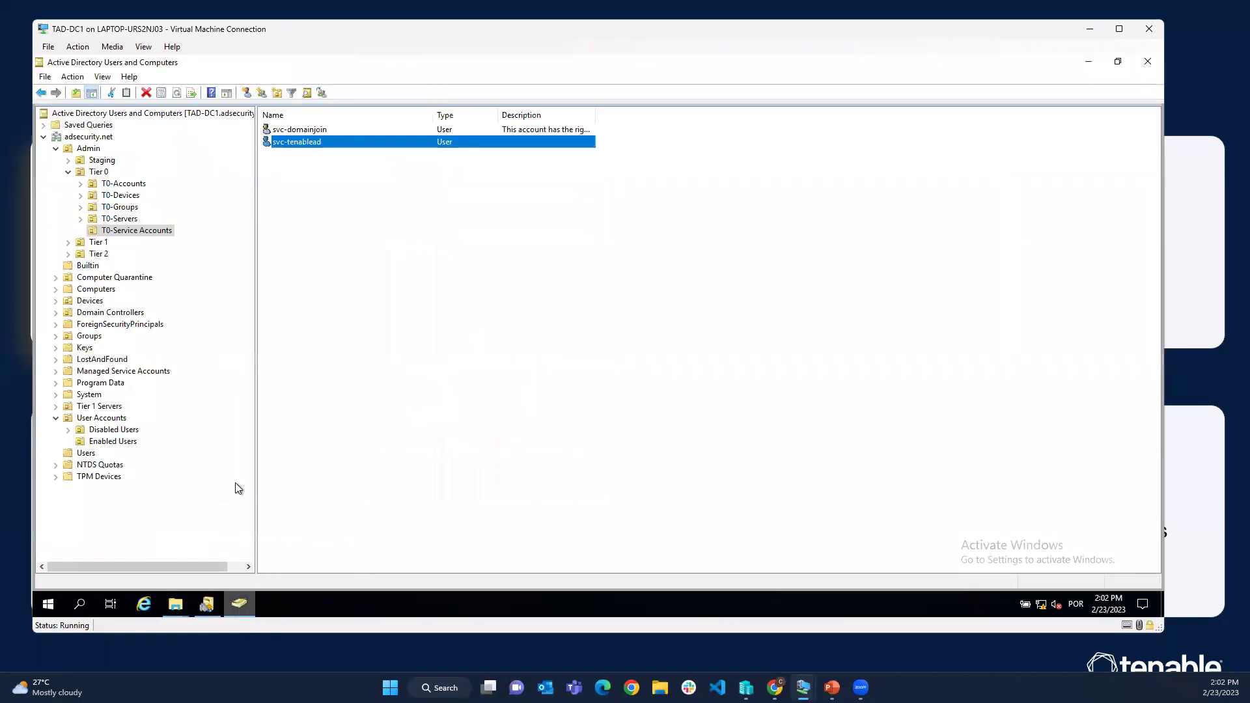
left_click(99, 443)
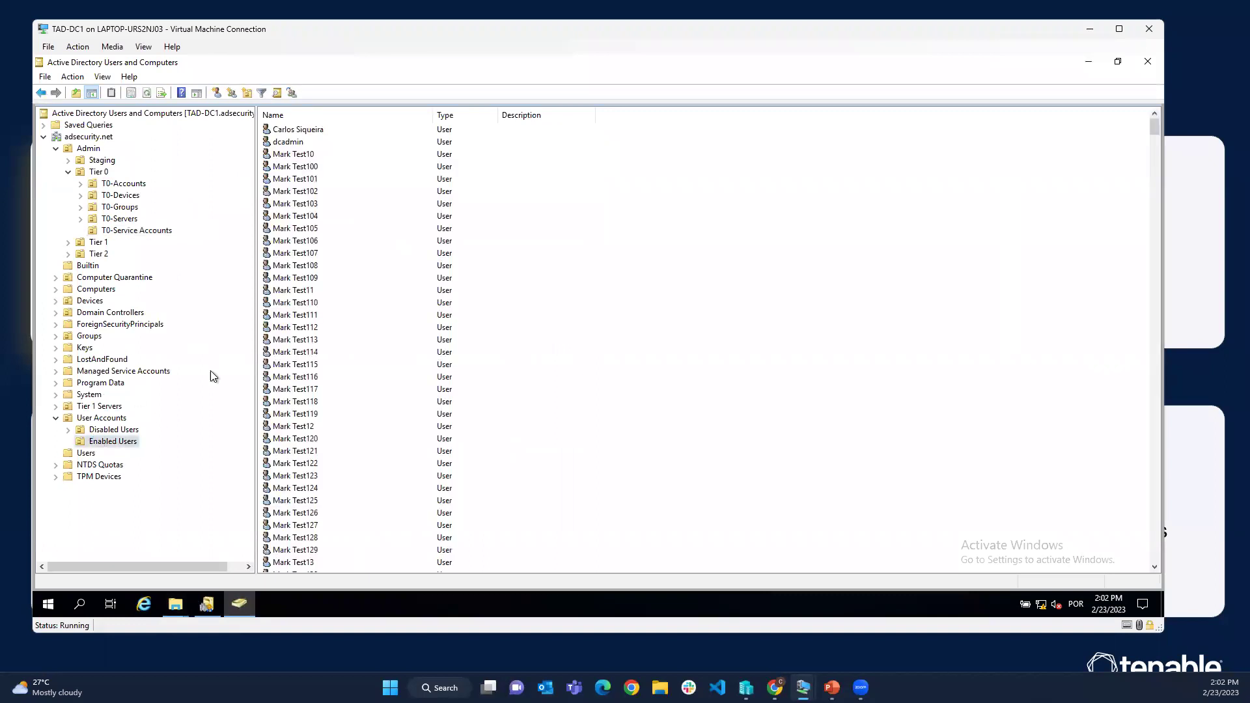
Examine the sIDHistory attribute of the Test10 account in Enabled Users, opening the editor for a new value, and cancel without changes
left_click(287, 155)
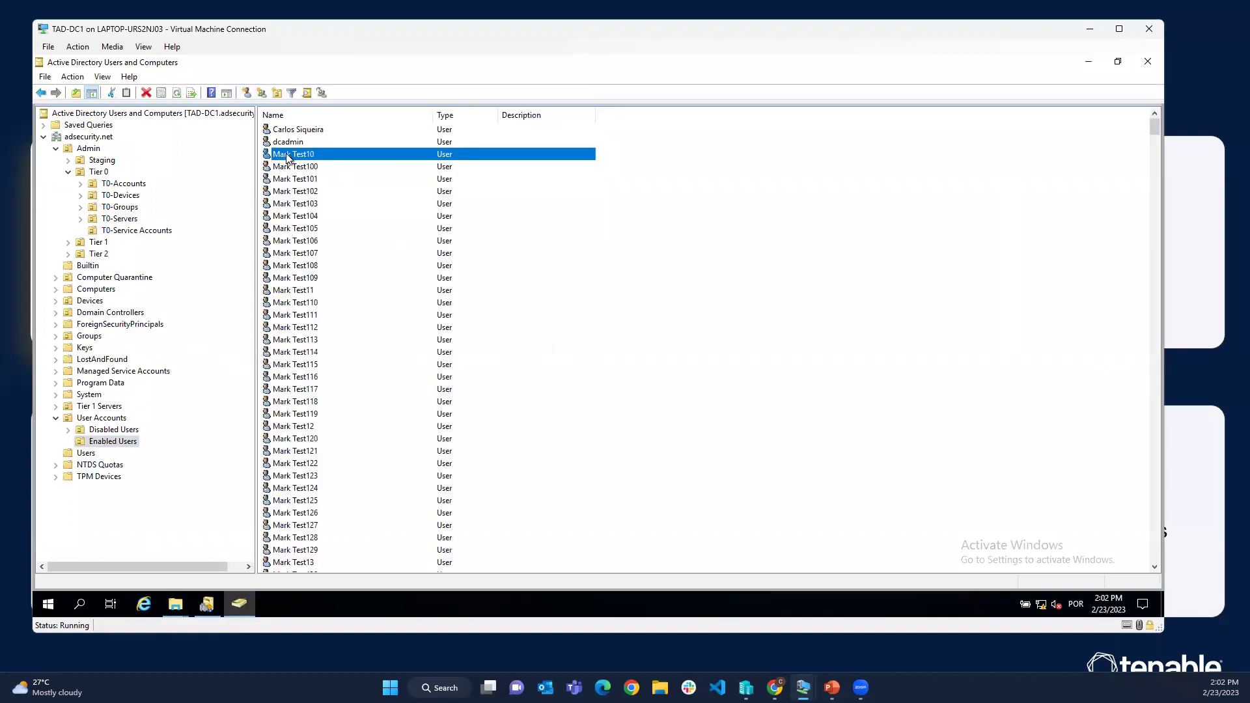
double_click(286, 155)
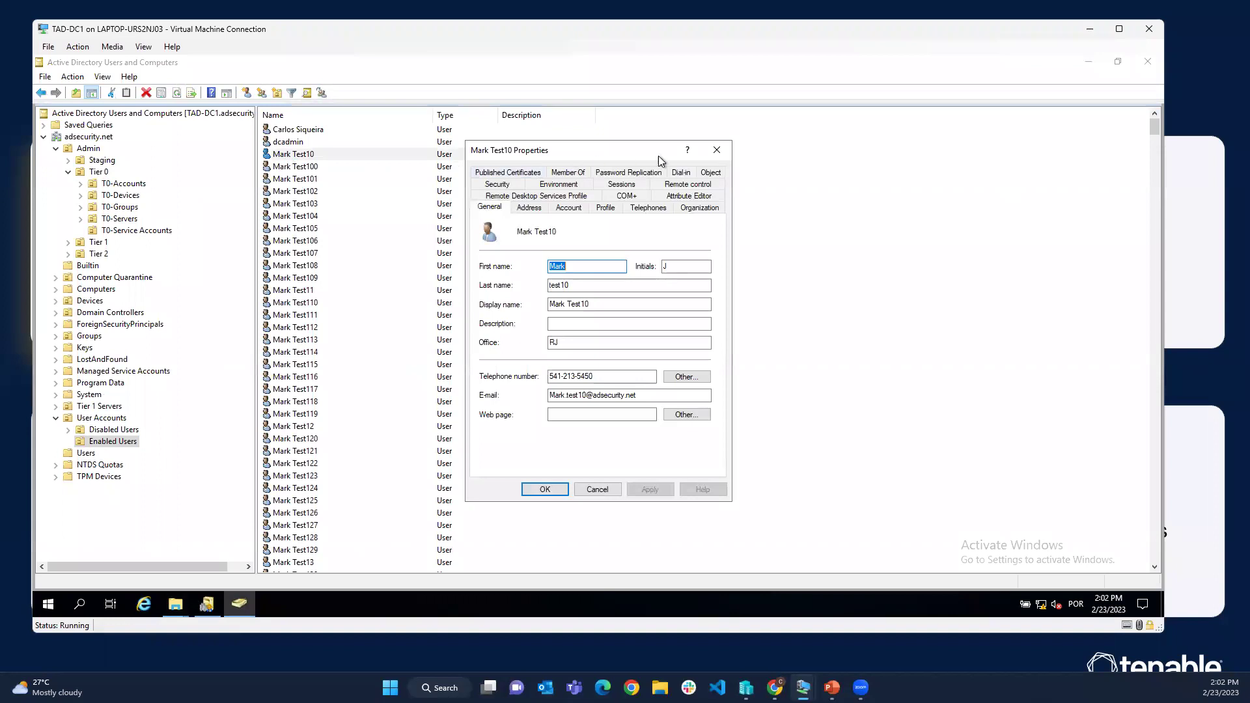
left_click(692, 196)
left_click(525, 358)
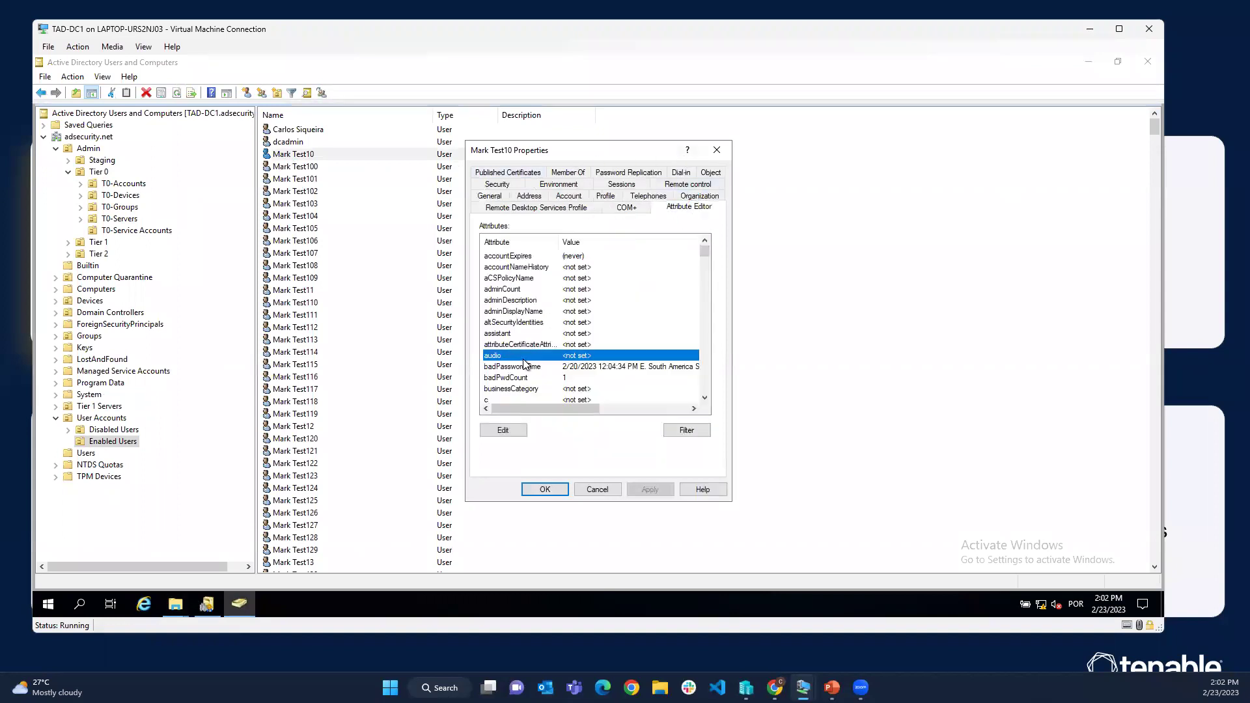
type("sid")
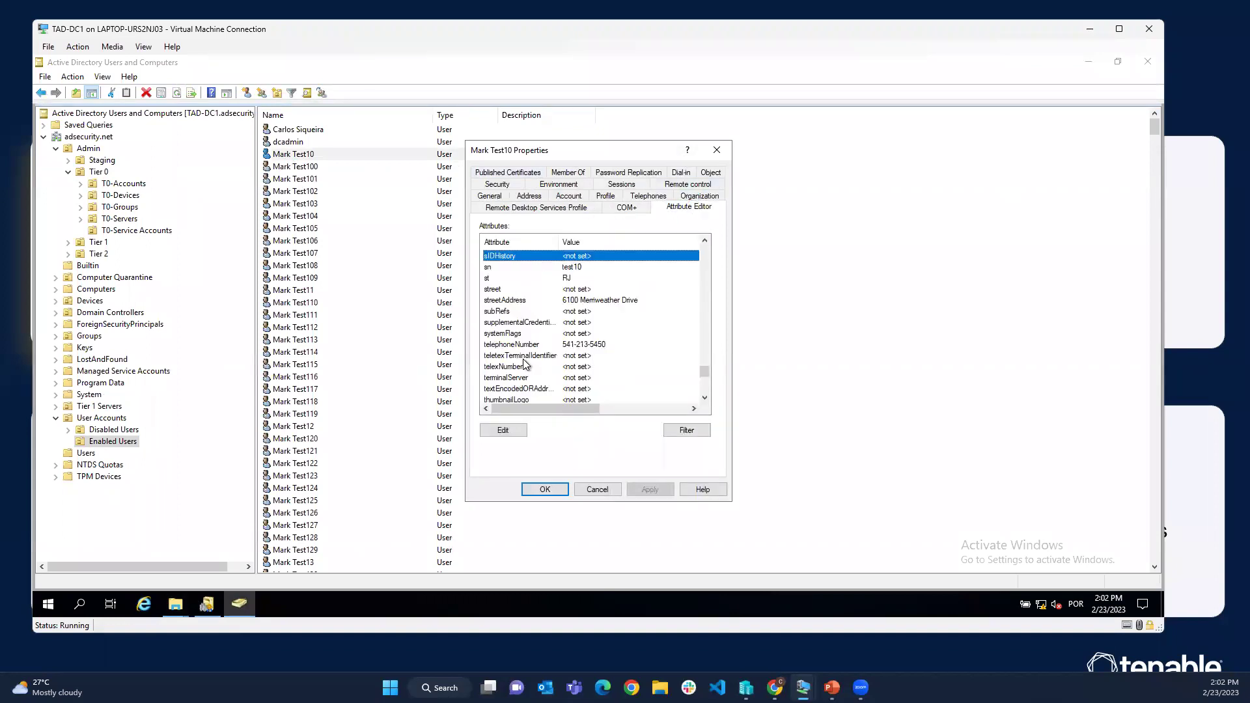
double_click(581, 255)
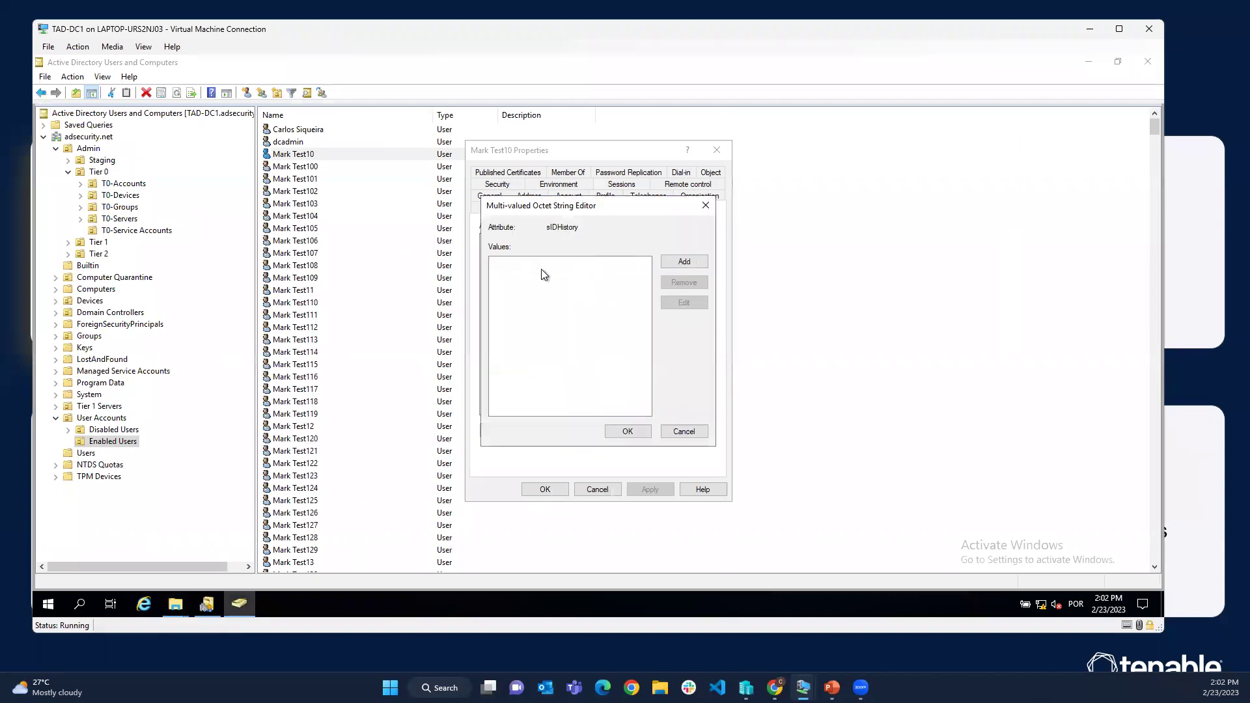
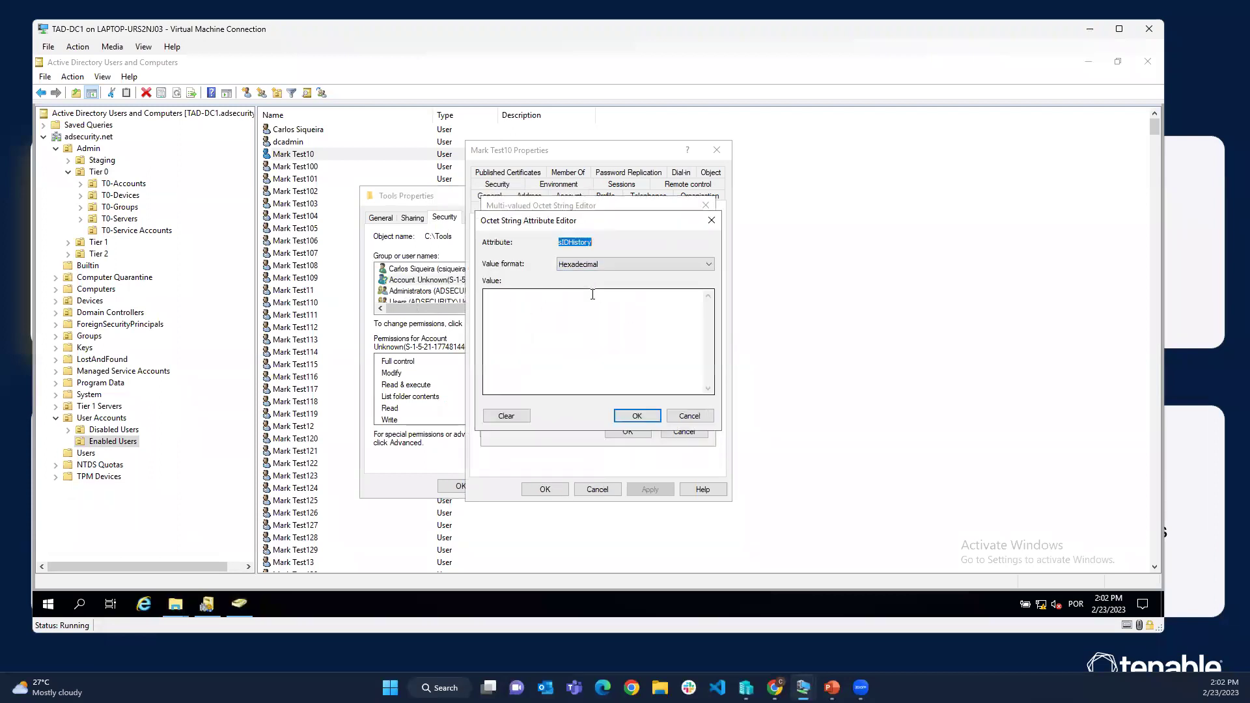
left_click(681, 416)
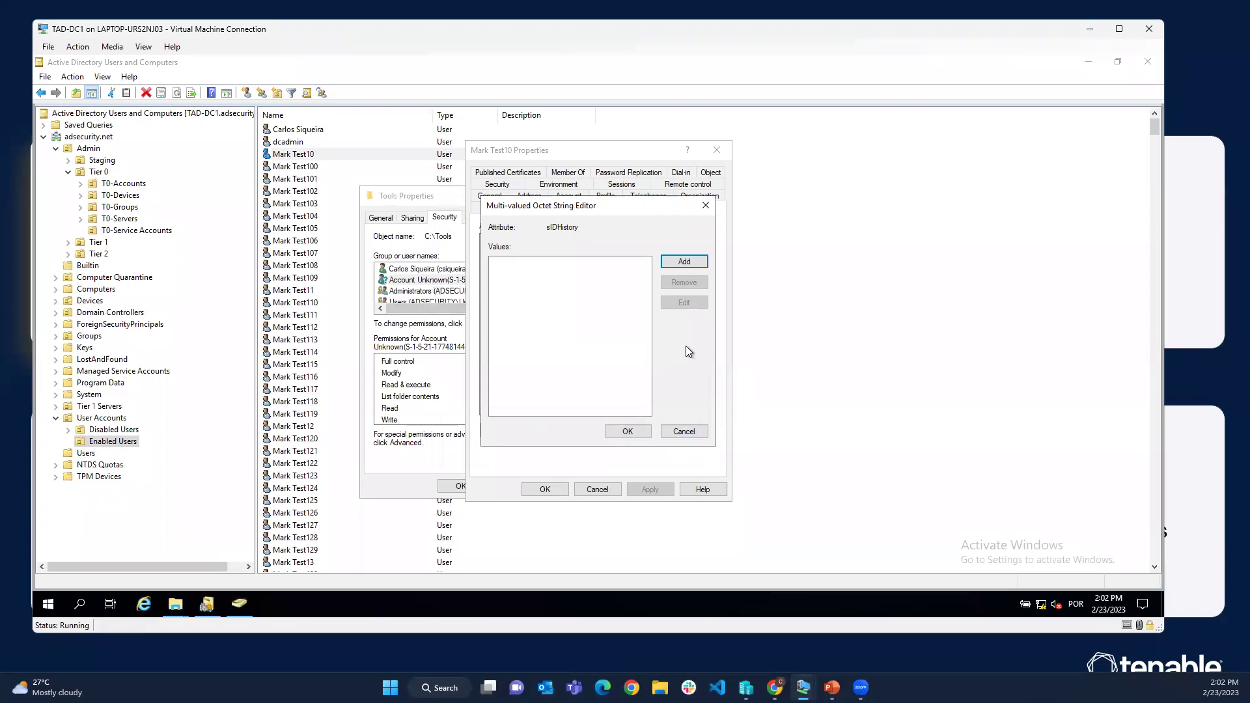
left_click(685, 431)
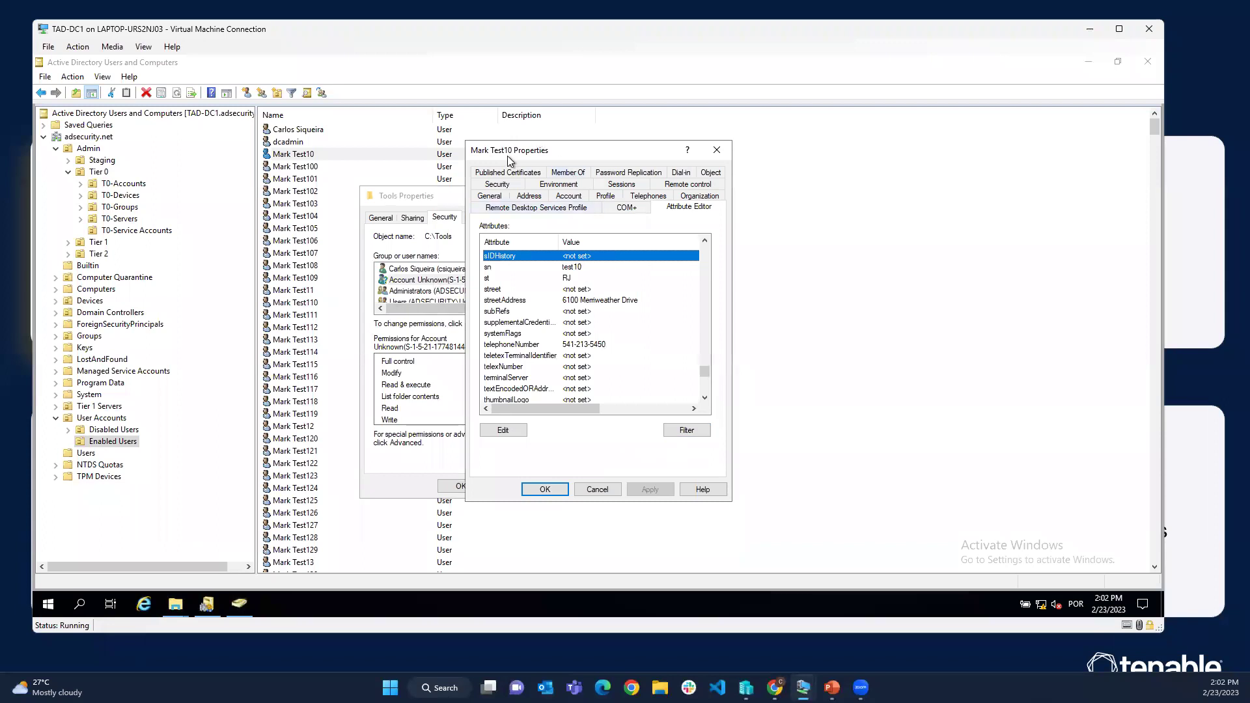
Remove the Account Unknown entry from the Tools folder's permissions, then close the folder's properties
left_click(435, 283)
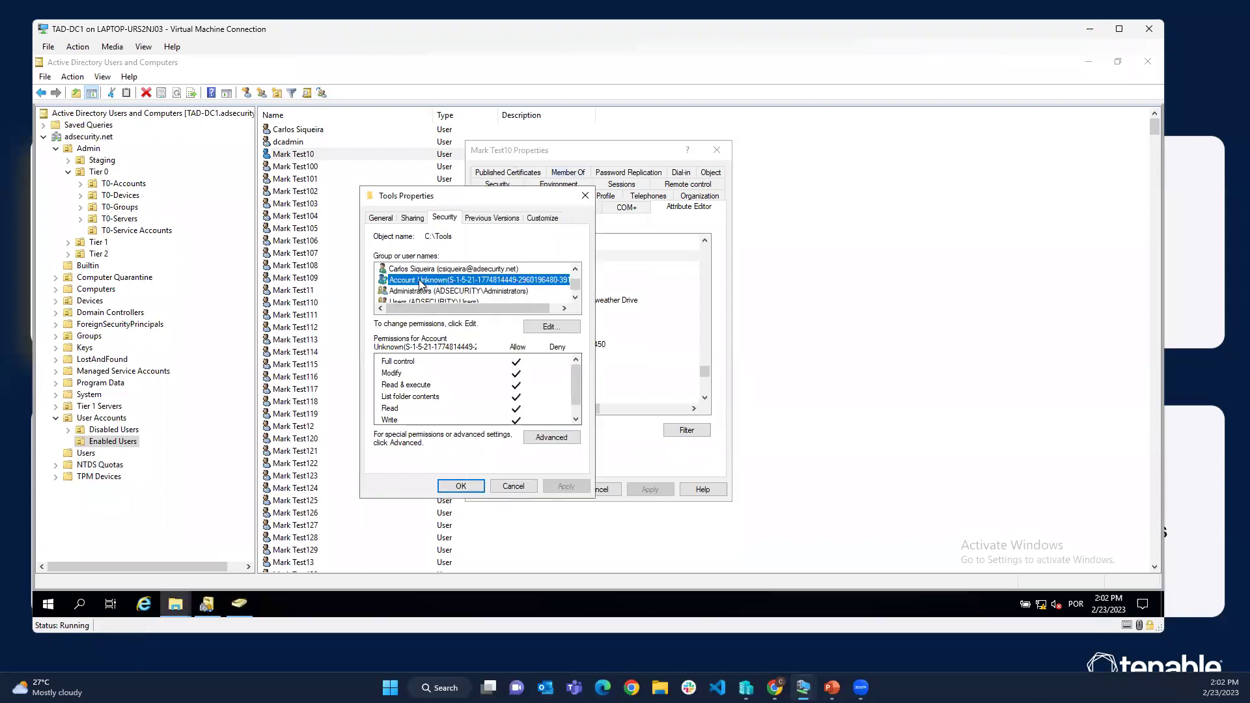
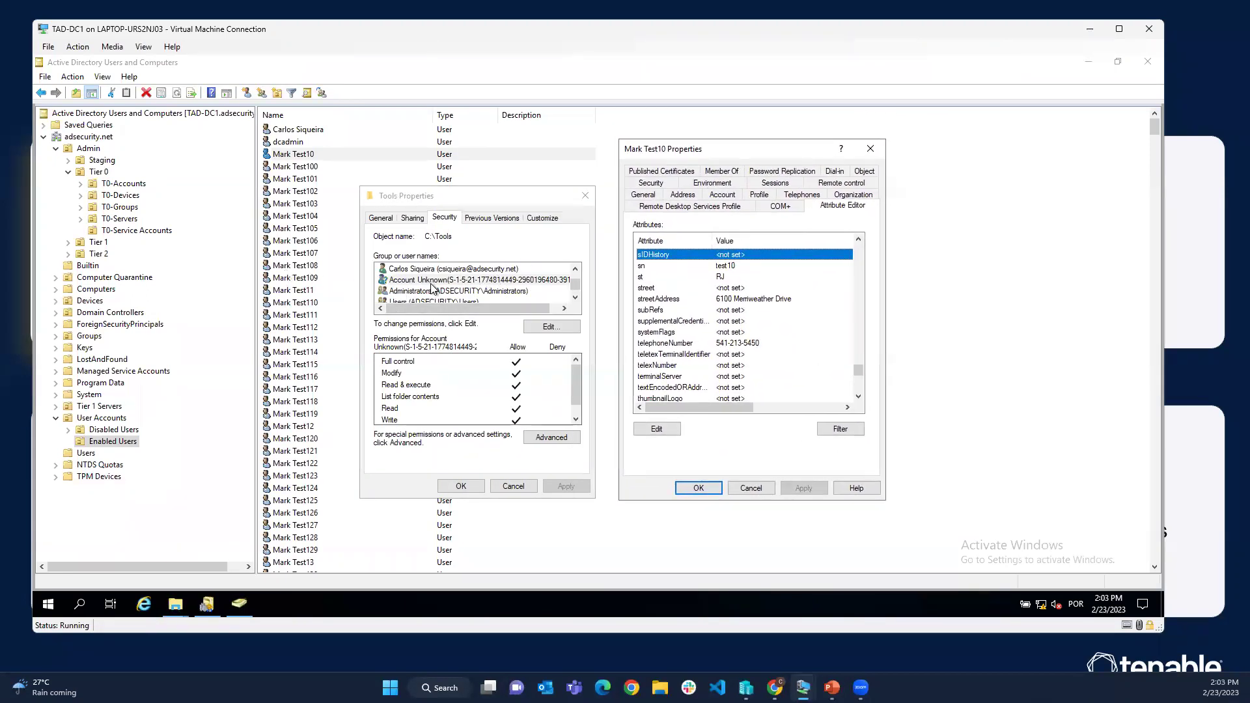
left_click(1088, 63)
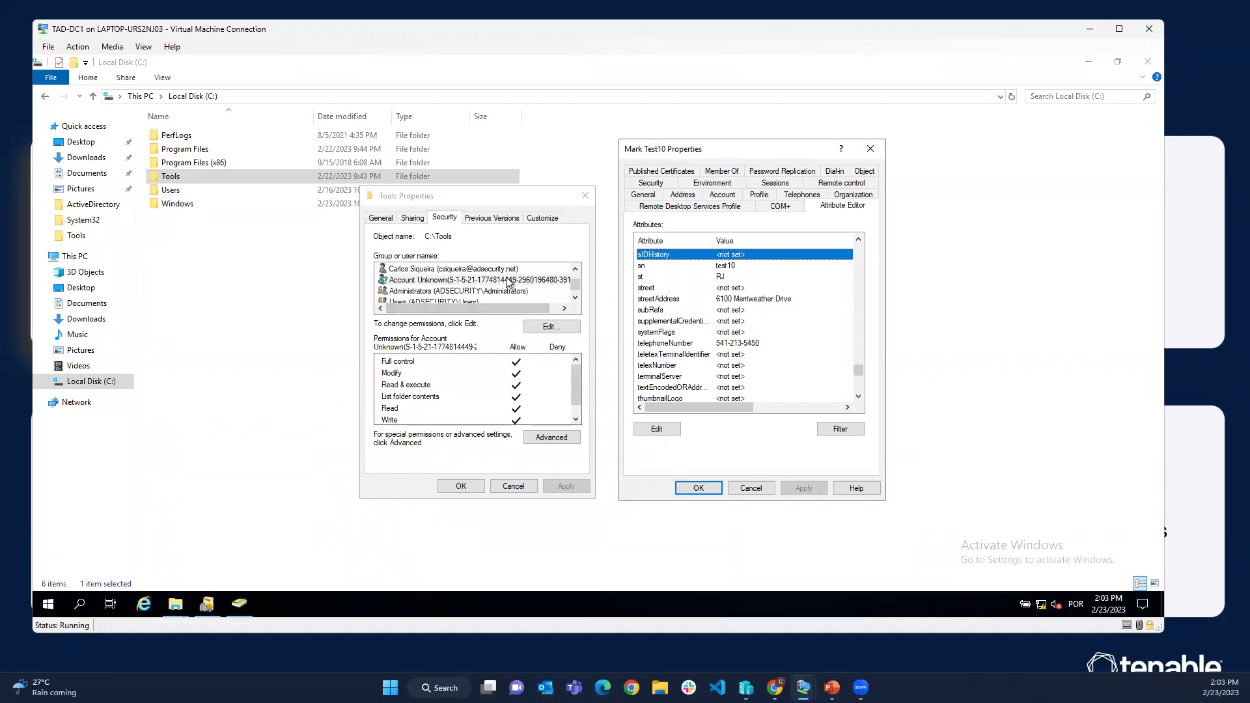
left_click(508, 281)
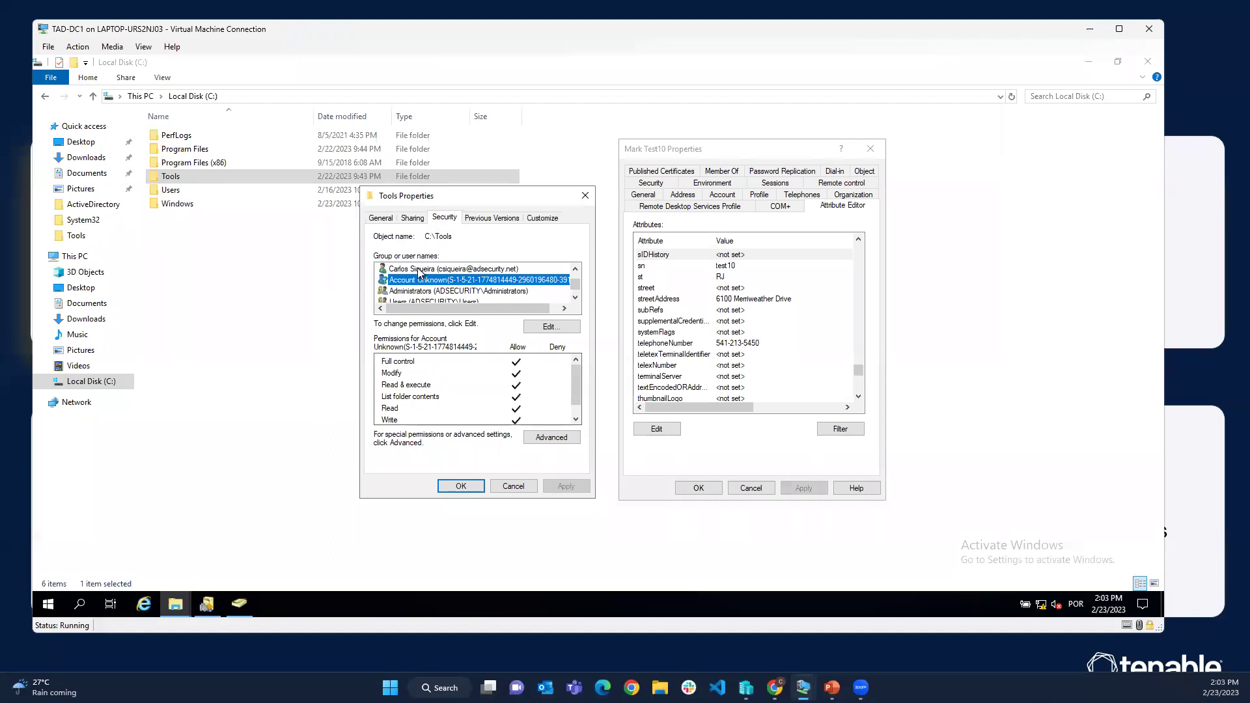
left_click(554, 329)
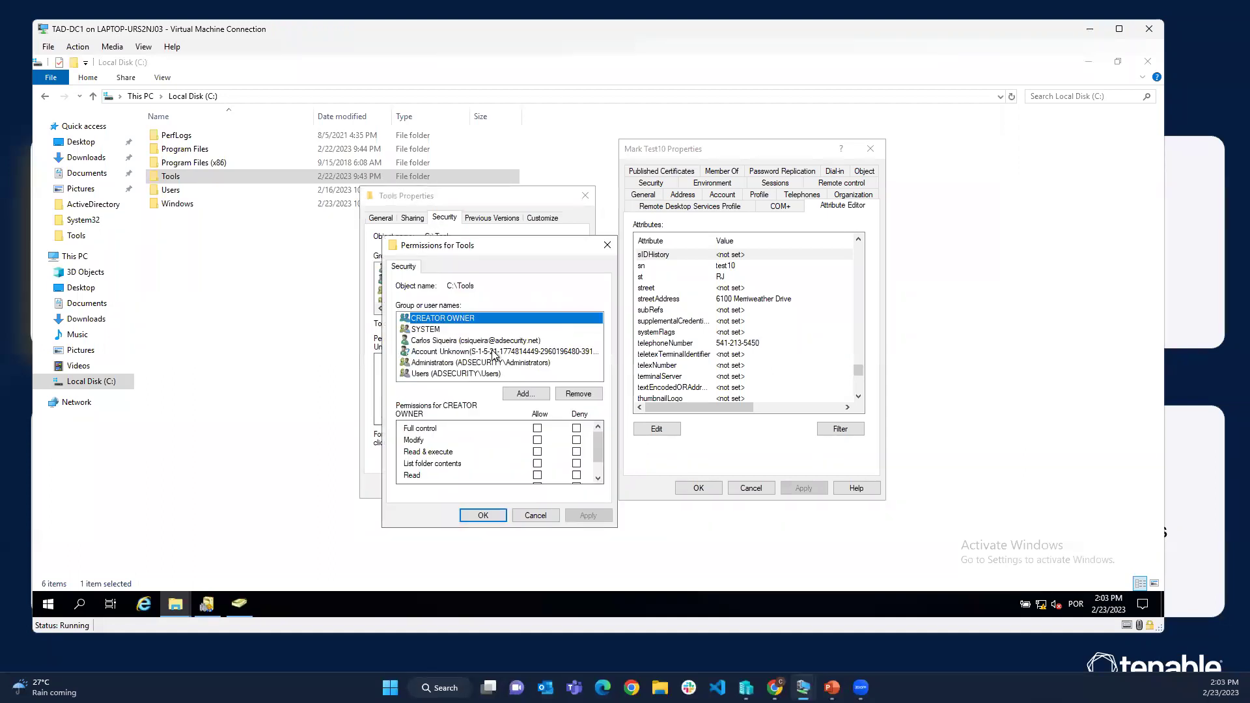
left_click(572, 395)
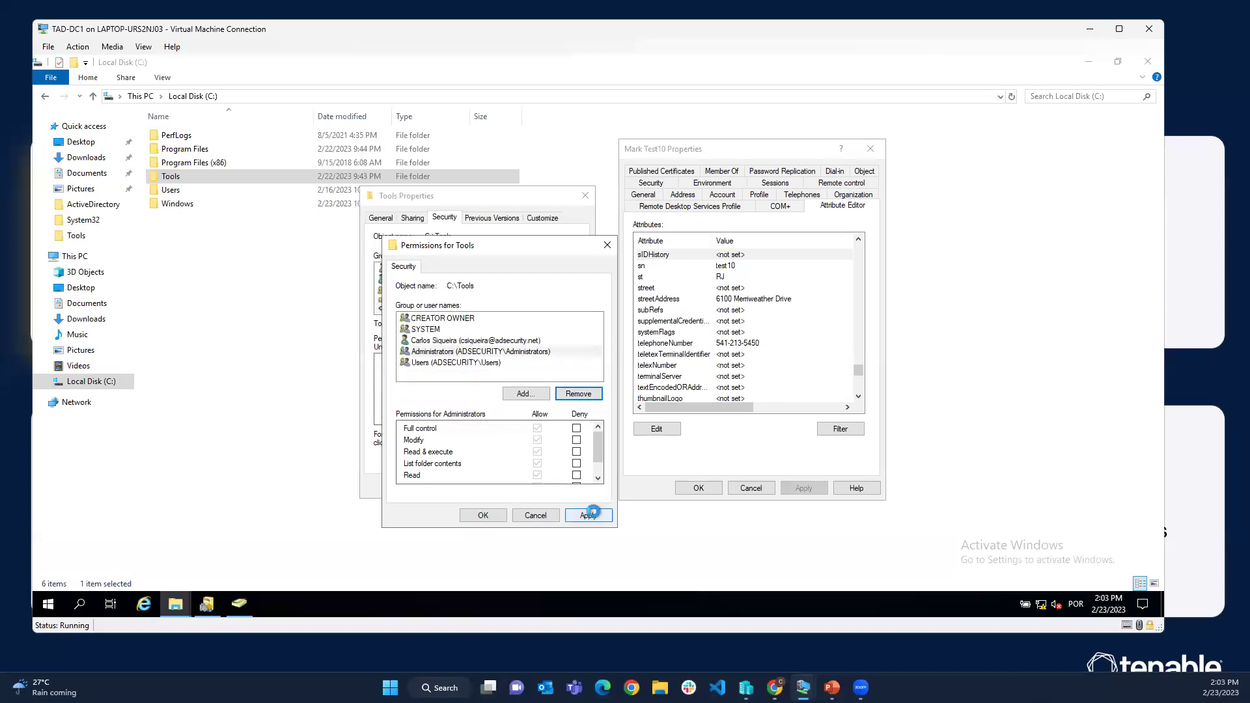
left_click(488, 515)
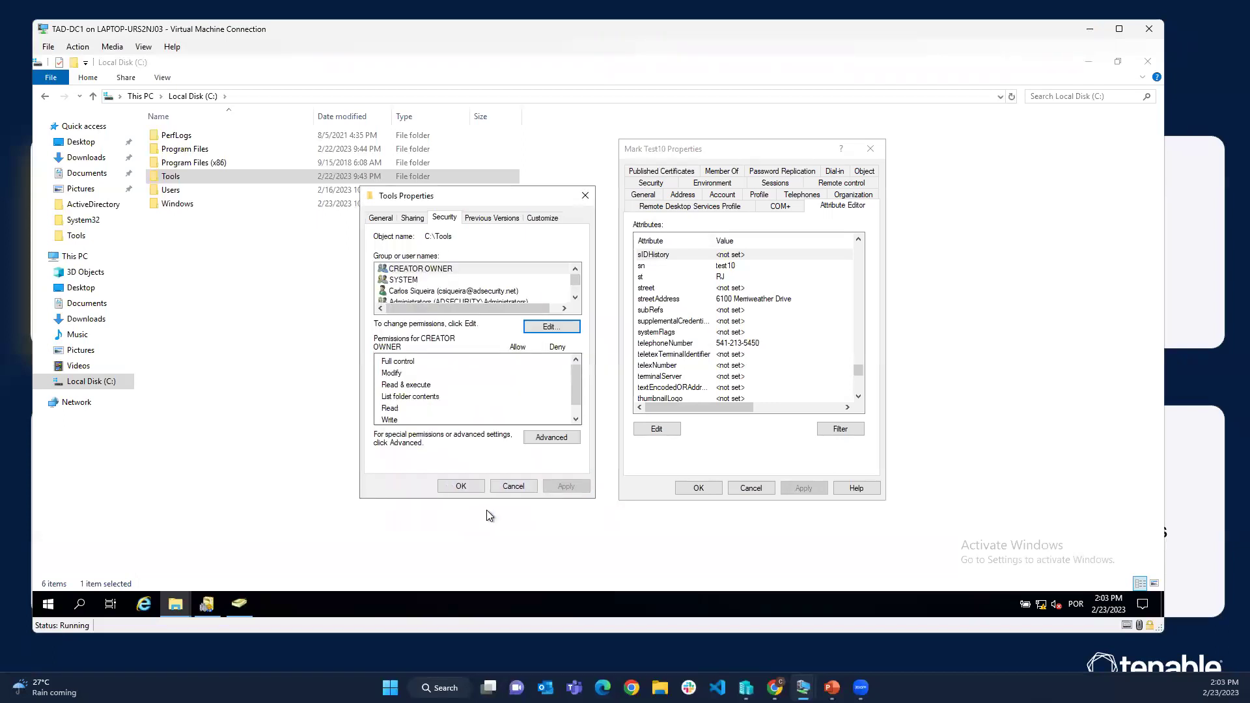
left_click(474, 490)
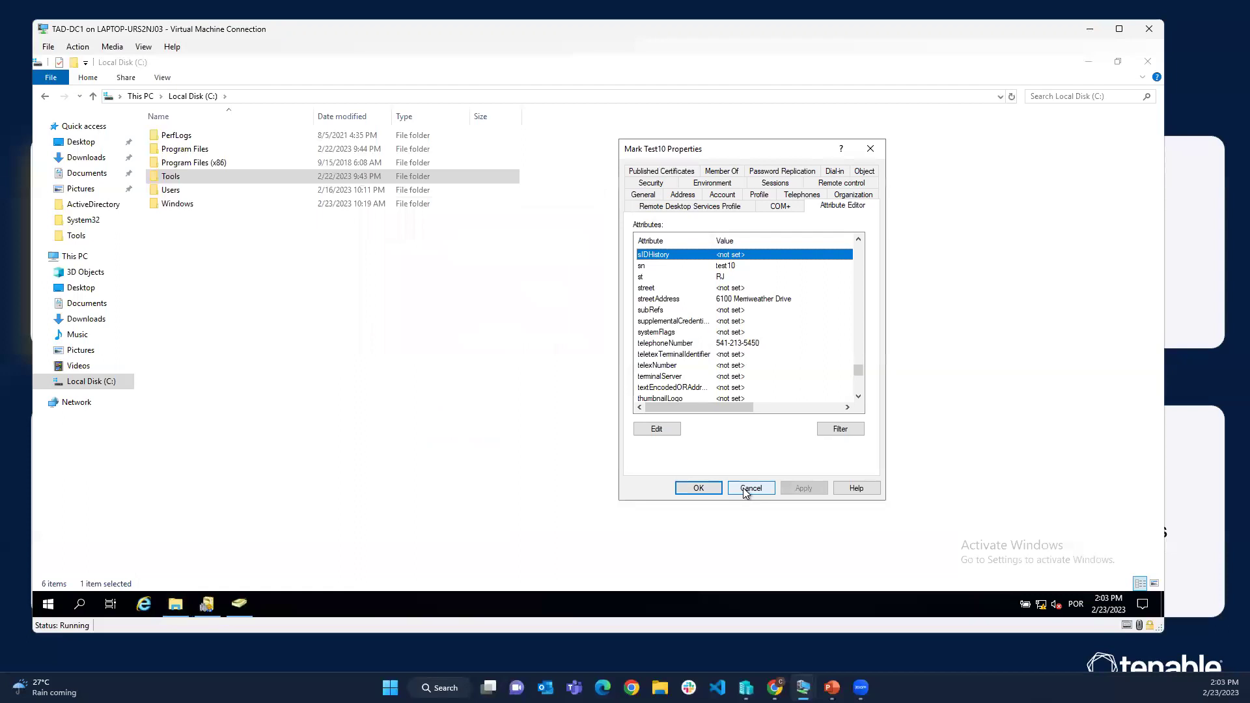
Cancel the Test10 account's properties, then return to the slide show and advance to the AD Processes slide
left_click(749, 490)
left_click(1091, 30)
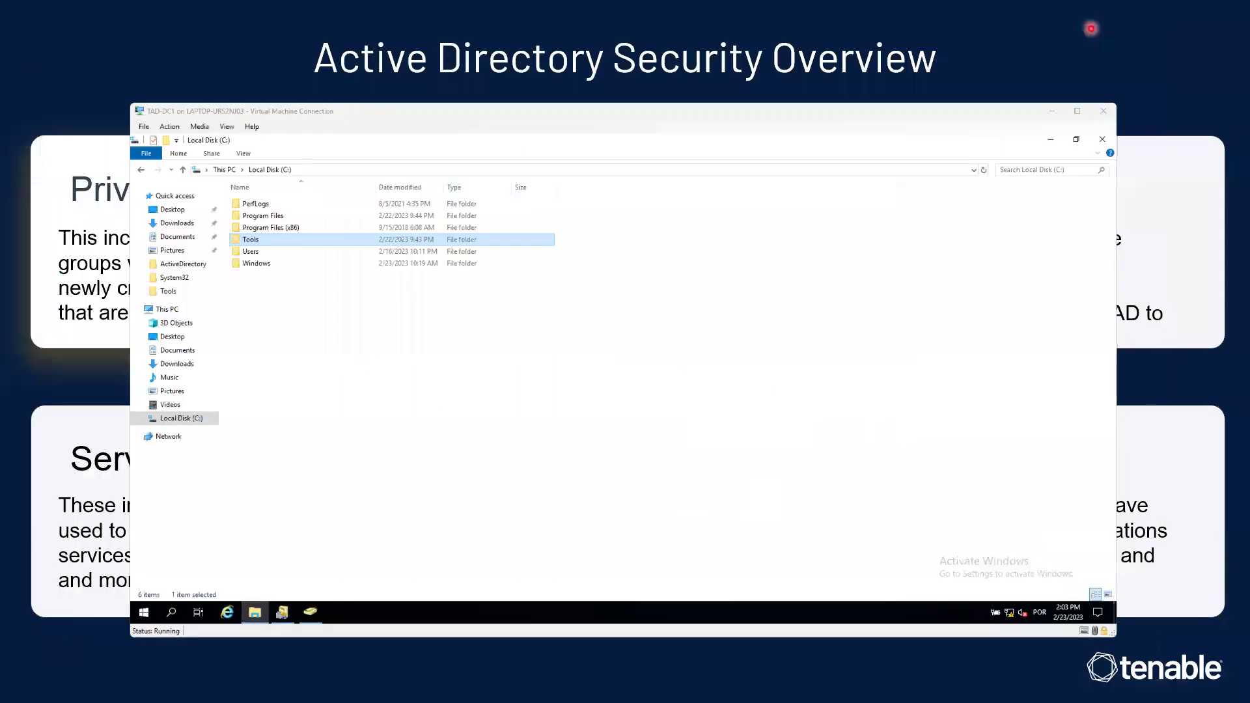
key("Right")
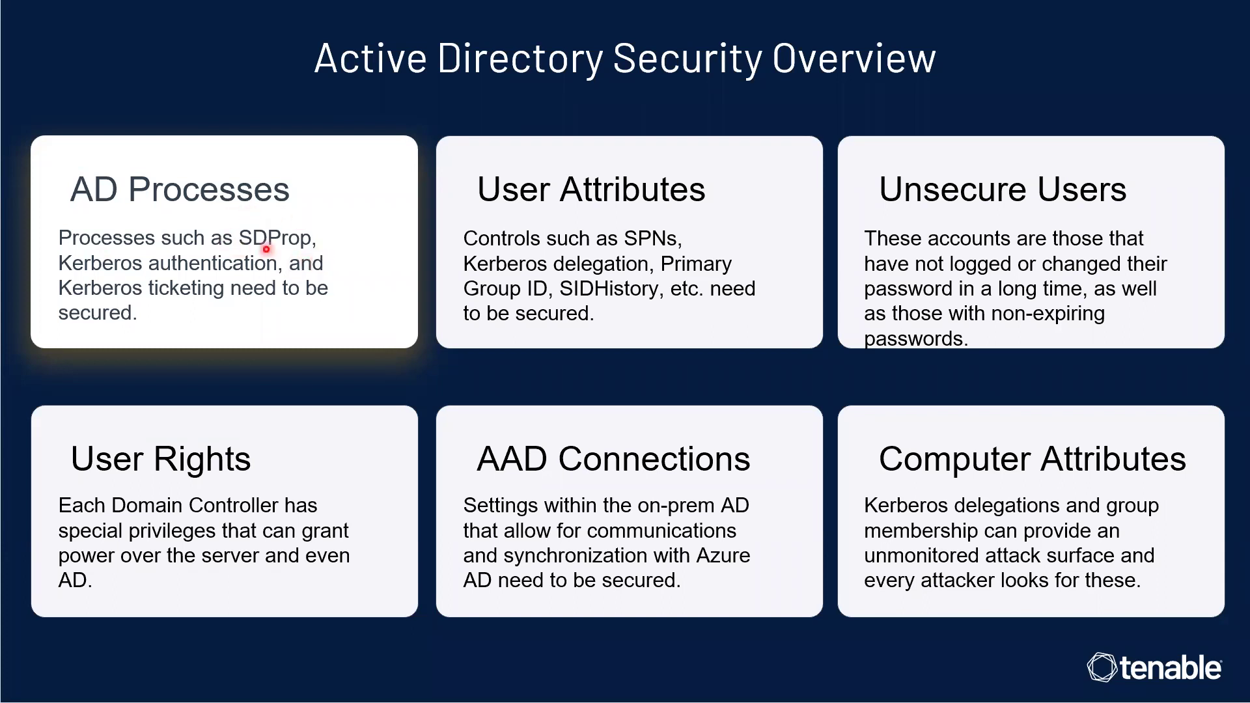
Switch back to the TAD-DC1 virtual machine, close File Explorer and bring up Active Directory Users and Computers
left_click(488, 688)
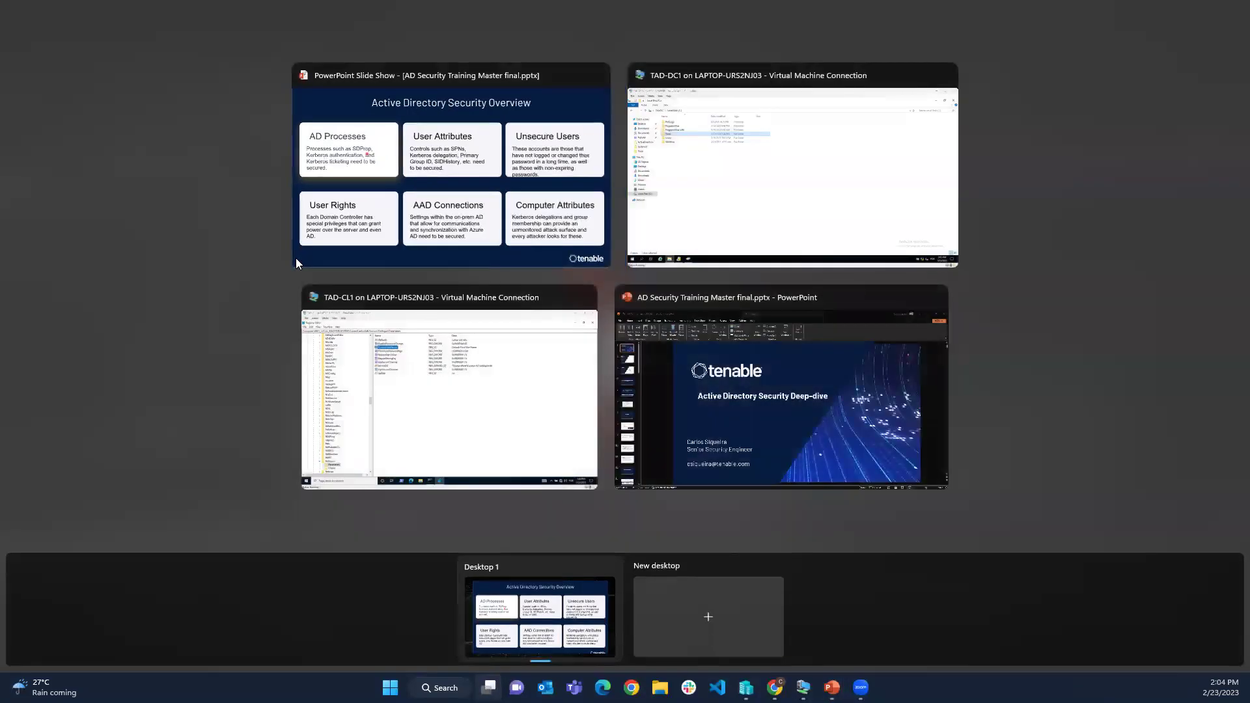
left_click(701, 220)
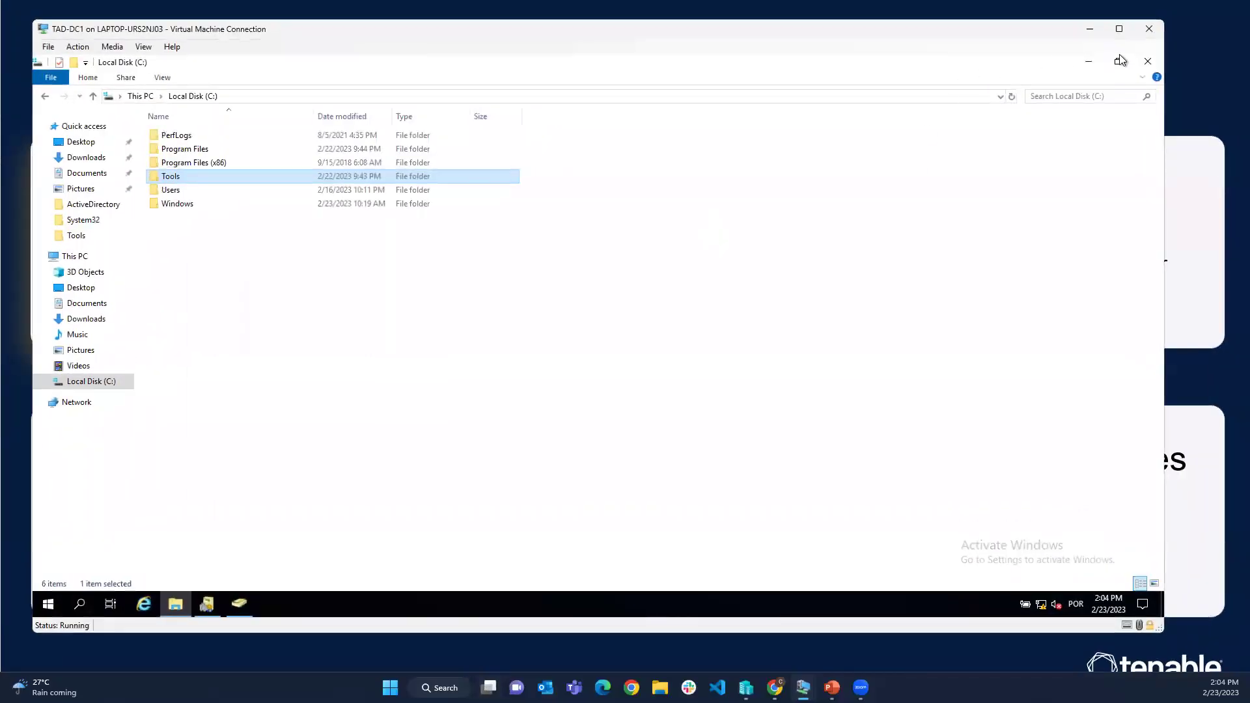
left_click(1150, 60)
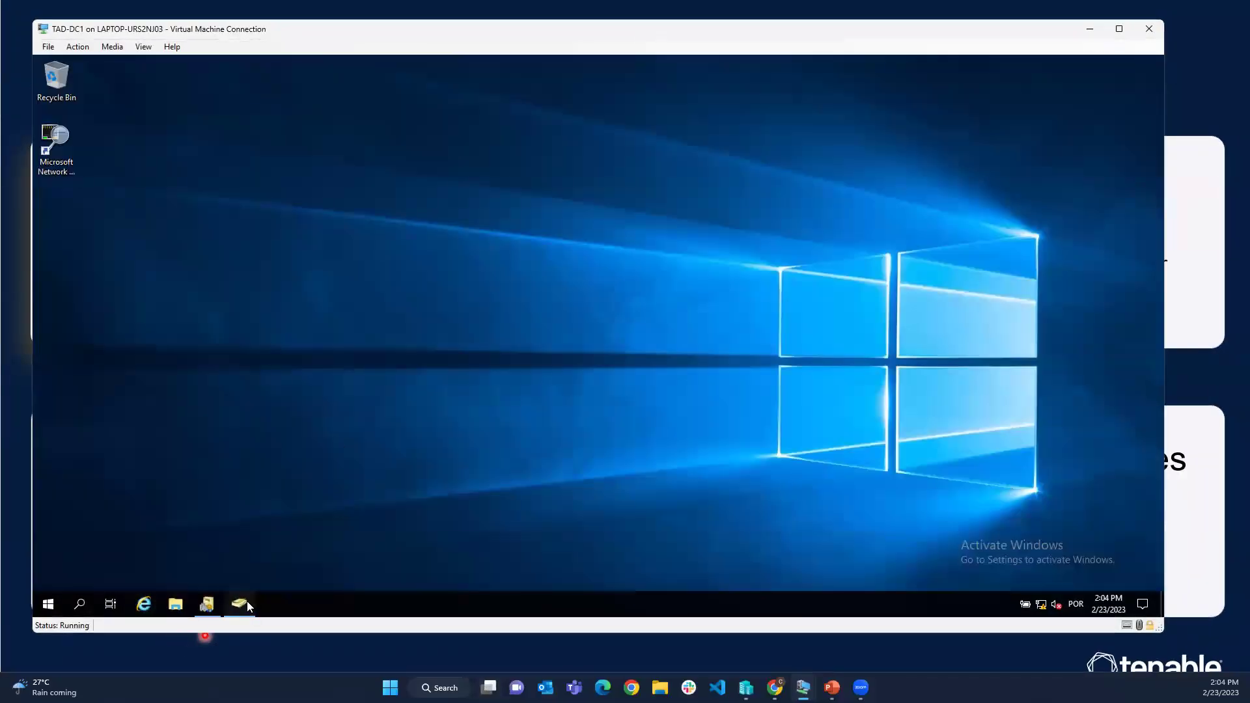
left_click(241, 602)
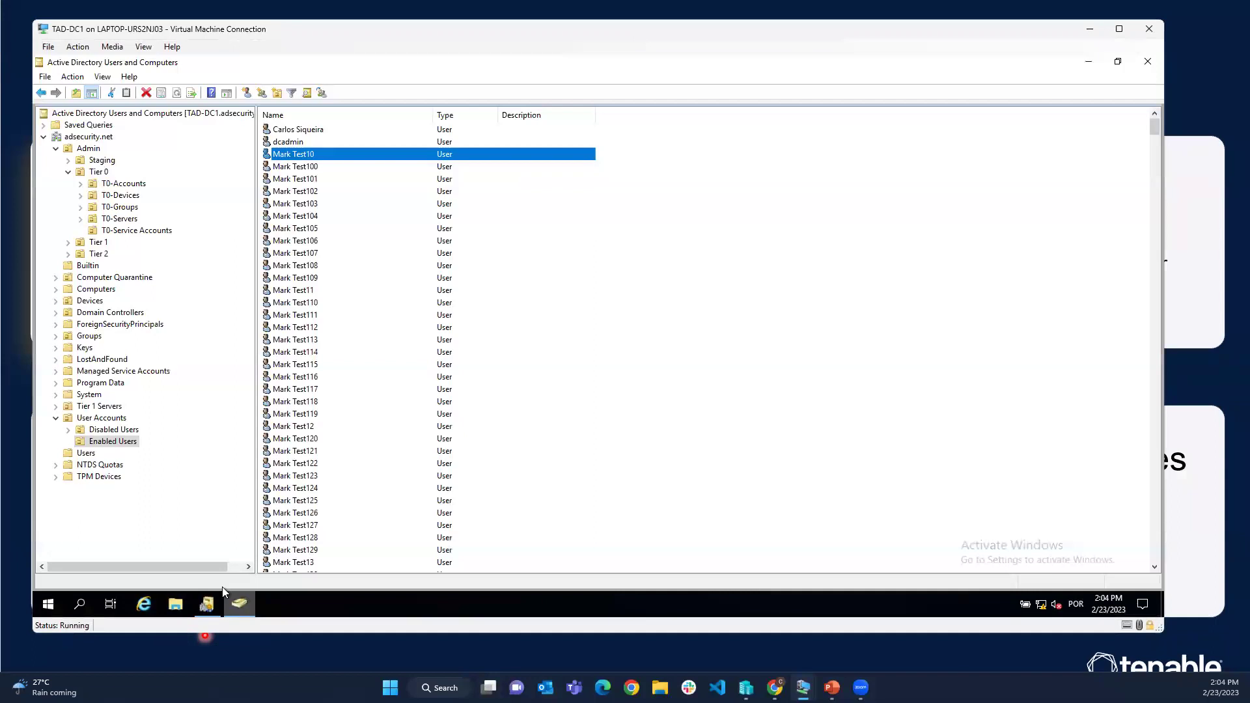
Collapse the Tier 0 branch, look through Enabled Users under User Accounts, then show the contents of the Users container
left_click(59, 420)
left_click(67, 172)
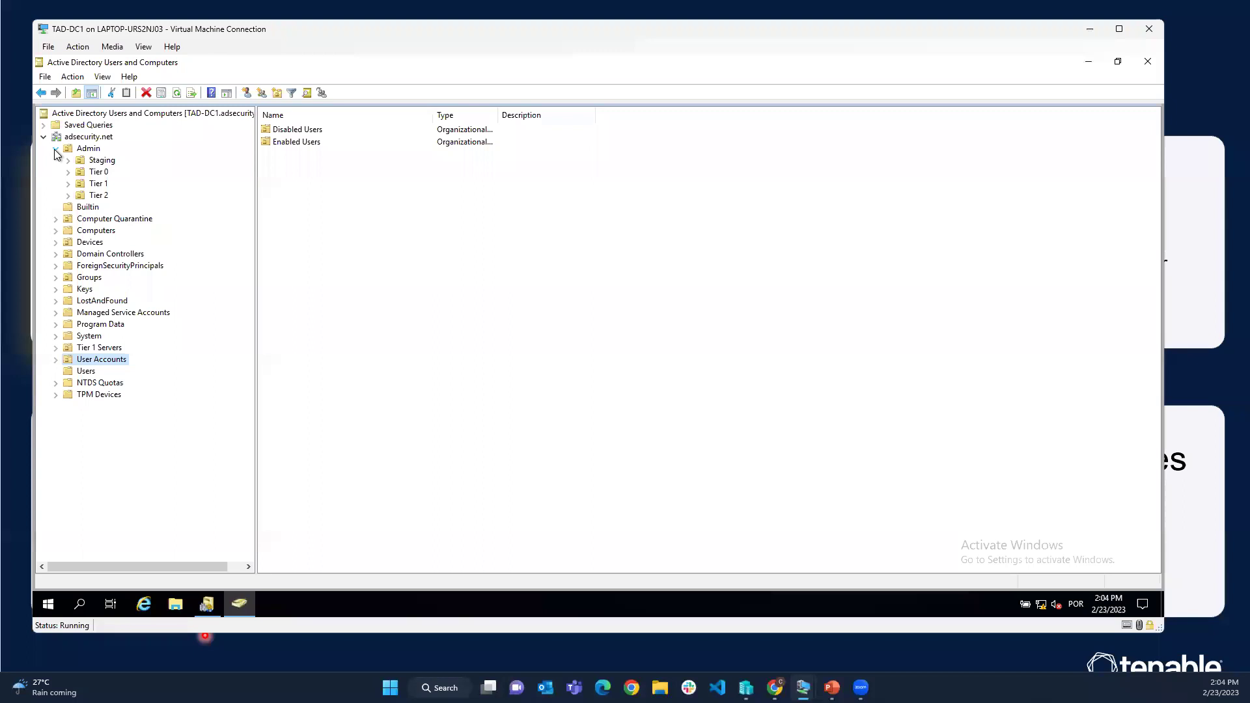
left_click(56, 359)
left_click(104, 384)
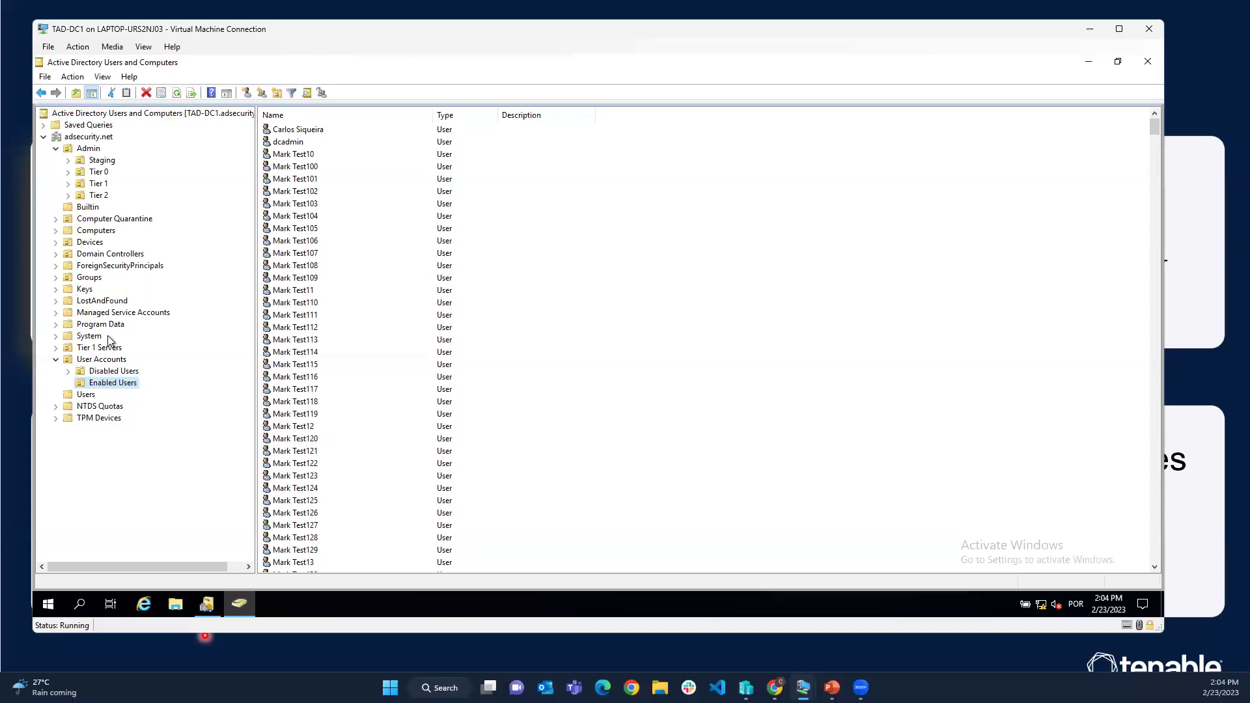
left_click(56, 360)
left_click(87, 371)
Examine the built-in Administrator account's group memberships, including Administrators and Domain Admins
double_click(310, 132)
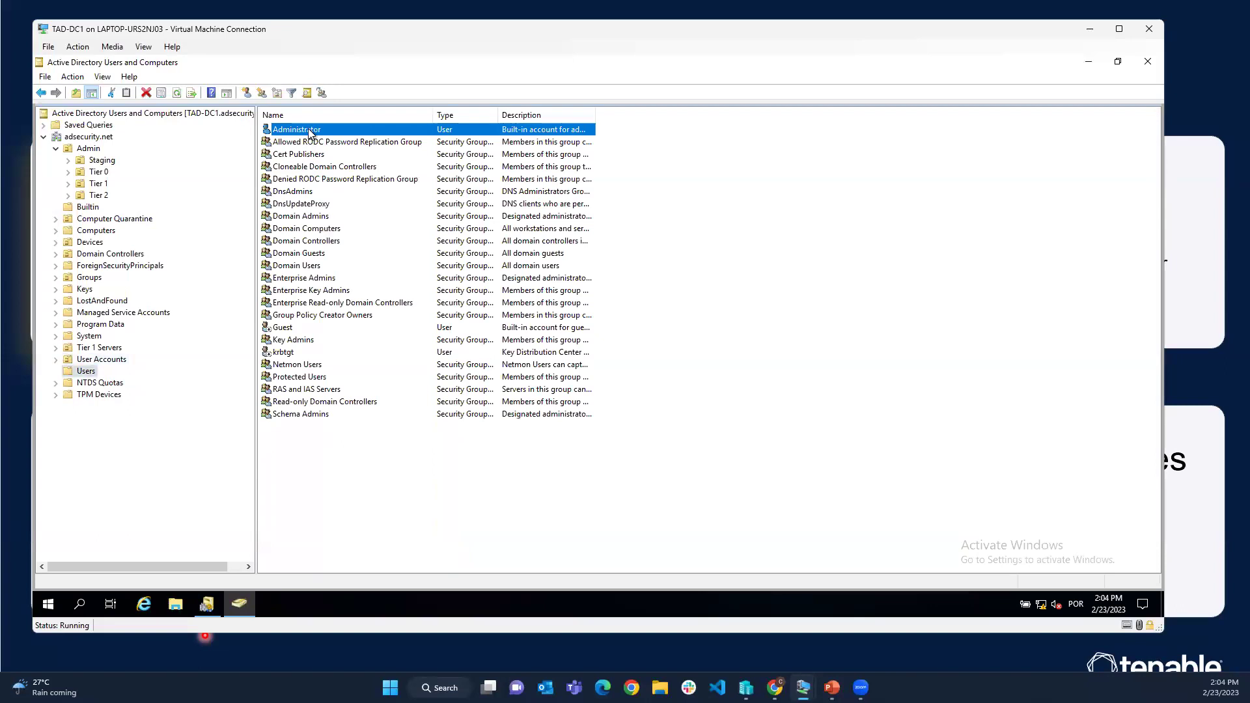
left_click_drag(730, 154, 526, 138)
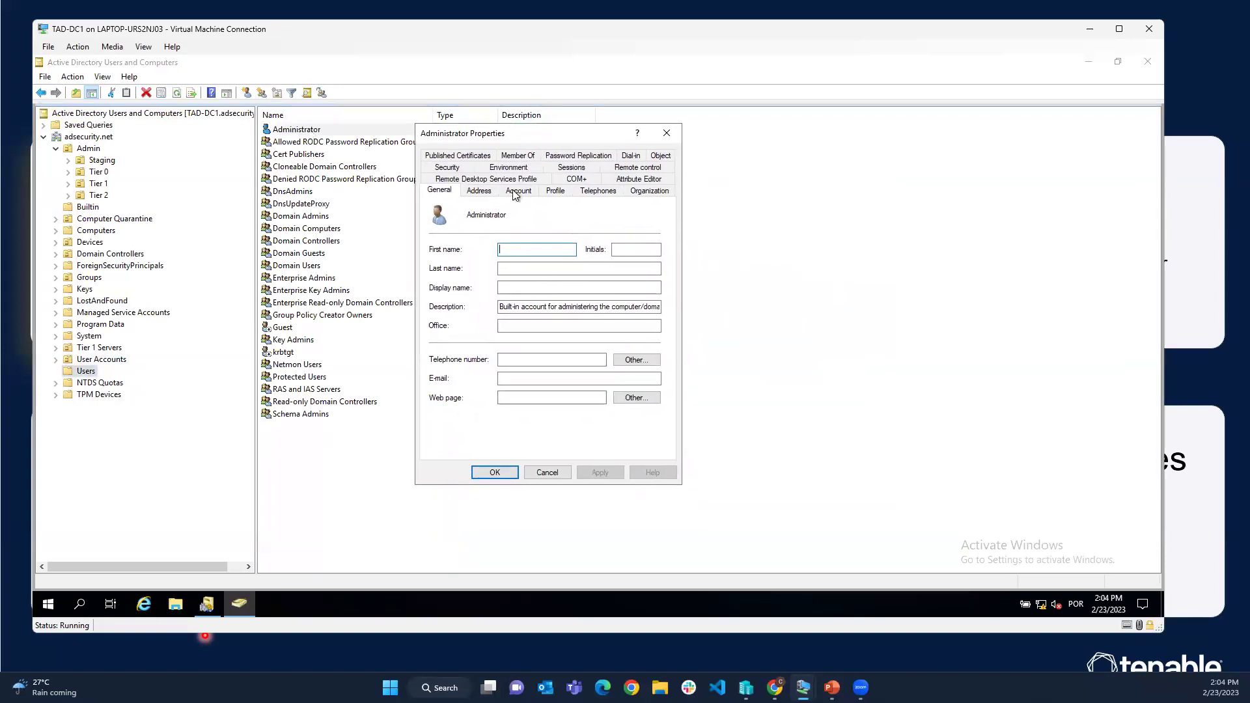
left_click(515, 157)
left_click(483, 251)
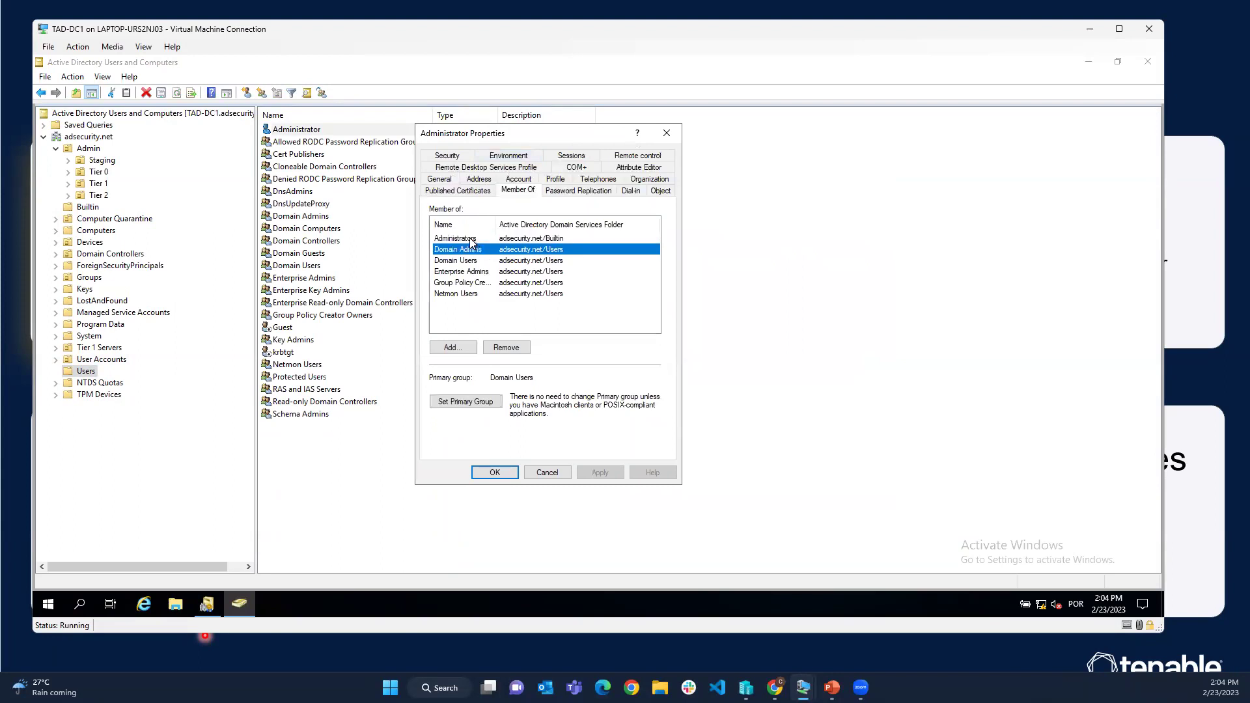
left_click(470, 240)
left_click(480, 251)
left_click_drag(497, 221, 514, 218)
Inspect the built-in Administrator account's adminCount attribute, then cancel out of the account's properties
left_click(640, 167)
double_click(458, 272)
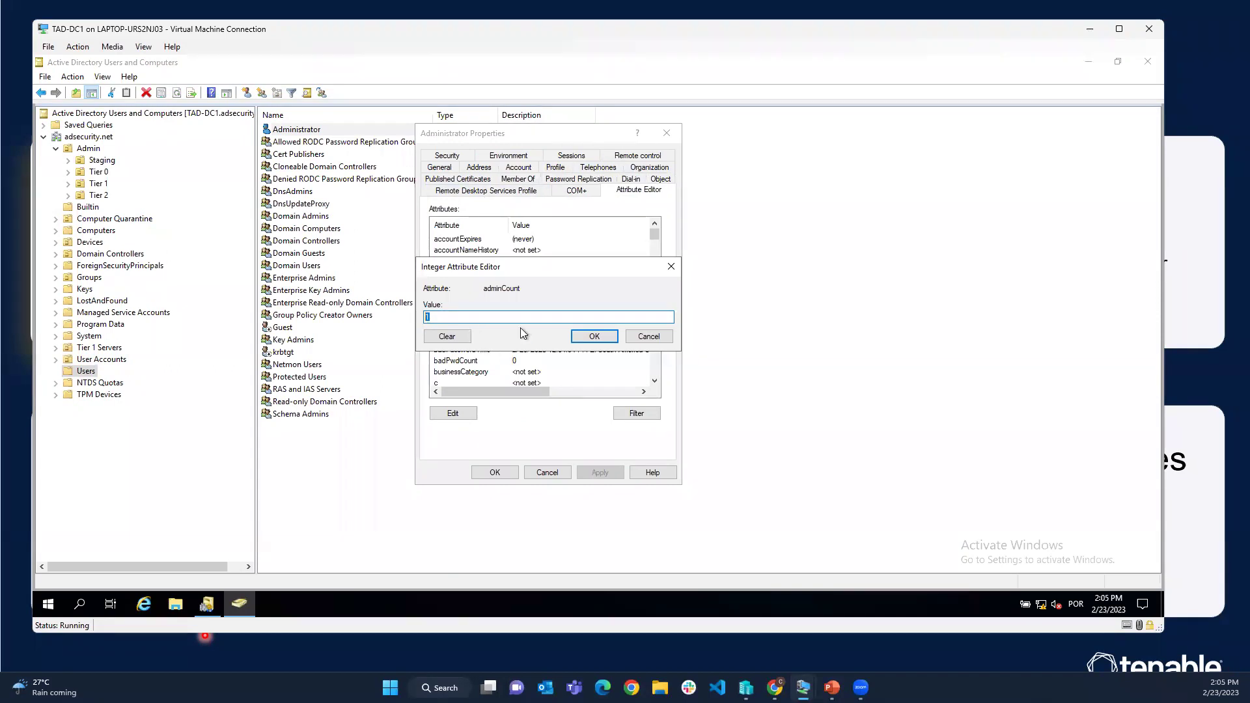
left_click_drag(524, 289, 483, 290)
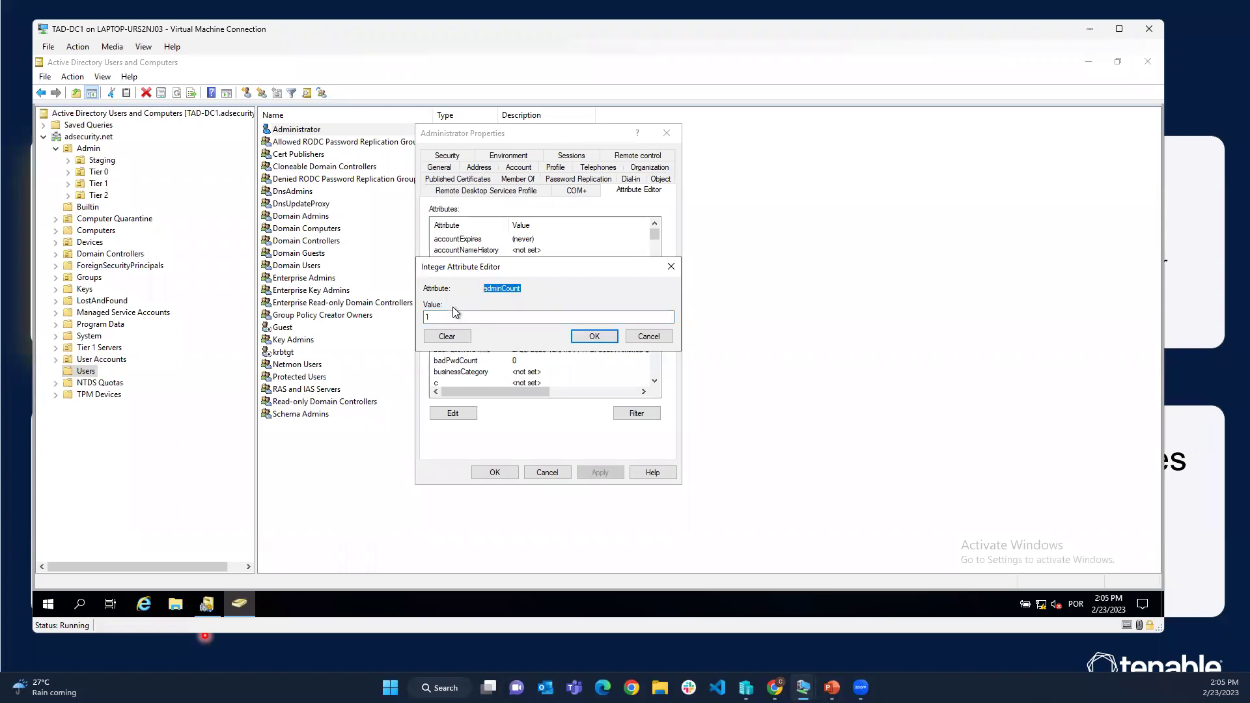
left_click(648, 336)
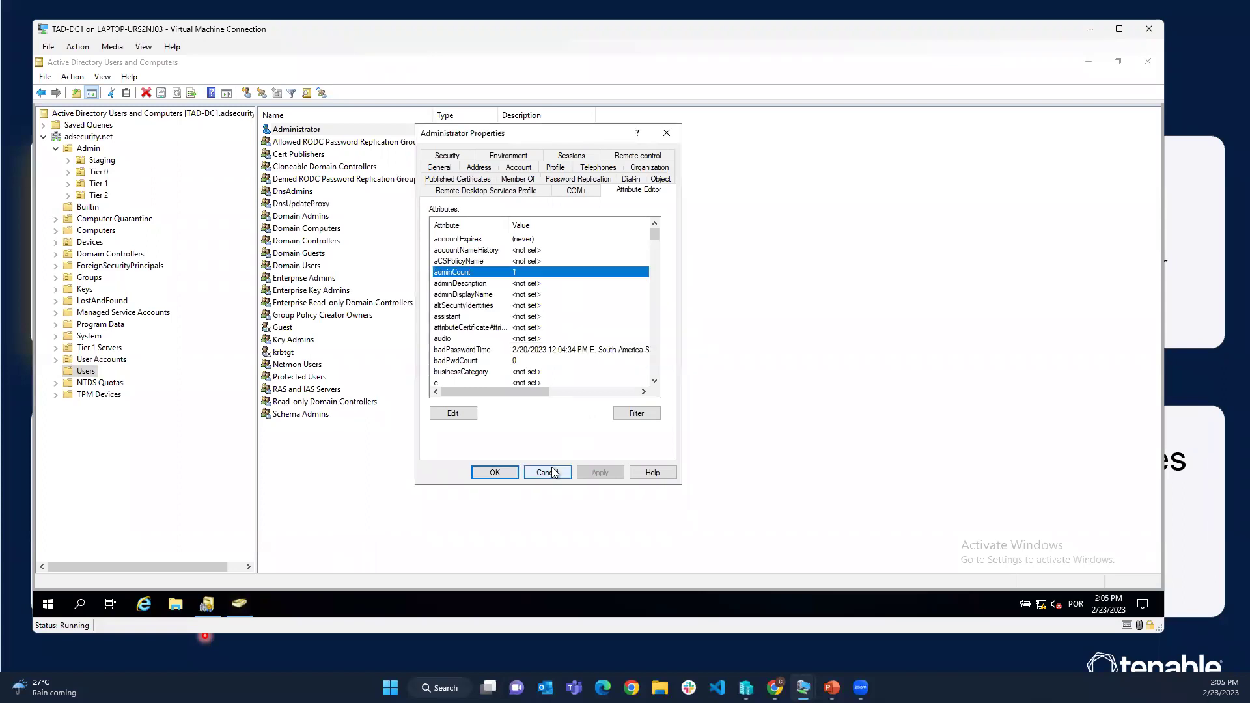
left_click(547, 472)
Inspect the adminCount attribute of the Test115 account in Enabled Users and cancel the attribute editor
left_click(56, 359)
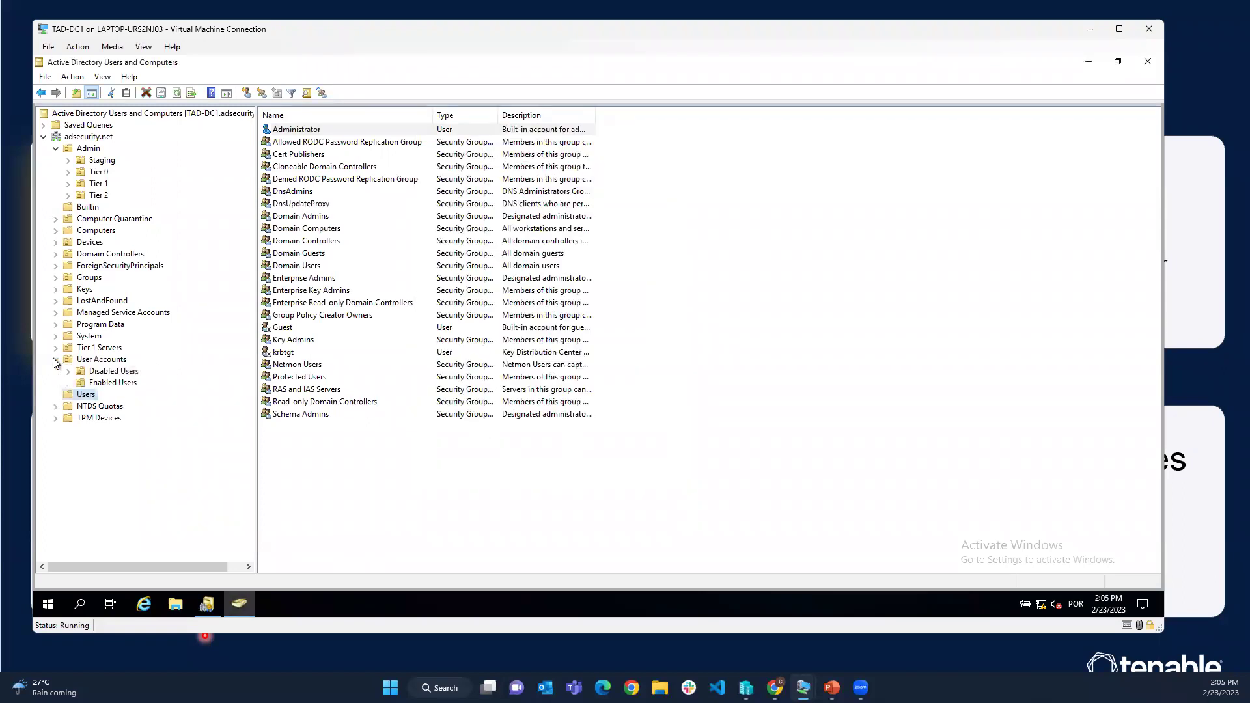
left_click(113, 383)
double_click(303, 366)
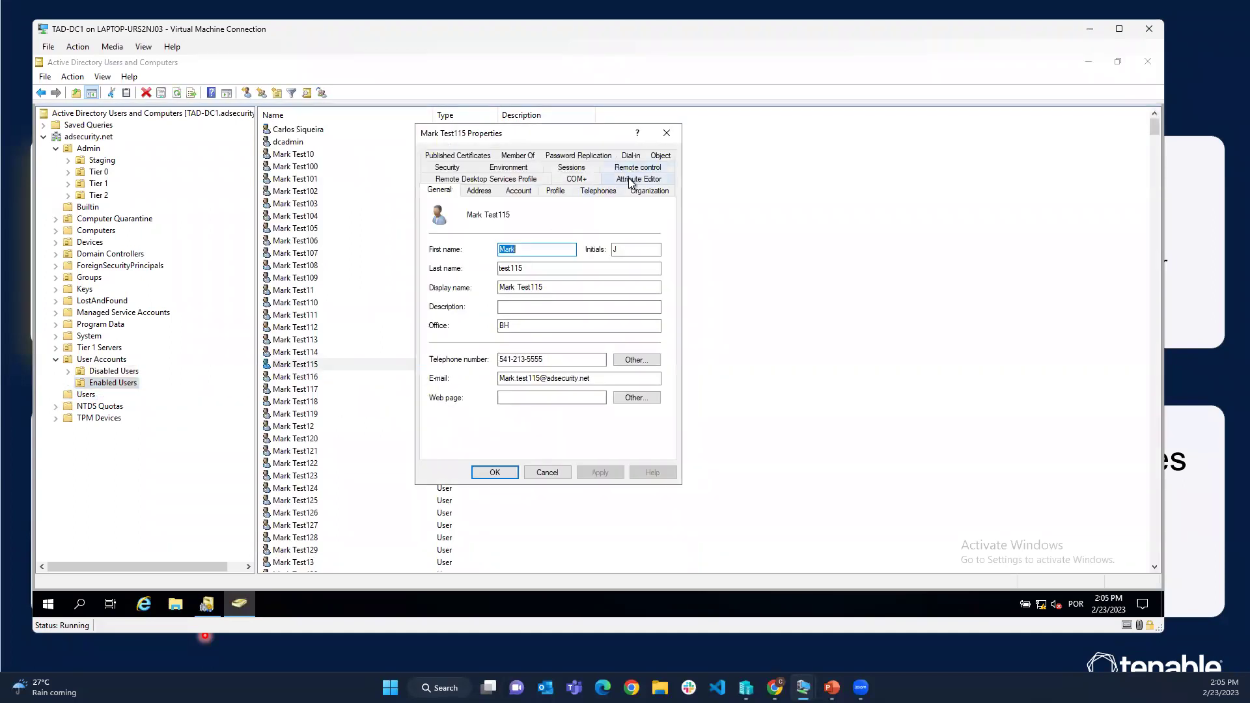
left_click(633, 179)
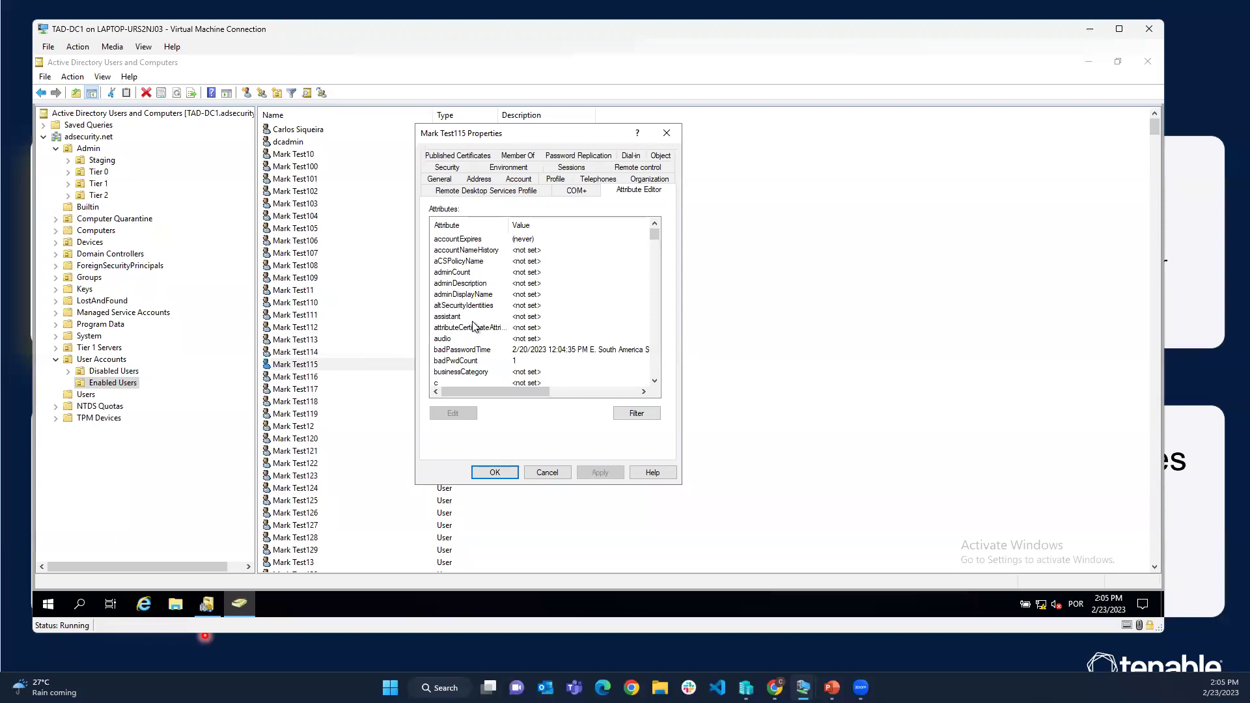
double_click(458, 273)
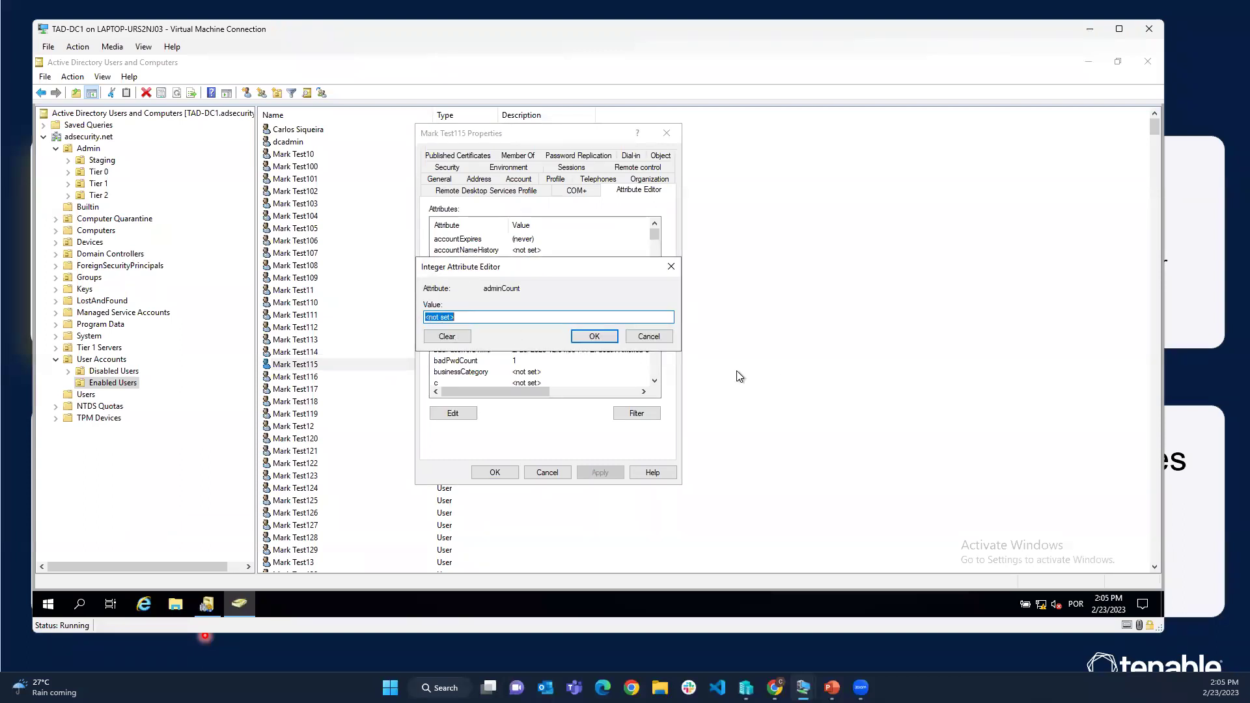
left_click(669, 337)
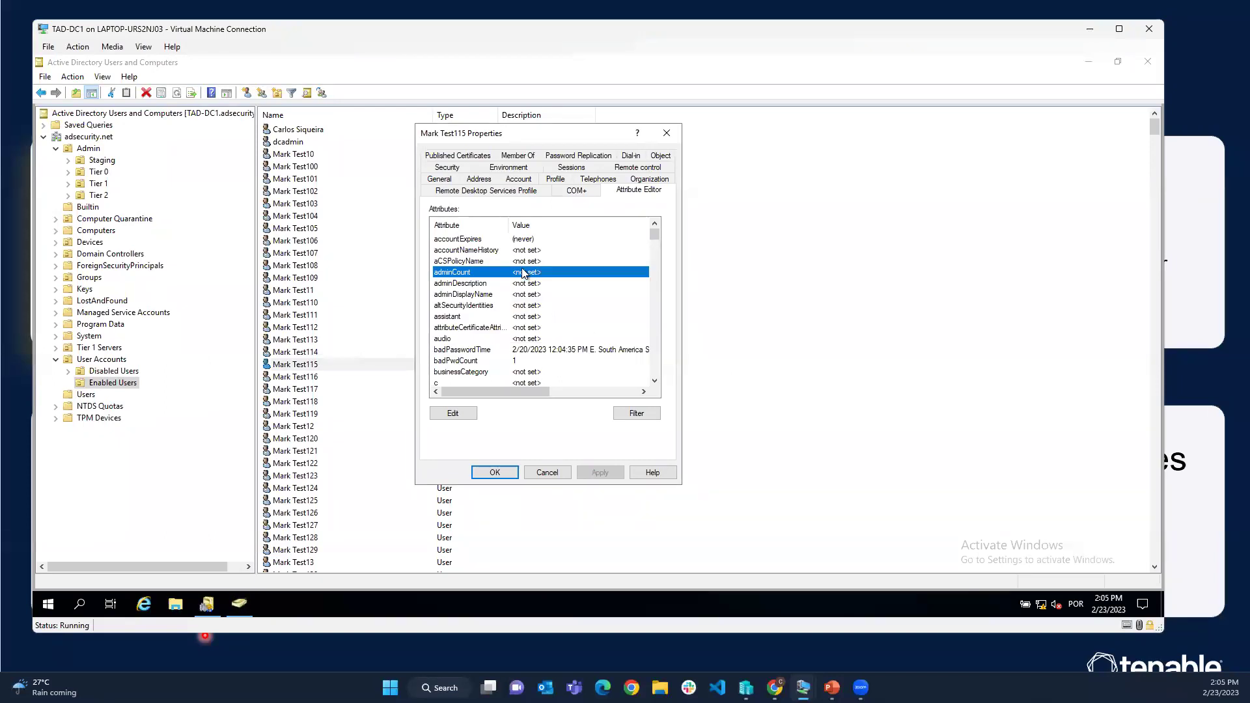
Close the Test115 account's properties and inspect the adminCount attribute of the built-in Administrator in the Users container
left_click(547, 473)
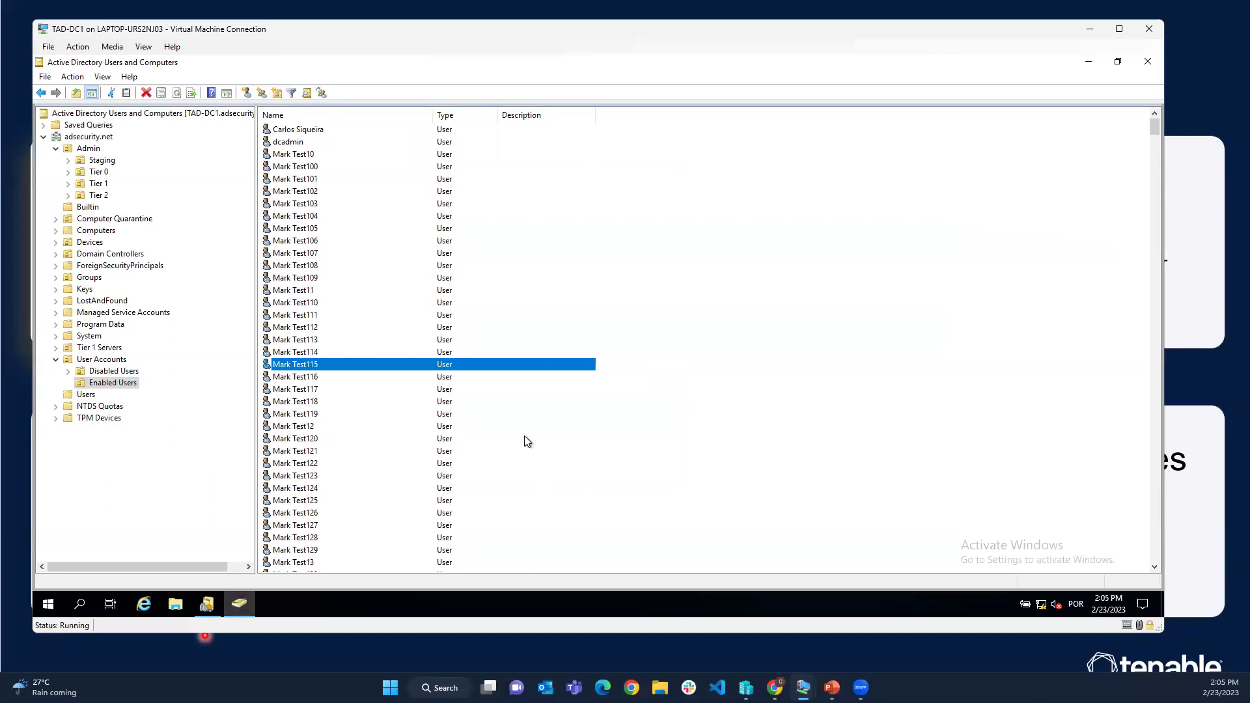
left_click(90, 394)
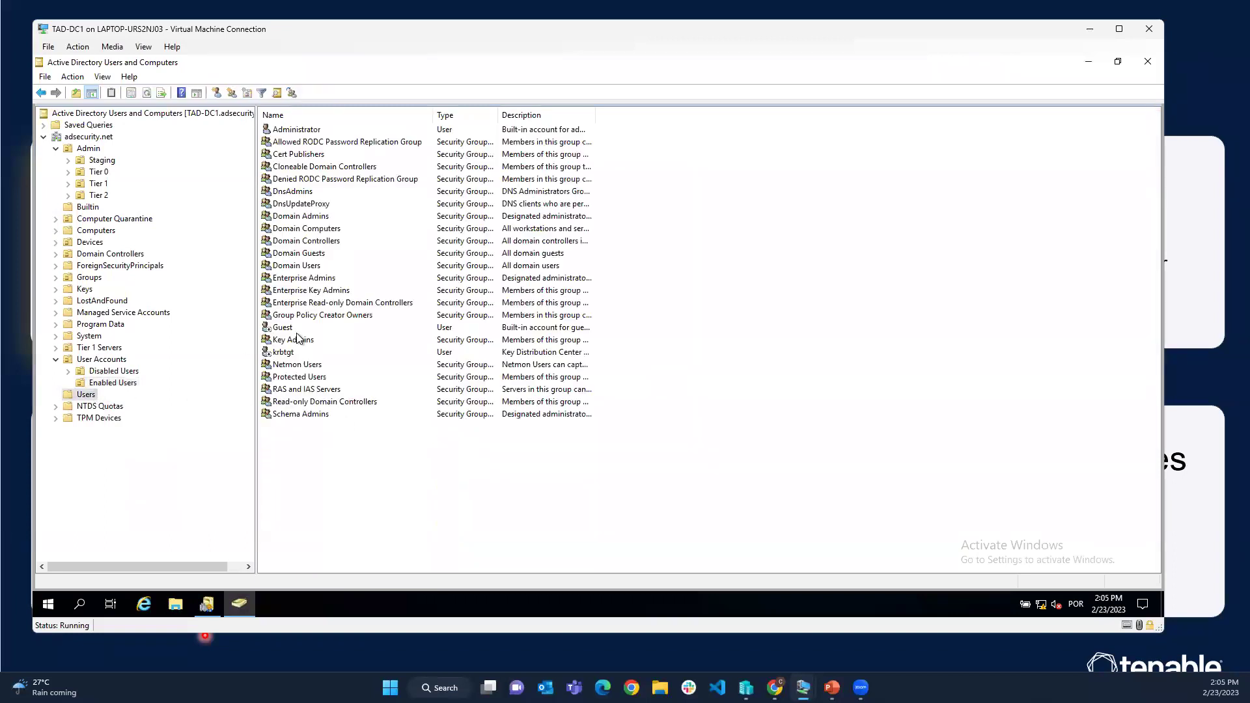
left_click(303, 131)
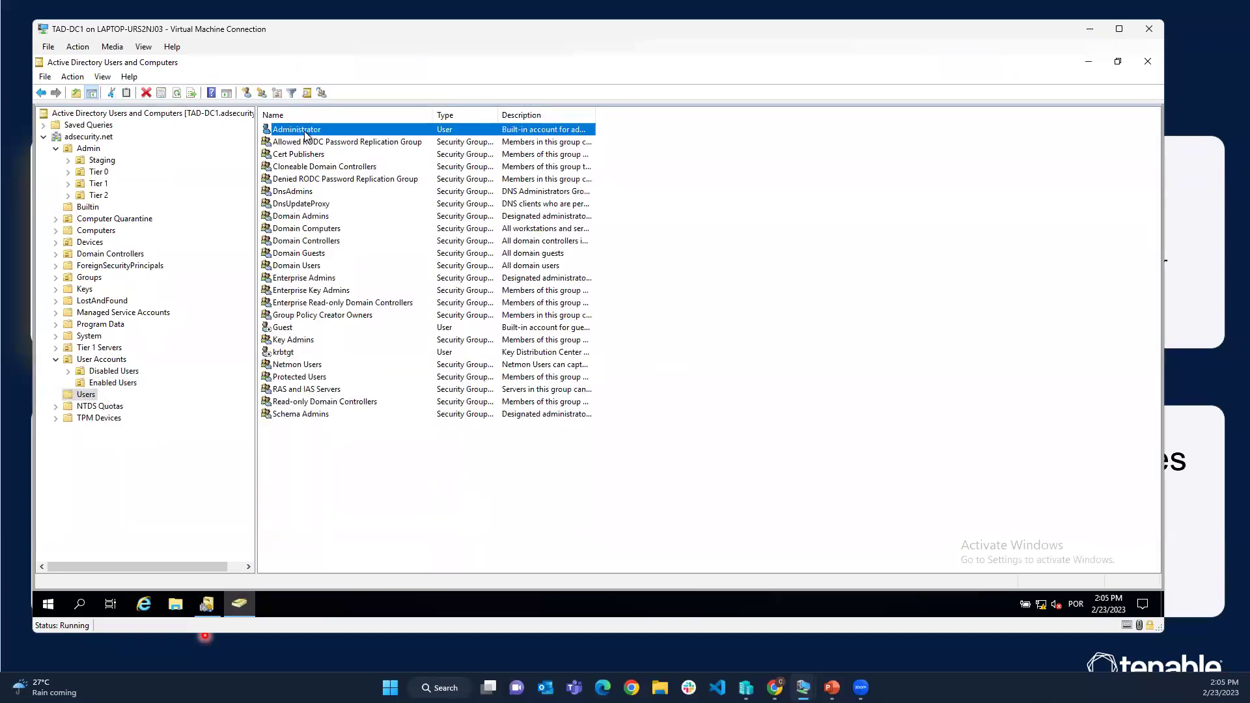
double_click(304, 131)
left_click(645, 180)
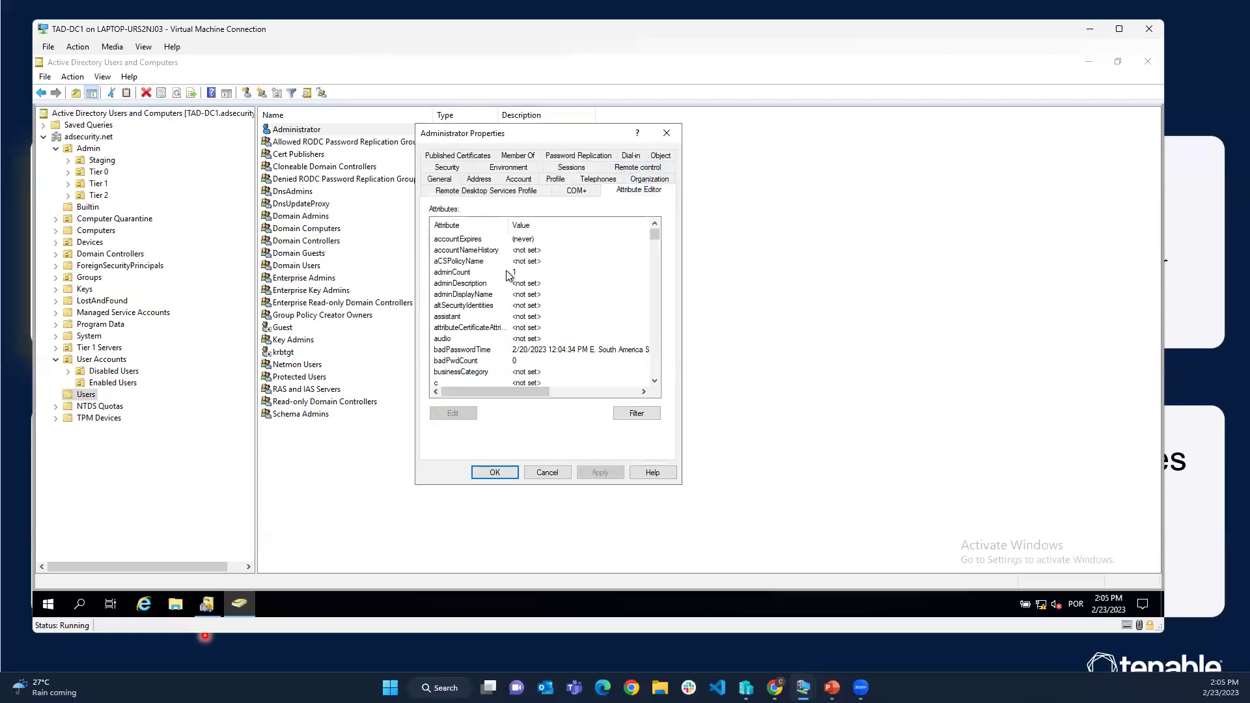
left_click(509, 273)
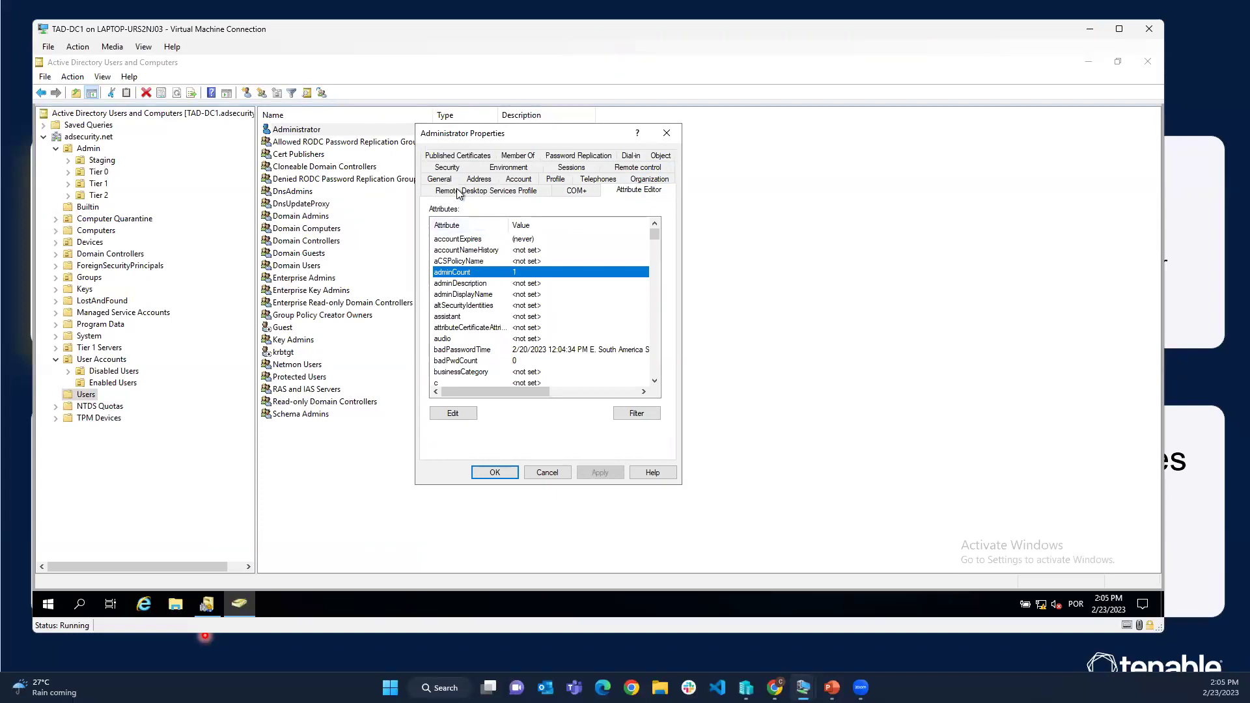
Add dcadmin as a principal in the Administrator account's security permissions, checking the name against the directory
left_click(448, 167)
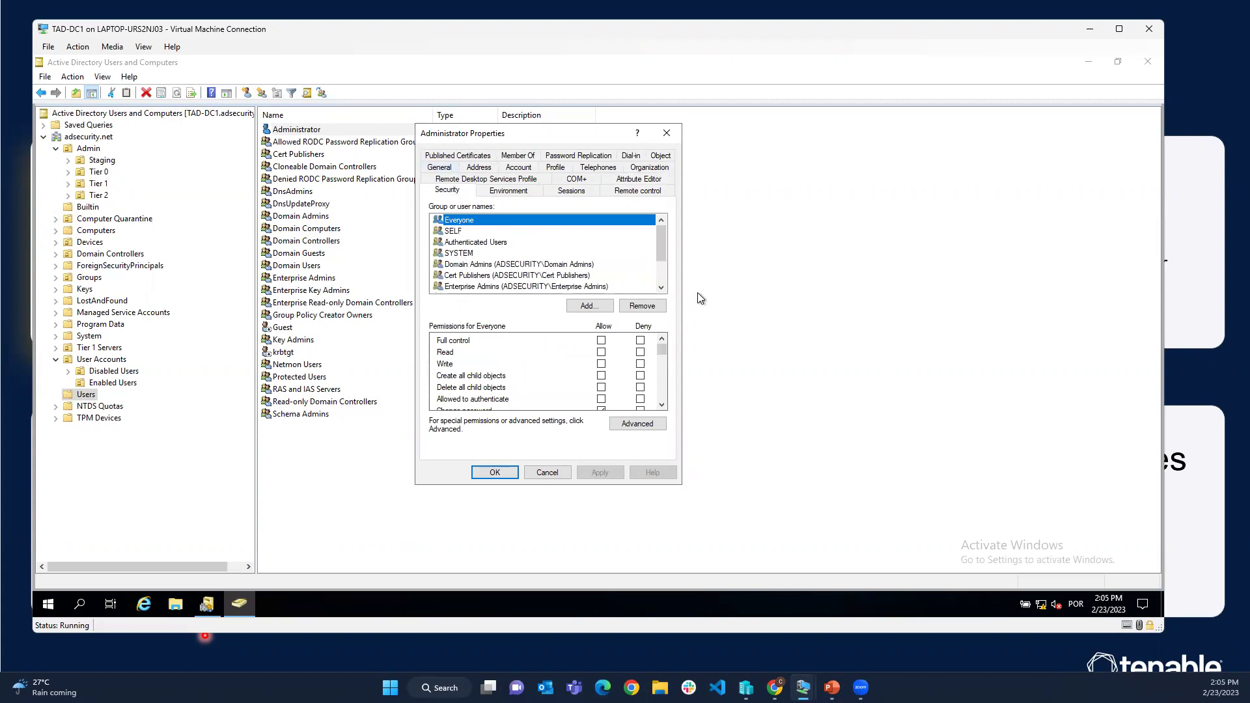
mouse_move(658, 251)
left_mouse_down()
mouse_move(655, 287)
mouse_move(658, 240)
left_mouse_up()
left_click(590, 306)
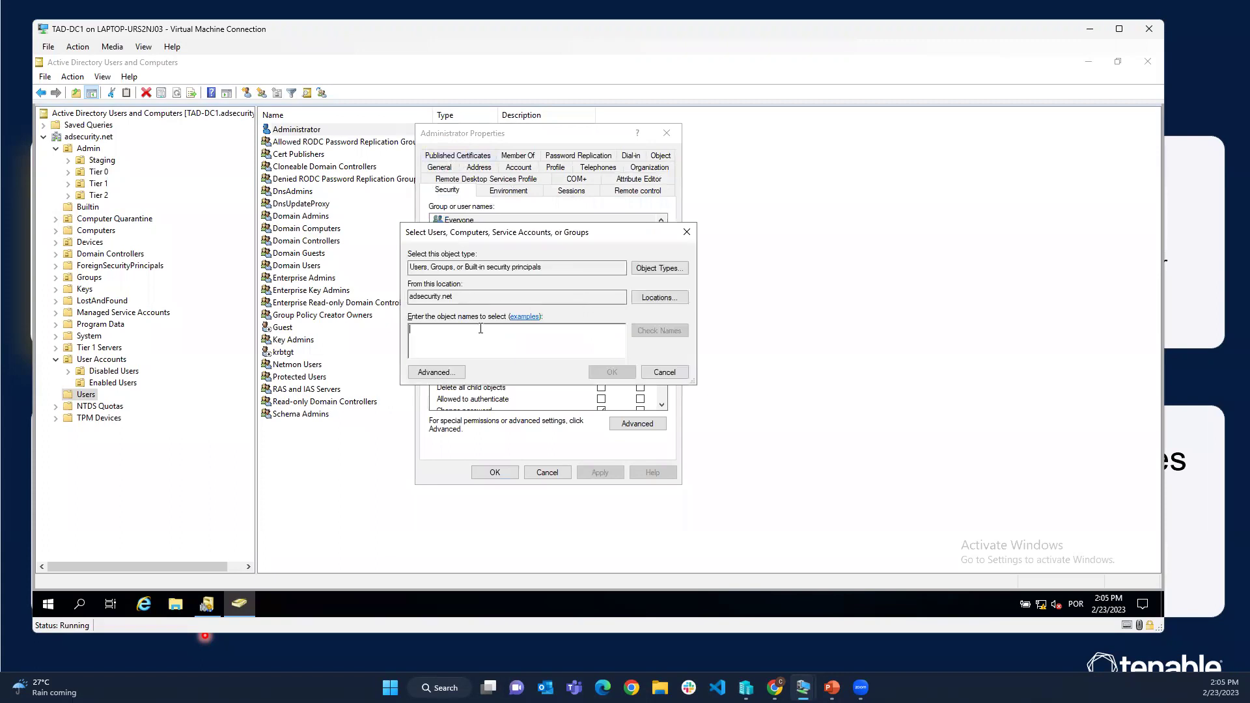
type("dcadmin")
left_click(653, 332)
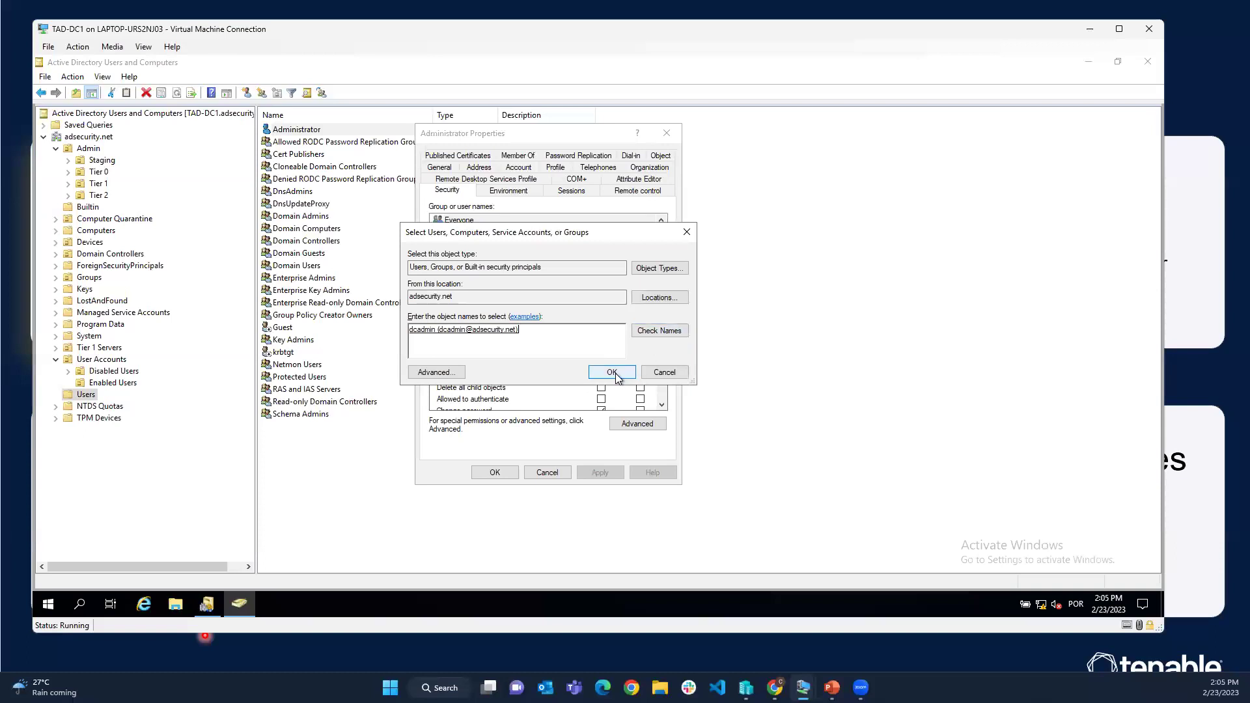
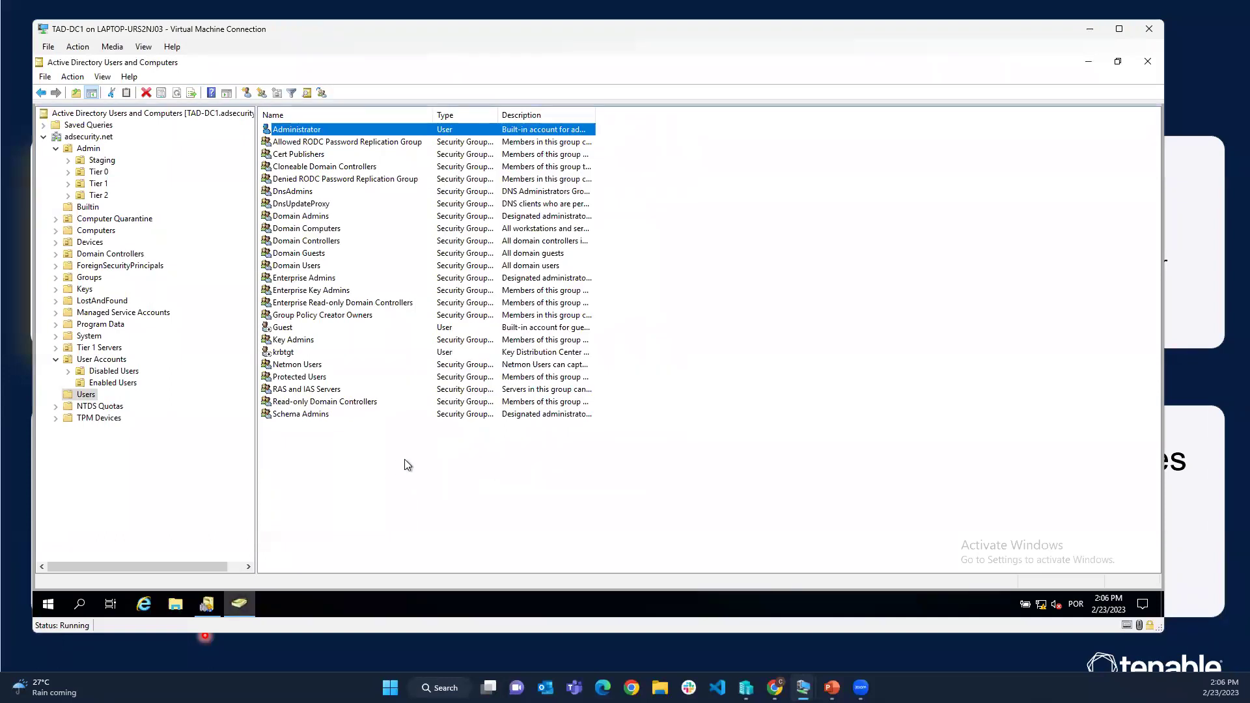
Collapse the Admin and User Accounts branches, then show the security permissions of the AdminSDHolder container under System
left_click(56, 149)
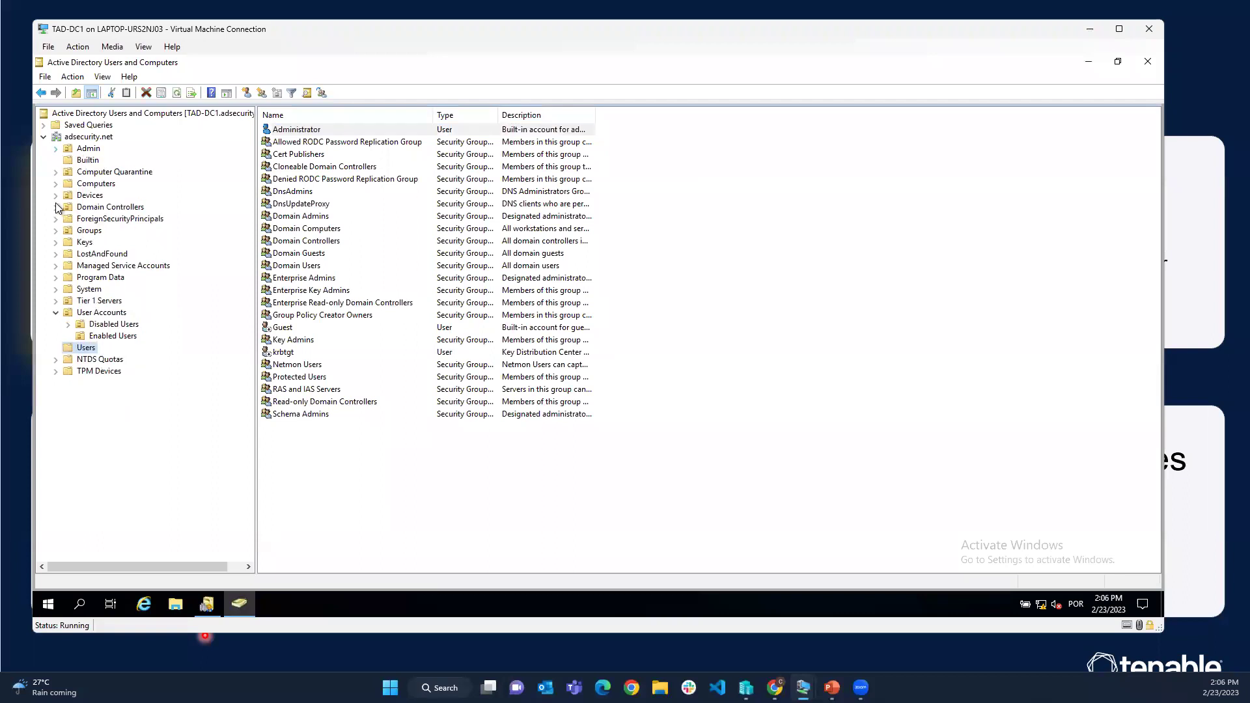
left_click(56, 313)
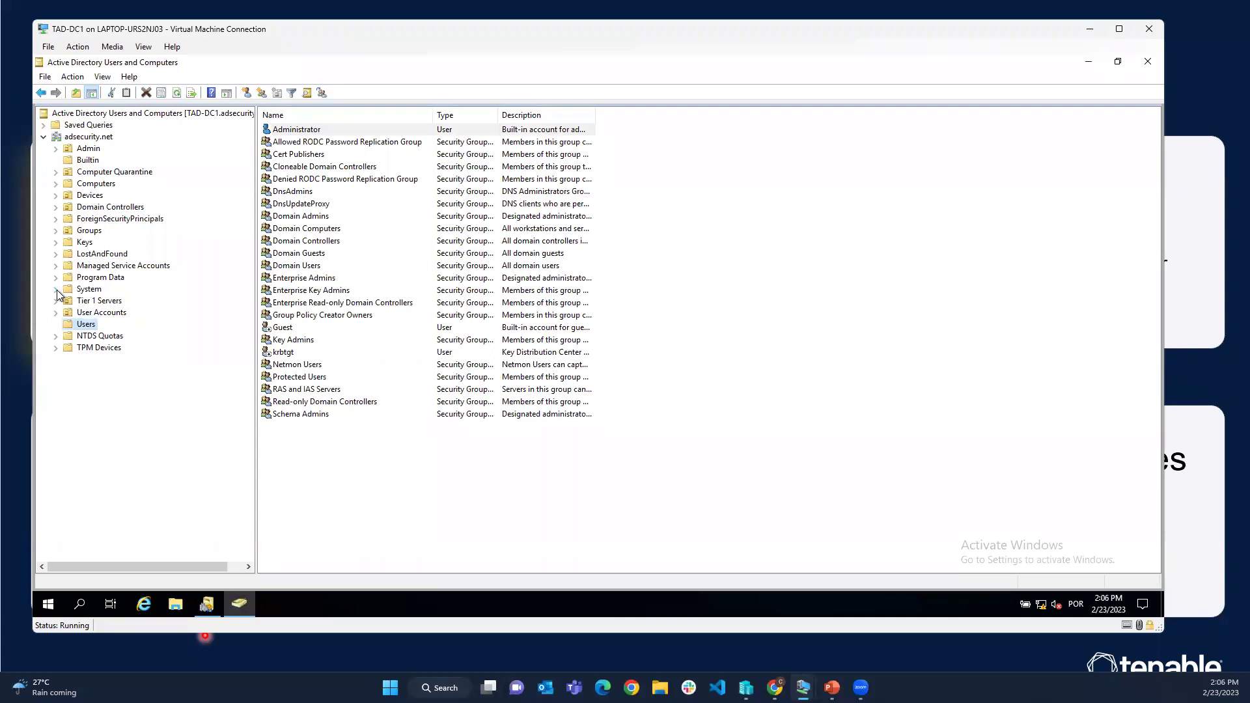
left_click(56, 289)
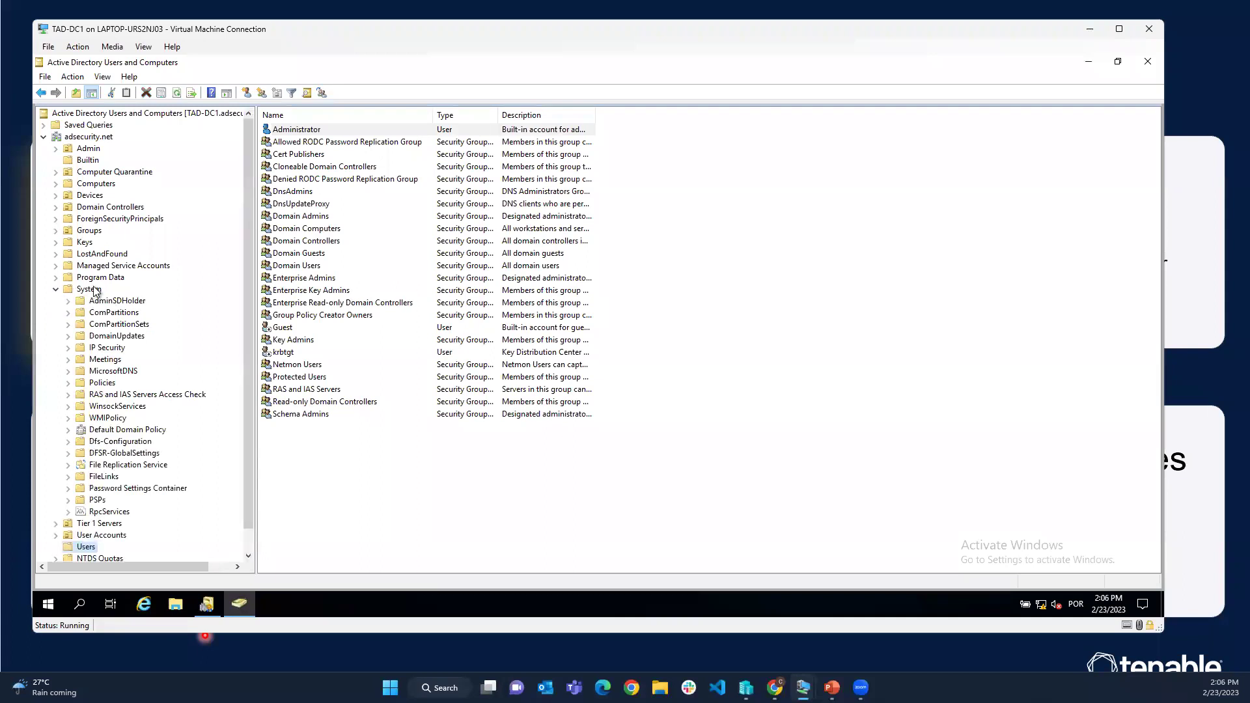
left_click(124, 302)
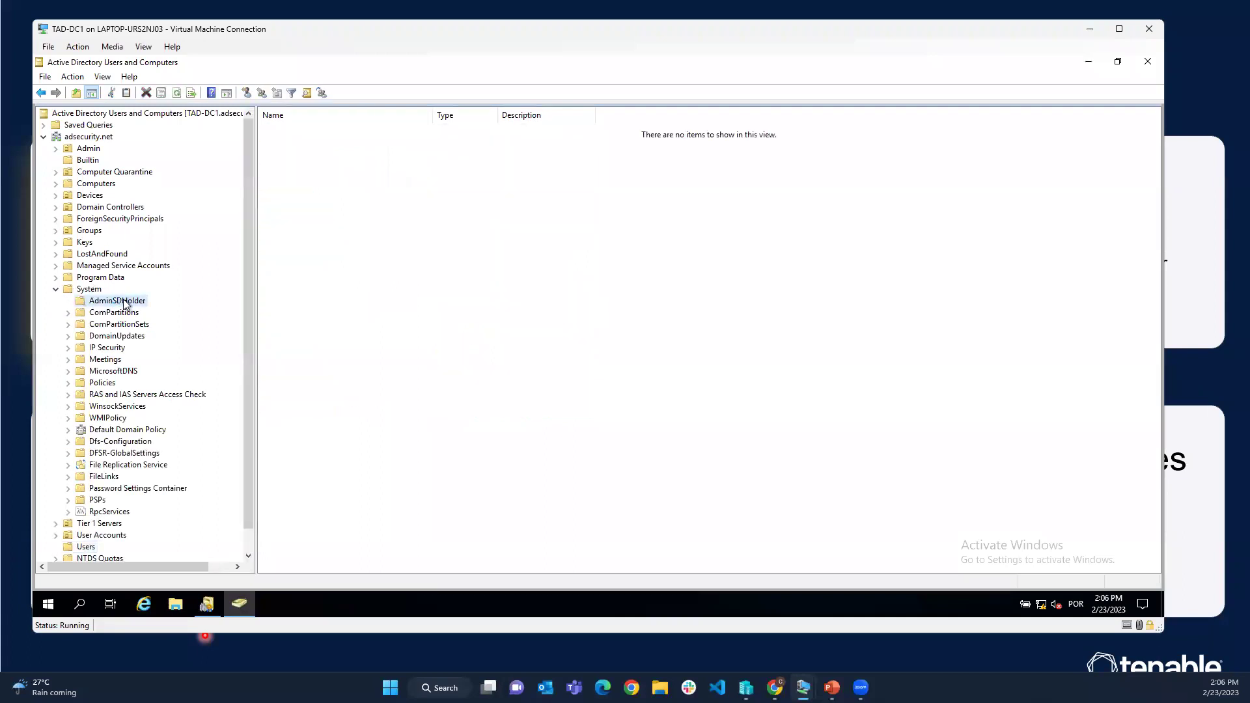
right_click(125, 304)
left_click(166, 426)
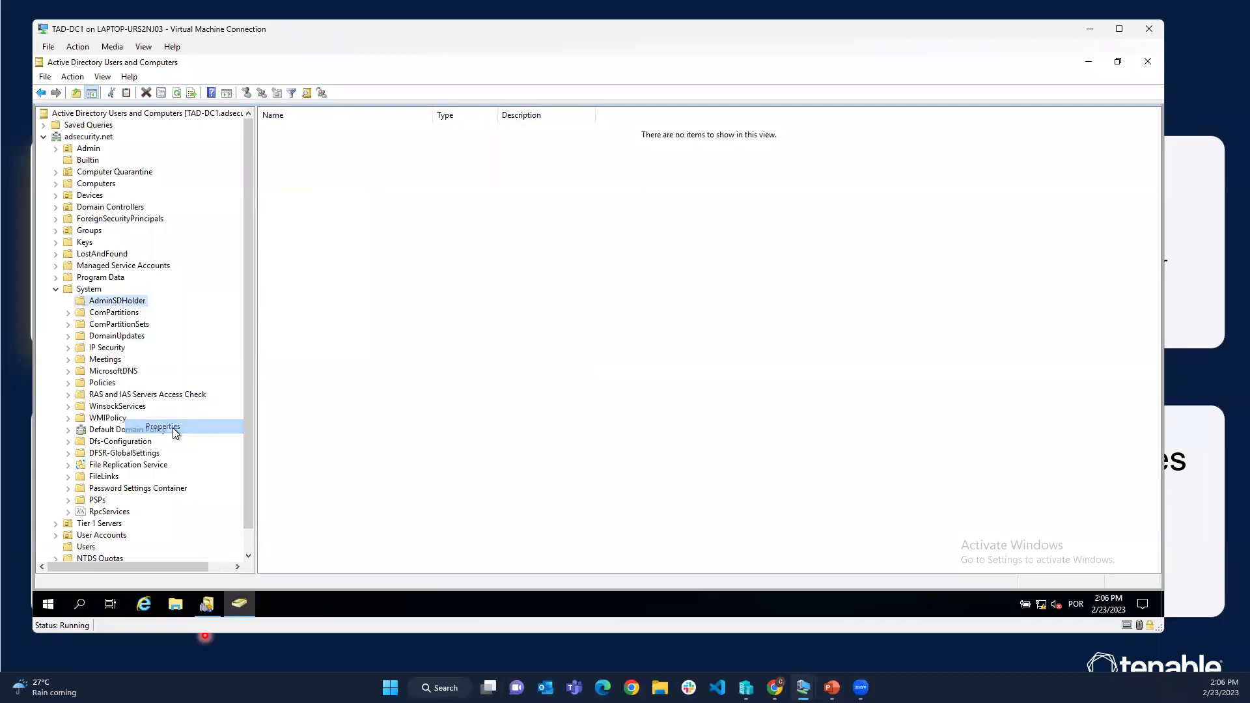
left_click(502, 157)
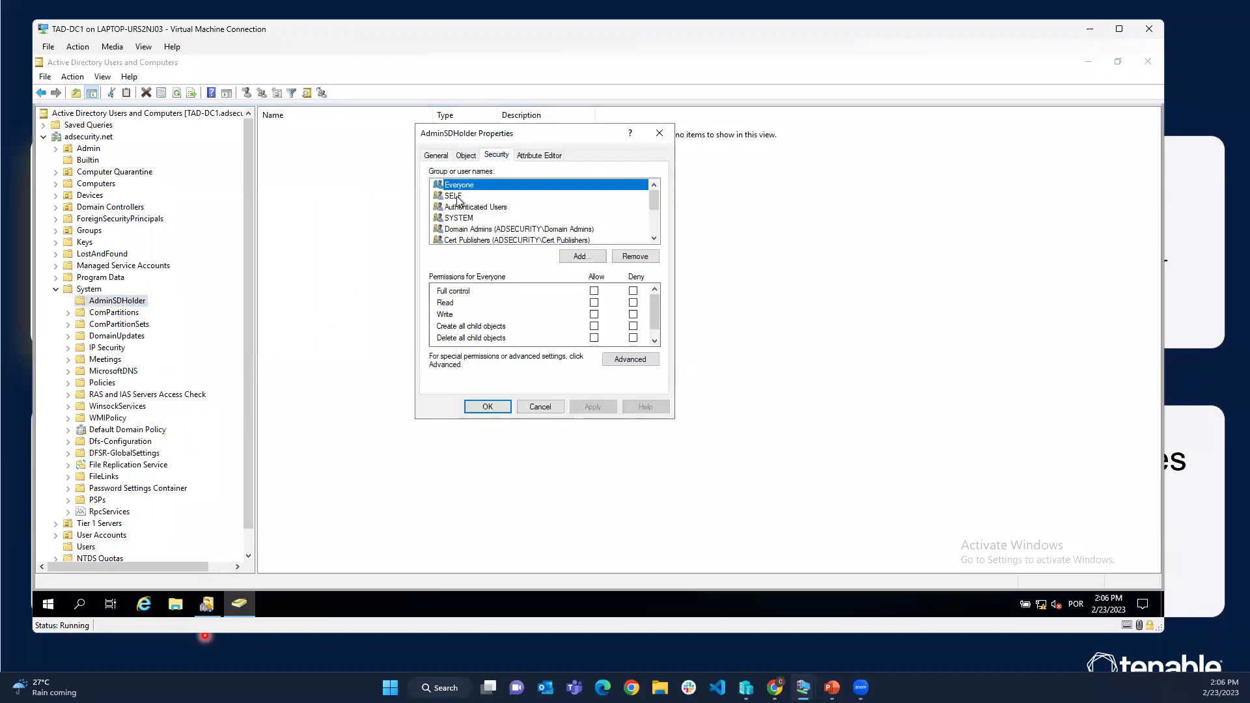
Examine the AdminSDHolder permission entries, including those for SELF, Authenticated Users, SYSTEM and Domain Admins
left_click(654, 239)
left_click(654, 238)
left_click(655, 239)
left_click(655, 238)
left_click(654, 238)
scroll(655, 239, "up", 3)
left_click(462, 196)
left_click(488, 209)
left_click(489, 219)
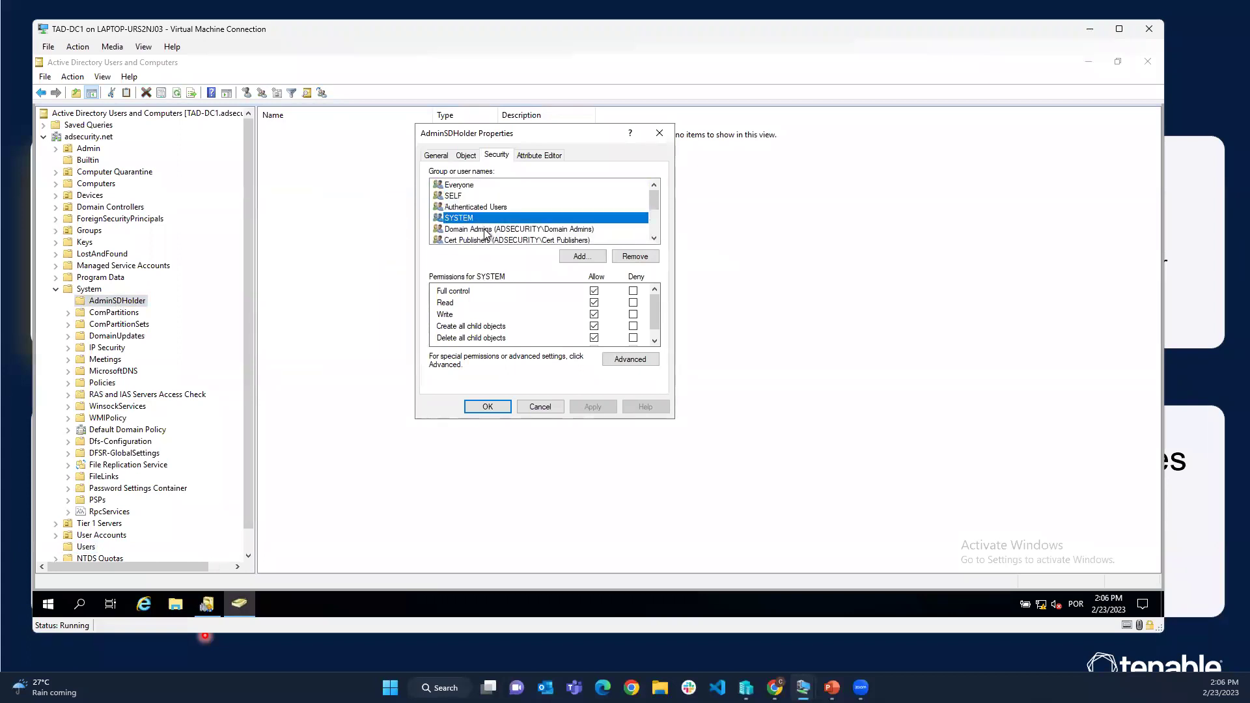
left_click(486, 230)
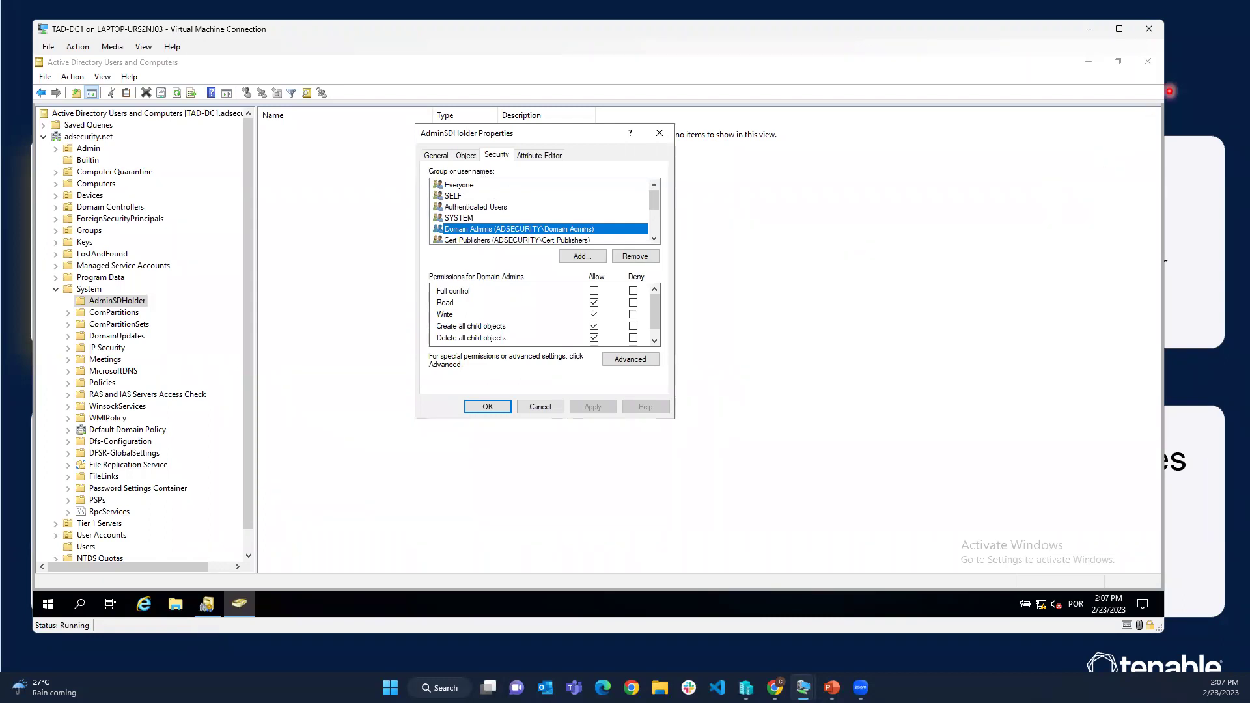
Show the Active Directory Security Overview slide in PowerPoint, then return to the TAD-DC1 virtual machine
left_click(1183, 86)
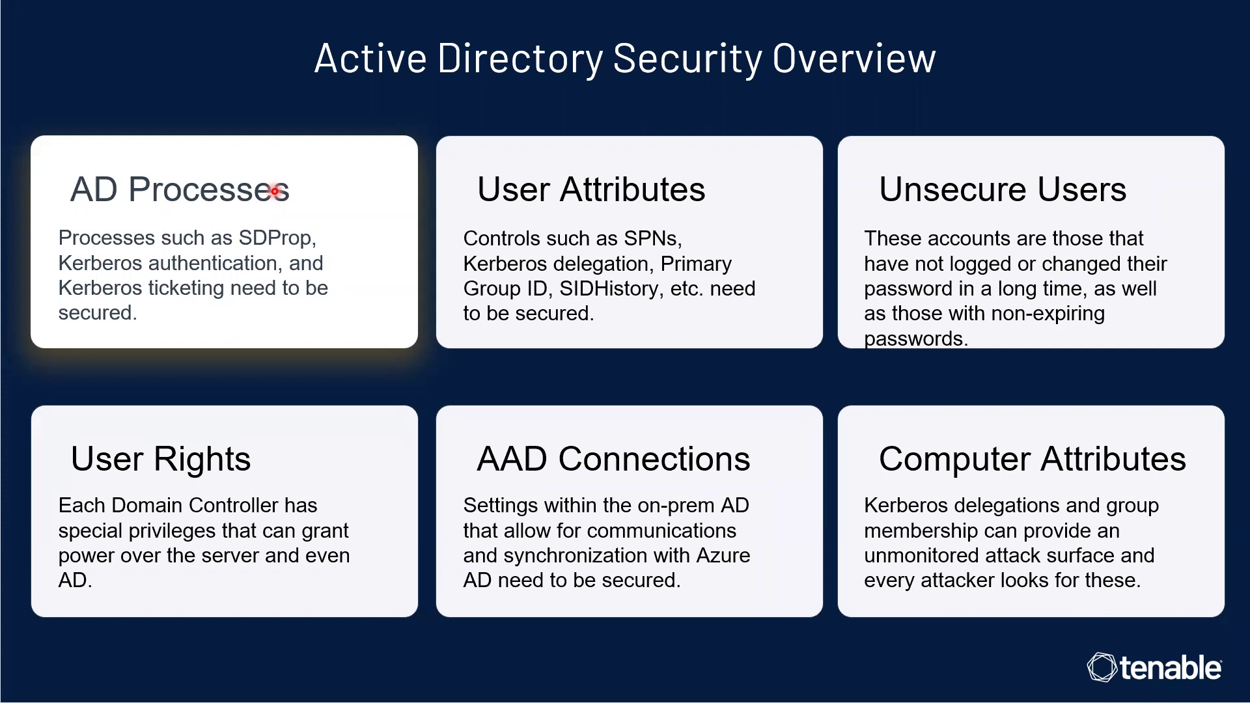
key("super+Tab")
left_click(738, 217)
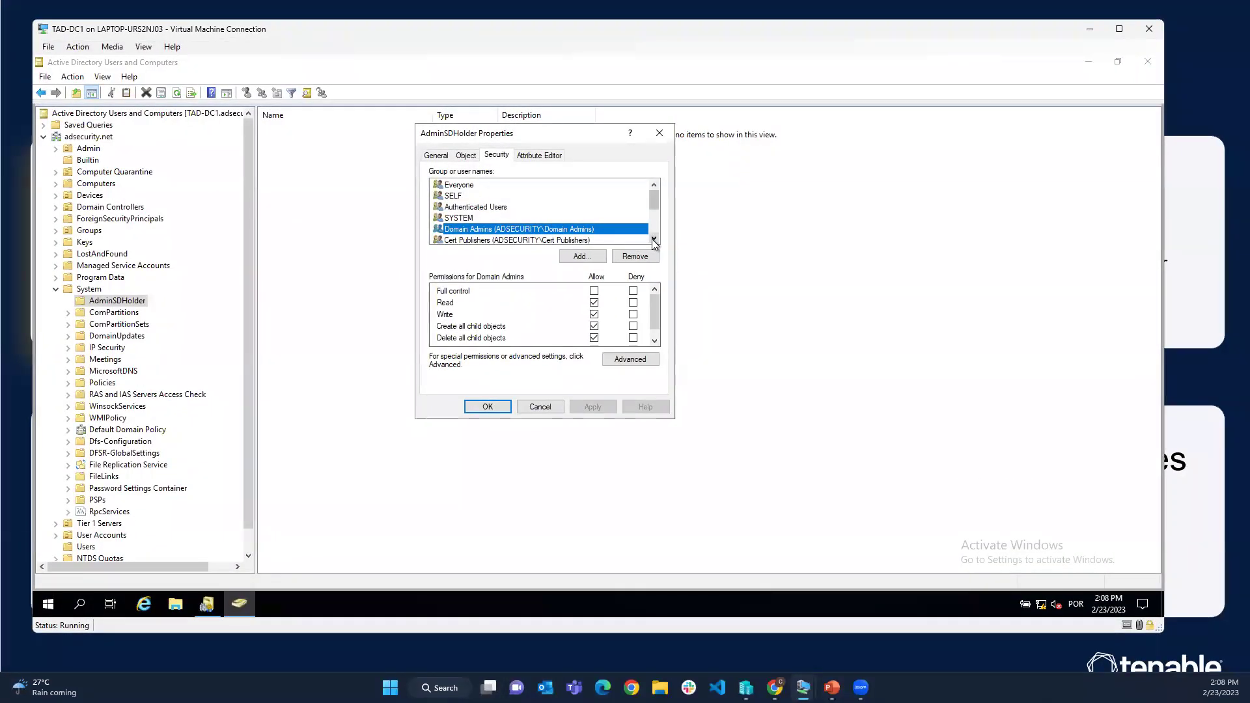
Review the remaining AdminSDHolder security principals, cancel the selection of a new principal, and close the container's properties
left_click(654, 239)
left_click(582, 258)
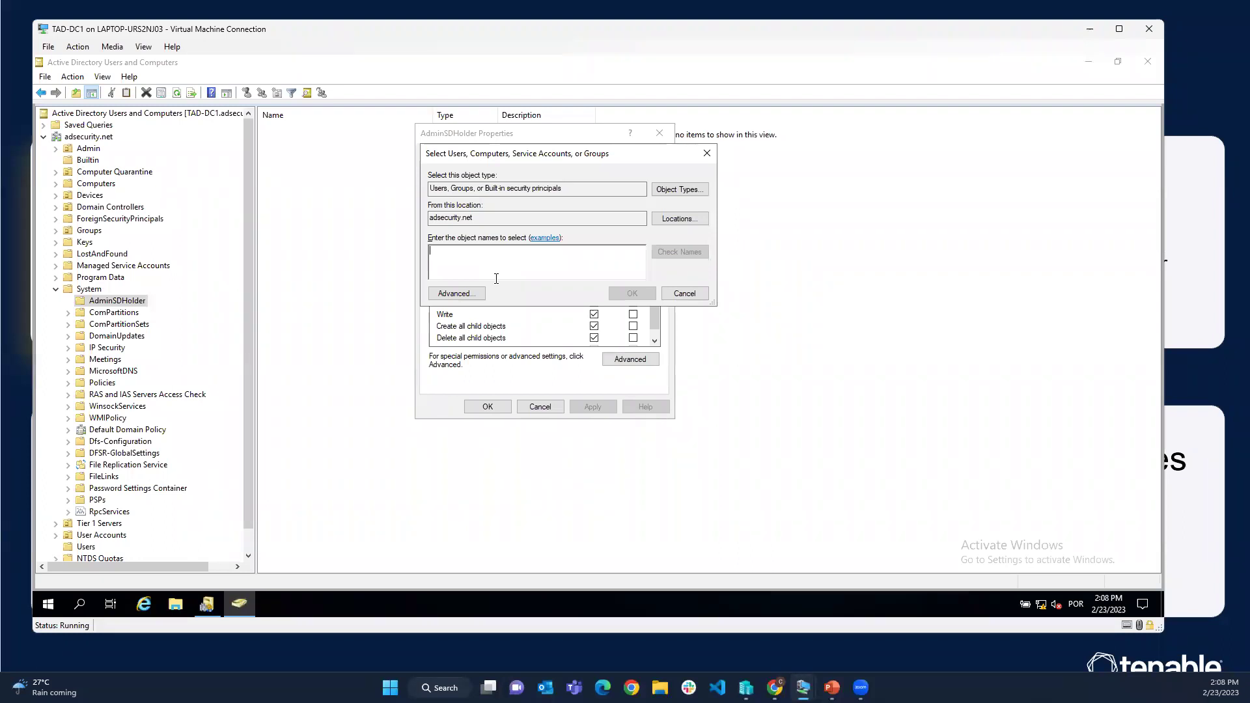
left_click(678, 293)
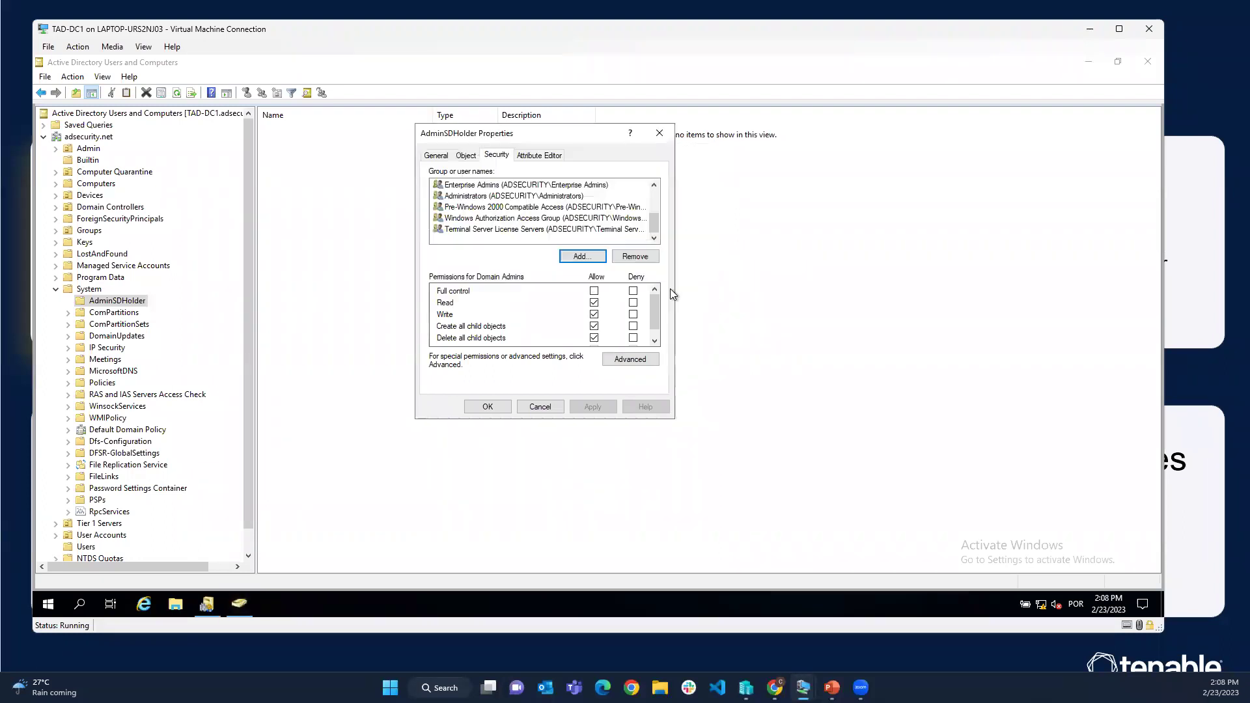
left_click(661, 130)
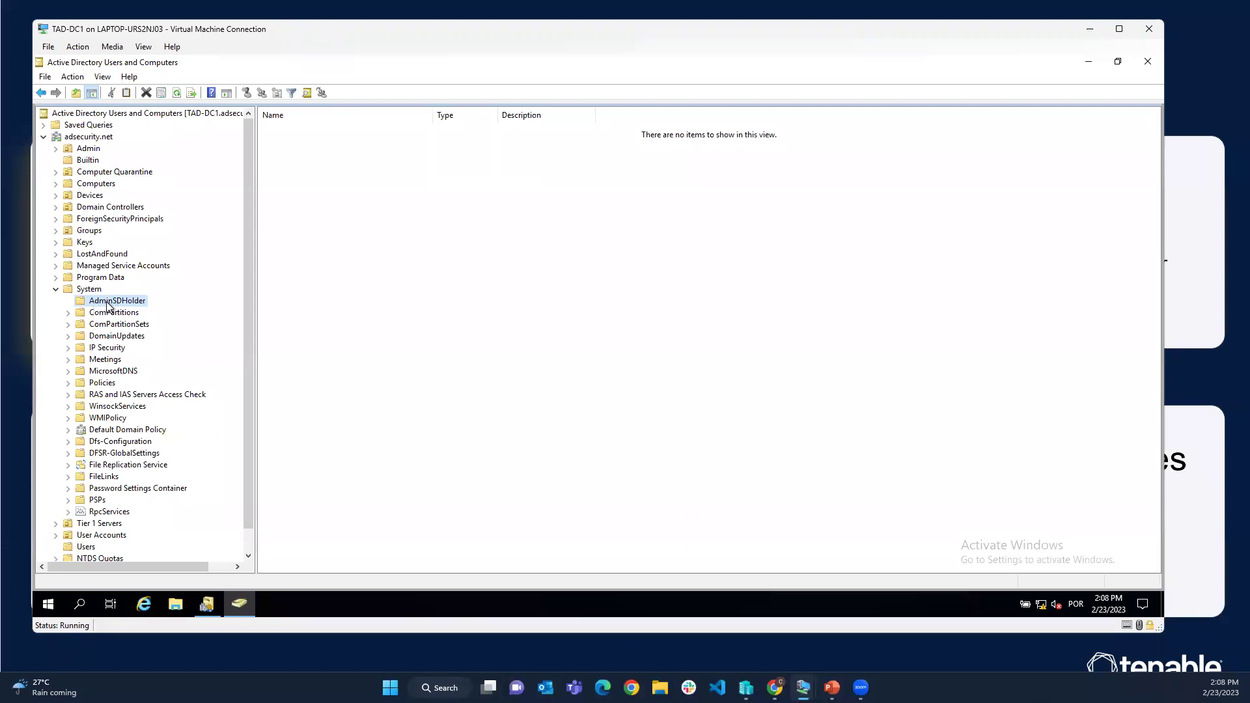
Switch to the PowerPoint overview slide again, then bring the TAD-DC1 virtual machine window back
left_click(1201, 85)
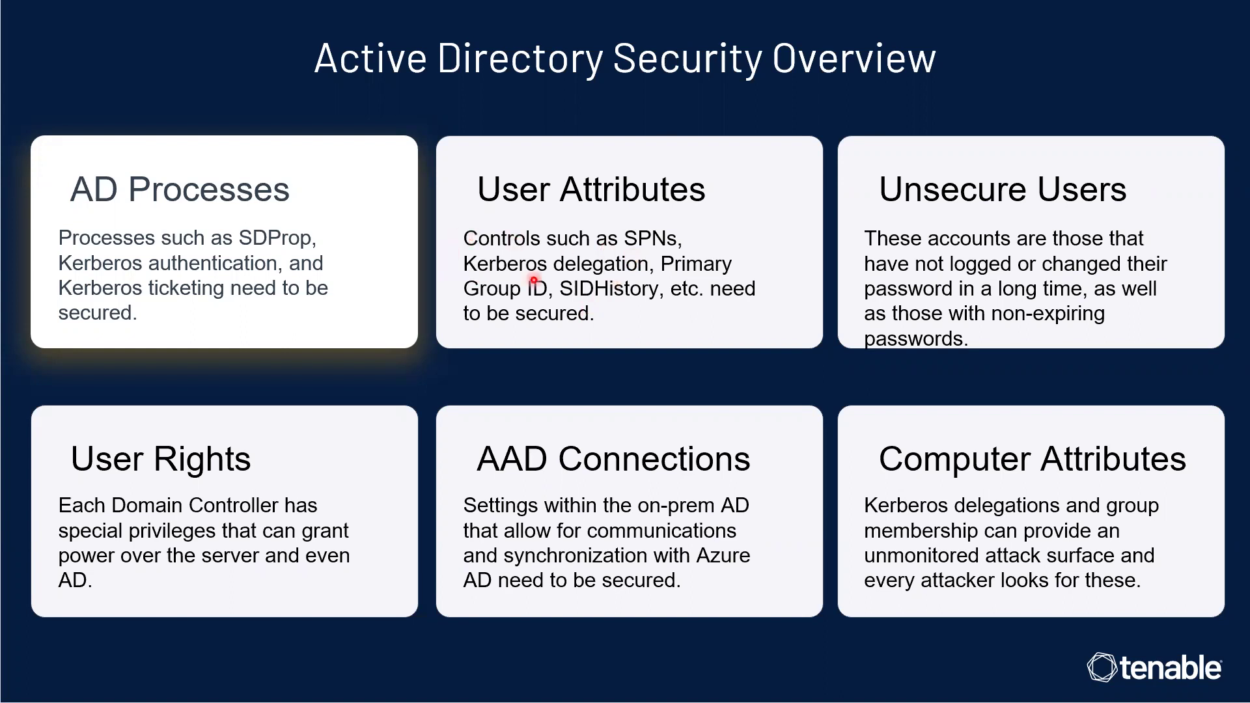
left_click(488, 687)
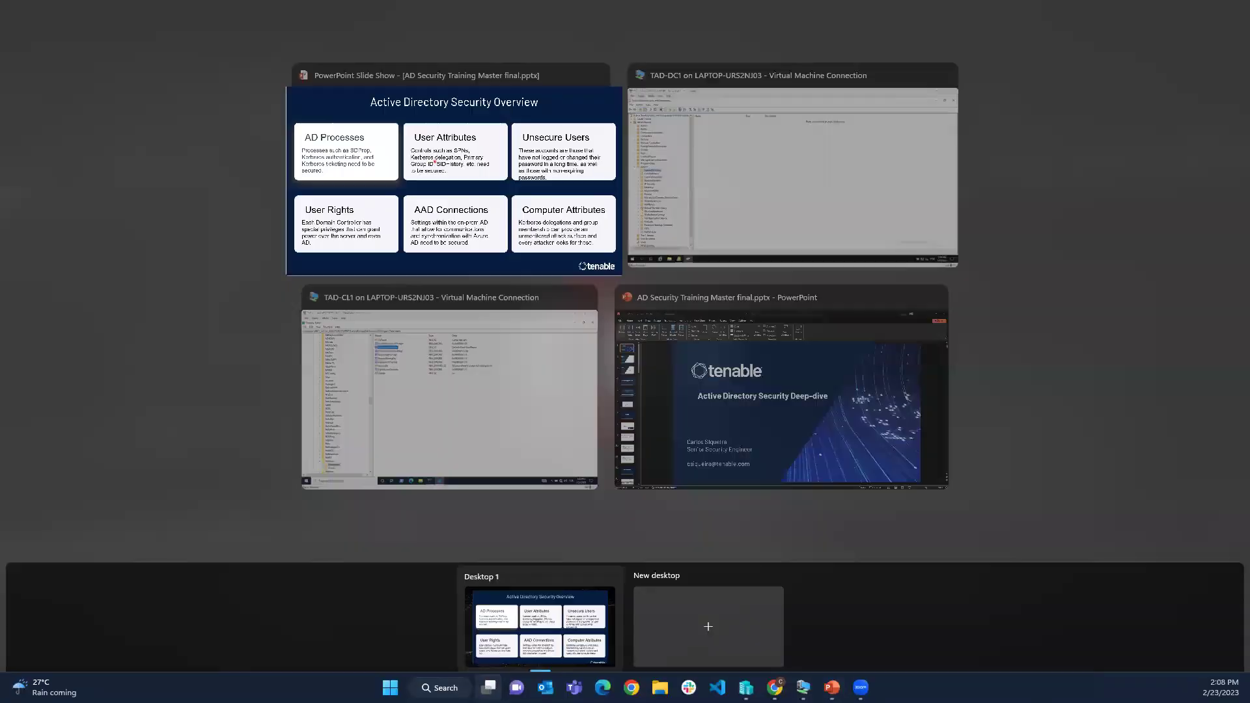
left_click(745, 201)
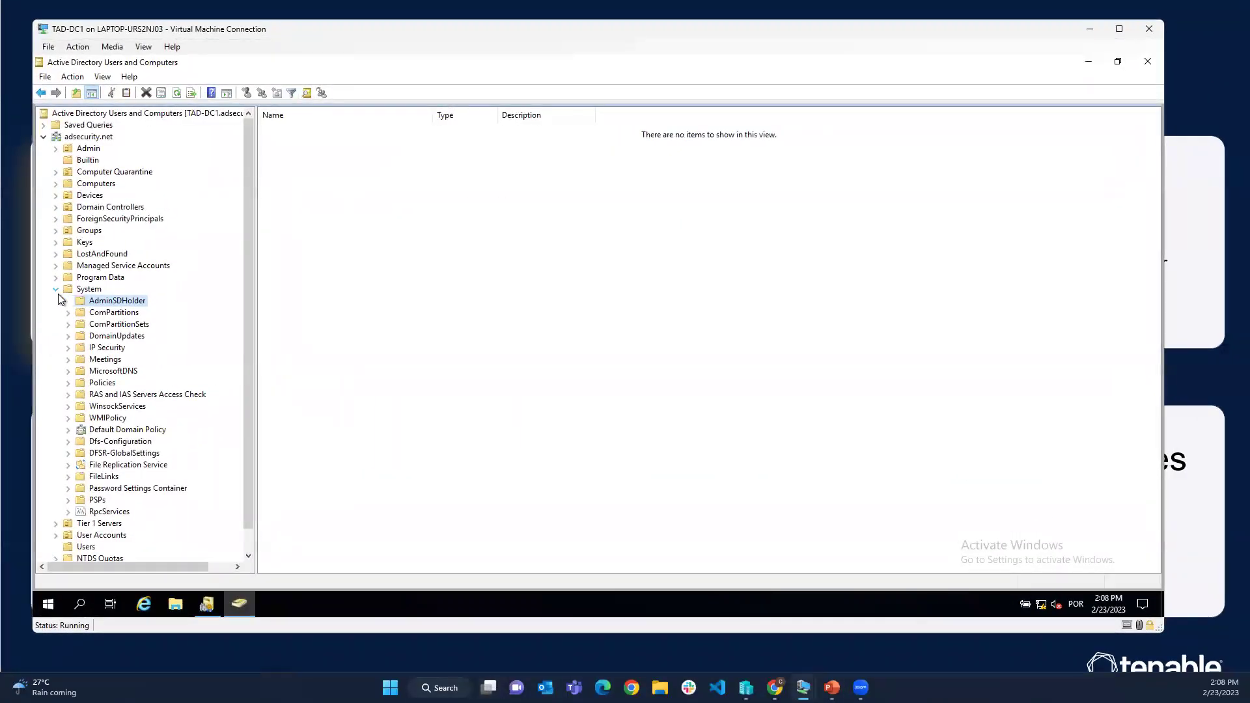
Collapse the System branch, look at Enabled Users under User Accounts, then show the Users container
left_click(56, 289)
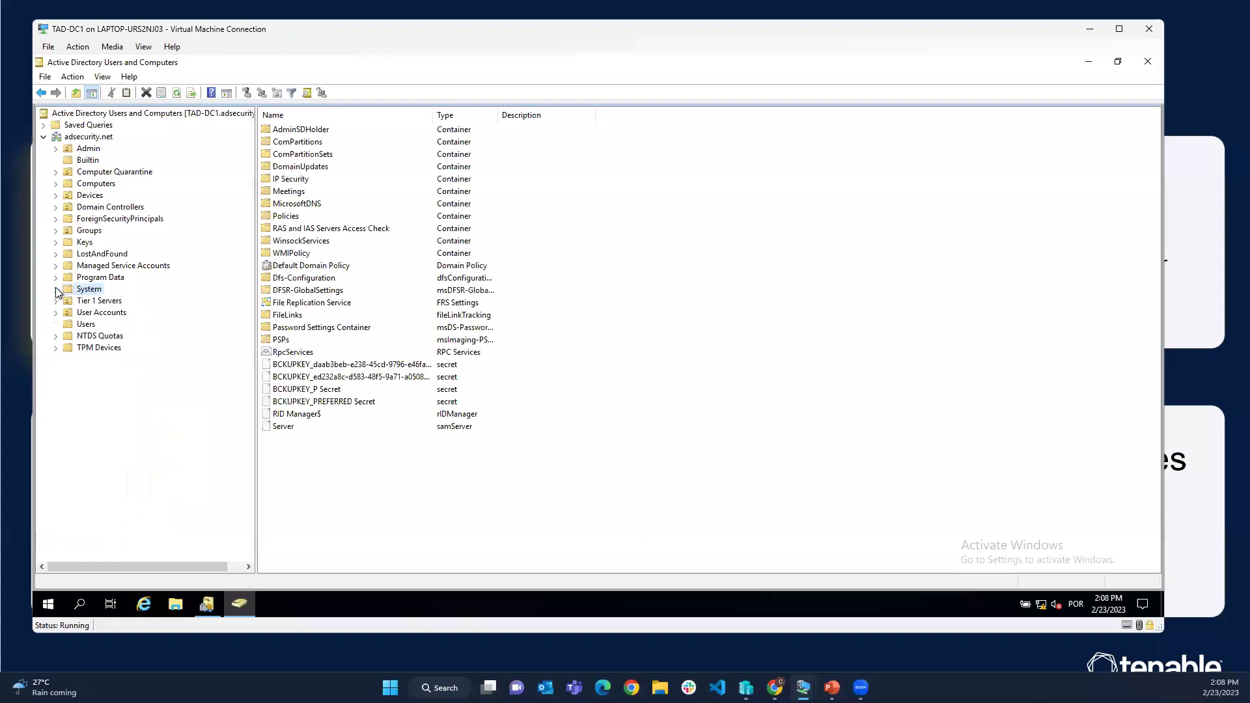
left_click(56, 313)
left_click(115, 337)
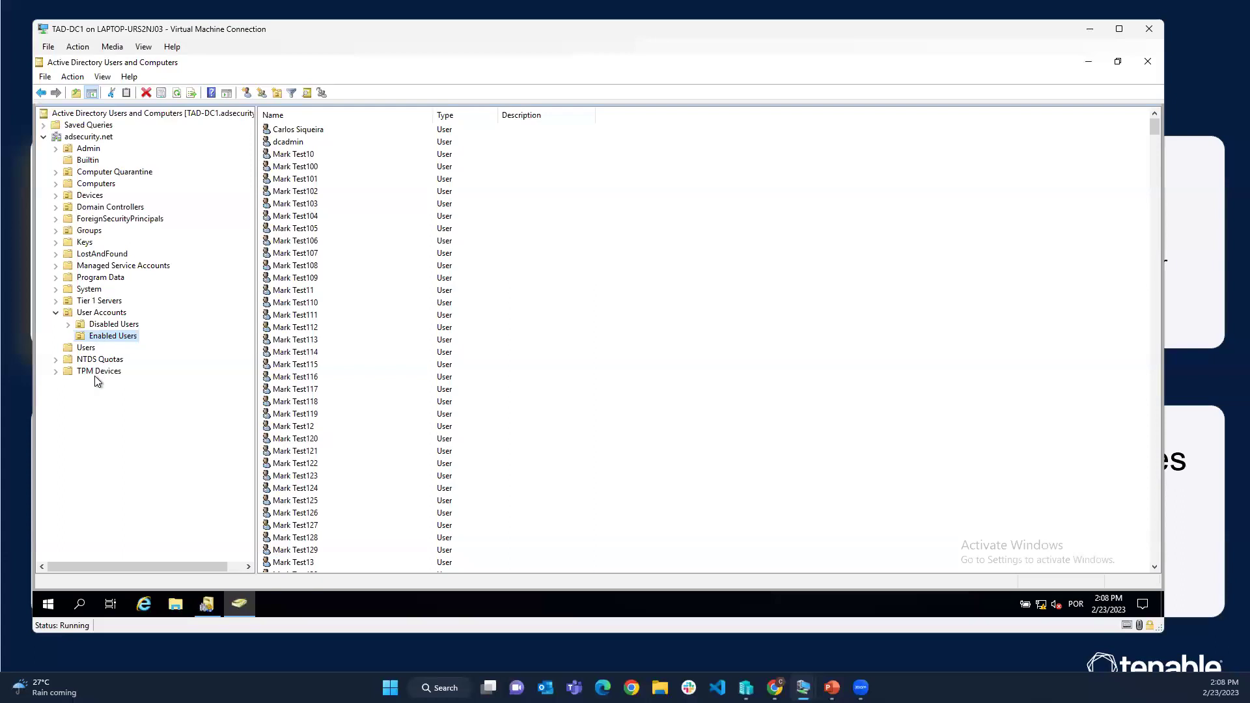
left_click(89, 355)
left_click(316, 132)
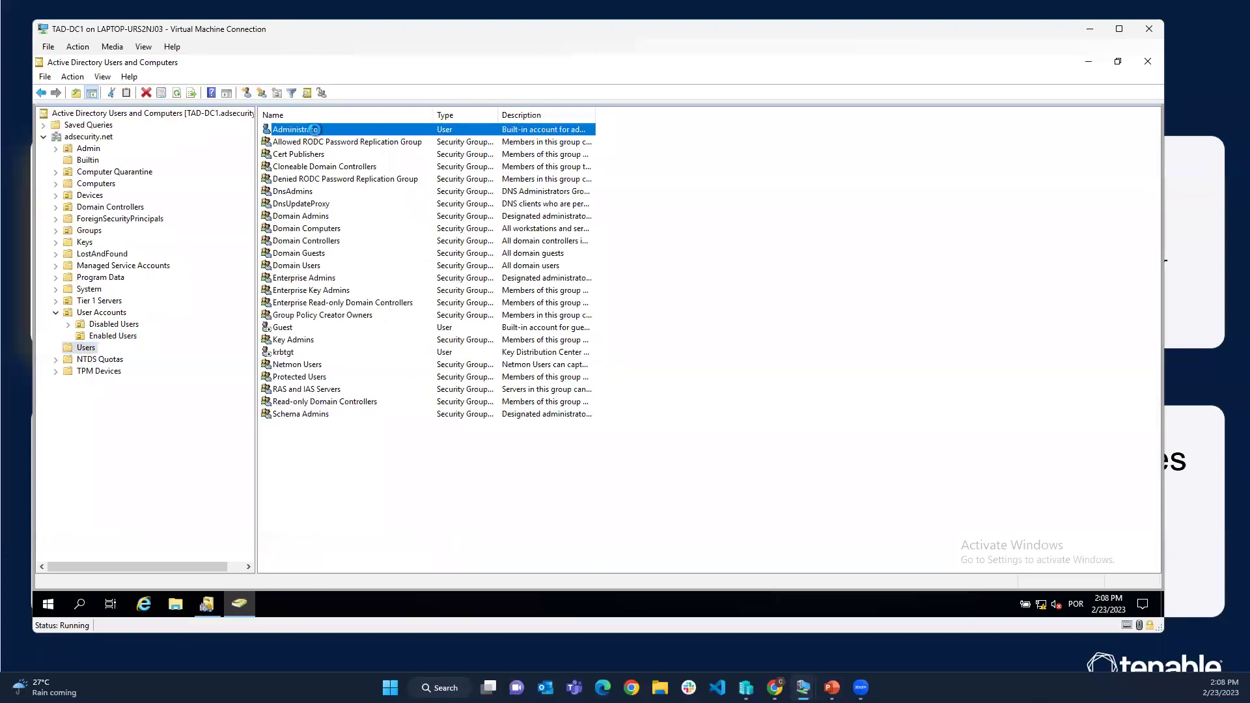
double_click(317, 132)
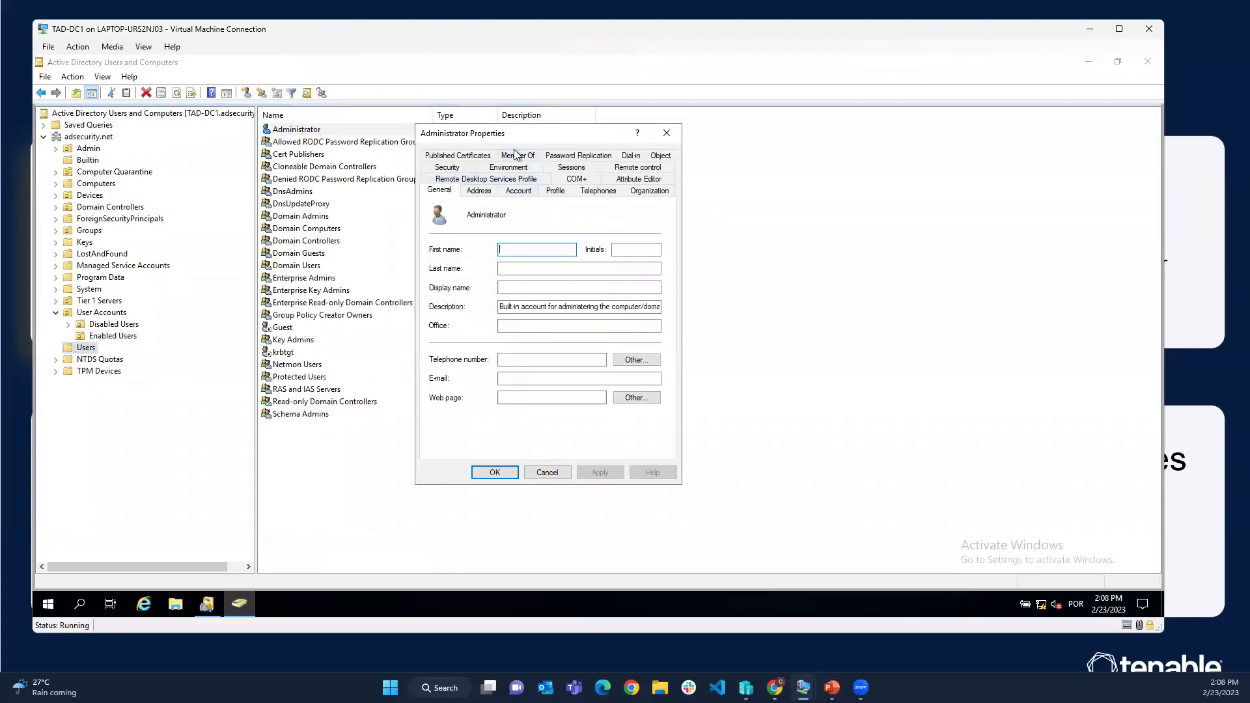
left_click(516, 194)
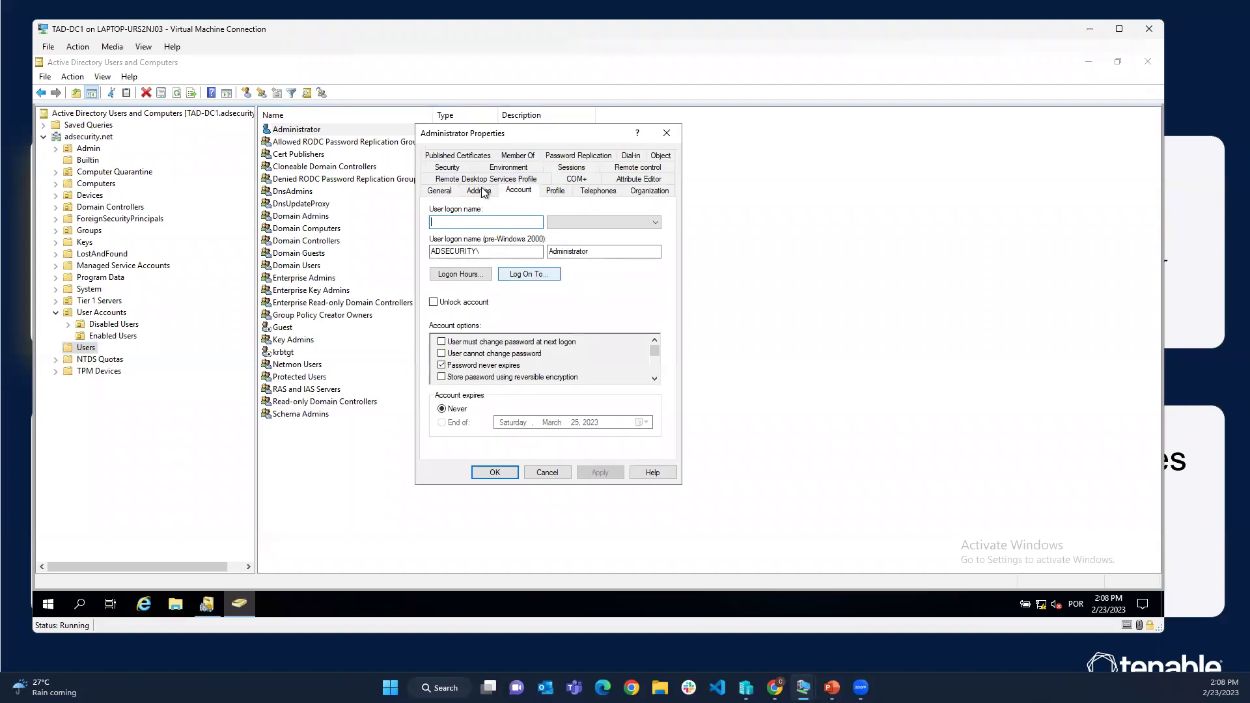
left_click(655, 378)
left_click(655, 378)
left_click(655, 378)
left_click(655, 378)
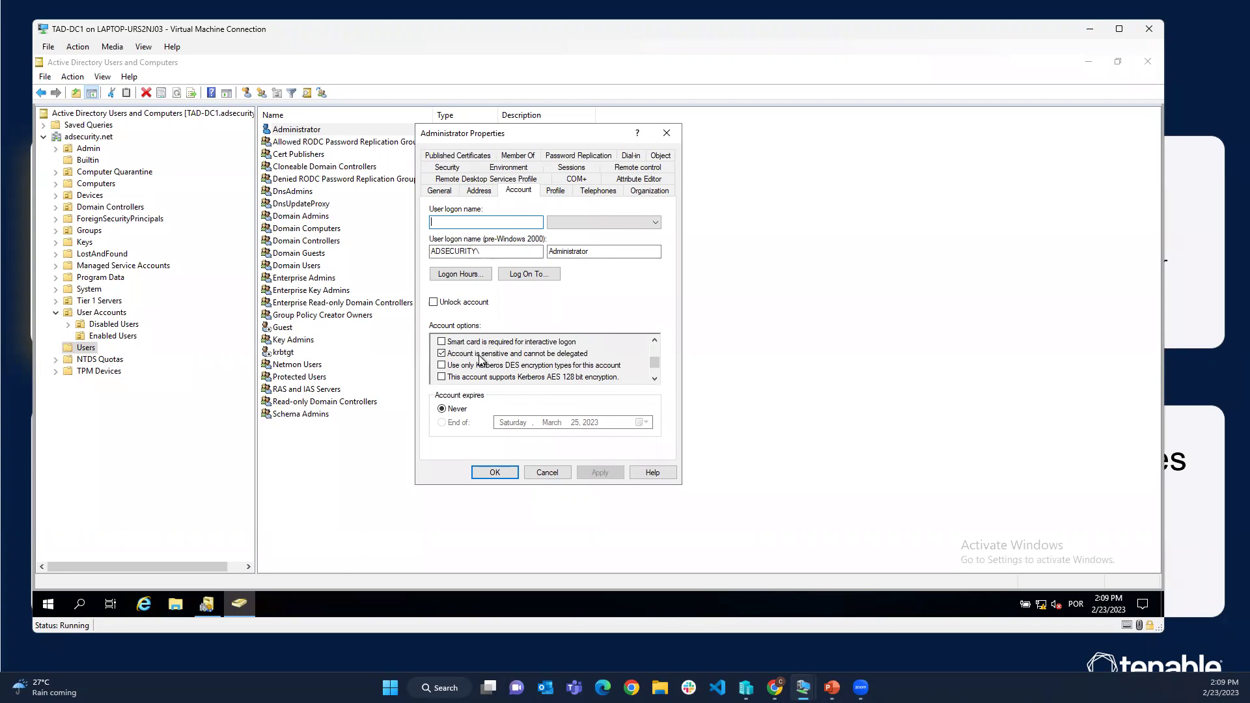
left_click(535, 474)
View the Builtin container, then search the adsecurity.net domain for "protect" and open the Protected Users group's properties
left_click(78, 162)
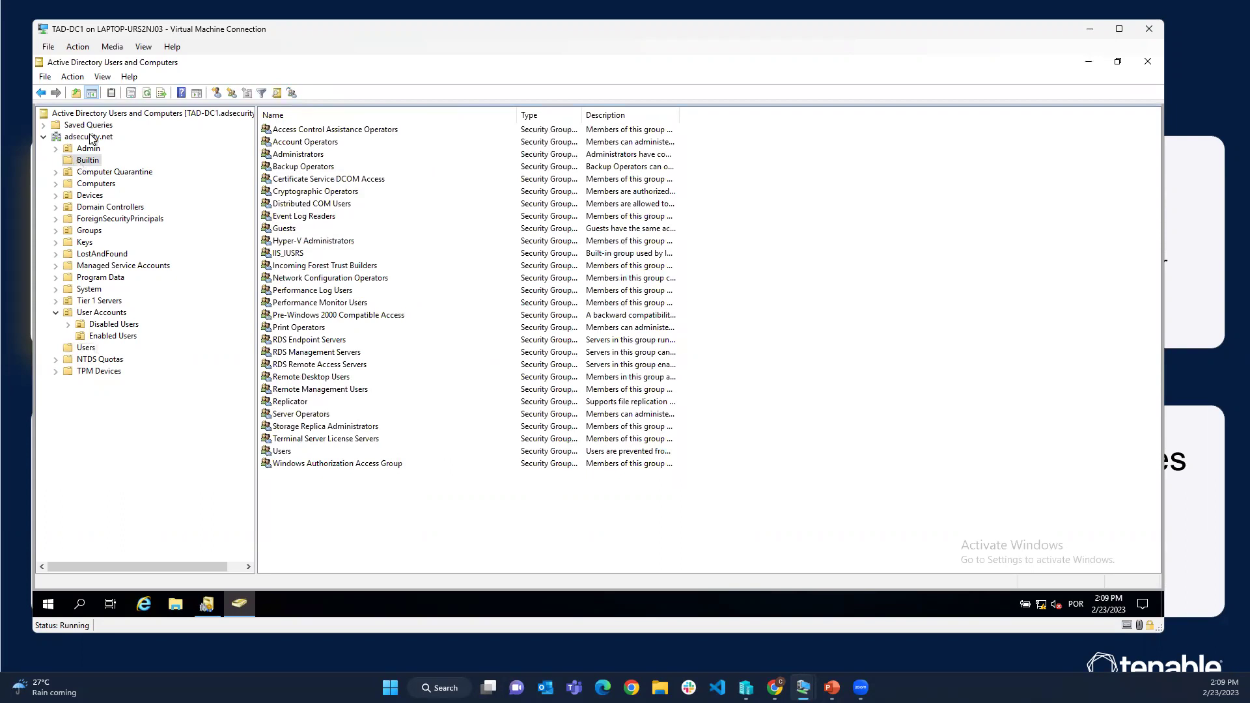
left_click(90, 136)
right_click(91, 136)
left_click(121, 157)
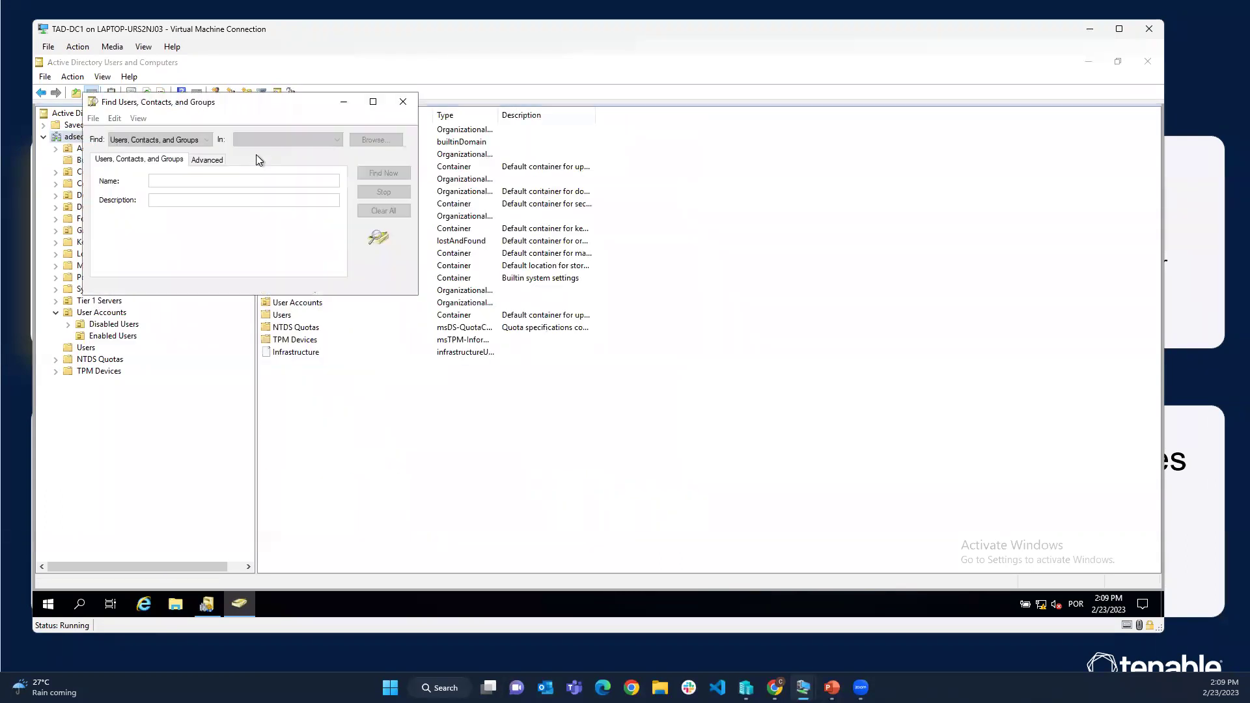
left_click(229, 179)
type("protect")
key("Return")
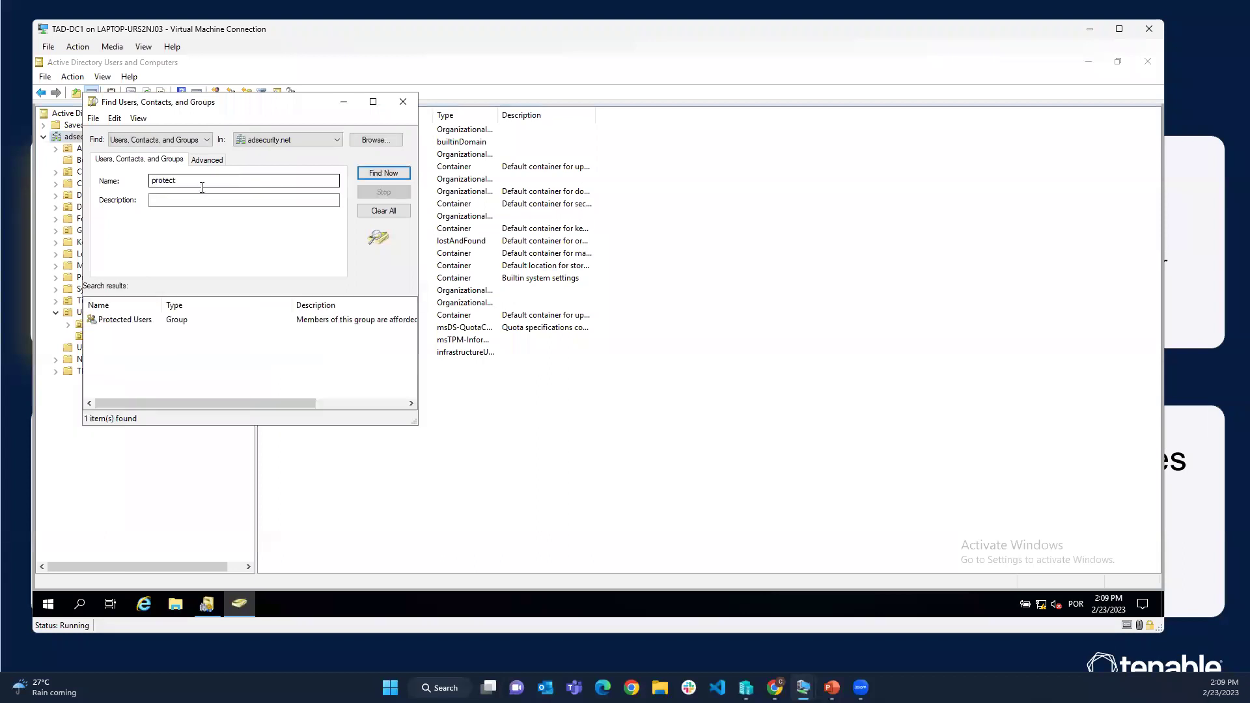
double_click(301, 320)
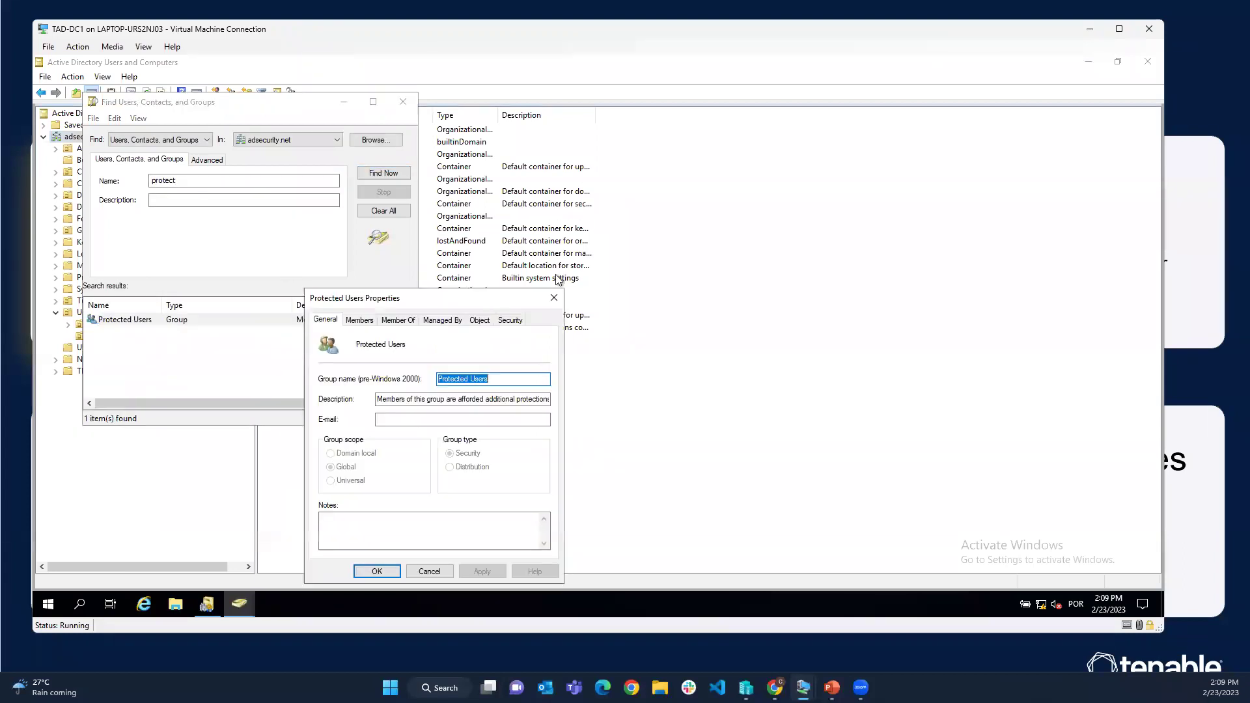
Check the Members list of the Protected Users group, close the search, and show the Users container with User Accounts collapsed
left_click_drag(432, 300, 538, 168)
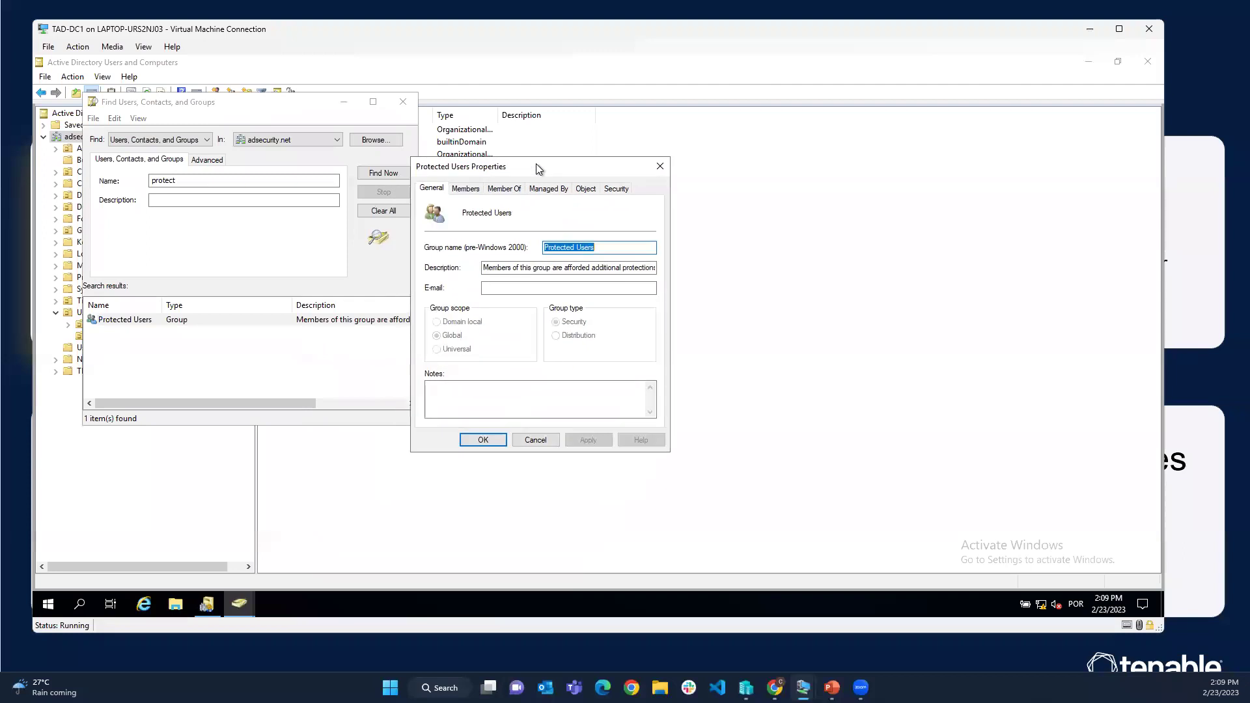
left_click(463, 190)
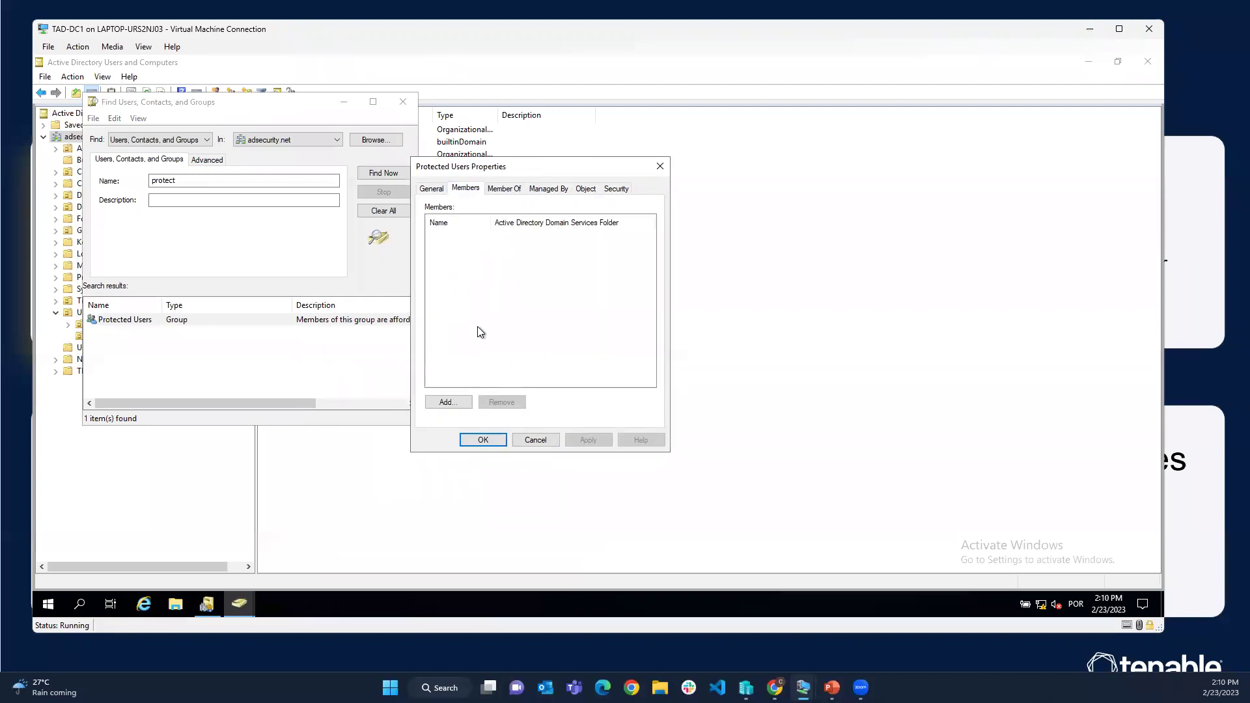
left_click(544, 442)
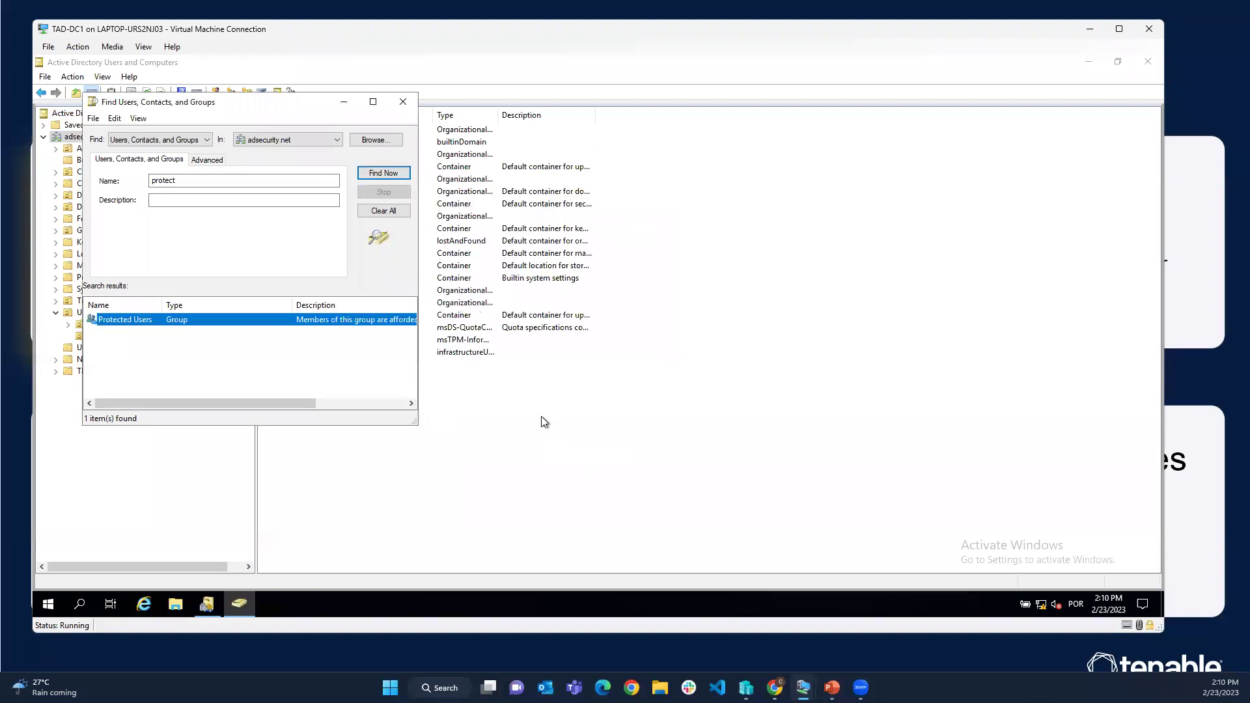
left_click(401, 102)
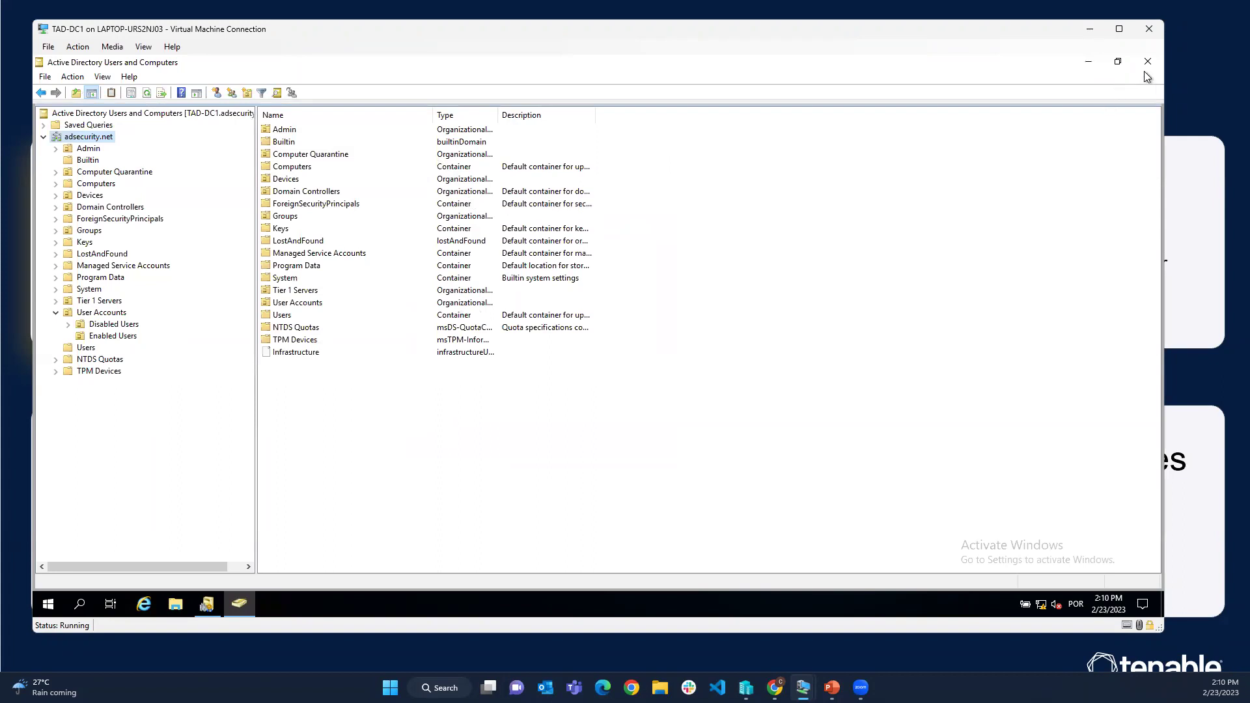
left_click(56, 313)
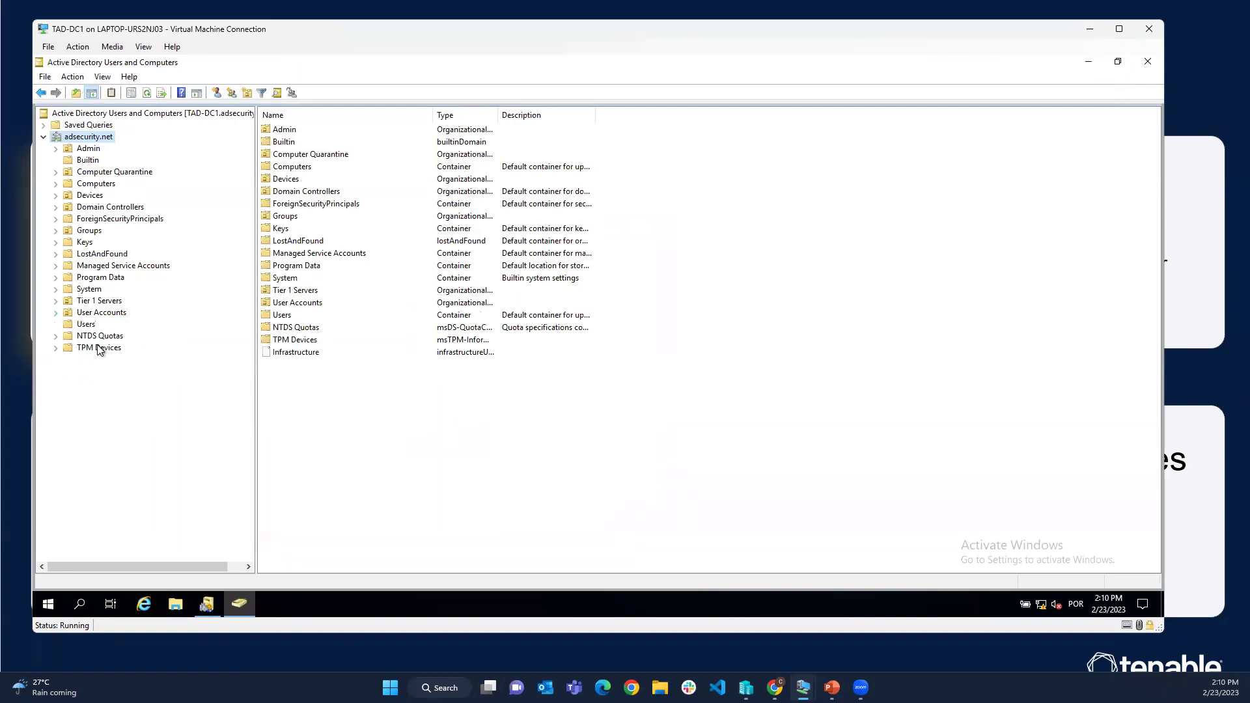
left_click(83, 325)
Switch to the TAD-CL1 virtual machine and close its Registry Editor
left_click(1207, 63)
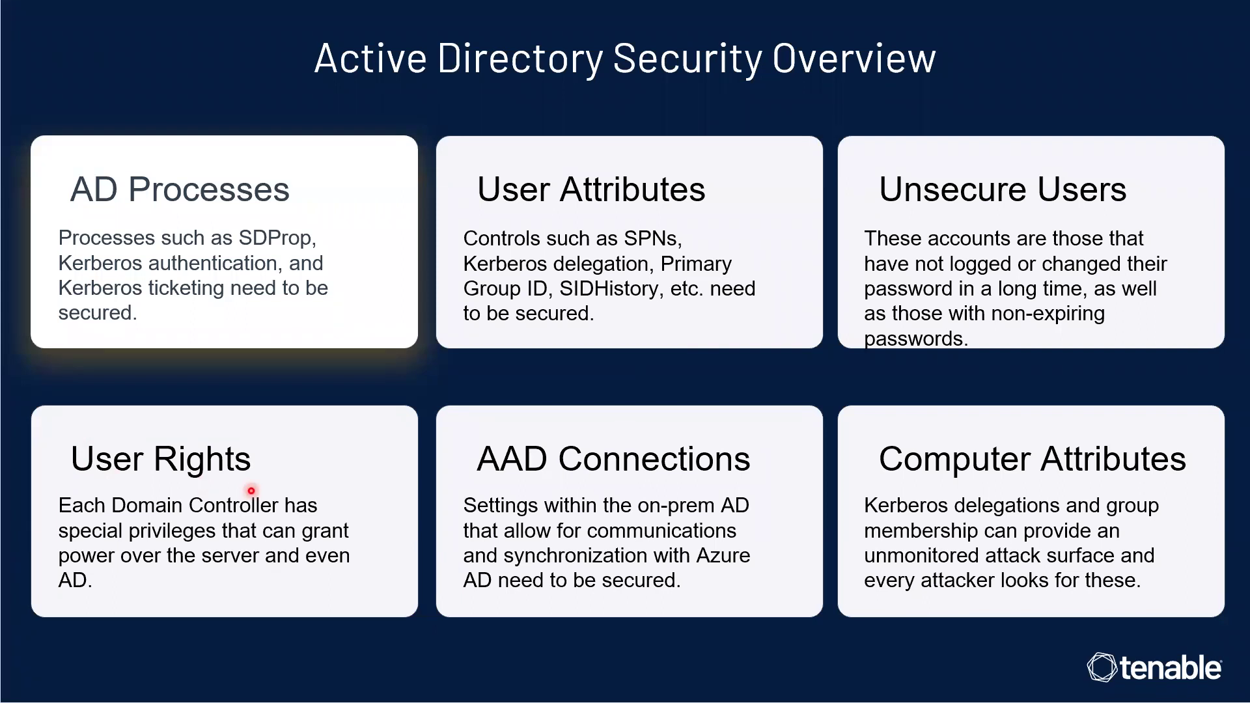
key("super+Tab")
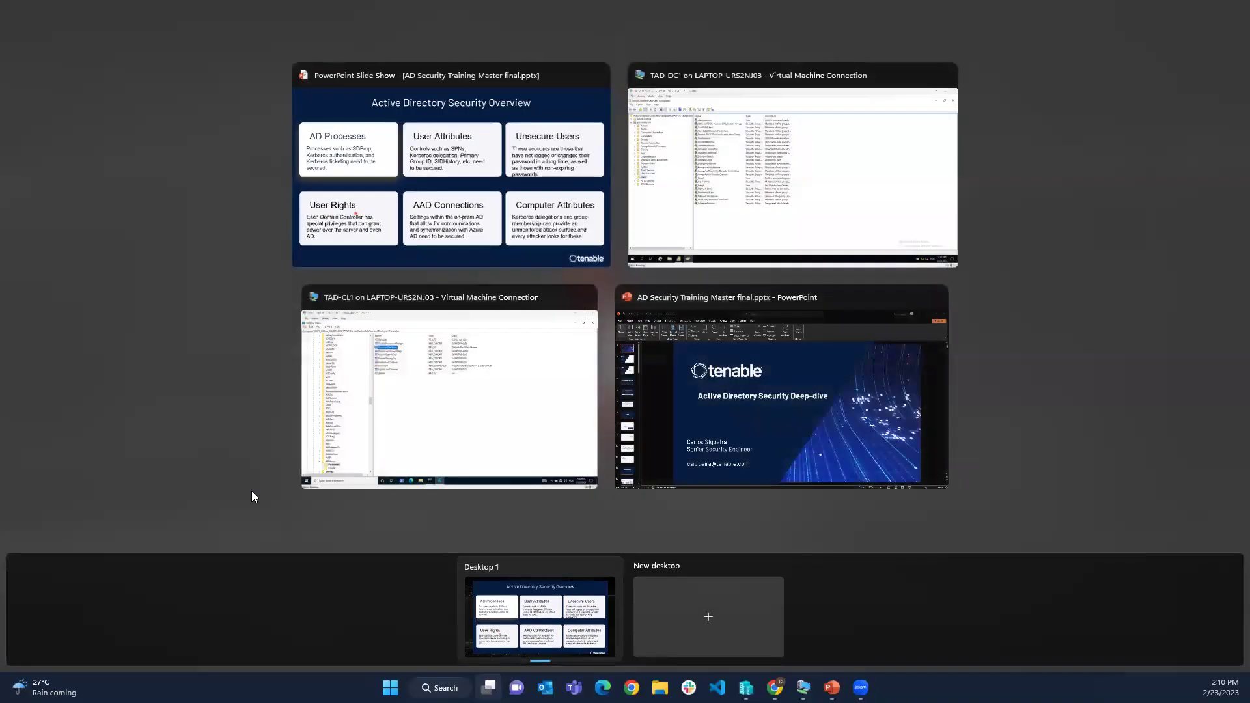
left_click(414, 426)
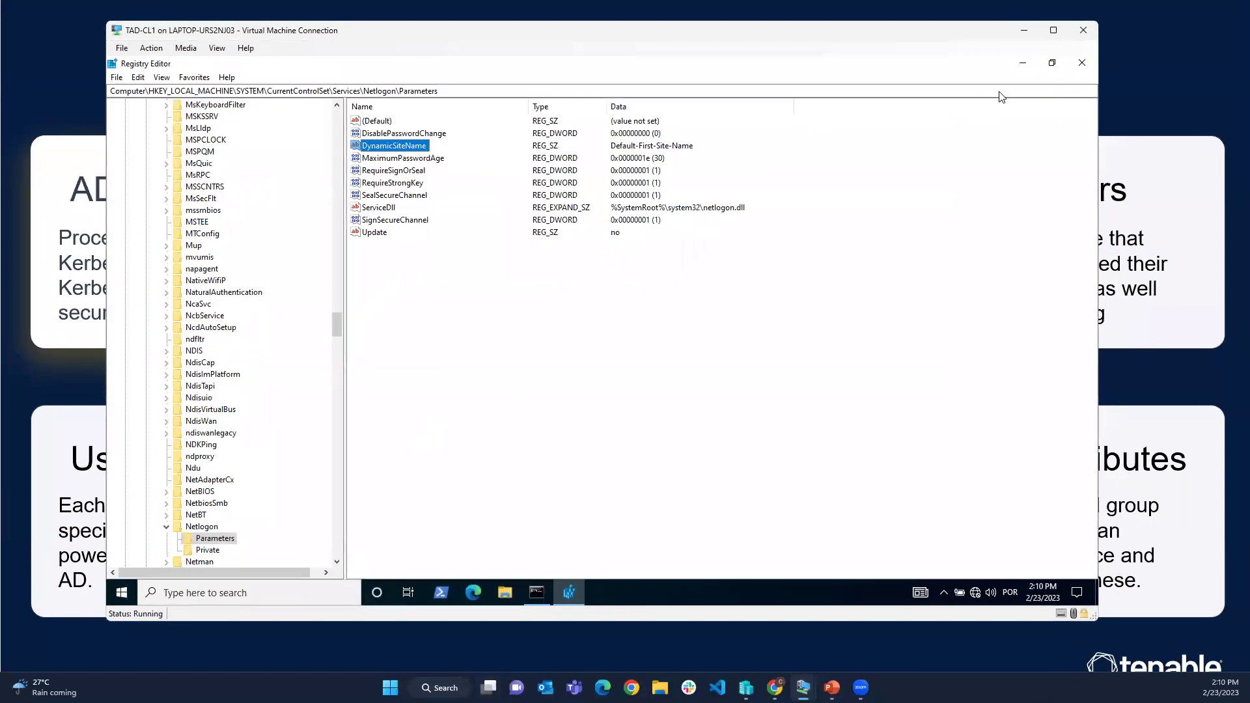
left_click(1082, 62)
Change the Command Prompt to the drive's root with cd\ and clear its screen with cls
left_click(506, 436)
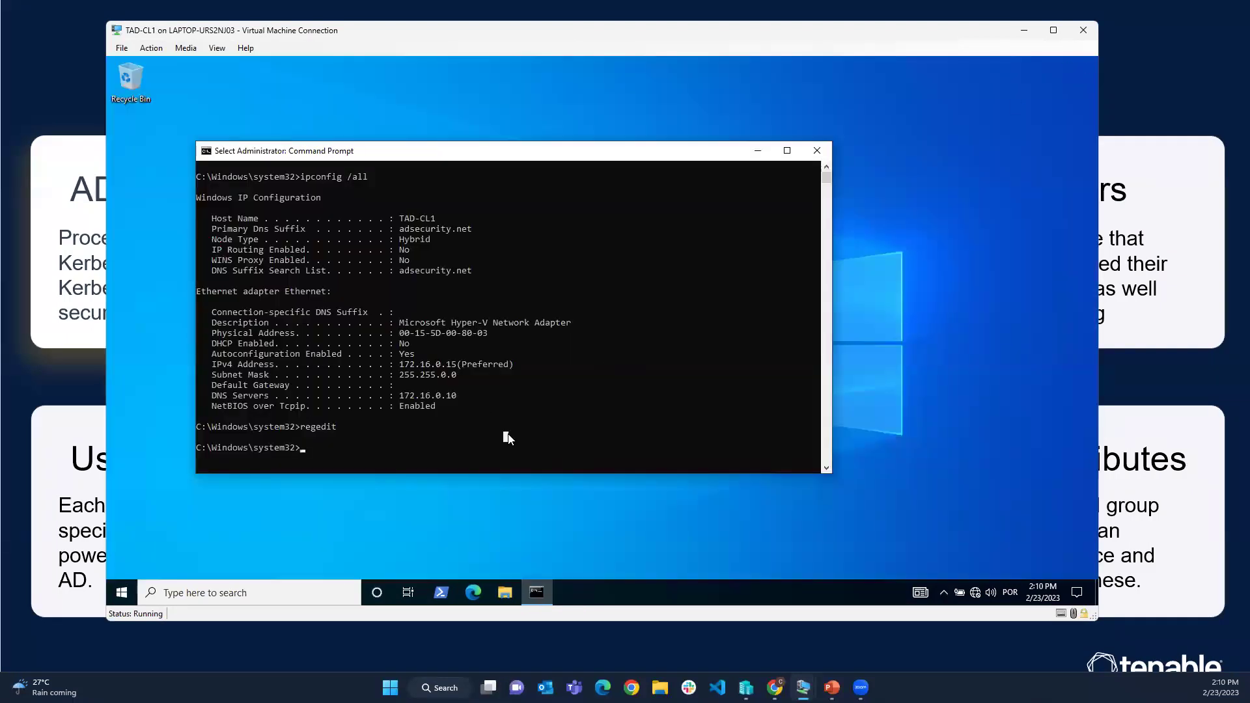
type("cd\\")
key("Return")
type("cls")
key("Return")
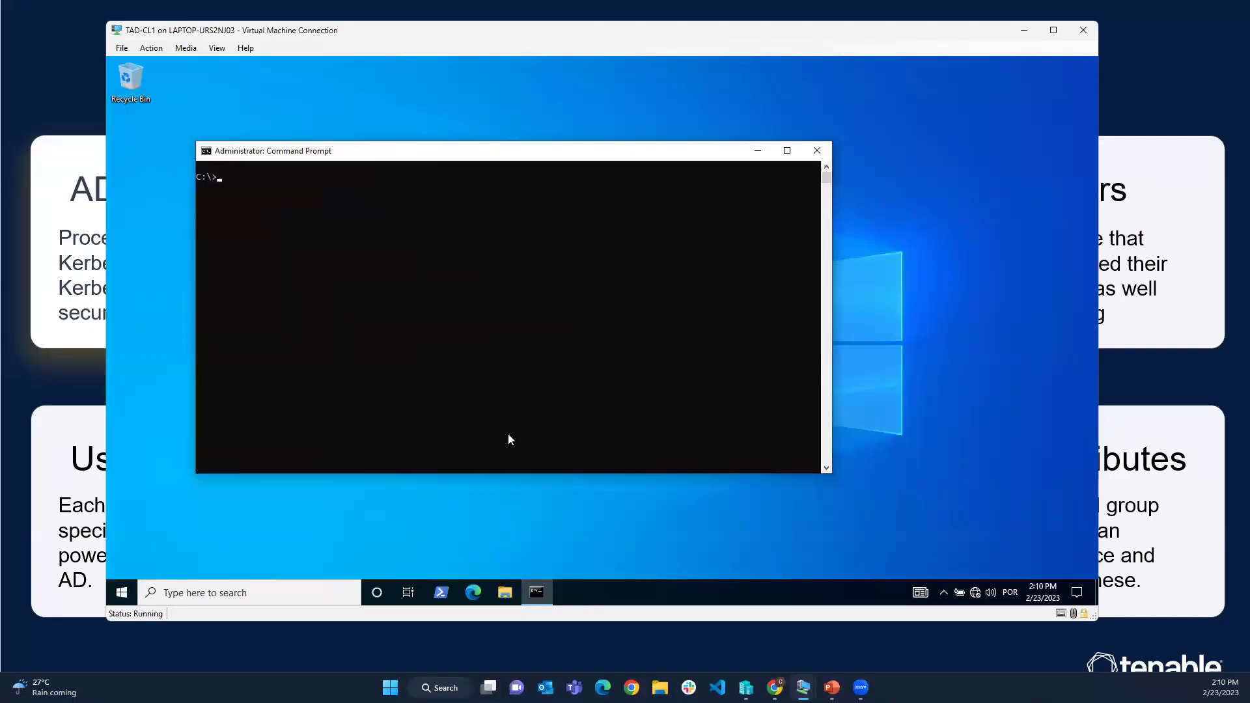
Run whoami /all and highlight the signed-in user's SID in the user information section of the output
type("whoami /all")
key("Return")
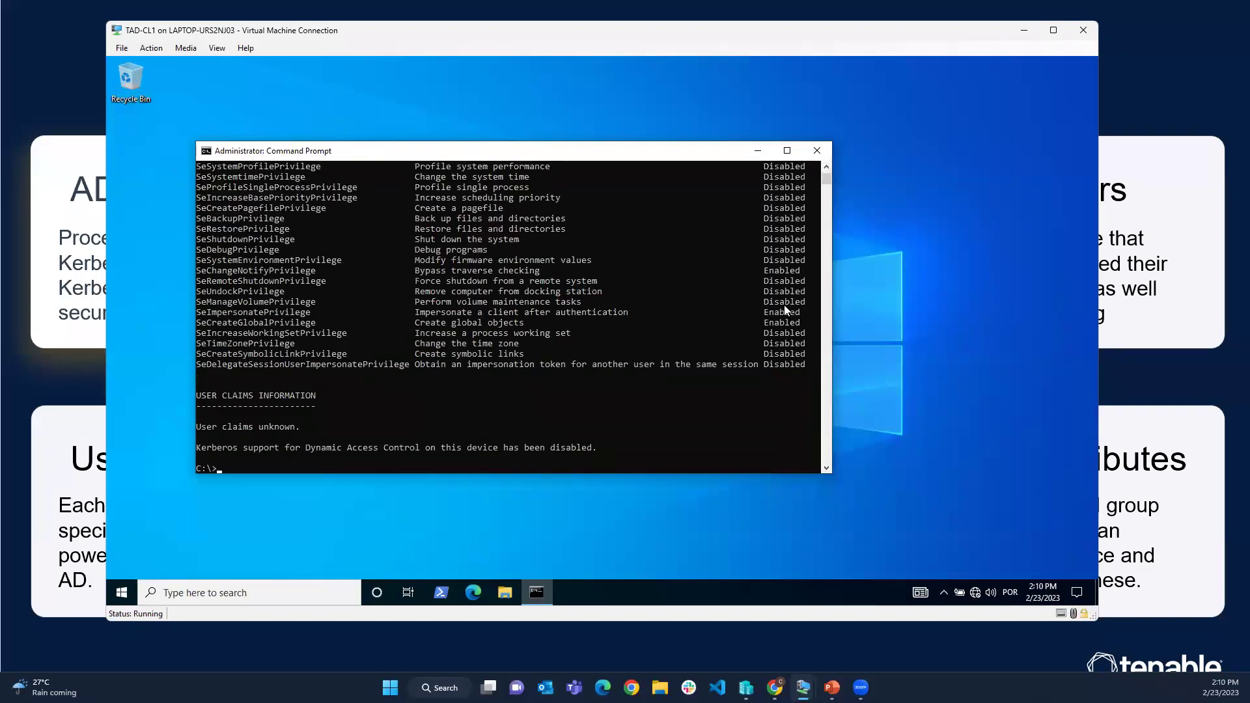
scroll(827, 176, "up", 15)
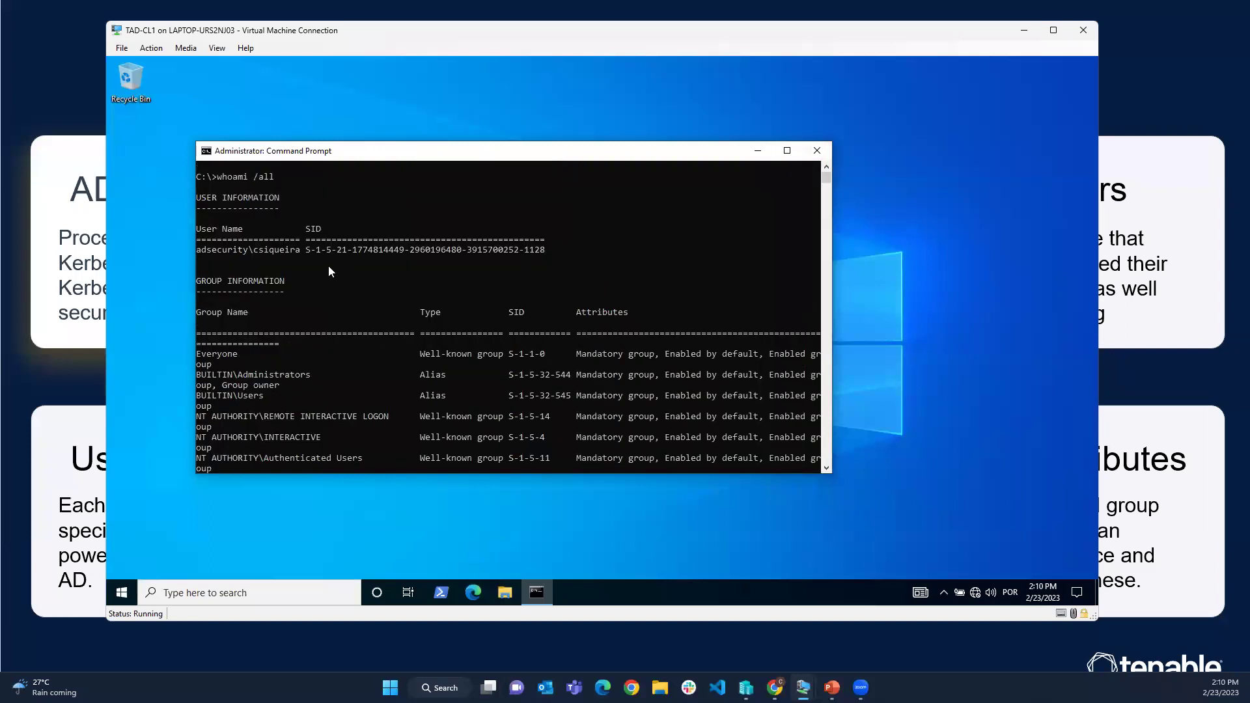
left_click_drag(301, 250, 511, 253)
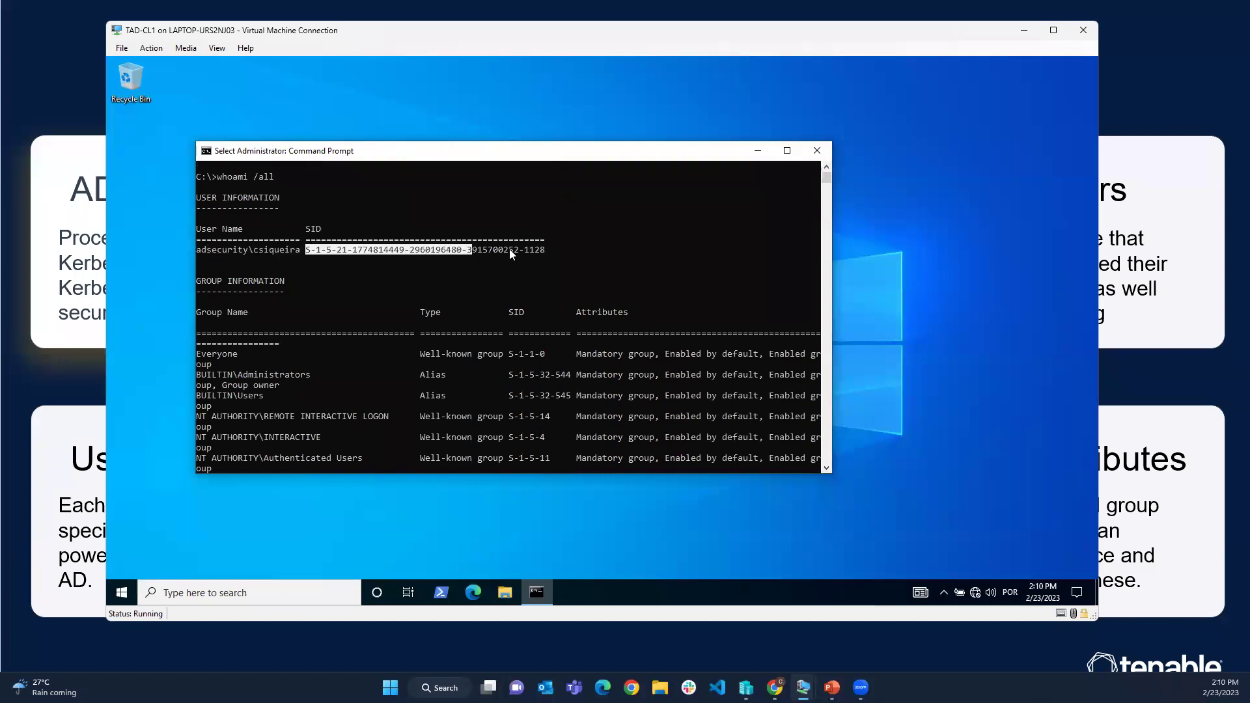
left_click(357, 345)
Review the groups and privileges in the whoami output, highlighting the SeChangeNotifyPrivilege, SeImpersonatePrivilege and SeCreateGlobalPrivilege rows
scroll(357, 345, "down", 7)
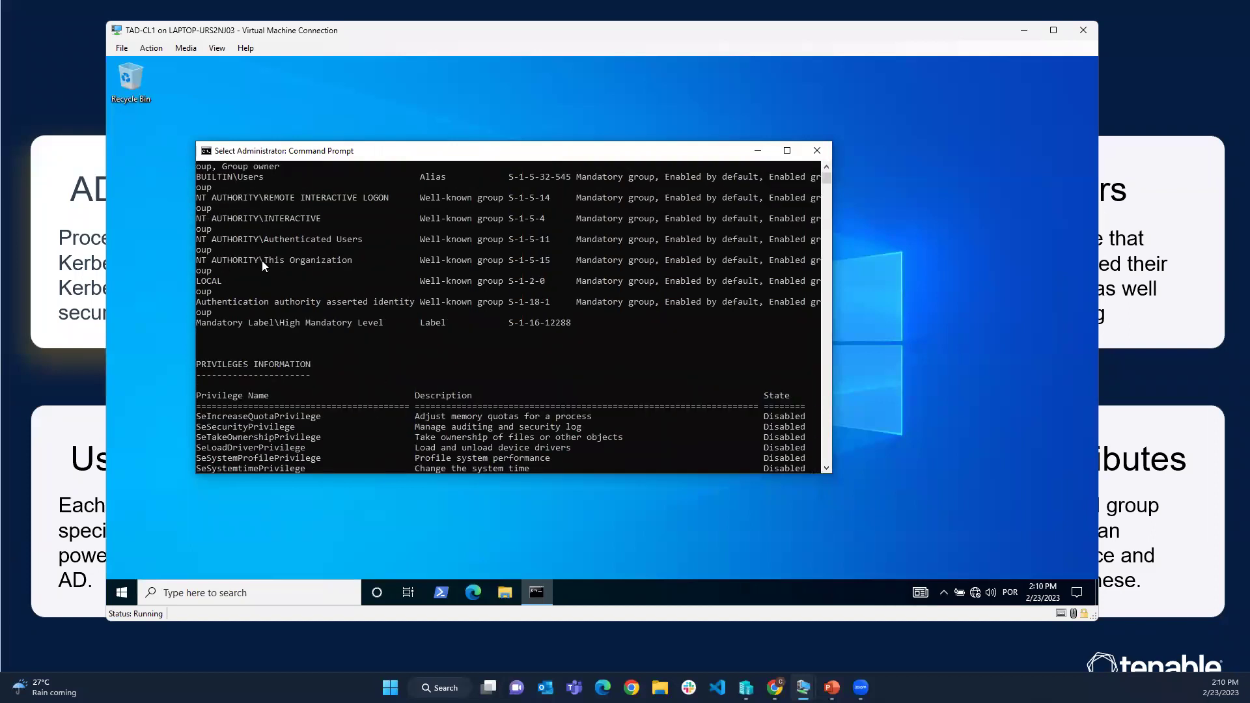
scroll(264, 261, "down", 8)
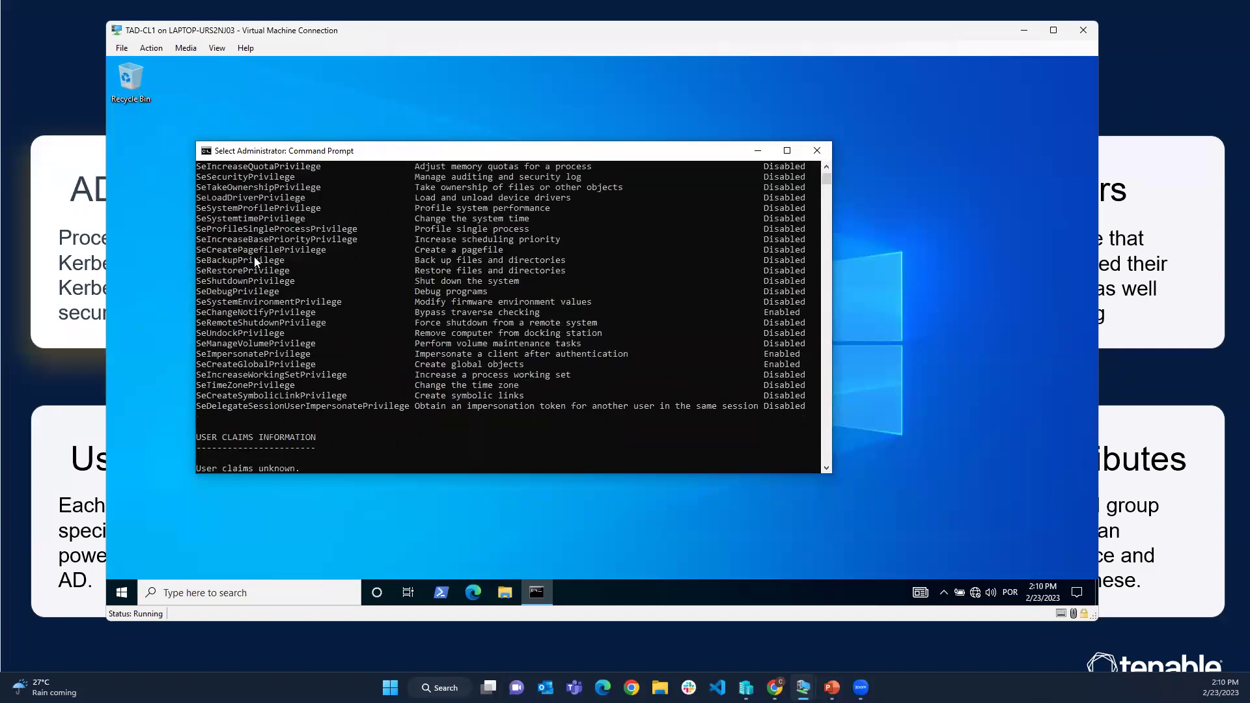
left_click_drag(801, 314, 200, 315)
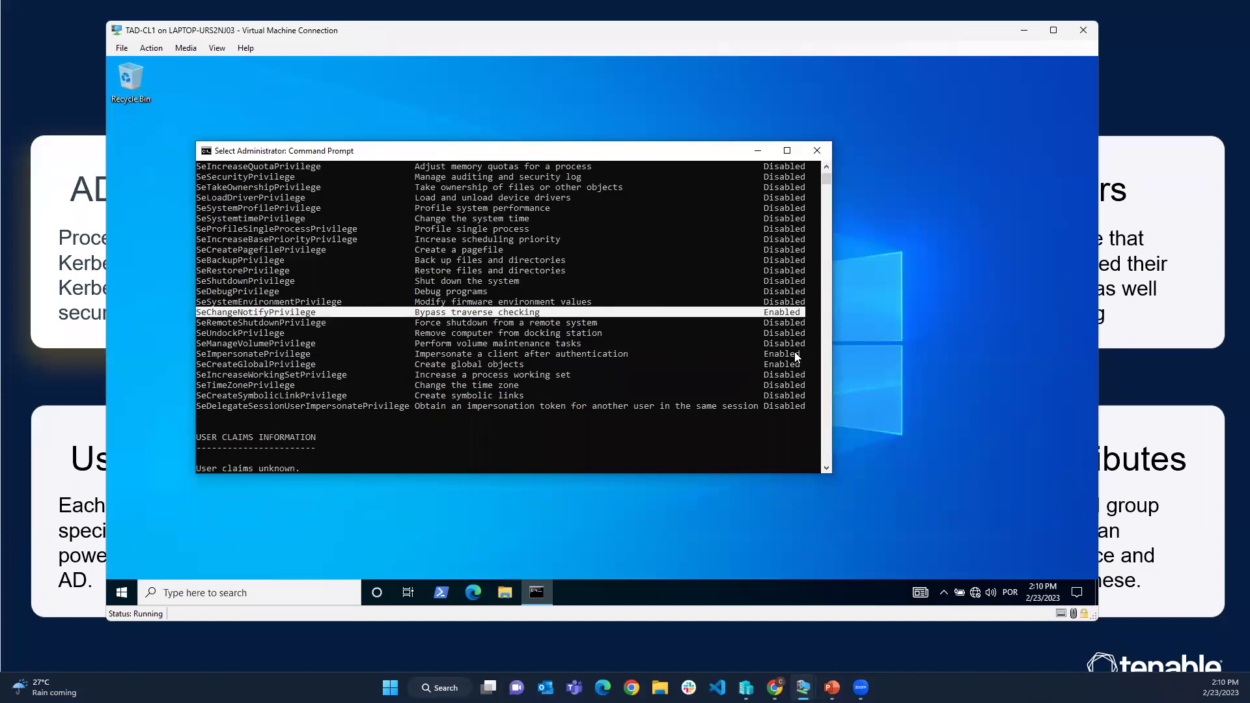
left_click_drag(797, 364, 199, 359)
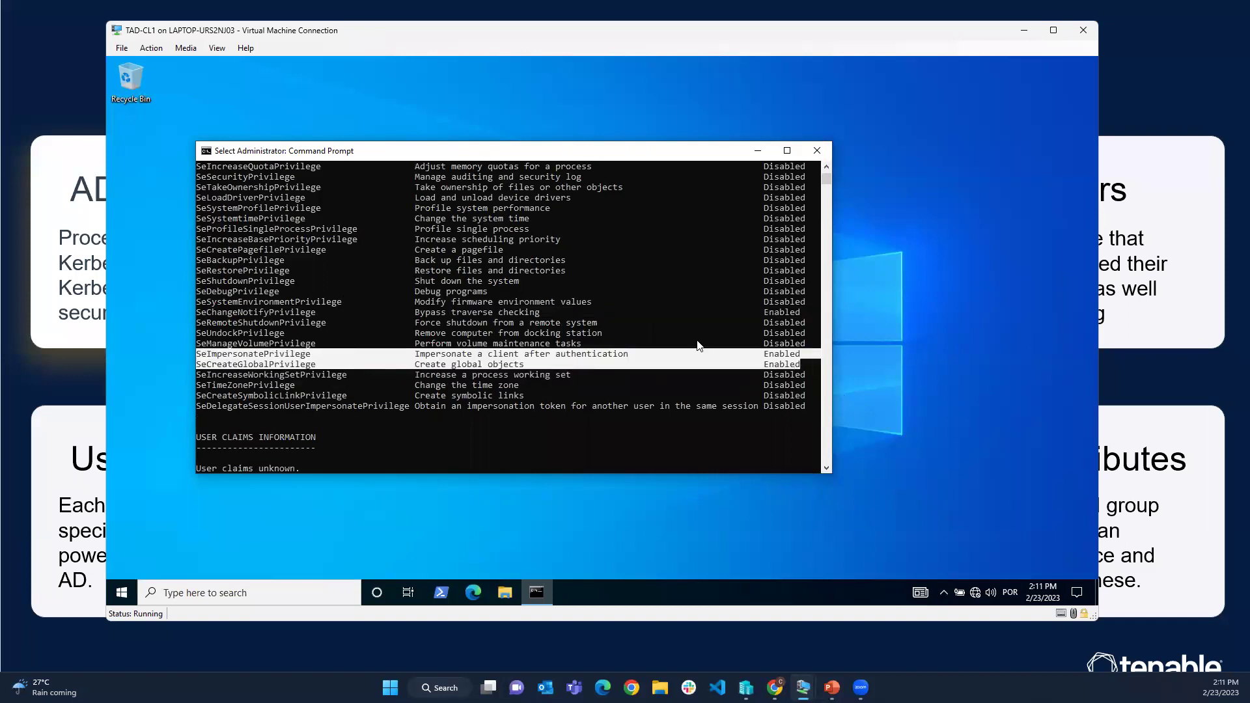
left_click_drag(825, 182, 826, 171)
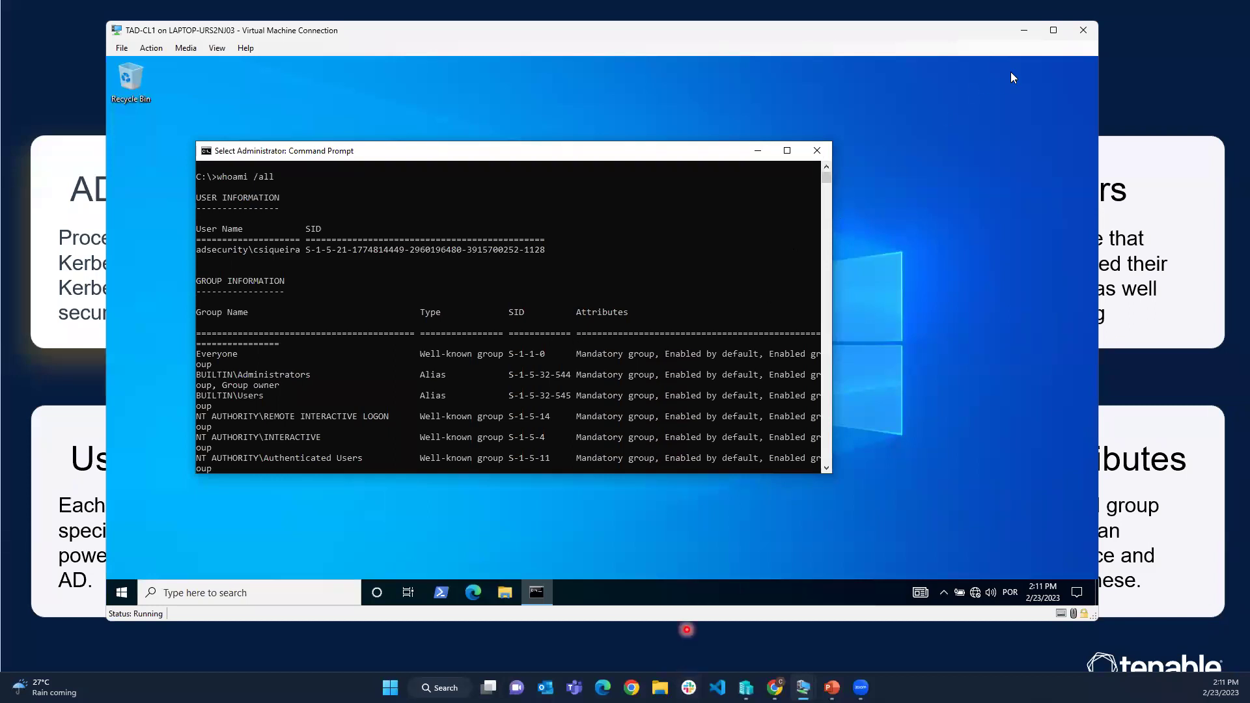
Switch back to the TAD-DC1 virtual machine and clear its desktop, closing the spare console and minimizing Active Directory Users and Computers
left_click(1027, 30)
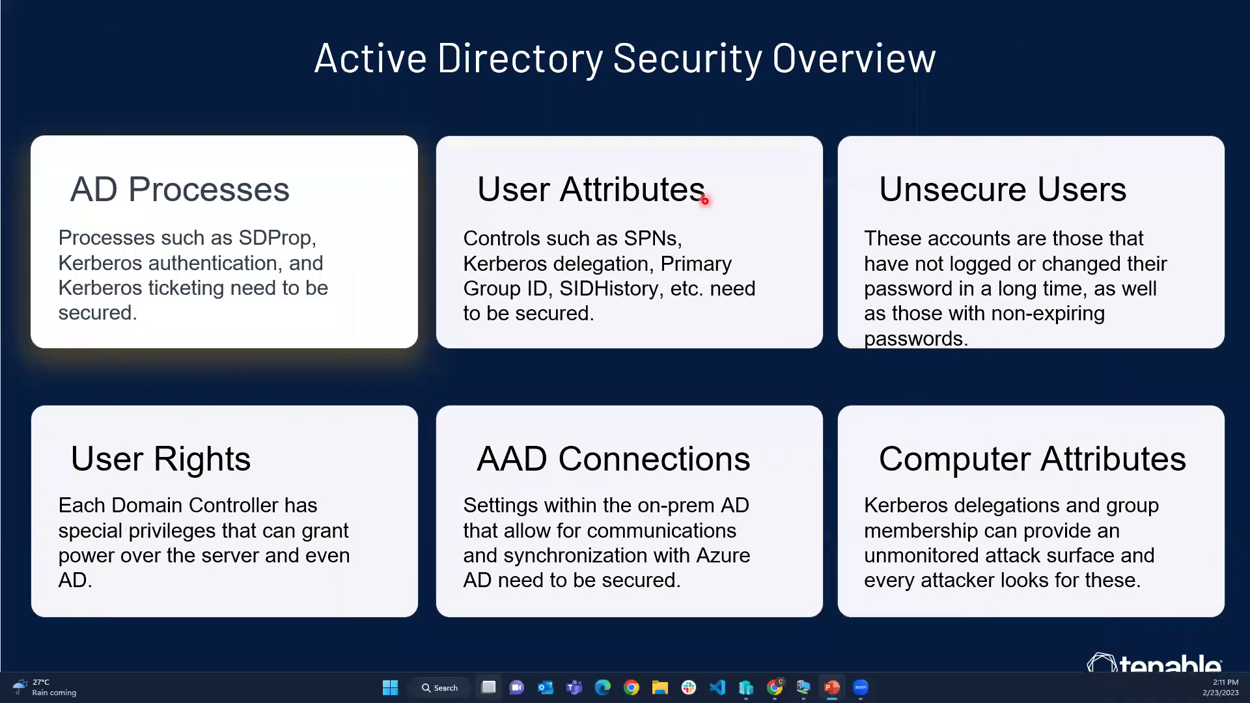
key("super+Tab")
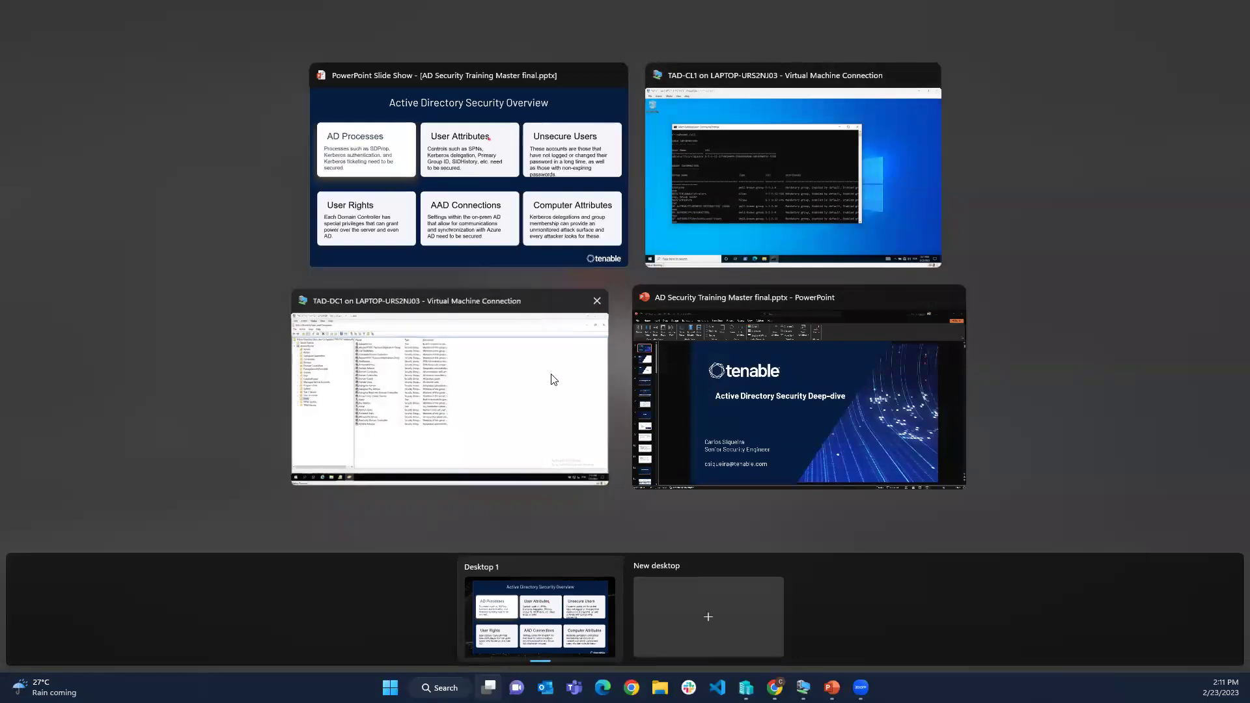
left_click(551, 378)
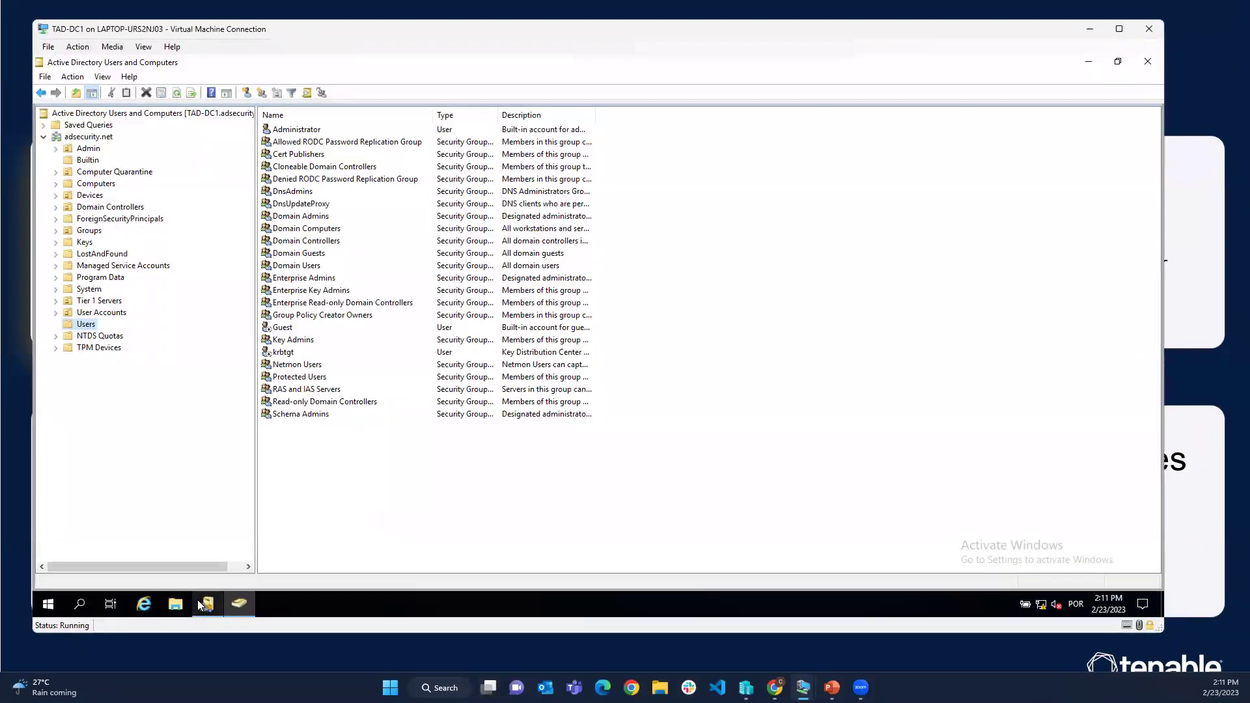
left_click(199, 606)
left_click(873, 78)
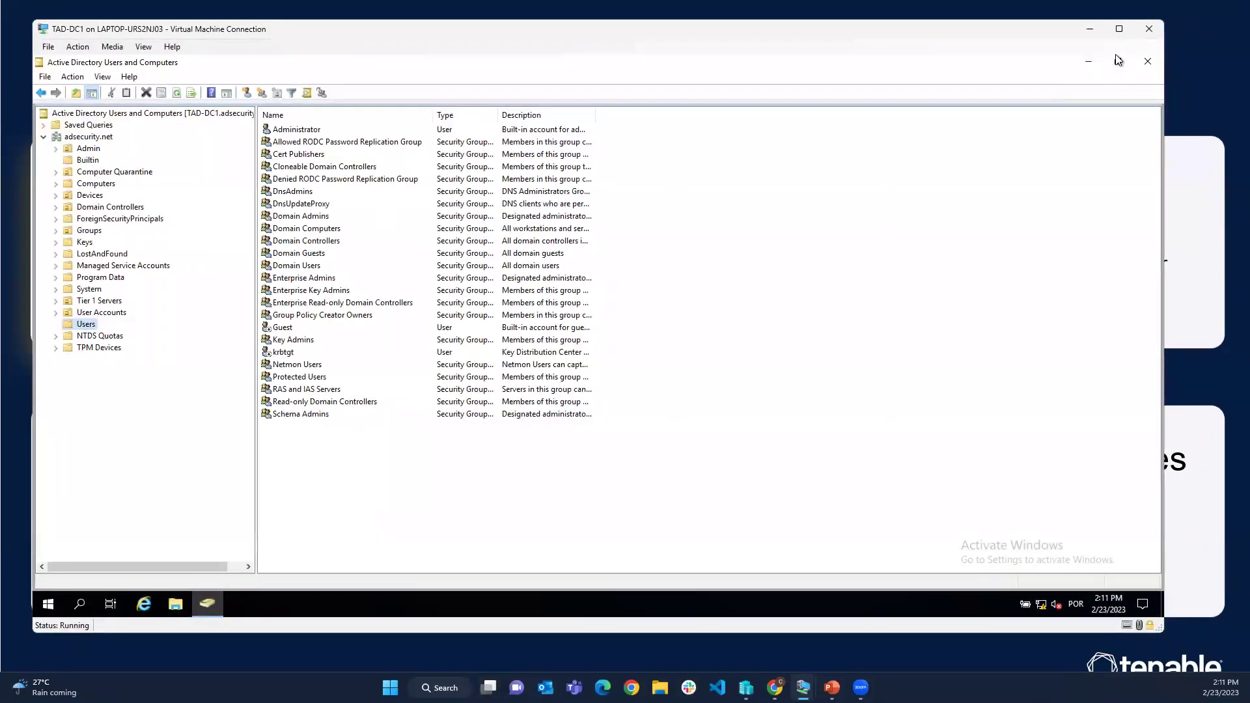
left_click(1090, 62)
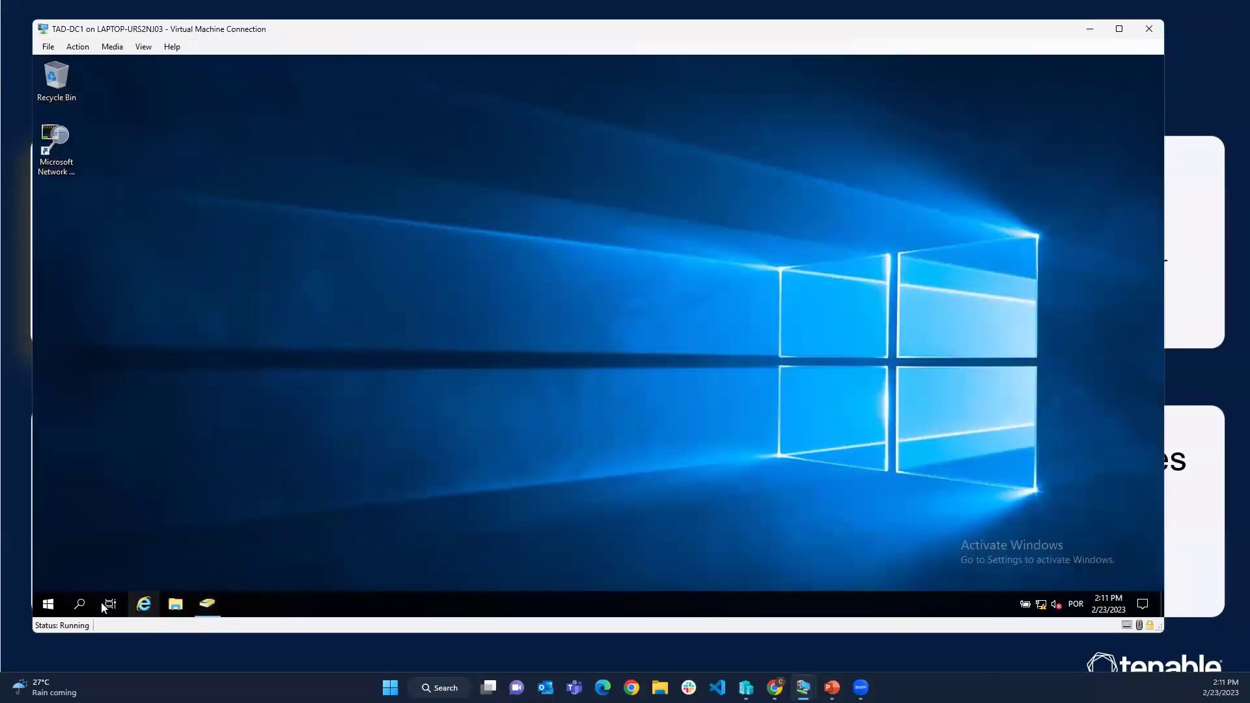
Start Server Manager and launch Group Policy Management from it
left_click(48, 604)
left_click(264, 254)
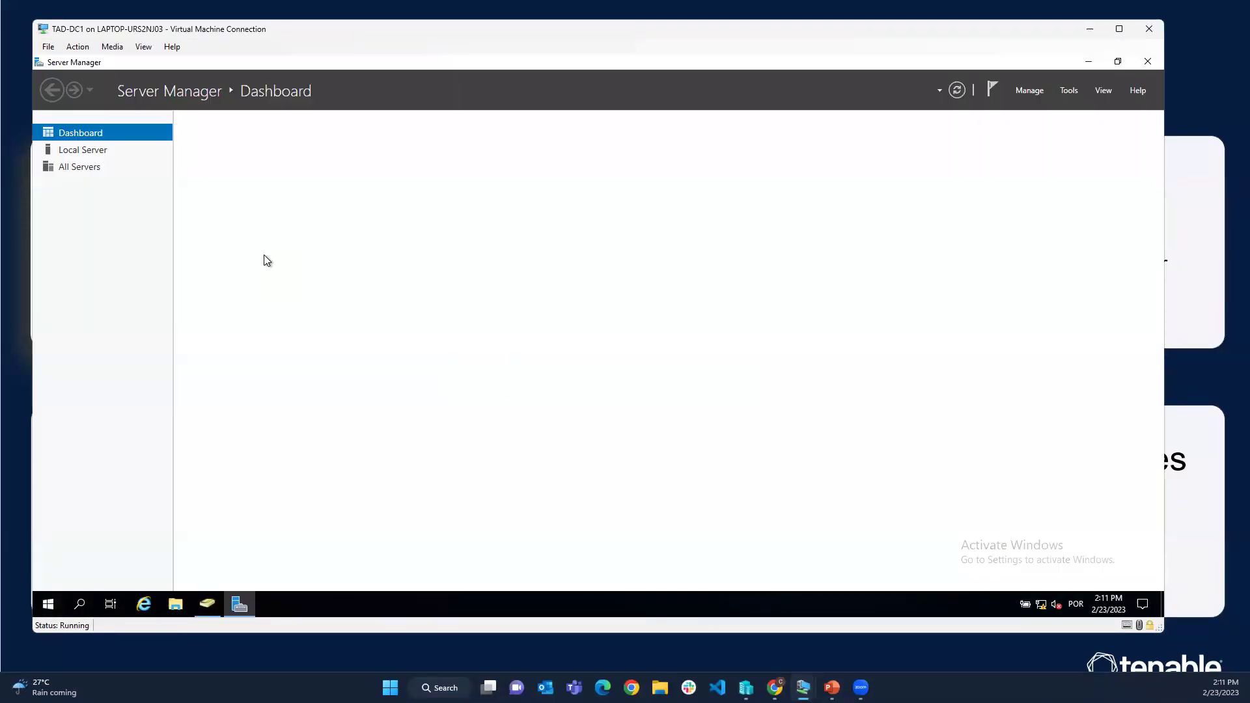
left_click(1064, 91)
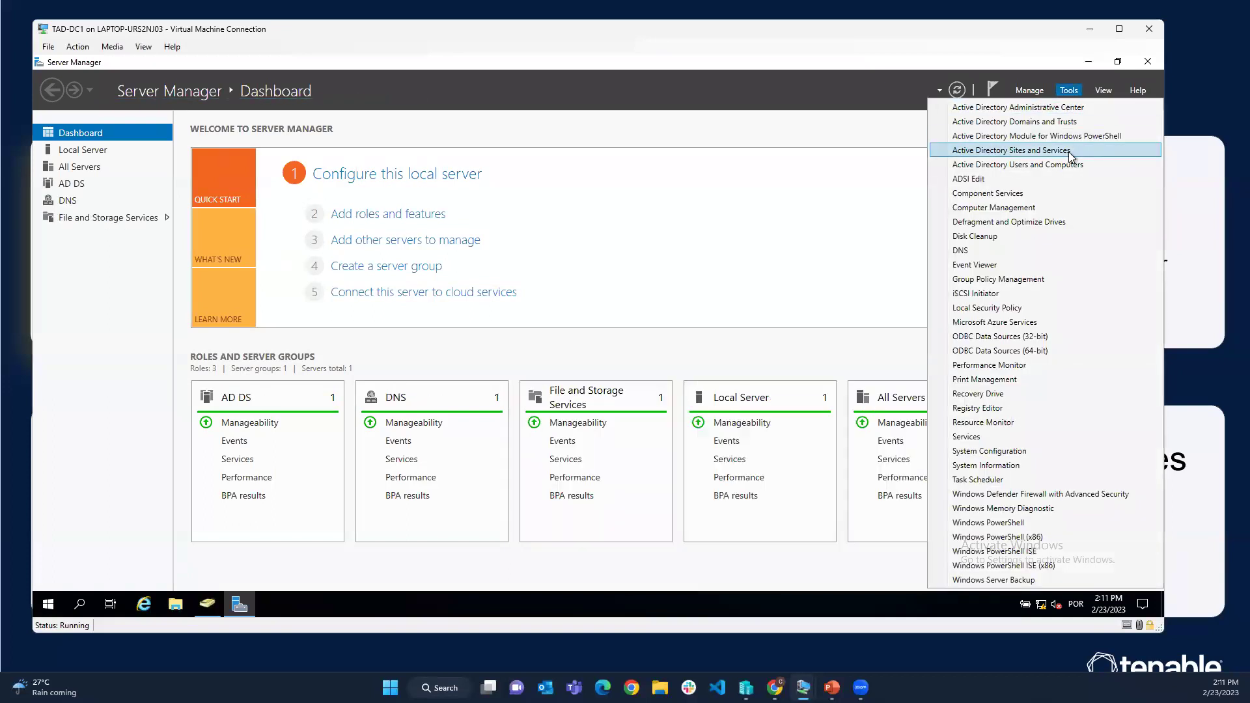
left_click(1015, 280)
left_click(1089, 61)
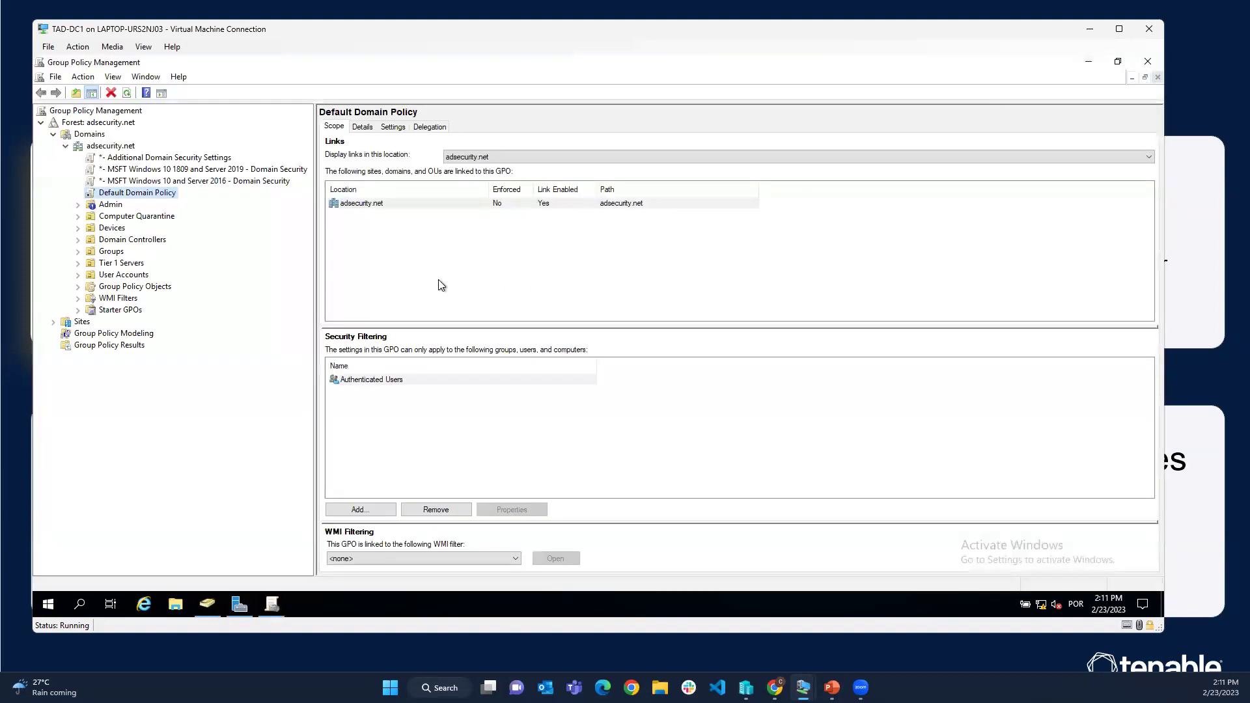
Open the Default Domain Policy of adsecurity.net for editing and maximize the editor window with a wider policy tree
right_click(149, 197)
left_click(191, 201)
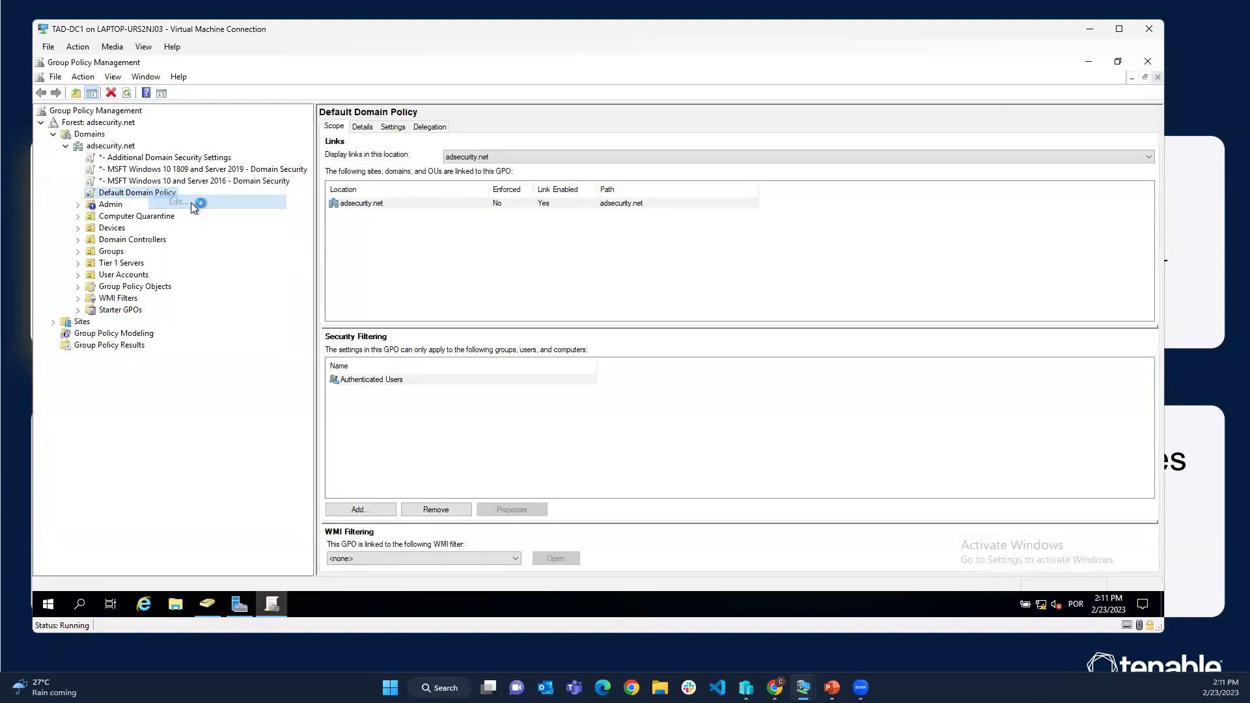
left_click(147, 189)
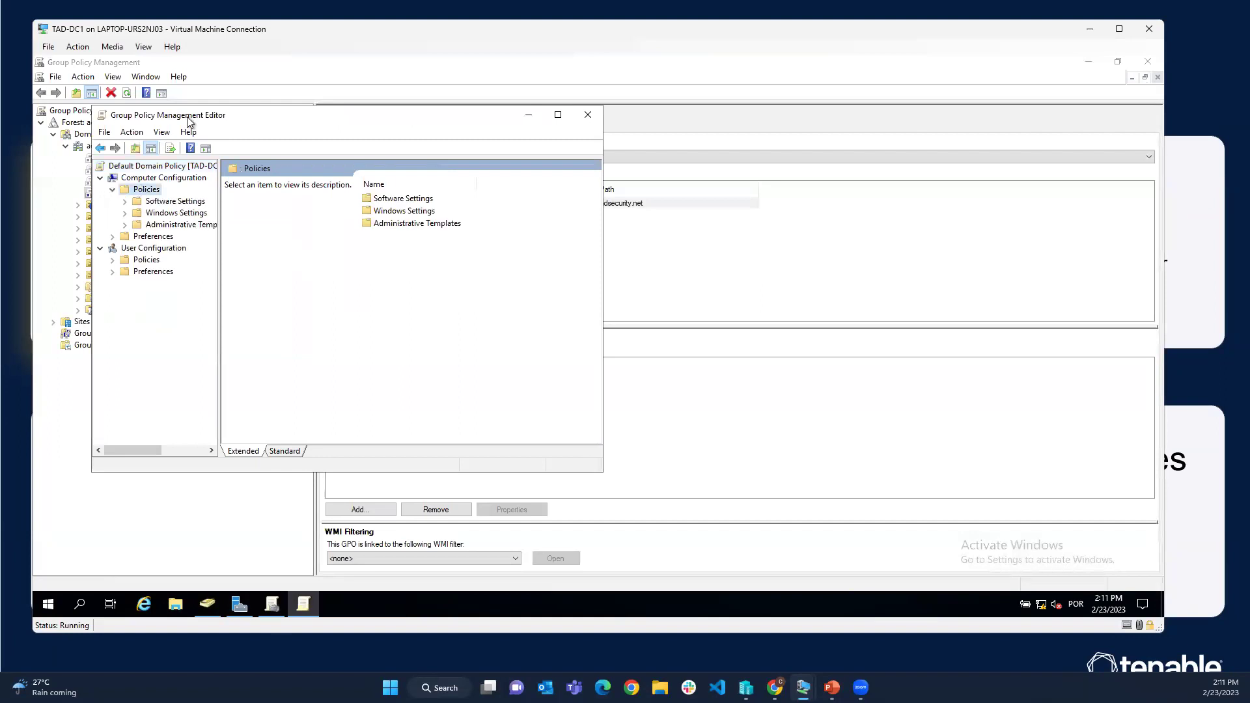
double_click(243, 107)
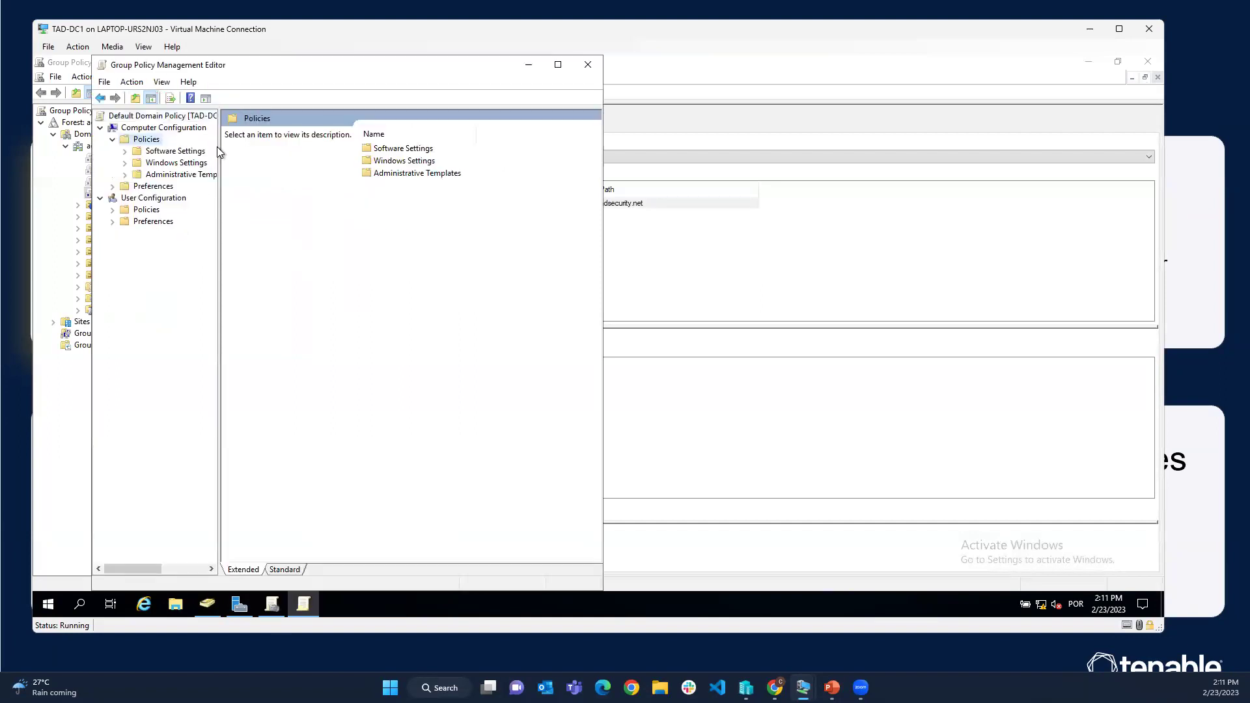
left_click_drag(221, 153, 310, 157)
left_click(558, 65)
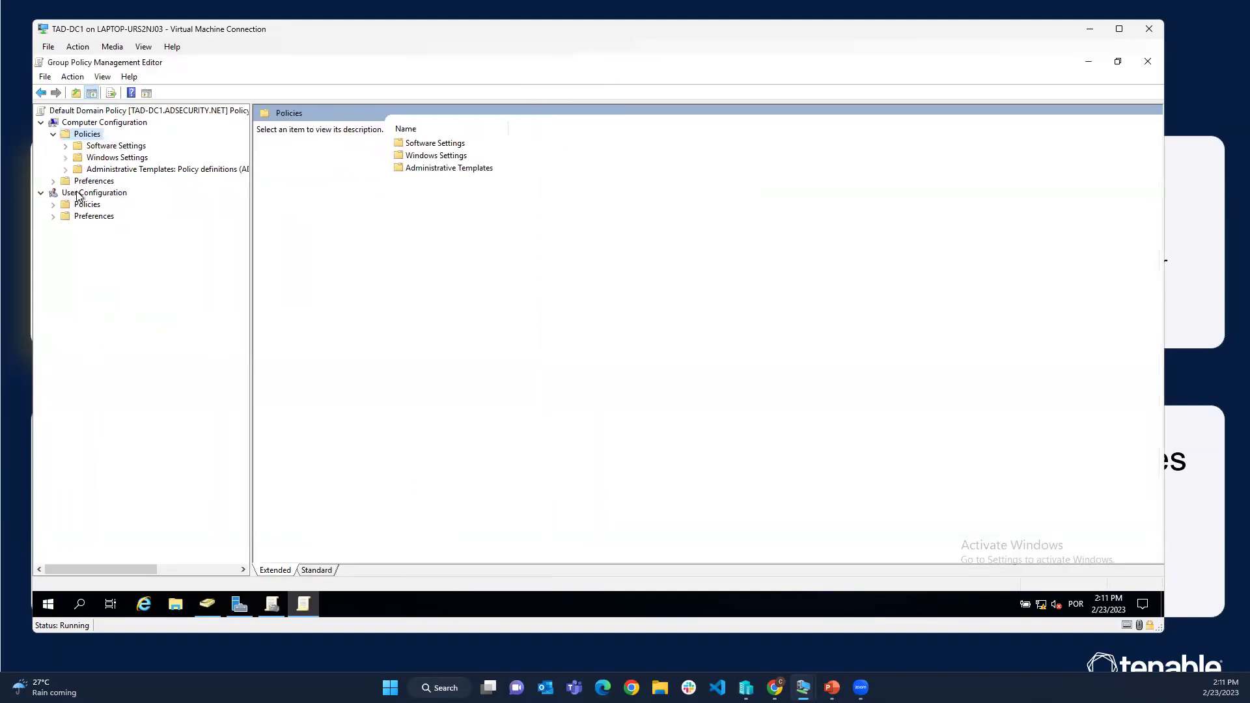
Show User Rights Assignment in the computer policies under Windows Settings, Security Settings, Local Policies
double_click(108, 158)
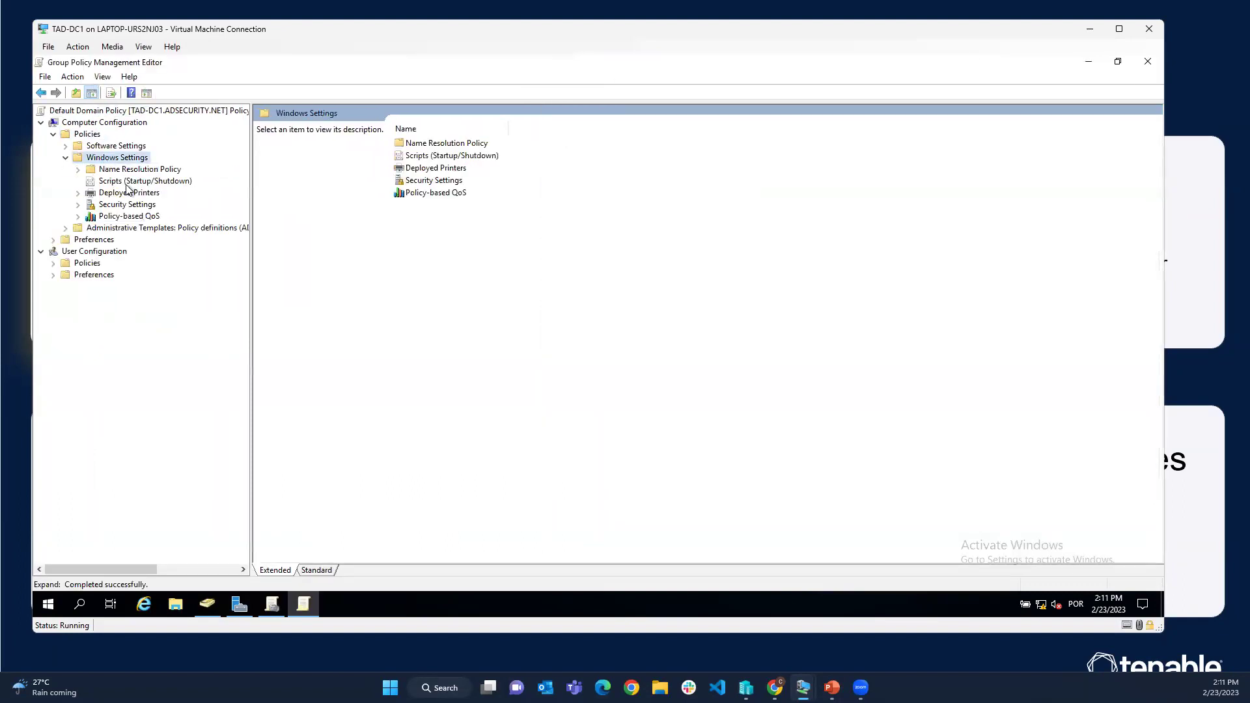
left_click(127, 206)
double_click(126, 206)
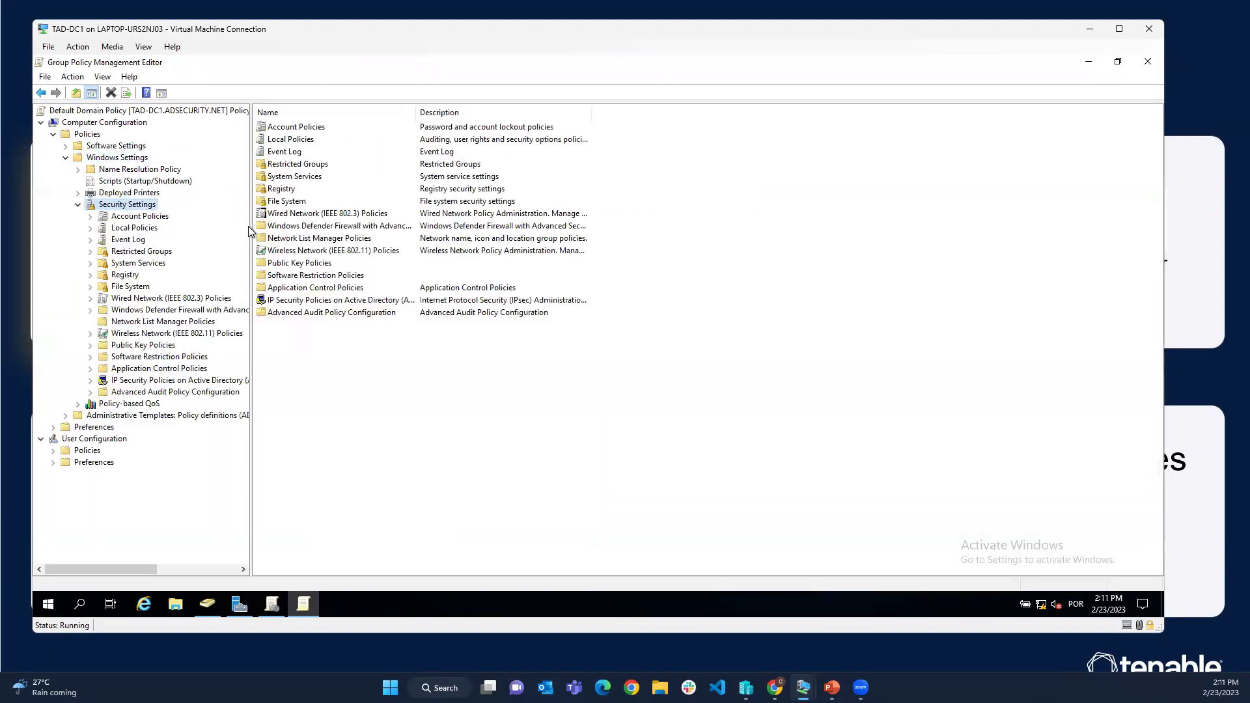
left_click_drag(250, 230, 320, 229)
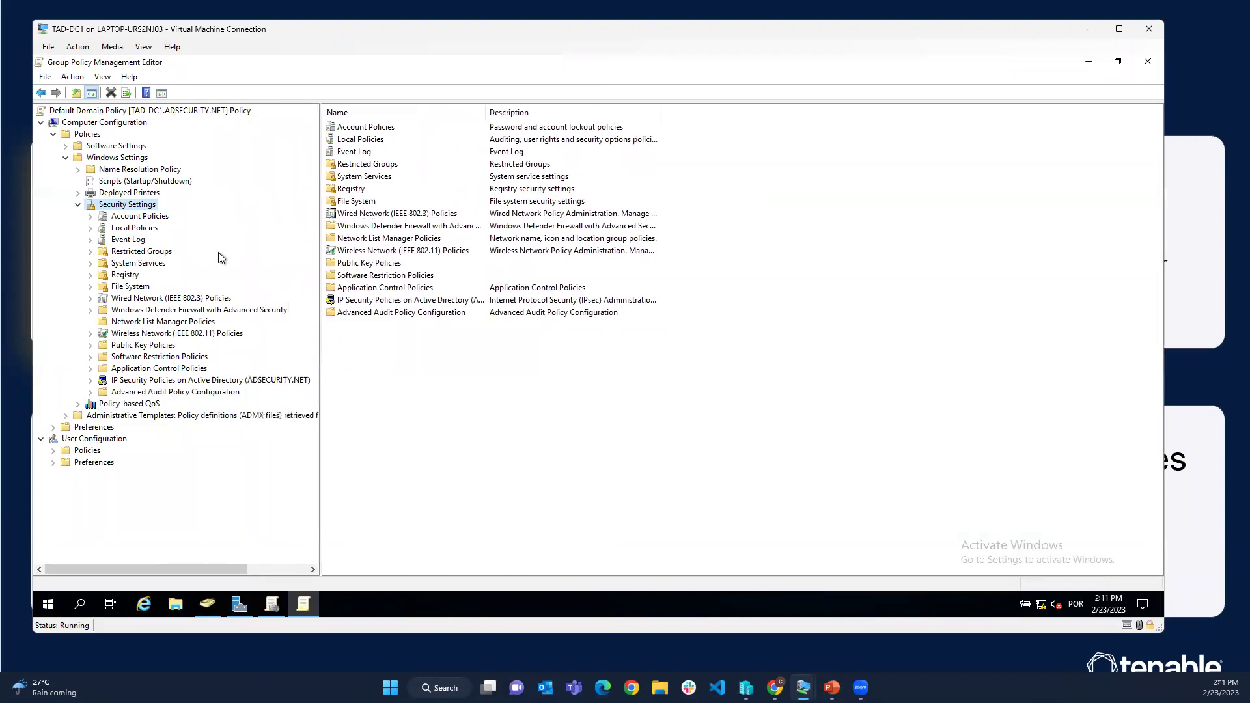
left_click(89, 217)
left_click(89, 216)
left_click(90, 228)
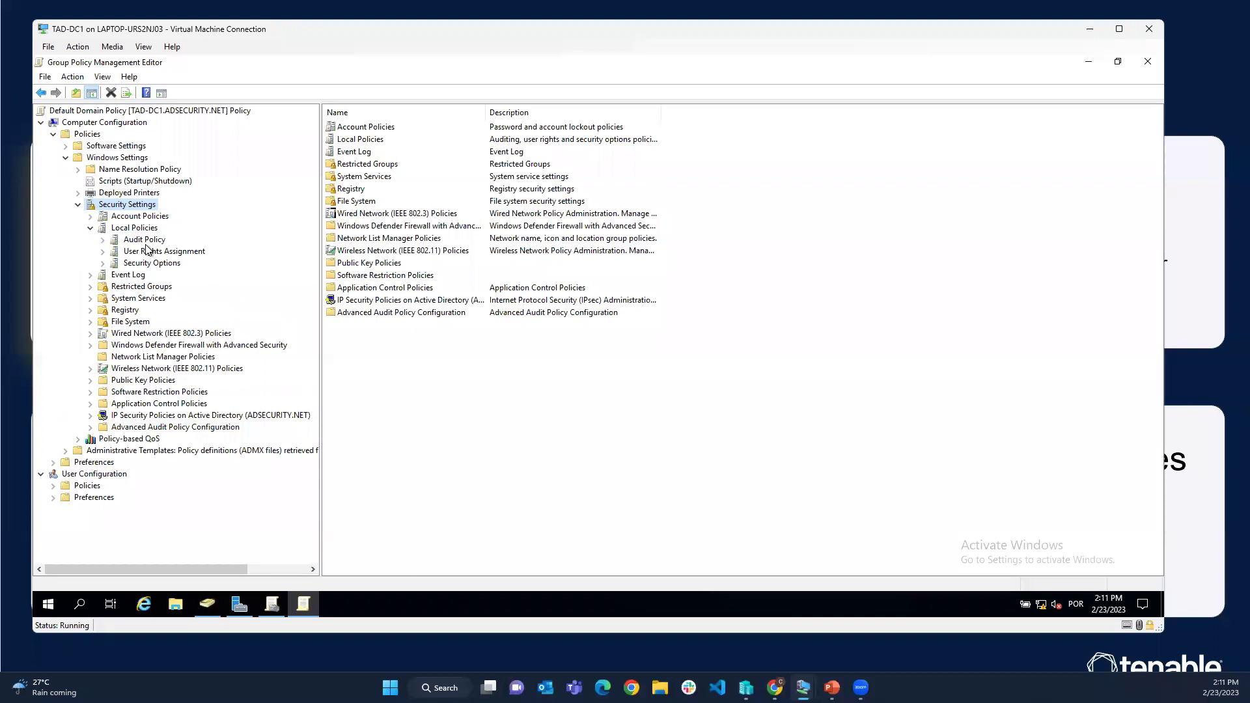
left_click(165, 252)
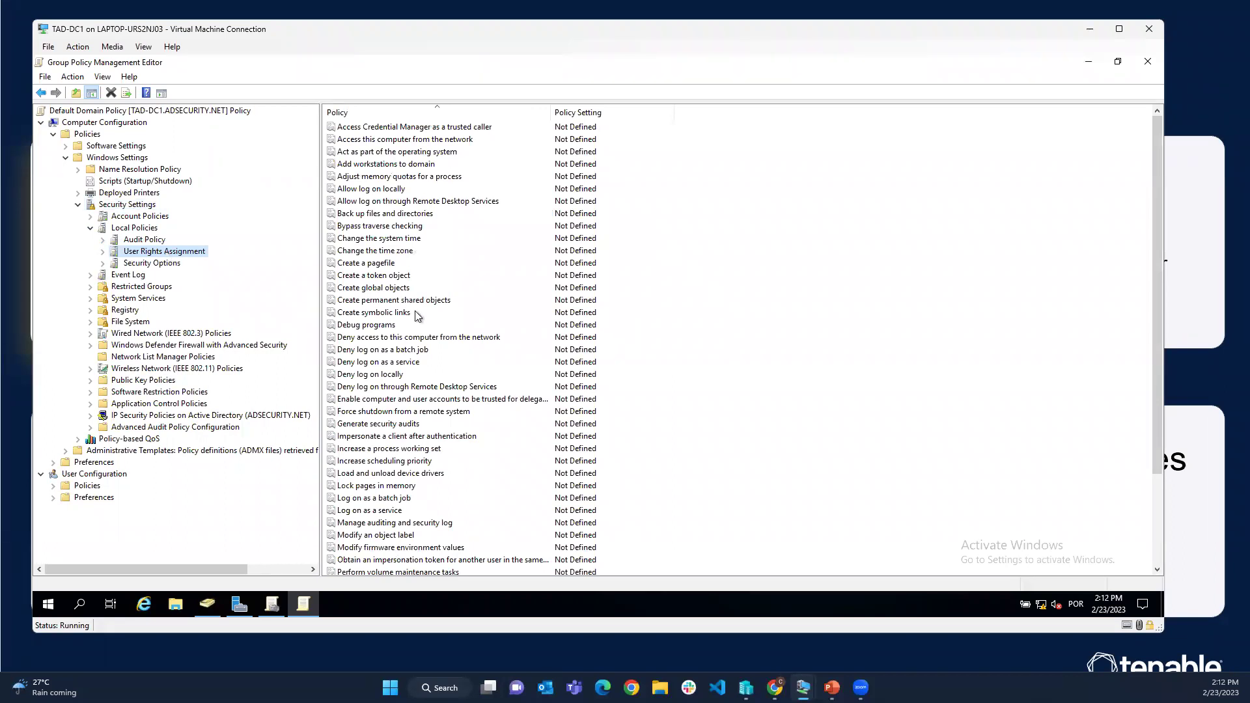
Examine how the Change the system time right is defined, cancel without saving, and minimize the TAD-DC1 virtual machine
double_click(397, 240)
left_click(481, 237)
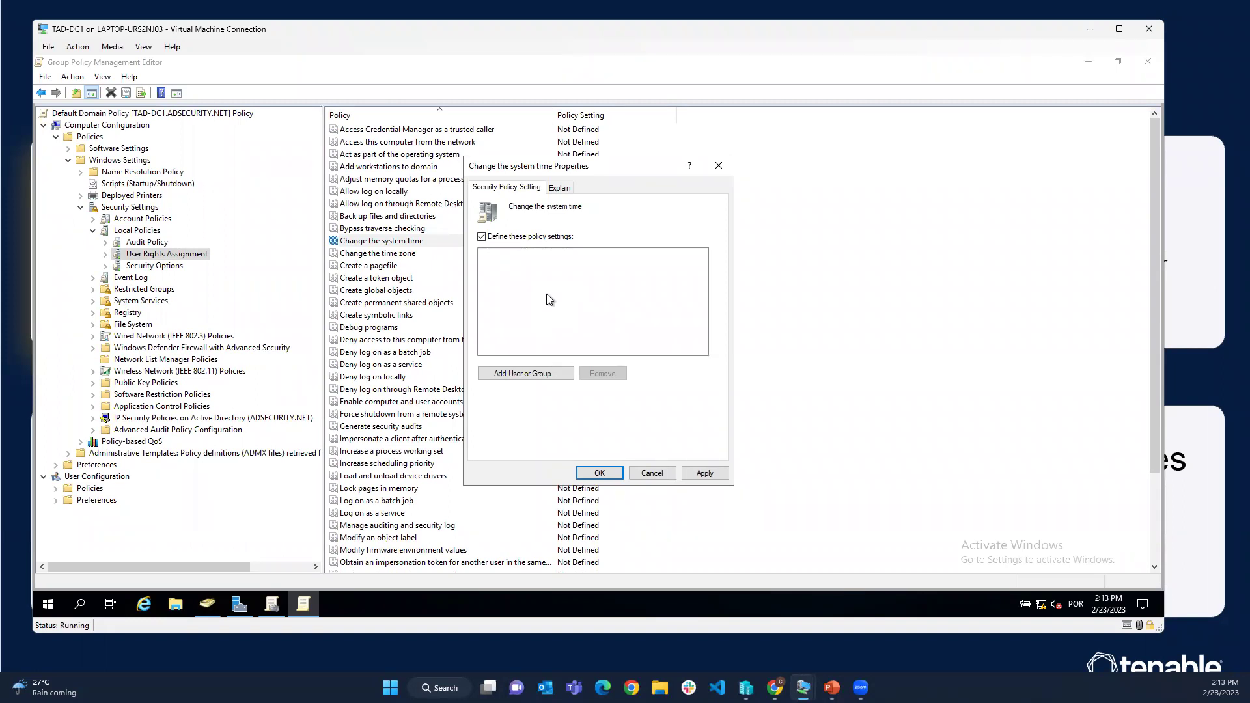
left_click(563, 237)
left_click(652, 474)
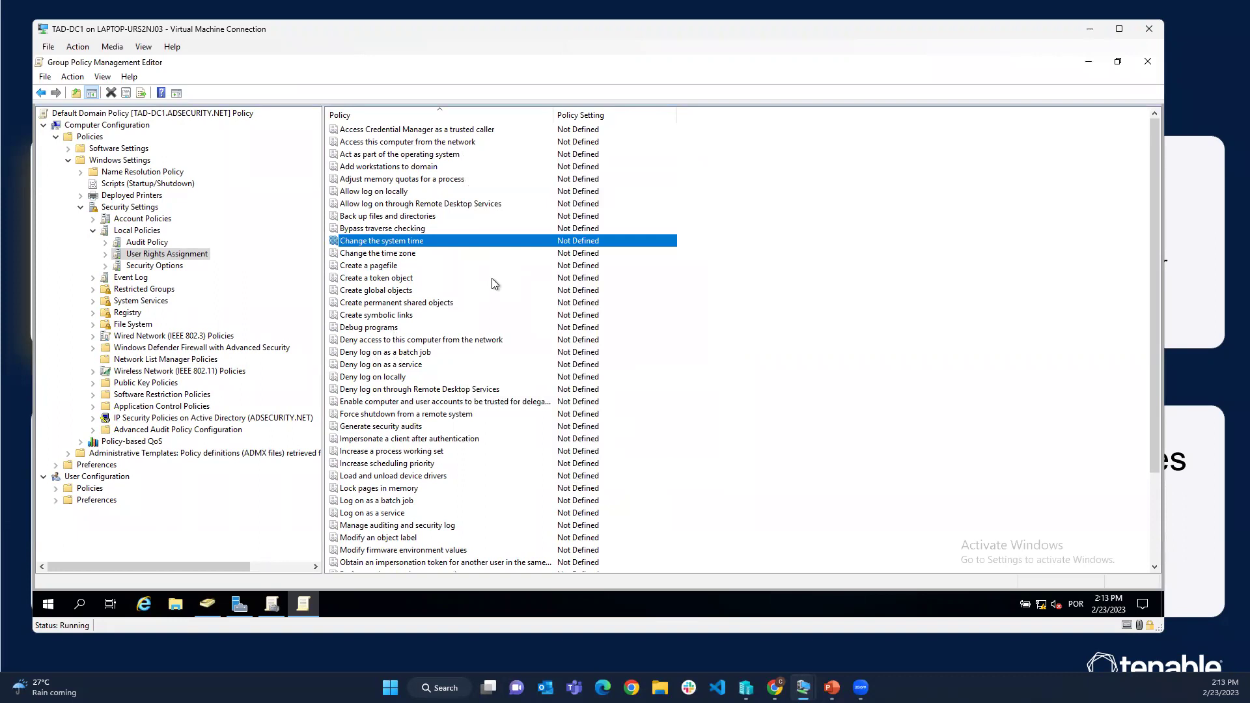
left_click(1090, 29)
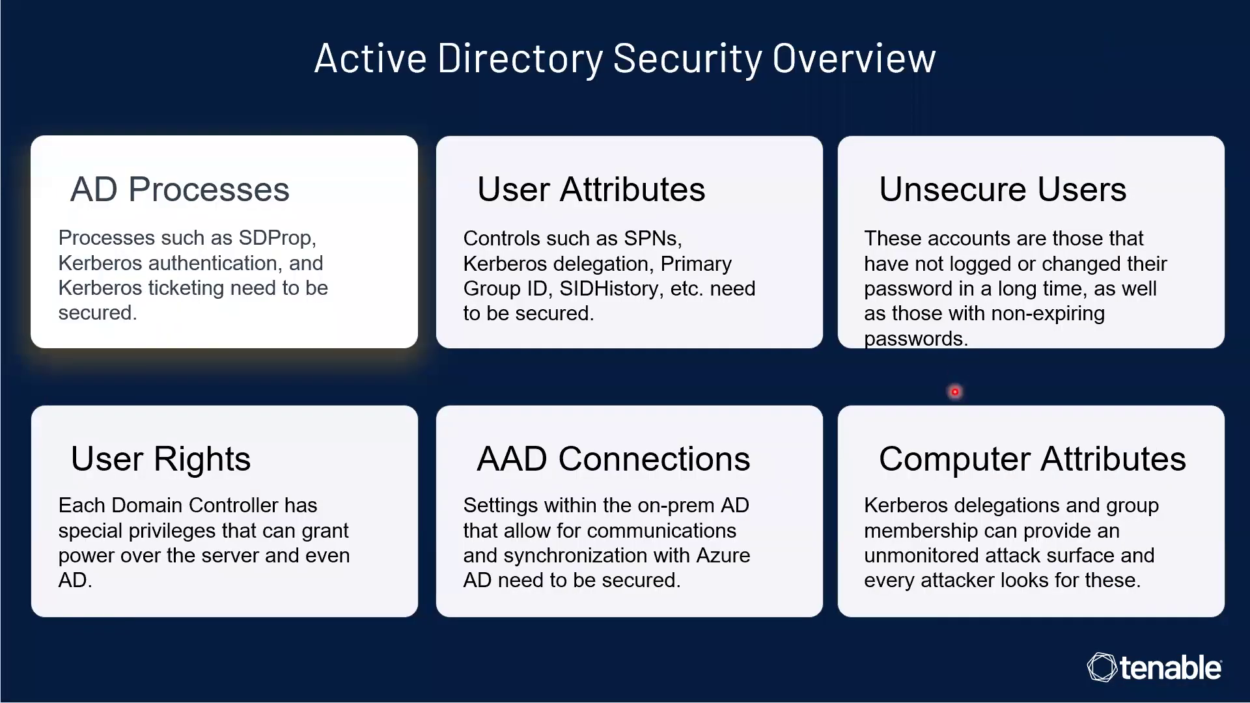
left_click(955, 392)
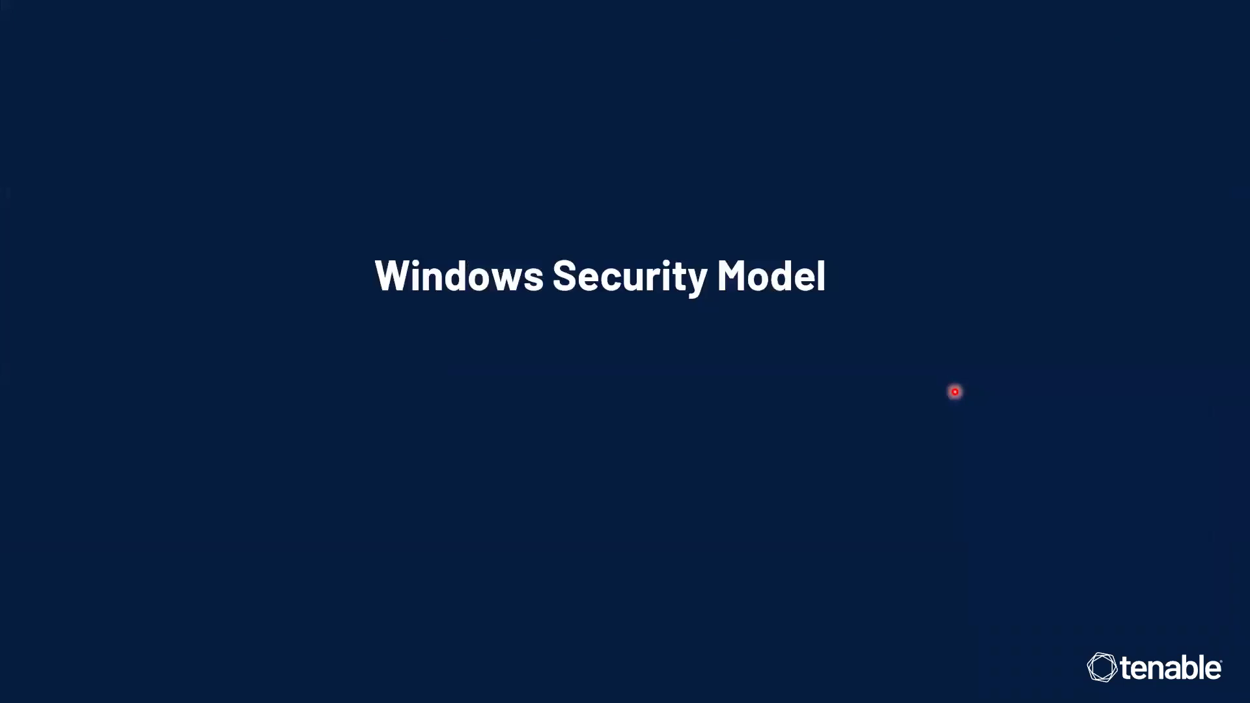
left_click(954, 391)
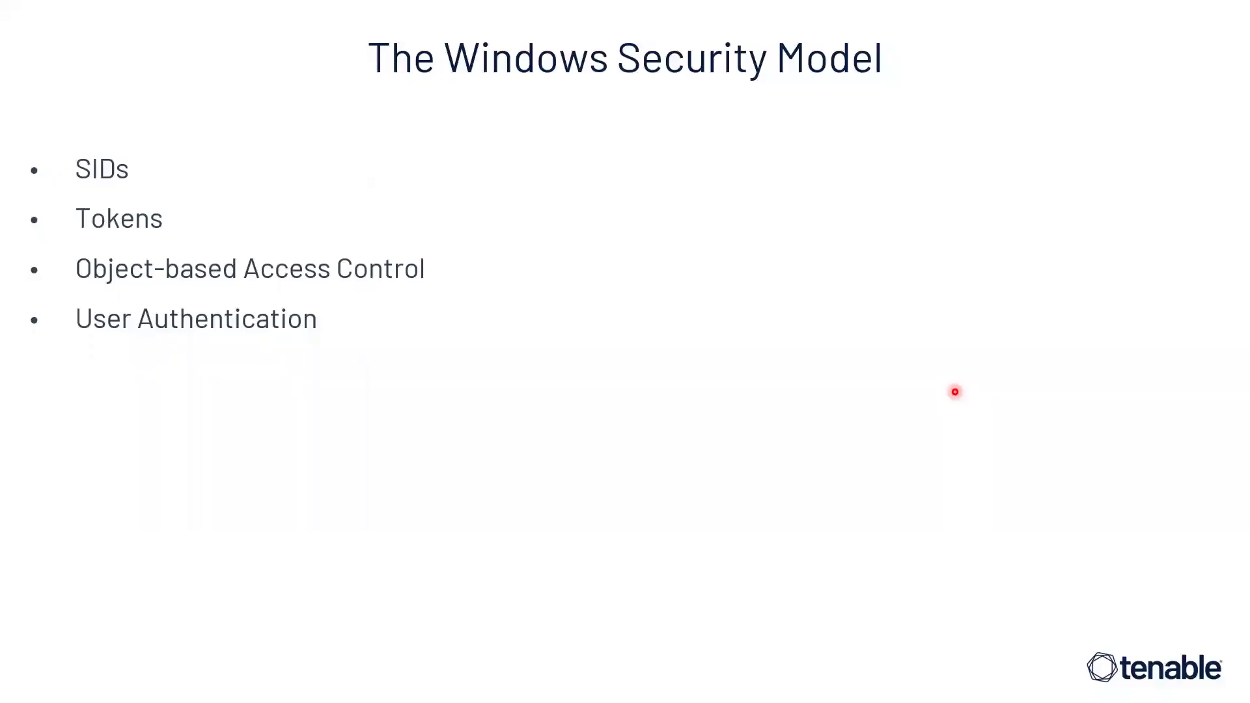
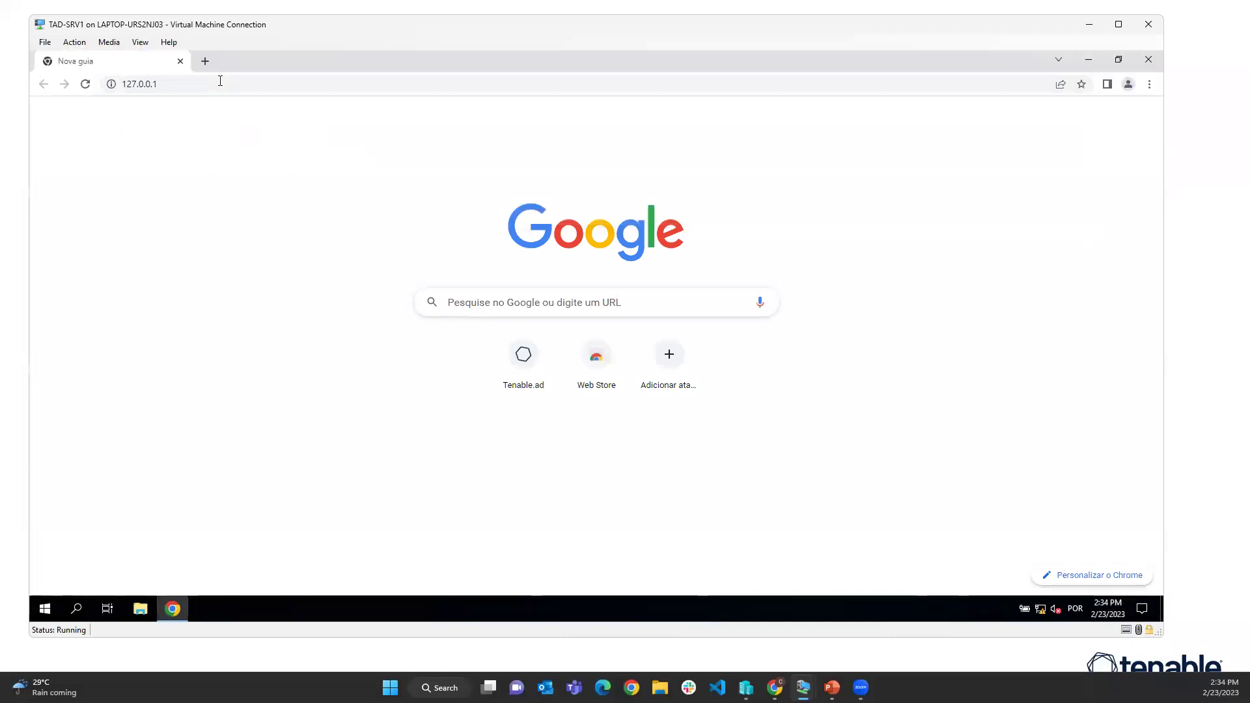
Load Tenable.ad at 127.0.0.1 in the TAD-SRV1 browser and look through its Indicators of Exposure with the navigation labels shown
key("Return")
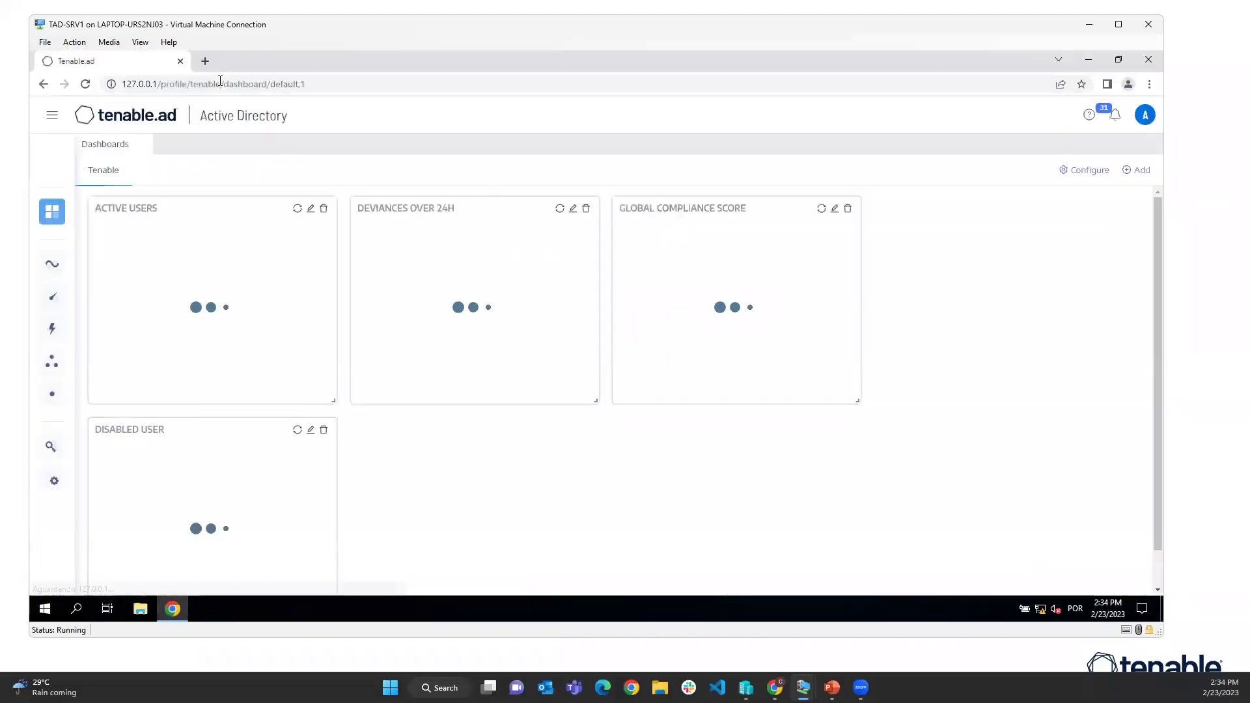
left_click(52, 114)
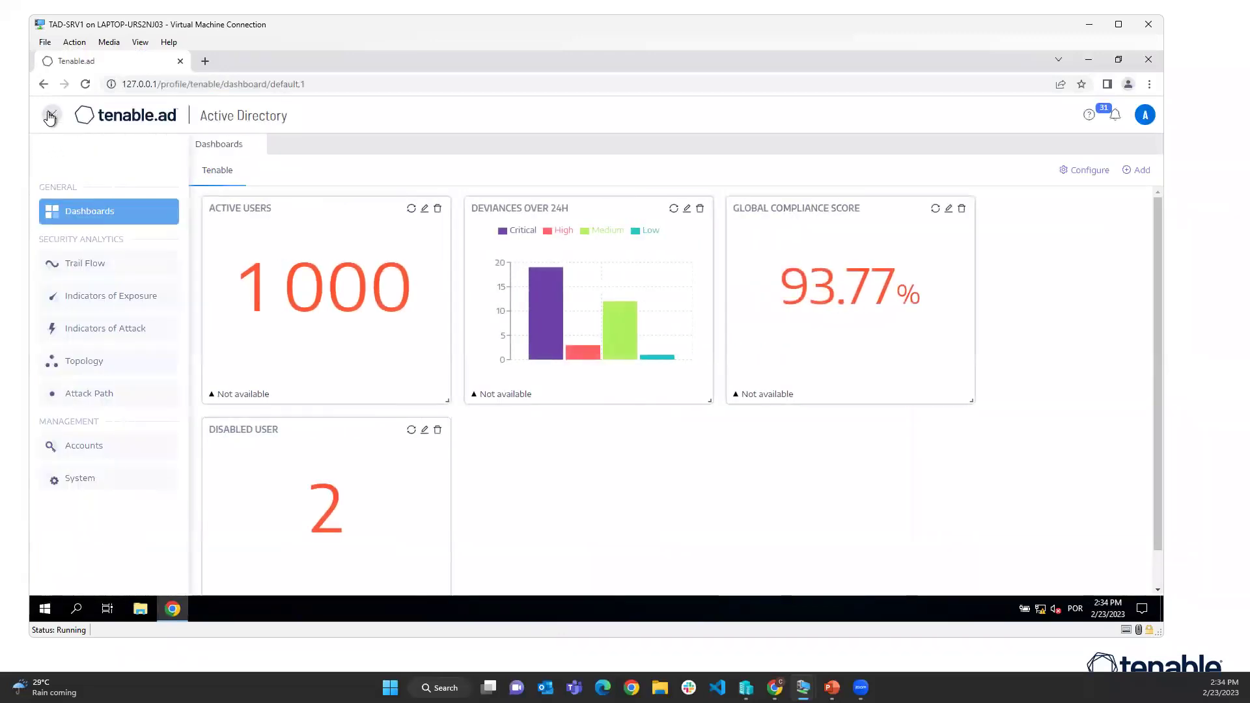
left_click(101, 294)
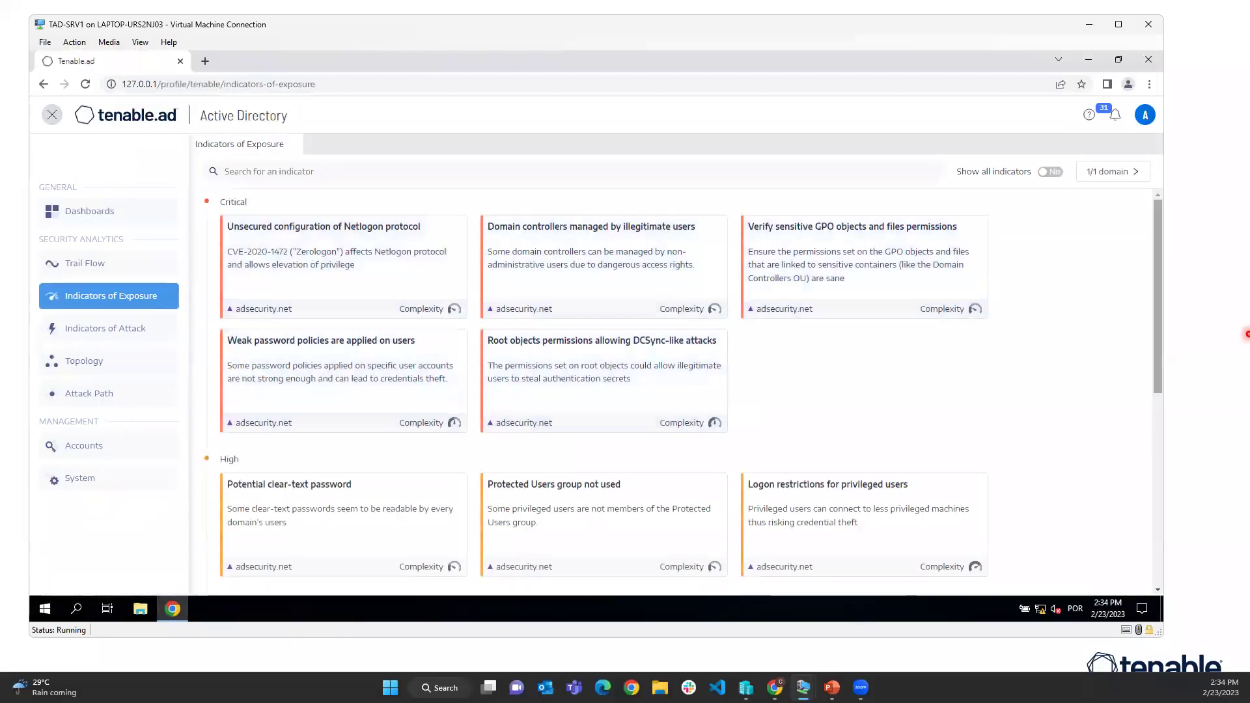
scroll(1152, 391, "down", 5)
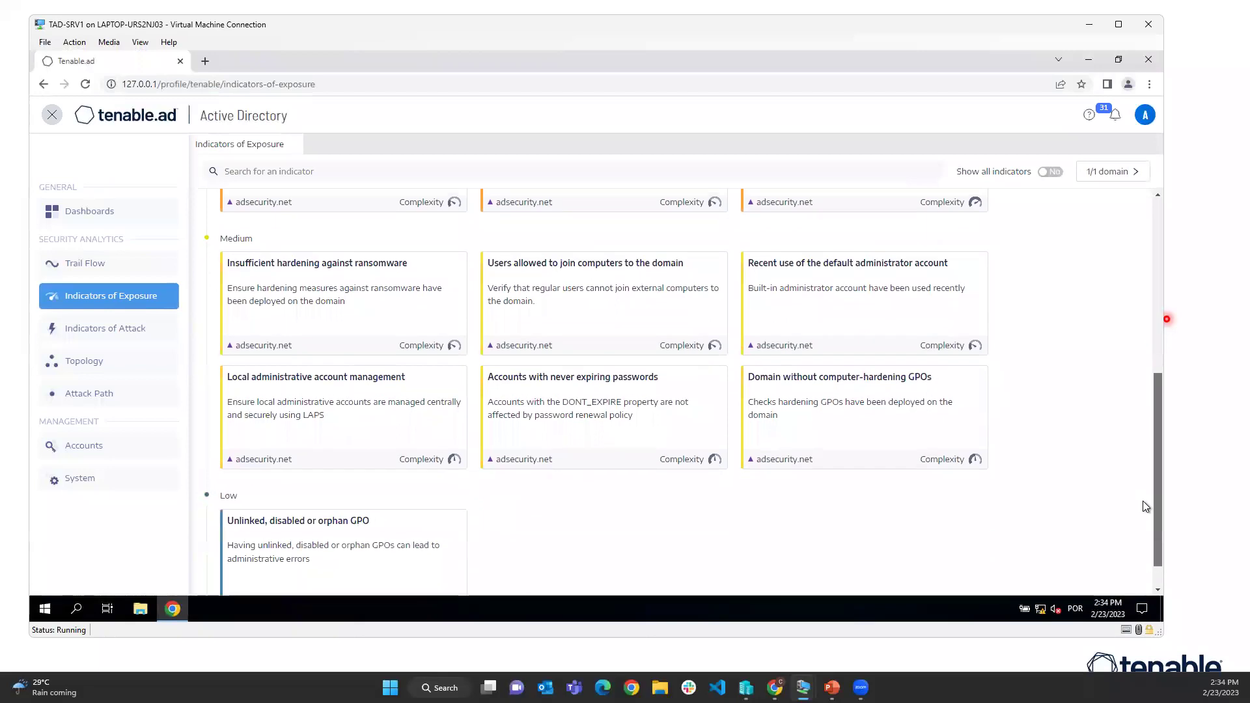
scroll(1152, 404, "up", 3)
left_click_drag(1159, 317, 1158, 251)
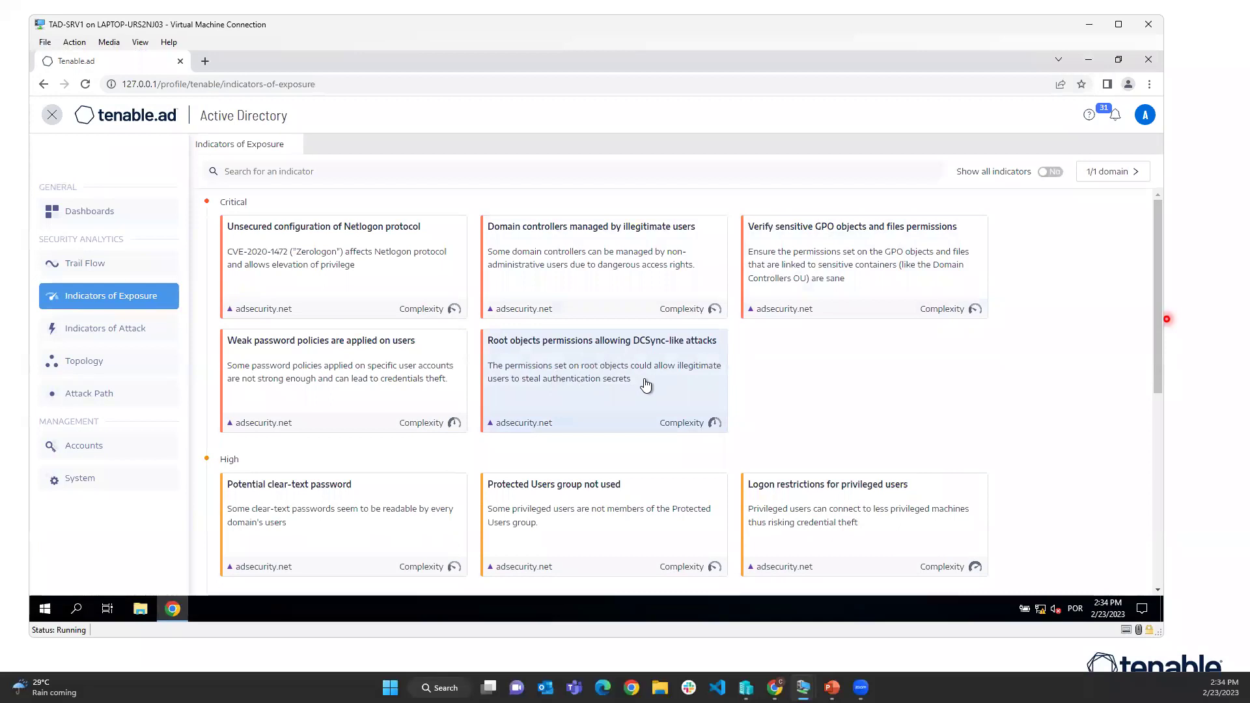
Expand the domainDNS deviant object of the Root objects permissions allowing DCSync-like attacks indicator
left_click(652, 346)
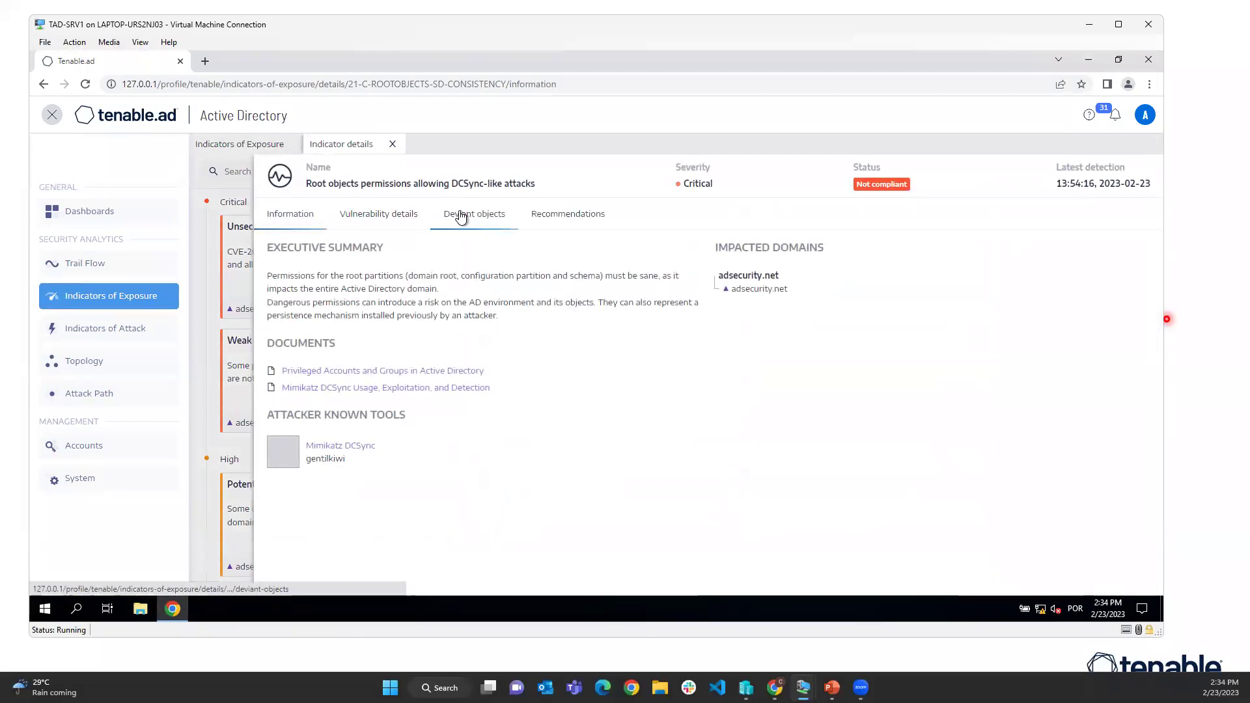
left_click(466, 219)
left_click(515, 333)
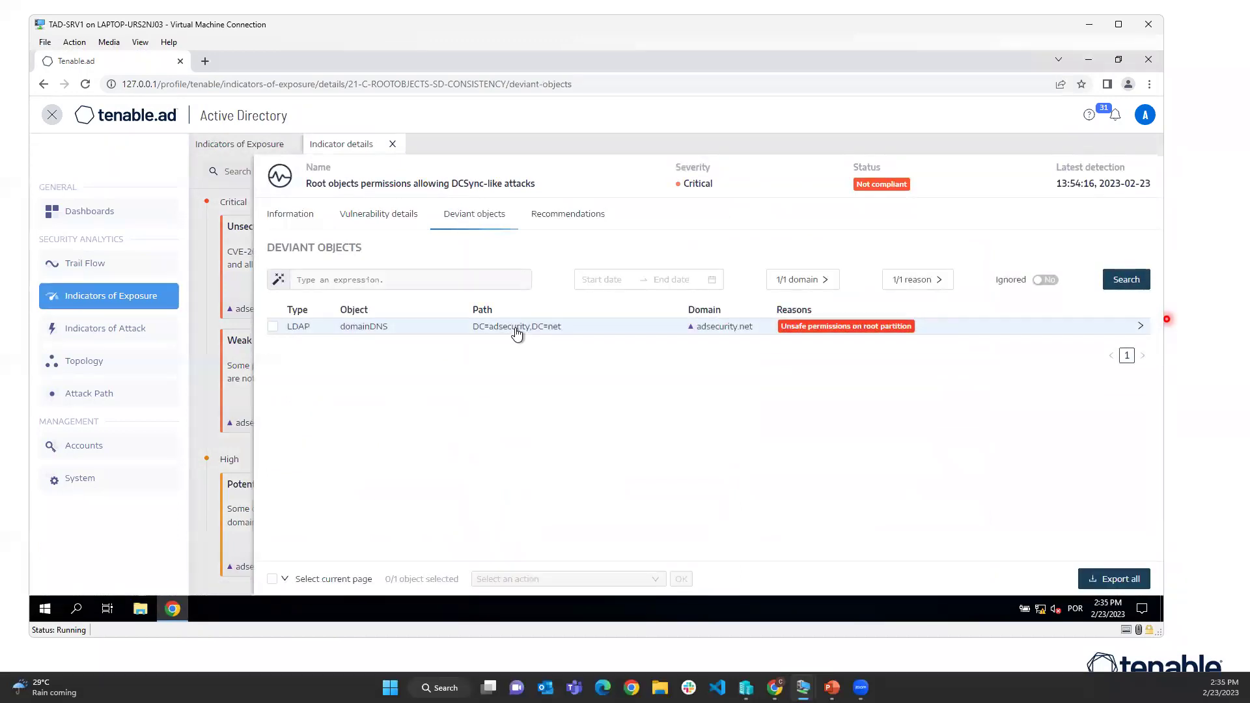
Examine which accounts hold dangerous ACEs on the domain root and which rights each one has, highlighting the relevant text
left_click_drag(1158, 341, 1158, 417)
left_click_drag(617, 287, 574, 287)
left_click_drag(597, 433, 563, 432)
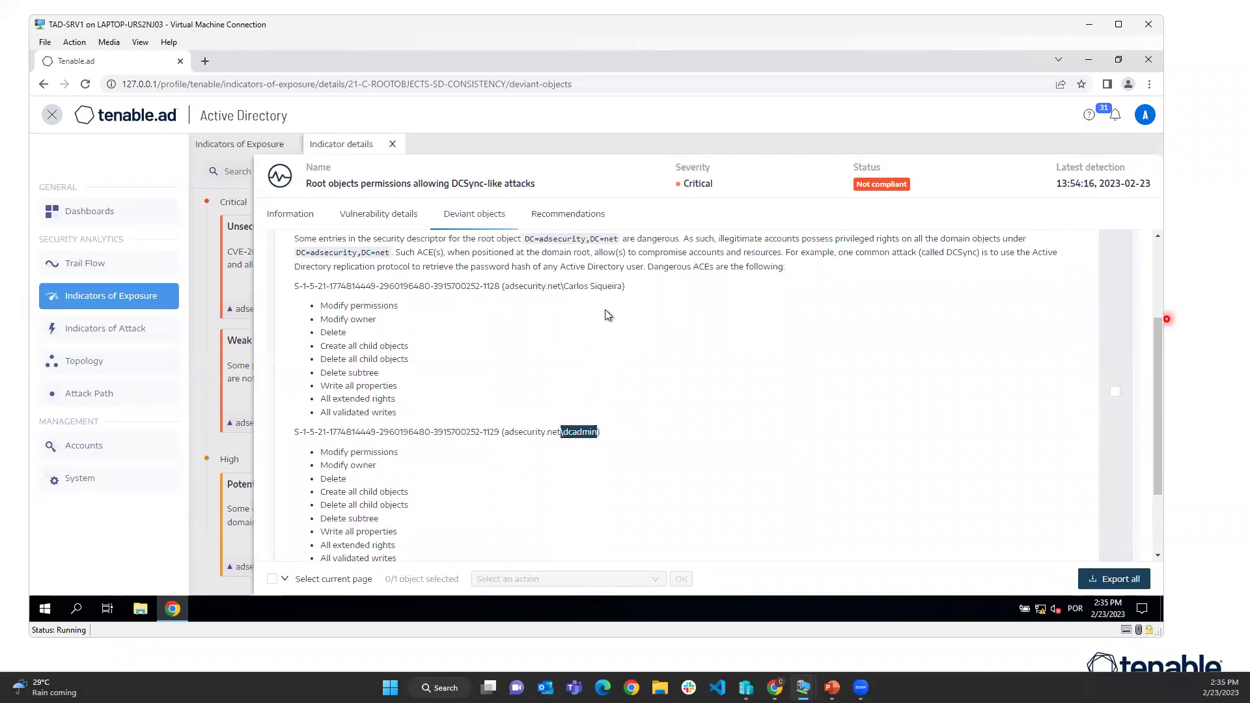
left_click(509, 285)
left_click_drag(618, 286, 509, 285)
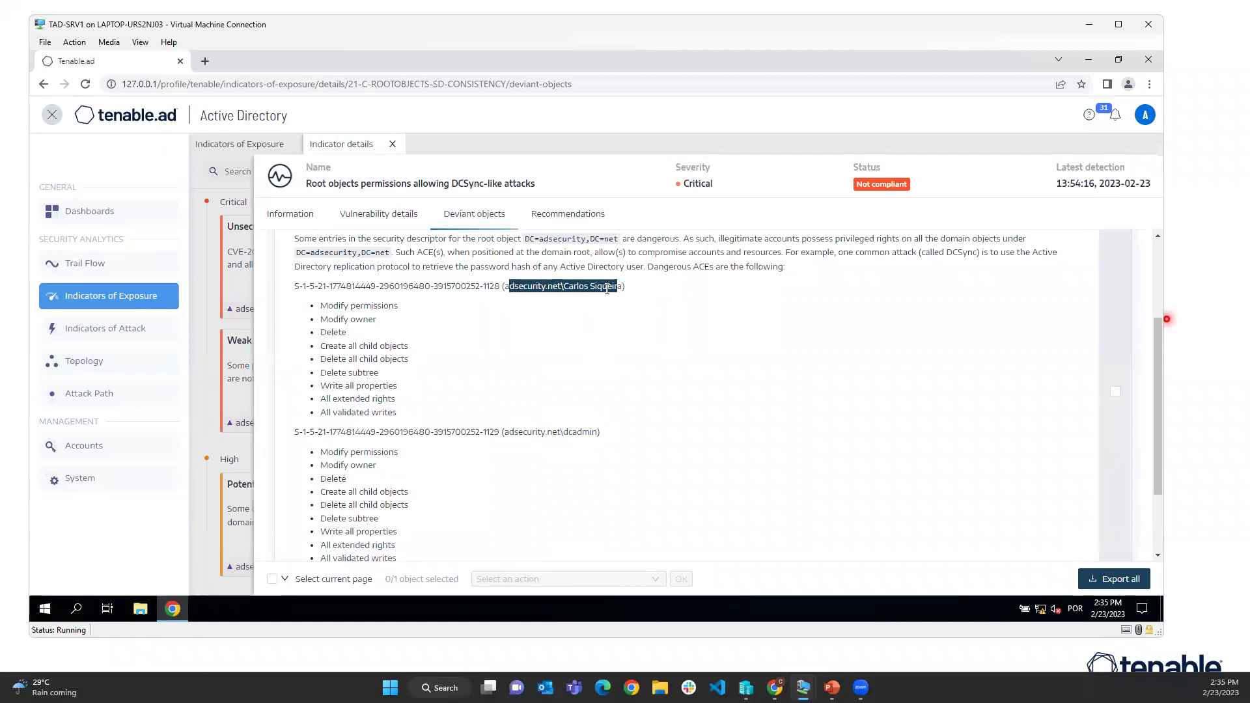
left_click_drag(623, 286, 503, 285)
left_click_drag(394, 412, 320, 319)
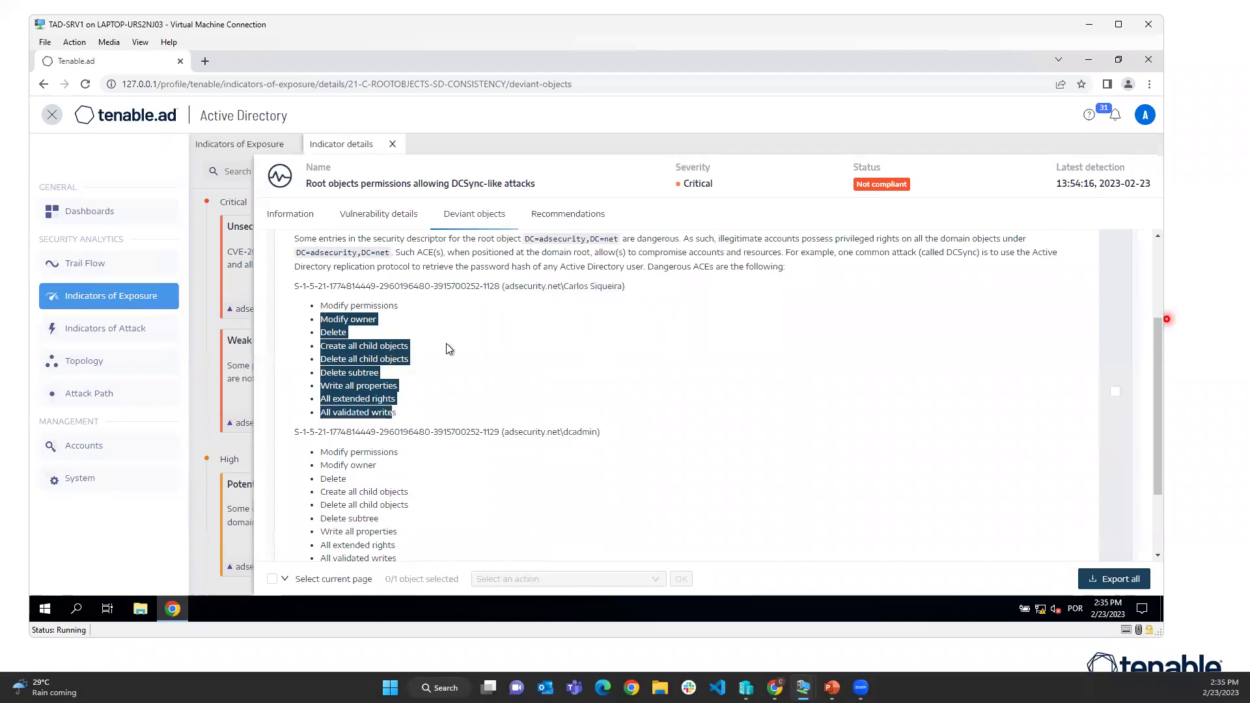
left_click(447, 344)
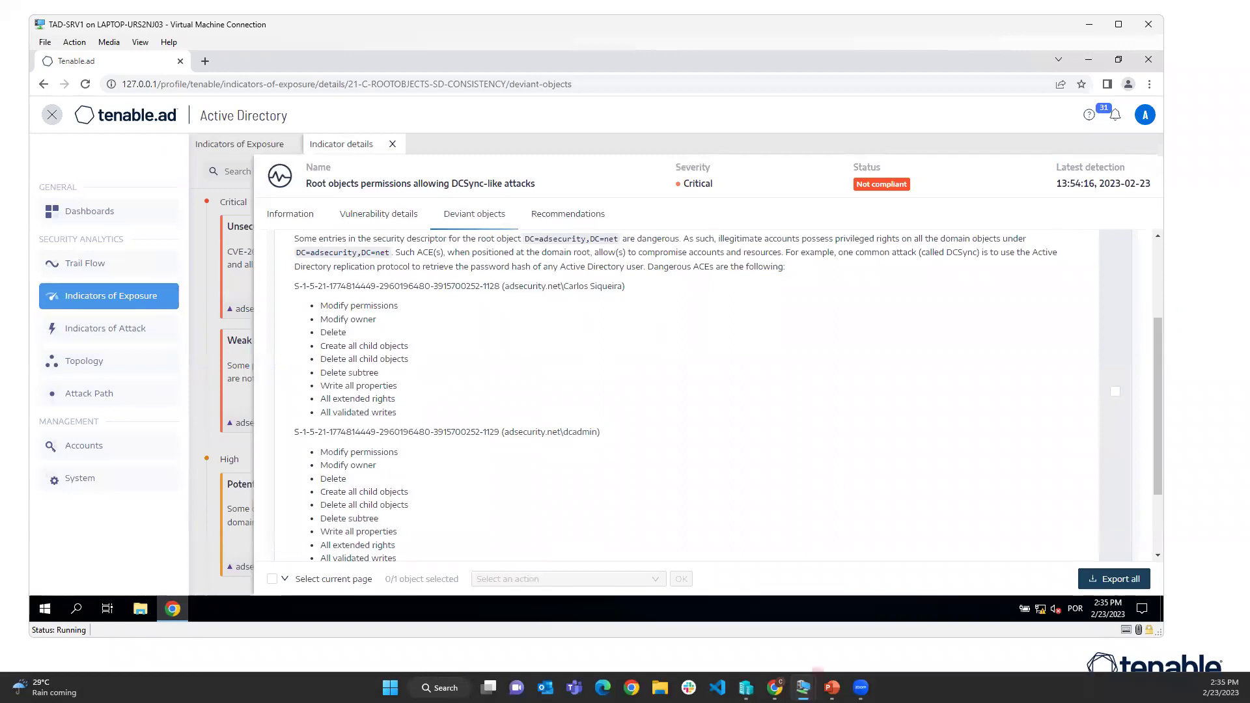
Switch to TAD-DC1 and show the security permissions of the adsecurity.net domain in Active Directory Users and Computers
mouse_move(803, 688)
left_click(767, 650)
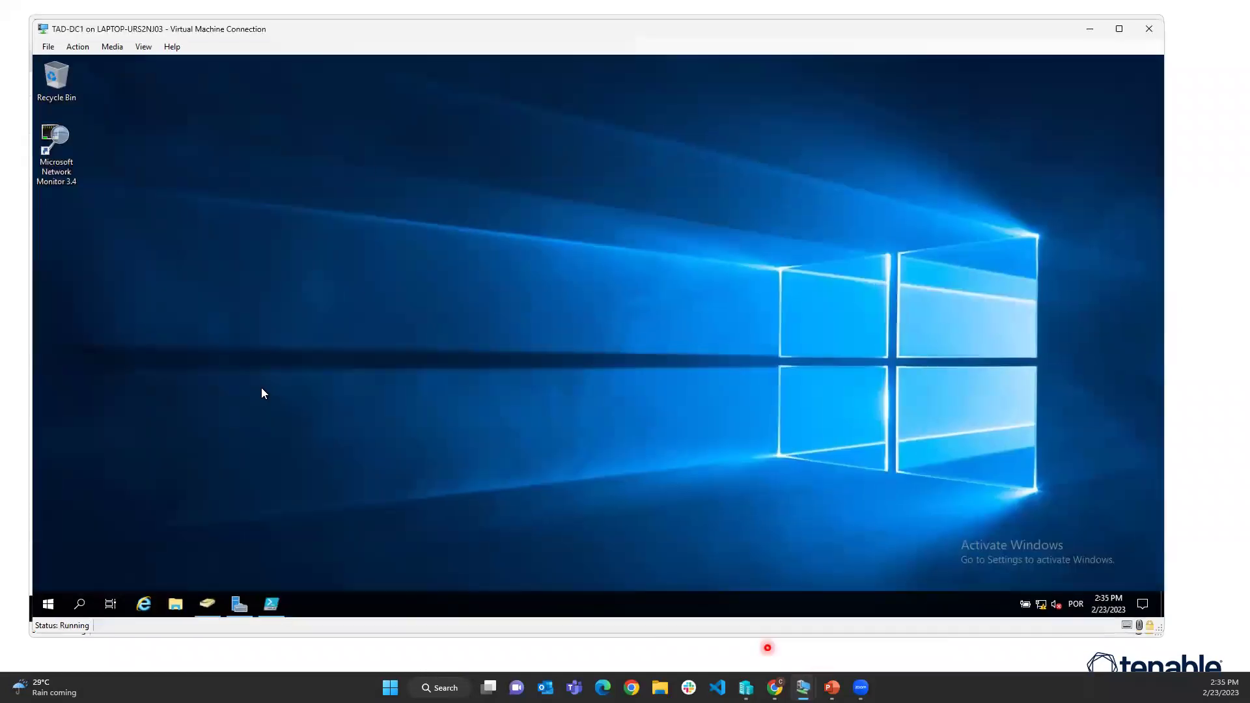
left_click(207, 606)
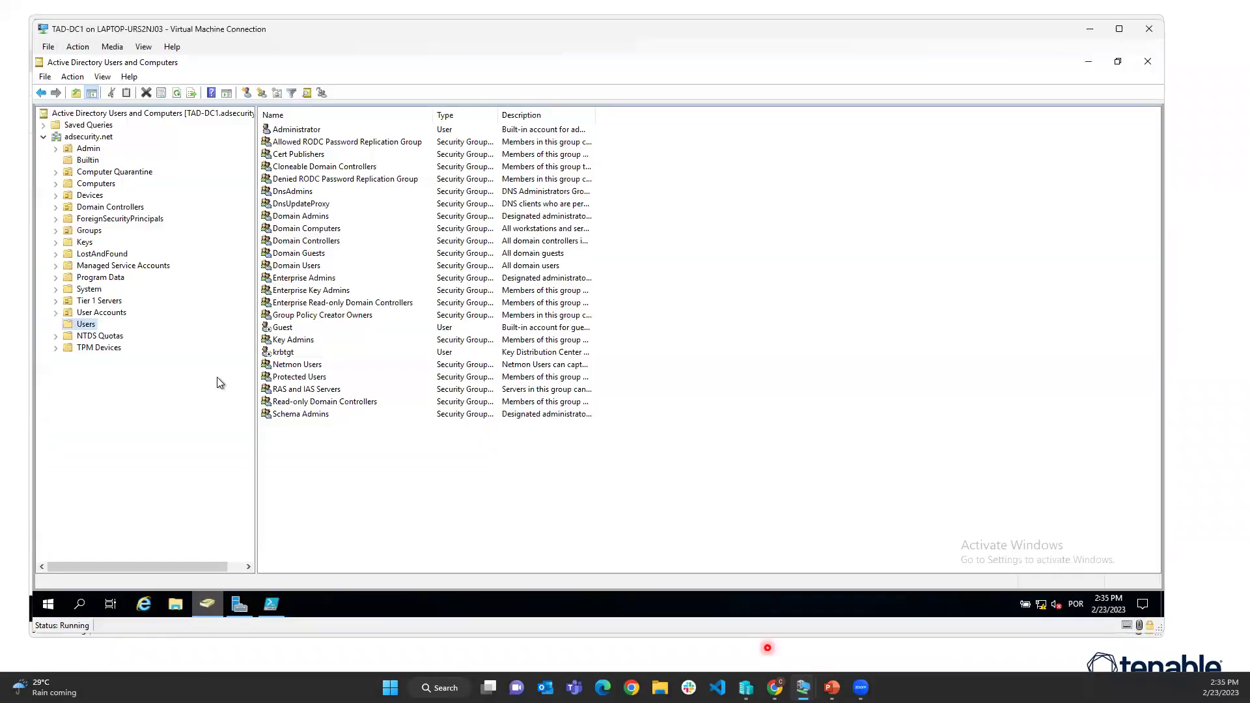
left_click(103, 139)
right_click(103, 139)
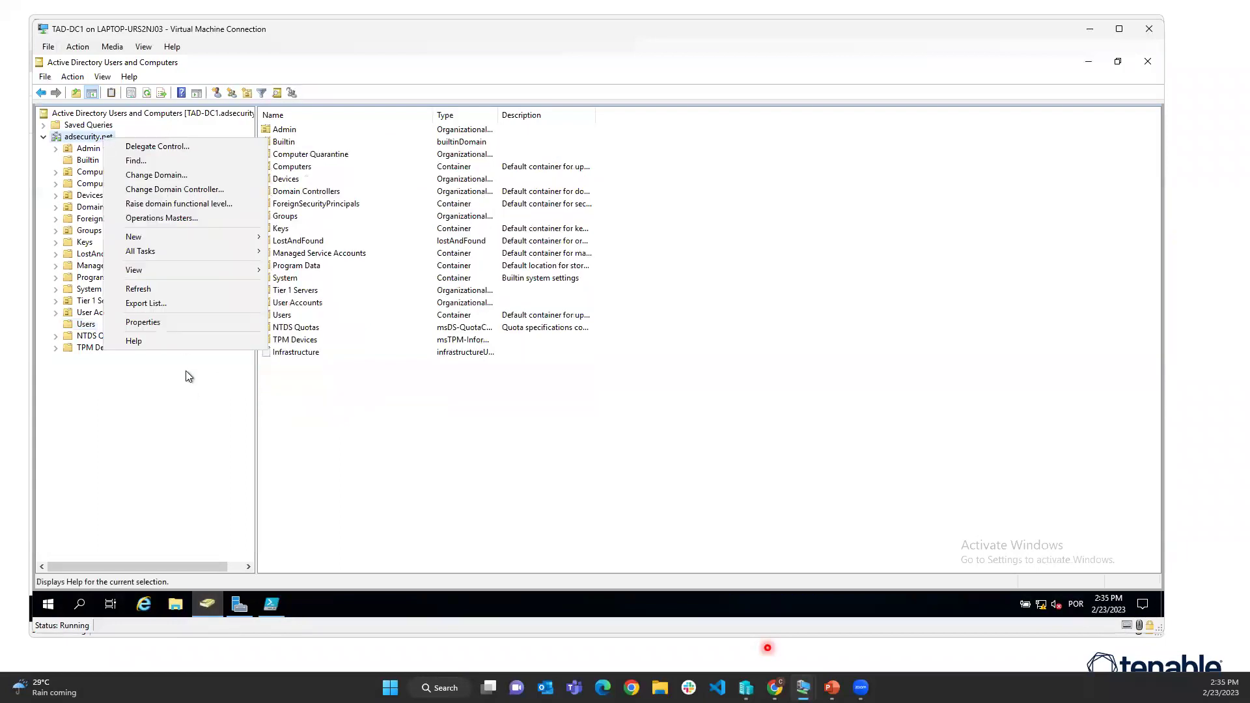
left_click(174, 323)
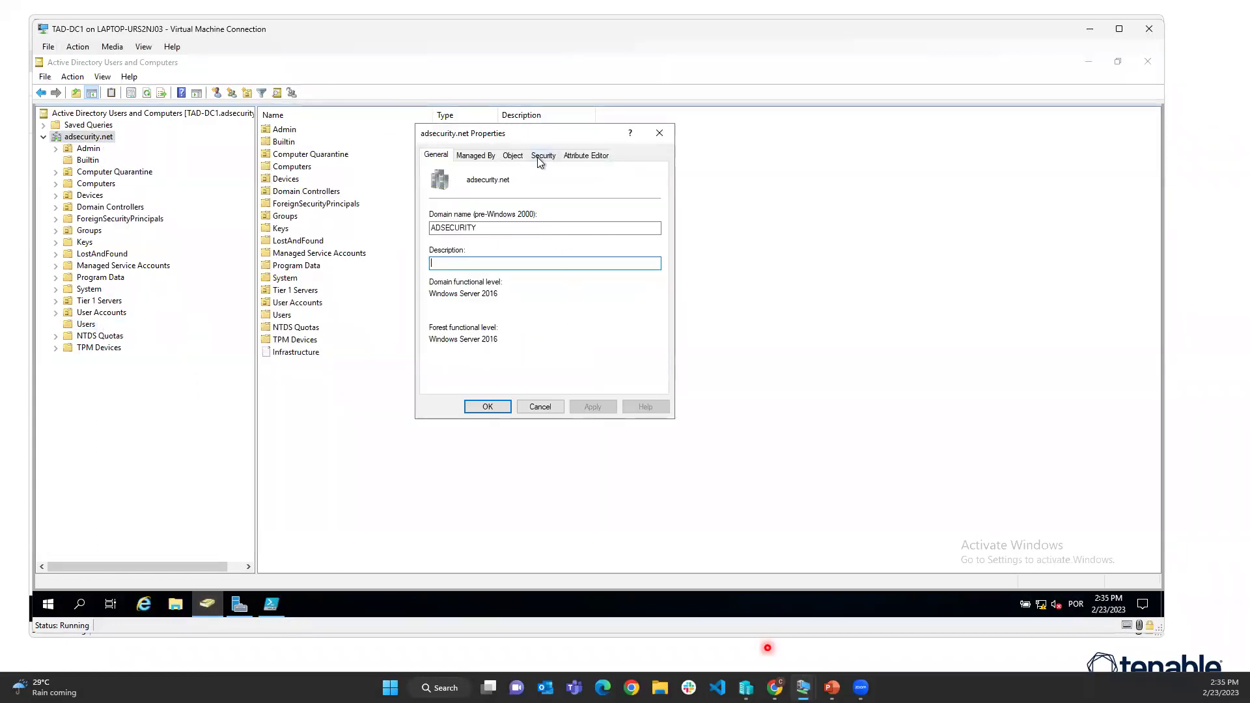
left_click(540, 156)
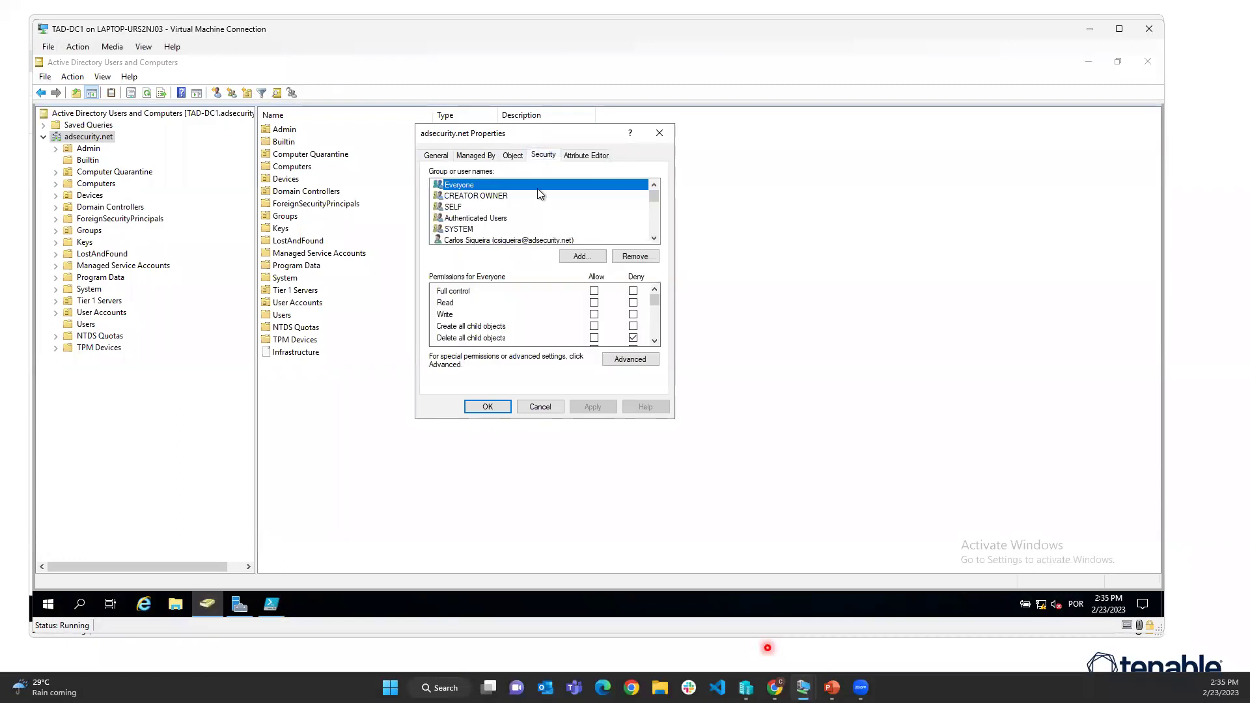
left_click(581, 256)
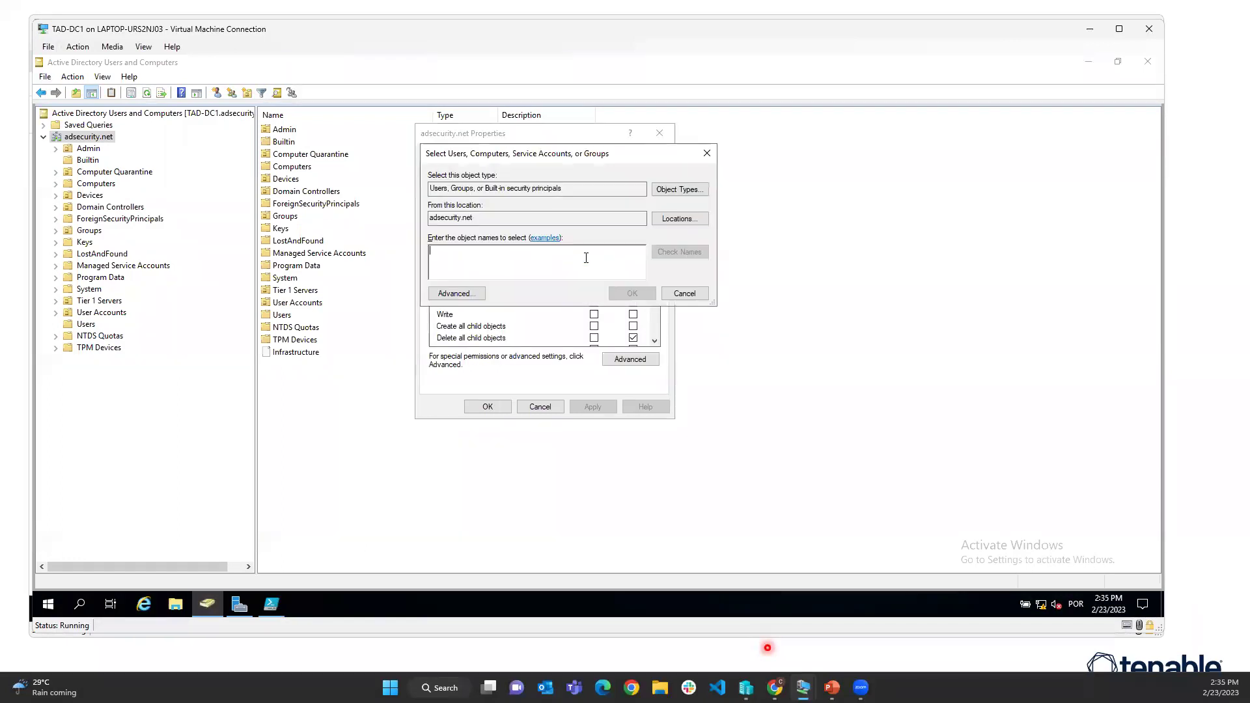
left_click(679, 285)
Remove the personal user account and dcadmin from the adsecurity.net domain's permissions and apply the change
left_click(653, 239)
left_click(653, 240)
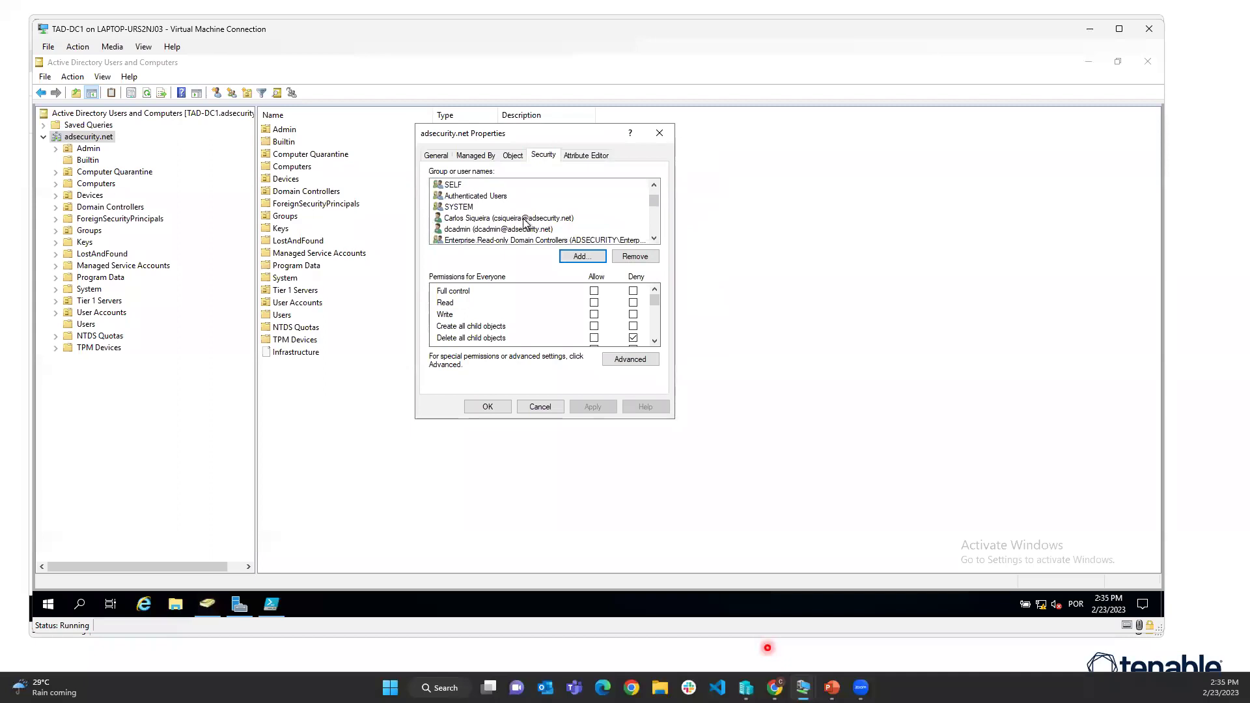
left_click(528, 218)
left_click(629, 261)
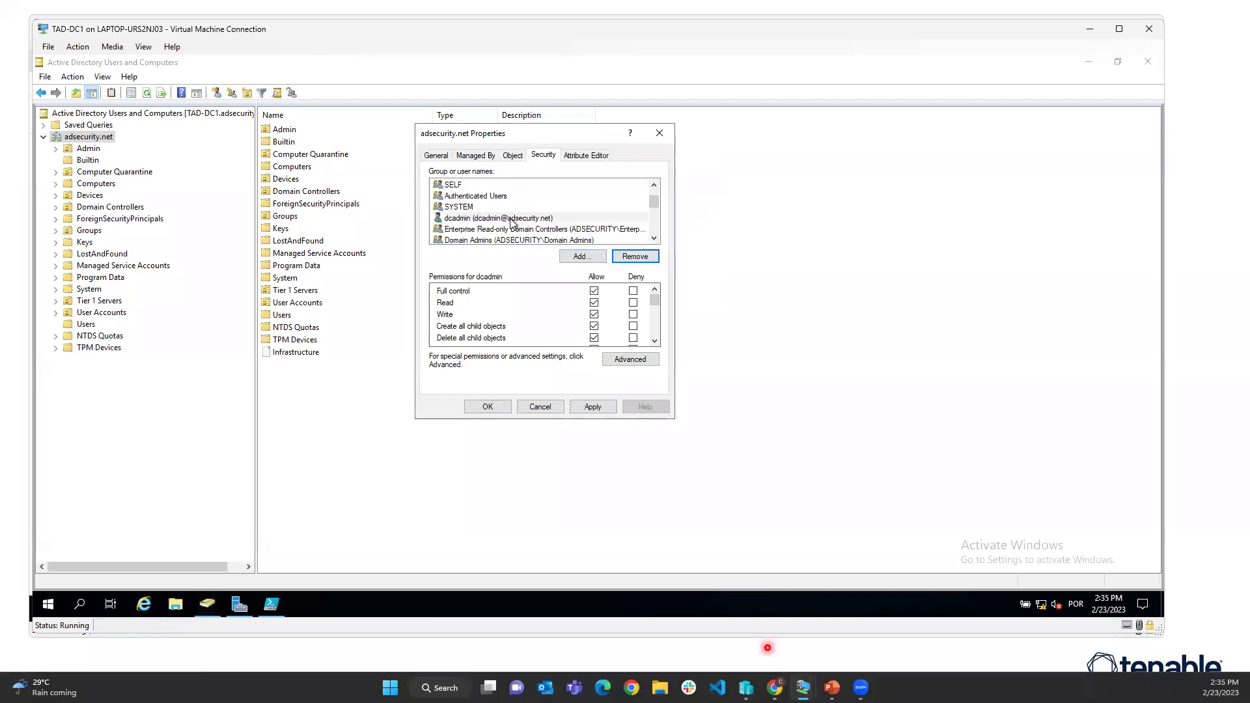
left_click(629, 260)
left_click(589, 406)
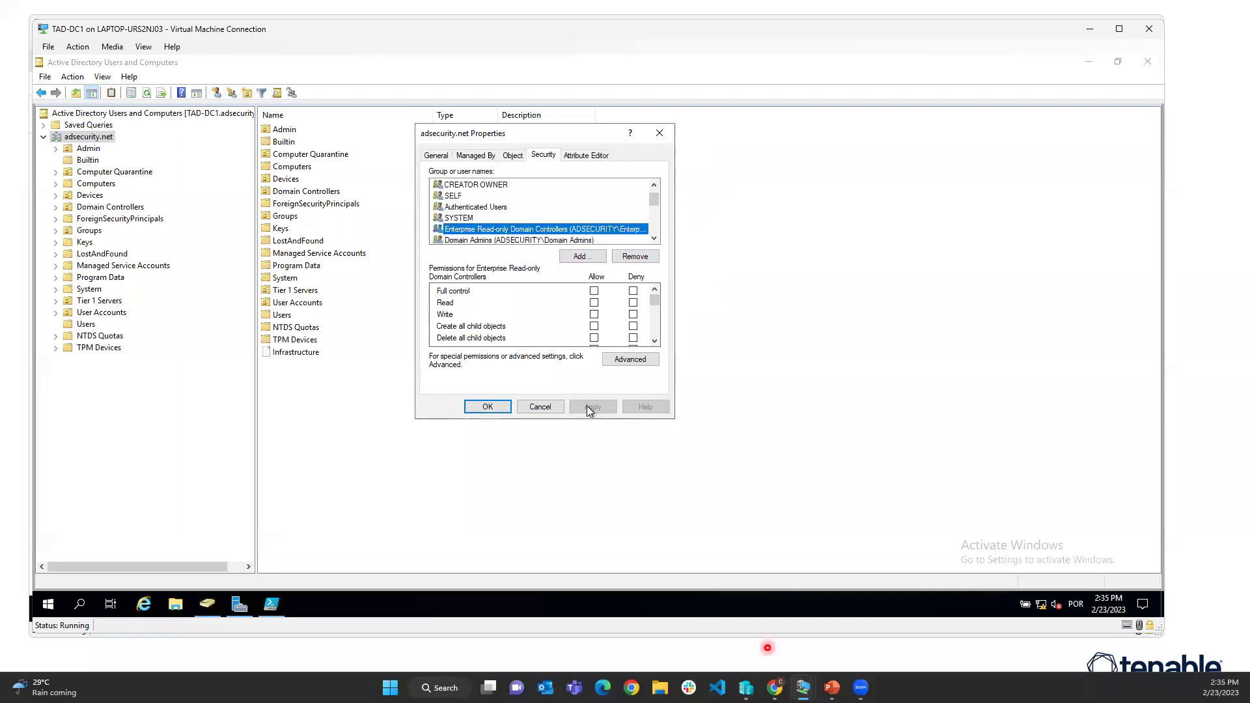
left_click(484, 408)
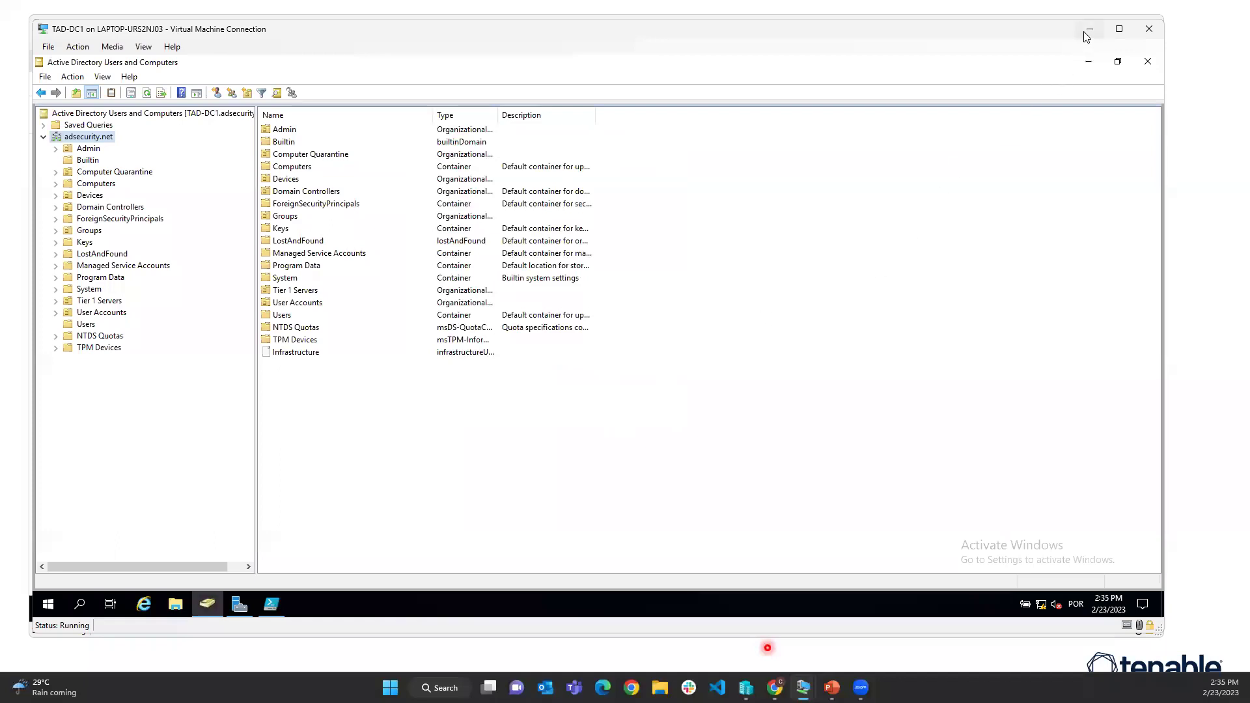
Back in Tenable.ad on TAD-SRV1, check the latest Trail Flow events and recheck the Indicators of Exposure
left_click(1029, 27)
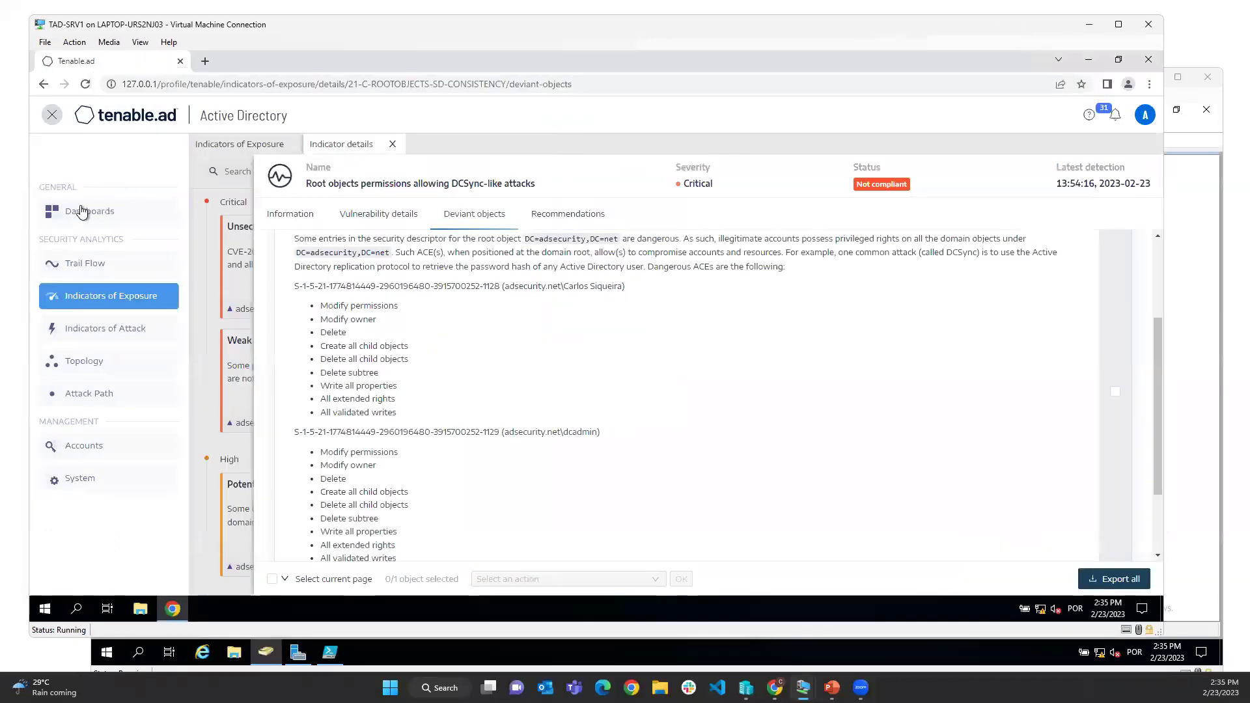
left_click(102, 264)
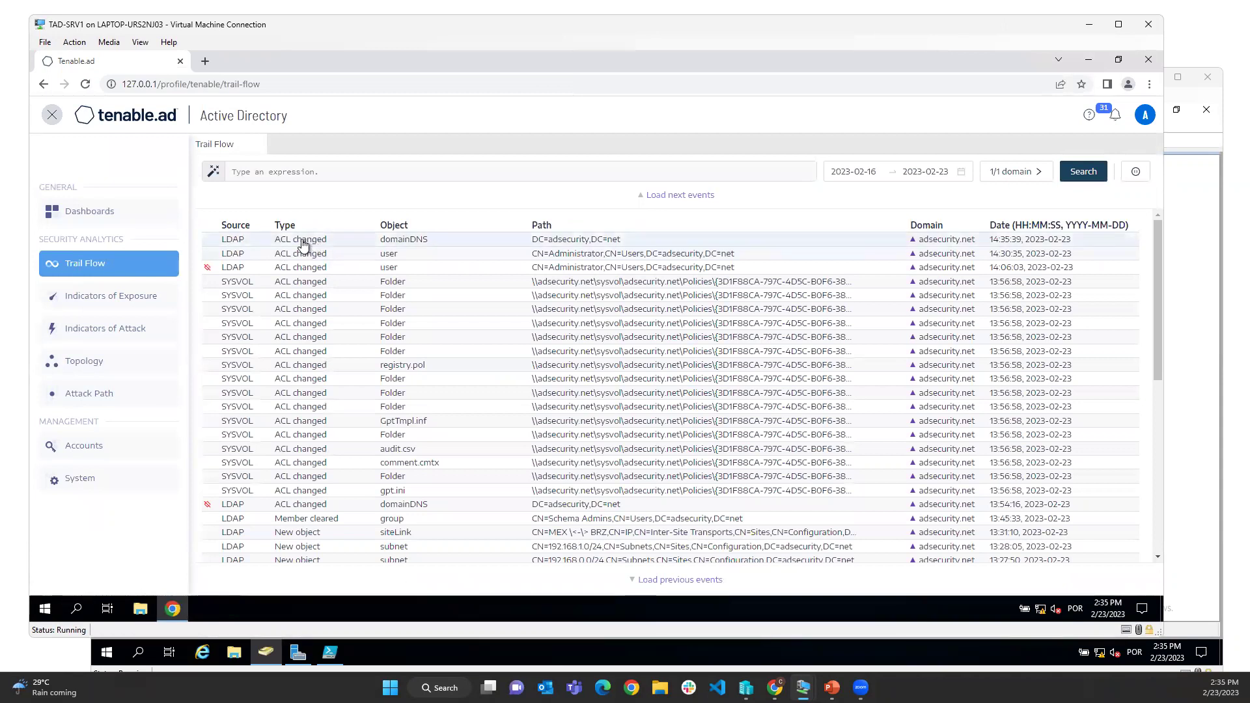
left_click(109, 299)
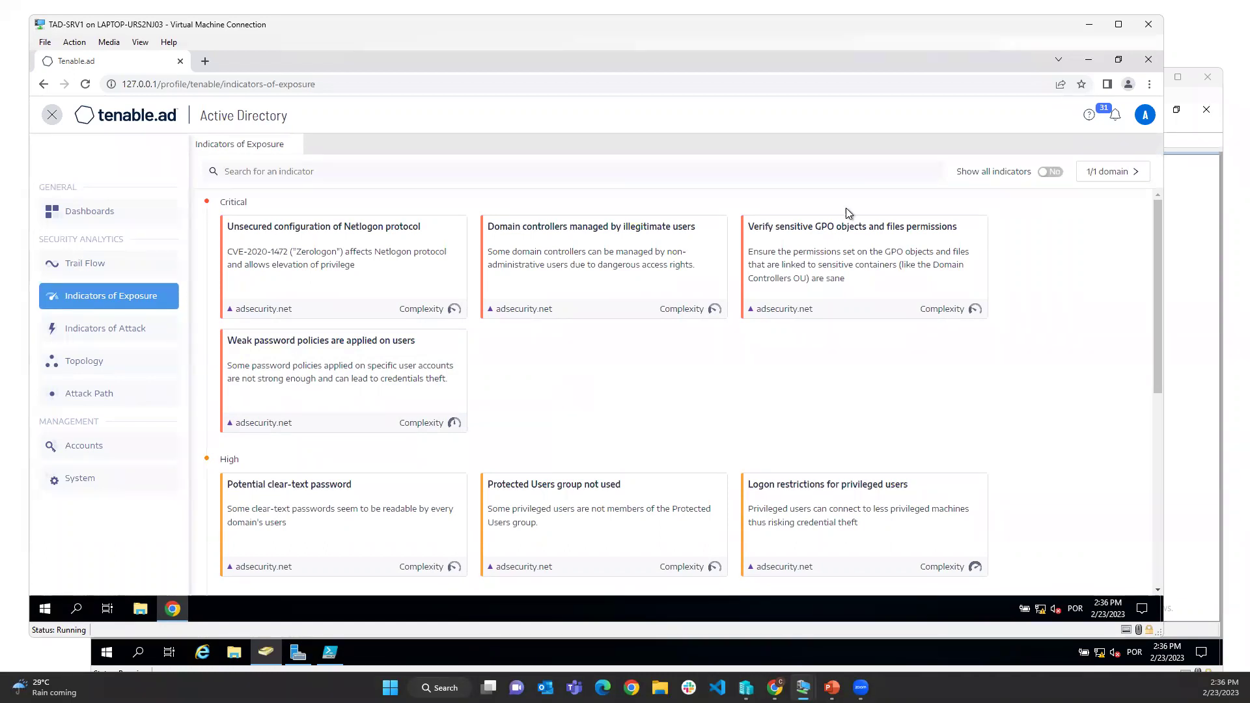
Examine the deviant object of Verify sensitive GPO objects and files permissions, highlighting dcadmin, Default Domain Policy, and the dangerous rights
left_click(844, 240)
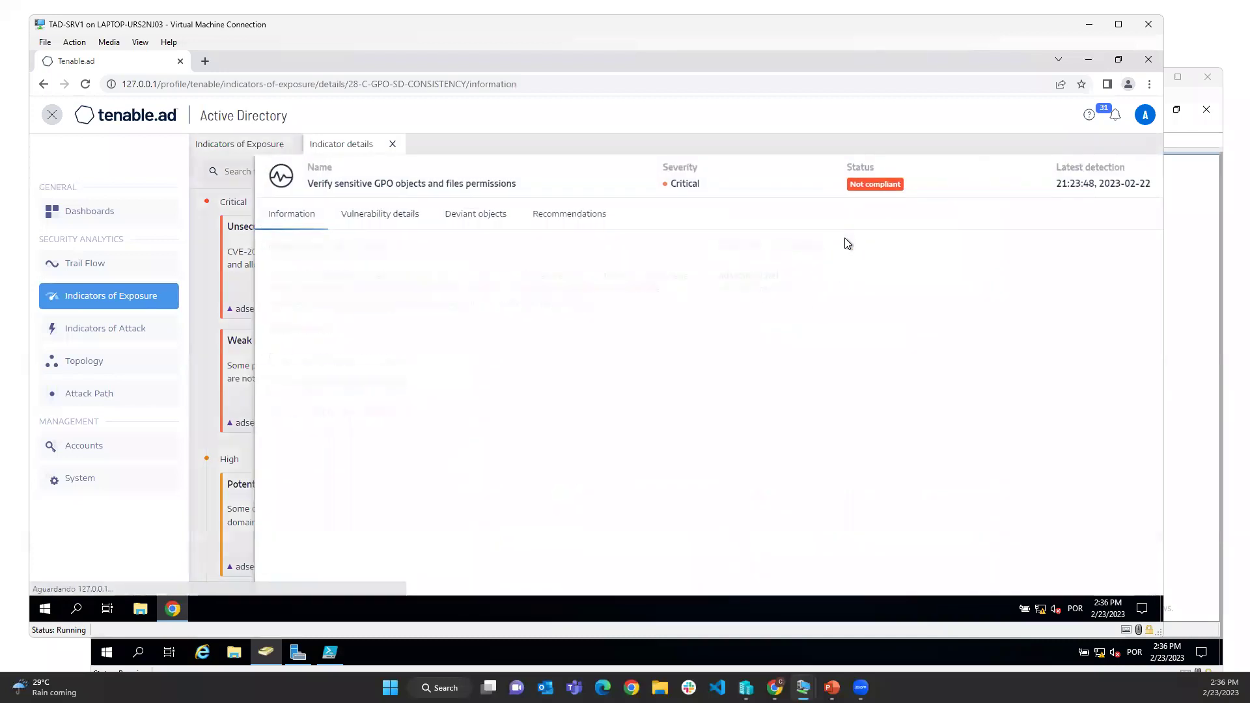
left_click(473, 213)
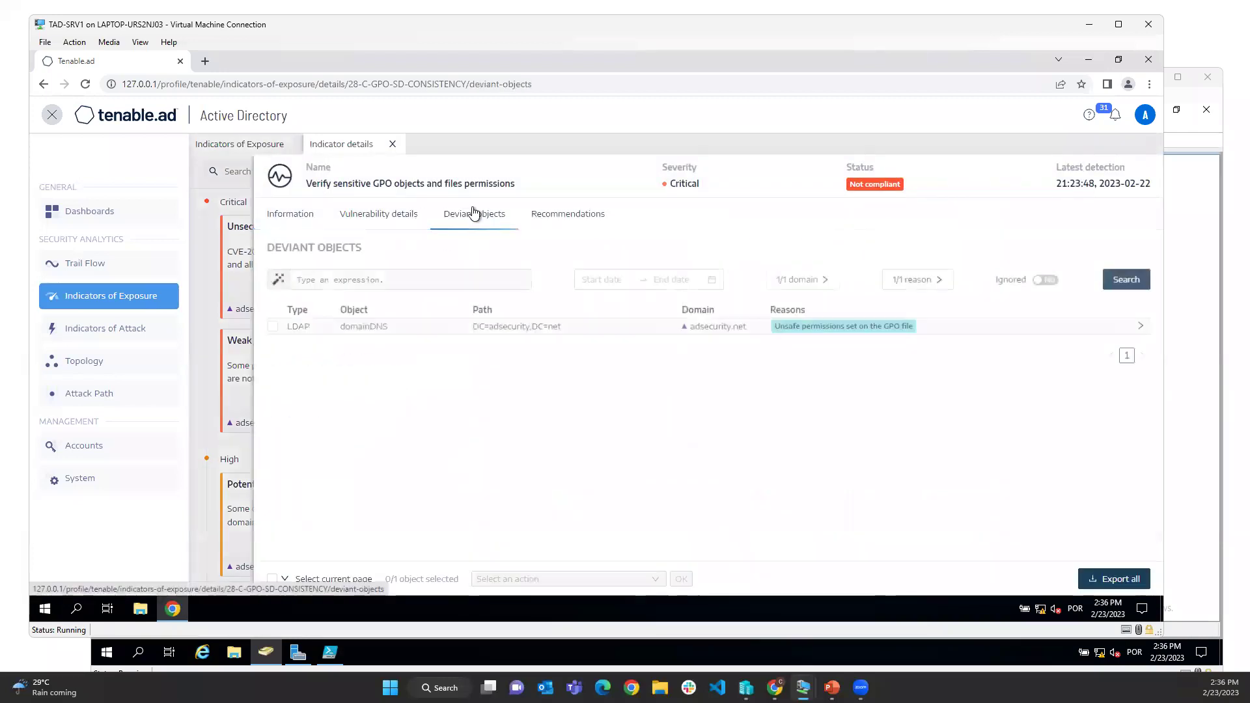
left_click(537, 329)
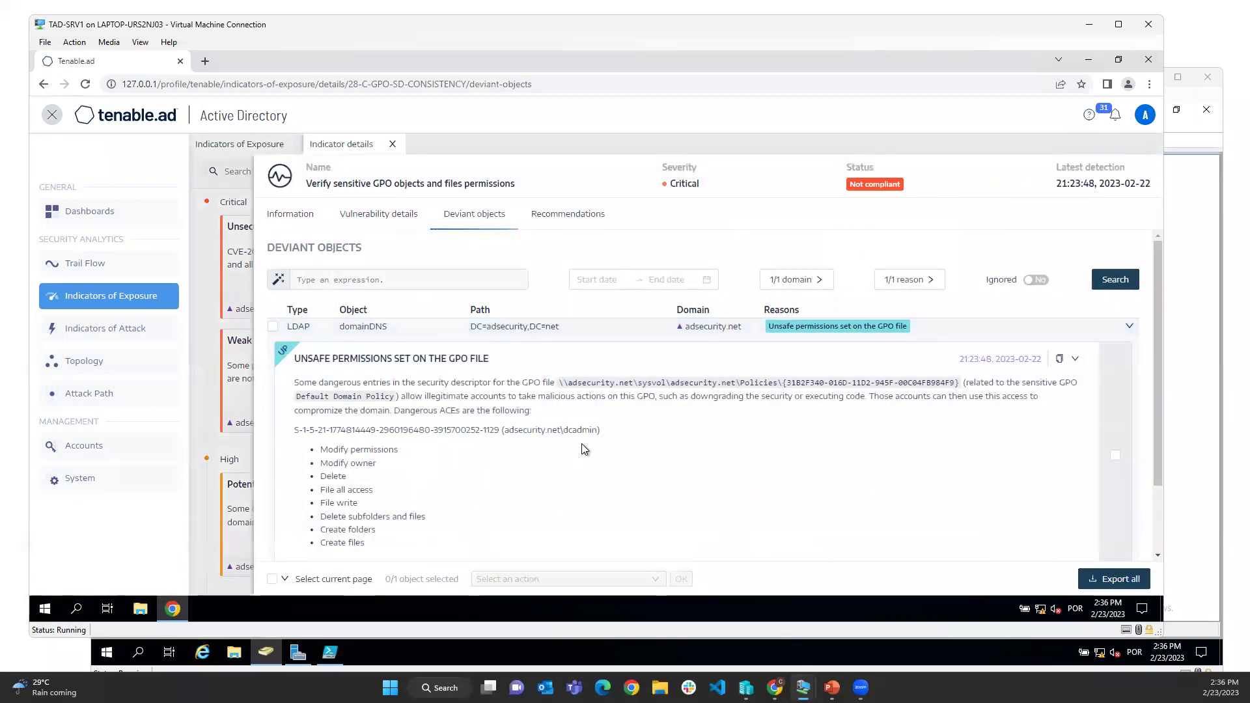
left_click_drag(597, 431, 562, 432)
left_click_drag(392, 397, 301, 399)
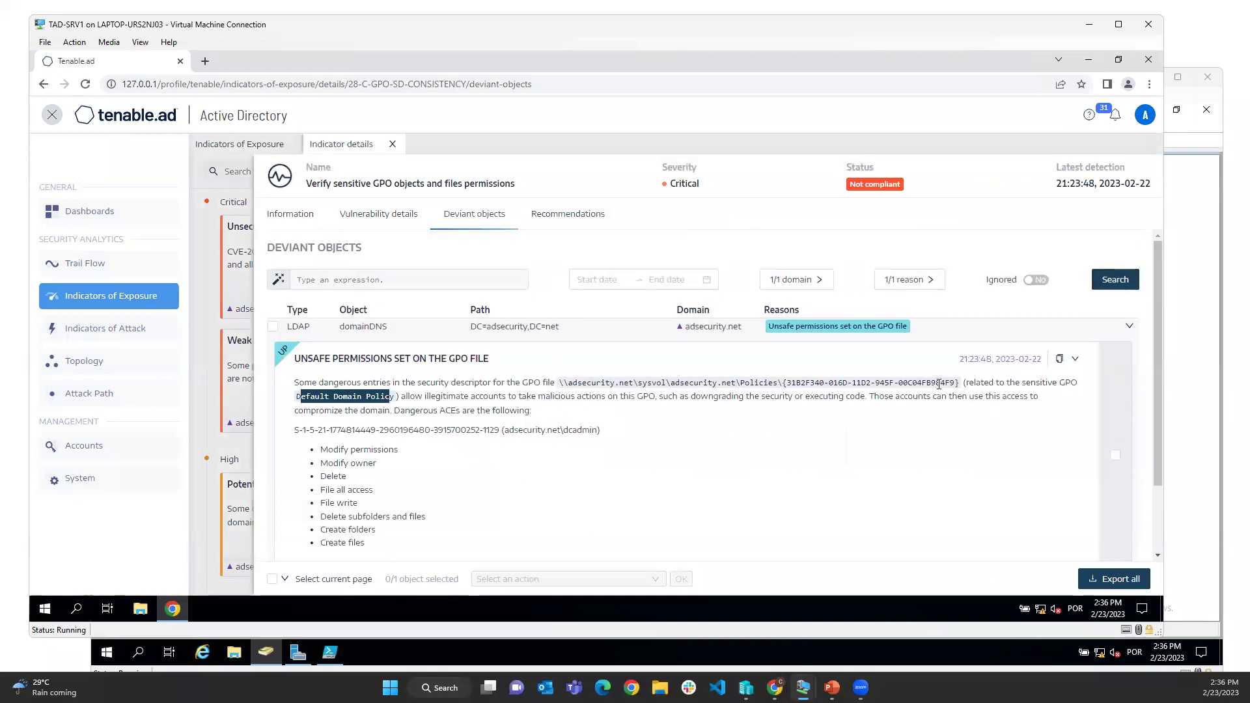
left_click_drag(372, 547, 628, 469)
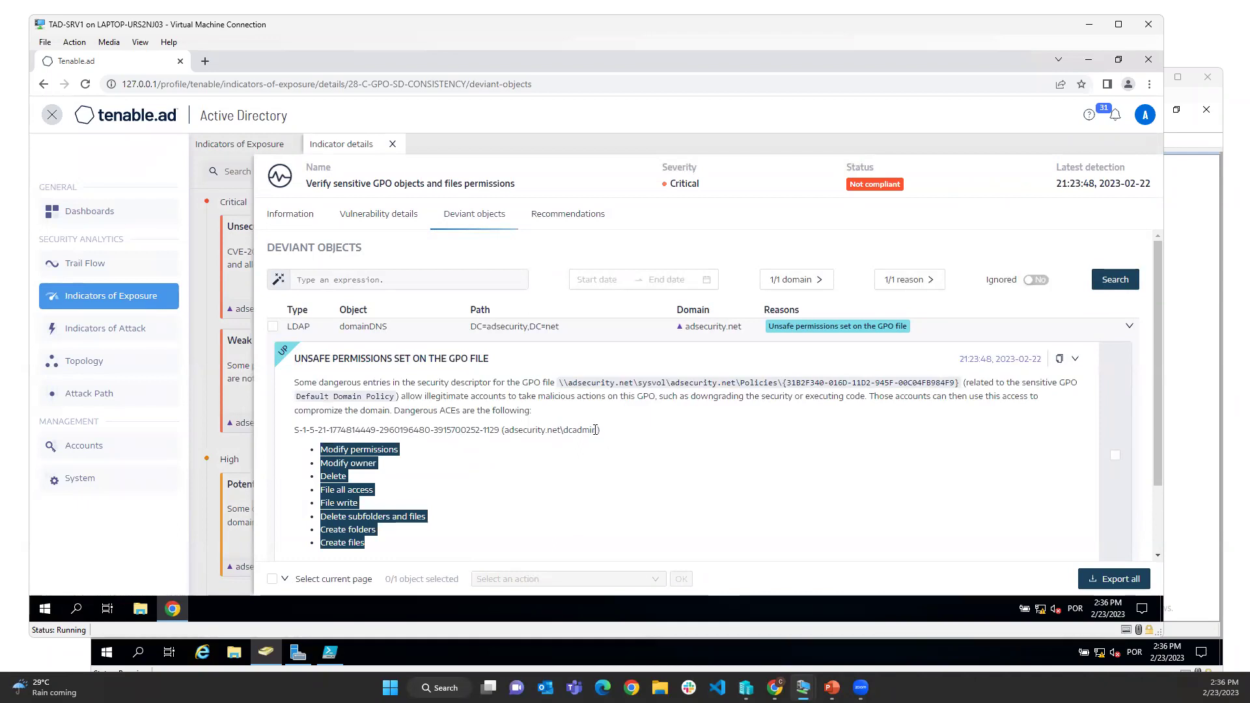
Highlight the dcadmin account and its full list of dangerous ACEs in the unsafe GPO file permissions finding
left_click_drag(596, 430, 571, 430)
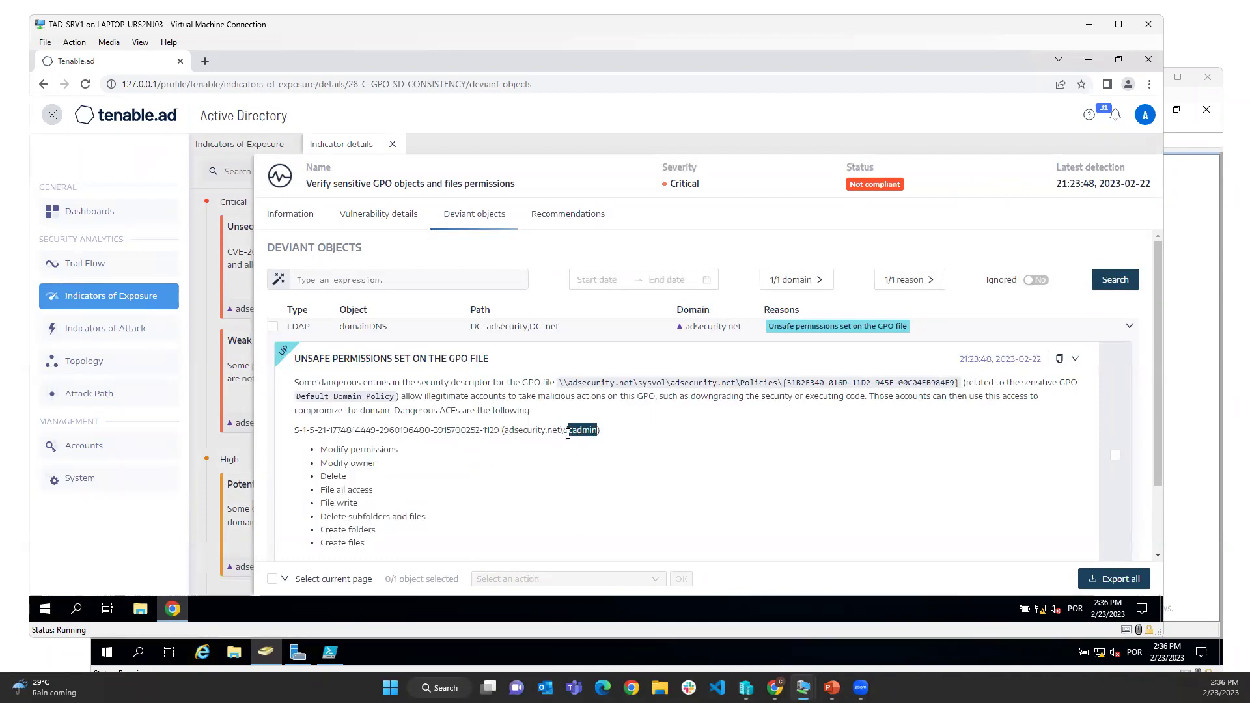
left_click(584, 467)
left_click_drag(372, 544, 323, 450)
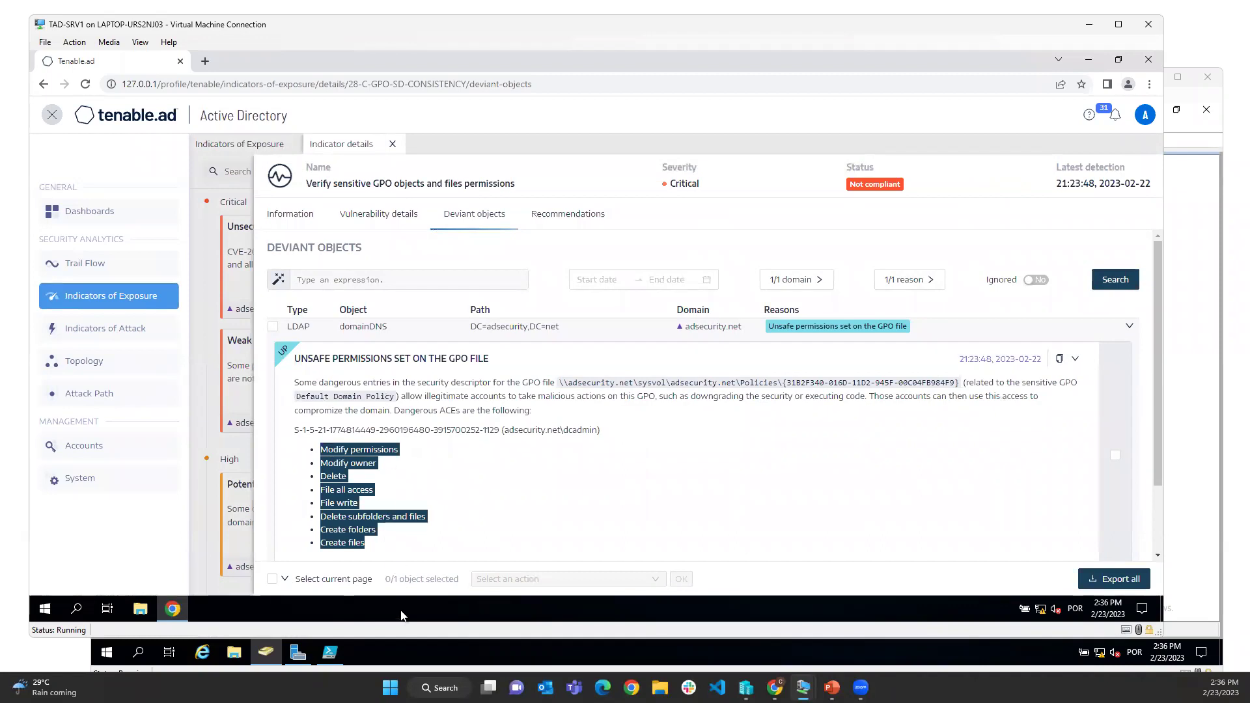
Switch to TAD-DC1 and browse in File Explorer to C:\Windows\SYSVOL\sysvol\adsecurity.net\Policies
left_click(426, 666)
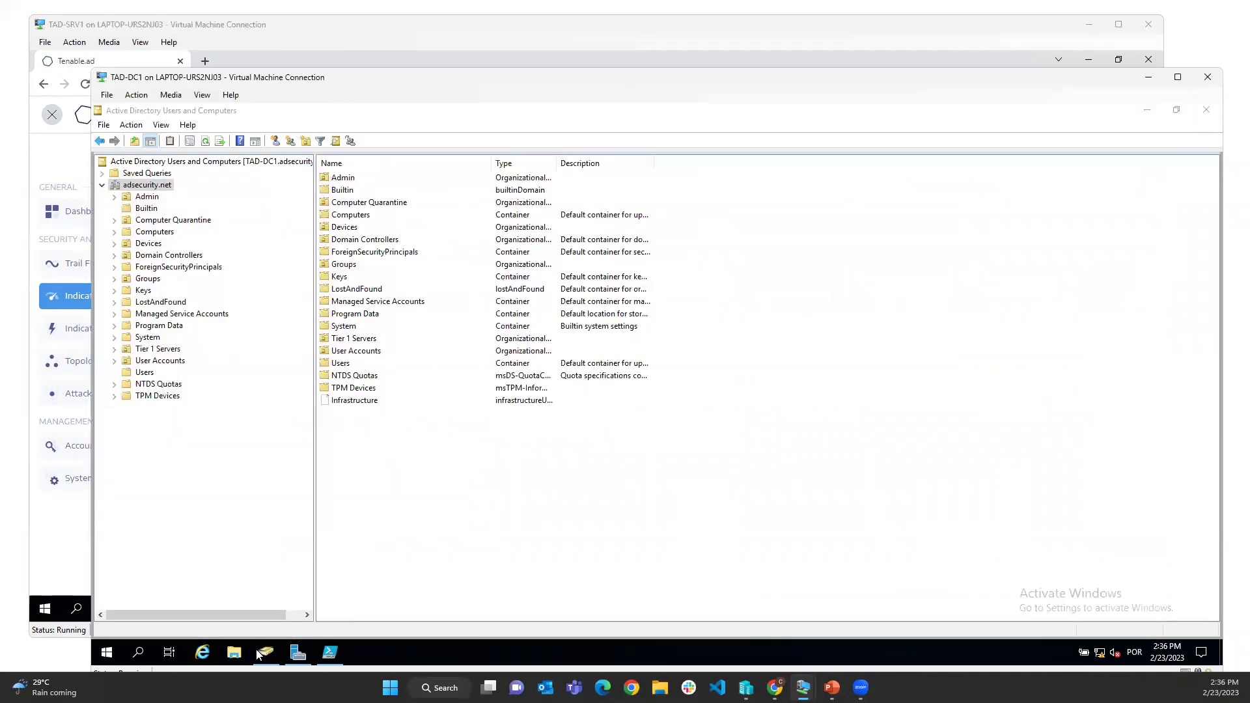
left_click(202, 652)
left_click(801, 135)
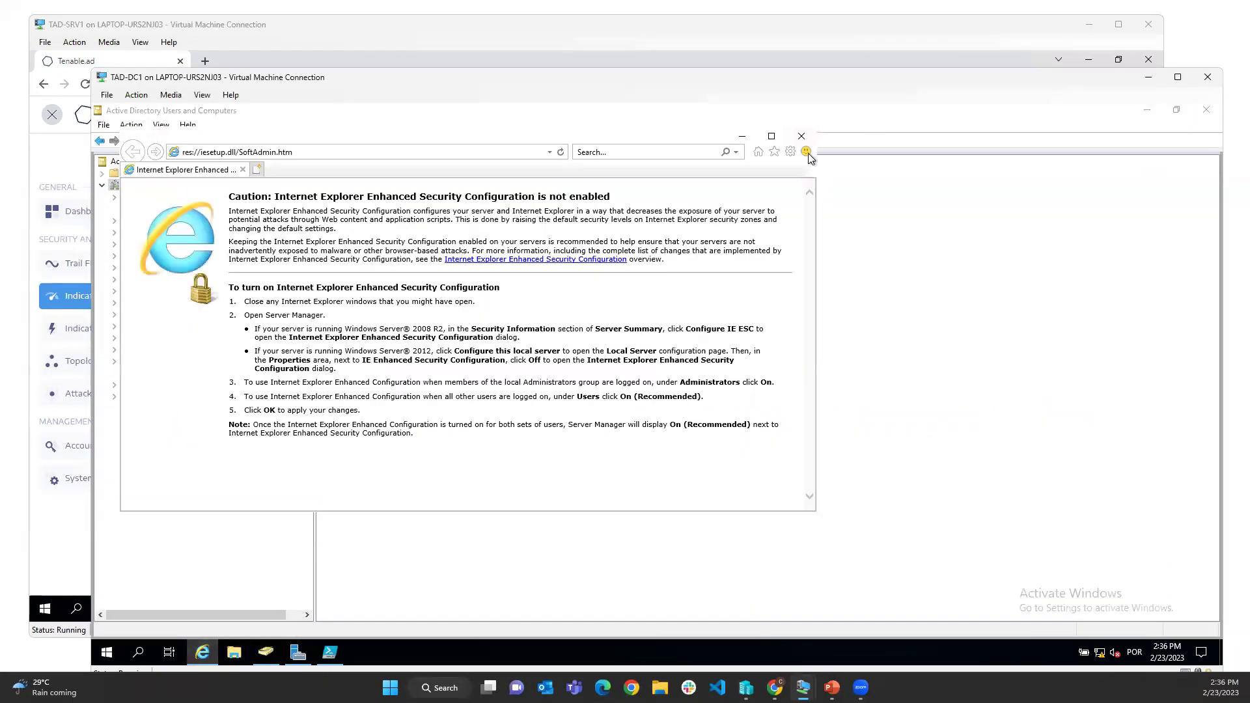
left_click(234, 652)
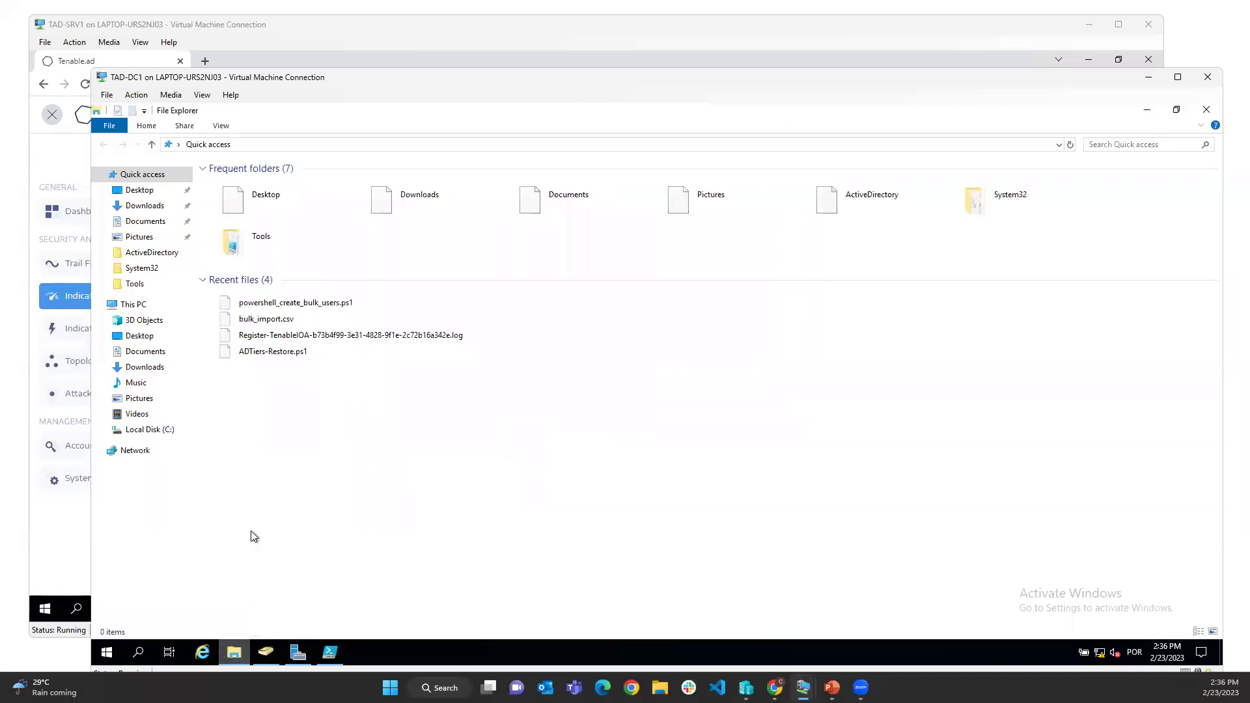
left_click(168, 434)
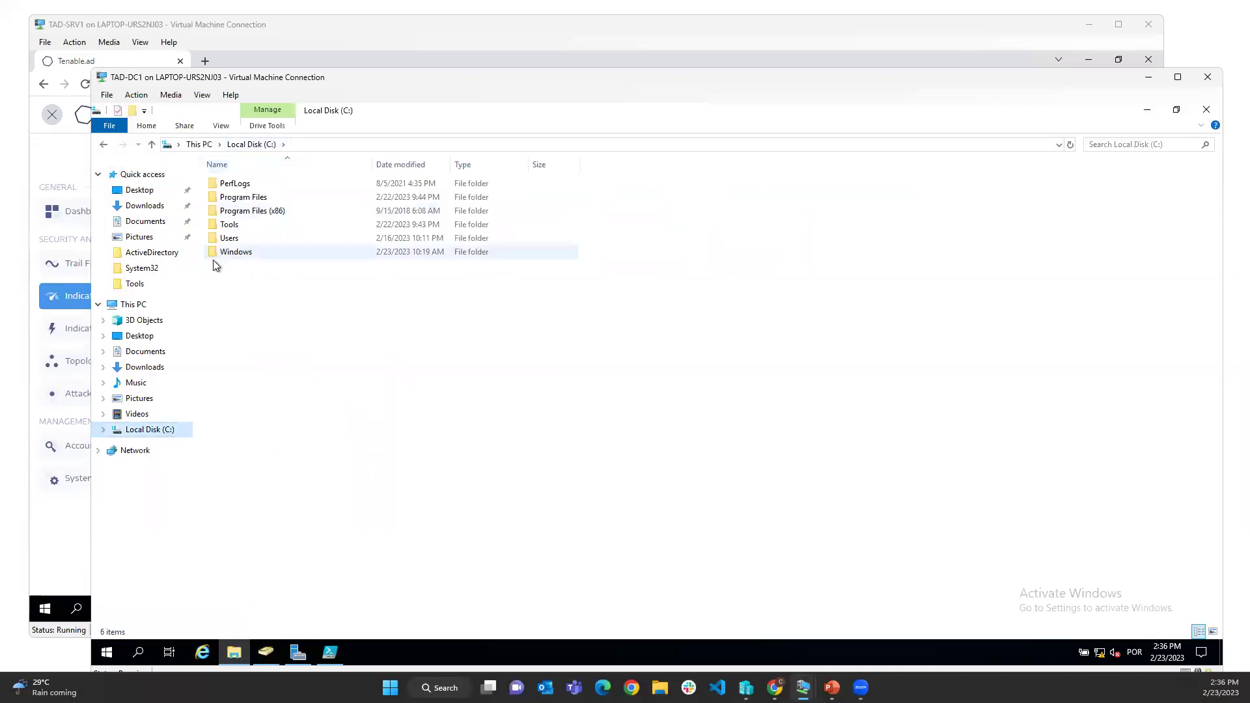
double_click(242, 252)
left_click(251, 472)
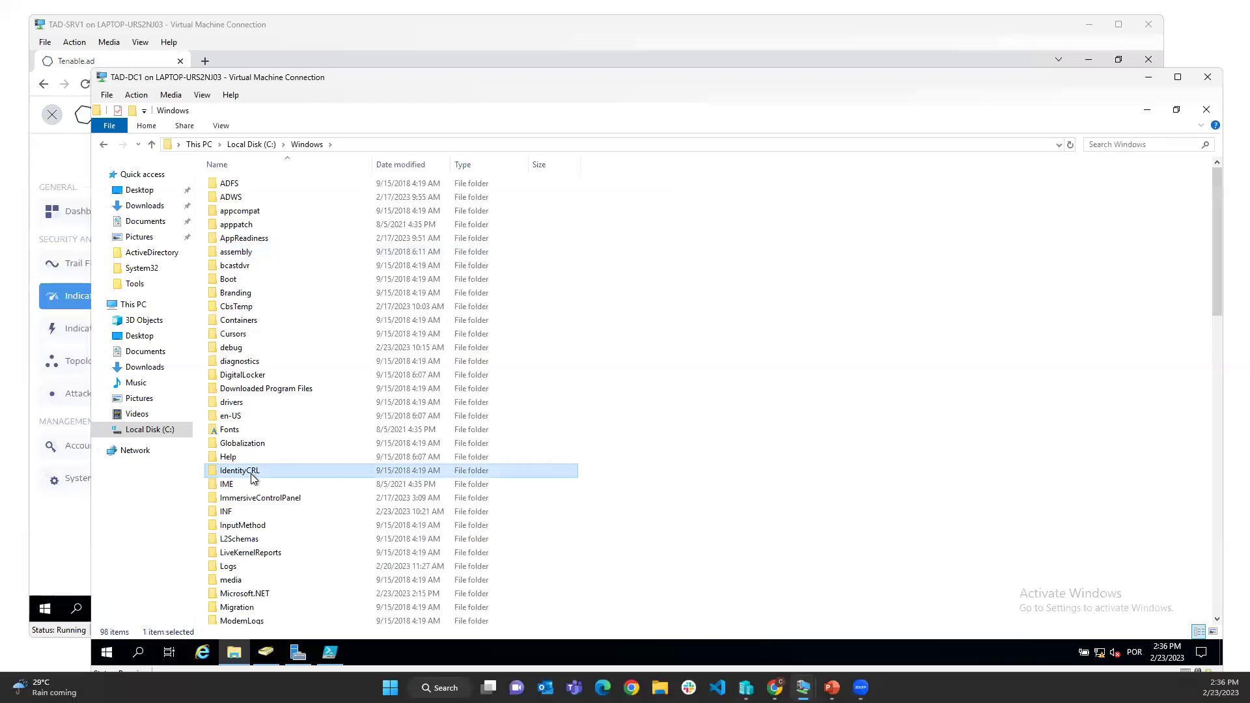
type("sys")
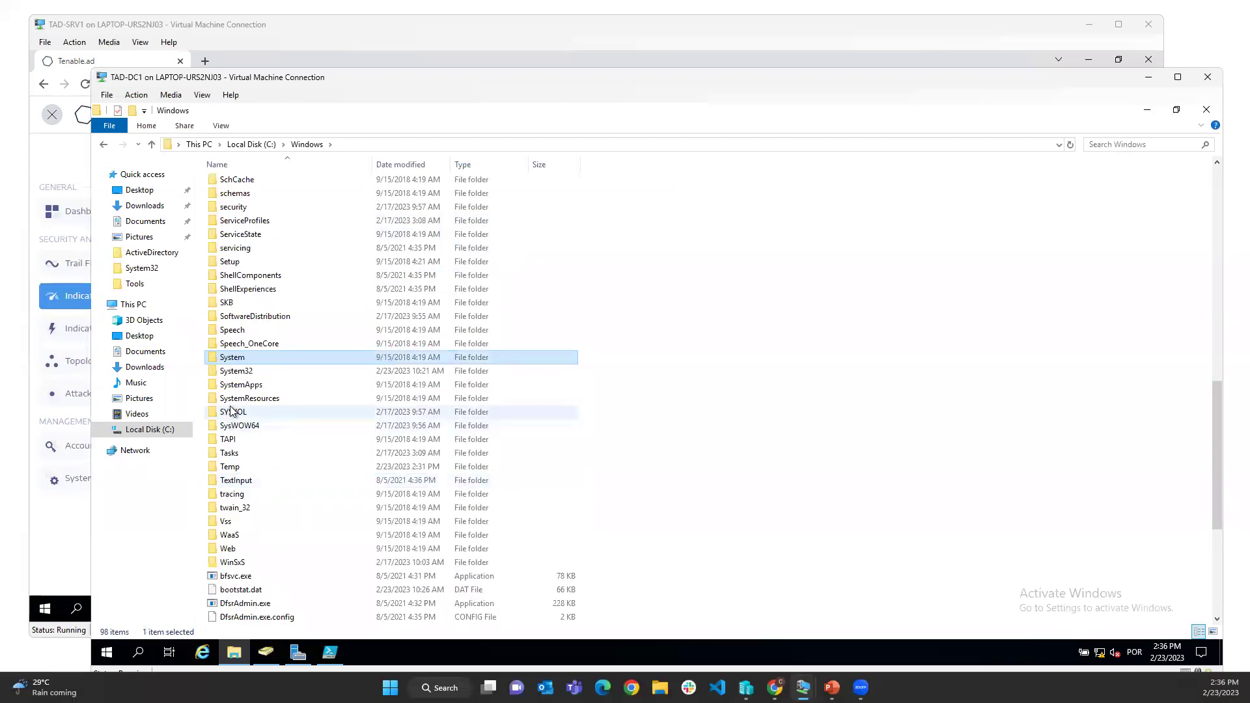
double_click(233, 411)
double_click(251, 226)
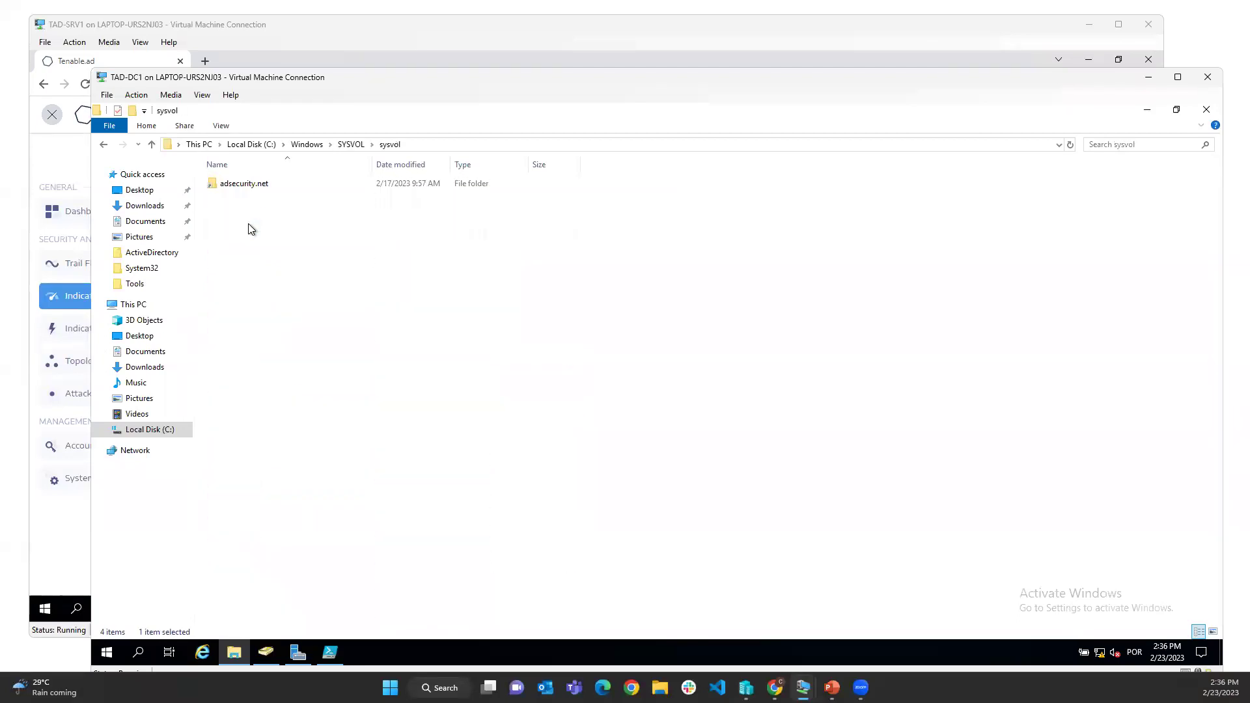
double_click(253, 187)
double_click(253, 187)
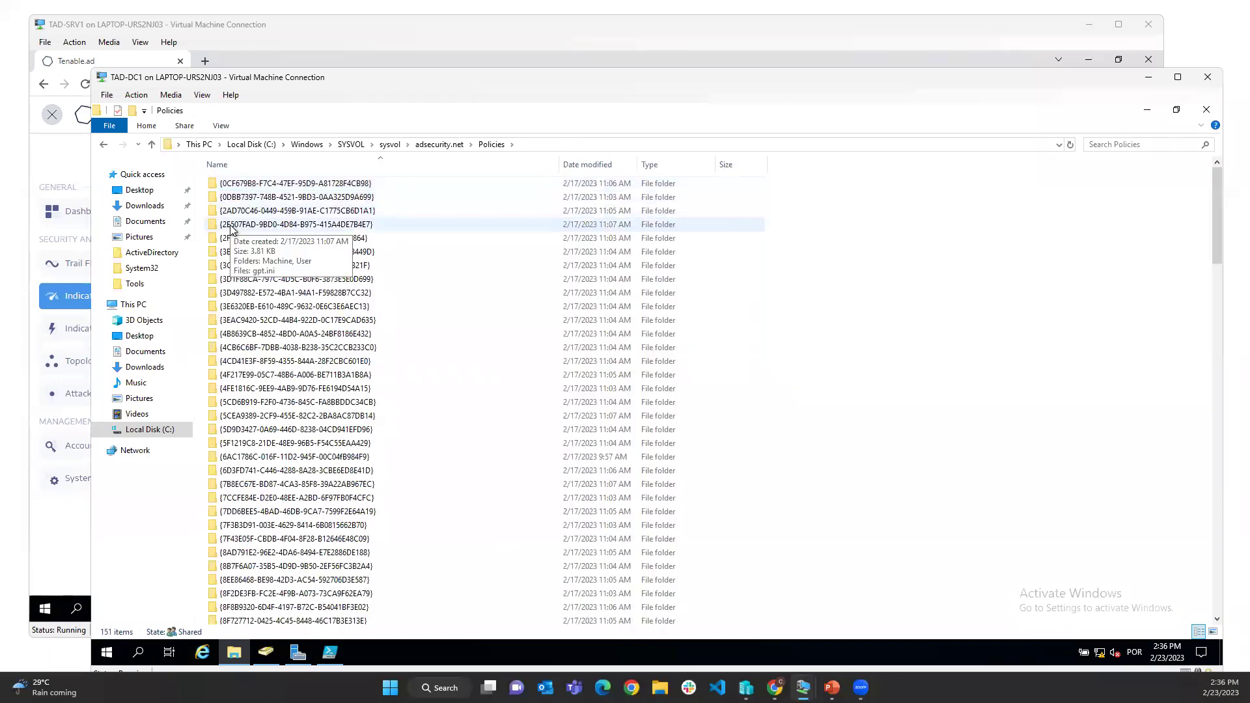
Find the policy folder {31B2F340-016D-11D2-945F-00C04FB984F9} and show the security permissions in its properties
left_click(261, 166)
left_click(261, 167)
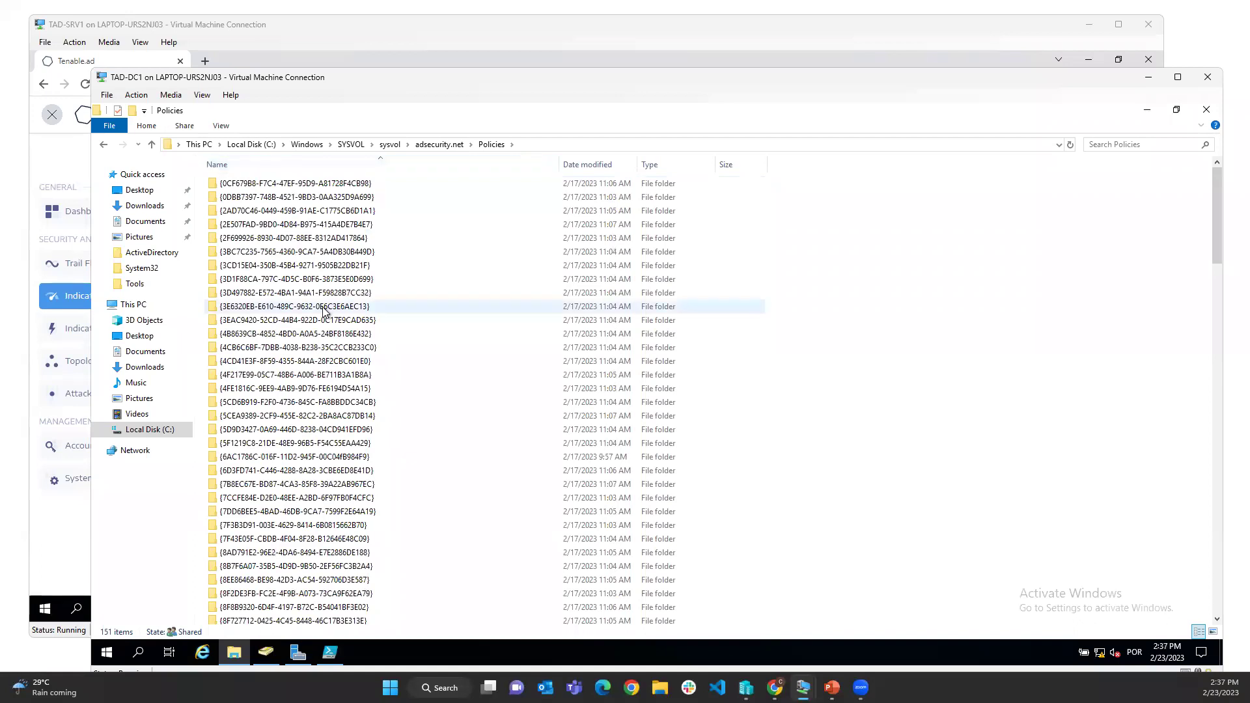
scroll(324, 311, "down", 5)
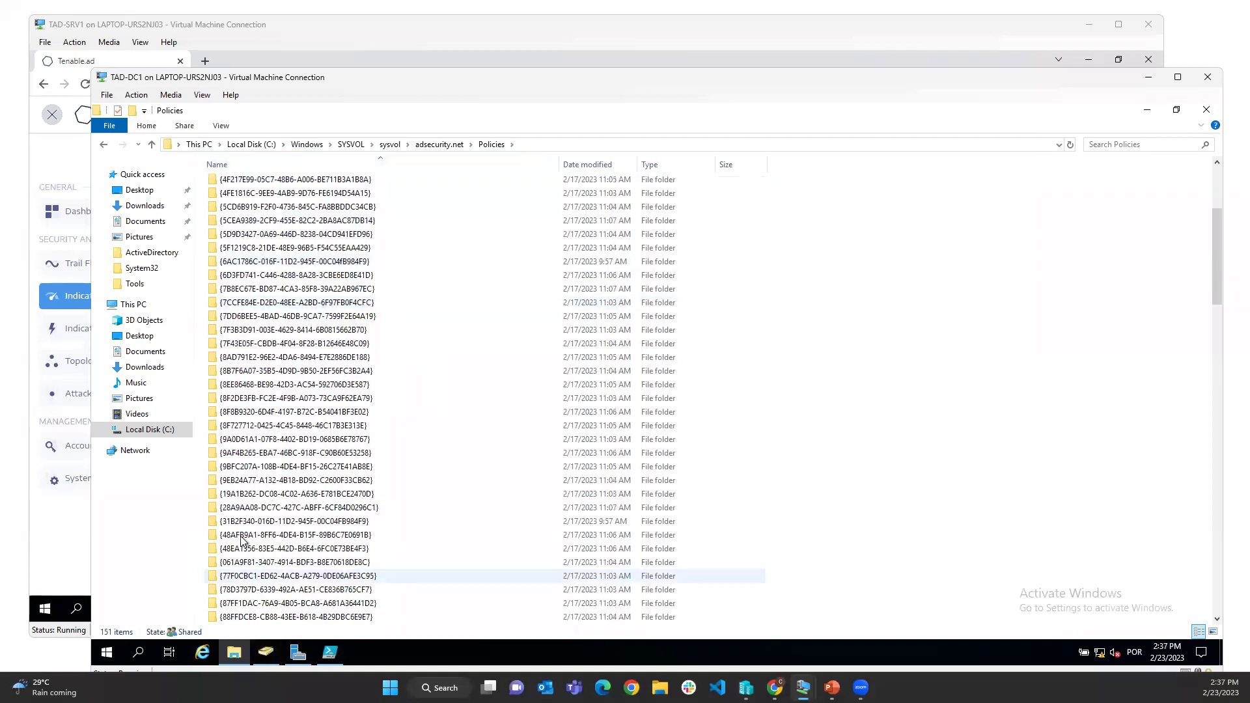
left_click(242, 522)
scroll(254, 515, "down", 4)
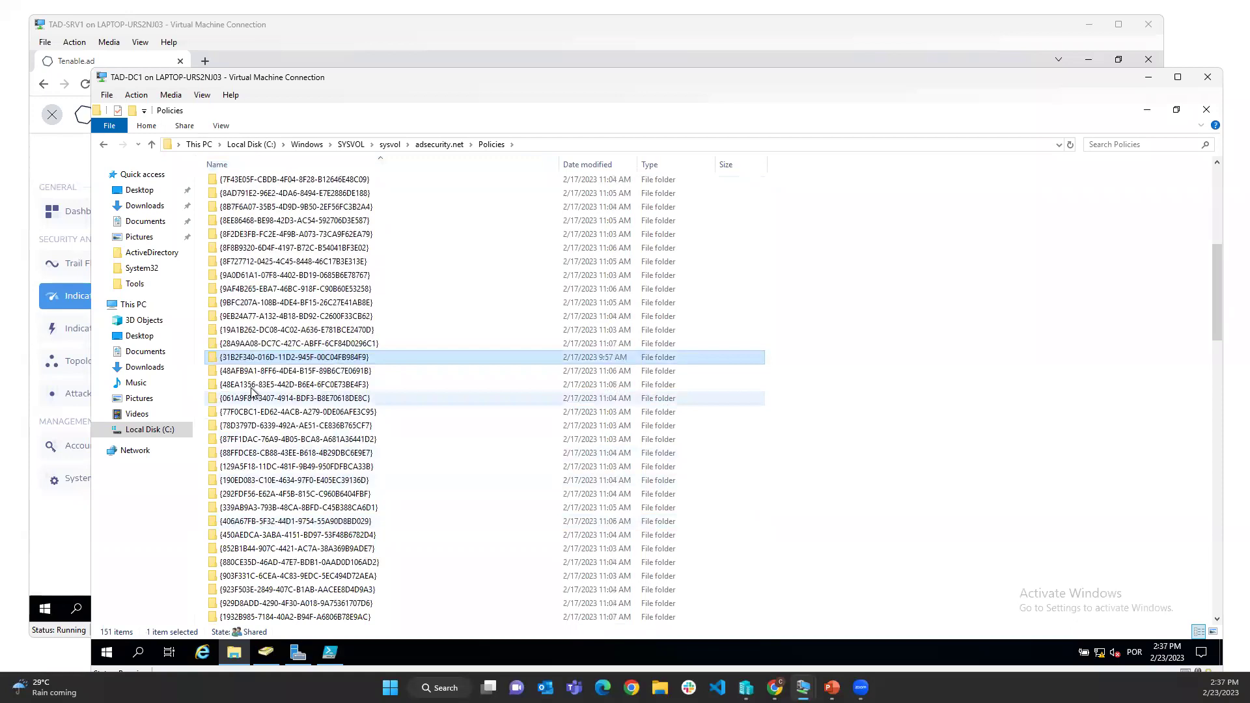
right_click(235, 357)
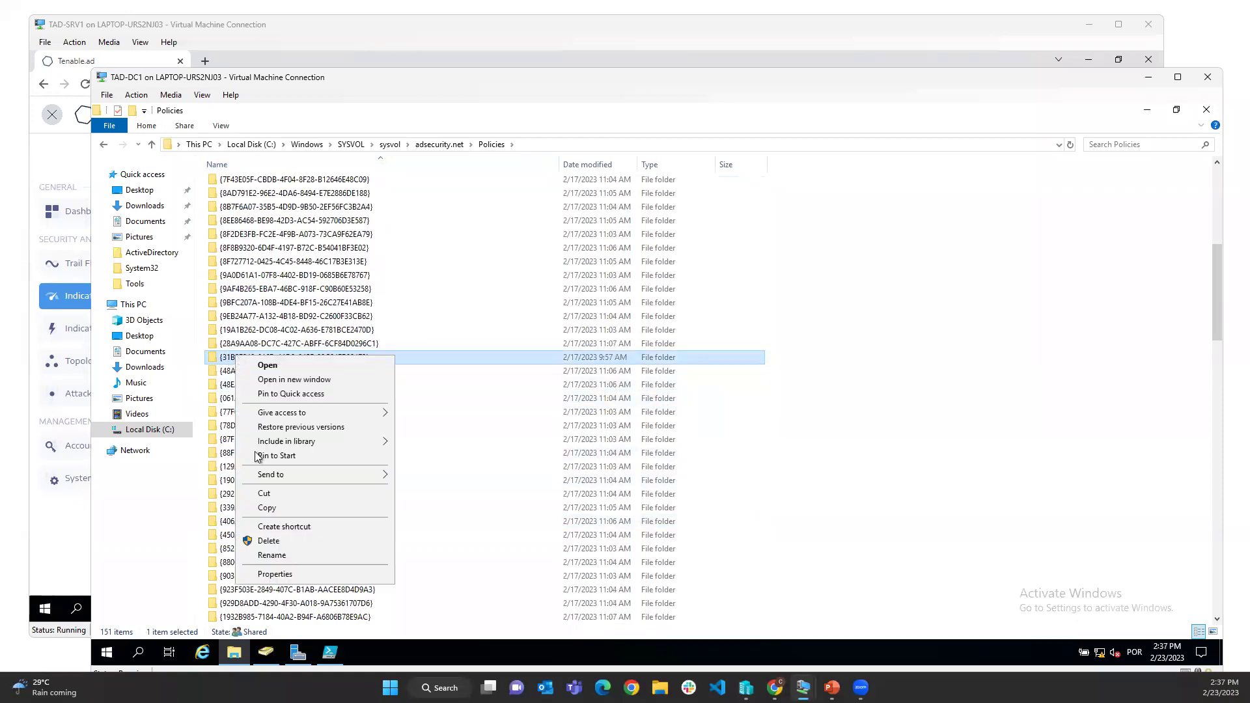
left_click(287, 574)
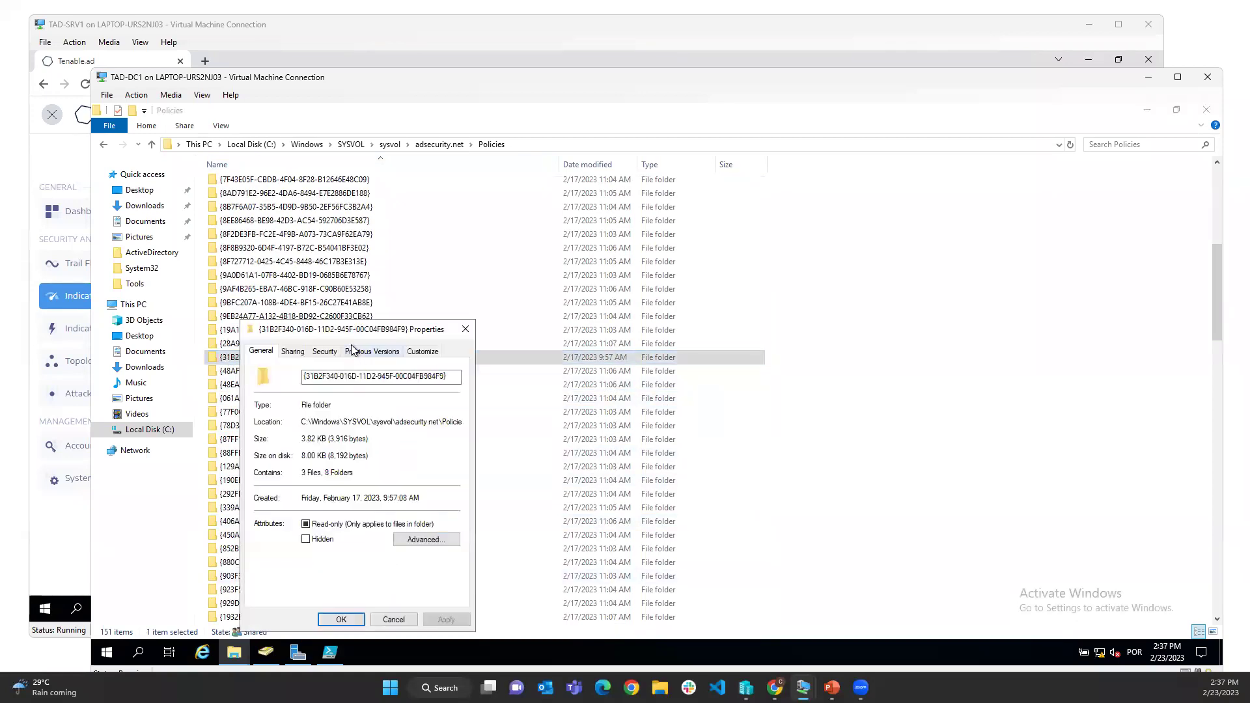
left_click(325, 351)
left_click_drag(365, 329, 509, 167)
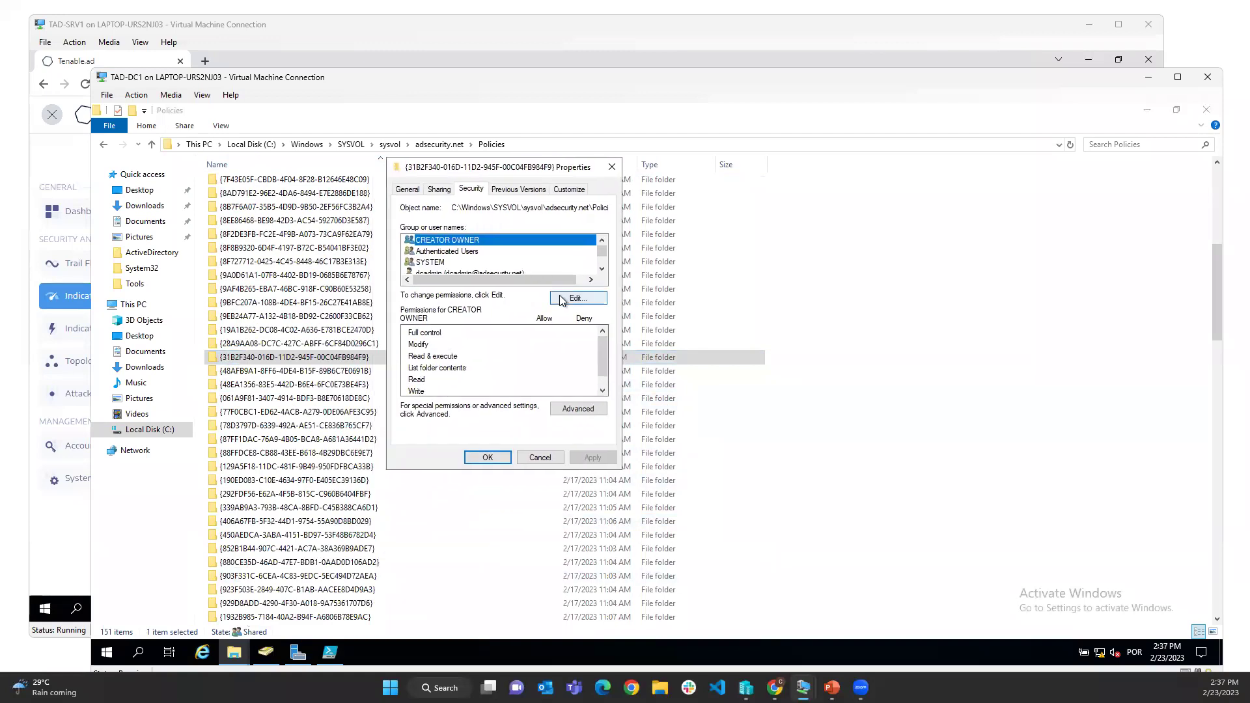
Remove dcadmin from the policy folder's permissions, apply the change to the system folder, and close its properties
left_click(561, 299)
left_click(450, 325)
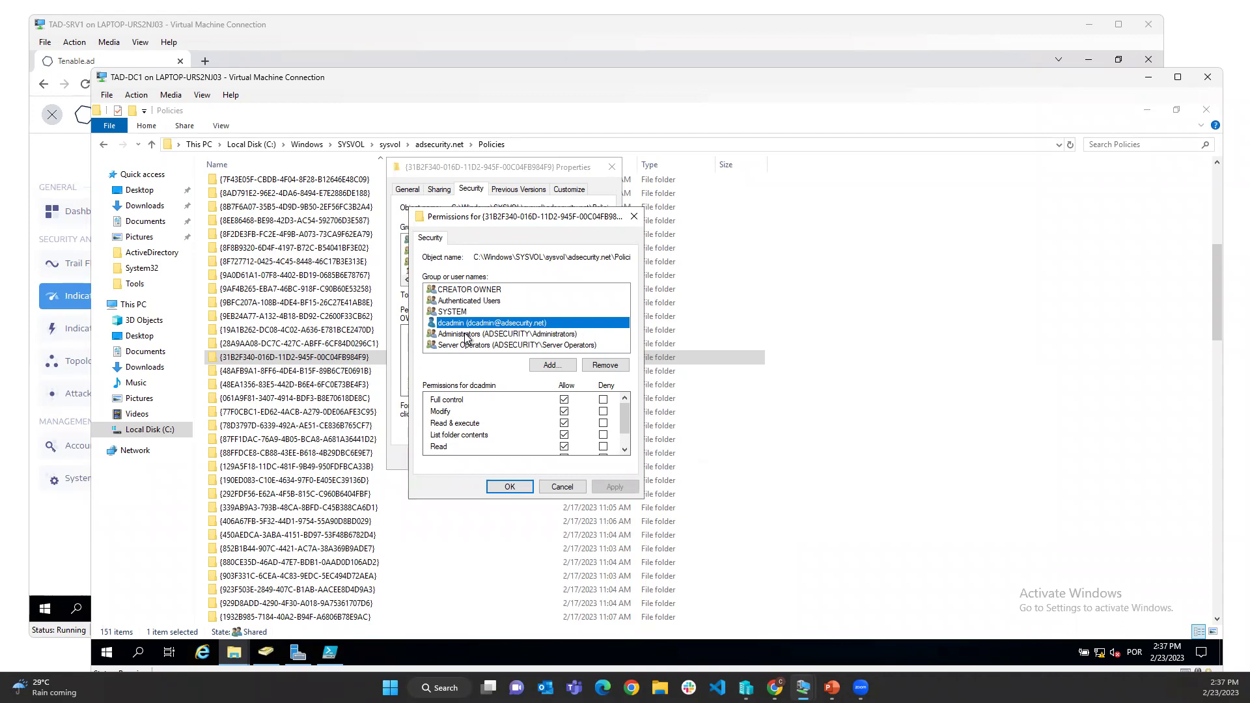
left_click(594, 365)
left_click(615, 487)
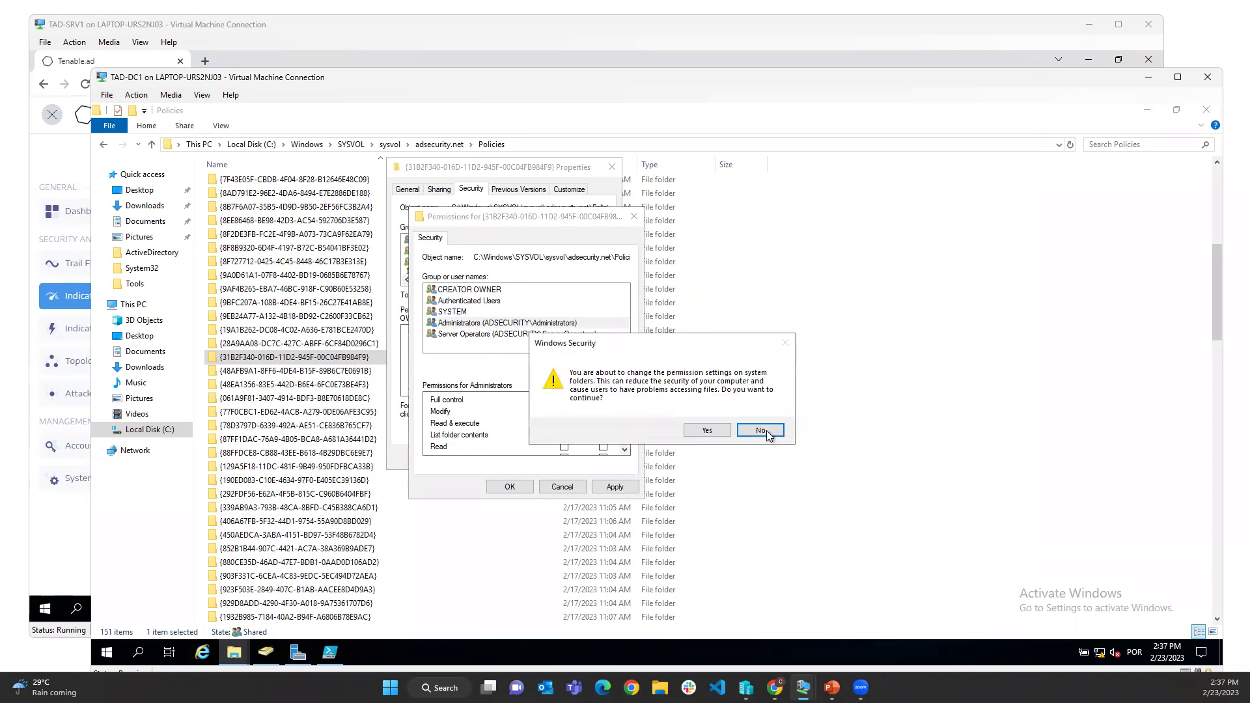
left_click(707, 430)
left_click(510, 487)
left_click(508, 467)
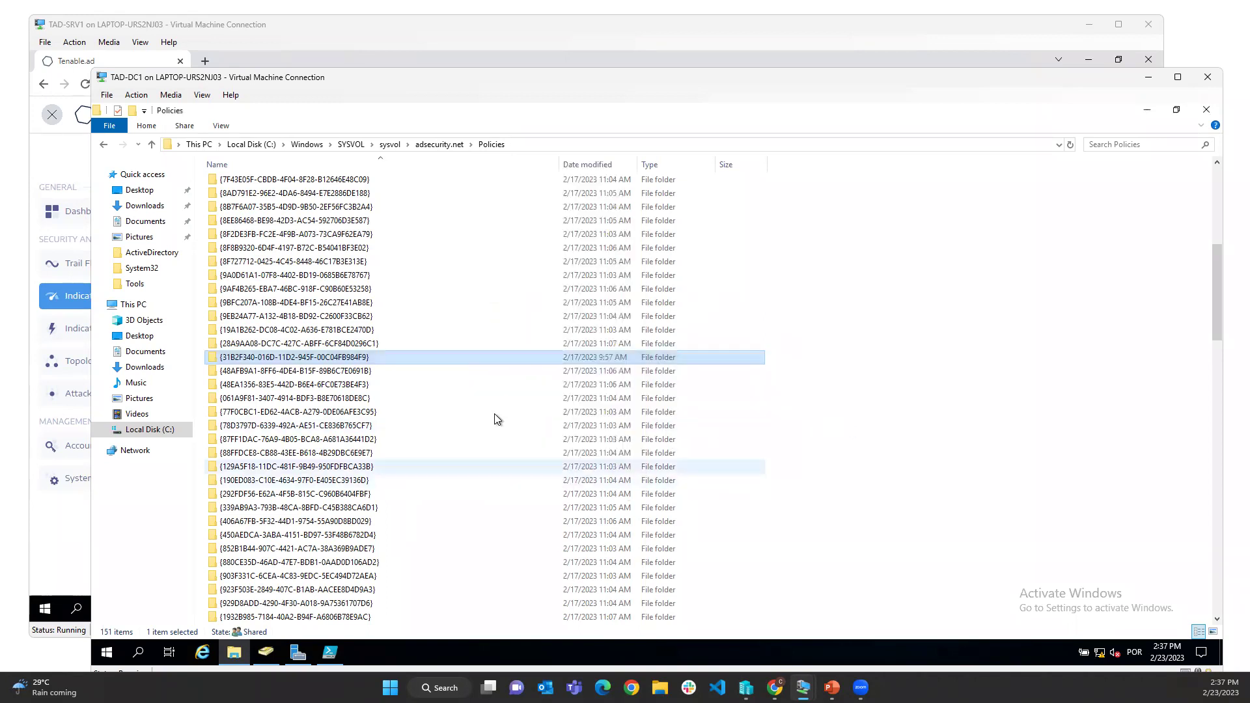
Return to Tenable.ad on TAD-SRV1, check the newest Trail Flow events, and review the remaining Indicators of Exposure
left_click(346, 43)
left_click(82, 270)
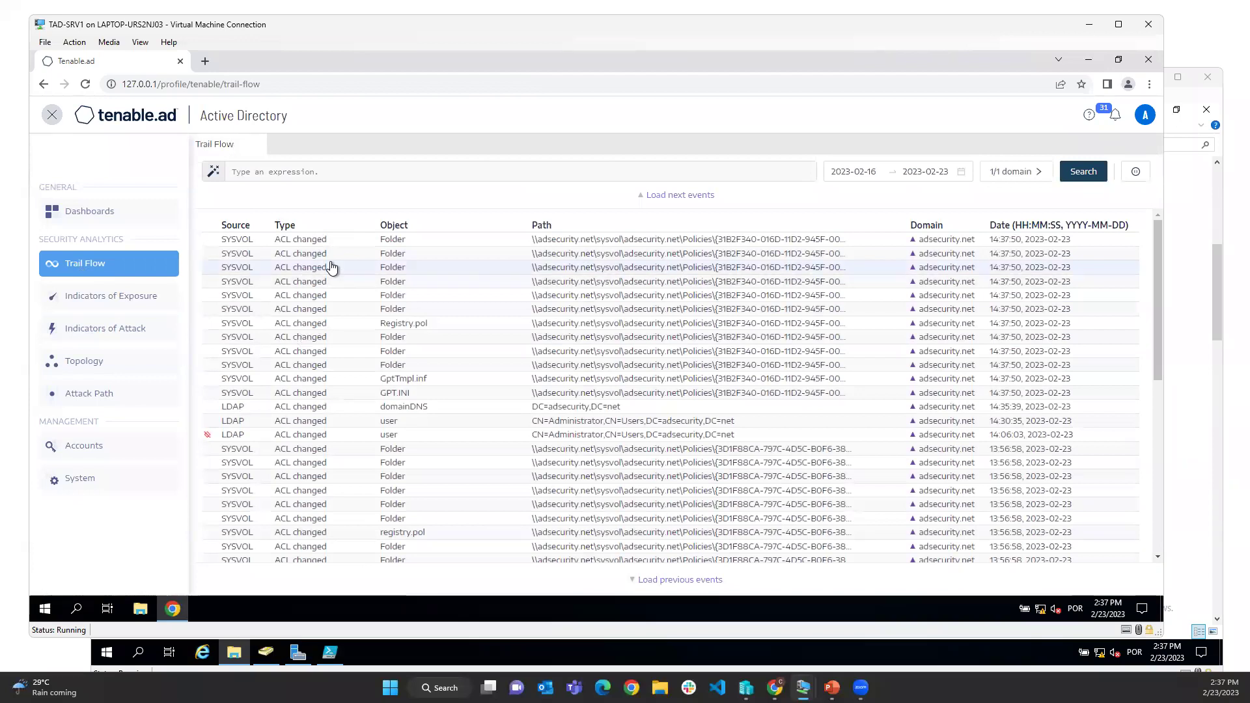
left_click(130, 297)
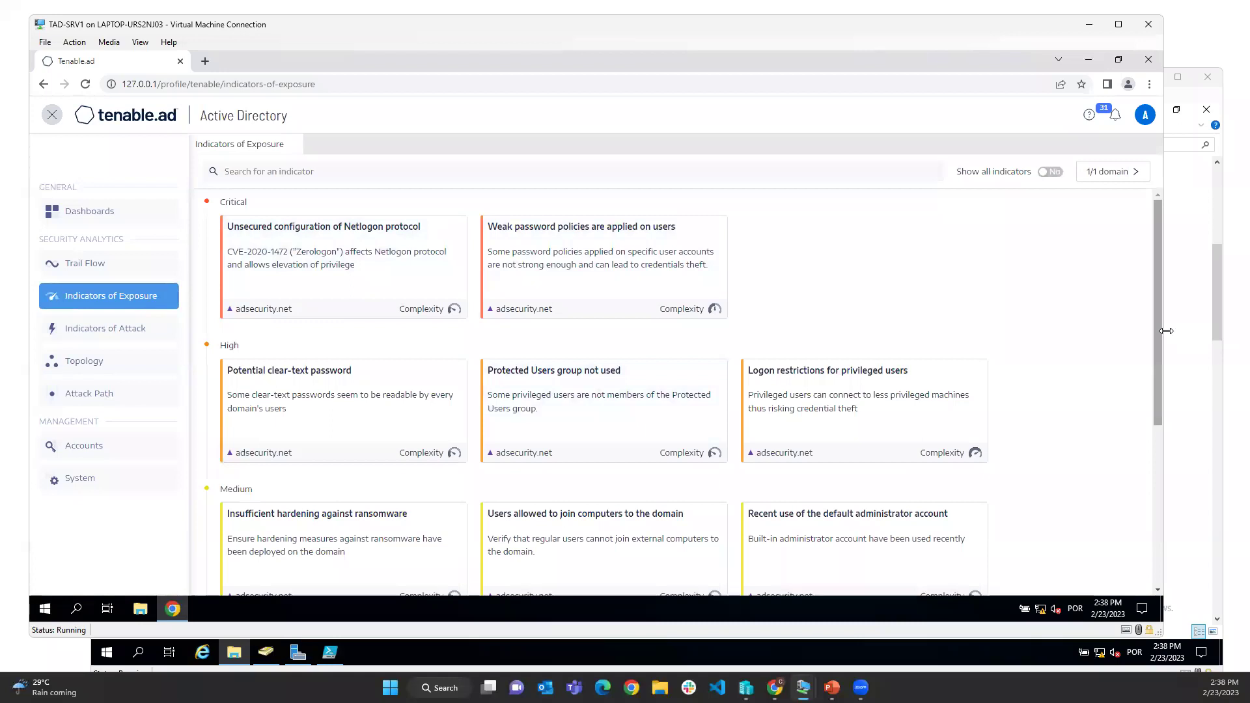
left_click_drag(1152, 361, 1151, 288)
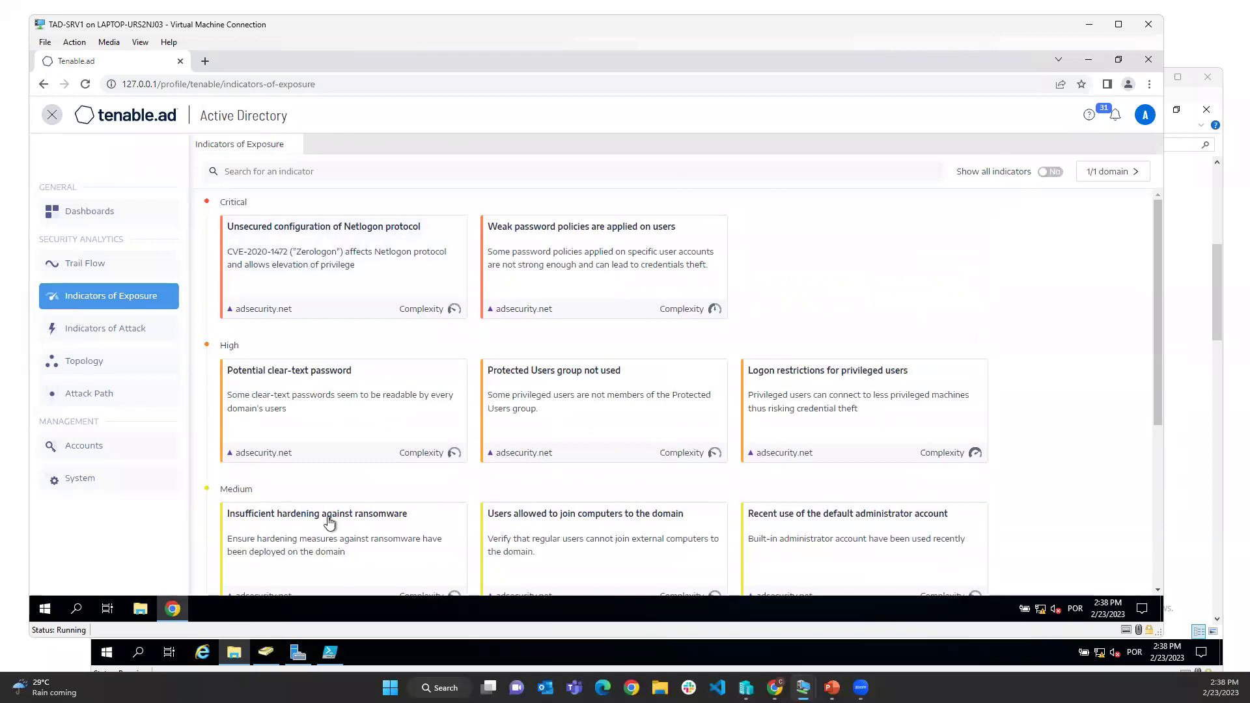
left_click_drag(1158, 299, 1159, 228)
Show the Indicators of Attack by month for February 2023 and bring up the incident list for adsecurity.net
left_click(138, 332)
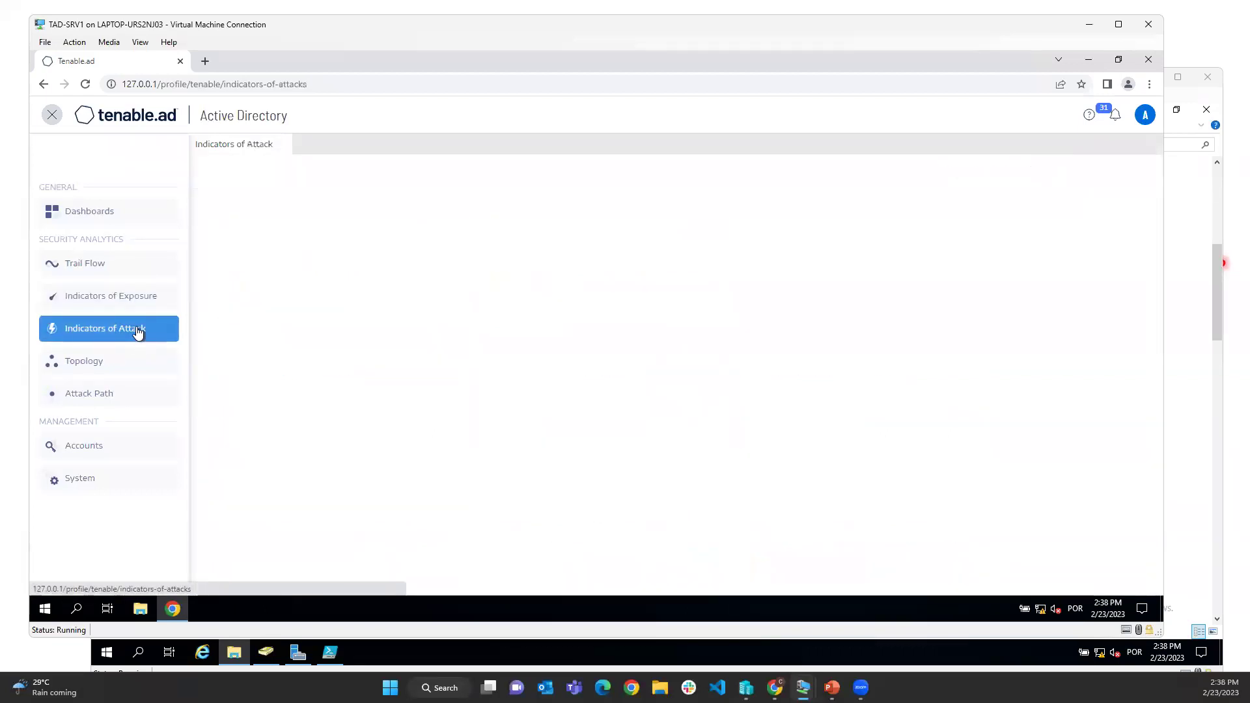
left_click(305, 182)
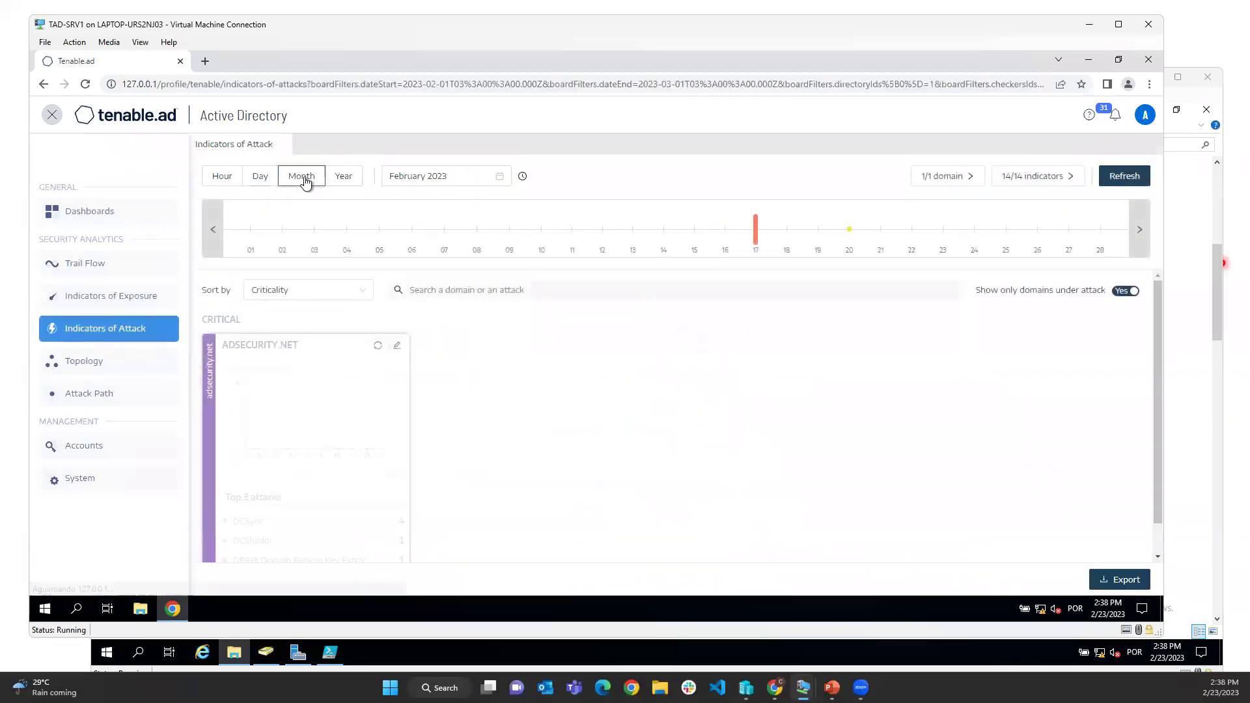
left_click(351, 360)
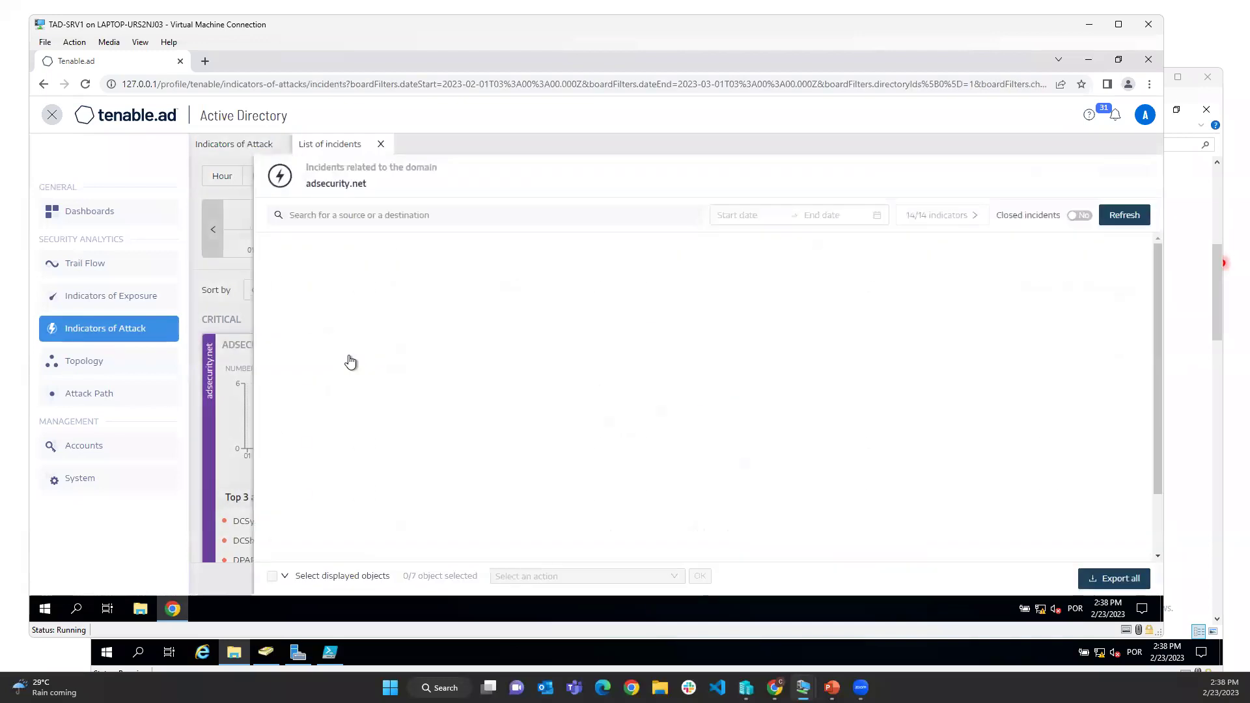
left_click(417, 88)
key("Return")
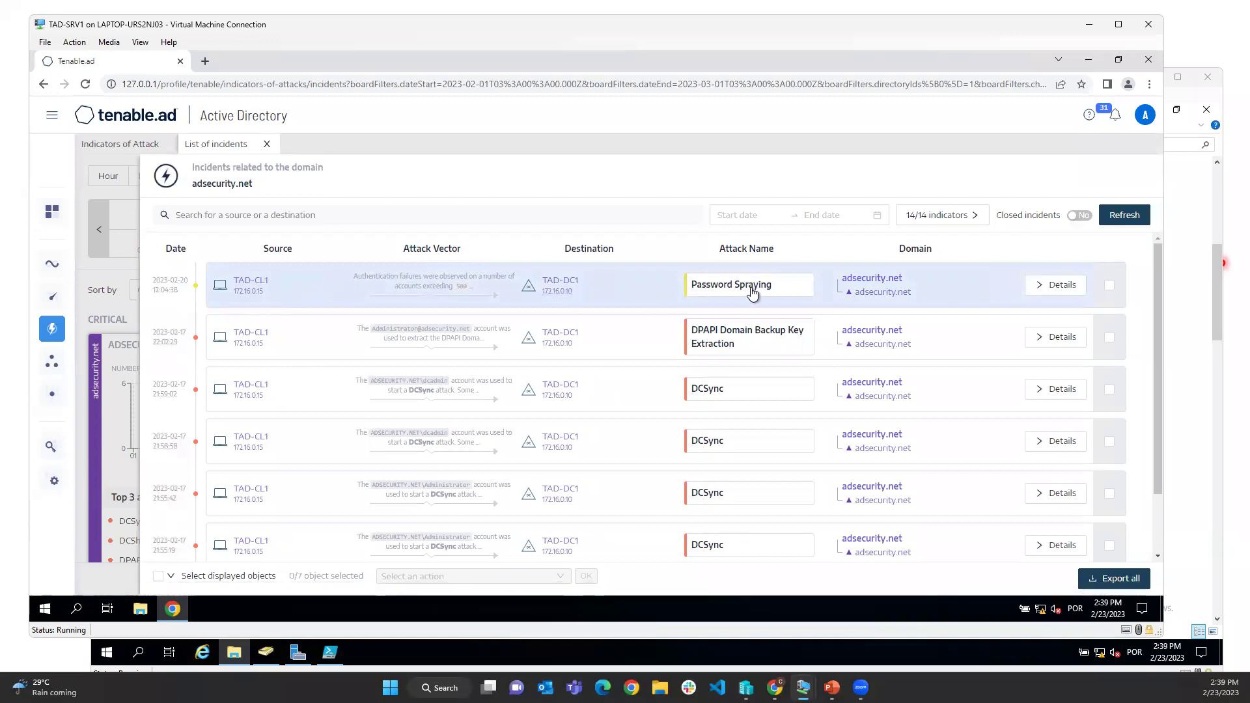
Examine the Password Spraying incident's description, impacted users and MITRE ATT&CK info, then close the details and the incident list
left_click(475, 280)
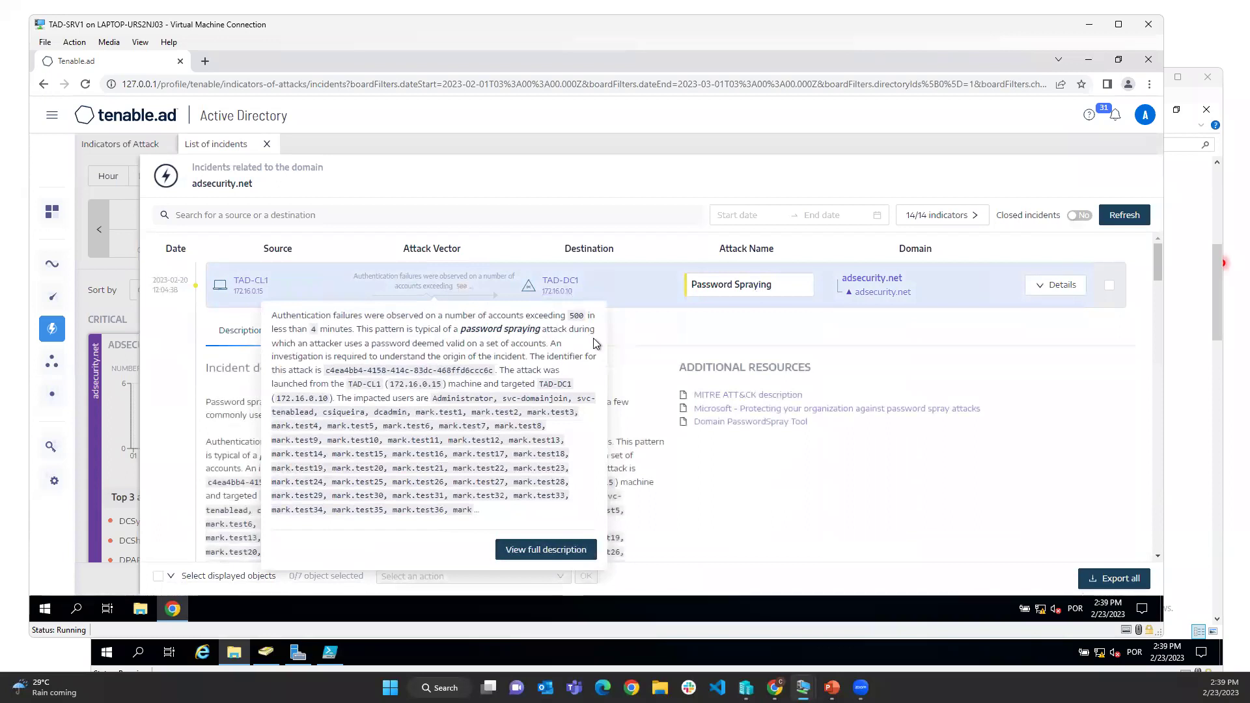
scroll(547, 479, "down", 6)
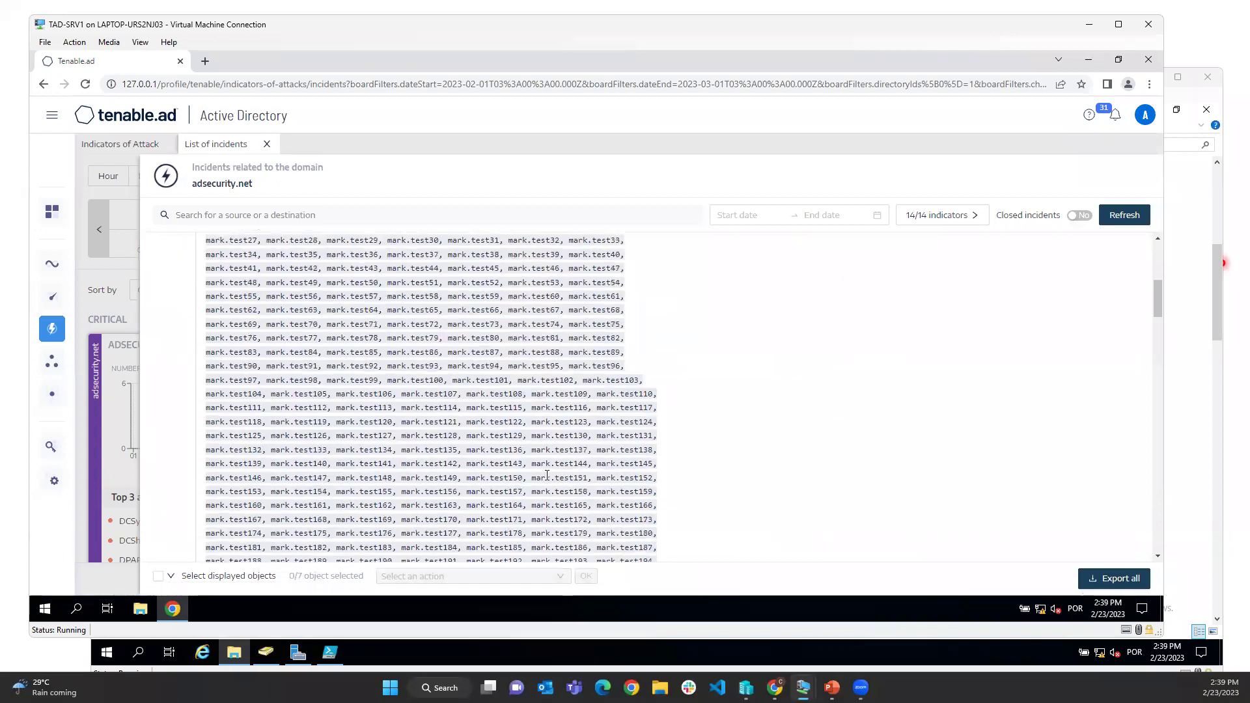
scroll(547, 480, "down", 15)
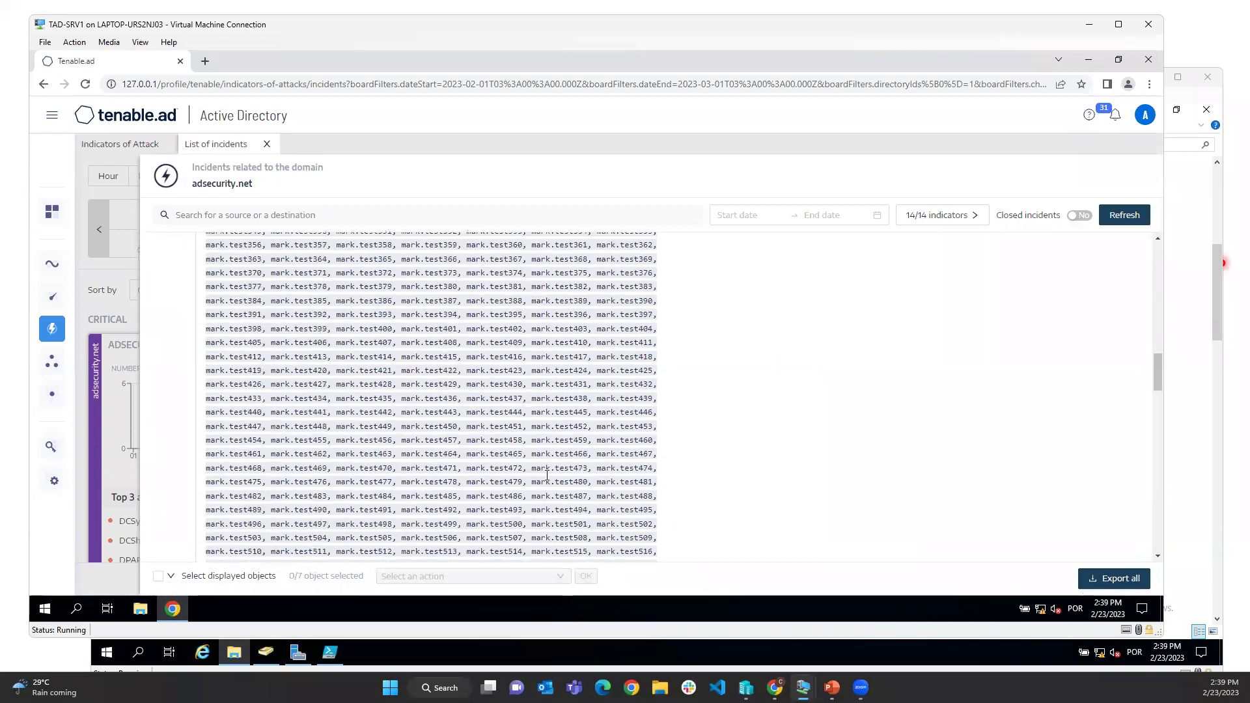
scroll(547, 475, "down", 10)
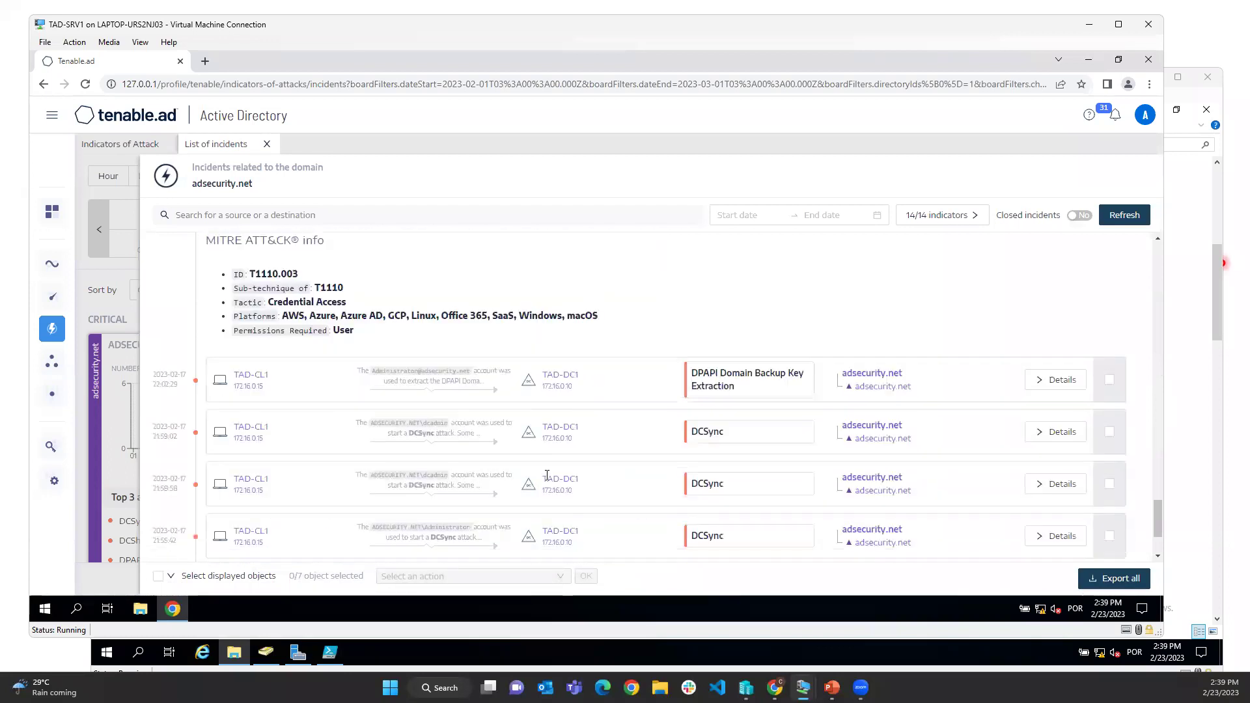
left_click_drag(343, 288, 358, 397)
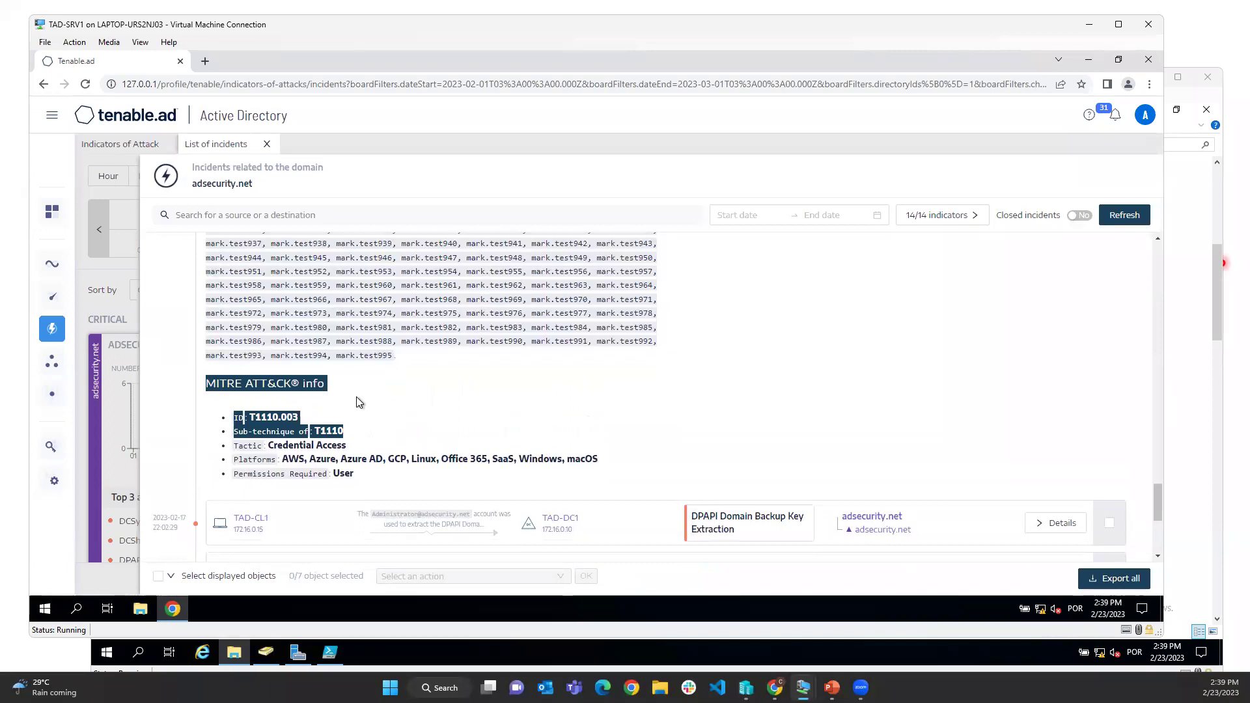
left_click(475, 398)
scroll(474, 433, "up", 10)
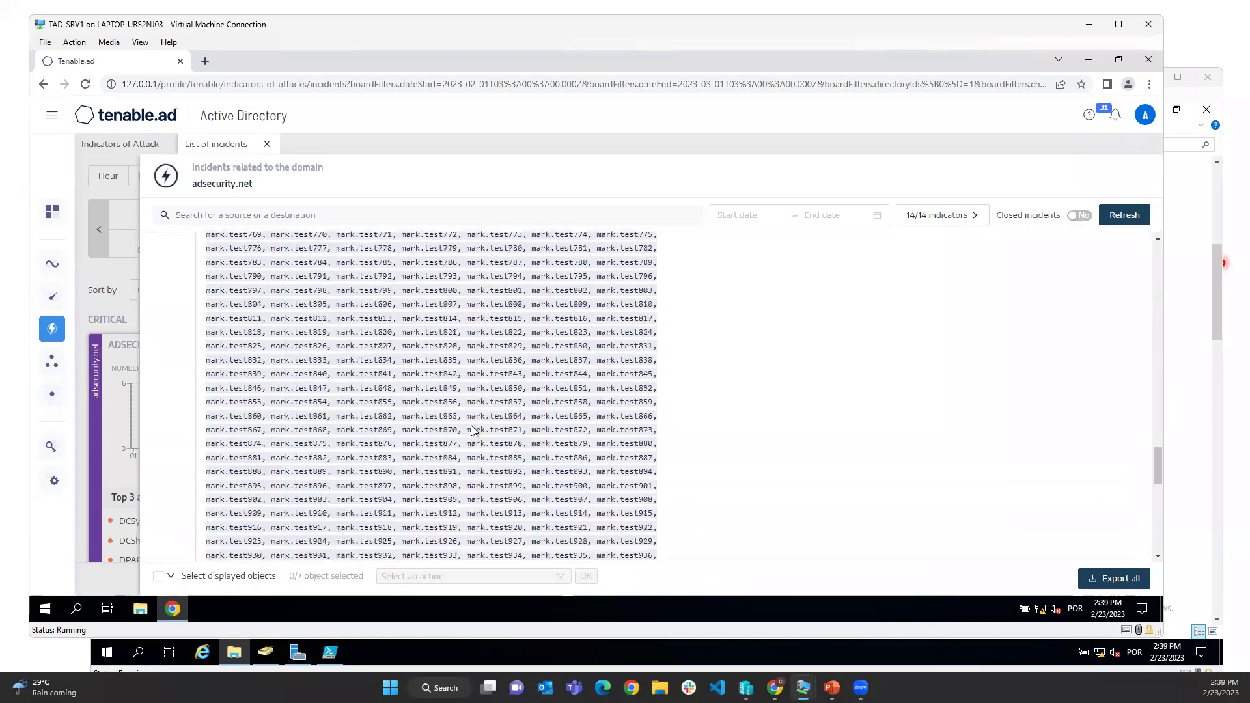
scroll(473, 431, "up", 15)
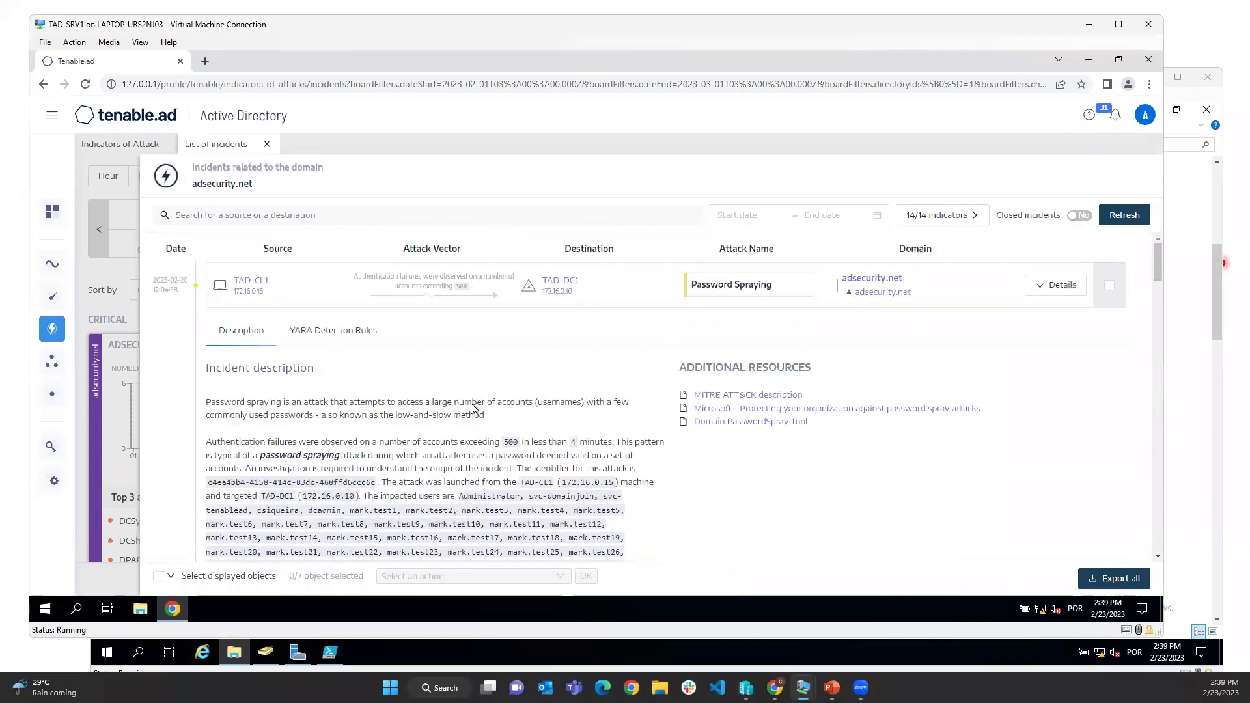
left_click(400, 291)
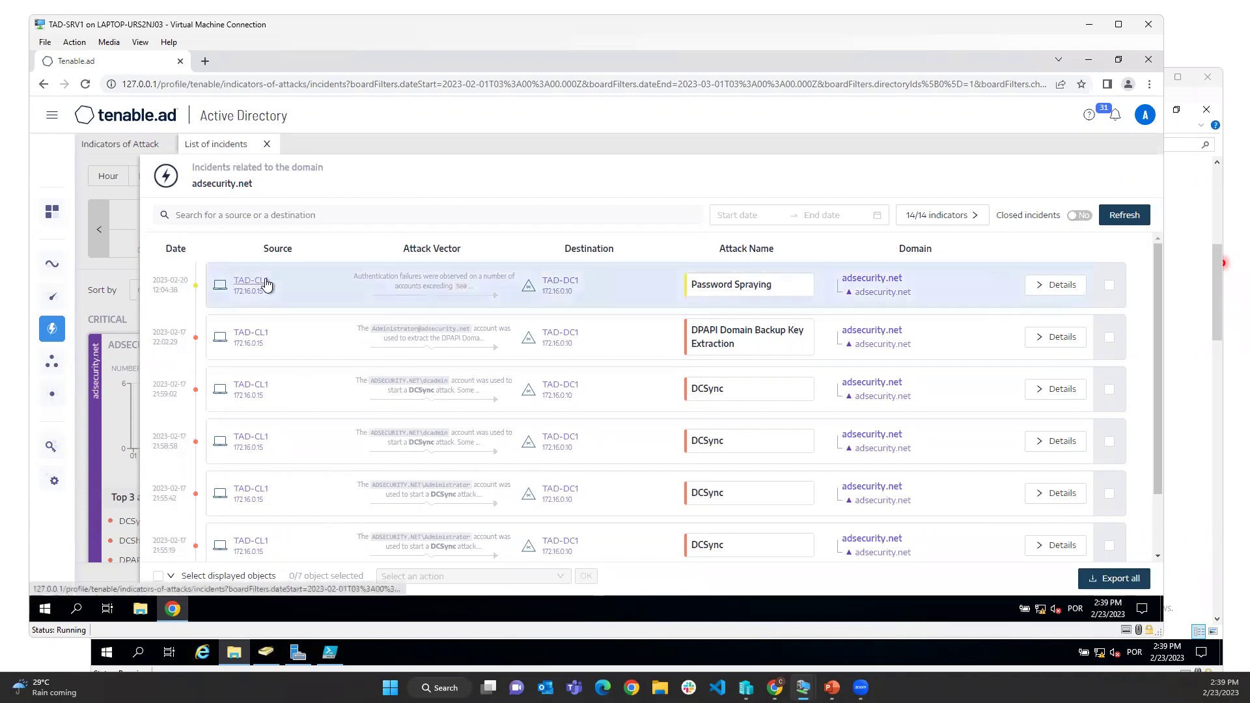
left_click(268, 144)
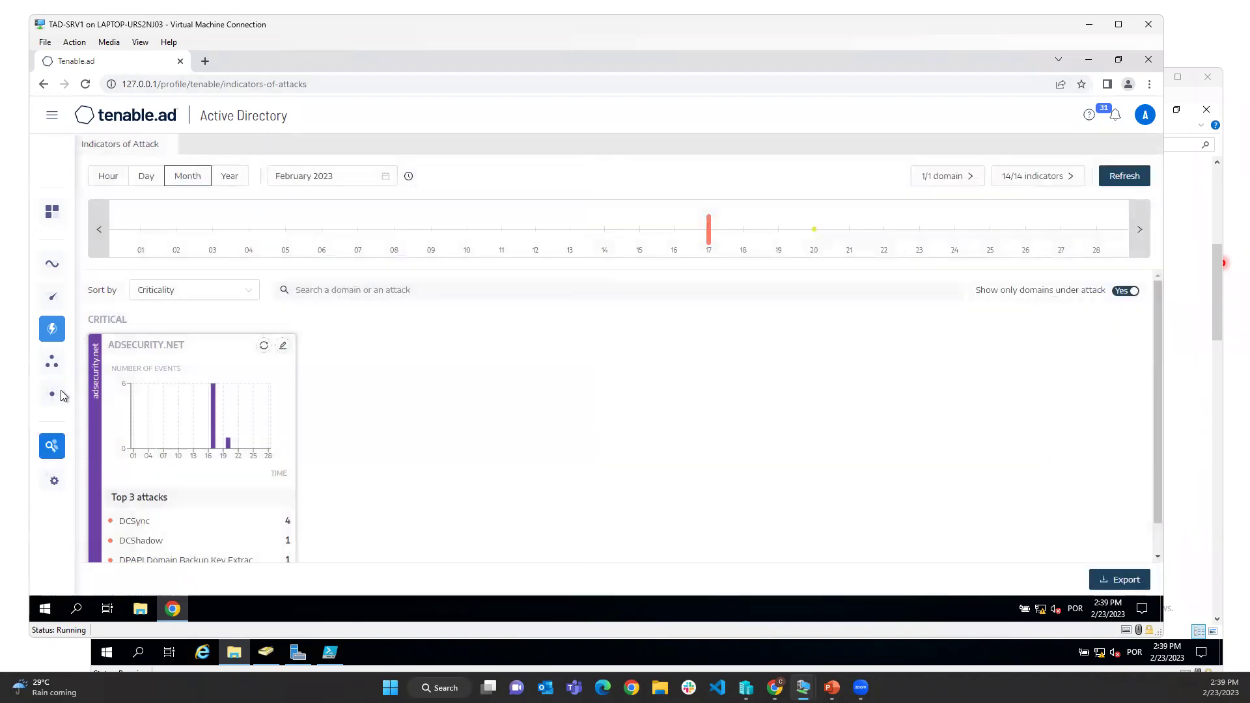
Bring up the Indicators of Attack settings in the system configuration and review the attack scenarios enabled for adsecurity.net
left_click(51, 114)
left_click(68, 480)
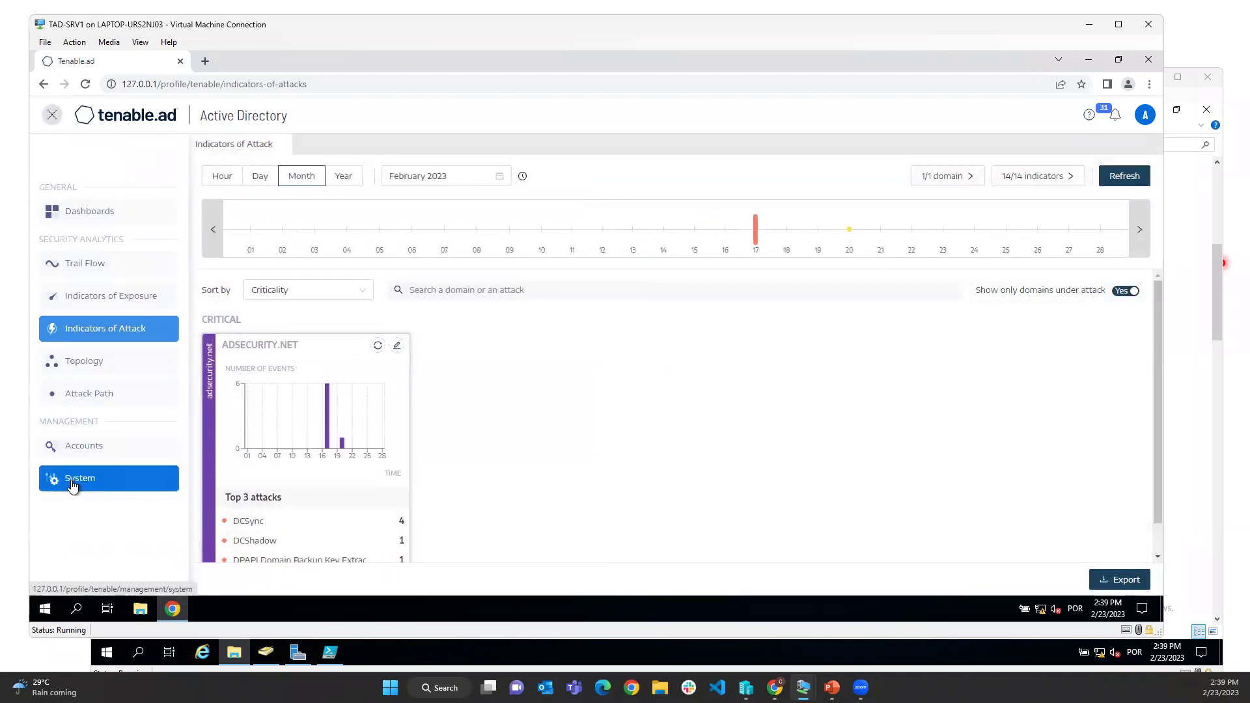
left_click(460, 187)
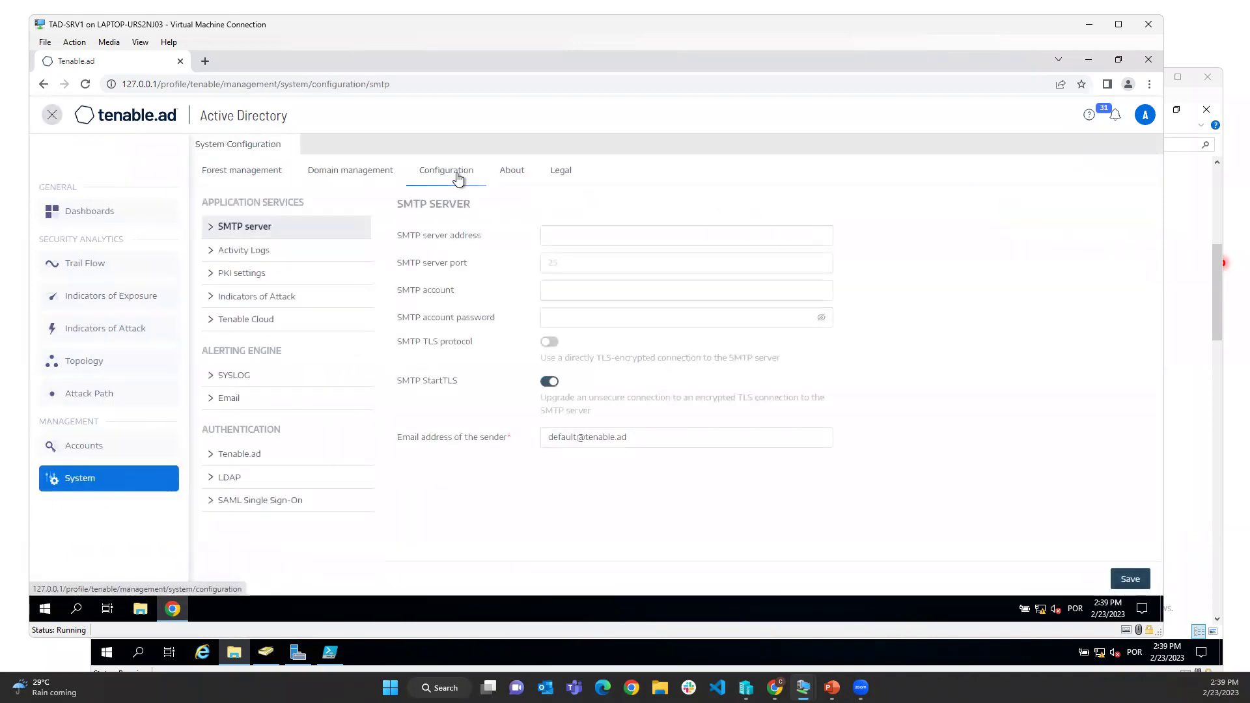
left_click(243, 302)
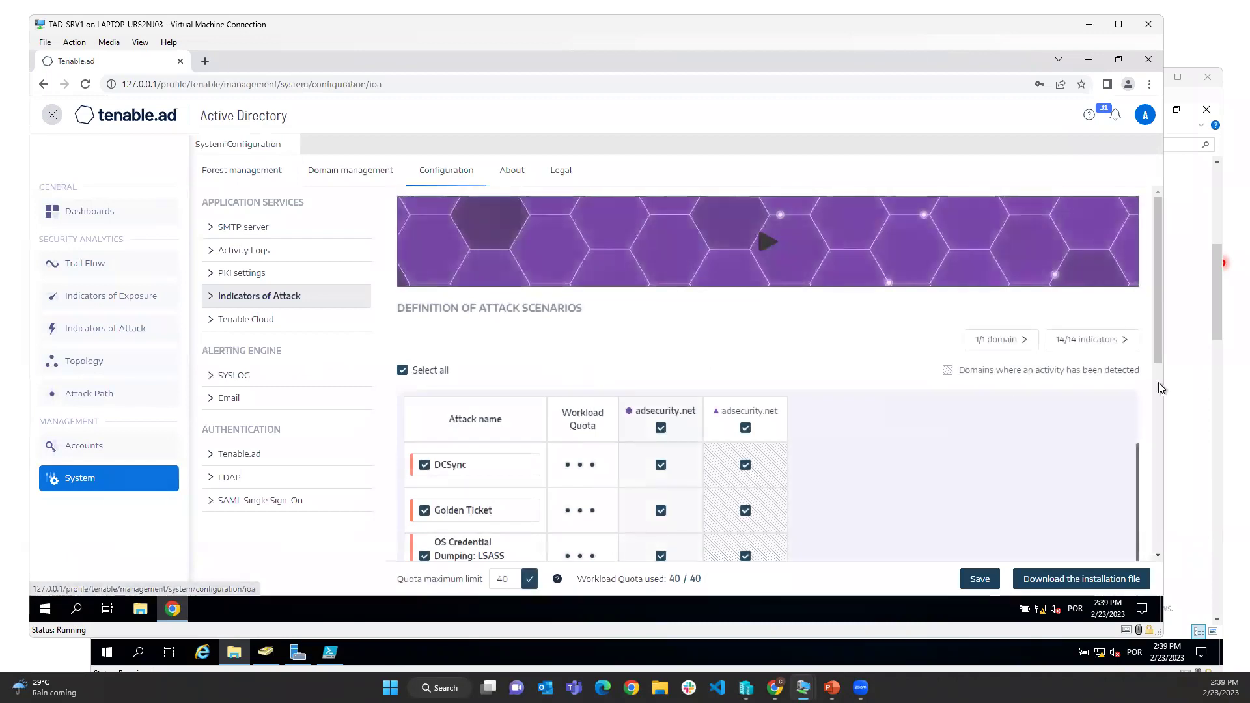
left_click_drag(1158, 337, 1150, 427)
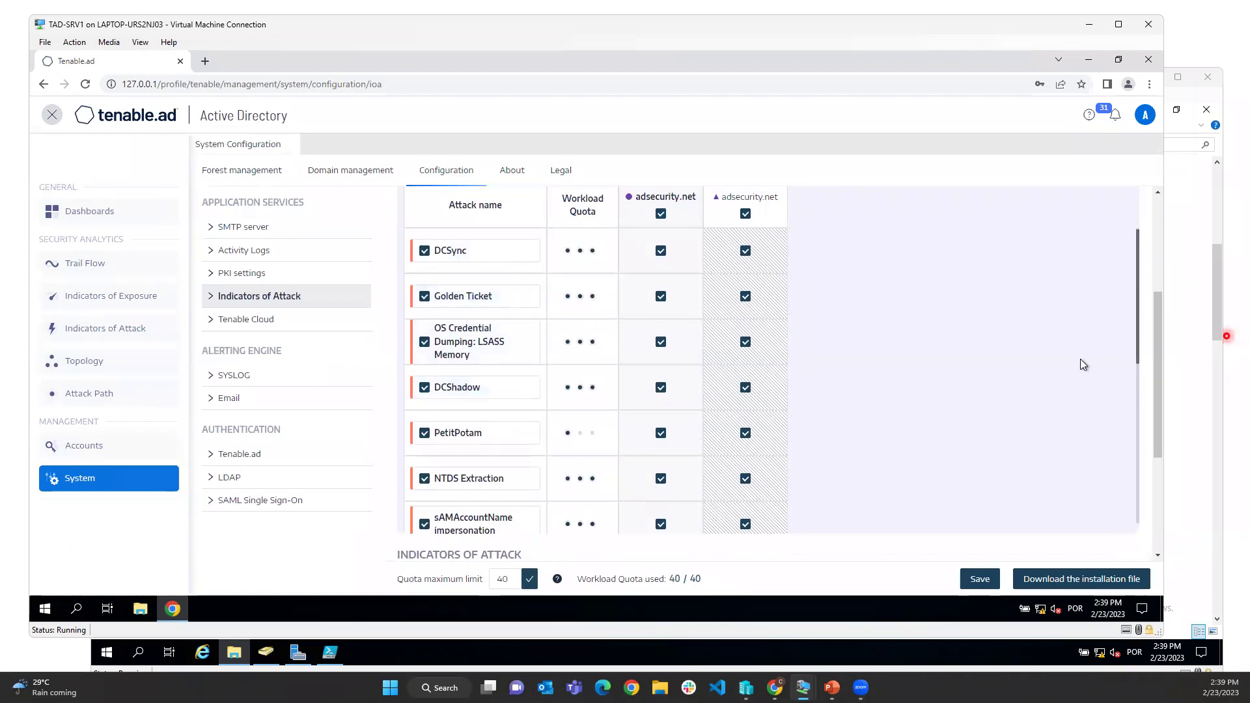
left_click_drag(1139, 325, 1132, 499)
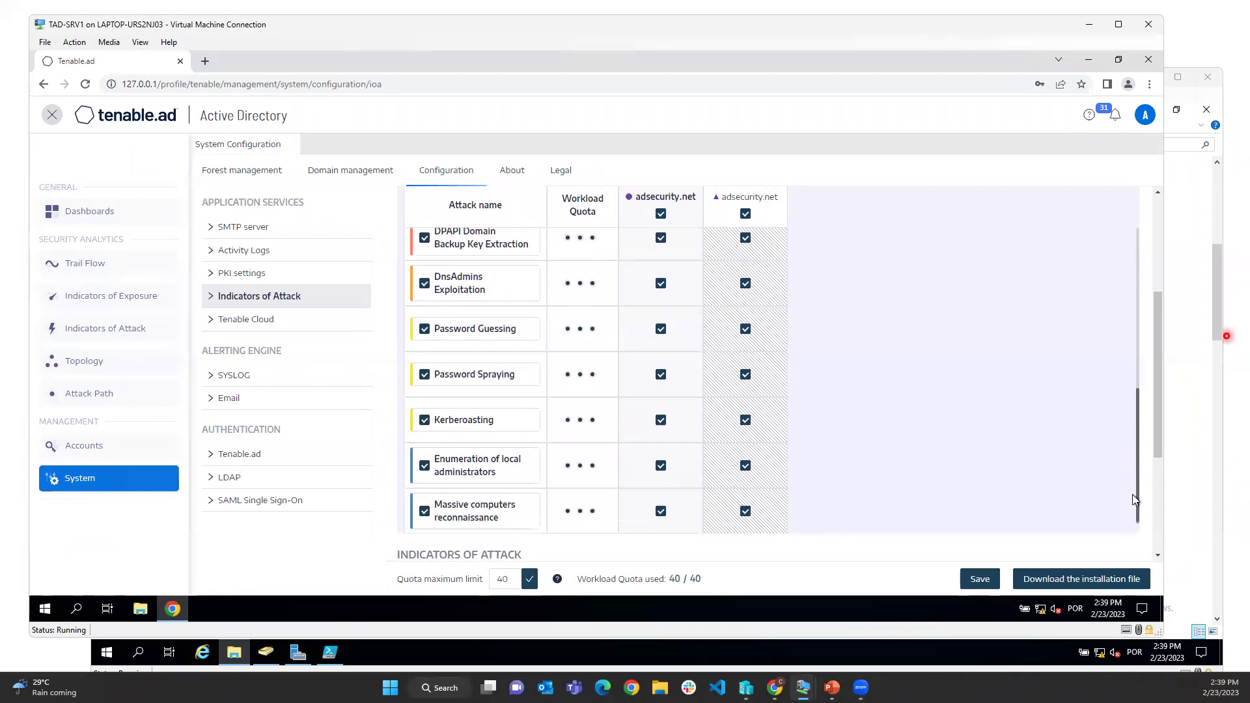
left_click_drag(1133, 394, 1138, 229)
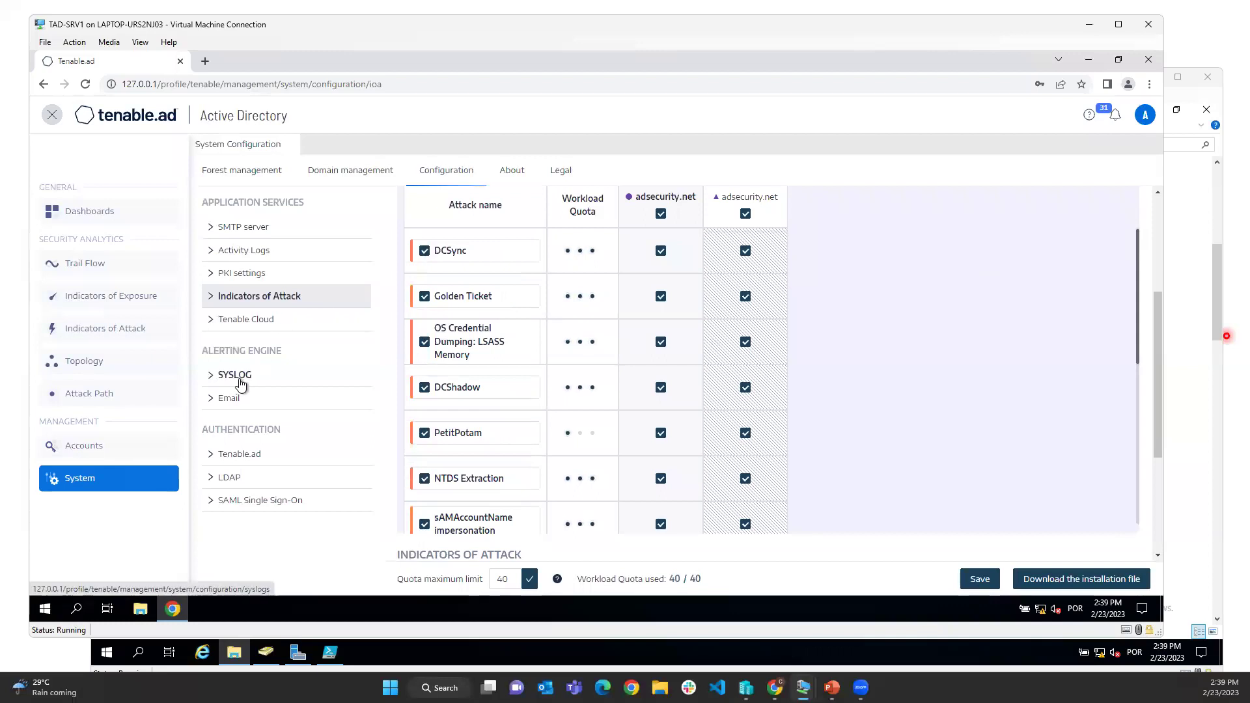
Begin a new SYSLOG alert in the alerting engine and set its trigger to On each attack
left_click(239, 383)
left_click(1108, 235)
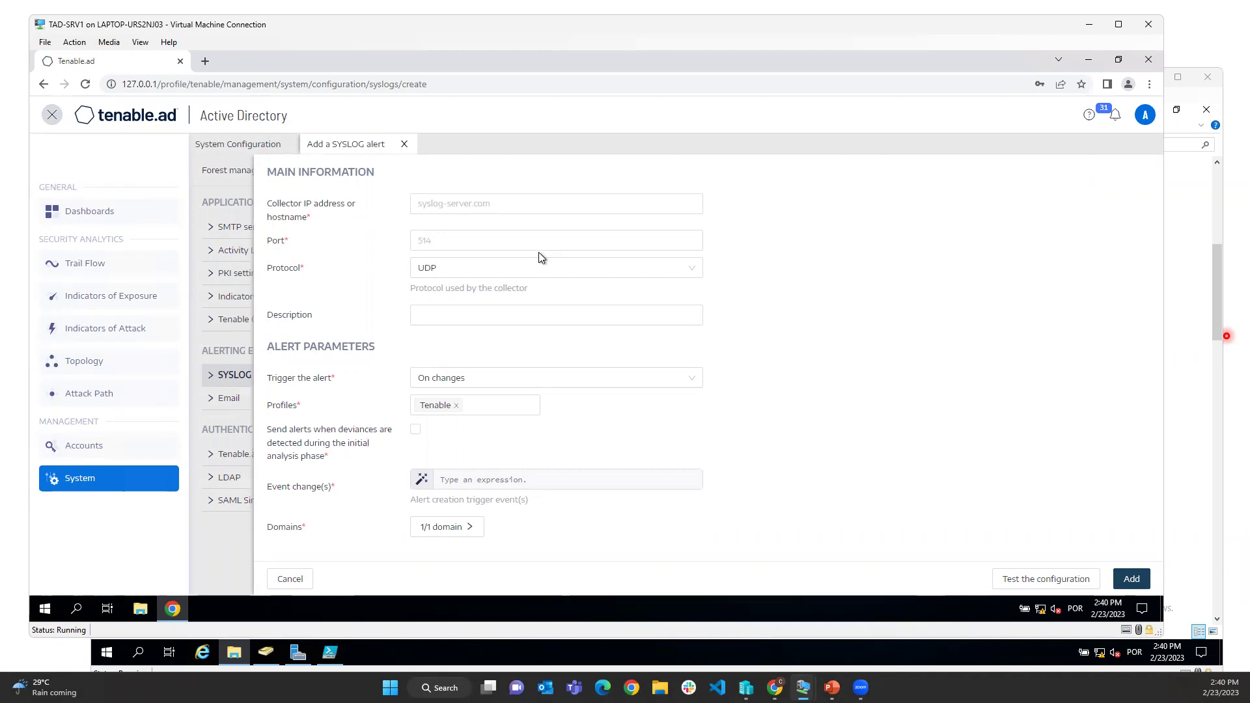
left_click(420, 203)
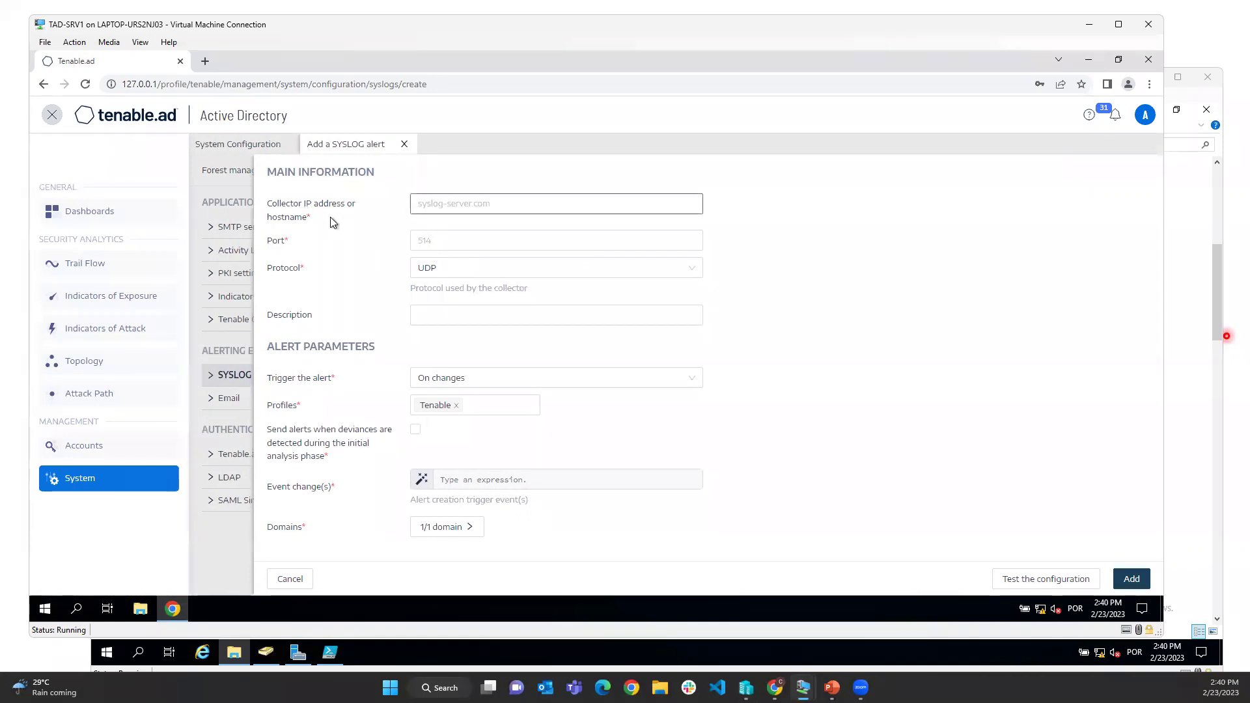
left_click(506, 379)
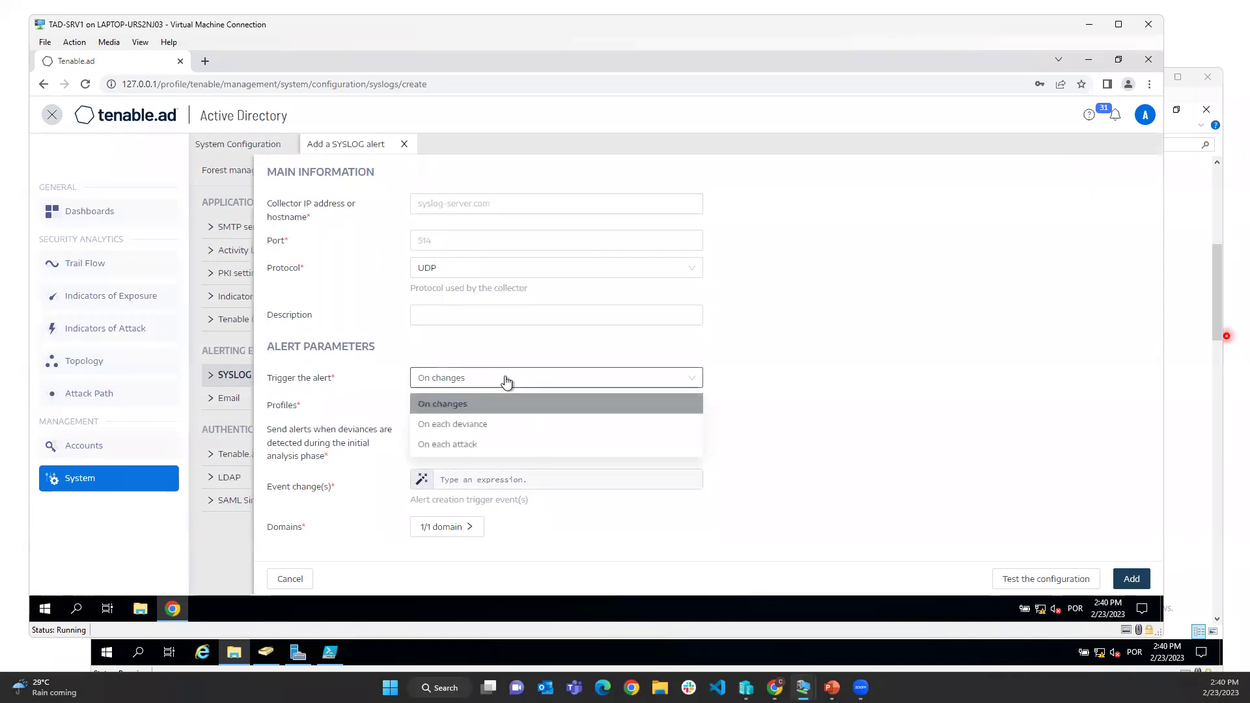
left_click(476, 445)
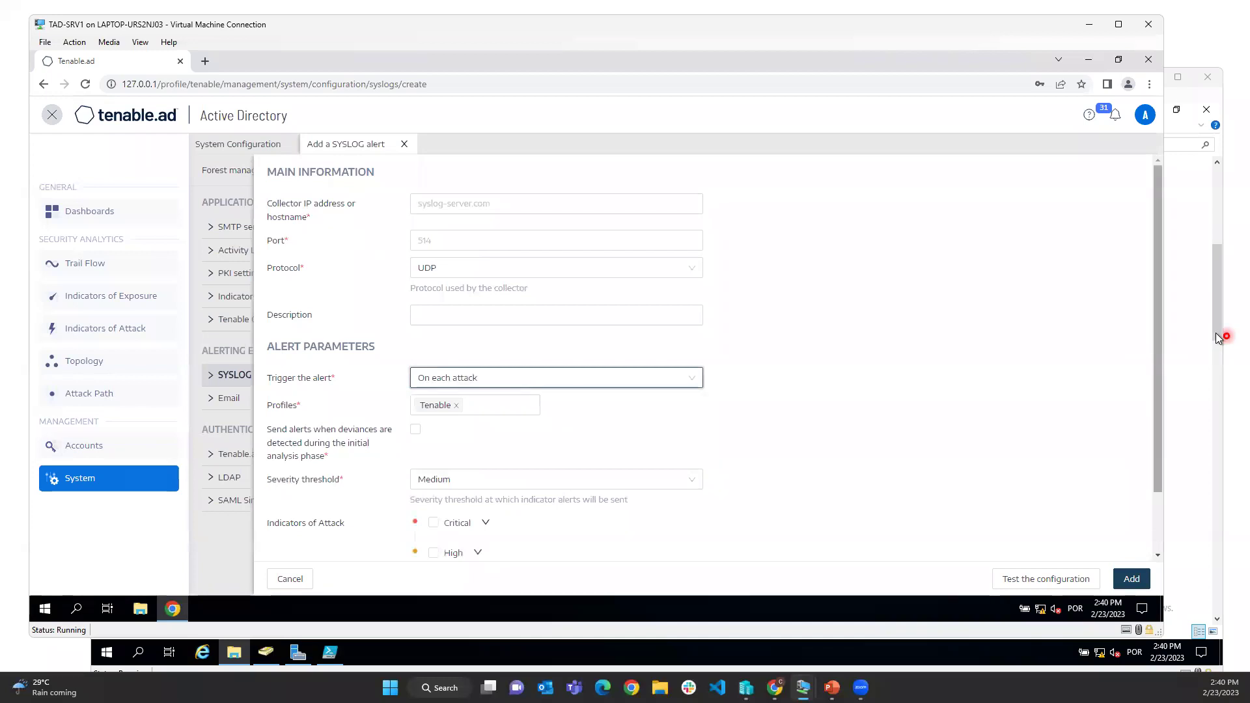
Review the Critical Indicators of Attack selectable for the SYSLOG alert, then close the form without adding the alert
left_click_drag(1154, 314, 1154, 424)
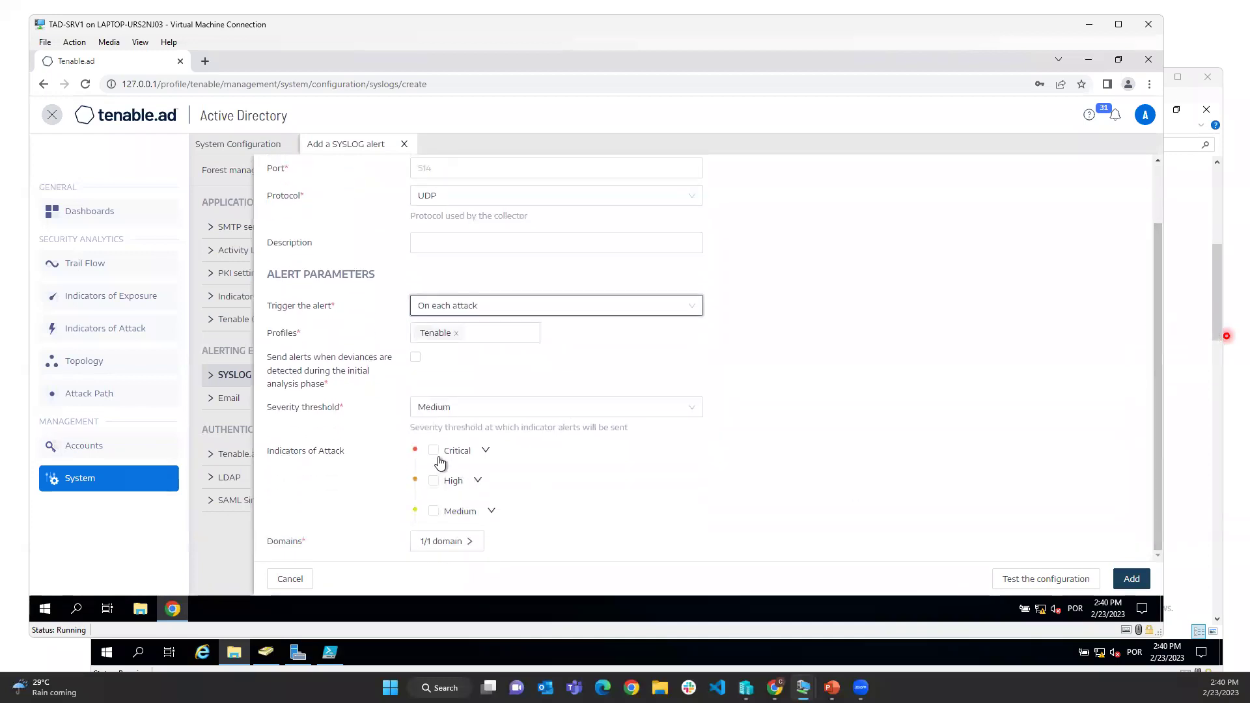
left_click(472, 456)
left_click(461, 460)
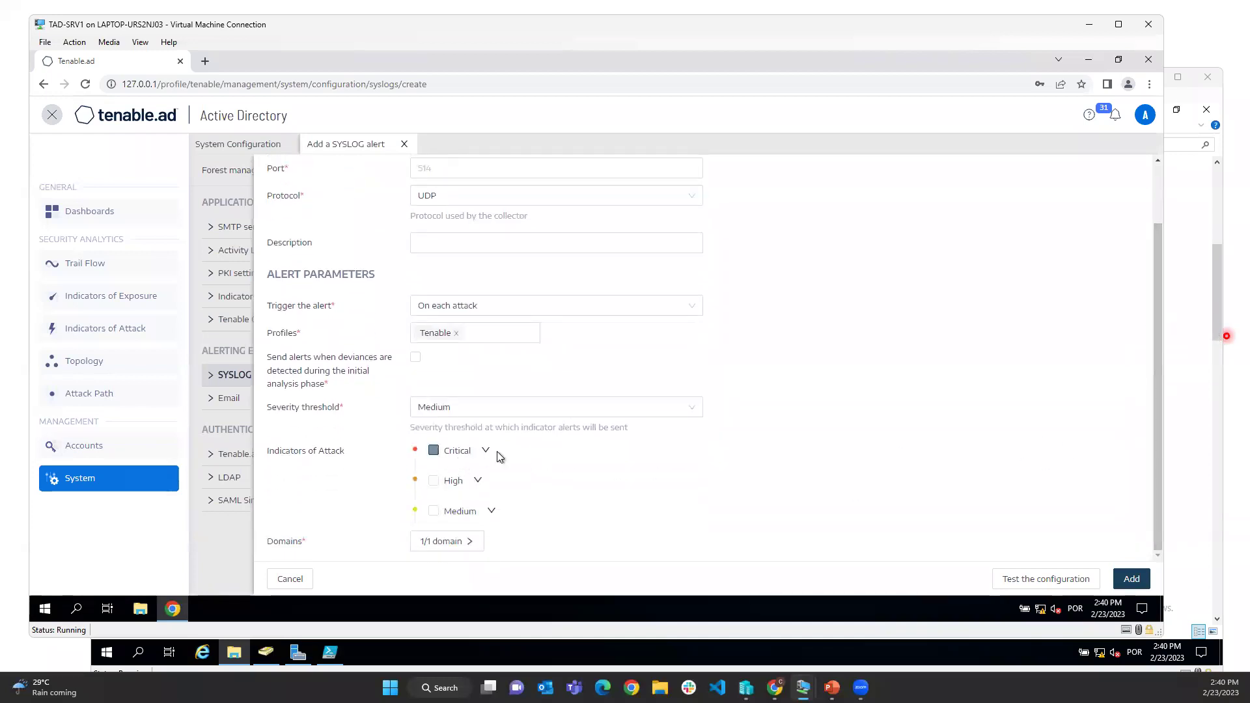
left_click(486, 450)
left_click_drag(1155, 308, 1155, 435)
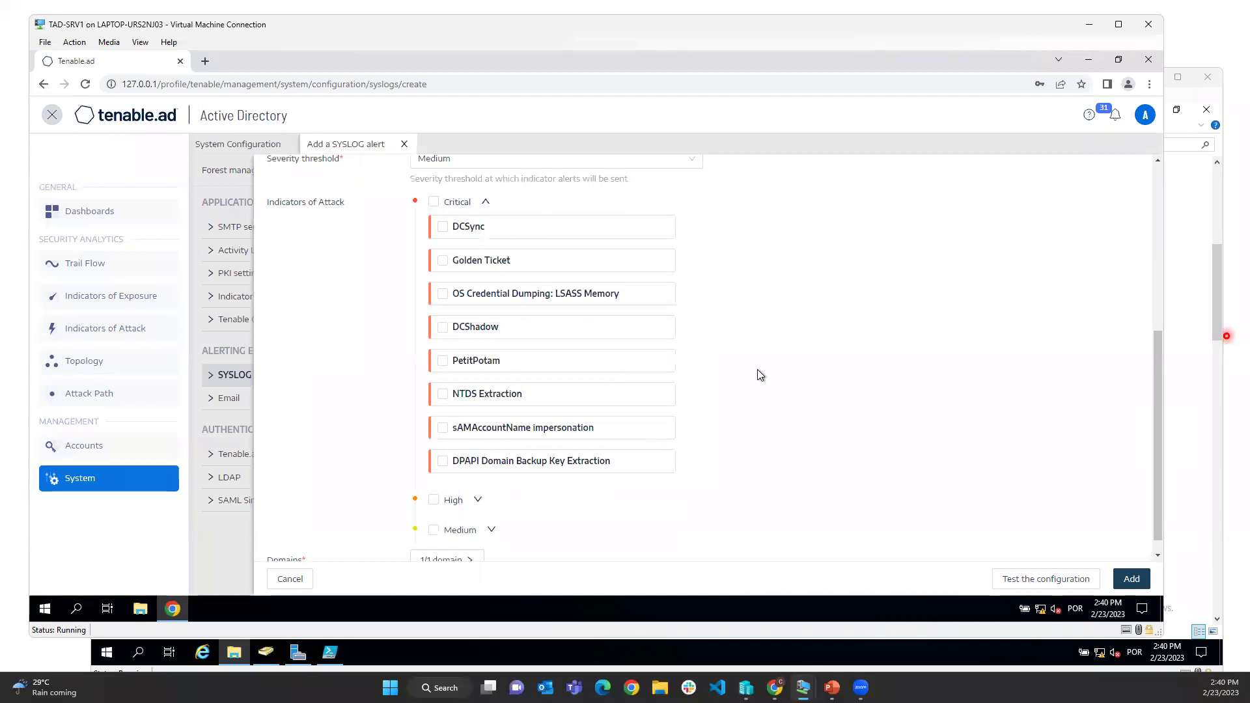
left_click(402, 147)
Bring up a new email alert form, examine its Critical Indicators of Exposure, and close it without adding the alert
left_click(224, 402)
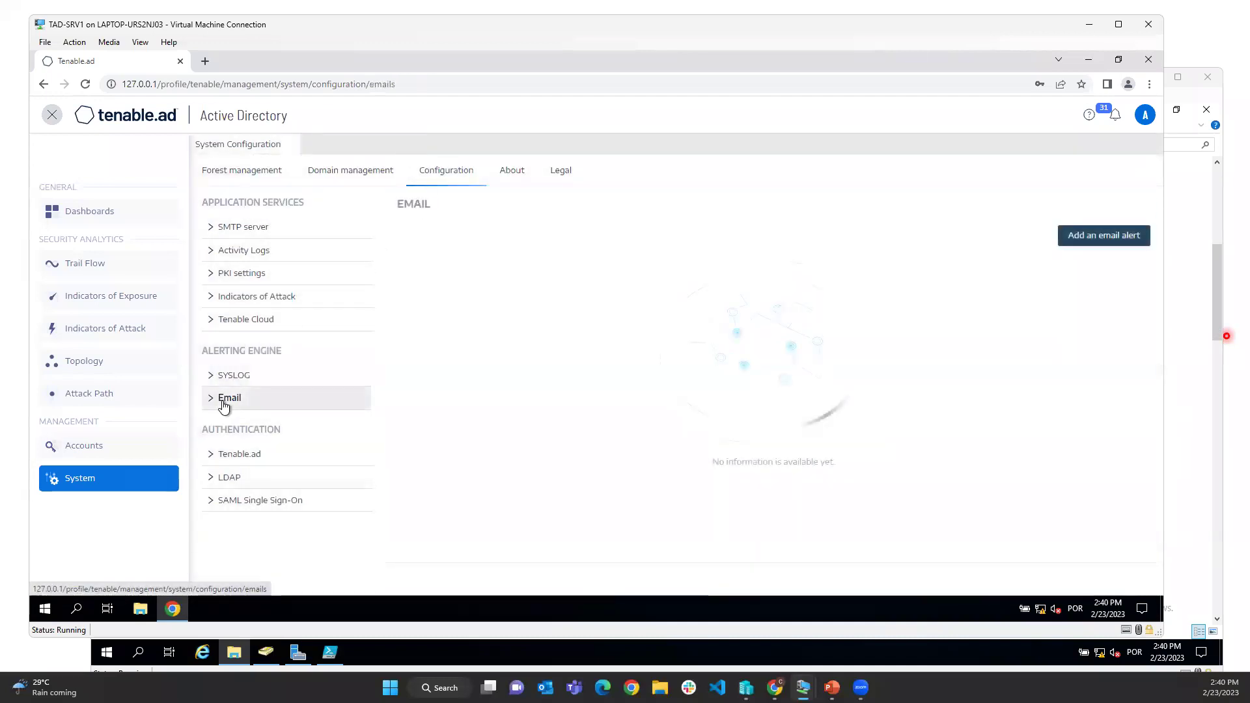
left_click(1107, 236)
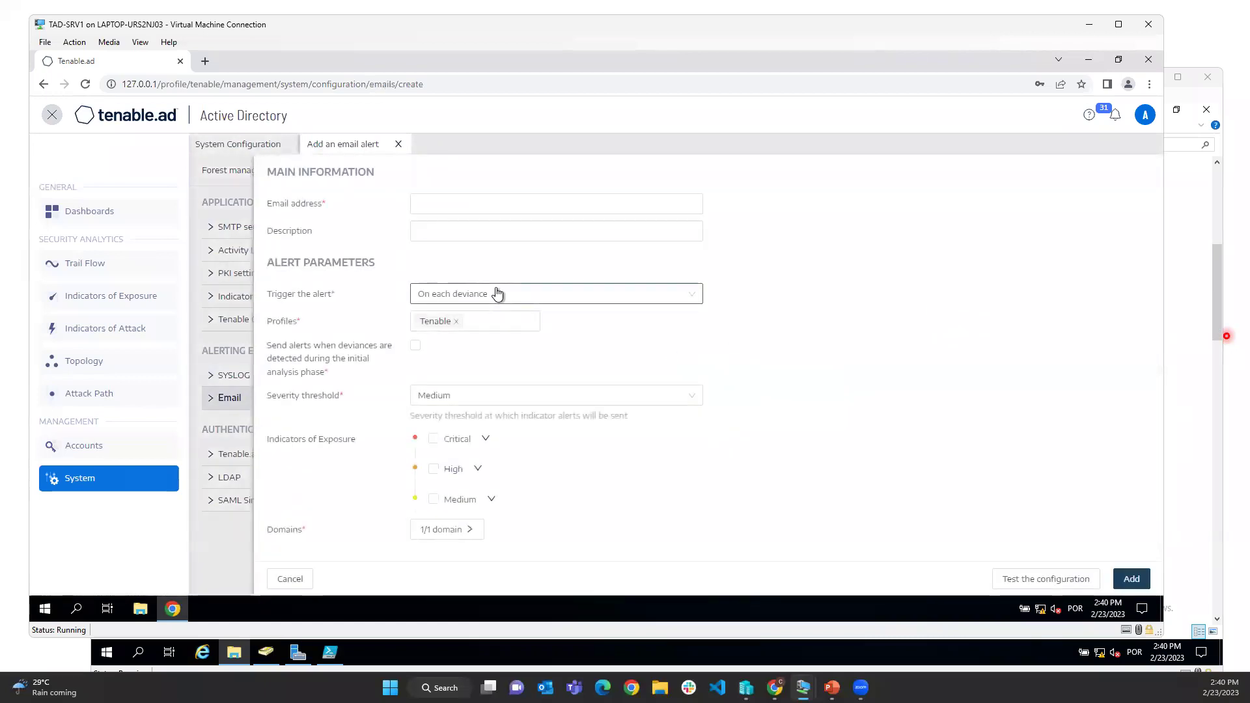
left_click(452, 201)
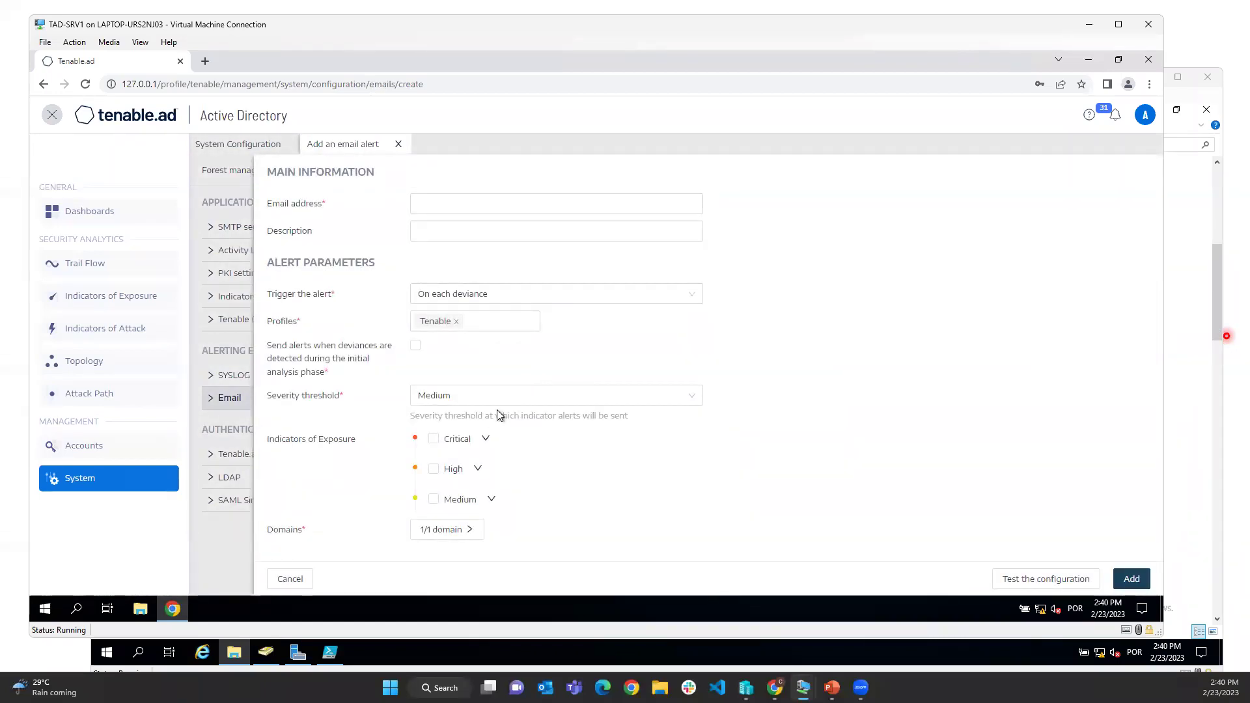
left_click(484, 446)
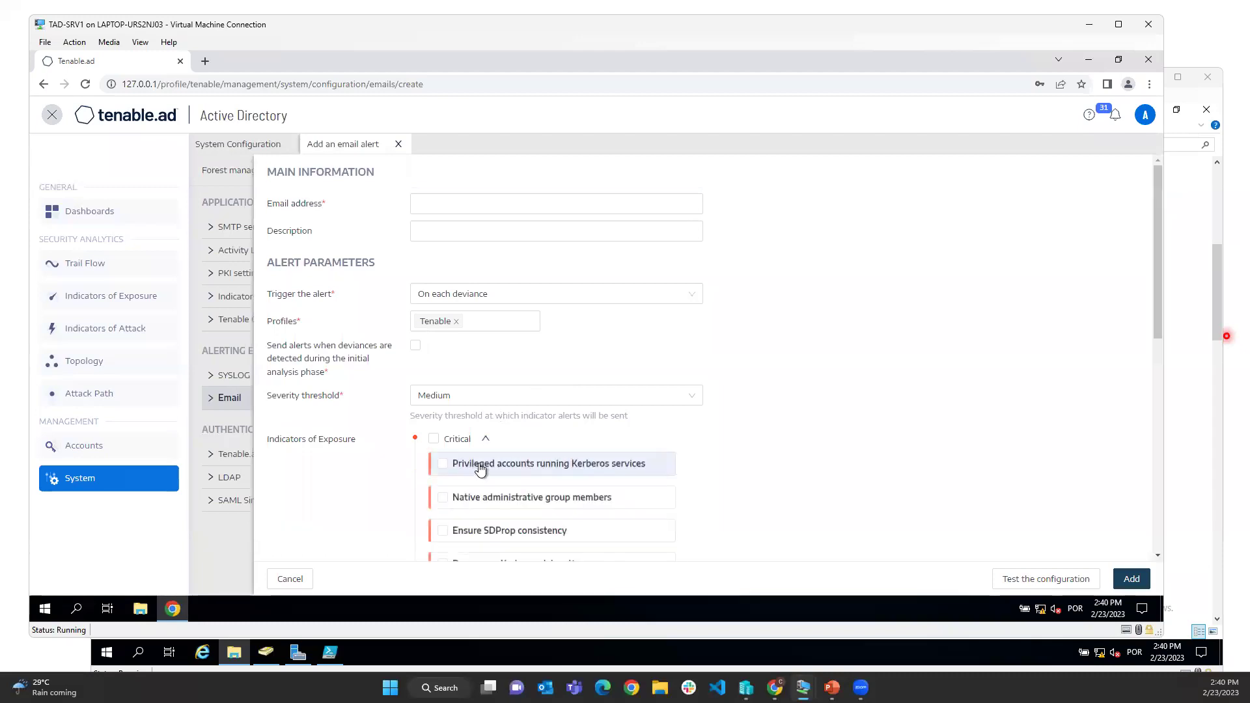
left_click_drag(1152, 291, 1155, 233)
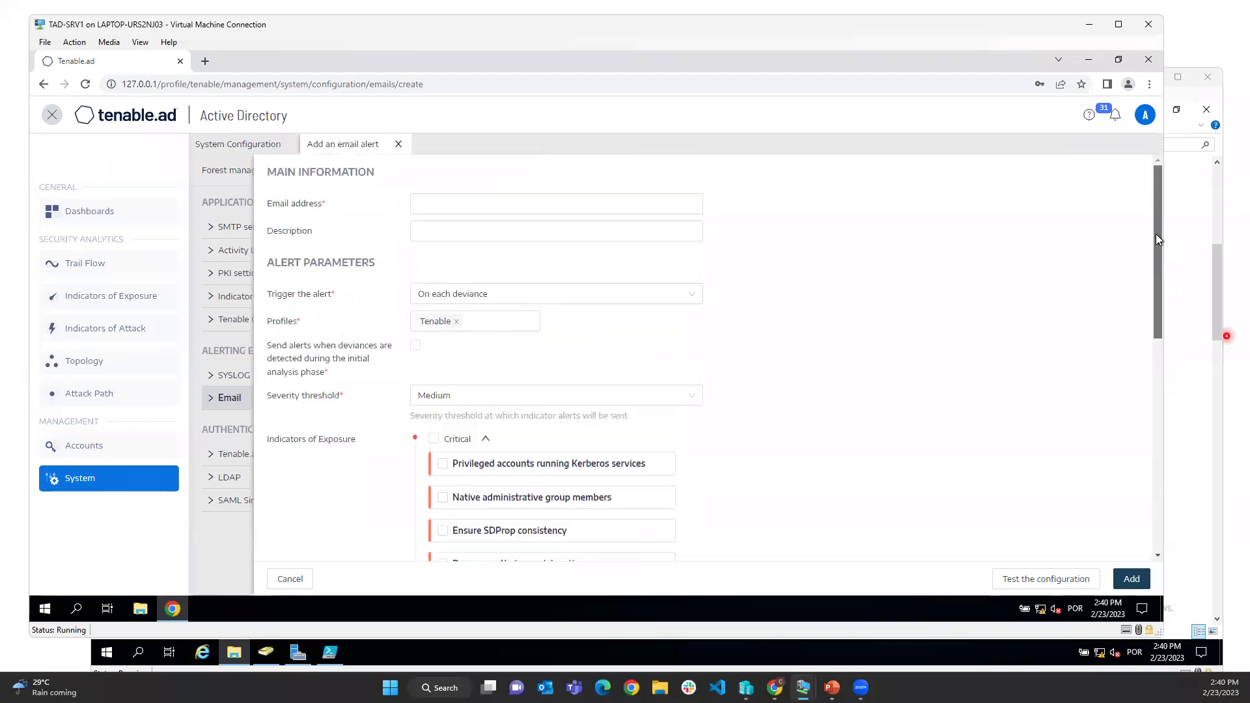
left_click(397, 143)
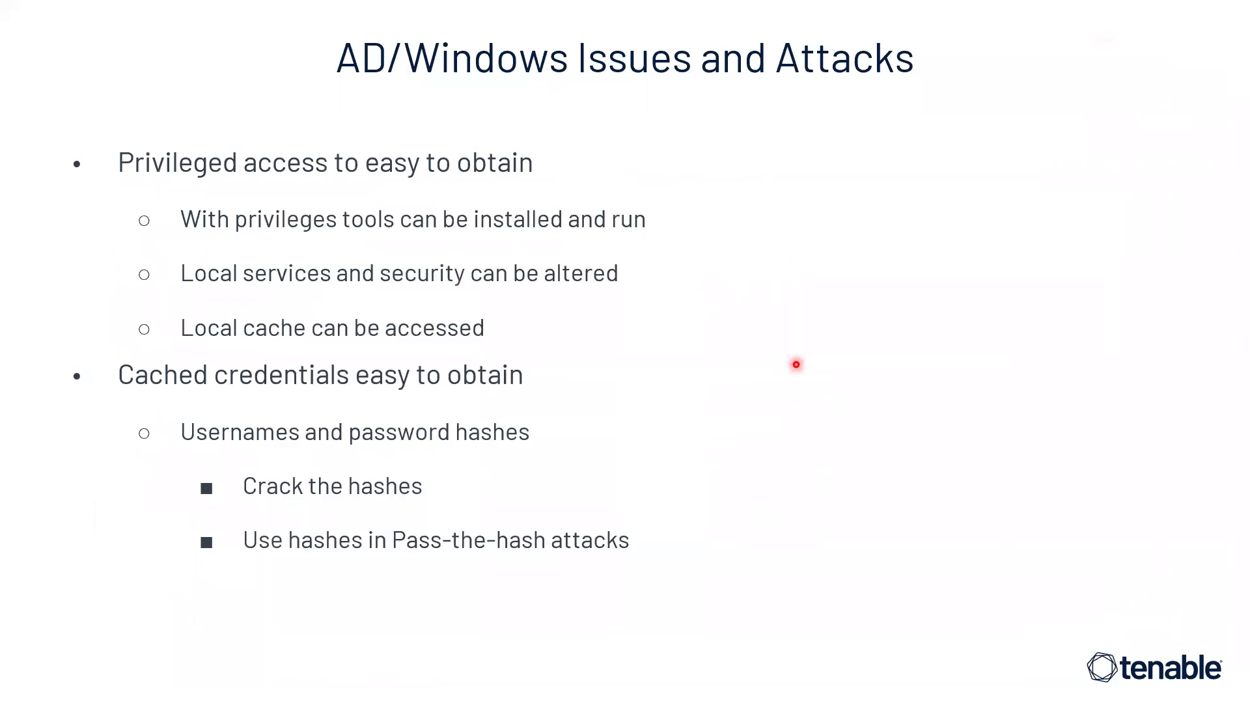
key("Right")
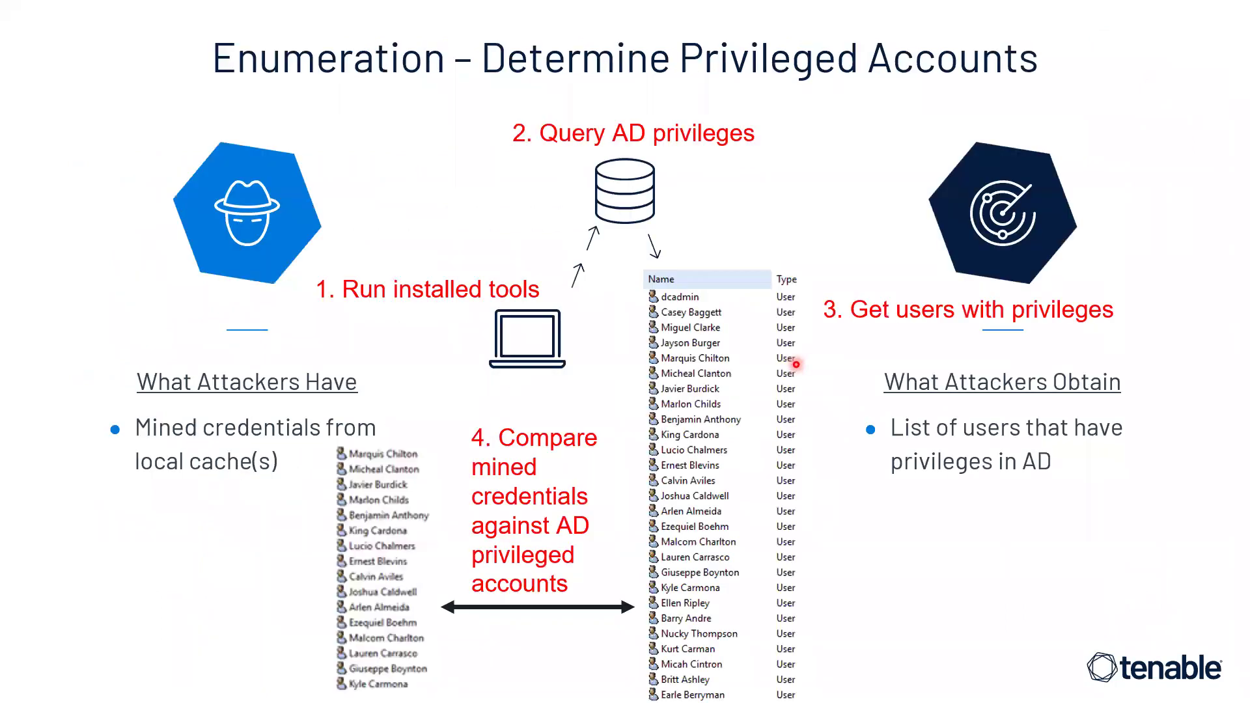